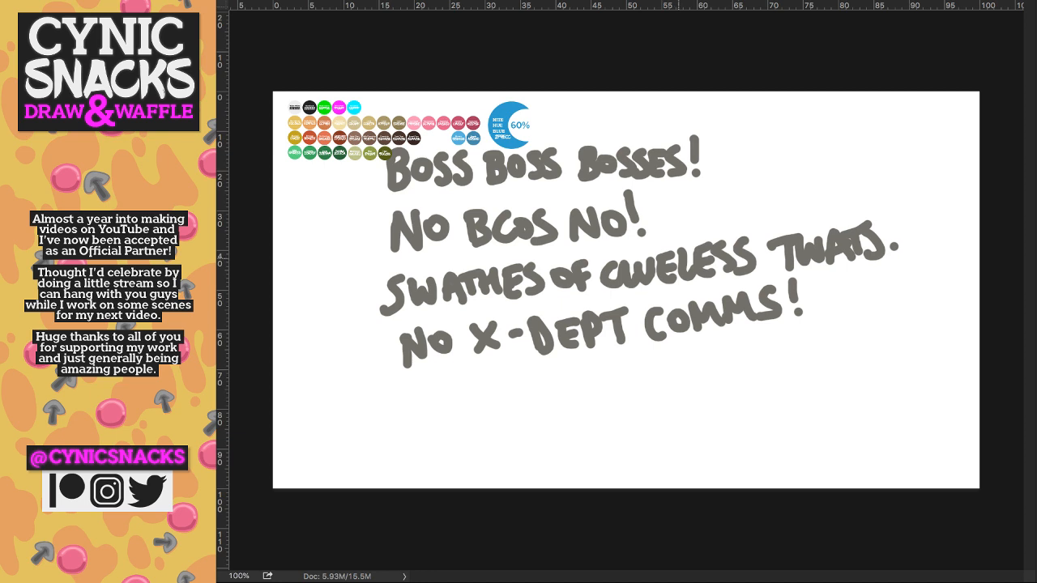
- Move the block of handwritten notes down the canvas so it sits clear of the colour swatches
{"action": "key", "text": "super+z"}
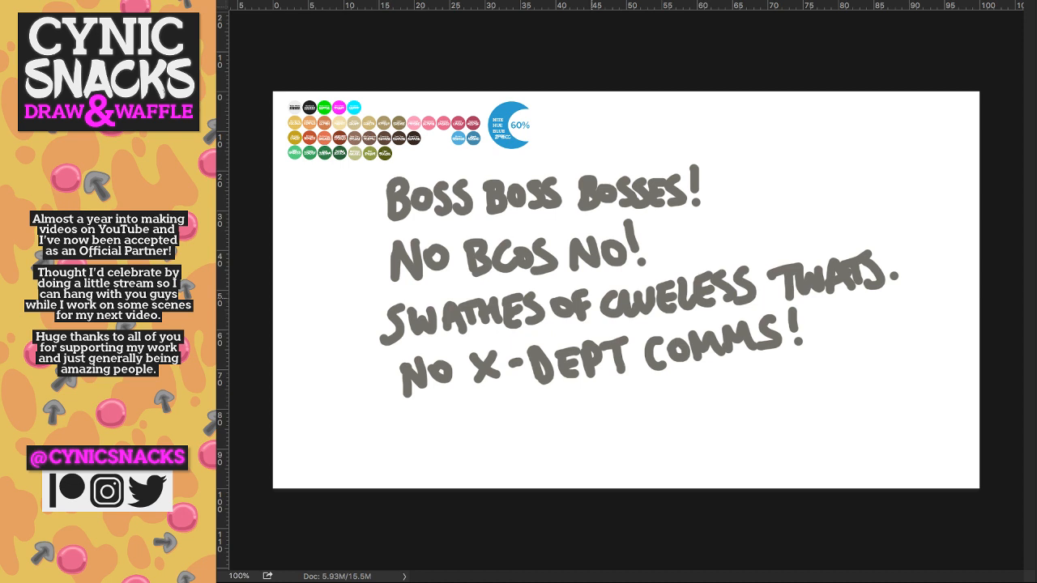
{"action": "left_click_drag", "start_coordinate": [603, 299], "coordinate": [603, 311]}
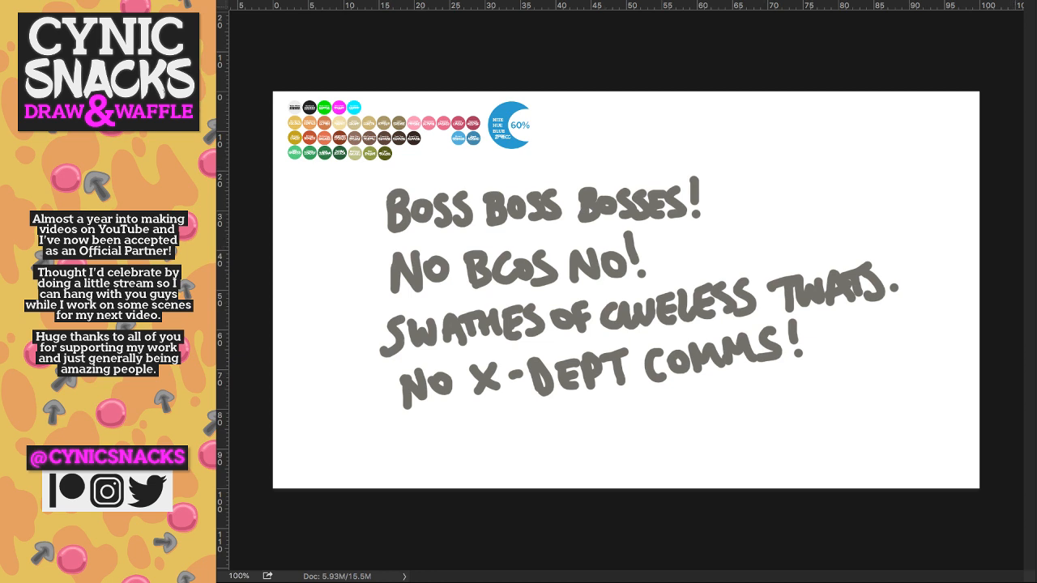
{"action": "key", "text": "Delete"}
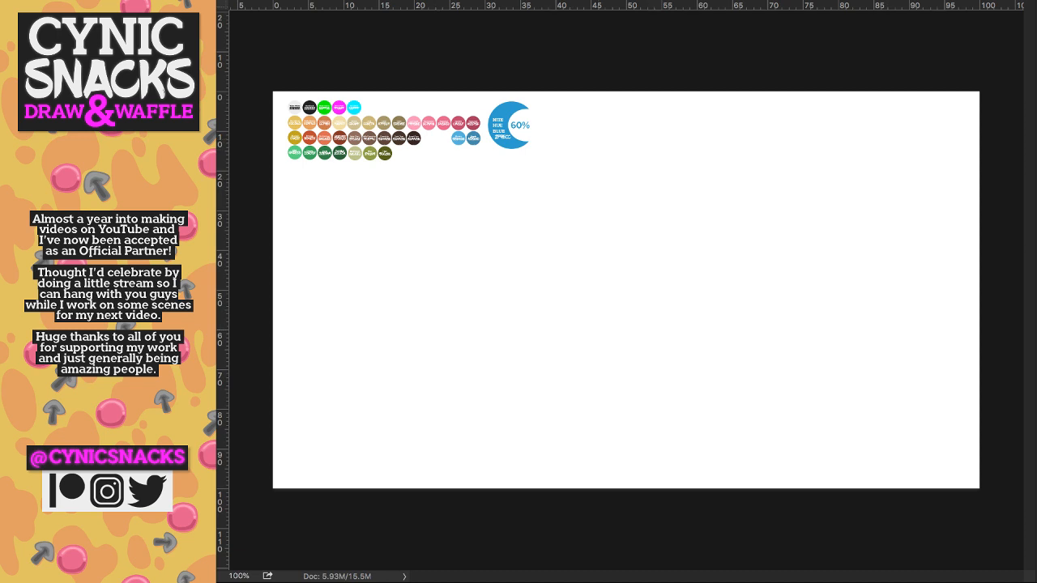
{"action": "key", "text": "super+z"}
{"action": "key", "text": "super+z"}
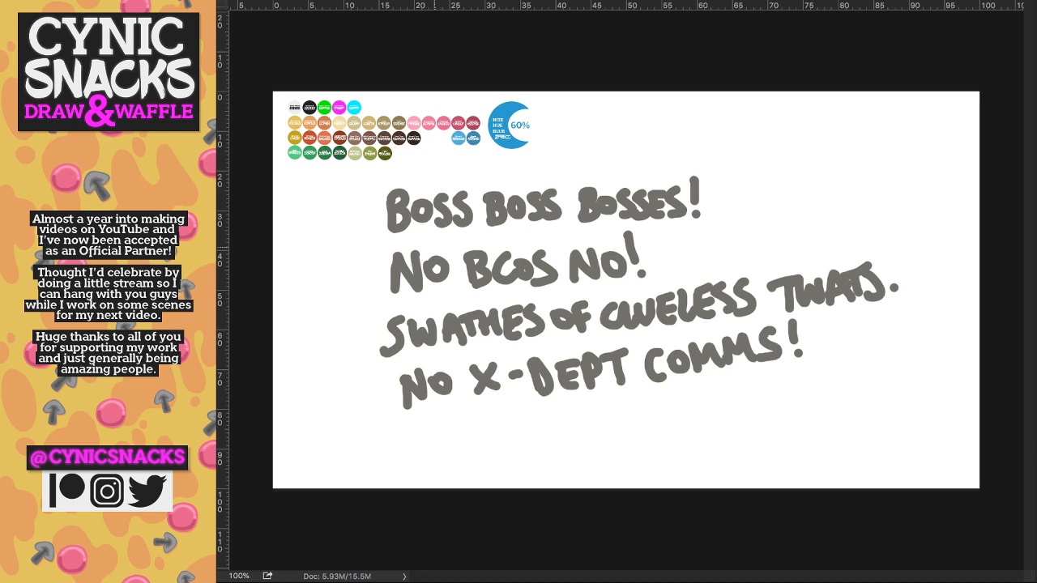
- Mark up the notes by striking through the second line and underlining the third and fourth, and undo these strokes
{"action": "left_click_drag", "start_coordinate": [438, 271], "coordinate": [650, 261]}
{"action": "mouse_move", "coordinate": [425, 341]}
{"action": "left_mouse_down"}
{"action": "mouse_move", "coordinate": [728, 321]}
{"action": "mouse_move", "coordinate": [877, 298]}
{"action": "left_mouse_up"}
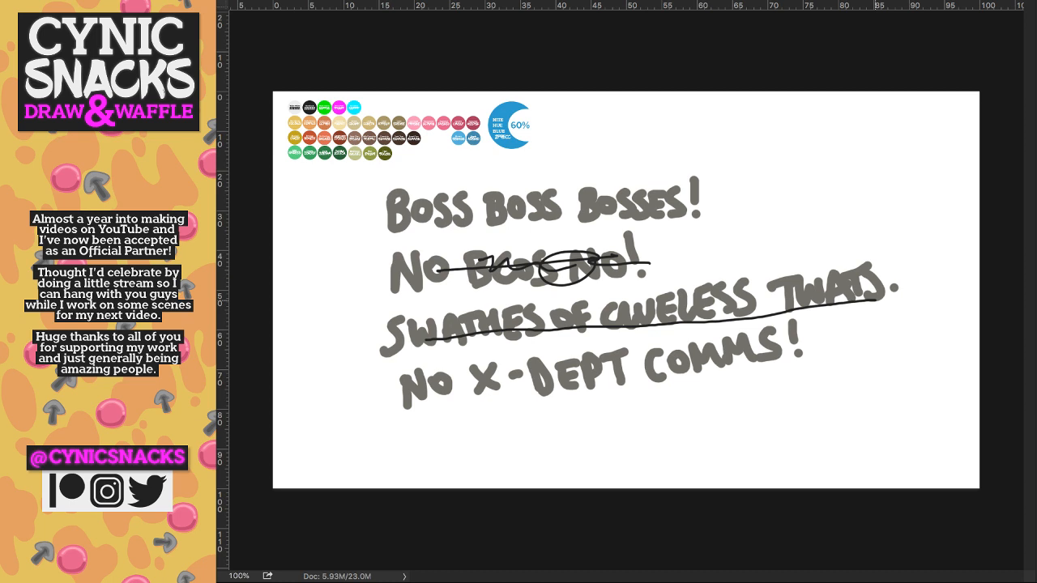
{"action": "left_click_drag", "start_coordinate": [411, 407], "coordinate": [774, 375]}
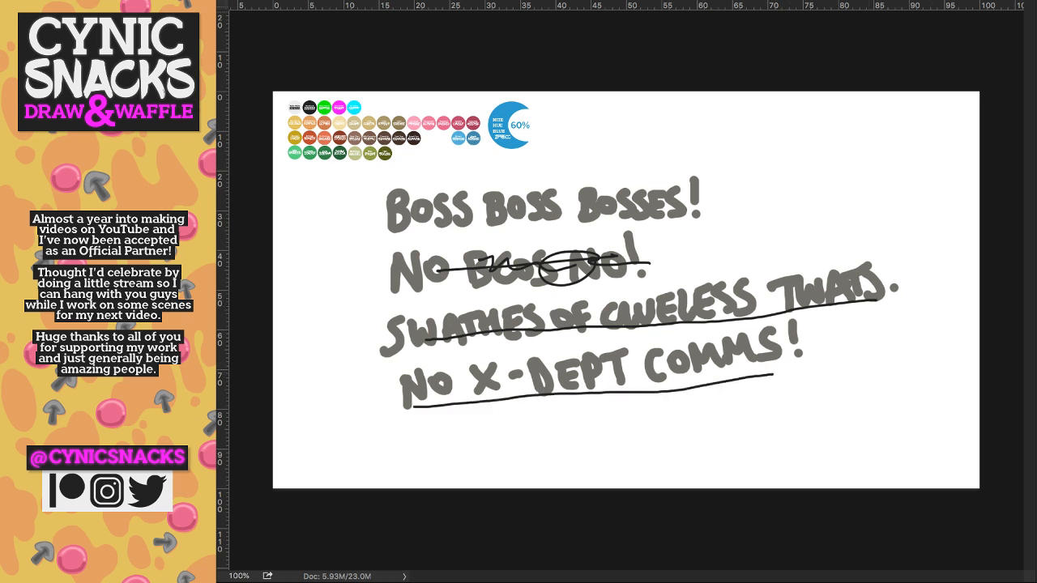
{"action": "key", "text": "super+z"}
{"action": "key", "text": "super+z"}
{"action": "key", "text": "super+z"}
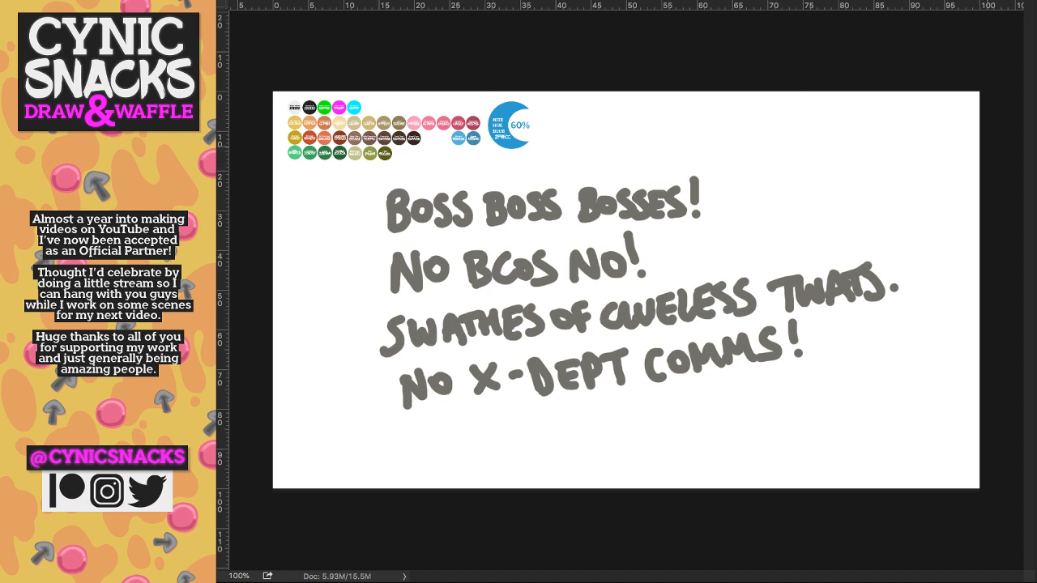
- Clear the handwritten notes from view and rough out three overlapping figures, from a large one to a small one
{"action": "key", "text": "Delete"}
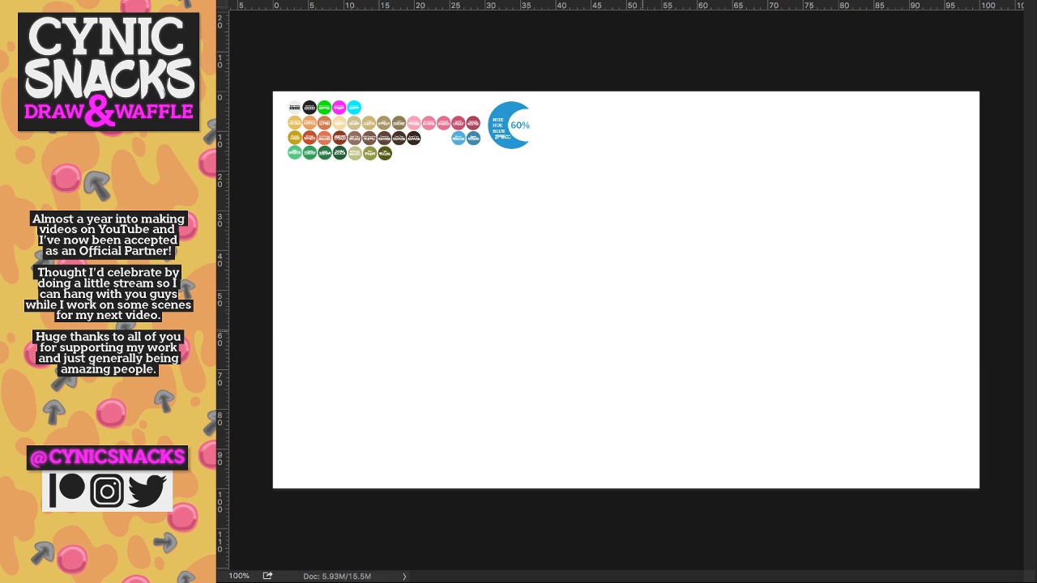
{"action": "left_click_drag", "start_coordinate": [644, 341], "coordinate": [708, 313]}
{"action": "mouse_move", "coordinate": [646, 330]}
{"action": "left_mouse_down"}
{"action": "mouse_move", "coordinate": [629, 417]}
{"action": "mouse_move", "coordinate": [750, 410]}
{"action": "left_mouse_up"}
{"action": "left_click_drag", "start_coordinate": [719, 306], "coordinate": [751, 405]}
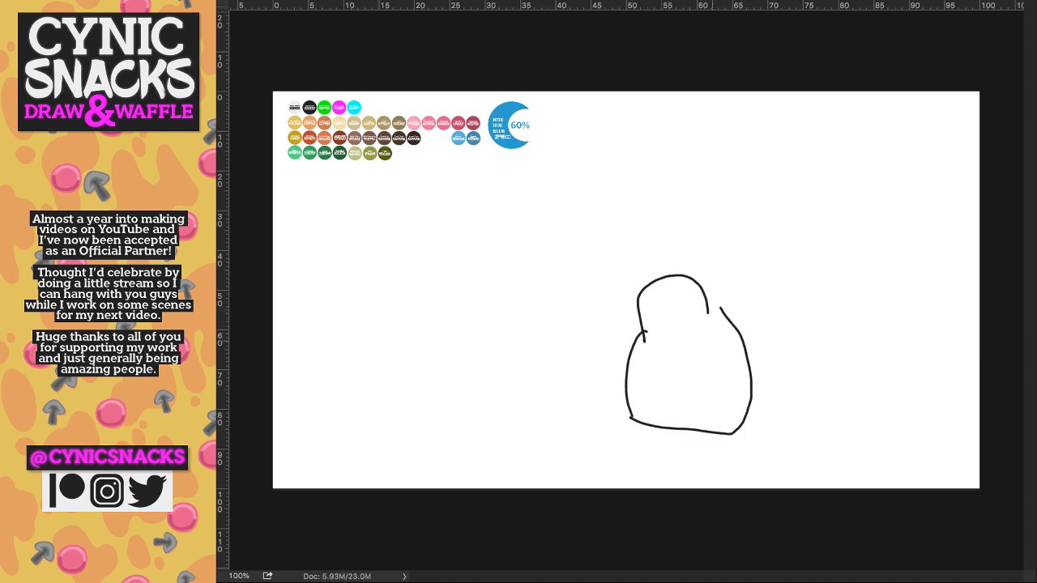
{"action": "mouse_move", "coordinate": [548, 247]}
{"action": "left_mouse_down"}
{"action": "mouse_move", "coordinate": [636, 251]}
{"action": "mouse_move", "coordinate": [667, 275]}
{"action": "mouse_move", "coordinate": [538, 248]}
{"action": "mouse_move", "coordinate": [516, 381]}
{"action": "mouse_move", "coordinate": [629, 413]}
{"action": "left_mouse_up"}
{"action": "mouse_move", "coordinate": [525, 171]}
{"action": "left_mouse_down"}
{"action": "mouse_move", "coordinate": [460, 94]}
{"action": "mouse_move", "coordinate": [387, 136]}
{"action": "mouse_move", "coordinate": [398, 215]}
{"action": "mouse_move", "coordinate": [323, 344]}
{"action": "mouse_move", "coordinate": [324, 413]}
{"action": "left_mouse_up"}
{"action": "mouse_move", "coordinate": [326, 418]}
{"action": "left_mouse_down"}
{"action": "mouse_move", "coordinate": [332, 447]}
{"action": "mouse_move", "coordinate": [527, 430]}
{"action": "left_mouse_up"}
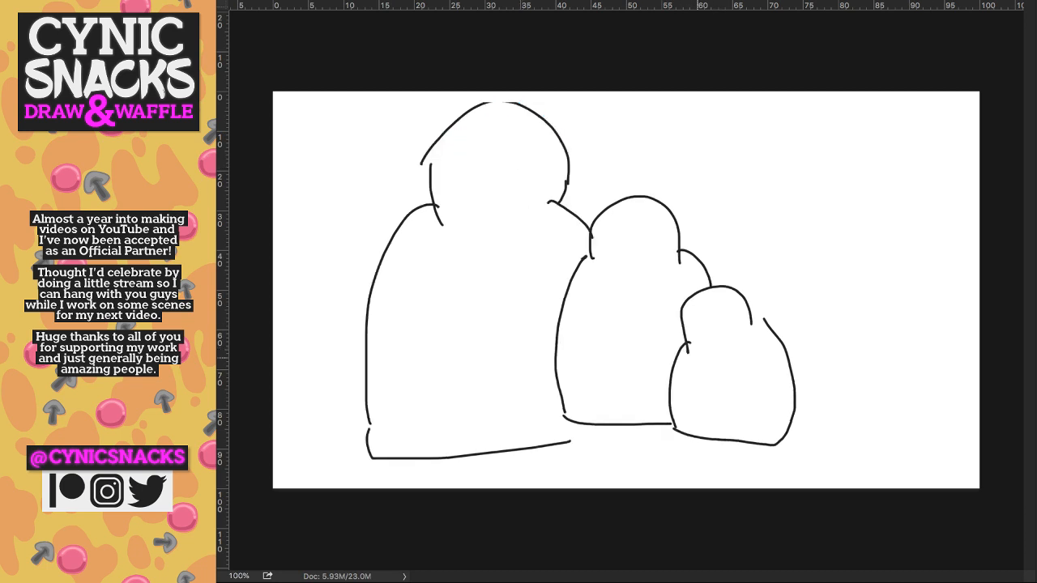
- Write the label BOSS by hand on the chest of each of the three sketched figures
{"action": "left_click_drag", "start_coordinate": [702, 362], "coordinate": [700, 379]}
{"action": "left_click_drag", "start_coordinate": [701, 364], "coordinate": [701, 379]}
{"action": "left_click_drag", "start_coordinate": [720, 364], "coordinate": [728, 372]}
{"action": "left_click_drag", "start_coordinate": [746, 355], "coordinate": [740, 373]}
{"action": "left_click_drag", "start_coordinate": [595, 274], "coordinate": [596, 302]}
{"action": "left_click_drag", "start_coordinate": [596, 275], "coordinate": [597, 302]}
{"action": "mouse_move", "coordinate": [621, 288]}
{"action": "left_mouse_down"}
{"action": "mouse_move", "coordinate": [629, 305]}
{"action": "mouse_move", "coordinate": [641, 296]}
{"action": "left_mouse_up"}
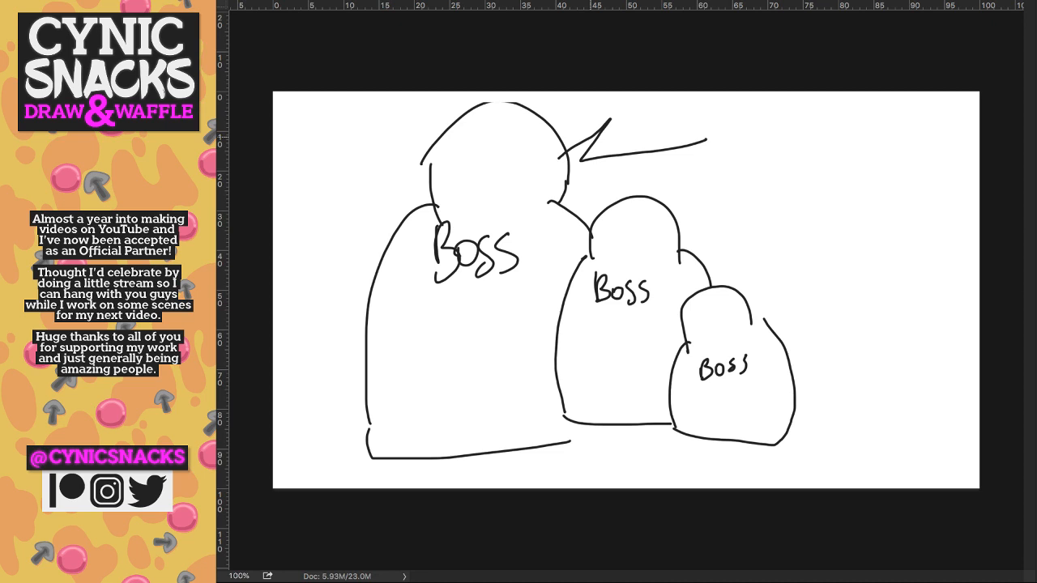
- Sketch a block arrow pointing at the largest boss's head and give that boss a shaded eye patch with strap
{"action": "mouse_move", "coordinate": [559, 160]}
{"action": "left_mouse_down"}
{"action": "mouse_move", "coordinate": [708, 164]}
{"action": "mouse_move", "coordinate": [711, 138]}
{"action": "left_mouse_up"}
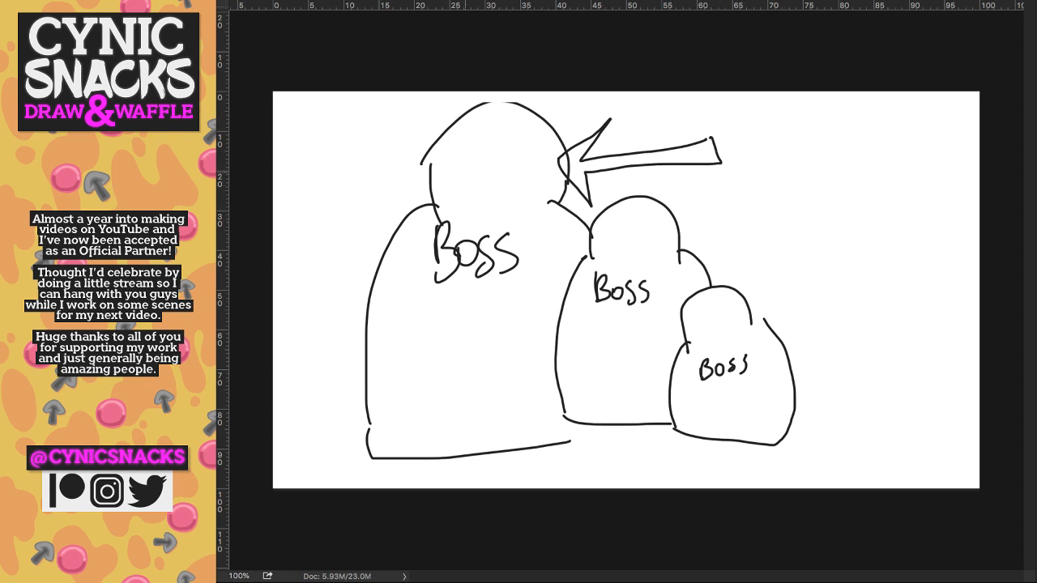
{"action": "mouse_move", "coordinate": [444, 162]}
{"action": "left_mouse_down"}
{"action": "mouse_move", "coordinate": [481, 165]}
{"action": "mouse_move", "coordinate": [476, 193]}
{"action": "left_mouse_up"}
{"action": "left_click_drag", "start_coordinate": [481, 162], "coordinate": [515, 145]}
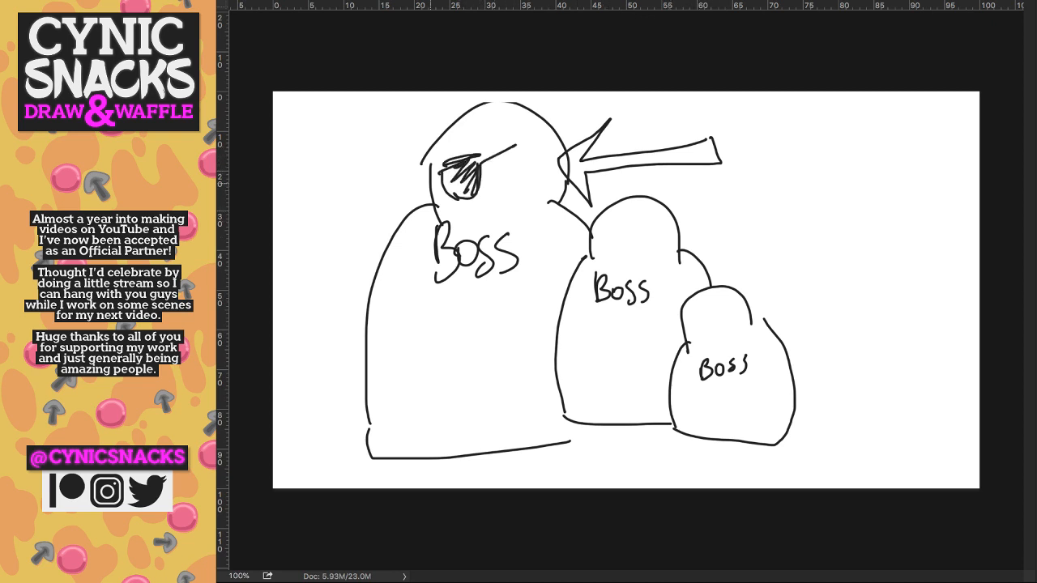
{"action": "left_click_drag", "start_coordinate": [420, 190], "coordinate": [438, 181]}
- Fade the rough sketch to 30% opacity and ink the smallest boss's dot eyes and upper mouth line with teeth
{"action": "key", "text": "3"}
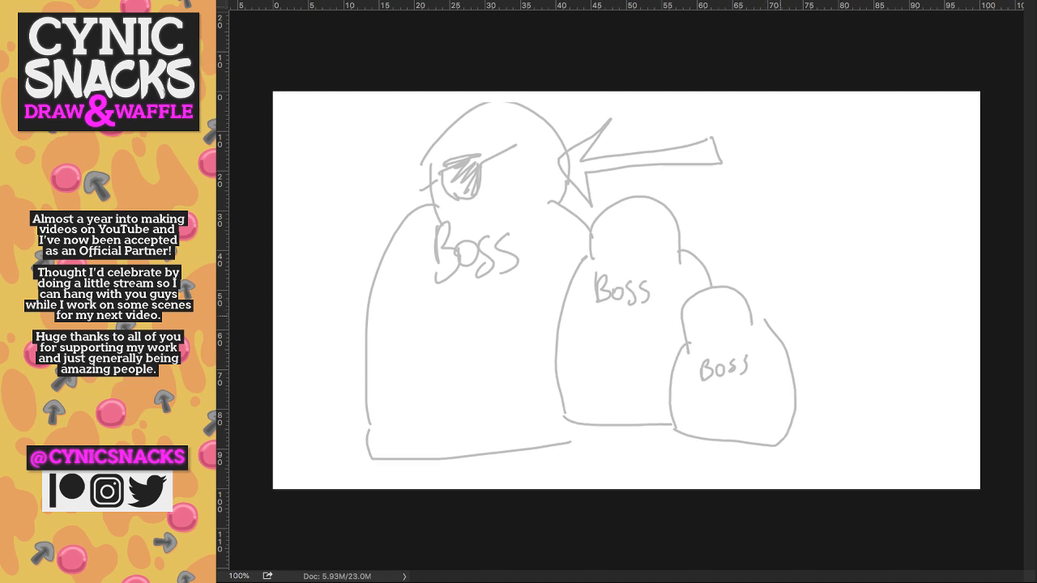
{"action": "key", "text": "ctrl+plus"}
{"action": "key", "text": "super+plus"}
{"action": "mouse_move", "coordinate": [879, 280]}
{"action": "left_mouse_down"}
{"action": "mouse_move", "coordinate": [622, 115]}
{"action": "mouse_move", "coordinate": [585, 110]}
{"action": "left_mouse_up"}
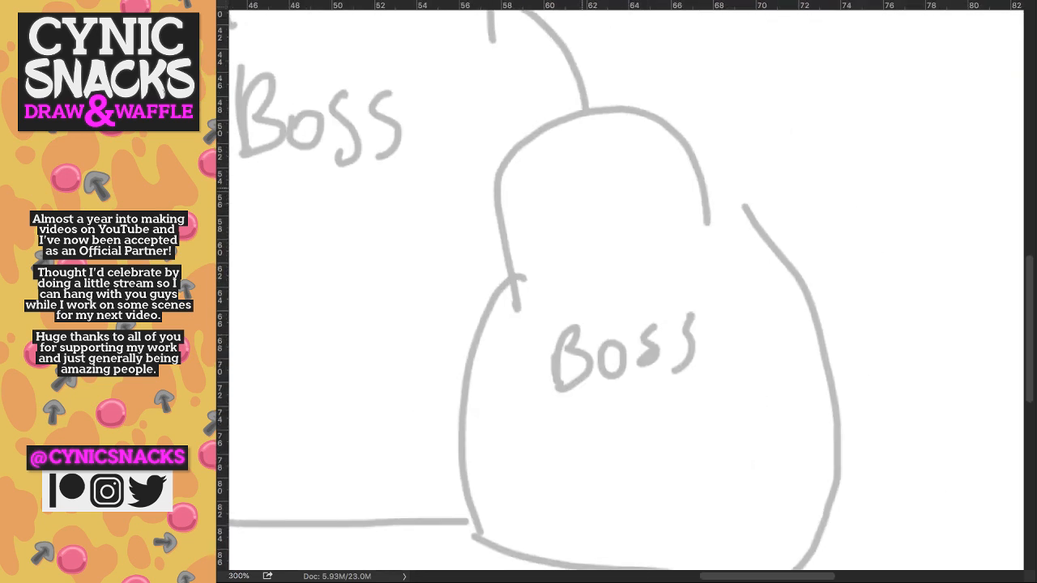
{"action": "mouse_move", "coordinate": [559, 183]}
{"action": "left_mouse_down"}
{"action": "mouse_move", "coordinate": [577, 188]}
{"action": "mouse_move", "coordinate": [560, 168]}
{"action": "mouse_move", "coordinate": [554, 178]}
{"action": "left_mouse_up"}
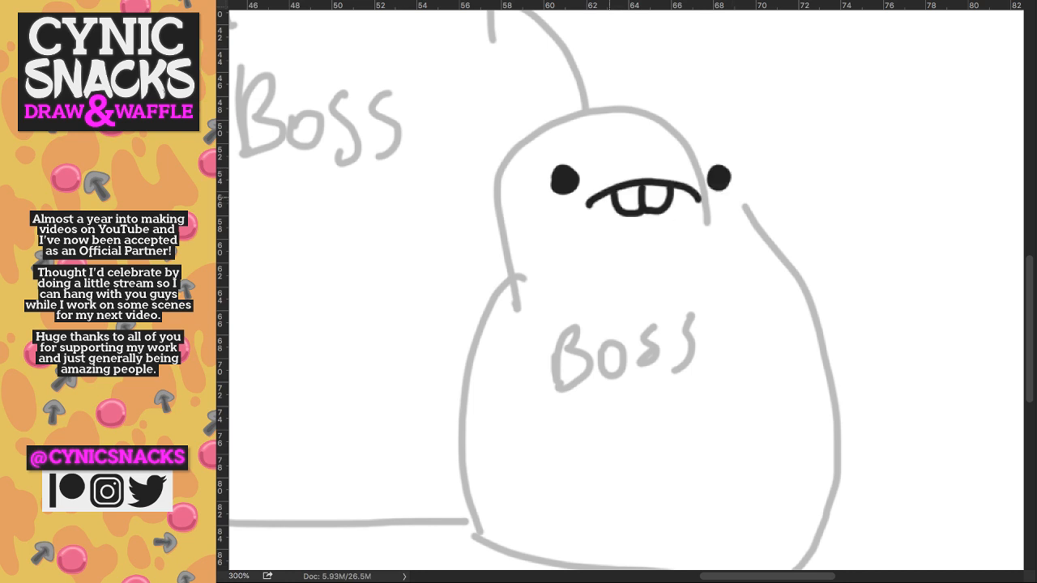
{"action": "left_click_drag", "start_coordinate": [610, 197], "coordinate": [590, 208]}
{"action": "left_click_drag", "start_coordinate": [671, 197], "coordinate": [693, 202]}
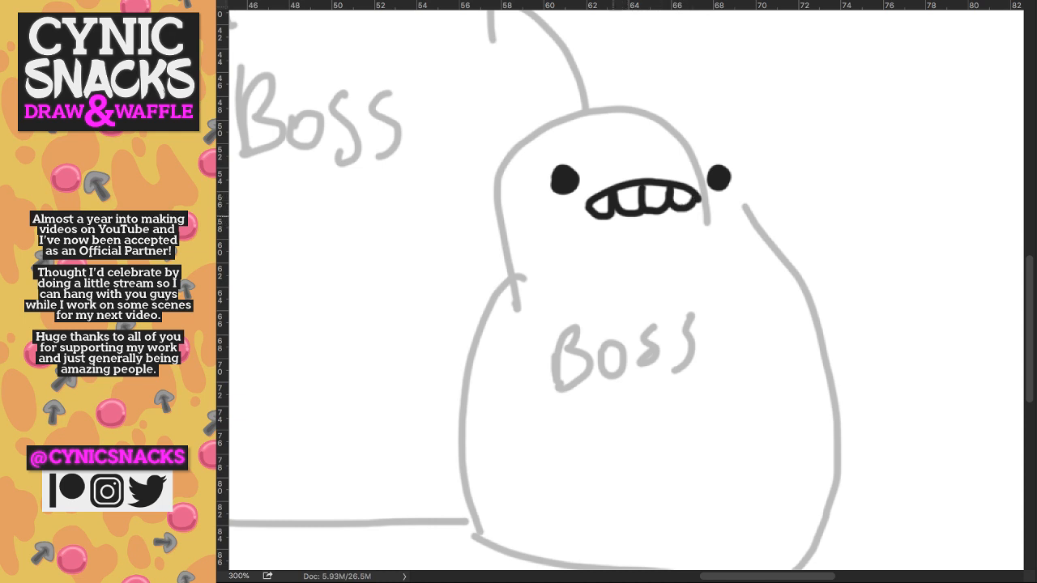
- Ink a lower row of teeth with a jaw line, and shift the whole mouth slightly down between the eyes
{"action": "mouse_move", "coordinate": [612, 212]}
{"action": "left_mouse_down"}
{"action": "mouse_move", "coordinate": [606, 233]}
{"action": "mouse_move", "coordinate": [663, 232]}
{"action": "left_mouse_up"}
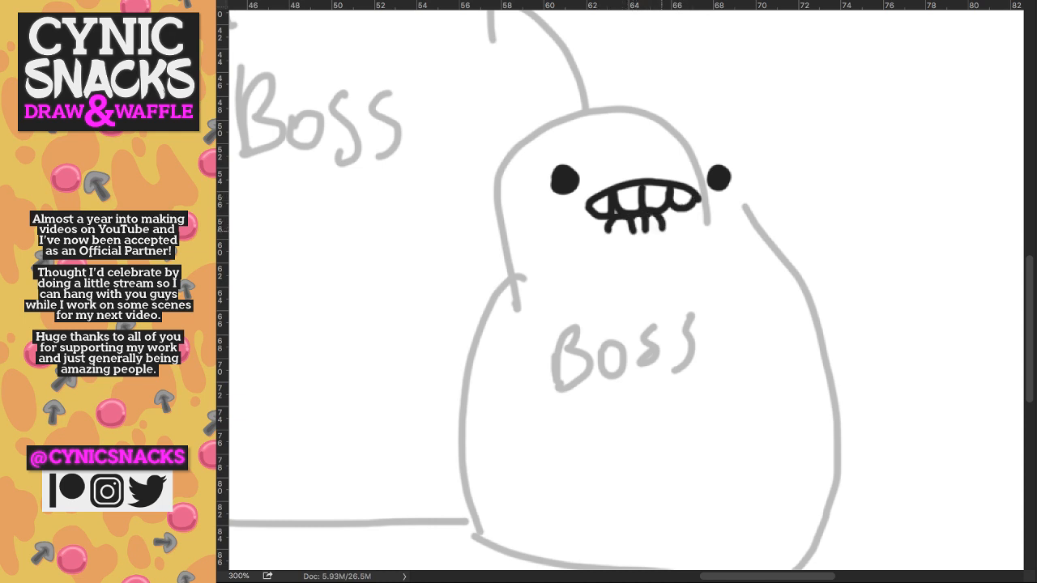
{"action": "key", "text": "super+z"}
{"action": "key", "text": "super+z"}
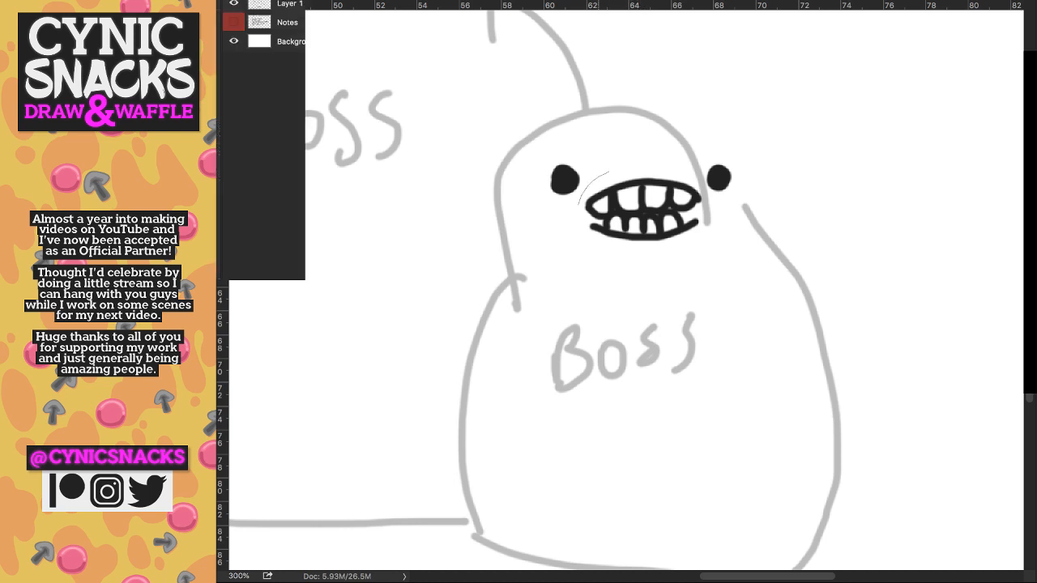
{"action": "mouse_move", "coordinate": [609, 171]}
{"action": "left_mouse_down"}
{"action": "mouse_move", "coordinate": [709, 237]}
{"action": "mouse_move", "coordinate": [701, 212]}
{"action": "left_mouse_up"}
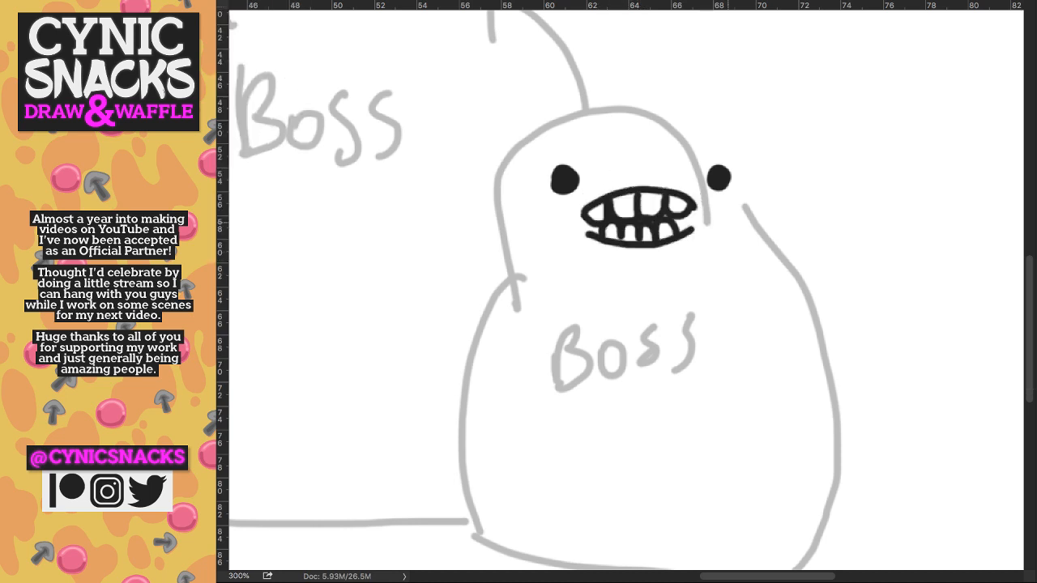
- Ink the smallest boss's swept quiff, the rounded hair tufts beside it and the upper sides of the face
{"action": "scroll", "coordinate": [675, 244], "scroll_direction": "up", "scroll_amount": 3}
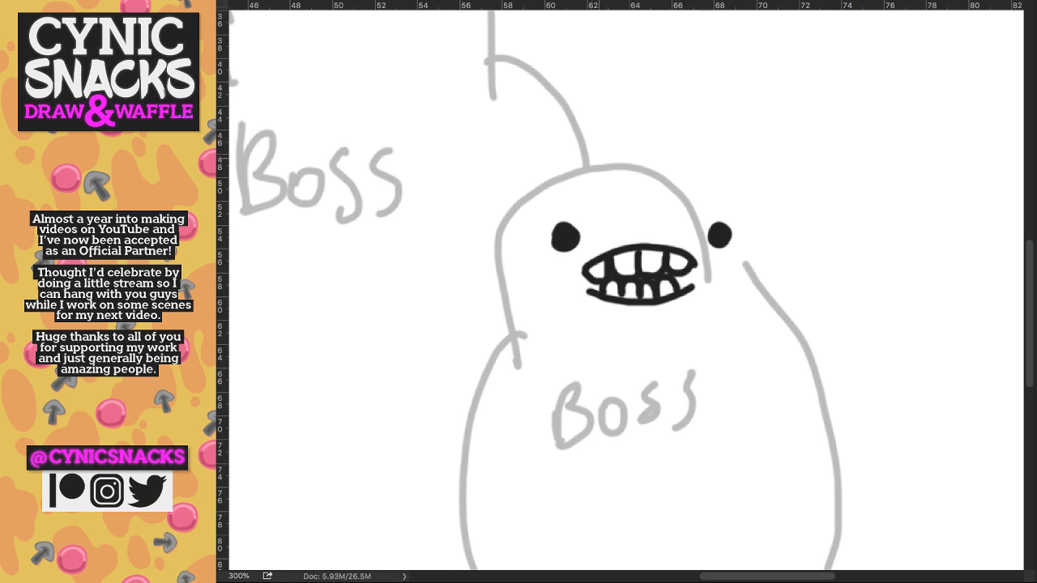
{"action": "left_click_drag", "start_coordinate": [498, 180], "coordinate": [567, 123]}
{"action": "left_click_drag", "start_coordinate": [559, 154], "coordinate": [592, 160]}
{"action": "mouse_move", "coordinate": [724, 122]}
{"action": "left_mouse_down"}
{"action": "mouse_move", "coordinate": [725, 151]}
{"action": "mouse_move", "coordinate": [766, 144]}
{"action": "mouse_move", "coordinate": [742, 170]}
{"action": "mouse_move", "coordinate": [750, 216]}
{"action": "left_mouse_up"}
{"action": "mouse_move", "coordinate": [499, 180]}
{"action": "left_mouse_down"}
{"action": "mouse_move", "coordinate": [533, 193]}
{"action": "mouse_move", "coordinate": [525, 261]}
{"action": "left_mouse_up"}
{"action": "mouse_move", "coordinate": [509, 191]}
{"action": "left_mouse_down"}
{"action": "mouse_move", "coordinate": [513, 130]}
{"action": "mouse_move", "coordinate": [565, 110]}
{"action": "left_mouse_up"}
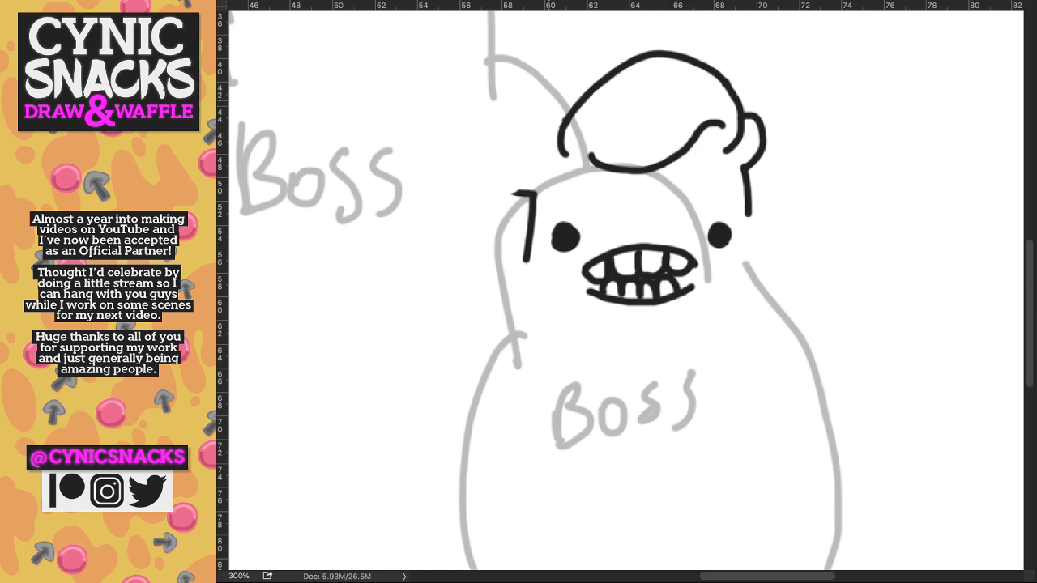
{"action": "left_click_drag", "start_coordinate": [520, 170], "coordinate": [572, 107]}
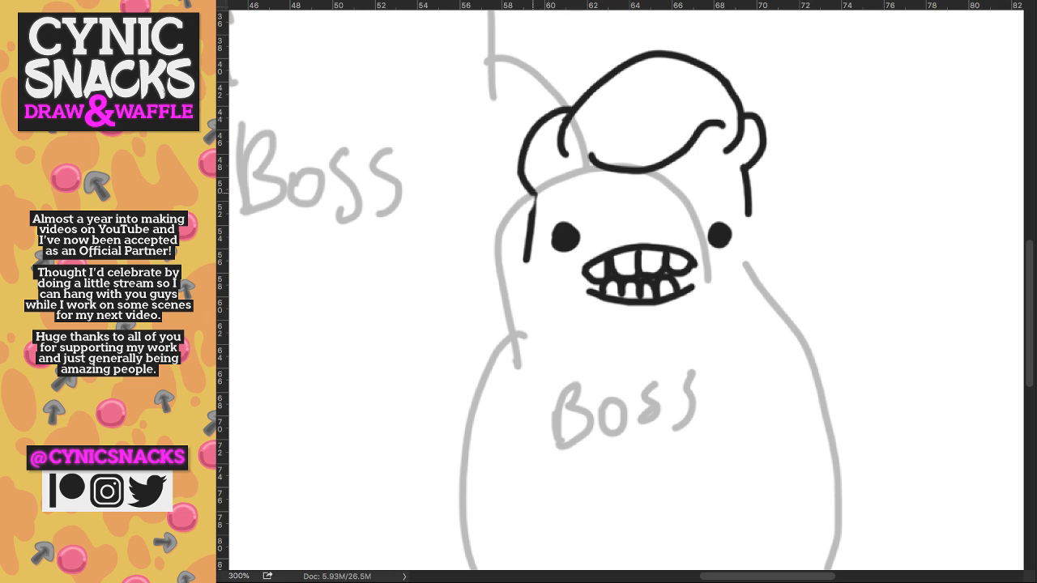
- Close off both side hair tufts with pointed hairlines and extend one side of the face downward
{"action": "left_click_drag", "start_coordinate": [573, 169], "coordinate": [533, 196]}
{"action": "left_click_drag", "start_coordinate": [747, 215], "coordinate": [749, 247]}
{"action": "left_click_drag", "start_coordinate": [703, 152], "coordinate": [722, 173]}
{"action": "left_click_drag", "start_coordinate": [716, 167], "coordinate": [741, 184]}
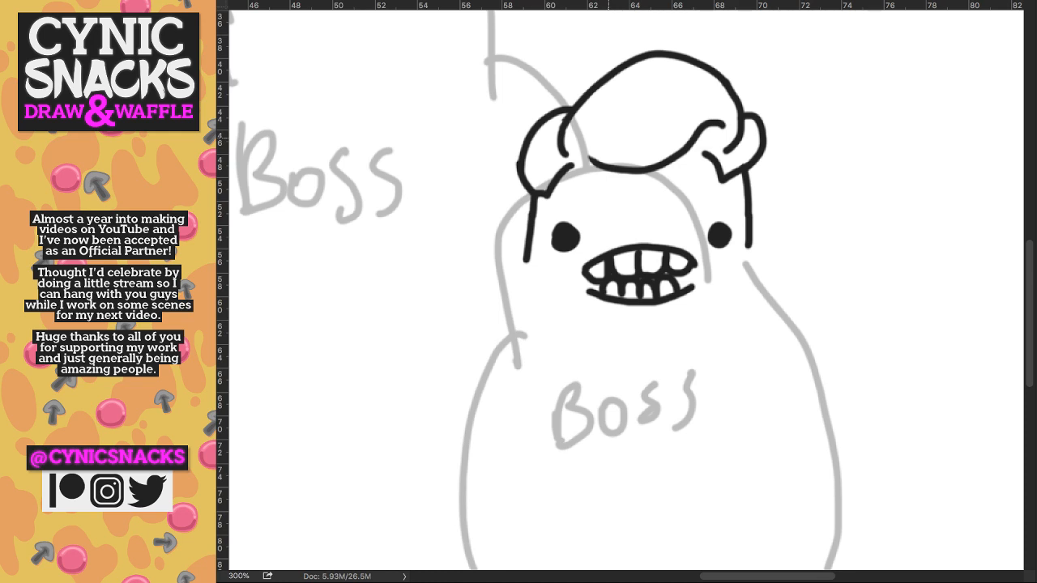
{"action": "left_click", "coordinate": [604, 140]}
{"action": "key", "text": "ctrl+z"}
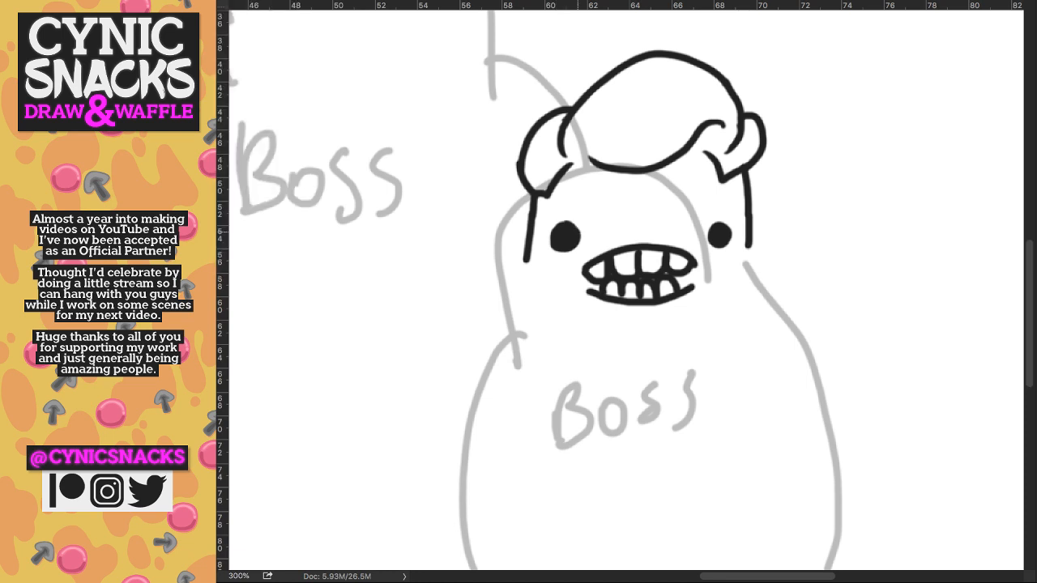
- Even out the two eyes as matching round dots and lengthen both sides of the face toward the neck
{"action": "mouse_move", "coordinate": [707, 225]}
{"action": "left_mouse_down"}
{"action": "mouse_move", "coordinate": [712, 248]}
{"action": "mouse_move", "coordinate": [727, 246]}
{"action": "mouse_move", "coordinate": [707, 244]}
{"action": "left_mouse_up"}
{"action": "left_click_drag", "start_coordinate": [567, 290], "coordinate": [580, 220]}
{"action": "left_click_drag", "start_coordinate": [542, 180], "coordinate": [531, 237]}
{"action": "left_click_drag", "start_coordinate": [762, 169], "coordinate": [756, 230]}
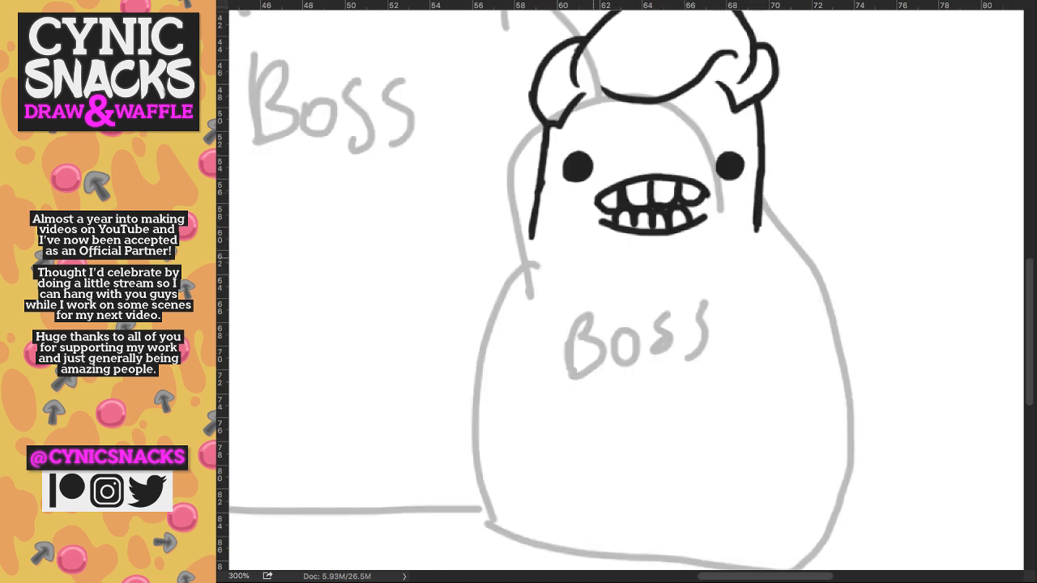
- Ink the curved chin line beneath the mouth with a V-shaped collar opening at its centre
{"action": "left_click", "coordinate": [656, 265]}
{"action": "left_click_drag", "start_coordinate": [656, 266], "coordinate": [760, 234]}
{"action": "mouse_move", "coordinate": [654, 267]}
{"action": "left_mouse_down"}
{"action": "mouse_move", "coordinate": [643, 296]}
{"action": "mouse_move", "coordinate": [759, 235]}
{"action": "left_mouse_up"}
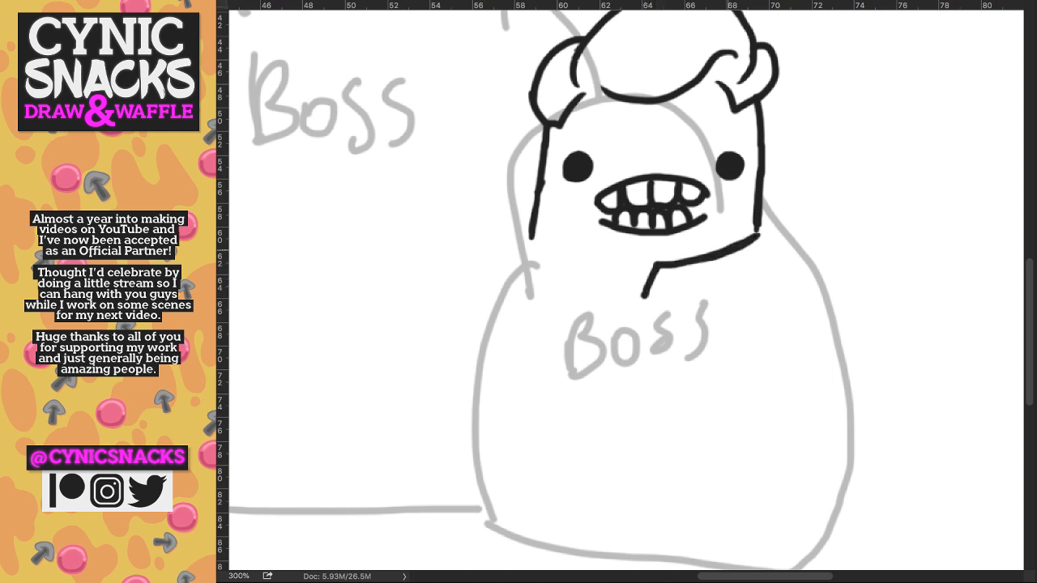
{"action": "left_click", "coordinate": [759, 235]}
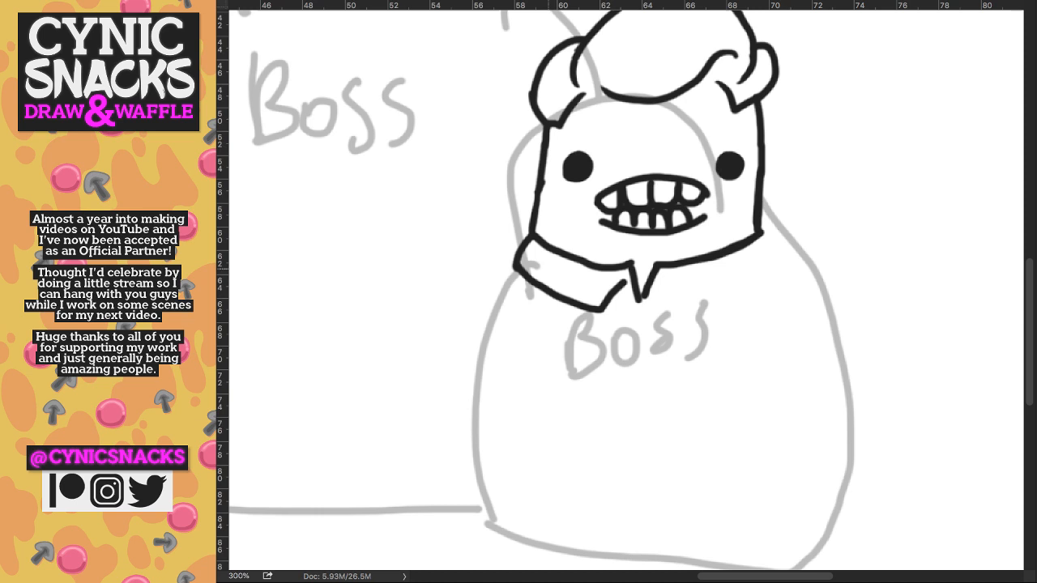
- Redraw the first collar flap and ink the matching pointed flap on the other side of the V opening
{"action": "key", "text": "super+z"}
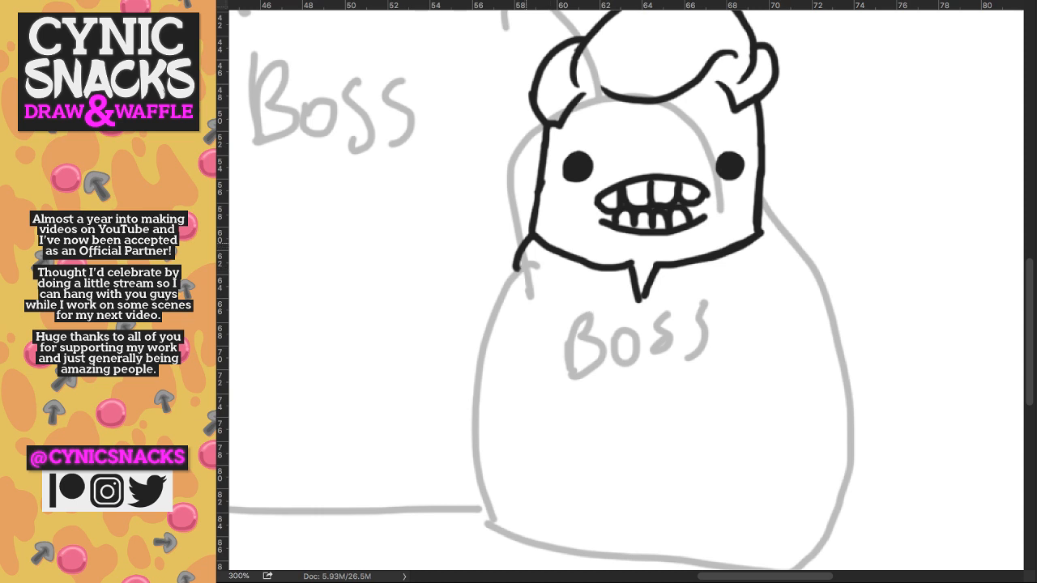
{"action": "left_click_drag", "start_coordinate": [519, 264], "coordinate": [623, 275]}
{"action": "mouse_move", "coordinate": [660, 275]}
{"action": "left_mouse_down"}
{"action": "mouse_move", "coordinate": [734, 284]}
{"action": "mouse_move", "coordinate": [763, 235]}
{"action": "left_mouse_up"}
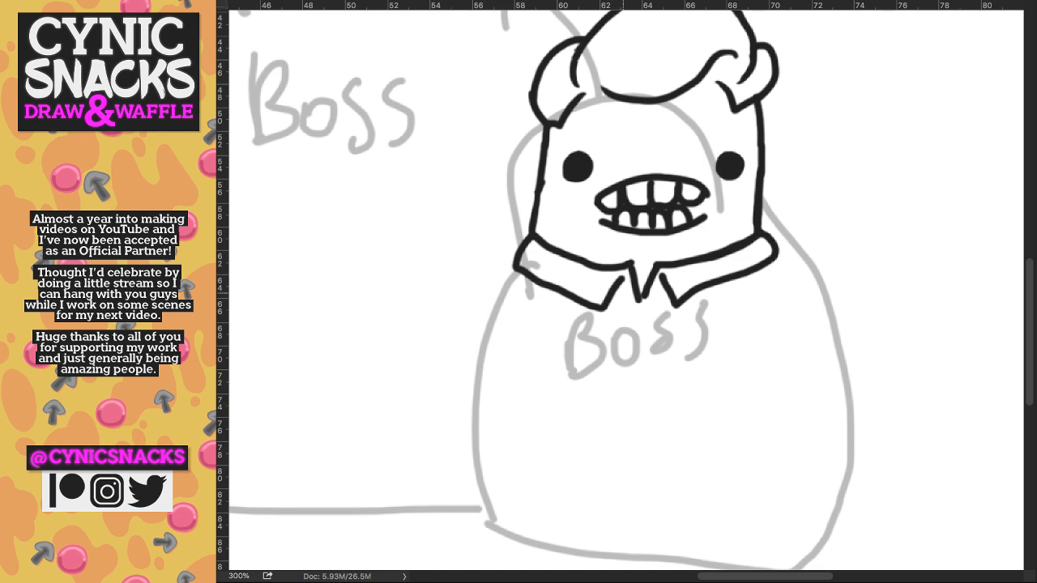
{"action": "key", "text": "ctrl+z"}
{"action": "key", "text": "ctrl+z"}
- Ink the shirt's centre line down the body and a long scarf end hanging from each side of the collar
{"action": "scroll", "coordinate": [641, 281], "scroll_direction": "down", "scroll_amount": 1}
{"action": "scroll", "coordinate": [640, 281], "scroll_direction": "down", "scroll_amount": 5}
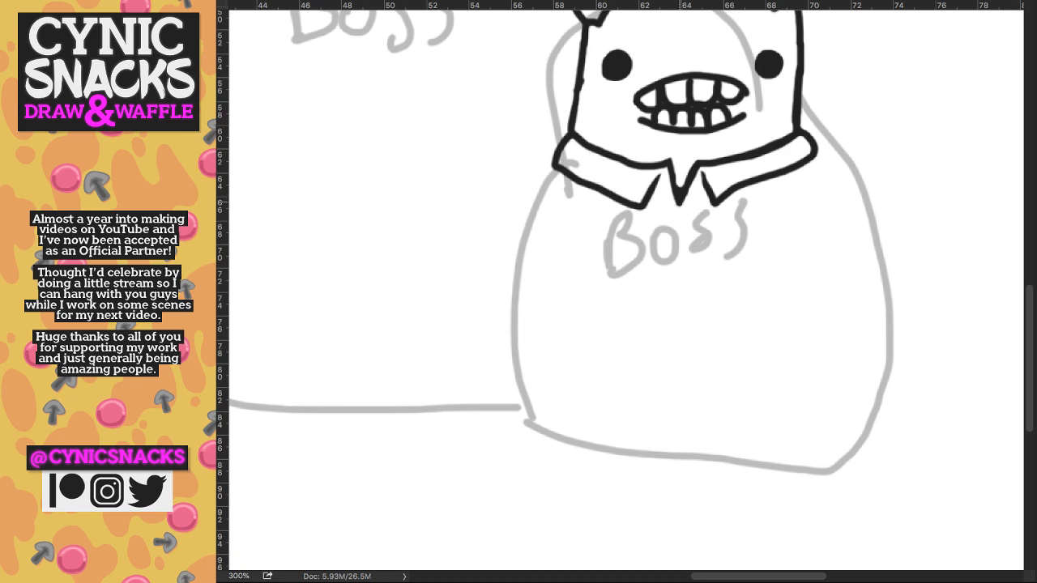
{"action": "left_click_drag", "start_coordinate": [680, 204], "coordinate": [660, 397]}
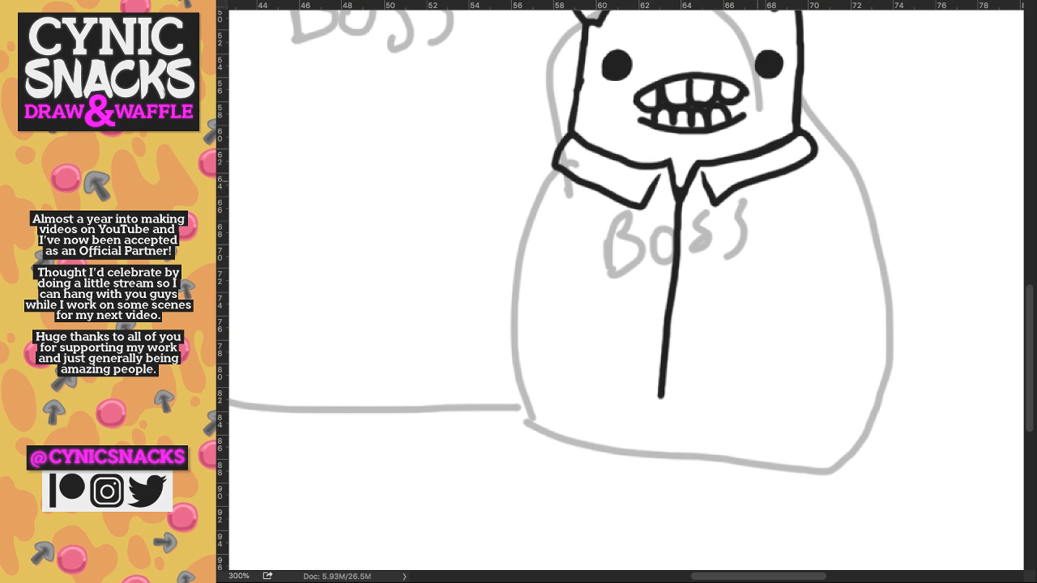
{"action": "mouse_move", "coordinate": [758, 182]}
{"action": "left_mouse_down"}
{"action": "mouse_move", "coordinate": [733, 285]}
{"action": "mouse_move", "coordinate": [757, 345]}
{"action": "mouse_move", "coordinate": [798, 328]}
{"action": "mouse_move", "coordinate": [815, 153]}
{"action": "left_mouse_up"}
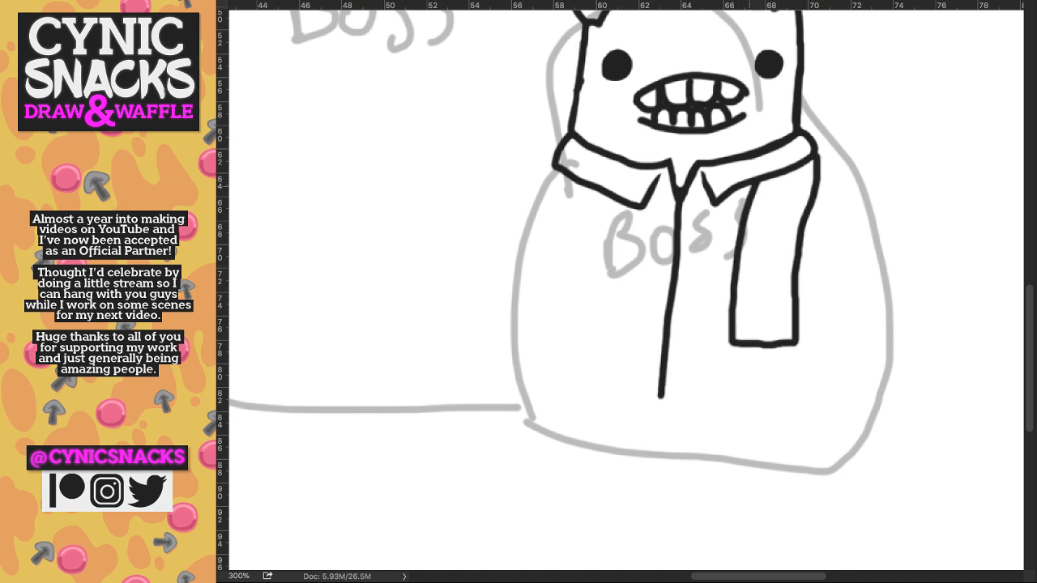
{"action": "mouse_move", "coordinate": [598, 190]}
{"action": "left_mouse_down"}
{"action": "mouse_move", "coordinate": [534, 338]}
{"action": "mouse_move", "coordinate": [559, 166]}
{"action": "left_mouse_up"}
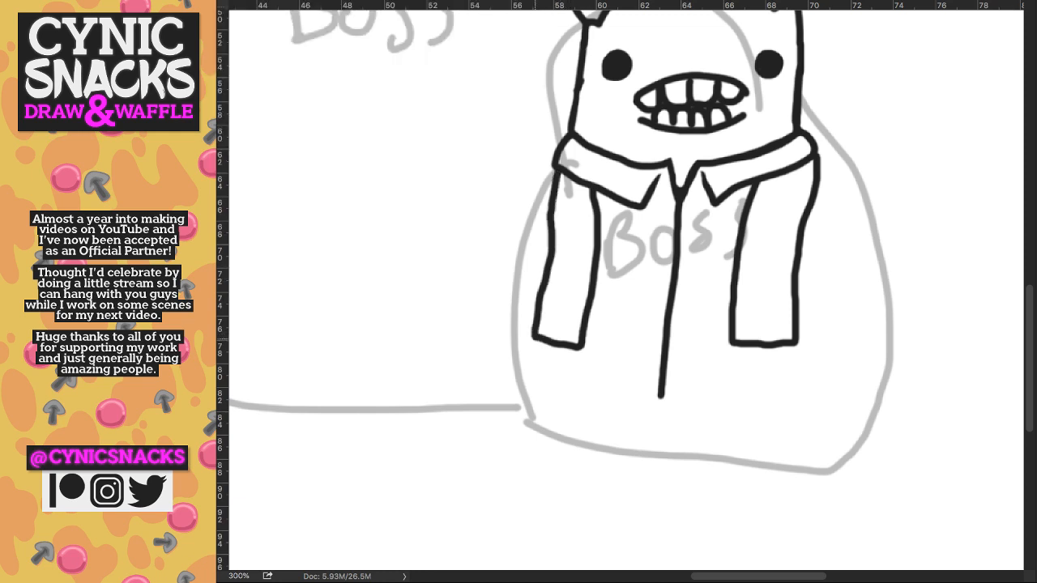
- Add short fringe strokes along the lower edges of both scarf ends
{"action": "left_click_drag", "start_coordinate": [537, 342], "coordinate": [538, 358]}
{"action": "mouse_move", "coordinate": [734, 346]}
{"action": "left_mouse_down"}
{"action": "mouse_move", "coordinate": [734, 363]}
{"action": "mouse_move", "coordinate": [785, 364]}
{"action": "left_mouse_up"}
{"action": "left_click_drag", "start_coordinate": [794, 345], "coordinate": [795, 363]}
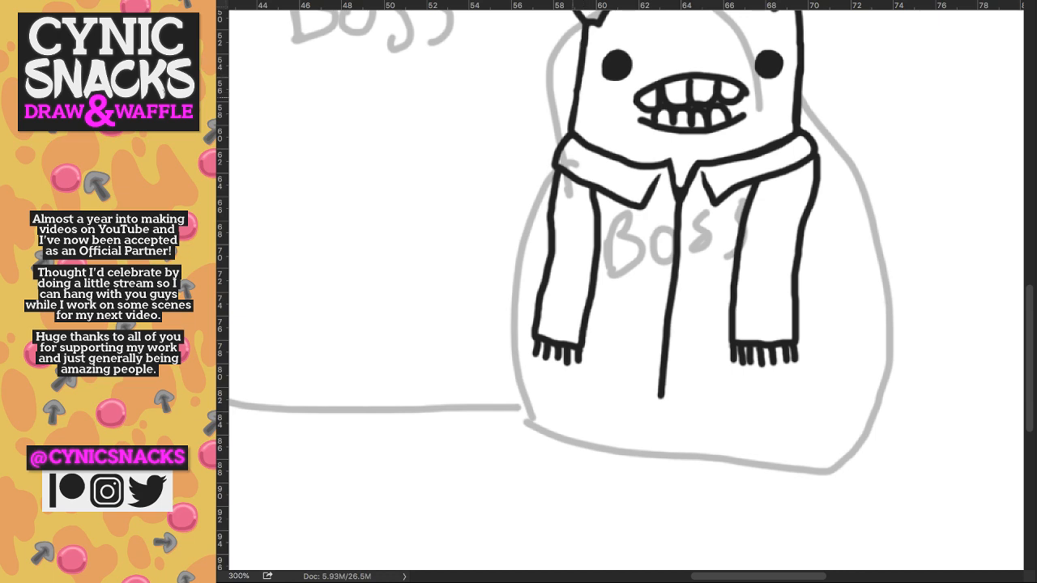
- Touch up the last fringe stroke at the inner corner of the scarf end on the left
{"action": "mouse_move", "coordinate": [578, 115]}
{"action": "left_mouse_down"}
{"action": "mouse_move", "coordinate": [555, 230]}
{"action": "mouse_move", "coordinate": [636, 131]}
{"action": "left_mouse_up"}
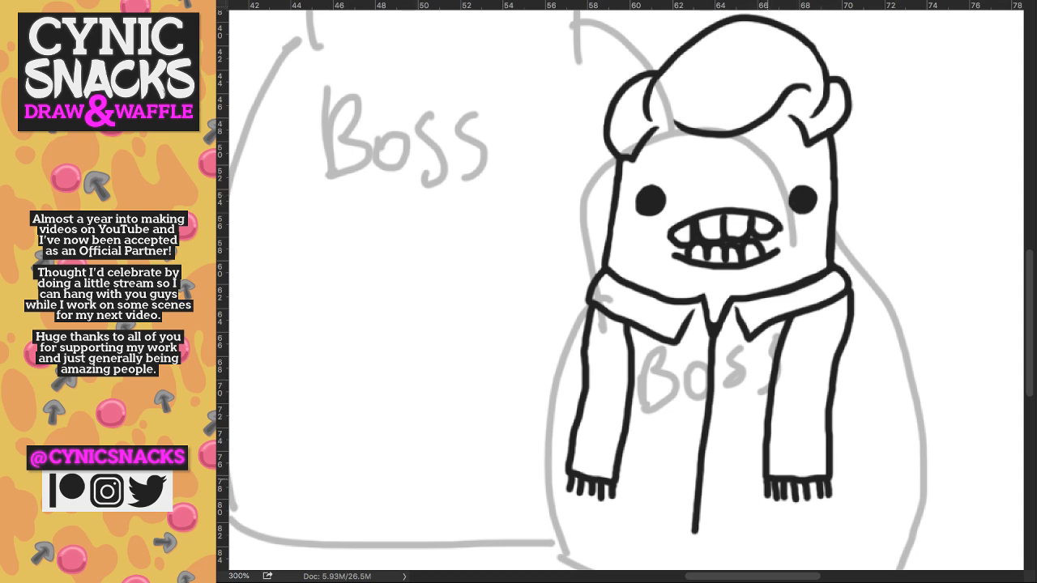
{"action": "key", "text": "super+plus"}
{"action": "key", "text": "super+plus"}
{"action": "left_click_drag", "start_coordinate": [762, 504], "coordinate": [710, 292]}
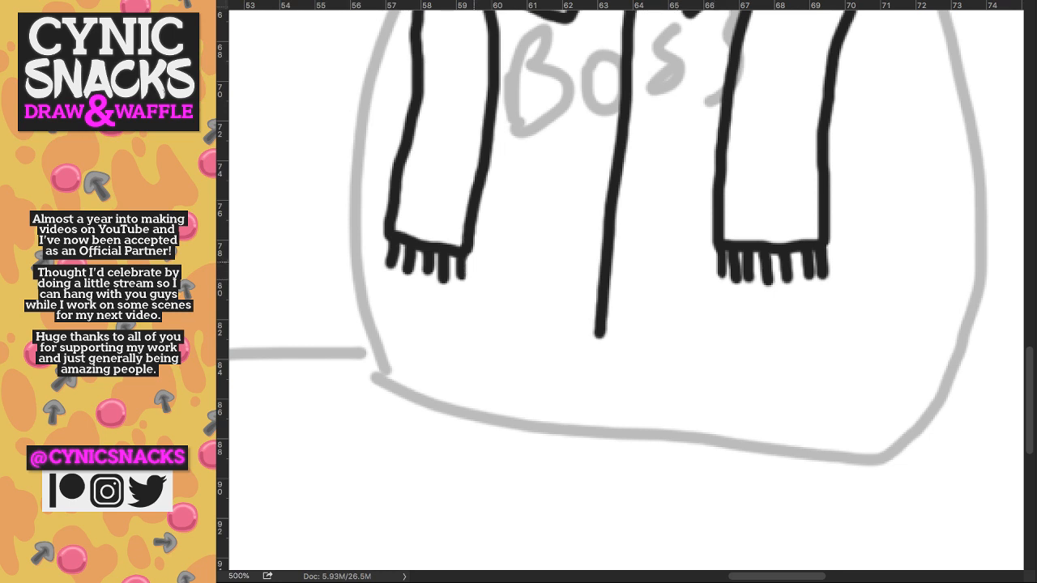
{"action": "left_click_drag", "start_coordinate": [467, 270], "coordinate": [464, 279]}
{"action": "mouse_move", "coordinate": [466, 253]}
{"action": "left_mouse_down"}
{"action": "mouse_move", "coordinate": [487, 431]}
{"action": "mouse_move", "coordinate": [504, 360]}
{"action": "left_mouse_up"}
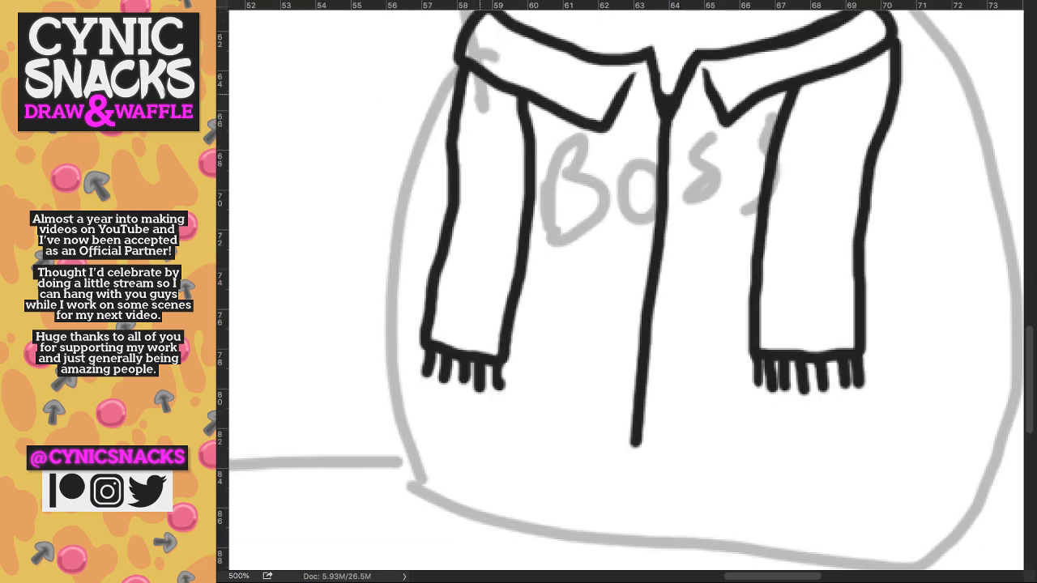
- Ink the coat's lower edge as two curved hems meeting at the centre line, with a short upright stroke at each outer corner
{"action": "key", "text": "super+minus"}
{"action": "key", "text": "super+minus"}
{"action": "key", "text": "super+minus"}
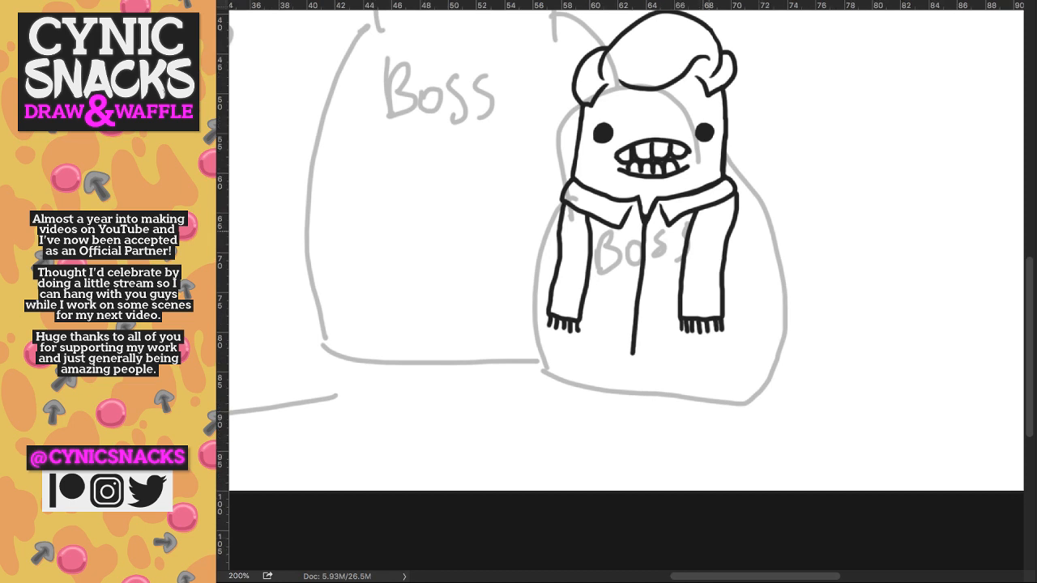
{"action": "key", "text": "super+plus"}
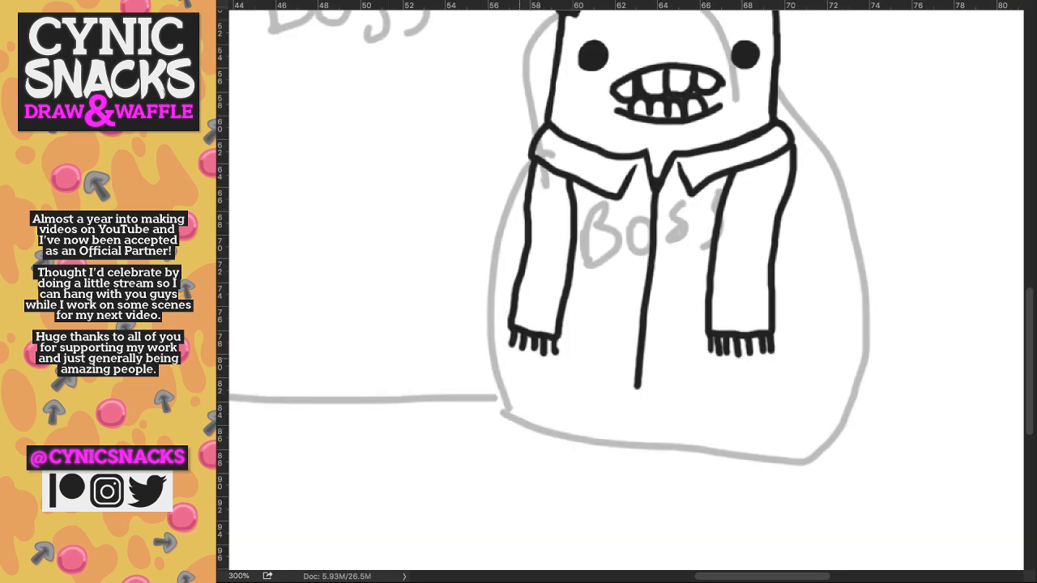
{"action": "mouse_move", "coordinate": [518, 355]}
{"action": "left_mouse_down"}
{"action": "mouse_move", "coordinate": [521, 383]}
{"action": "mouse_move", "coordinate": [567, 399]}
{"action": "left_mouse_up"}
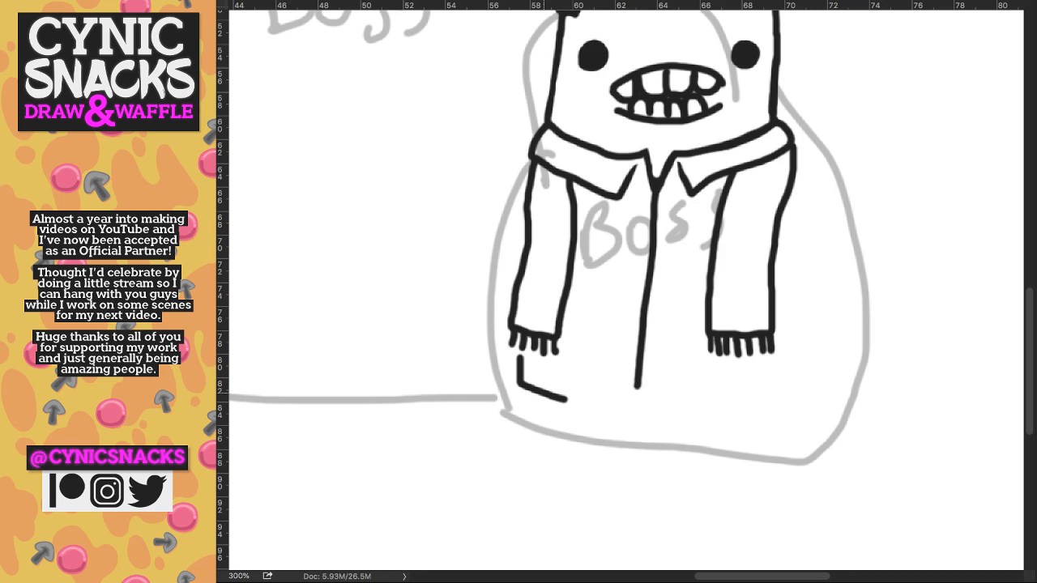
{"action": "left_click_drag", "start_coordinate": [567, 399], "coordinate": [767, 357]}
{"action": "key", "text": "super+minus"}
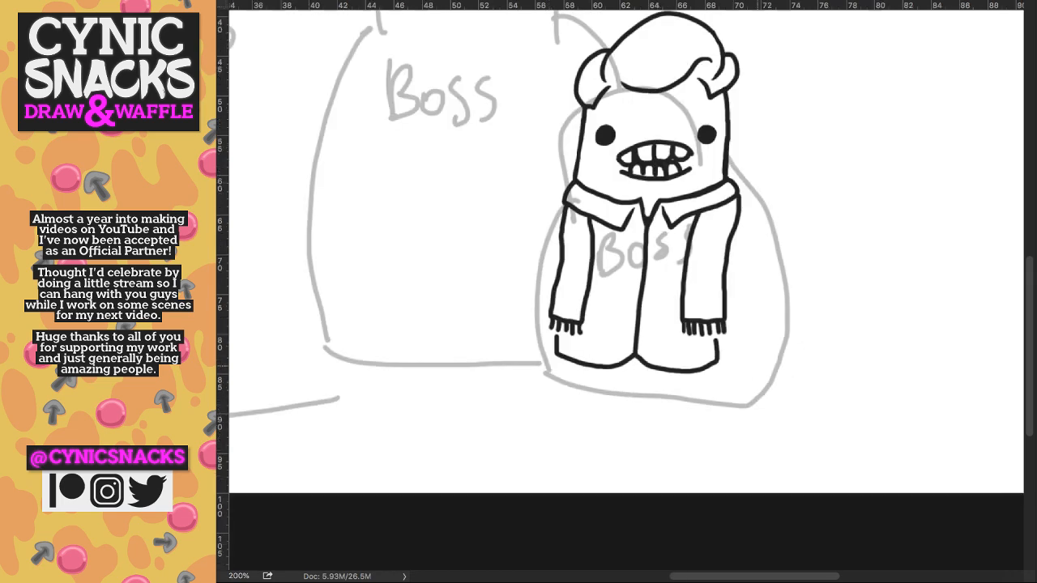
- Hide the grey rough sketch of the bosses, leaving only the inked figure on the canvas
{"action": "key", "text": "super+minus"}
{"action": "key", "text": "super+plus"}
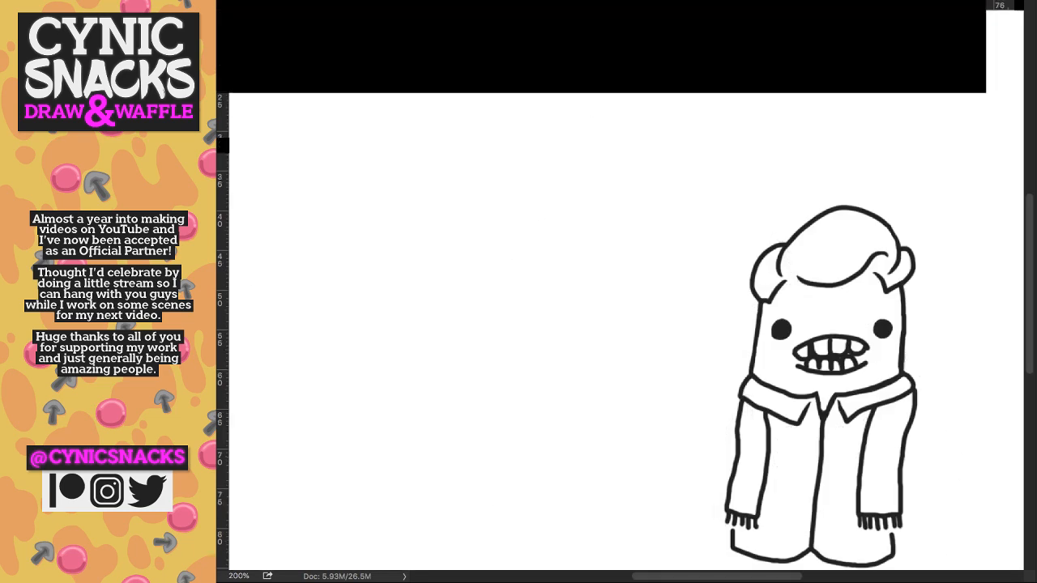
{"action": "key", "text": "super+minus"}
{"action": "key", "text": "super+plus"}
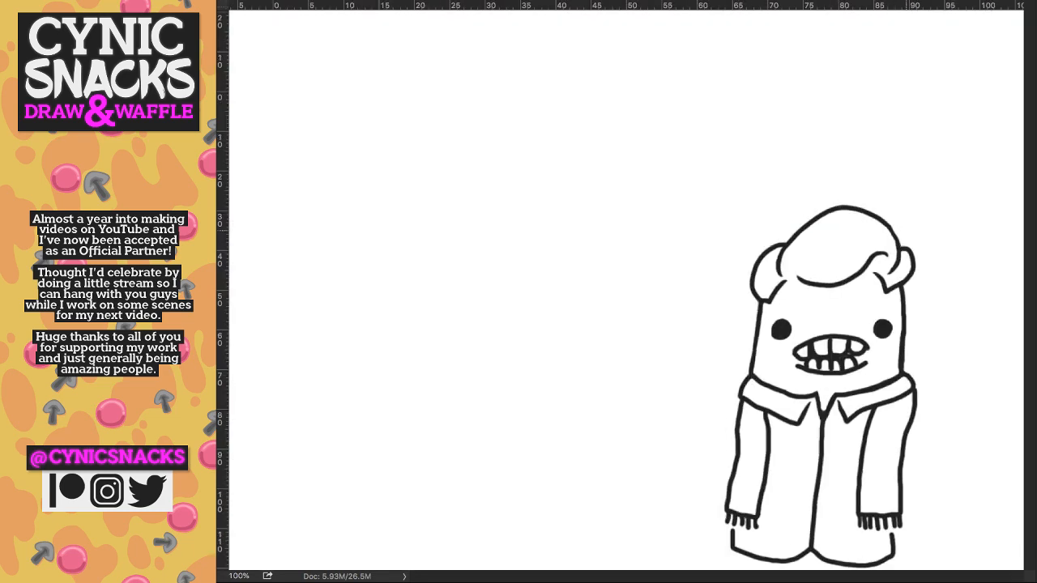
{"action": "key", "text": "super+plus"}
- Fill the gaps at both ends of the mouth in black and extend the upper lip corners into points
{"action": "left_click_drag", "start_coordinate": [746, 231], "coordinate": [657, 194]}
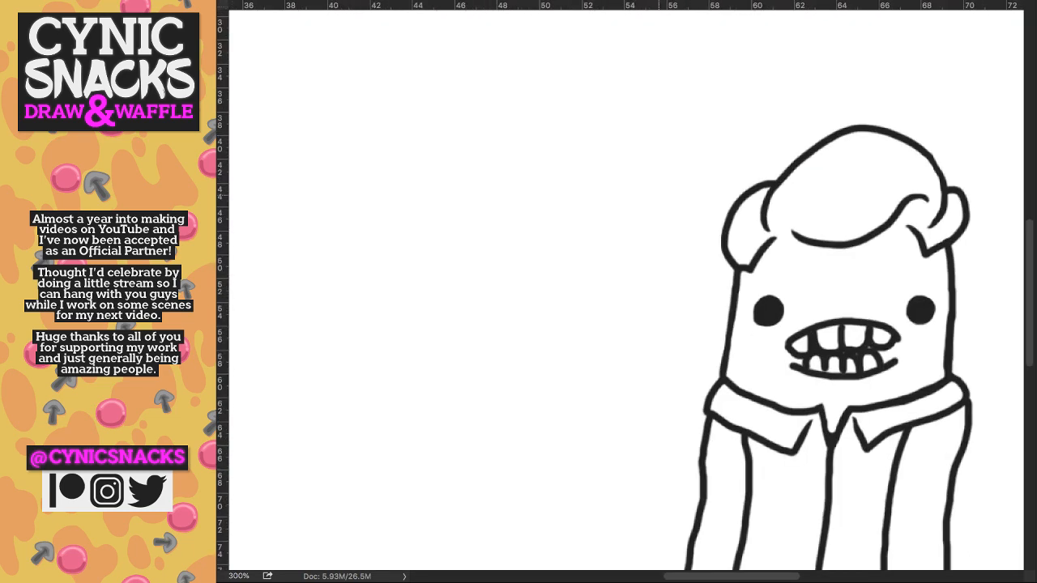
{"action": "key", "text": "super+plus"}
{"action": "key", "text": "super+plus"}
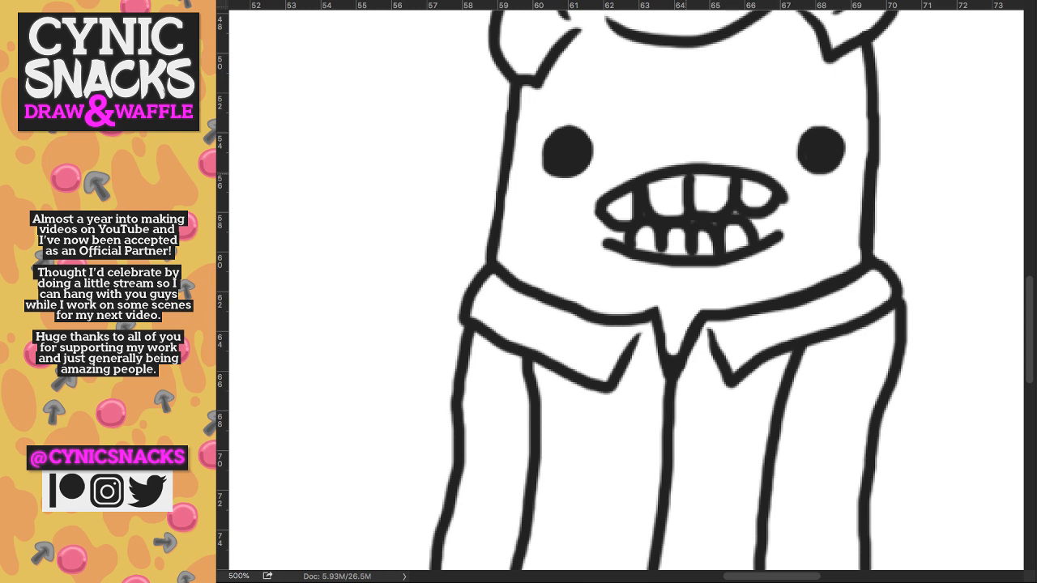
{"action": "mouse_move", "coordinate": [750, 235]}
{"action": "left_mouse_down"}
{"action": "mouse_move", "coordinate": [777, 212]}
{"action": "mouse_move", "coordinate": [773, 230]}
{"action": "left_mouse_up"}
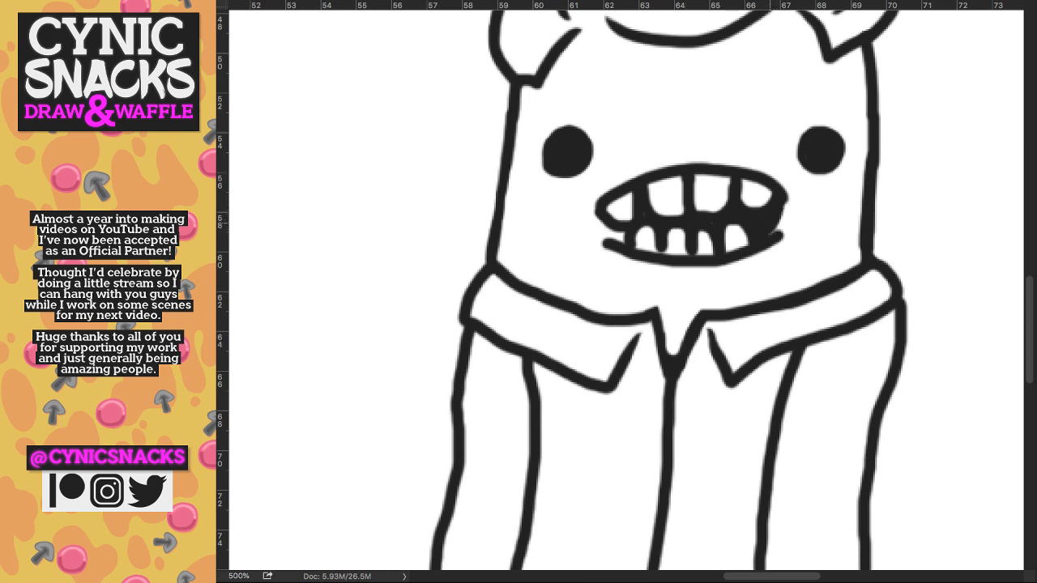
{"action": "mouse_move", "coordinate": [624, 238]}
{"action": "left_mouse_down"}
{"action": "mouse_move", "coordinate": [599, 231]}
{"action": "mouse_move", "coordinate": [601, 248]}
{"action": "left_mouse_up"}
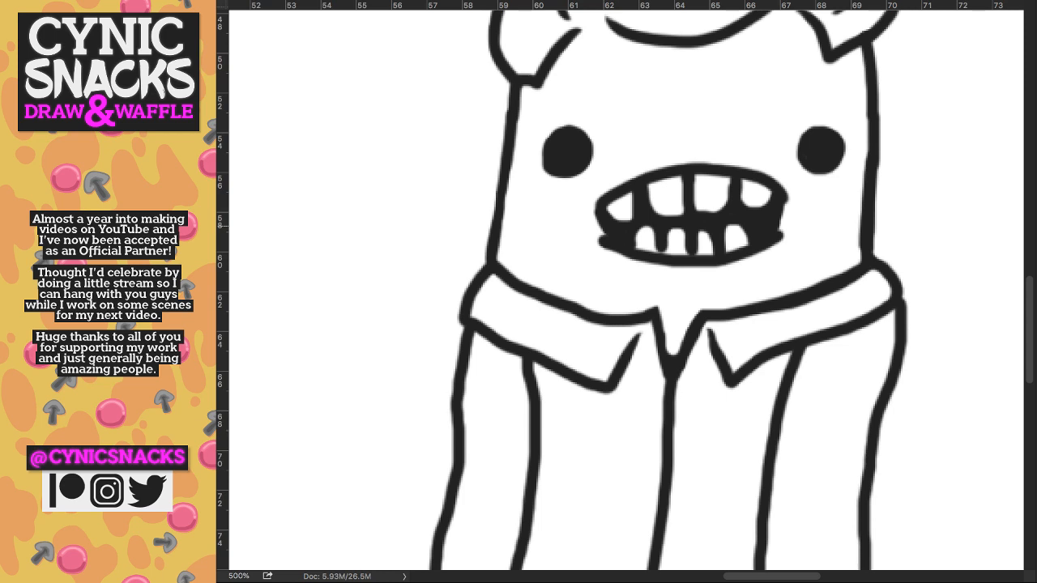
{"action": "left_click_drag", "start_coordinate": [606, 237], "coordinate": [588, 202]}
{"action": "left_click_drag", "start_coordinate": [784, 192], "coordinate": [793, 209]}
- Round off the upper and lower teeth and trim the underside of the lower lip
{"action": "left_click_drag", "start_coordinate": [703, 208], "coordinate": [702, 188]}
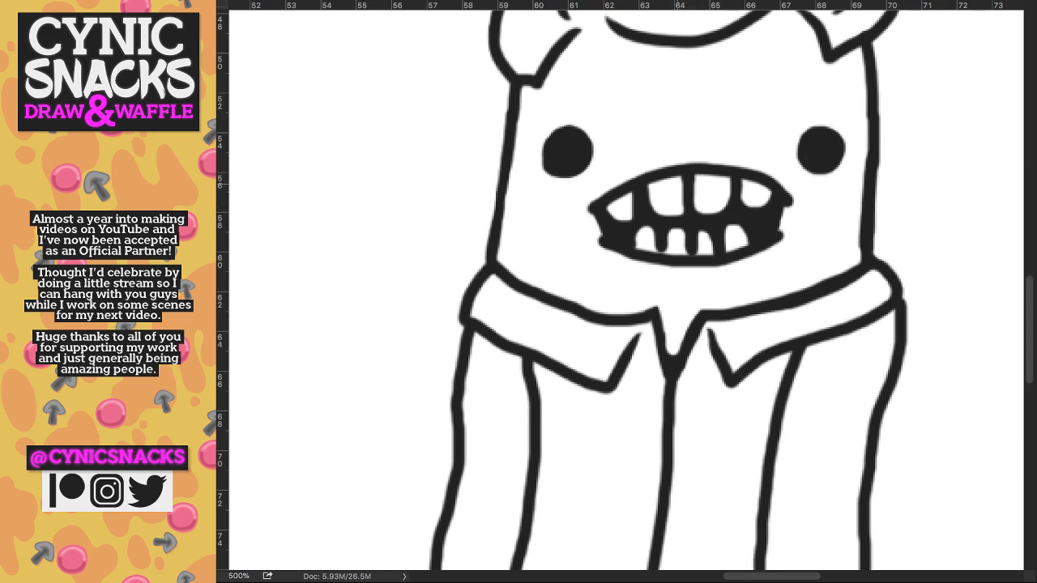
{"action": "mouse_move", "coordinate": [683, 214]}
{"action": "left_mouse_down"}
{"action": "mouse_move", "coordinate": [683, 180]}
{"action": "mouse_move", "coordinate": [648, 184]}
{"action": "mouse_move", "coordinate": [650, 211]}
{"action": "left_mouse_up"}
{"action": "left_click_drag", "start_coordinate": [630, 220], "coordinate": [629, 195]}
{"action": "left_click_drag", "start_coordinate": [651, 212], "coordinate": [679, 212]}
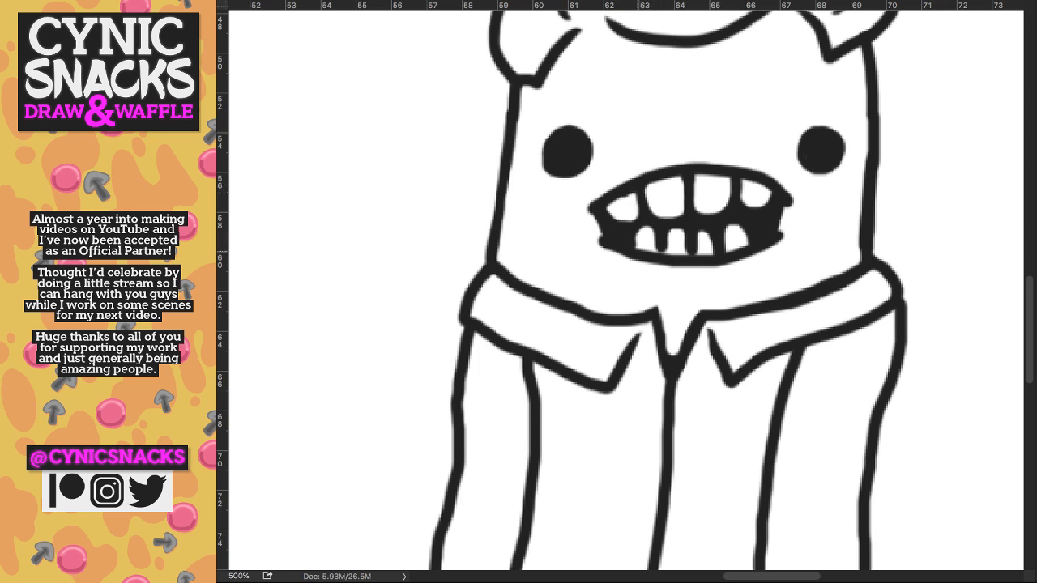
{"action": "mouse_move", "coordinate": [685, 254]}
{"action": "left_mouse_down"}
{"action": "mouse_move", "coordinate": [637, 246]}
{"action": "mouse_move", "coordinate": [731, 248]}
{"action": "mouse_move", "coordinate": [749, 241]}
{"action": "mouse_move", "coordinate": [741, 229]}
{"action": "mouse_move", "coordinate": [745, 238]}
{"action": "mouse_move", "coordinate": [703, 244]}
{"action": "mouse_move", "coordinate": [749, 241]}
{"action": "left_mouse_up"}
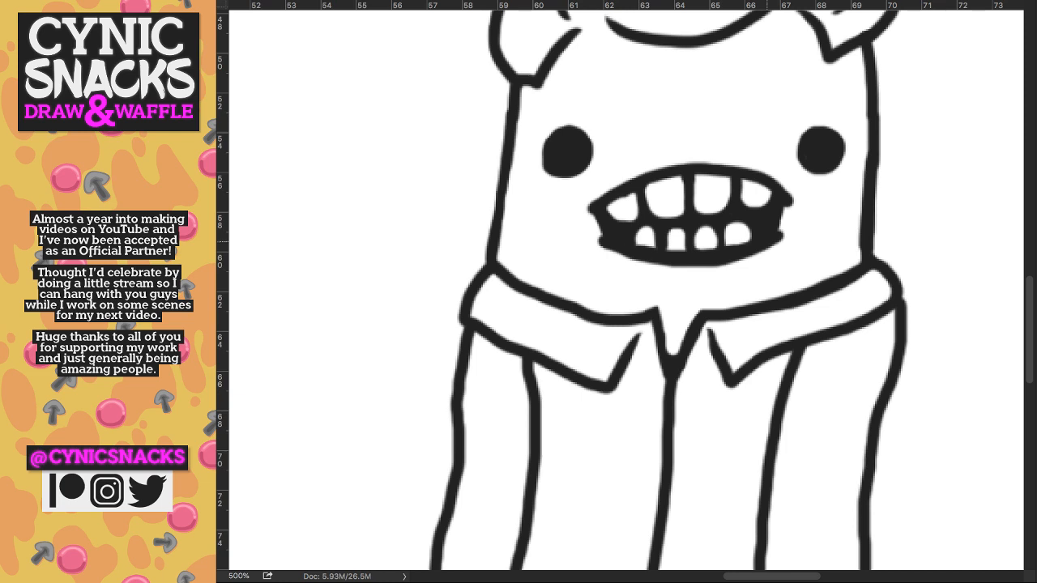
{"action": "mouse_move", "coordinate": [768, 261]}
{"action": "left_mouse_down"}
{"action": "mouse_move", "coordinate": [607, 252]}
{"action": "mouse_move", "coordinate": [681, 259]}
{"action": "left_mouse_up"}
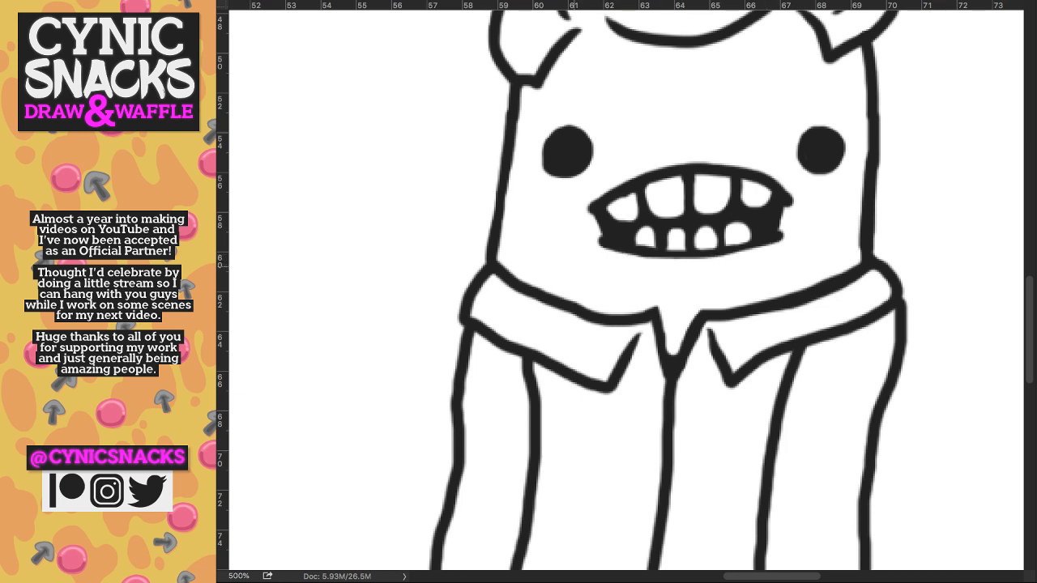
- Clean up the line edges around the V-shaped collar opening
{"action": "key", "text": "ctrl+minus"}
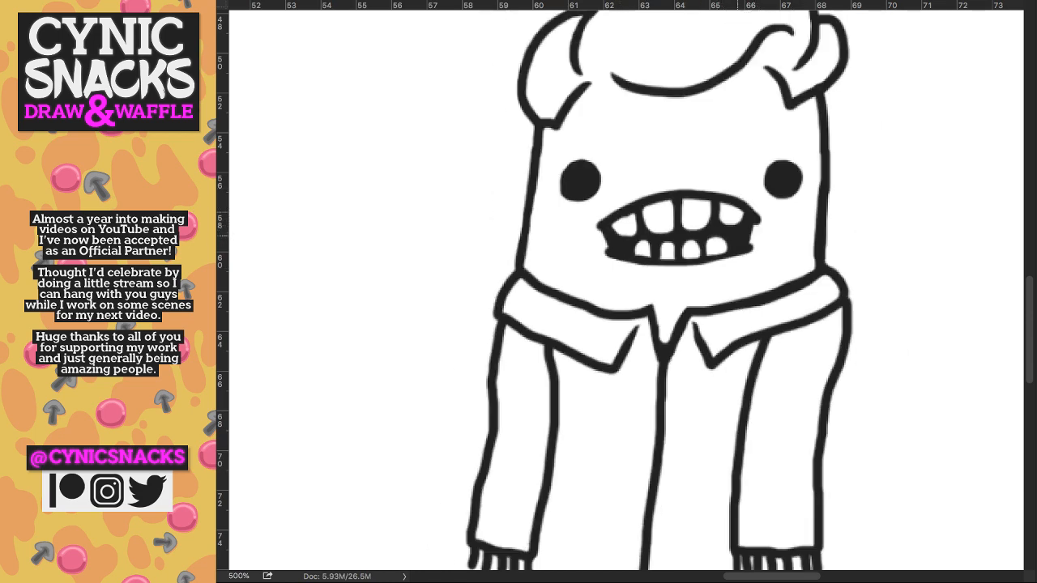
{"action": "key", "text": "ctrl+minus"}
{"action": "key", "text": "ctrl+minus"}
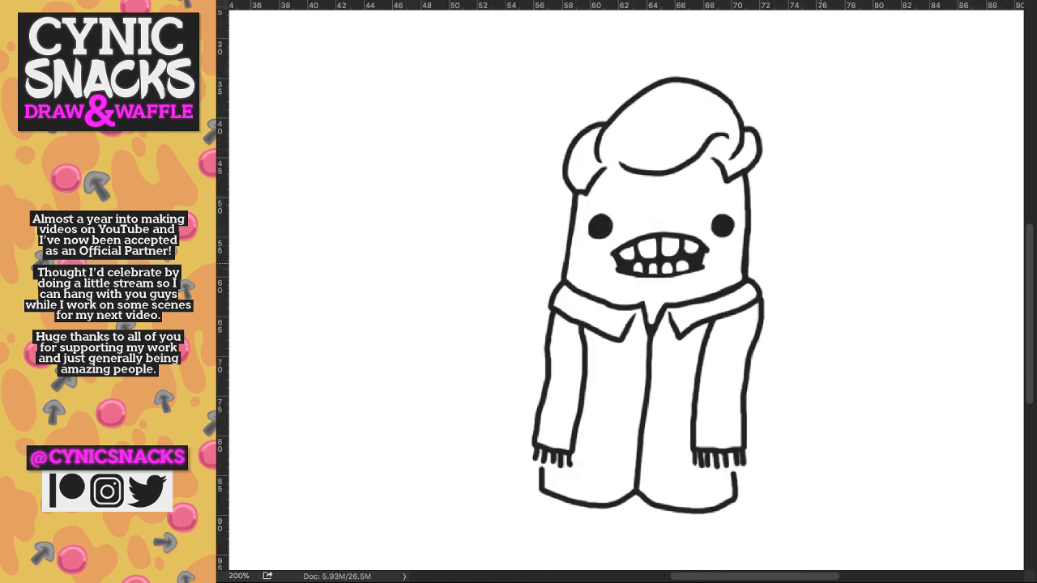
{"action": "key", "text": "ctrl+plus"}
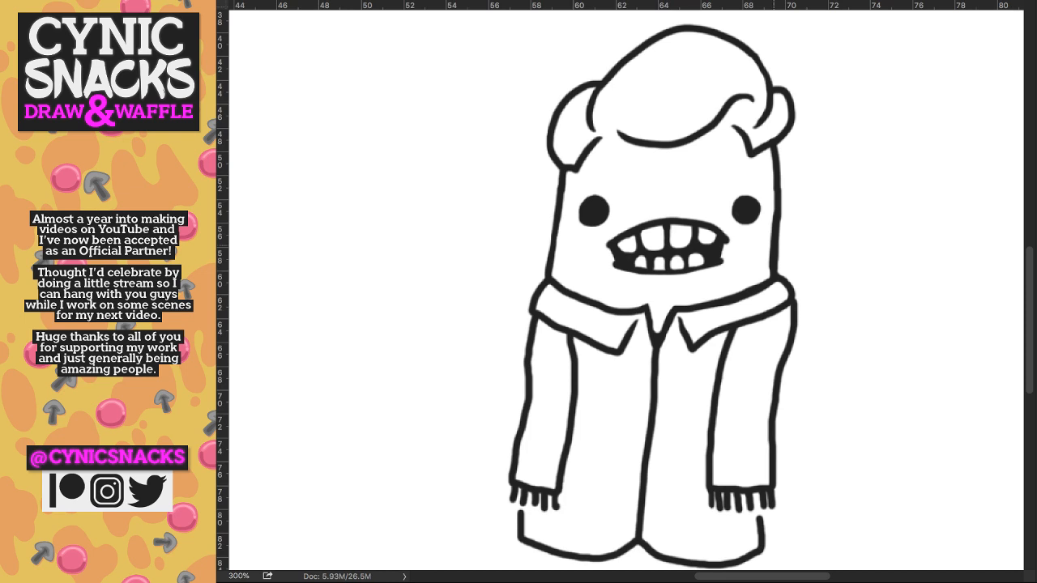
{"action": "key", "text": "ctrl+plus"}
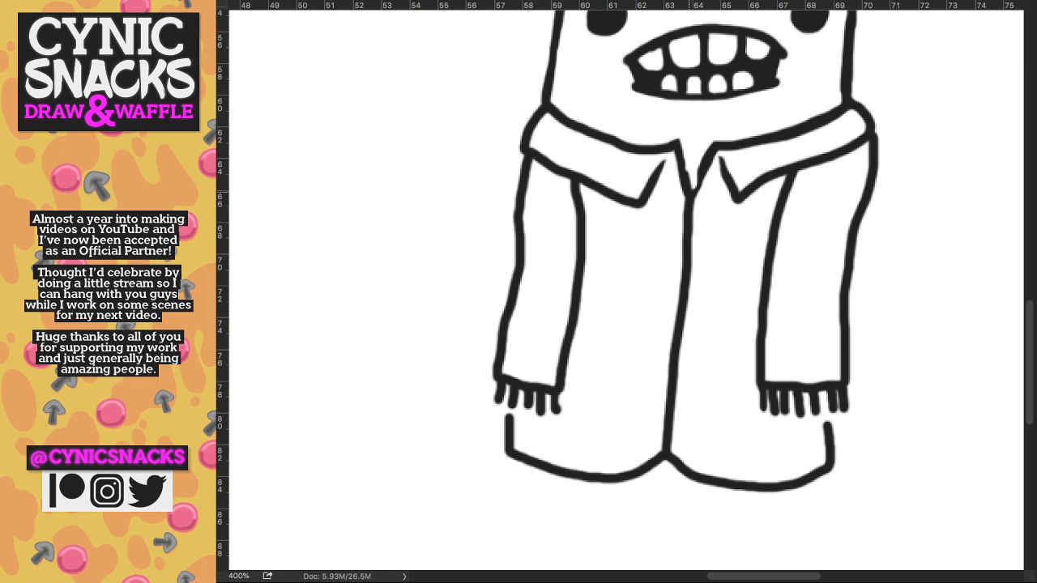
{"action": "left_click_drag", "start_coordinate": [690, 191], "coordinate": [704, 155]}
{"action": "mouse_move", "coordinate": [687, 181]}
{"action": "left_mouse_down"}
{"action": "mouse_move", "coordinate": [687, 157]}
{"action": "mouse_move", "coordinate": [704, 166]}
{"action": "left_mouse_up"}
{"action": "left_click_drag", "start_coordinate": [682, 146], "coordinate": [683, 155]}
{"action": "left_click", "coordinate": [547, 385]}
{"action": "left_click", "coordinate": [608, 290]}
{"action": "left_click_drag", "start_coordinate": [798, 183], "coordinate": [645, 203]}
{"action": "key", "text": "super+minus"}
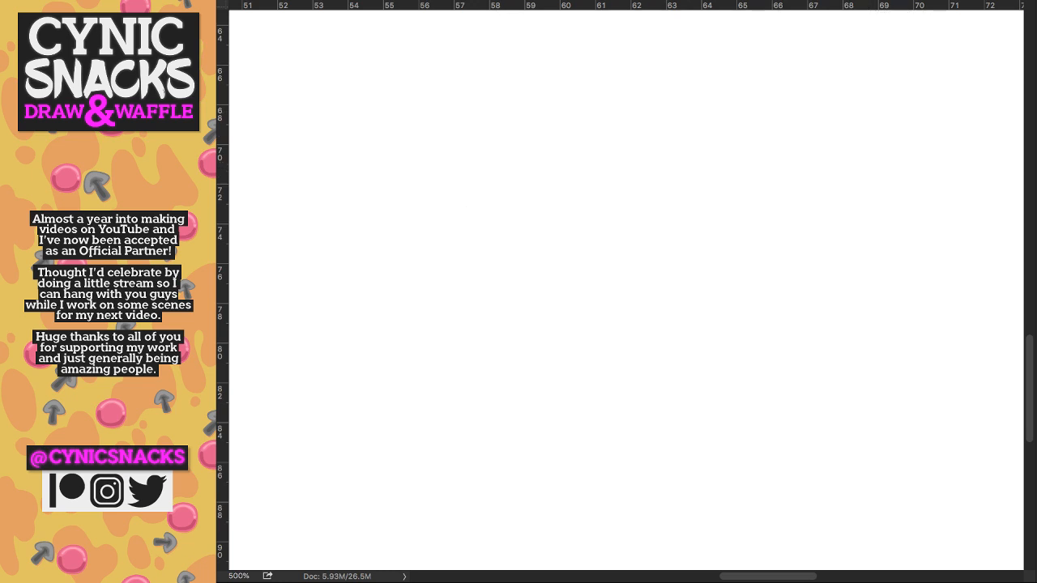
{"action": "key", "text": "super+z"}
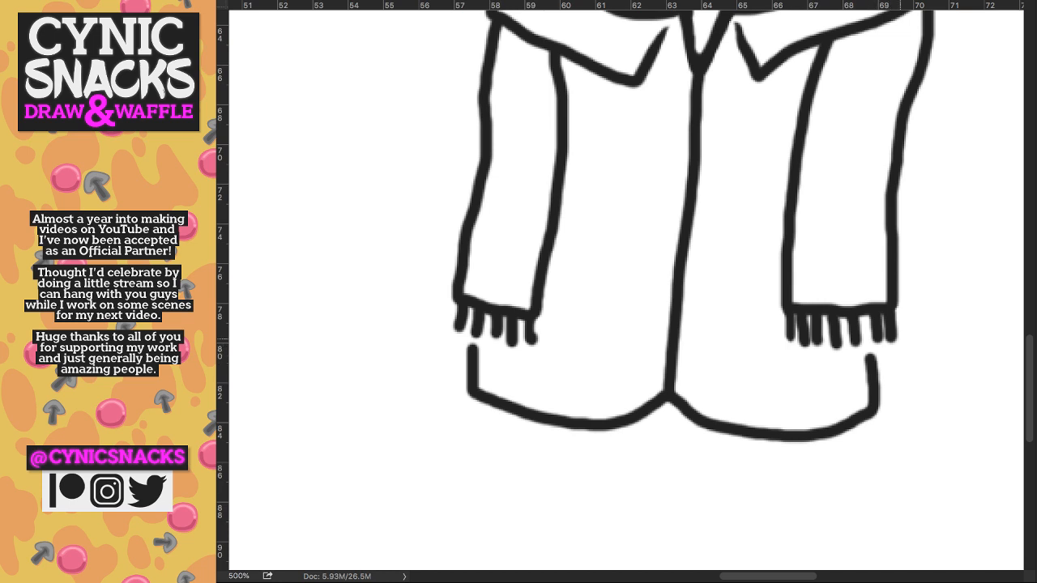
- Touch up the outer edges of the short upright strokes at both bottom corners of the coat
{"action": "left_click_drag", "start_coordinate": [875, 352], "coordinate": [884, 388]}
{"action": "left_click_drag", "start_coordinate": [468, 345], "coordinate": [469, 378]}
{"action": "scroll", "coordinate": [626, 290], "scroll_direction": "up", "scroll_amount": 5}
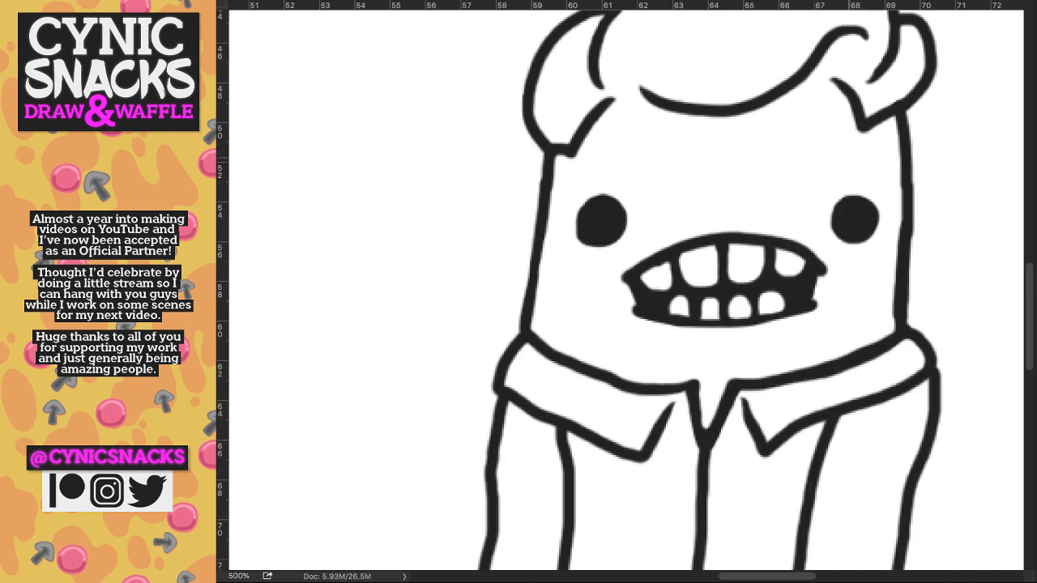
- Show the colour palette and paint the rounded hair tufts on both sides of the head in the pale yellow Popcorn colour
{"action": "key", "text": "super+minus"}
{"action": "key", "text": "super+minus"}
{"action": "key", "text": "super+minus"}
{"action": "key", "text": "super+minus"}
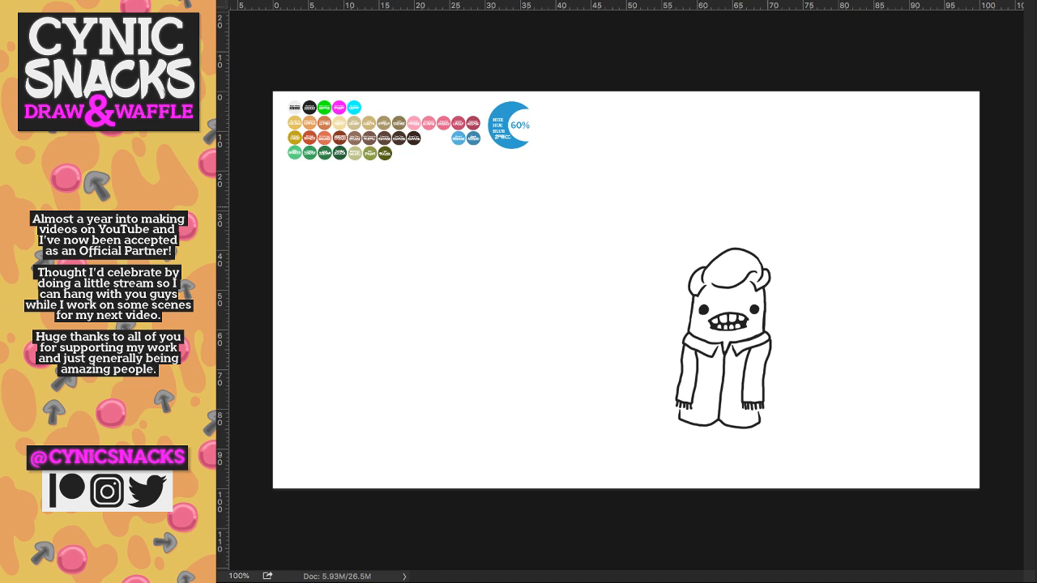
{"action": "key", "text": "super+plus"}
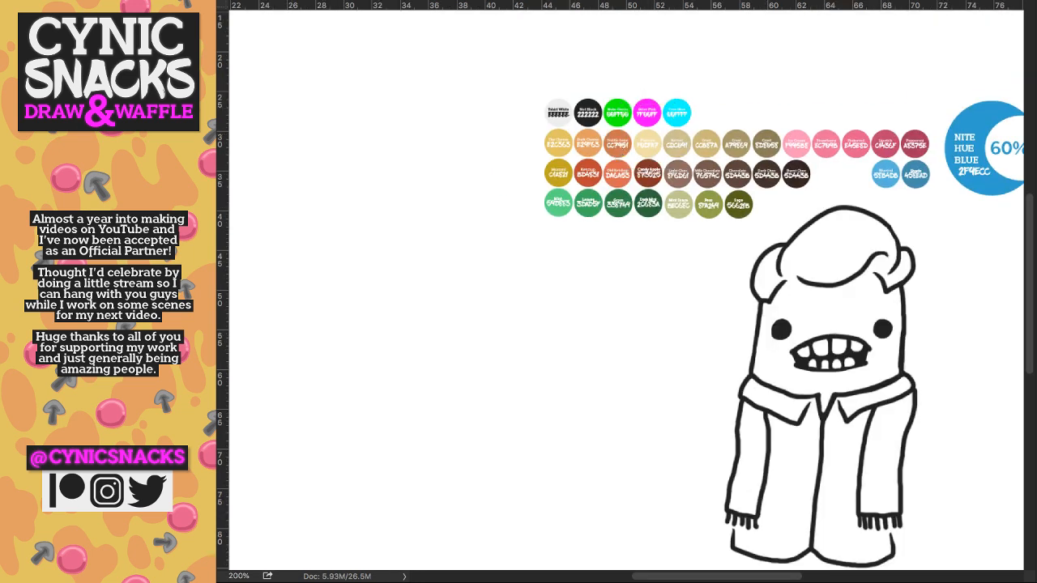
{"action": "key", "text": "super+plus"}
{"action": "key", "text": "super+plus"}
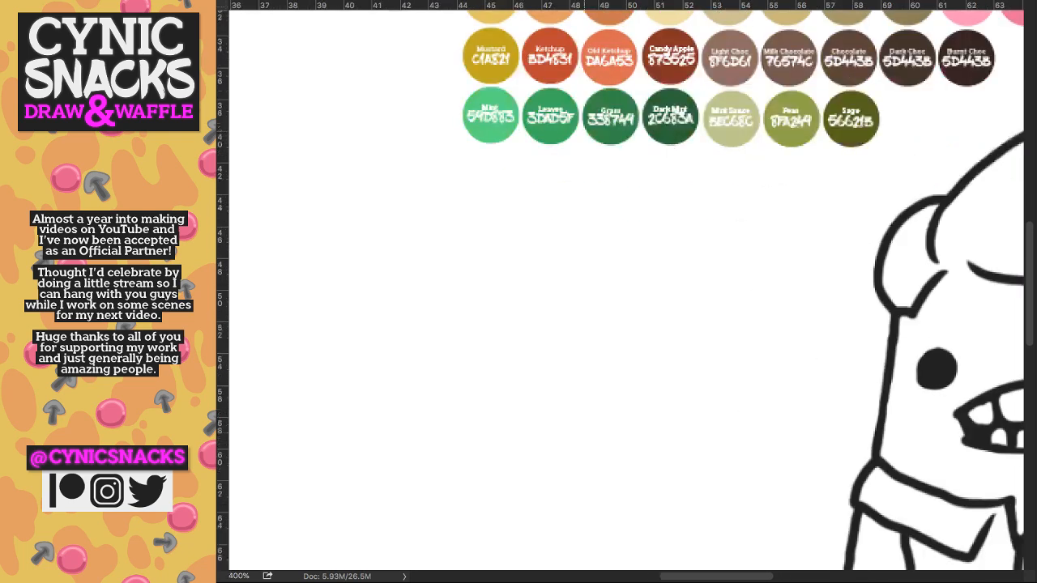
{"action": "mouse_move", "coordinate": [626, 171]}
{"action": "left_mouse_down"}
{"action": "mouse_move", "coordinate": [618, 193]}
{"action": "mouse_move", "coordinate": [627, 154]}
{"action": "mouse_move", "coordinate": [590, 205]}
{"action": "mouse_move", "coordinate": [629, 209]}
{"action": "left_mouse_up"}
{"action": "mouse_move", "coordinate": [866, 194]}
{"action": "left_mouse_down"}
{"action": "mouse_move", "coordinate": [847, 212]}
{"action": "mouse_move", "coordinate": [883, 188]}
{"action": "mouse_move", "coordinate": [877, 156]}
{"action": "left_mouse_up"}
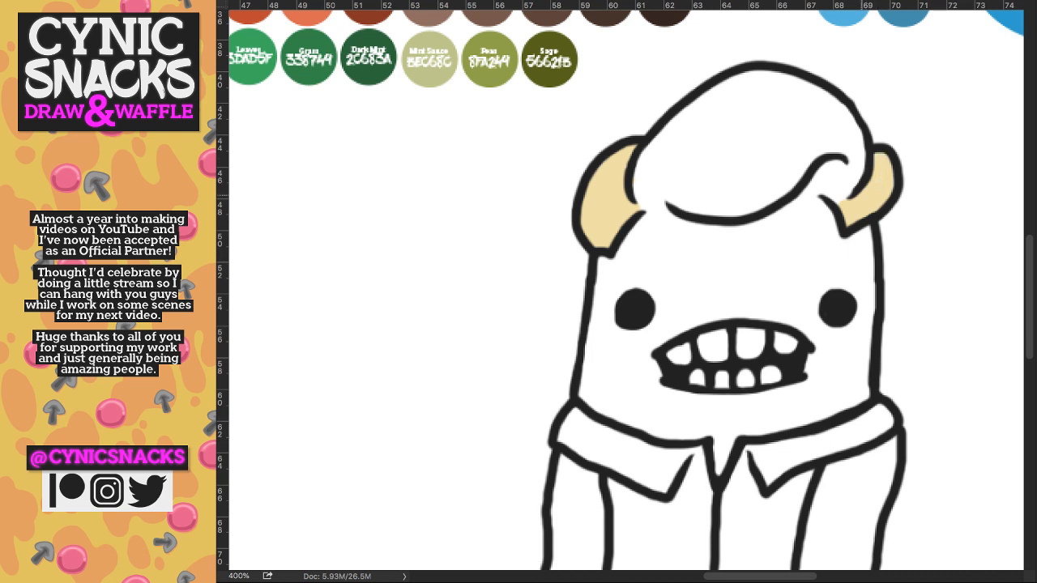
- Extend the pale yellow under the quiff's curl and paint the quiff itself in the tan Kernel colour
{"action": "mouse_move", "coordinate": [842, 163]}
{"action": "left_mouse_down"}
{"action": "mouse_move", "coordinate": [810, 192]}
{"action": "mouse_move", "coordinate": [846, 173]}
{"action": "mouse_move", "coordinate": [847, 194]}
{"action": "left_mouse_up"}
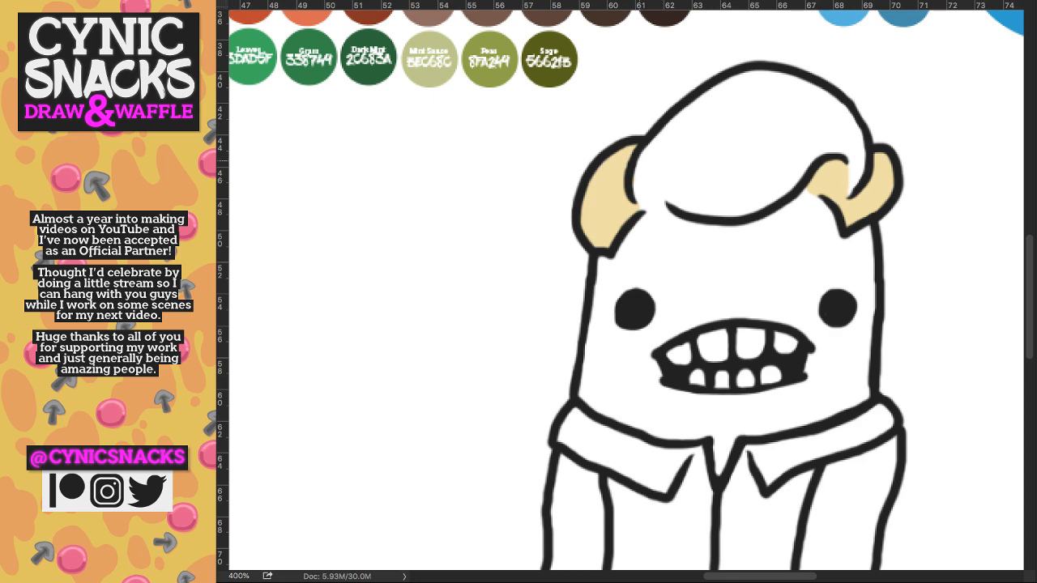
{"action": "mouse_move", "coordinate": [670, 114]}
{"action": "left_mouse_down"}
{"action": "mouse_move", "coordinate": [583, 302]}
{"action": "mouse_move", "coordinate": [590, 322]}
{"action": "mouse_move", "coordinate": [626, 312]}
{"action": "mouse_move", "coordinate": [604, 316]}
{"action": "mouse_move", "coordinate": [624, 276]}
{"action": "mouse_move", "coordinate": [592, 325]}
{"action": "mouse_move", "coordinate": [656, 210]}
{"action": "mouse_move", "coordinate": [631, 312]}
{"action": "mouse_move", "coordinate": [709, 317]}
{"action": "mouse_move", "coordinate": [720, 237]}
{"action": "mouse_move", "coordinate": [706, 199]}
{"action": "mouse_move", "coordinate": [758, 212]}
{"action": "mouse_move", "coordinate": [731, 309]}
{"action": "mouse_move", "coordinate": [798, 227]}
{"action": "mouse_move", "coordinate": [777, 204]}
{"action": "left_mouse_up"}
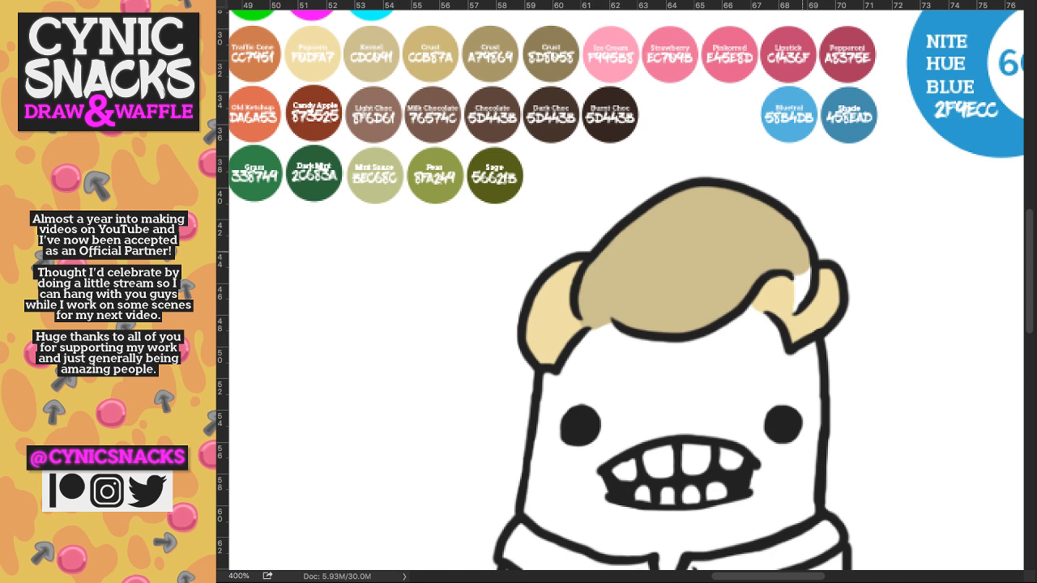
{"action": "left_click_drag", "start_coordinate": [798, 272], "coordinate": [802, 308]}
- Paint the left side of the face in Milk Chocolate brown, from the hairline down past the eye to the collar
{"action": "key", "text": "super+minus"}
{"action": "key", "text": "super+equal"}
{"action": "key", "text": "super+equal"}
{"action": "left_click_drag", "start_coordinate": [690, 289], "coordinate": [666, 150]}
{"action": "left_click_drag", "start_coordinate": [590, 215], "coordinate": [569, 245]}
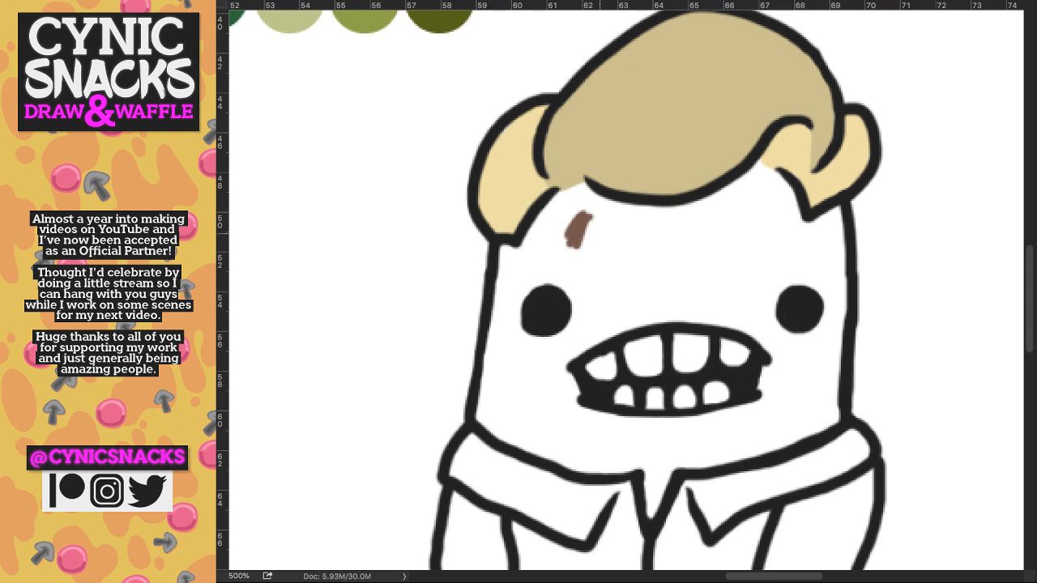
{"action": "mouse_move", "coordinate": [590, 199]}
{"action": "left_mouse_down"}
{"action": "mouse_move", "coordinate": [522, 267]}
{"action": "mouse_move", "coordinate": [504, 263]}
{"action": "mouse_move", "coordinate": [502, 320]}
{"action": "left_mouse_up"}
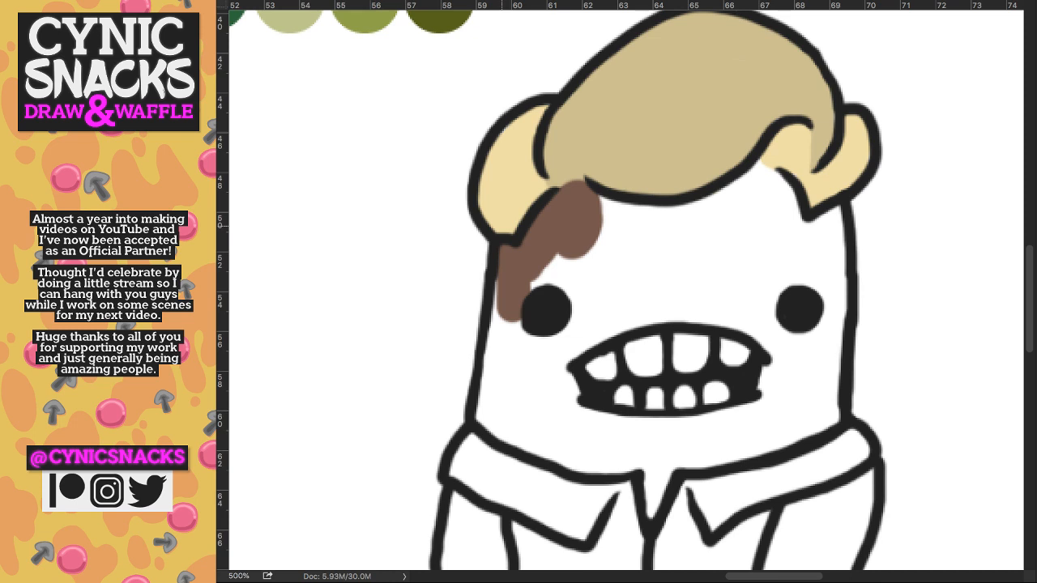
{"action": "left_click_drag", "start_coordinate": [571, 206], "coordinate": [506, 433]}
- Fill the rest of the face and the V-shaped neck opening with the same brown, keeping the teeth white
{"action": "mouse_move", "coordinate": [603, 212]}
{"action": "left_mouse_down"}
{"action": "mouse_move", "coordinate": [683, 227]}
{"action": "mouse_move", "coordinate": [688, 217]}
{"action": "mouse_move", "coordinate": [693, 229]}
{"action": "mouse_move", "coordinate": [758, 183]}
{"action": "mouse_move", "coordinate": [781, 201]}
{"action": "mouse_move", "coordinate": [711, 289]}
{"action": "mouse_move", "coordinate": [758, 275]}
{"action": "mouse_move", "coordinate": [762, 312]}
{"action": "left_mouse_up"}
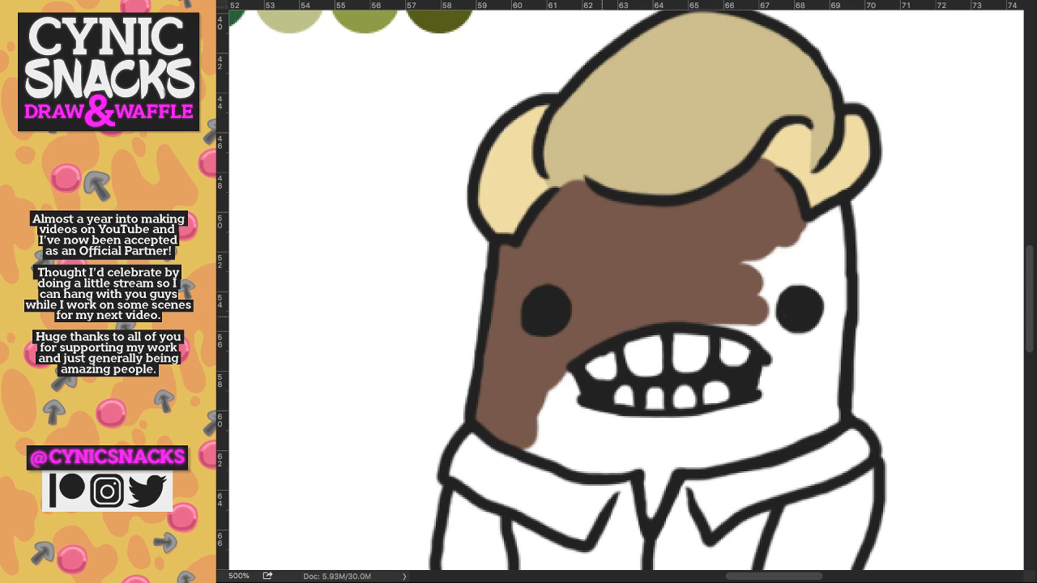
{"action": "mouse_move", "coordinate": [798, 215]}
{"action": "left_mouse_down"}
{"action": "mouse_move", "coordinate": [762, 422]}
{"action": "mouse_move", "coordinate": [697, 429]}
{"action": "mouse_move", "coordinate": [559, 413]}
{"action": "mouse_move", "coordinate": [571, 376]}
{"action": "mouse_move", "coordinate": [551, 441]}
{"action": "mouse_move", "coordinate": [583, 462]}
{"action": "mouse_move", "coordinate": [648, 454]}
{"action": "mouse_move", "coordinate": [623, 471]}
{"action": "mouse_move", "coordinate": [658, 478]}
{"action": "mouse_move", "coordinate": [651, 501]}
{"action": "mouse_move", "coordinate": [687, 445]}
{"action": "mouse_move", "coordinate": [708, 447]}
{"action": "mouse_move", "coordinate": [687, 467]}
{"action": "left_mouse_up"}
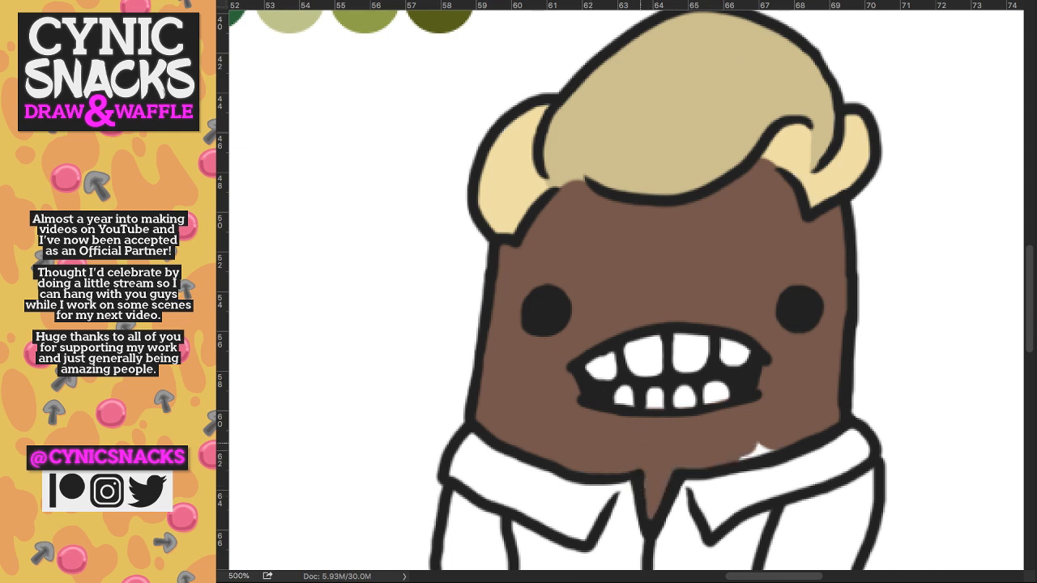
{"action": "left_click_drag", "start_coordinate": [641, 443], "coordinate": [769, 451]}
{"action": "left_click_drag", "start_coordinate": [765, 370], "coordinate": [795, 210]}
{"action": "key", "text": "super+minus"}
{"action": "key", "text": "super+minus"}
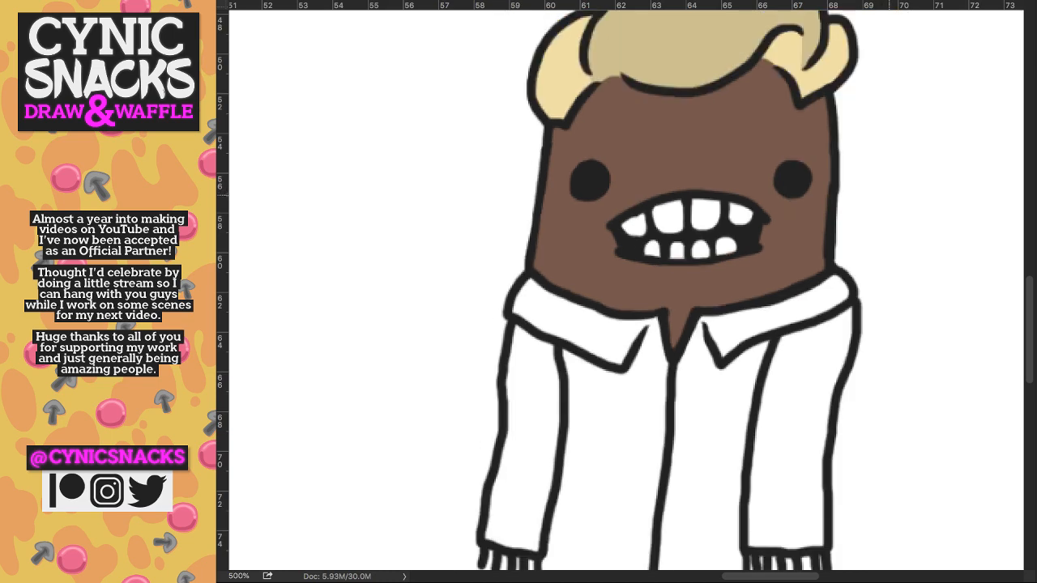
- Paint the left collar flap and the upper left shirt front in the pale grey Tshirt White colour
{"action": "key", "text": "super+minus"}
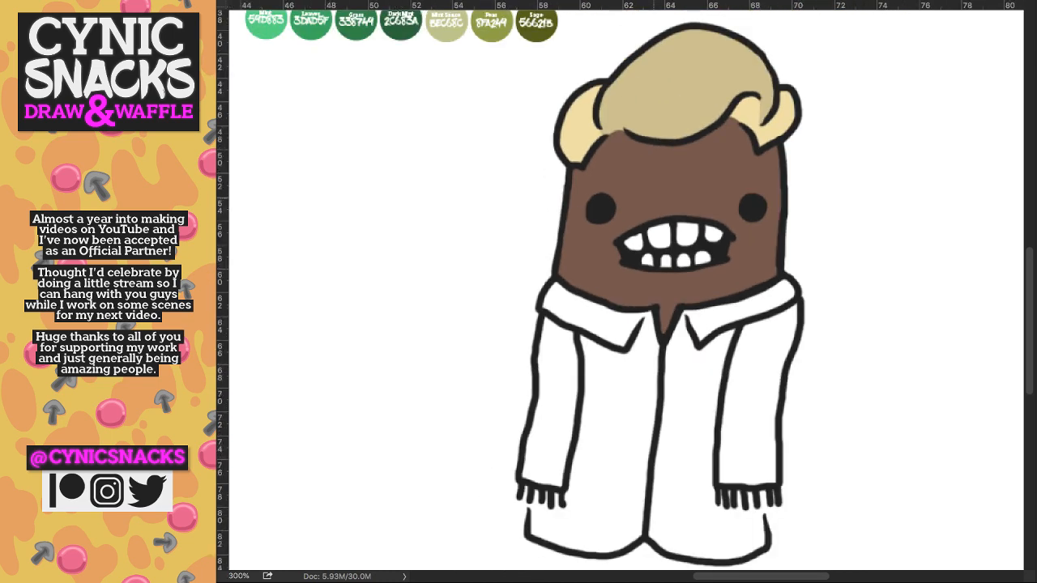
{"action": "scroll", "coordinate": [660, 293], "scroll_direction": "down", "scroll_amount": 2}
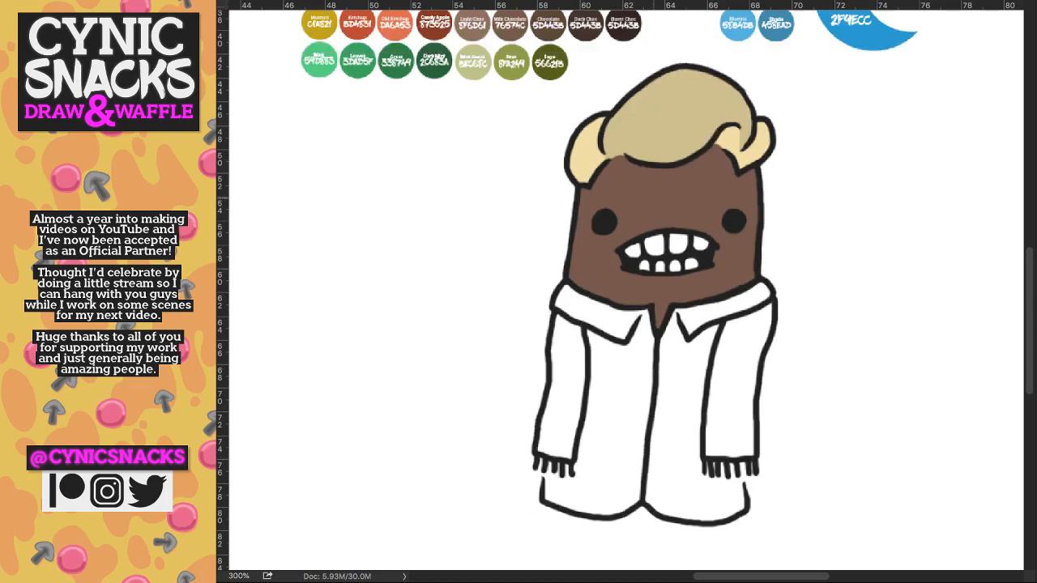
{"action": "scroll", "coordinate": [678, 409], "scroll_direction": "up", "scroll_amount": 3}
{"action": "mouse_move", "coordinate": [530, 251]}
{"action": "left_mouse_down"}
{"action": "mouse_move", "coordinate": [474, 215]}
{"action": "mouse_move", "coordinate": [457, 230]}
{"action": "mouse_move", "coordinate": [449, 184]}
{"action": "mouse_move", "coordinate": [604, 235]}
{"action": "mouse_move", "coordinate": [619, 268]}
{"action": "mouse_move", "coordinate": [607, 344]}
{"action": "mouse_move", "coordinate": [620, 373]}
{"action": "left_mouse_up"}
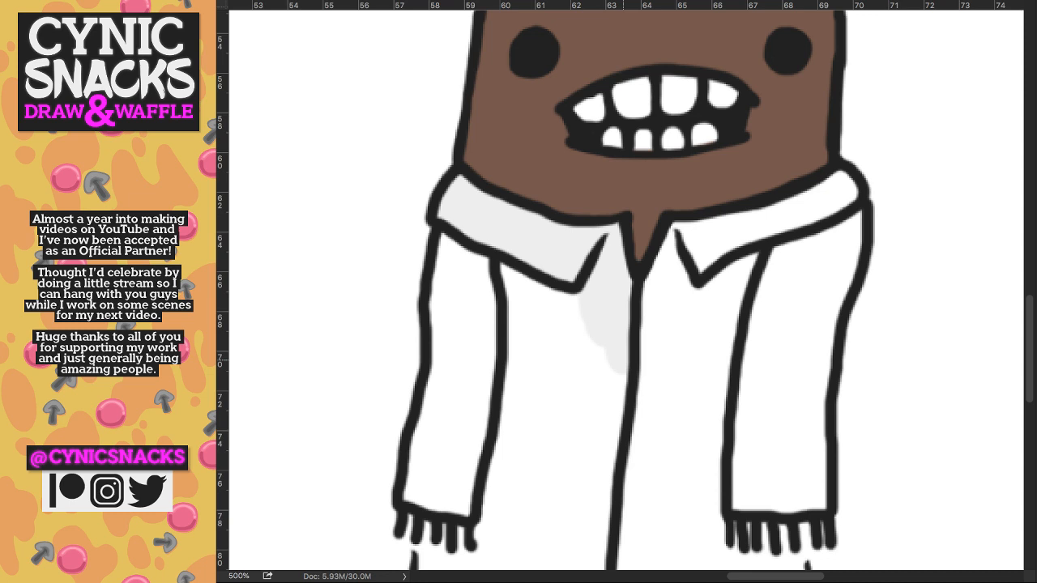
{"action": "left_click_drag", "start_coordinate": [623, 360], "coordinate": [595, 487]}
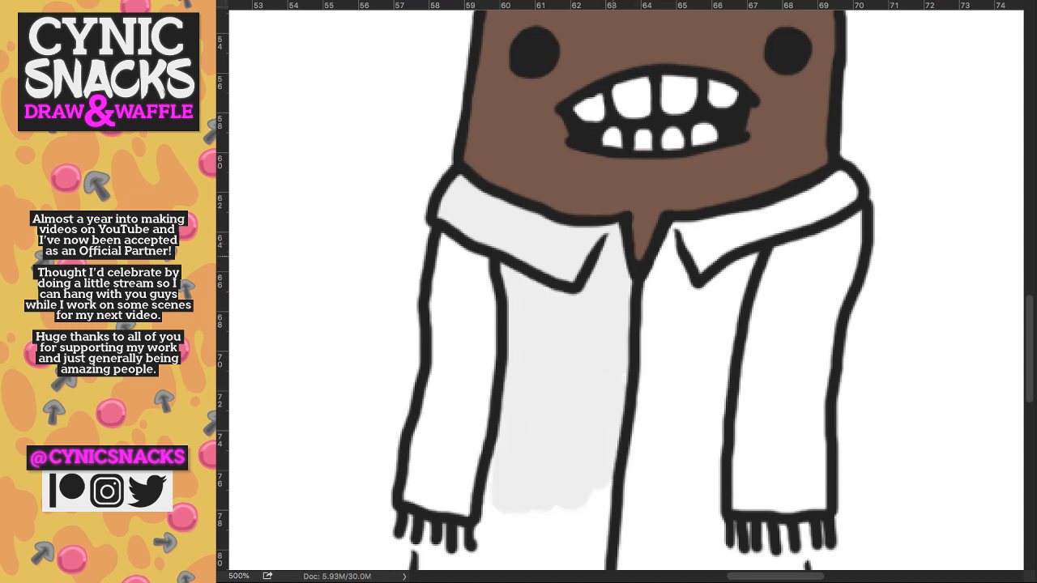
- Fill the right collar flap, the right shirt front and the lower left shirt down to the hem with the same pale grey
{"action": "mouse_move", "coordinate": [671, 269]}
{"action": "left_mouse_down"}
{"action": "mouse_move", "coordinate": [660, 302]}
{"action": "mouse_move", "coordinate": [685, 239]}
{"action": "mouse_move", "coordinate": [730, 243]}
{"action": "mouse_move", "coordinate": [730, 284]}
{"action": "mouse_move", "coordinate": [762, 218]}
{"action": "mouse_move", "coordinate": [798, 212]}
{"action": "left_mouse_up"}
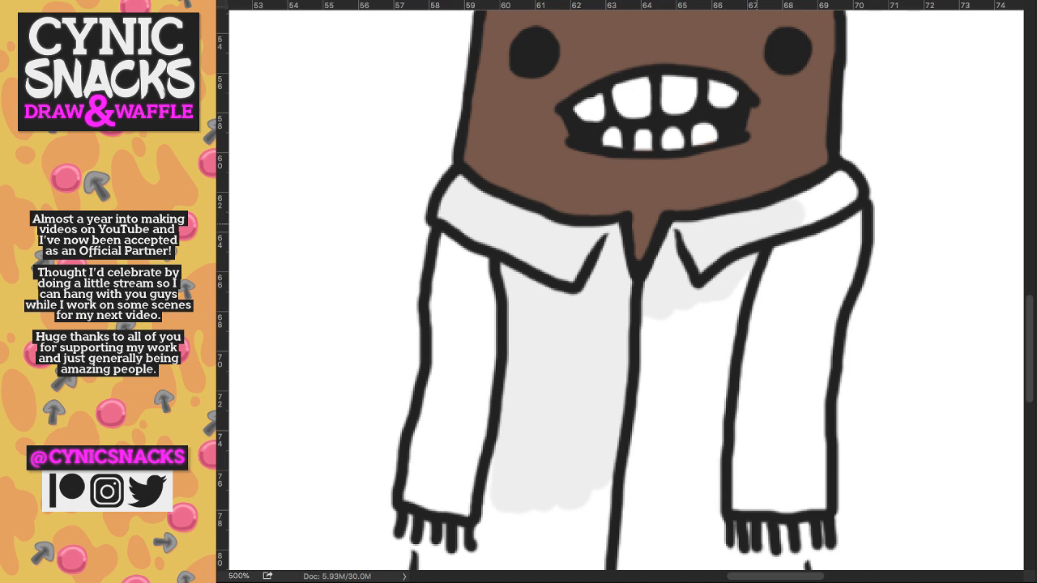
{"action": "mouse_move", "coordinate": [609, 478]}
{"action": "left_mouse_down"}
{"action": "mouse_move", "coordinate": [761, 114]}
{"action": "mouse_move", "coordinate": [721, 86]}
{"action": "mouse_move", "coordinate": [677, 138]}
{"action": "mouse_move", "coordinate": [664, 73]}
{"action": "left_mouse_up"}
{"action": "mouse_move", "coordinate": [612, 174]}
{"action": "left_mouse_down"}
{"action": "mouse_move", "coordinate": [582, 170]}
{"action": "mouse_move", "coordinate": [571, 218]}
{"action": "left_mouse_up"}
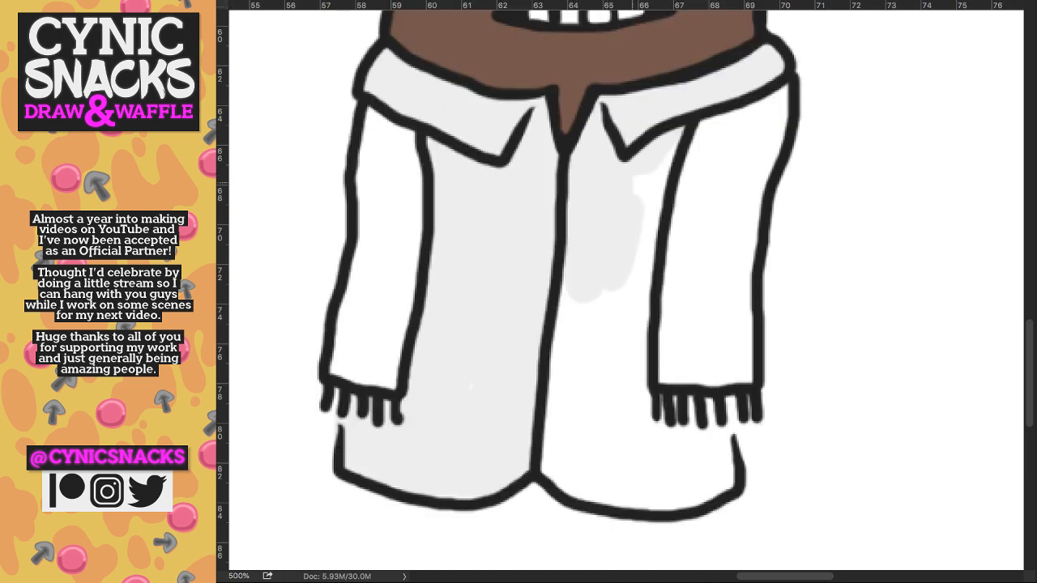
{"action": "mouse_move", "coordinate": [633, 188]}
{"action": "left_mouse_down"}
{"action": "mouse_move", "coordinate": [653, 183]}
{"action": "mouse_move", "coordinate": [623, 375]}
{"action": "mouse_move", "coordinate": [567, 389]}
{"action": "mouse_move", "coordinate": [567, 480]}
{"action": "mouse_move", "coordinate": [588, 494]}
{"action": "mouse_move", "coordinate": [627, 357]}
{"action": "mouse_move", "coordinate": [679, 418]}
{"action": "left_mouse_up"}
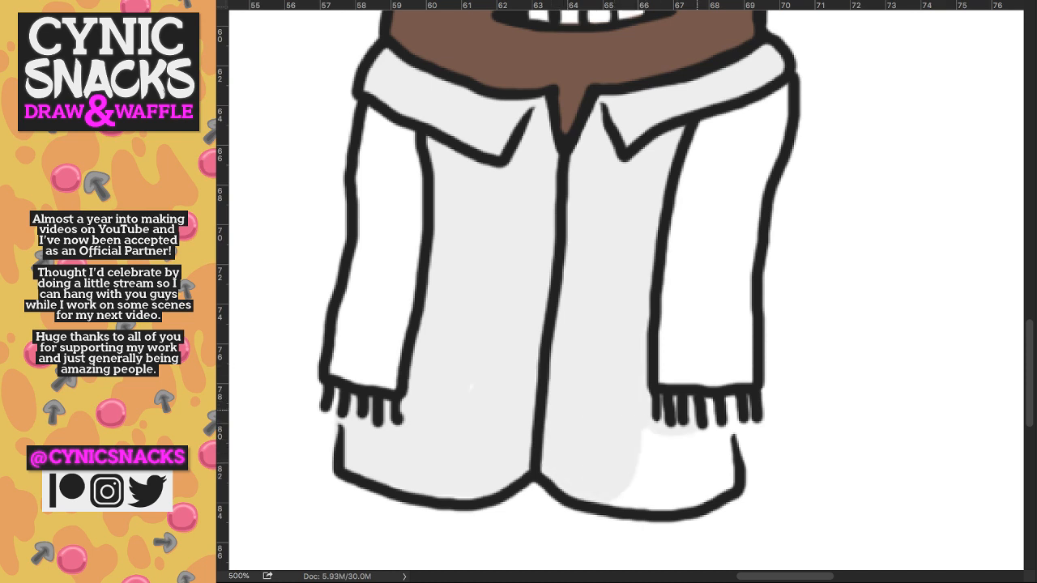
{"action": "mouse_move", "coordinate": [628, 495]}
{"action": "left_mouse_down"}
{"action": "mouse_move", "coordinate": [705, 433]}
{"action": "mouse_move", "coordinate": [725, 466]}
{"action": "left_mouse_up"}
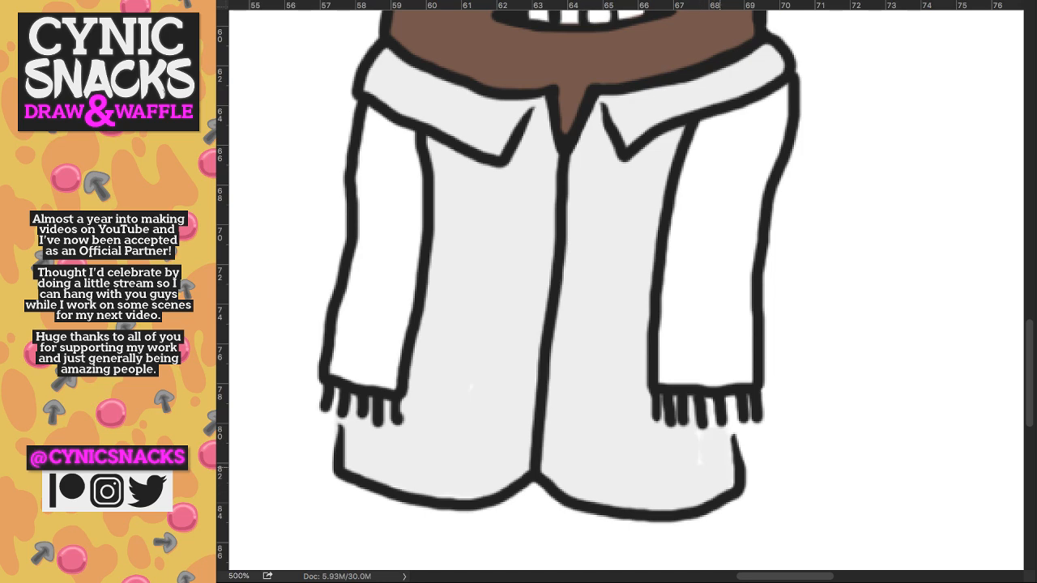
{"action": "left_click_drag", "start_coordinate": [614, 84], "coordinate": [762, 281]}
{"action": "key", "text": "super+minus"}
{"action": "key", "text": "super+minus"}
{"action": "key", "text": "super+minus"}
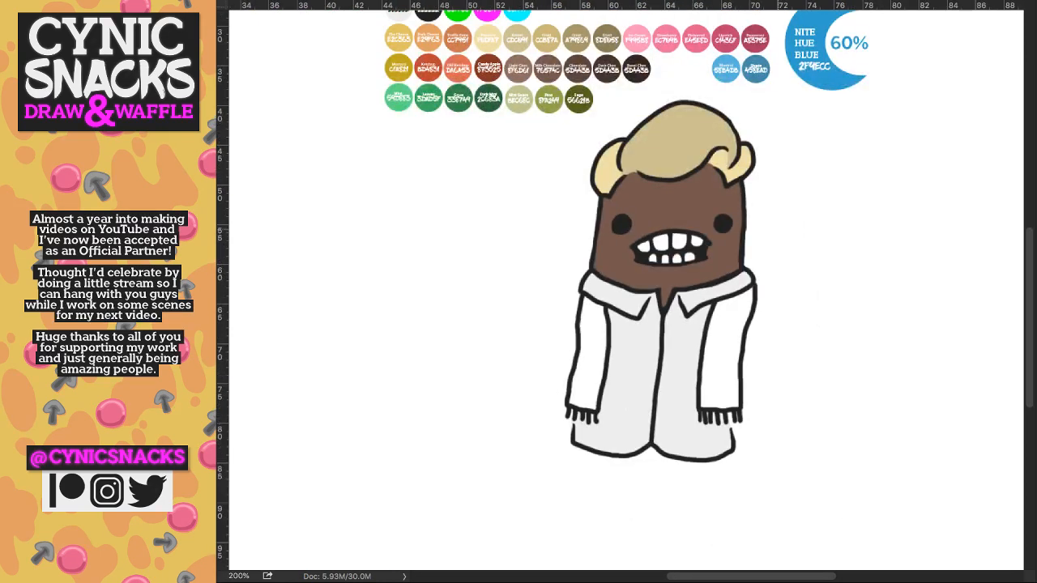
- Paint a rectangular lower body below the shirt hem in Milk Chocolate brown, as wide as the shirt
{"action": "key", "text": "super+plus"}
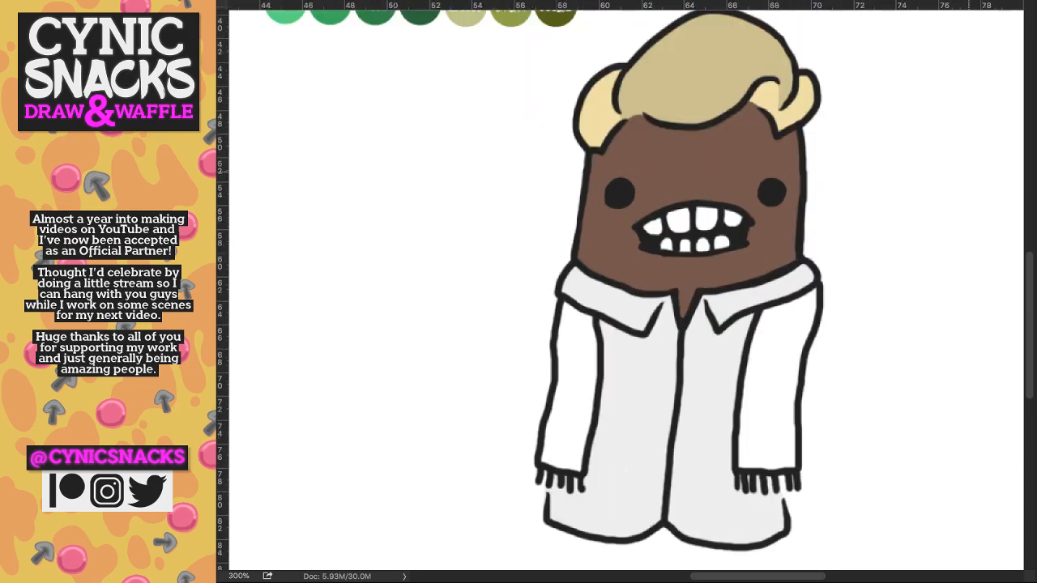
{"action": "key", "text": "super+plus"}
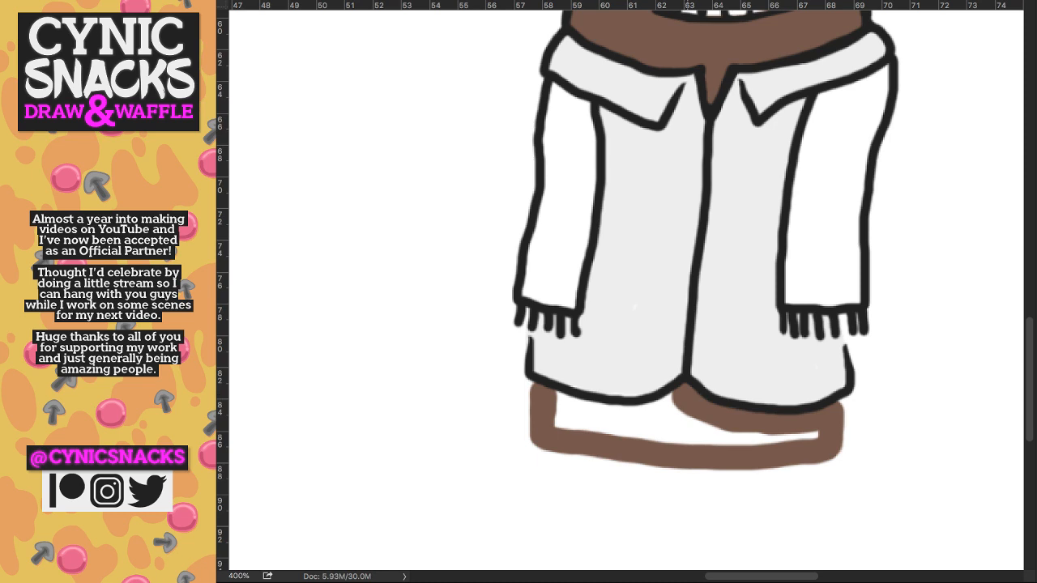
{"action": "mouse_move", "coordinate": [666, 408]}
{"action": "left_mouse_down"}
{"action": "mouse_move", "coordinate": [569, 405]}
{"action": "mouse_move", "coordinate": [598, 426]}
{"action": "mouse_move", "coordinate": [816, 435]}
{"action": "left_mouse_up"}
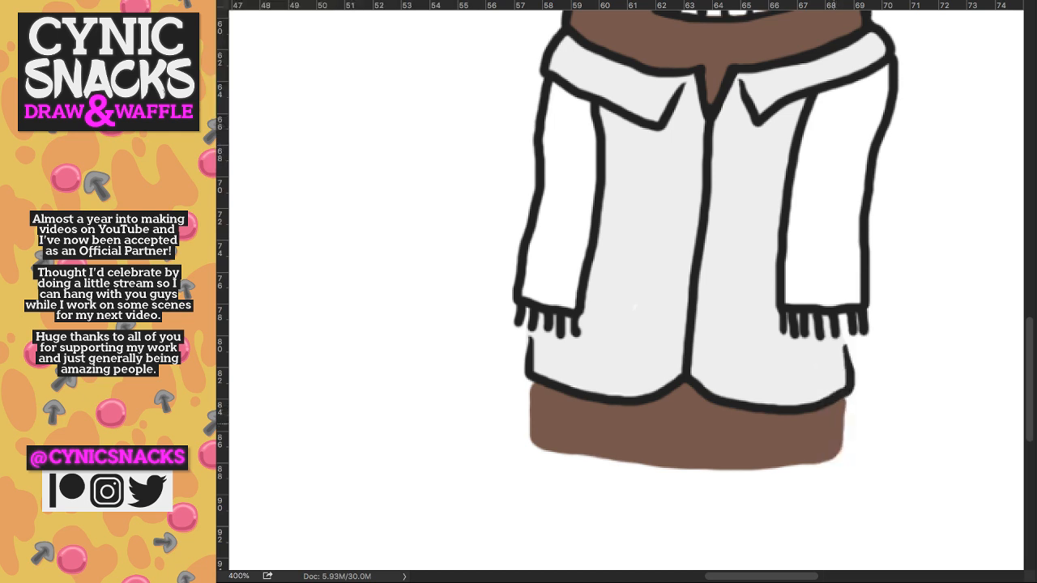
{"action": "mouse_move", "coordinate": [528, 405]}
{"action": "left_mouse_down"}
{"action": "mouse_move", "coordinate": [527, 457]}
{"action": "mouse_move", "coordinate": [535, 441]}
{"action": "mouse_move", "coordinate": [538, 475]}
{"action": "left_mouse_up"}
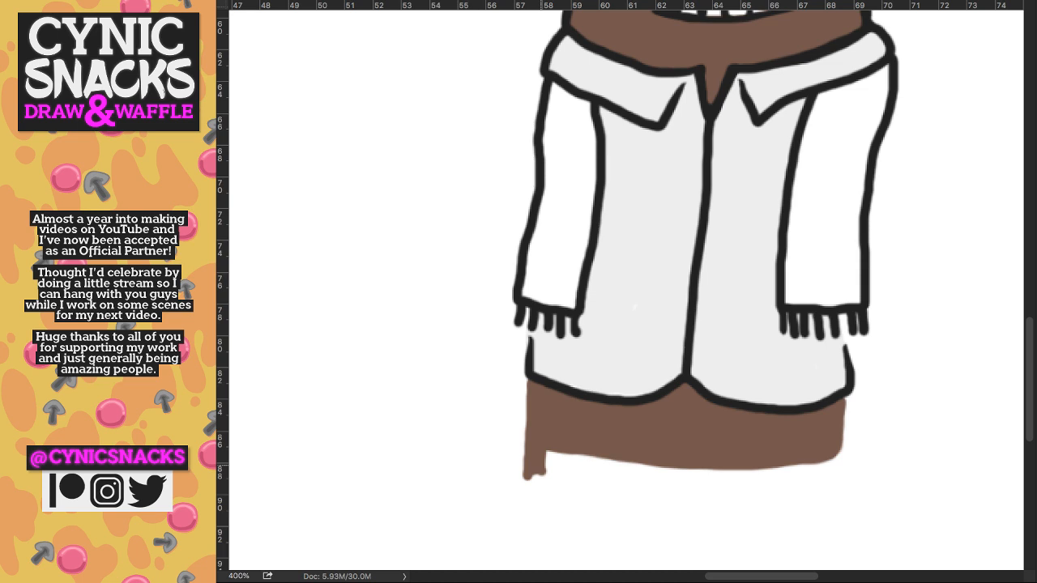
{"action": "mouse_move", "coordinate": [541, 465]}
{"action": "left_mouse_down"}
{"action": "mouse_move", "coordinate": [833, 480]}
{"action": "mouse_move", "coordinate": [832, 462]}
{"action": "left_mouse_up"}
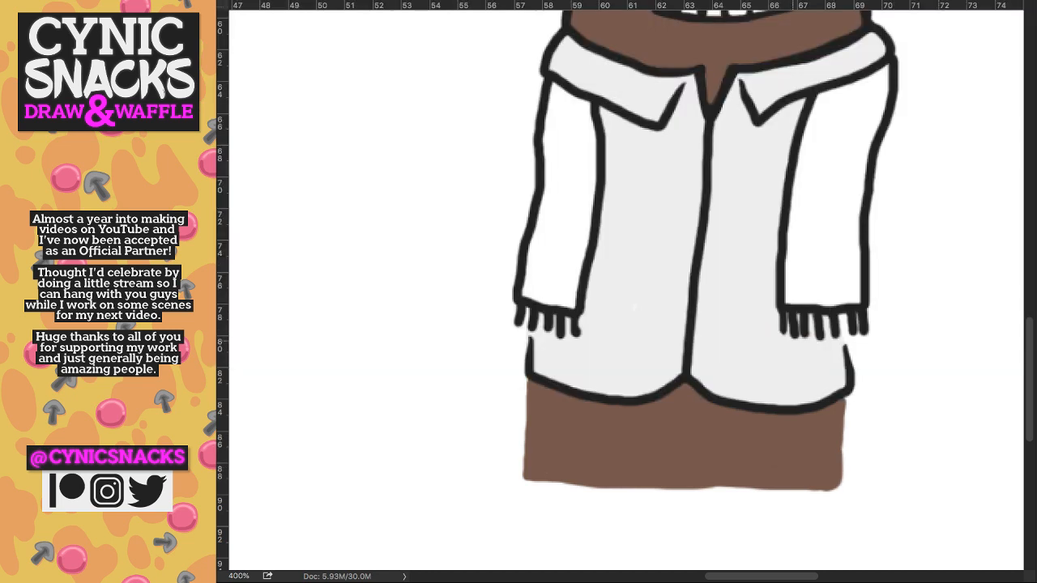
- Check the fills with the ink outlines hidden, then ink vertical black outlines down both sides of the lower body
{"action": "key", "text": "super+comma"}
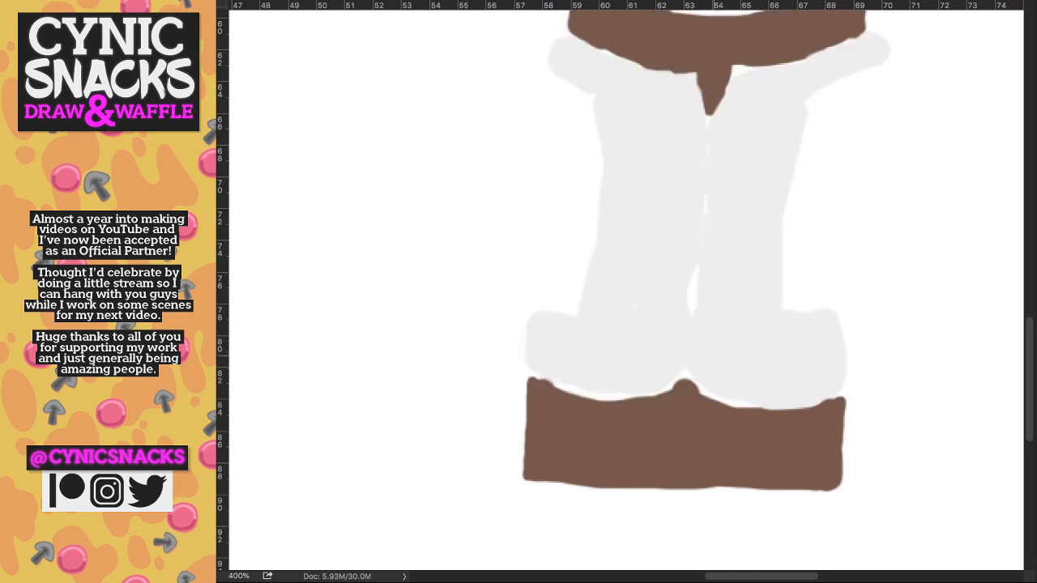
{"action": "key", "text": "super+comma"}
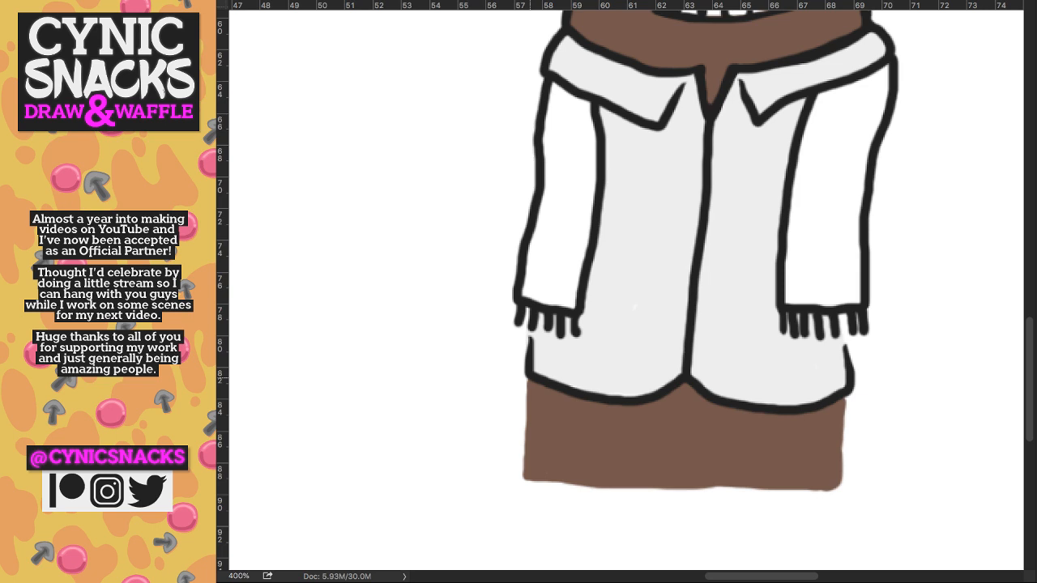
{"action": "left_click_drag", "start_coordinate": [530, 377], "coordinate": [528, 478]}
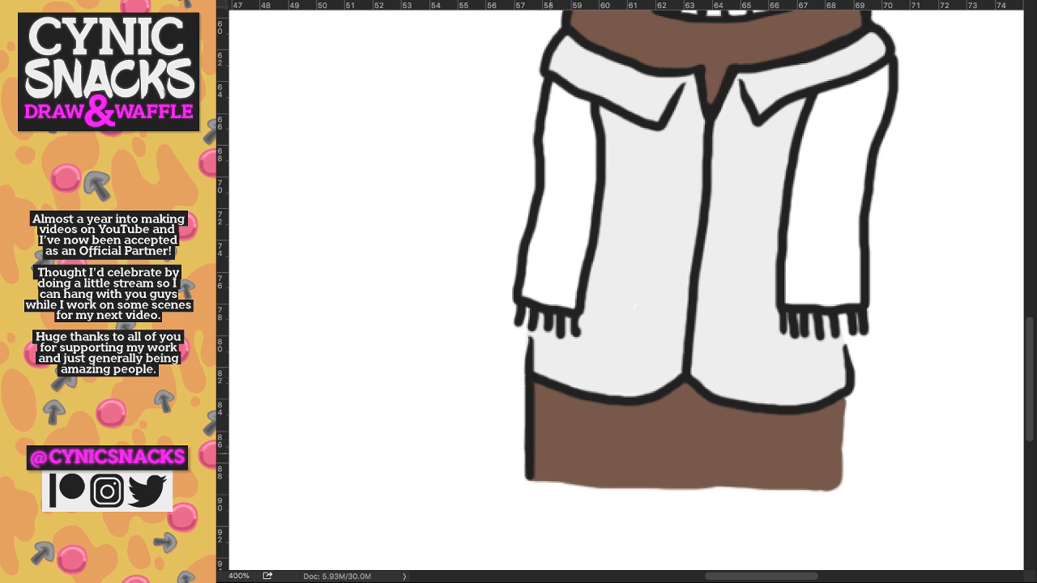
{"action": "left_click_drag", "start_coordinate": [842, 397], "coordinate": [842, 489]}
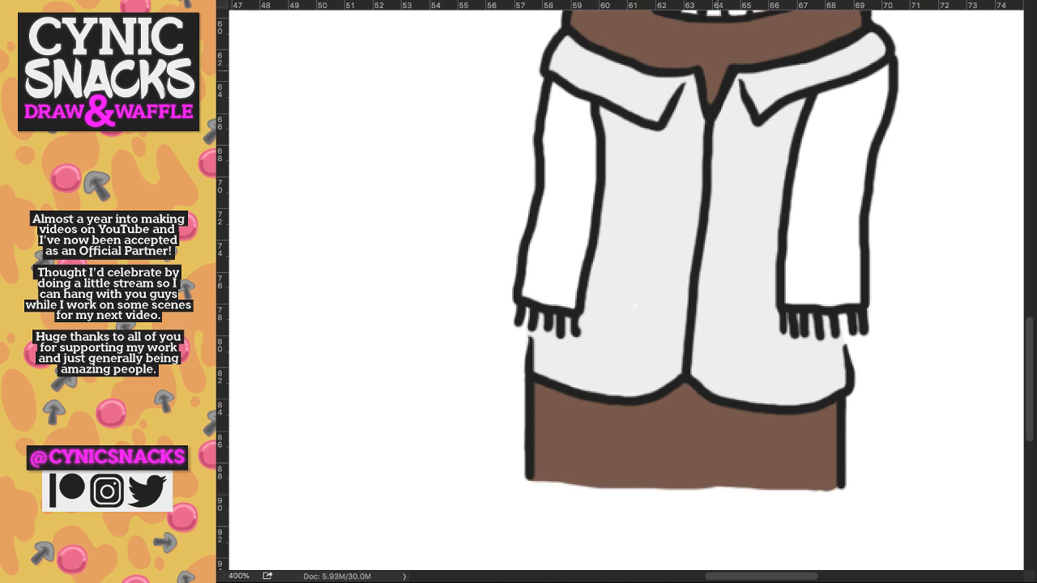
- Inspect the colour fills of the hair and face with the ink outlines temporarily hidden
{"action": "scroll", "coordinate": [697, 291], "scroll_direction": "up", "scroll_amount": 10}
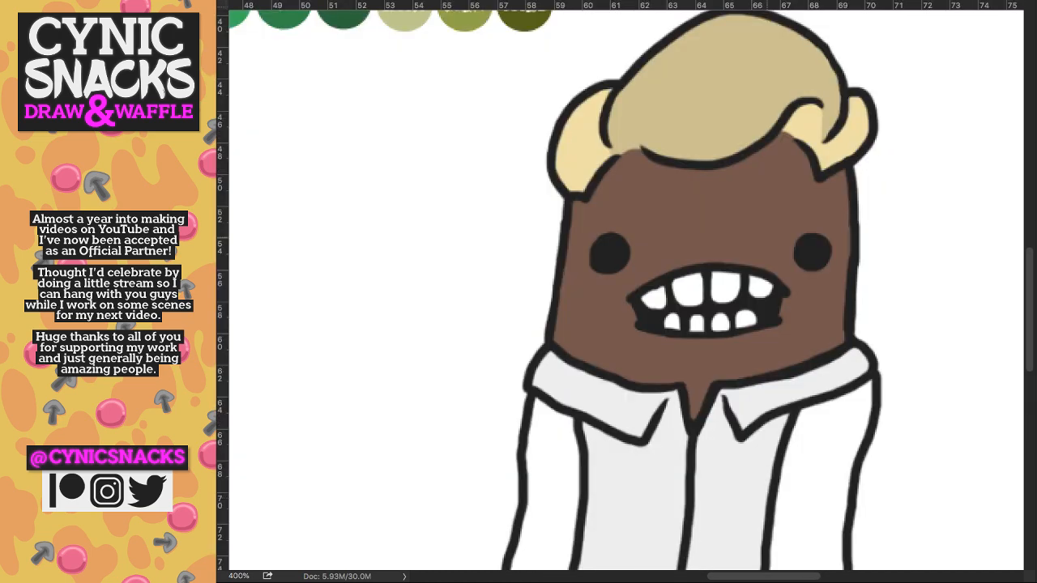
{"action": "scroll", "coordinate": [697, 292], "scroll_direction": "up", "scroll_amount": 3}
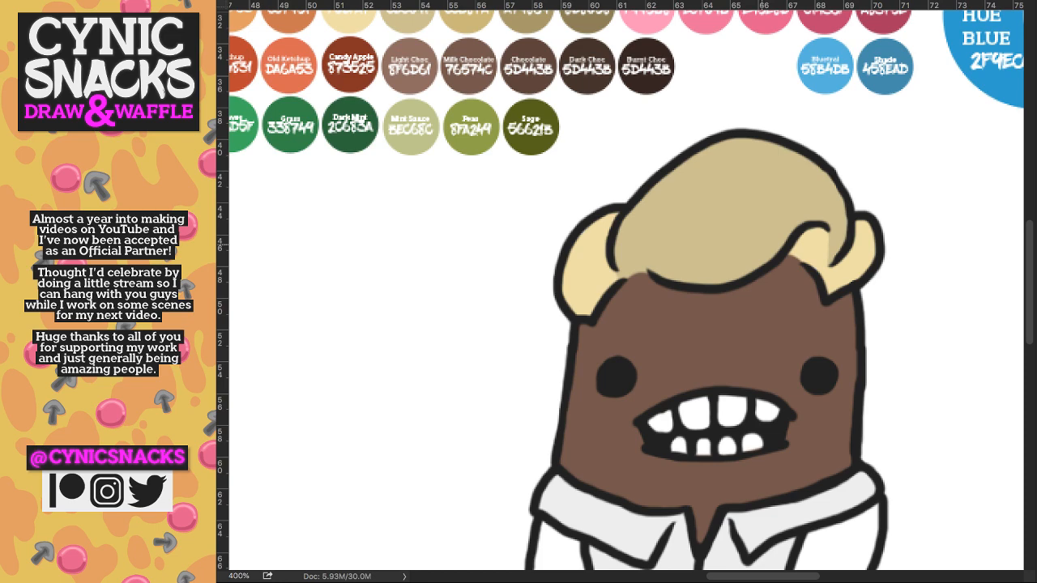
{"action": "key", "text": "ctrl+minus"}
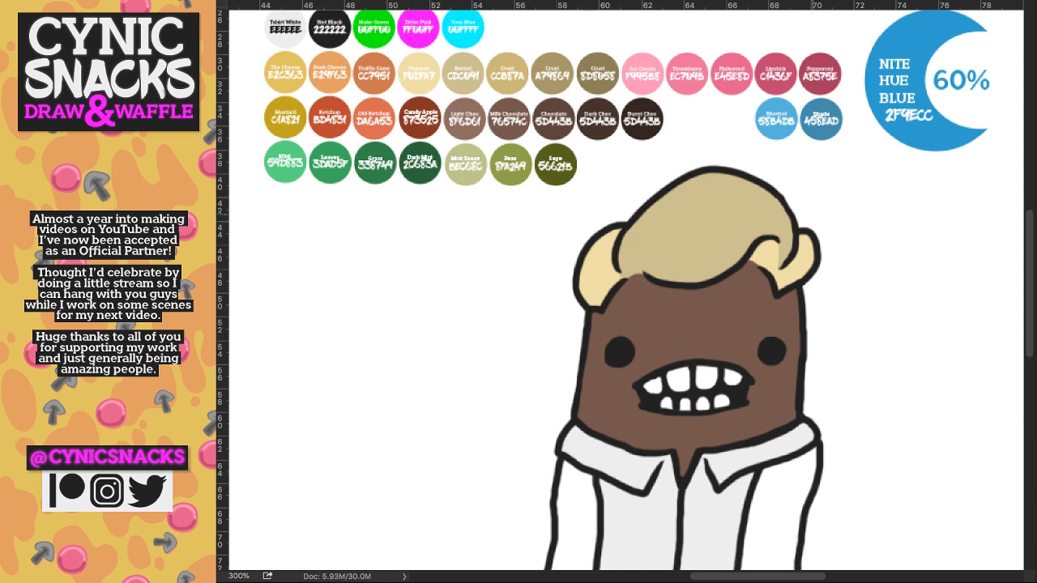
{"action": "scroll", "coordinate": [814, 195], "scroll_direction": "up", "scroll_amount": 2}
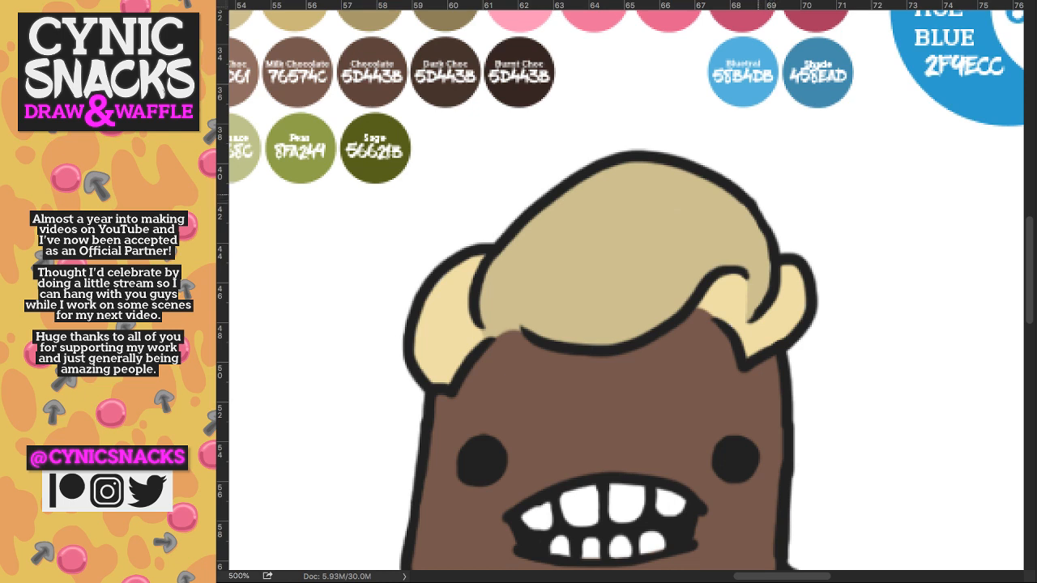
{"action": "key", "text": "super+comma"}
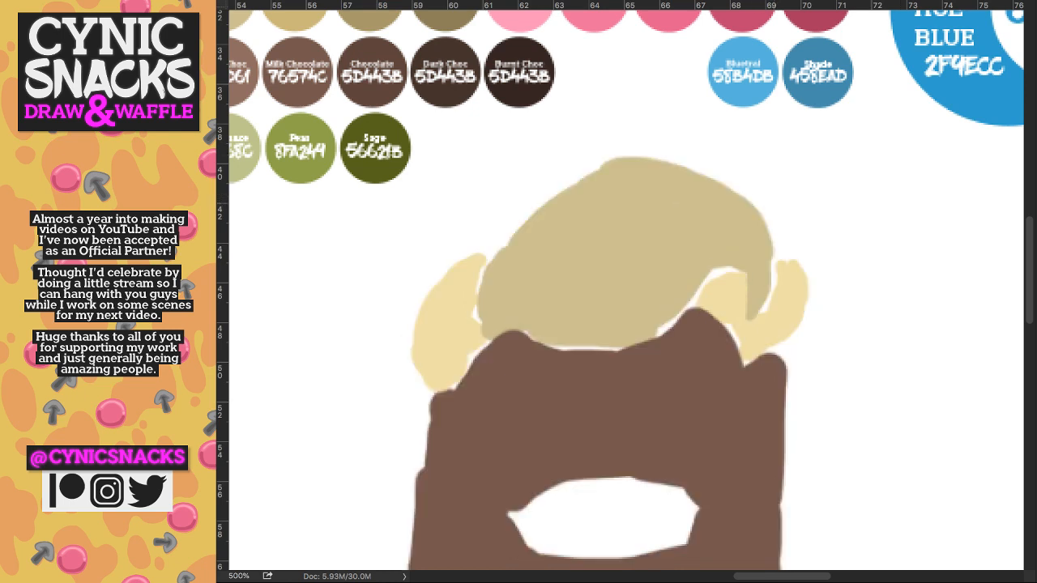
{"action": "key", "text": "super+comma"}
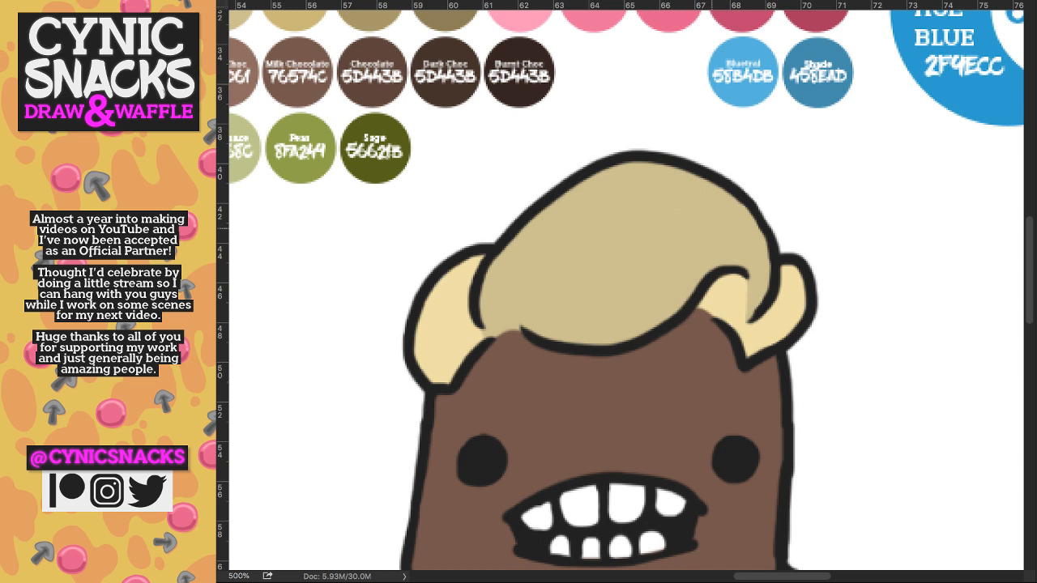
{"action": "scroll", "coordinate": [594, 285], "scroll_direction": "down", "scroll_amount": 5}
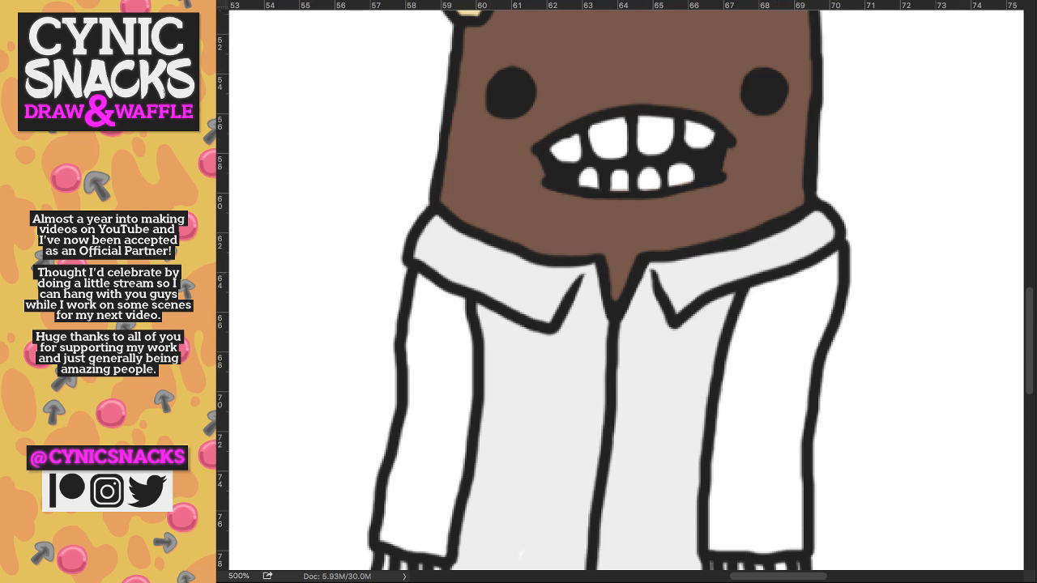
- Paint the left sleeve in the orange-red Ketchup colour from the palette, from the collar down to the cuff
{"action": "key", "text": "super+minus"}
{"action": "scroll", "coordinate": [626, 290], "scroll_direction": "up", "scroll_amount": 5}
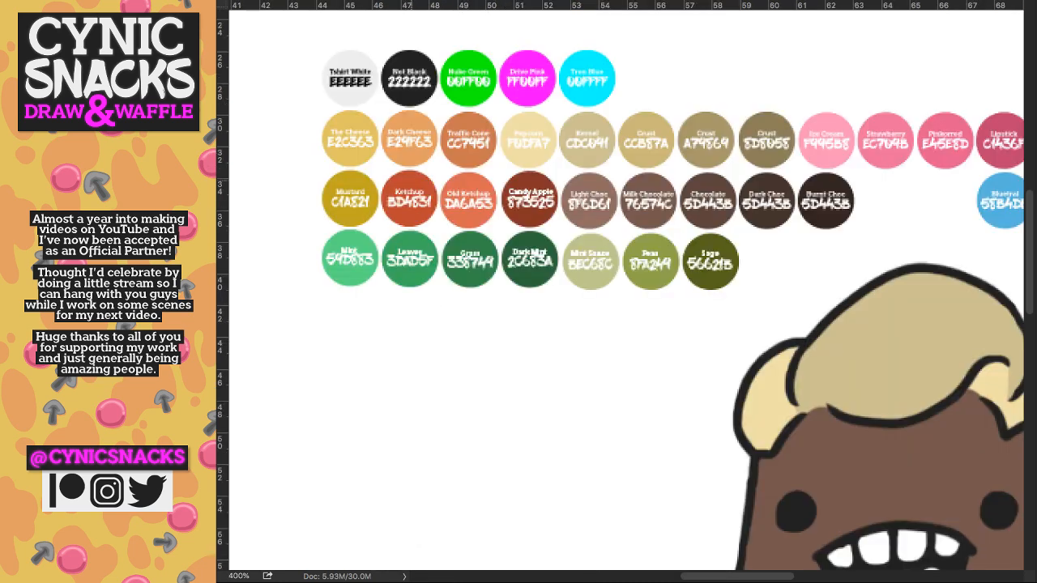
{"action": "scroll", "coordinate": [626, 290], "scroll_direction": "down", "scroll_amount": 5}
{"action": "scroll", "coordinate": [626, 290], "scroll_direction": "right", "scroll_amount": 3}
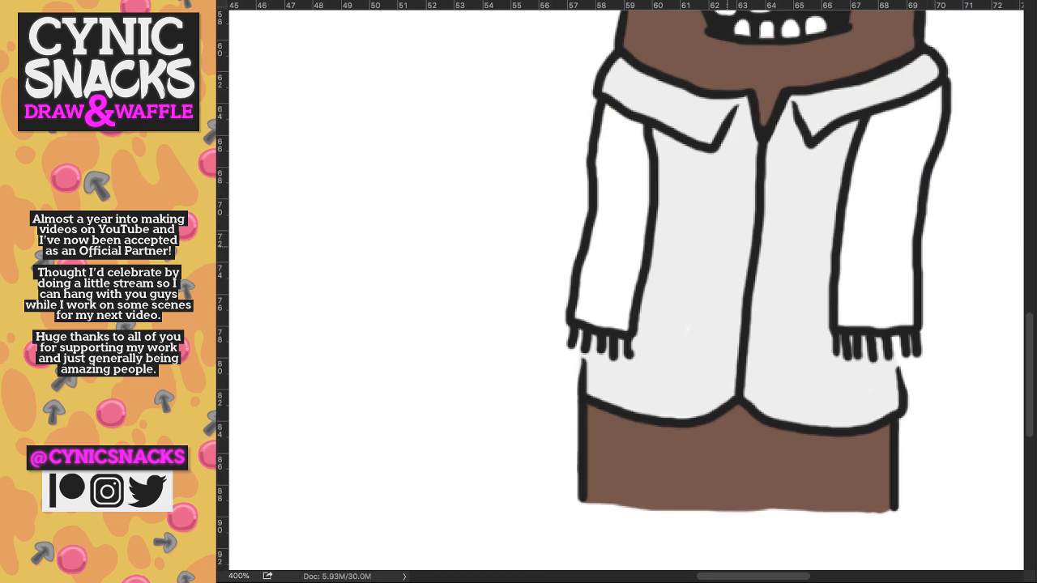
{"action": "scroll", "coordinate": [494, 227], "scroll_direction": "up", "scroll_amount": 1}
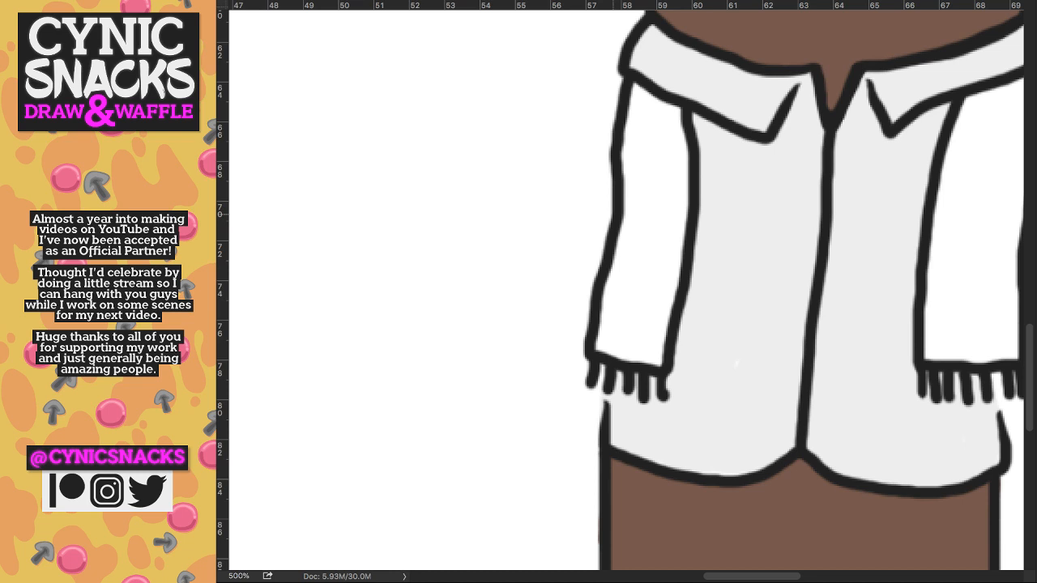
{"action": "left_click_drag", "start_coordinate": [641, 87], "coordinate": [632, 180]}
{"action": "mouse_move", "coordinate": [664, 106]}
{"action": "left_mouse_down"}
{"action": "mouse_move", "coordinate": [680, 197]}
{"action": "mouse_move", "coordinate": [658, 114]}
{"action": "mouse_move", "coordinate": [654, 167]}
{"action": "mouse_move", "coordinate": [627, 228]}
{"action": "left_mouse_up"}
{"action": "mouse_move", "coordinate": [632, 192]}
{"action": "left_mouse_down"}
{"action": "mouse_move", "coordinate": [648, 235]}
{"action": "mouse_move", "coordinate": [671, 203]}
{"action": "mouse_move", "coordinate": [679, 247]}
{"action": "left_mouse_up"}
{"action": "left_click_drag", "start_coordinate": [679, 203], "coordinate": [679, 260]}
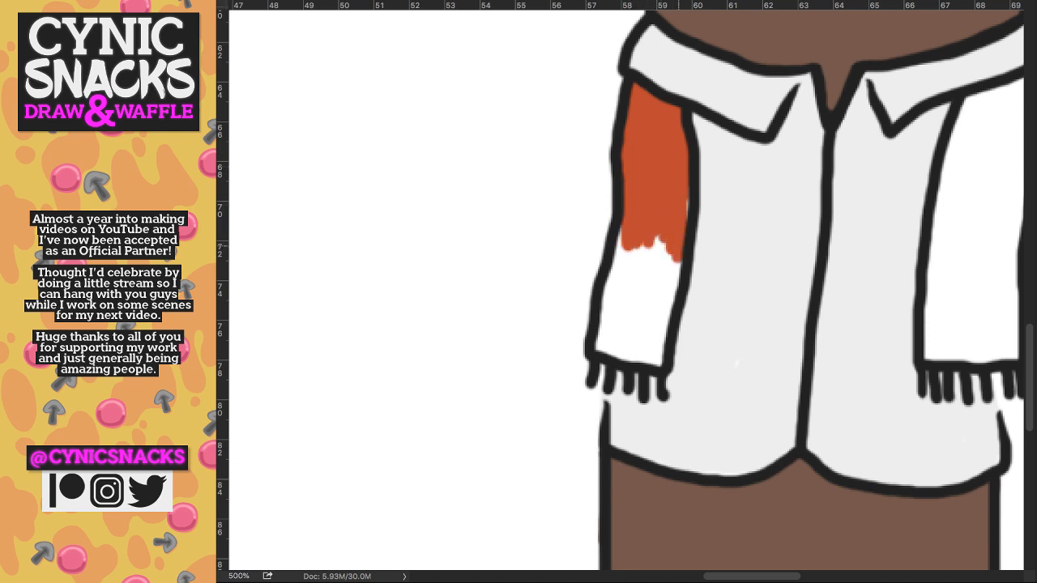
{"action": "left_click_drag", "start_coordinate": [687, 203], "coordinate": [687, 219]}
{"action": "mouse_move", "coordinate": [632, 235]}
{"action": "left_mouse_down"}
{"action": "mouse_move", "coordinate": [659, 274]}
{"action": "mouse_move", "coordinate": [680, 341]}
{"action": "left_mouse_up"}
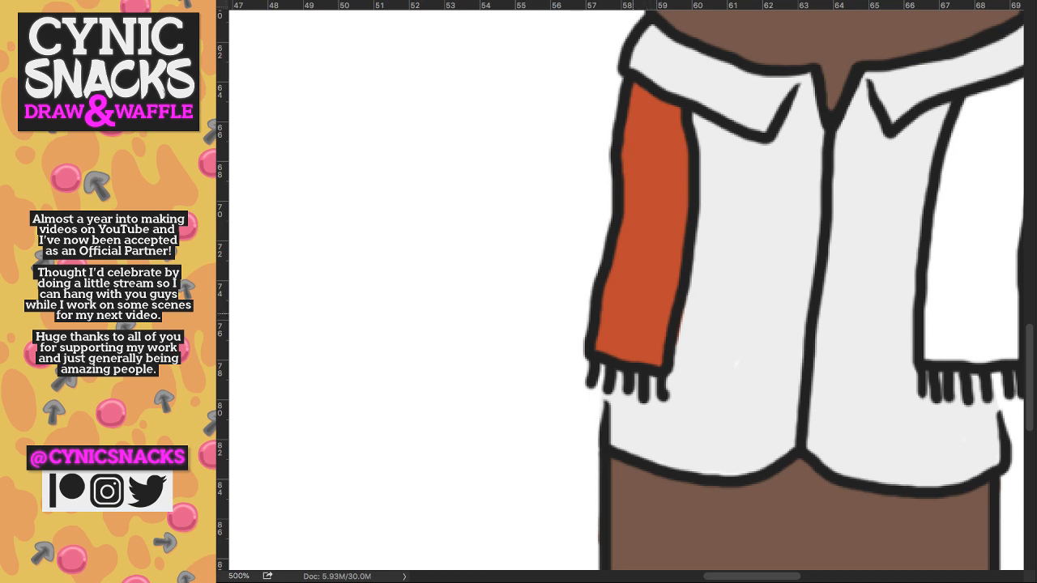
- Add two Mustard yellow stripes across the left cuff and paint the whole right sleeve in Ketchup orange-red
{"action": "left_click_drag", "start_coordinate": [598, 335], "coordinate": [664, 350]}
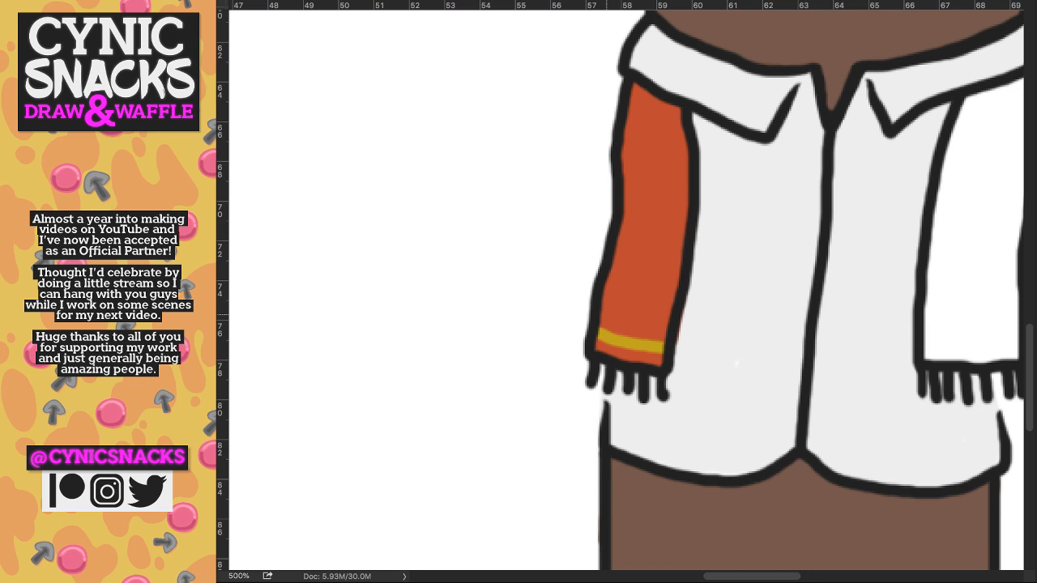
{"action": "scroll", "coordinate": [627, 290], "scroll_direction": "right", "scroll_amount": 2}
{"action": "mouse_move", "coordinate": [924, 202]}
{"action": "left_mouse_down"}
{"action": "mouse_move", "coordinate": [940, 109]}
{"action": "mouse_move", "coordinate": [986, 95]}
{"action": "mouse_move", "coordinate": [852, 145]}
{"action": "mouse_move", "coordinate": [878, 141]}
{"action": "mouse_move", "coordinate": [850, 198]}
{"action": "mouse_move", "coordinate": [814, 236]}
{"action": "mouse_move", "coordinate": [806, 279]}
{"action": "mouse_move", "coordinate": [782, 293]}
{"action": "mouse_move", "coordinate": [775, 357]}
{"action": "mouse_move", "coordinate": [774, 369]}
{"action": "mouse_move", "coordinate": [802, 288]}
{"action": "mouse_move", "coordinate": [786, 402]}
{"action": "mouse_move", "coordinate": [817, 415]}
{"action": "mouse_move", "coordinate": [834, 393]}
{"action": "mouse_move", "coordinate": [798, 379]}
{"action": "mouse_move", "coordinate": [810, 373]}
{"action": "mouse_move", "coordinate": [820, 320]}
{"action": "mouse_move", "coordinate": [837, 391]}
{"action": "left_mouse_up"}
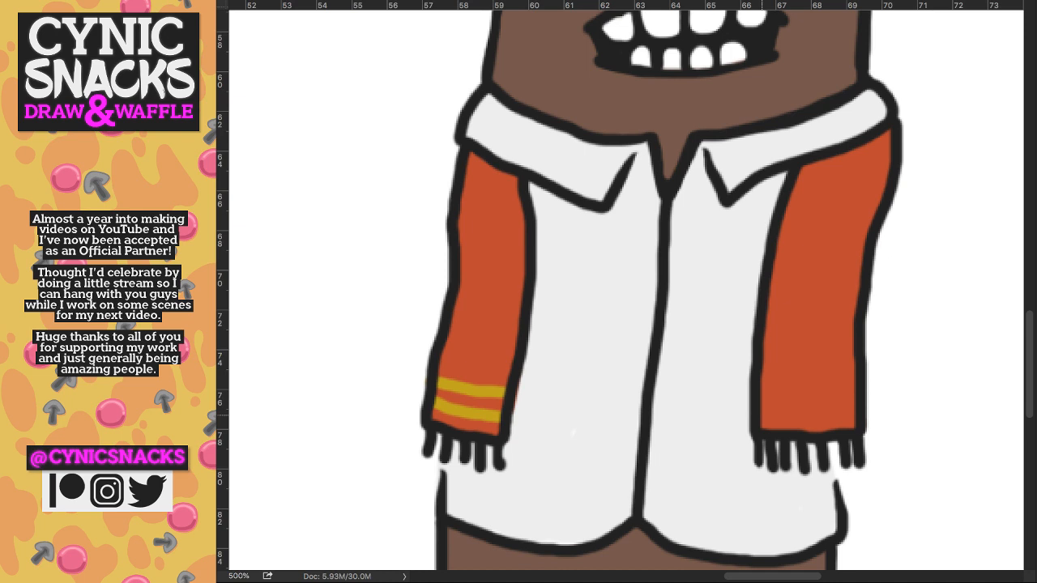
- Paint two matching Mustard yellow stripes across the right sleeve's cuff
{"action": "left_click_drag", "start_coordinate": [762, 414], "coordinate": [855, 413]}
{"action": "left_click_drag", "start_coordinate": [762, 395], "coordinate": [855, 392]}
{"action": "left_click", "coordinate": [842, 506], "text": "alt"}
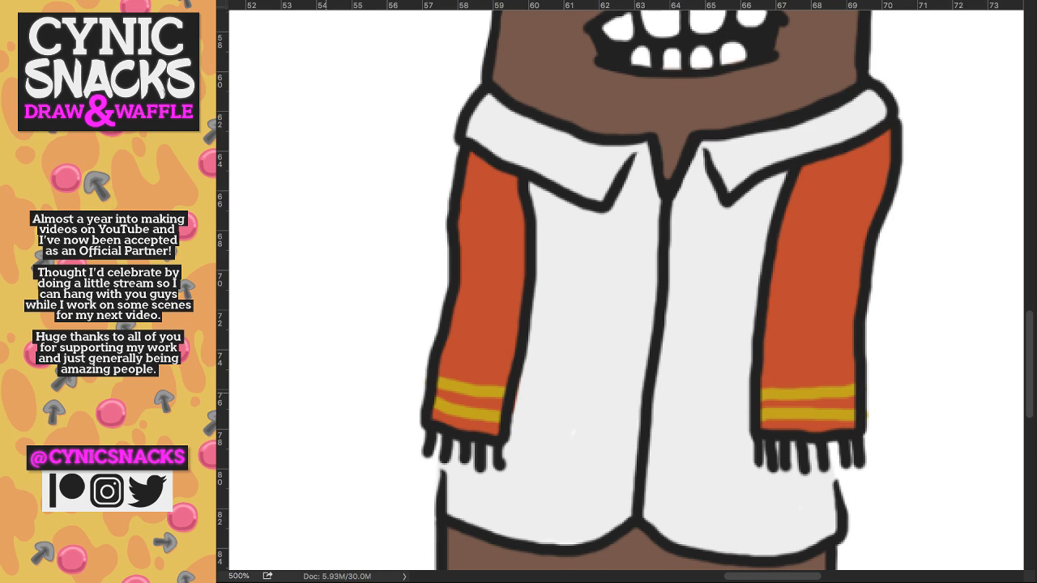
{"action": "key", "text": "ctrl+minus"}
{"action": "key", "text": "ctrl+minus"}
{"action": "key", "text": "ctrl+minus"}
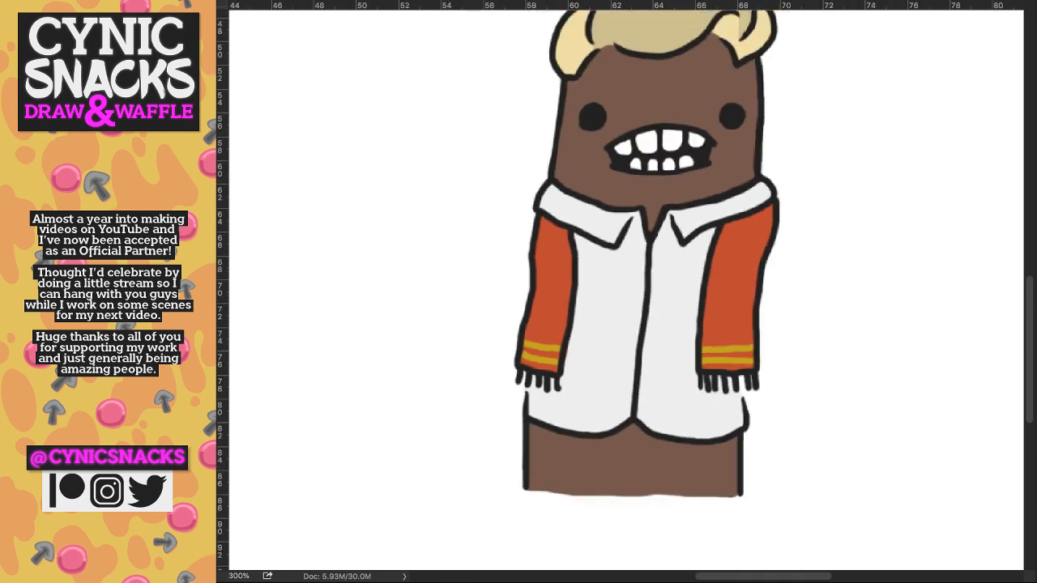
{"action": "key", "text": "ctrl+minus"}
{"action": "key", "text": "ctrl+plus"}
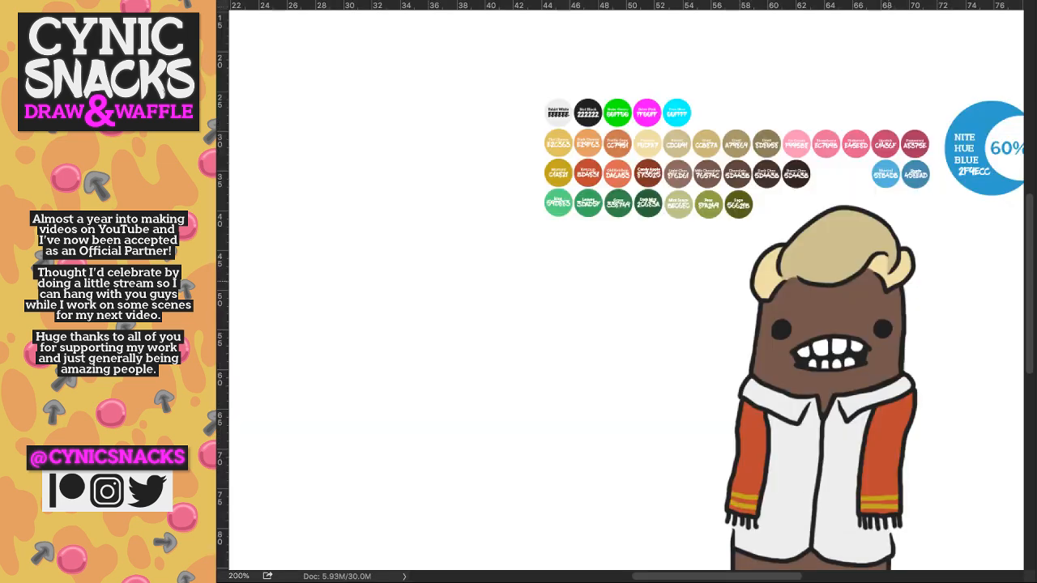
- Ink two round black eyes on the sketched head of the boss directly beside the finished coloured one
{"action": "left_click_drag", "start_coordinate": [895, 299], "coordinate": [853, 177]}
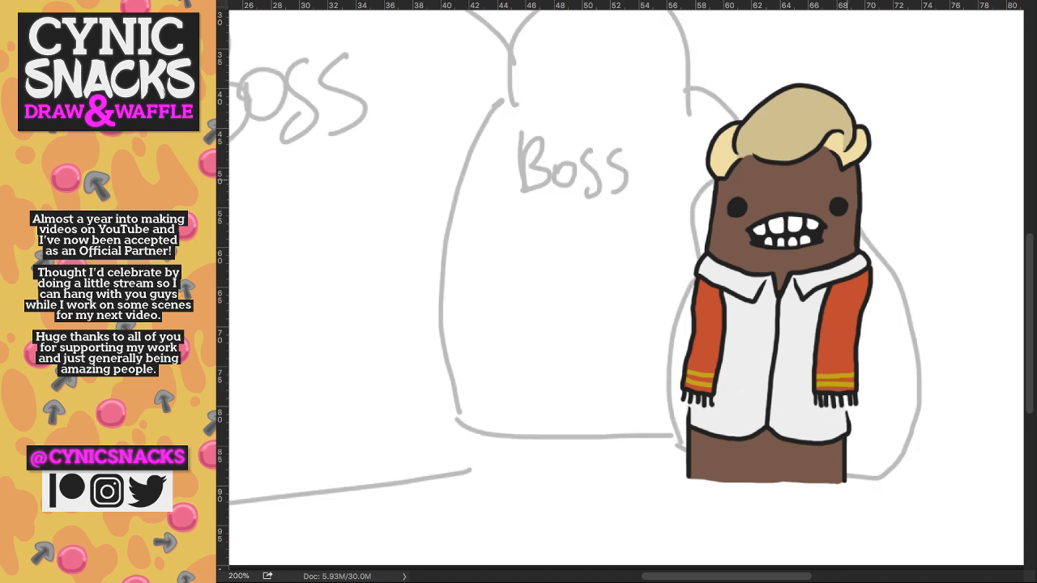
{"action": "left_click_drag", "start_coordinate": [855, 182], "coordinate": [873, 217]}
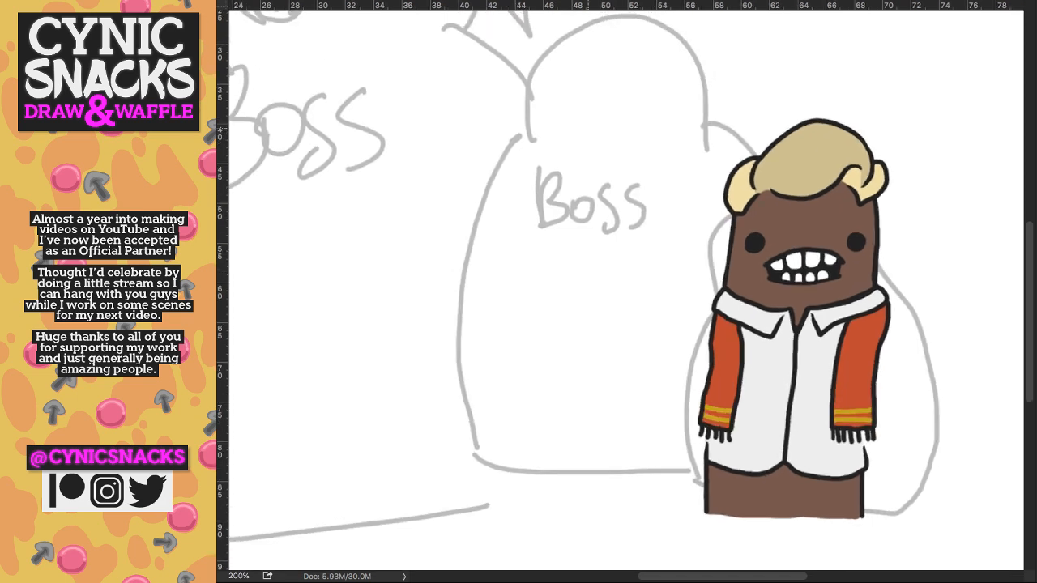
{"action": "left_click_drag", "start_coordinate": [560, 107], "coordinate": [566, 119]}
{"action": "left_click_drag", "start_coordinate": [558, 115], "coordinate": [566, 119]}
{"action": "mouse_move", "coordinate": [678, 100]}
{"action": "left_mouse_down"}
{"action": "mouse_move", "coordinate": [684, 118]}
{"action": "mouse_move", "coordinate": [683, 103]}
{"action": "left_mouse_up"}
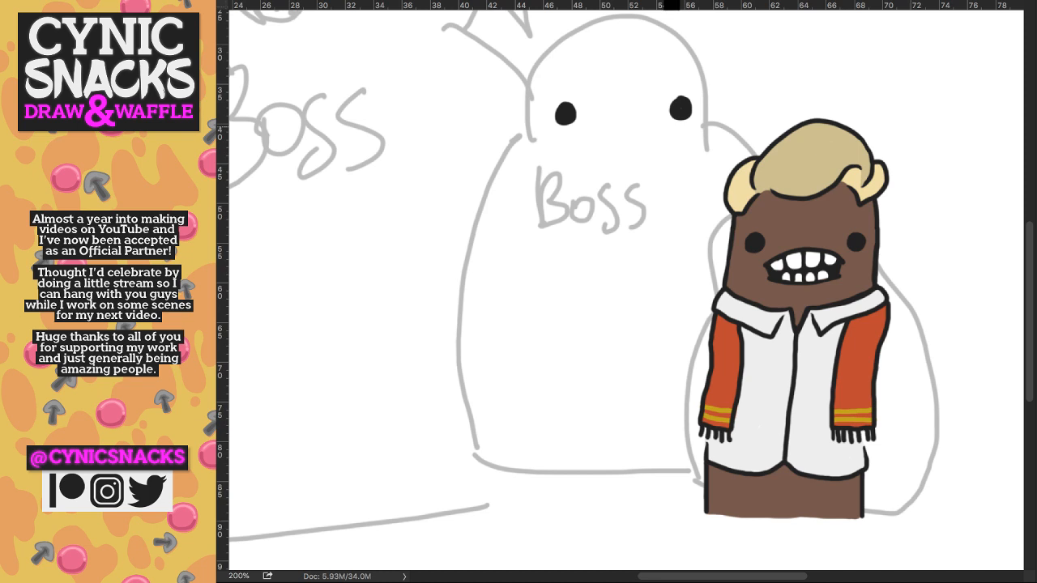
- Ink short curved bags under both eyes and a pair of pouting lips with a straight mouth line between the eyes
{"action": "left_click_drag", "start_coordinate": [581, 119], "coordinate": [572, 128]}
{"action": "left_click_drag", "start_coordinate": [668, 122], "coordinate": [683, 127]}
{"action": "mouse_move", "coordinate": [597, 136]}
{"action": "left_mouse_down"}
{"action": "mouse_move", "coordinate": [640, 126]}
{"action": "mouse_move", "coordinate": [647, 135]}
{"action": "mouse_move", "coordinate": [622, 121]}
{"action": "mouse_move", "coordinate": [643, 136]}
{"action": "mouse_move", "coordinate": [631, 136]}
{"action": "left_mouse_up"}
{"action": "key", "text": "ctrl+z"}
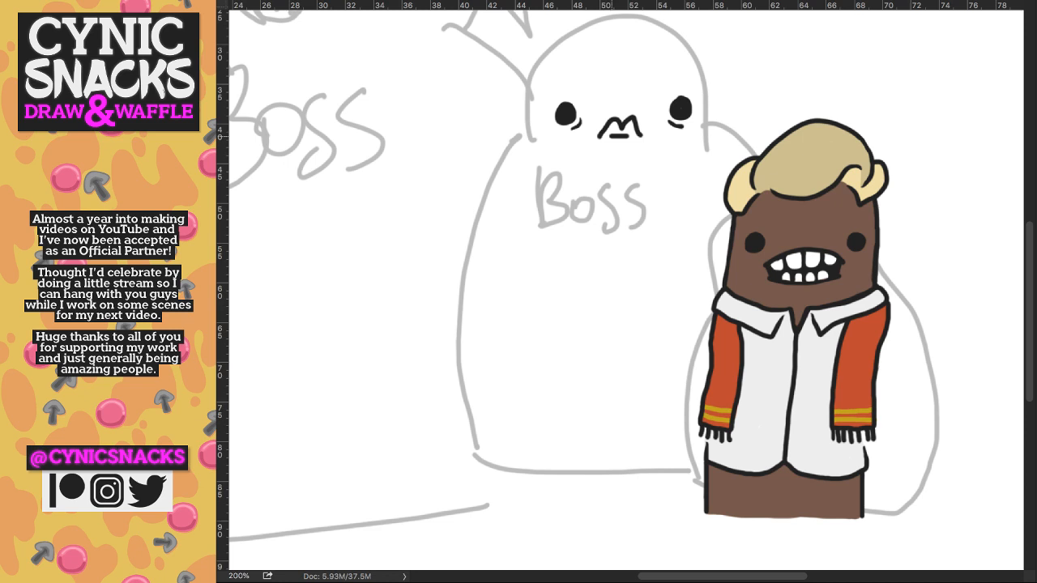
{"action": "left_click_drag", "start_coordinate": [600, 138], "coordinate": [641, 137]}
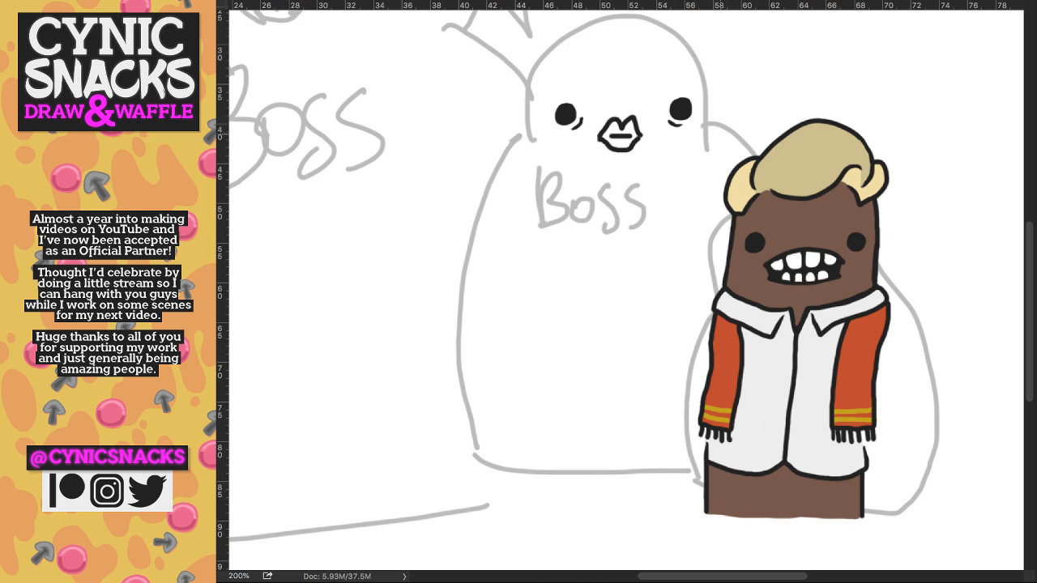
- Try a straight brow line and a rectangular glasses lens over the boss's left-hand eye
{"action": "key", "text": "super+plus"}
{"action": "left_click_drag", "start_coordinate": [625, 51], "coordinate": [613, 192]}
{"action": "left_click_drag", "start_coordinate": [495, 165], "coordinate": [562, 152]}
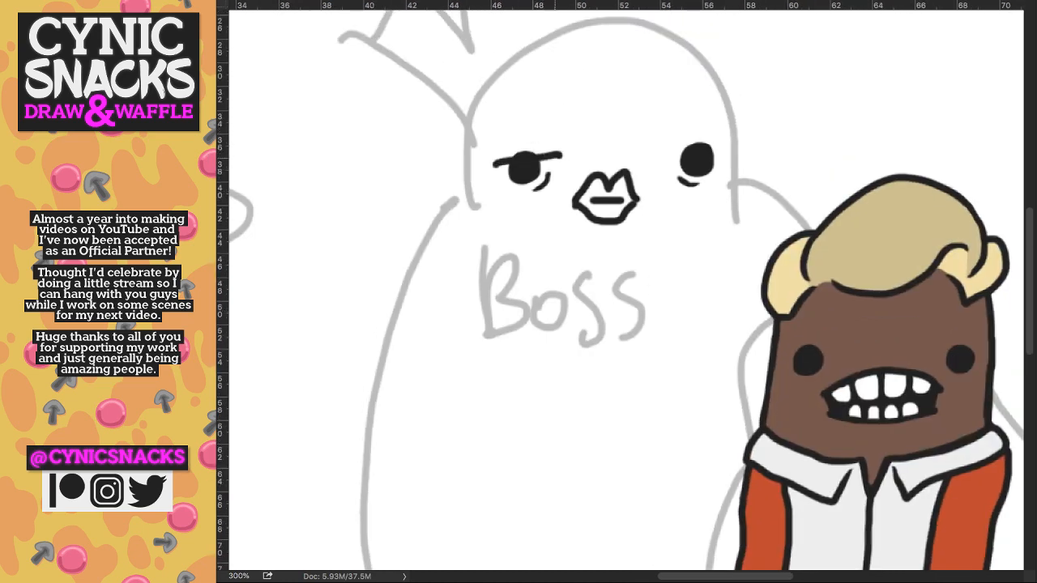
{"action": "key", "text": "super+z"}
{"action": "left_click_drag", "start_coordinate": [481, 148], "coordinate": [570, 146]}
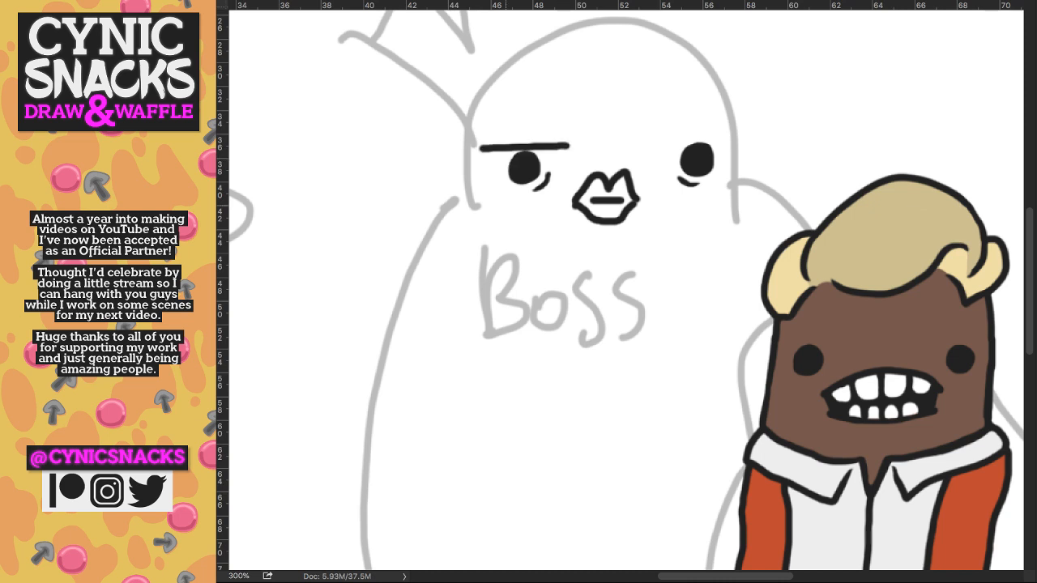
{"action": "key", "text": "super+z"}
{"action": "mouse_move", "coordinate": [492, 144]}
{"action": "left_mouse_down"}
{"action": "mouse_move", "coordinate": [484, 195]}
{"action": "mouse_move", "coordinate": [473, 152]}
{"action": "mouse_move", "coordinate": [494, 144]}
{"action": "mouse_move", "coordinate": [476, 144]}
{"action": "mouse_move", "coordinate": [553, 144]}
{"action": "mouse_move", "coordinate": [463, 147]}
{"action": "left_mouse_up"}
{"action": "key", "text": "super+z"}
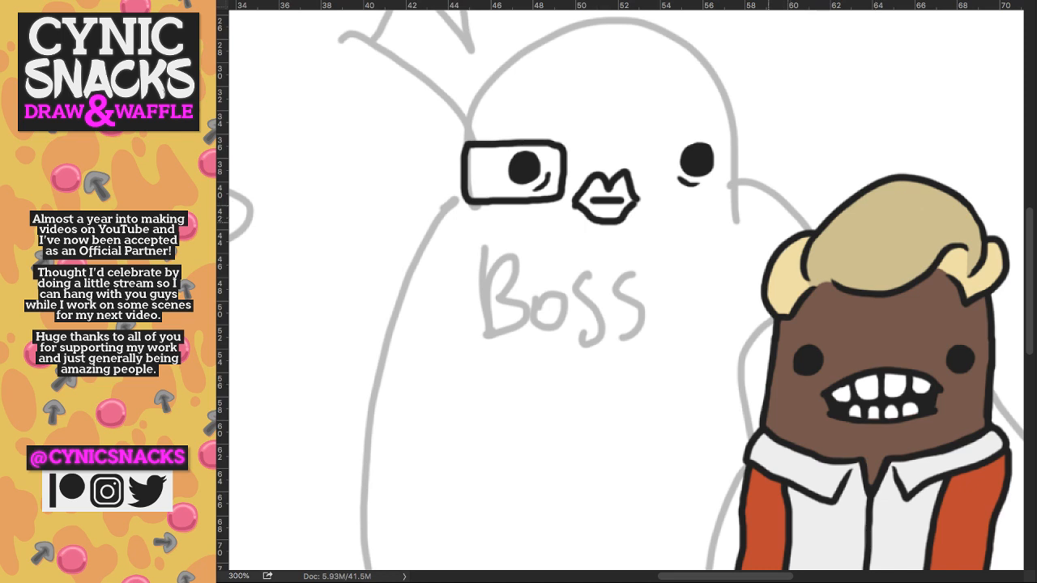
{"action": "key", "text": "ctrl+z"}
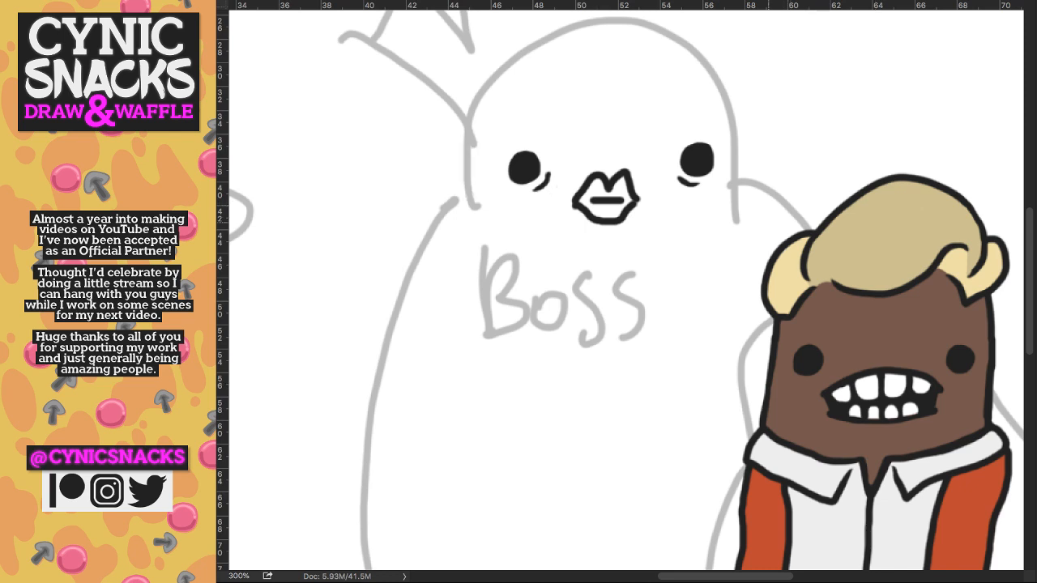
- Draw glasses with two rectangular lenses and a double-line bridge, and shift them slightly down the face
{"action": "left_click_drag", "start_coordinate": [580, 140], "coordinate": [580, 199]}
{"action": "left_click_drag", "start_coordinate": [644, 140], "coordinate": [644, 197]}
{"action": "mouse_move", "coordinate": [583, 155]}
{"action": "left_mouse_down"}
{"action": "mouse_move", "coordinate": [739, 136]}
{"action": "mouse_move", "coordinate": [740, 191]}
{"action": "left_mouse_up"}
{"action": "left_click_drag", "start_coordinate": [644, 194], "coordinate": [742, 193]}
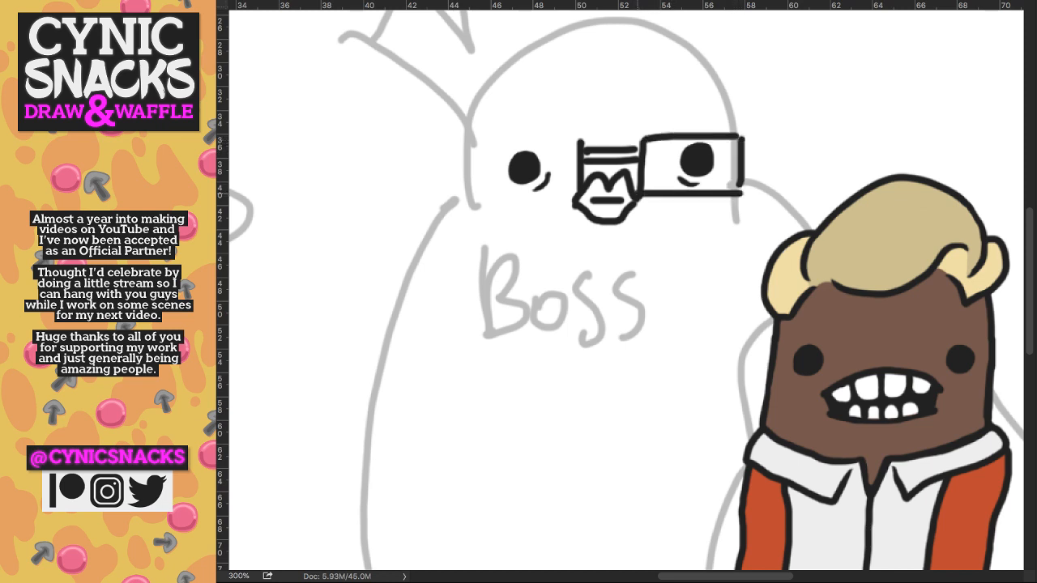
{"action": "left_click_drag", "start_coordinate": [581, 141], "coordinate": [480, 144]}
{"action": "mouse_move", "coordinate": [482, 146]}
{"action": "left_mouse_down"}
{"action": "mouse_move", "coordinate": [483, 198]}
{"action": "mouse_move", "coordinate": [579, 198]}
{"action": "left_mouse_up"}
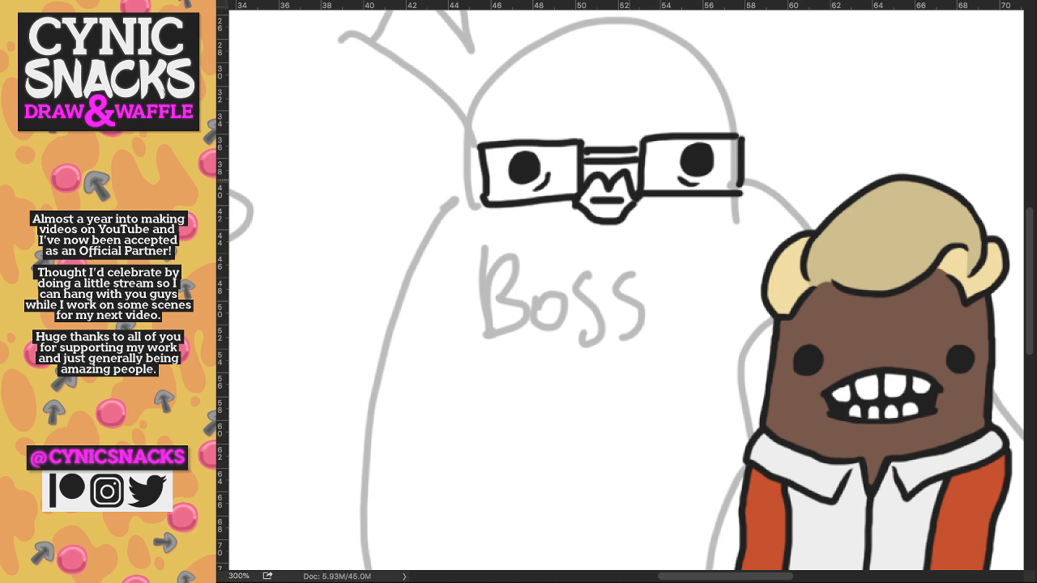
{"action": "mouse_move", "coordinate": [694, 179]}
{"action": "left_mouse_down"}
{"action": "mouse_move", "coordinate": [692, 194]}
{"action": "mouse_move", "coordinate": [704, 194]}
{"action": "mouse_move", "coordinate": [704, 177]}
{"action": "mouse_move", "coordinate": [703, 193]}
{"action": "left_mouse_up"}
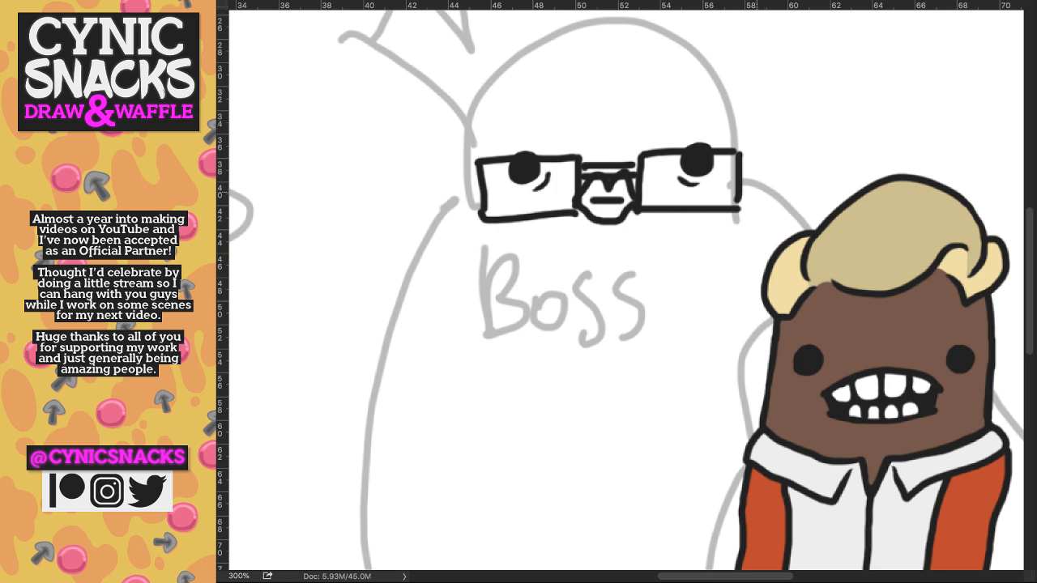
- Erase the uneven edges and corners of the left-hand lens and redraw it as a clean, straight-sided rectangle
{"action": "key", "text": "super+plus"}
{"action": "left_click_drag", "start_coordinate": [742, 242], "coordinate": [851, 260]}
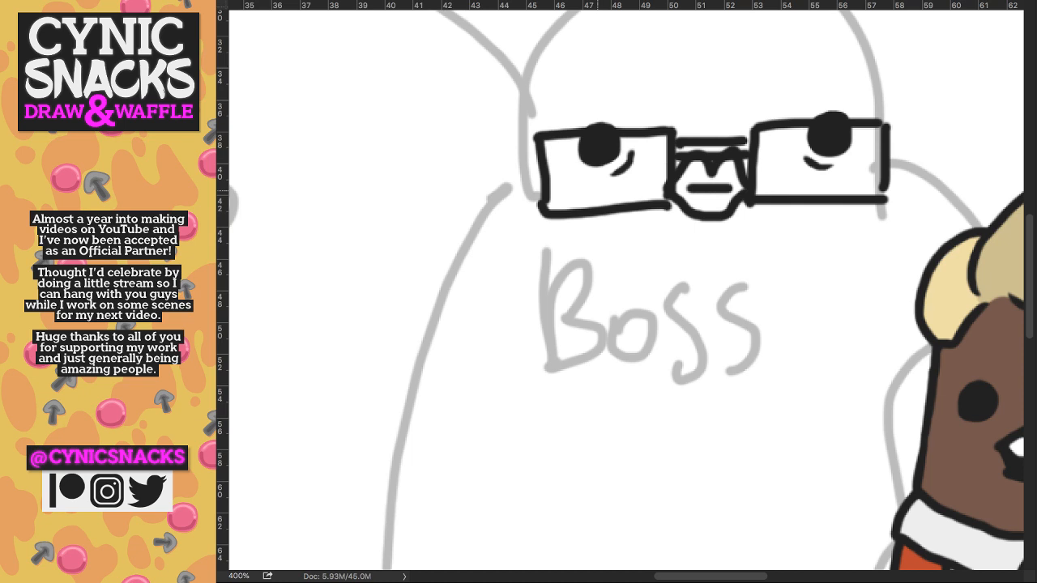
{"action": "key", "text": "super+plus"}
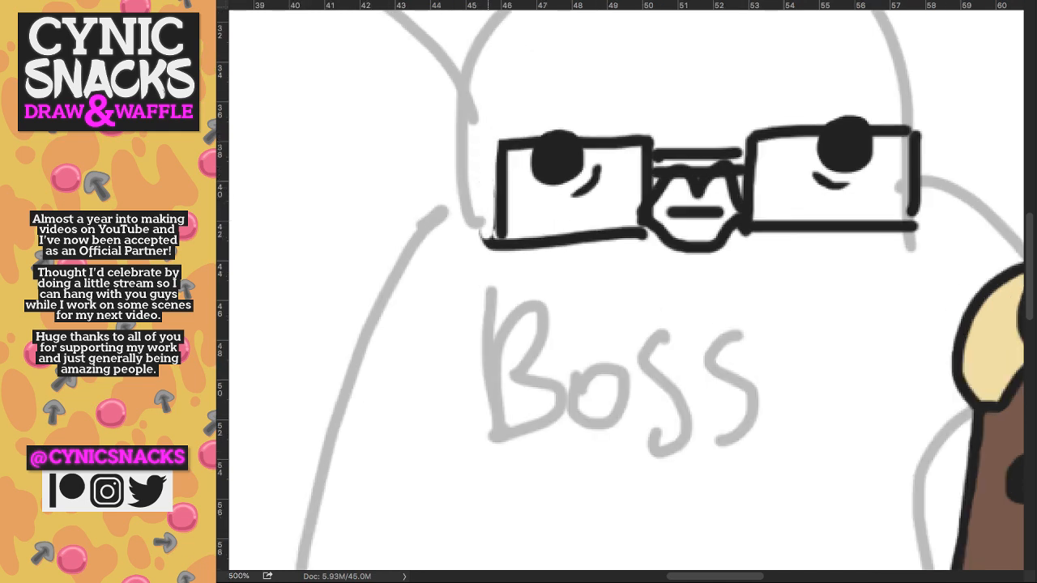
{"action": "left_click_drag", "start_coordinate": [495, 243], "coordinate": [514, 245]}
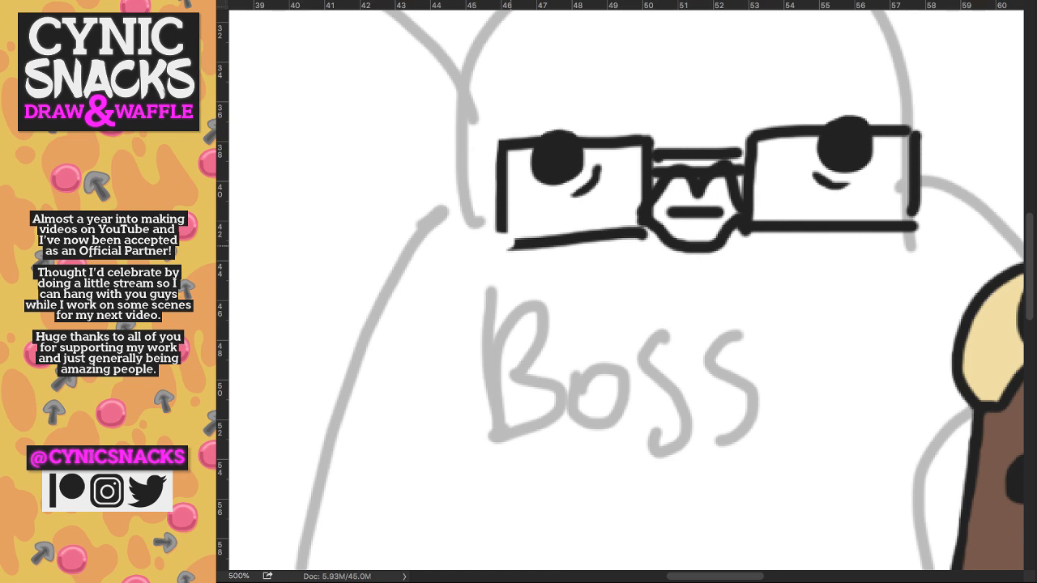
{"action": "left_click_drag", "start_coordinate": [507, 142], "coordinate": [642, 141]}
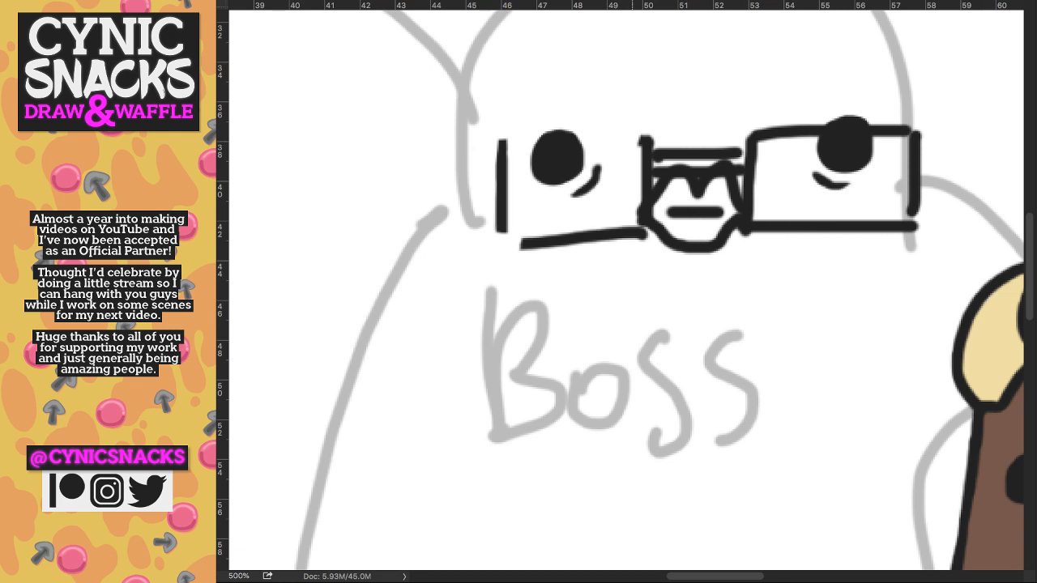
{"action": "left_click_drag", "start_coordinate": [640, 139], "coordinate": [650, 146]}
{"action": "left_click_drag", "start_coordinate": [498, 141], "coordinate": [651, 141]}
{"action": "mouse_move", "coordinate": [648, 235]}
{"action": "left_mouse_down"}
{"action": "mouse_move", "coordinate": [522, 243]}
{"action": "mouse_move", "coordinate": [545, 231]}
{"action": "mouse_move", "coordinate": [637, 231]}
{"action": "left_mouse_up"}
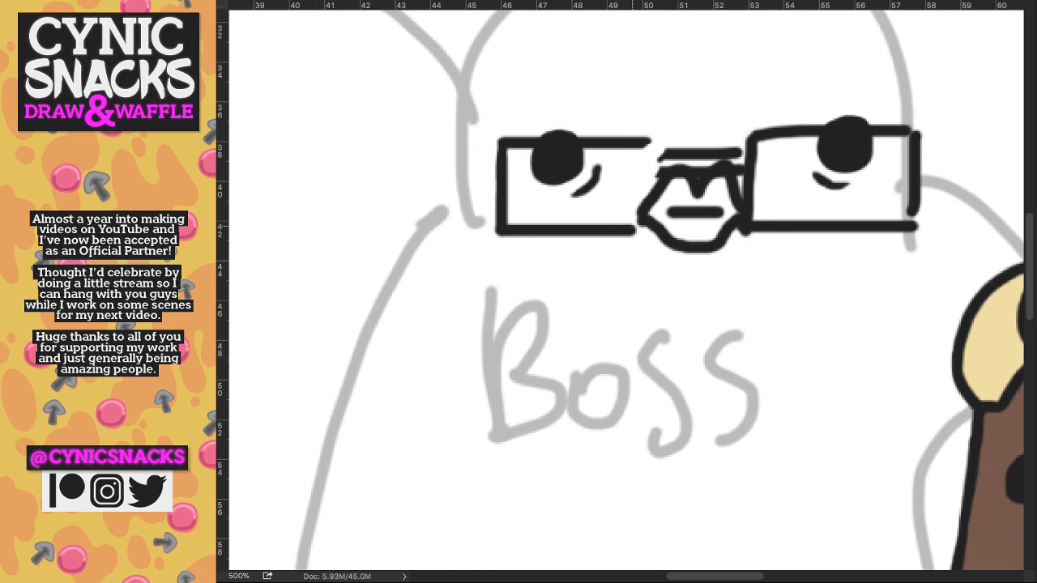
{"action": "left_click_drag", "start_coordinate": [634, 232], "coordinate": [634, 139]}
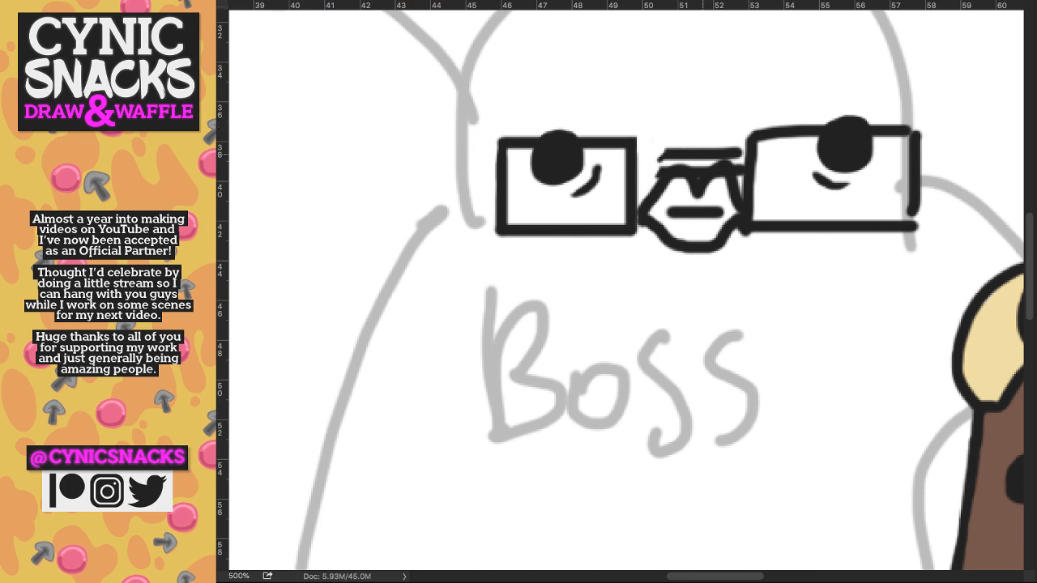
- Nudge the glasses up and slightly left so the left-hand lens surrounds its eye
{"action": "key", "text": "Up"}
{"action": "key", "text": "Up"}
{"action": "key", "text": "Up"}
{"action": "key", "text": "Left"}
{"action": "key", "text": "Left"}
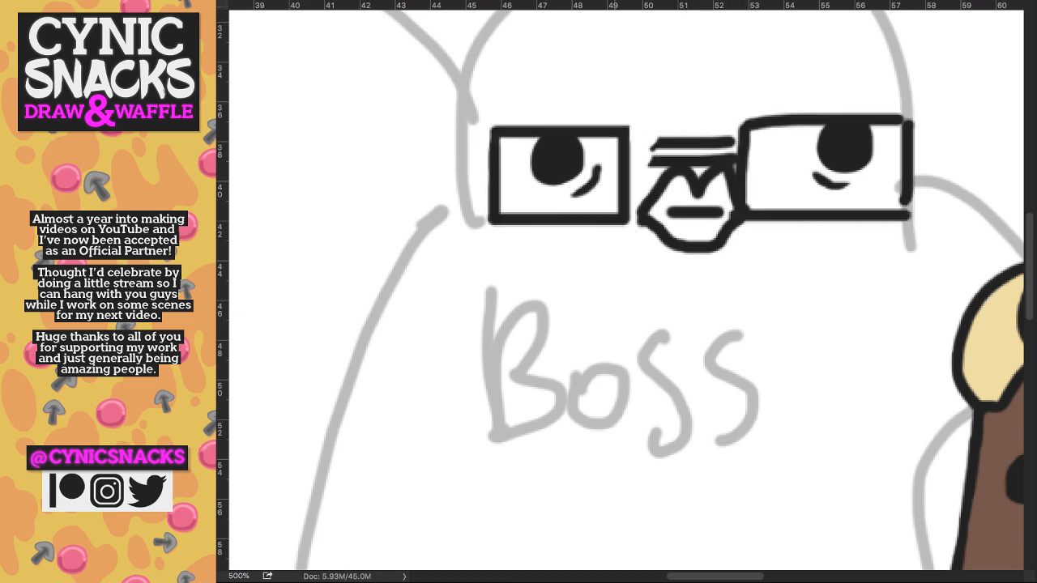
{"action": "key", "text": "Up"}
{"action": "key", "text": "Up"}
{"action": "key", "text": "Up"}
{"action": "key", "text": "Left"}
{"action": "key", "text": "Left"}
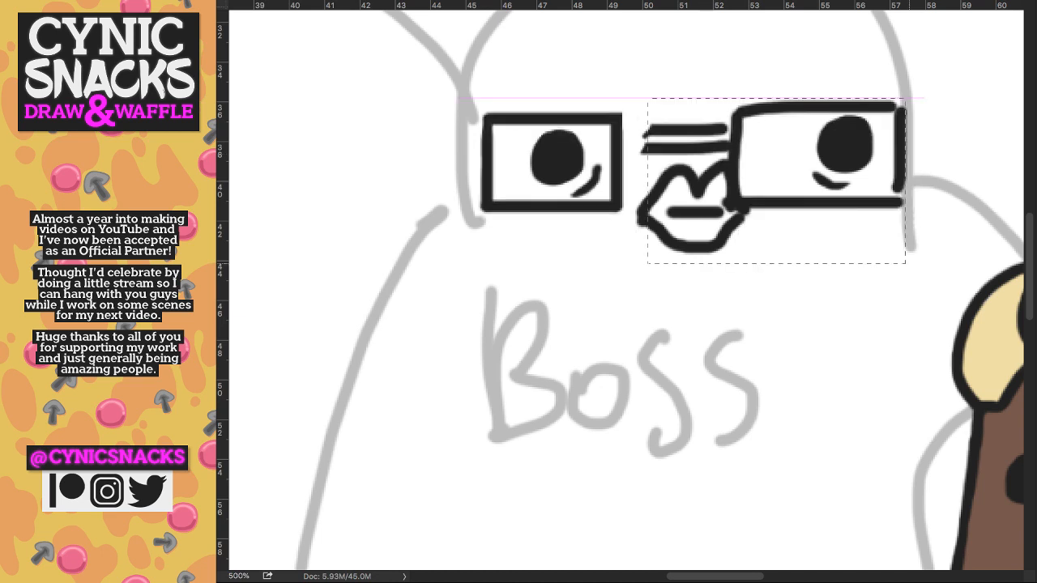
- Delete the right-hand lens and the bridge, plus the inner and lower sides of the left-hand lens
{"action": "left_click_drag", "start_coordinate": [647, 98], "coordinate": [633, 99]}
{"action": "key", "text": "Delete"}
{"action": "key", "text": "super+d"}
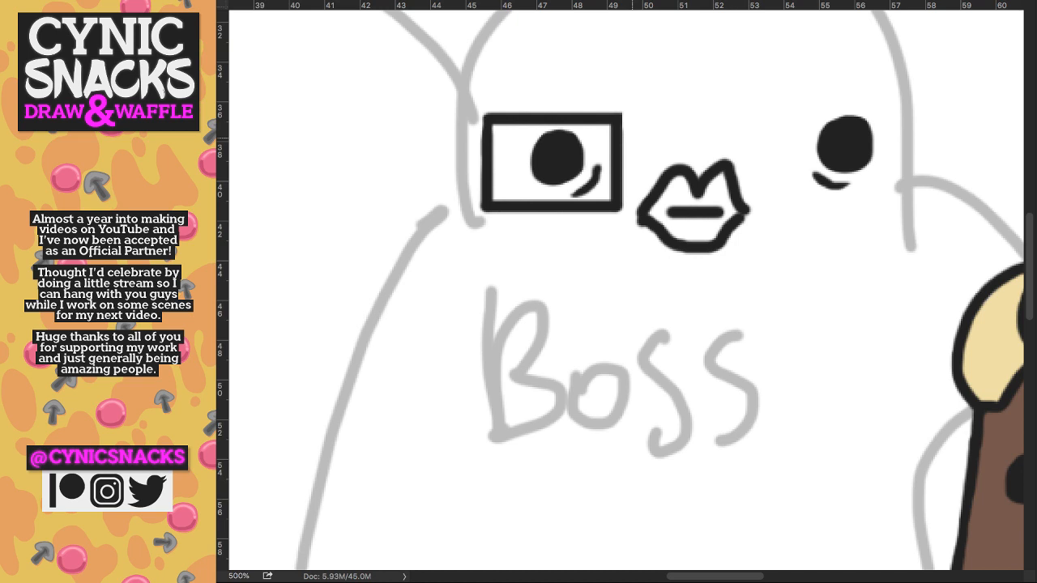
{"action": "mouse_move", "coordinate": [666, 142]}
{"action": "left_mouse_down"}
{"action": "mouse_move", "coordinate": [626, 124]}
{"action": "mouse_move", "coordinate": [492, 222]}
{"action": "left_mouse_up"}
{"action": "key", "text": "Delete"}
{"action": "key", "text": "super+d"}
- Redraw the left-hand lens as a thin inner rectangle surrounded by a thick black rectangular frame
{"action": "left_click_drag", "start_coordinate": [504, 138], "coordinate": [582, 138]}
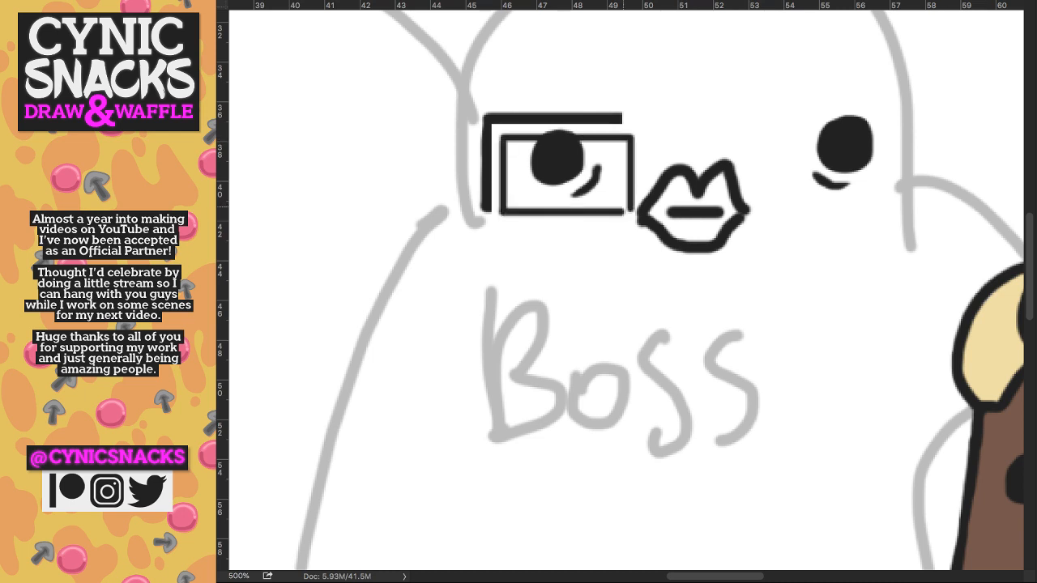
{"action": "left_click_drag", "start_coordinate": [632, 214], "coordinate": [618, 209]}
{"action": "key", "text": "super+z"}
{"action": "key", "text": "super+z"}
{"action": "left_click_drag", "start_coordinate": [484, 116], "coordinate": [486, 197]}
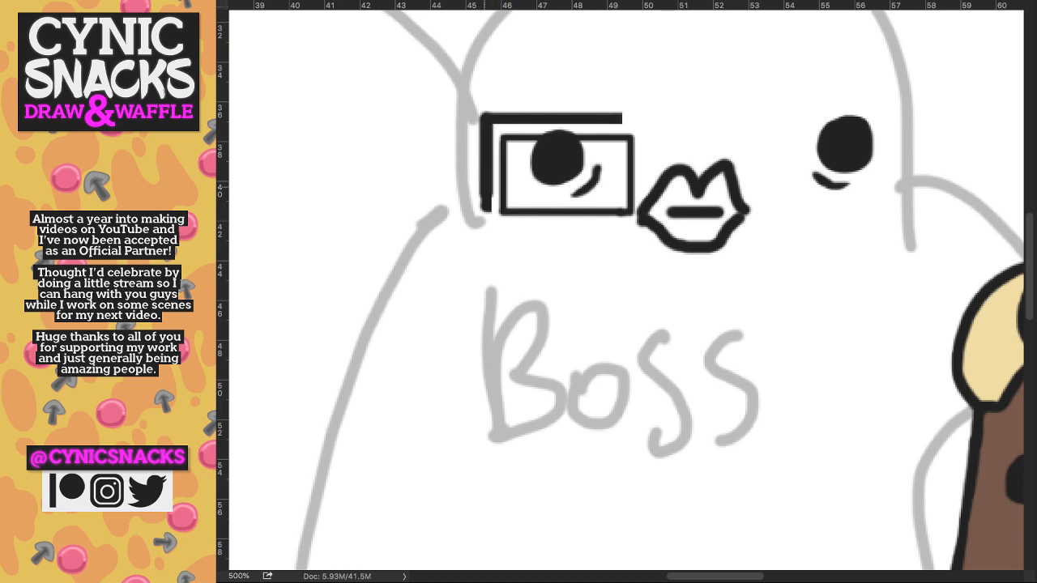
{"action": "mouse_move", "coordinate": [484, 117]}
{"action": "left_mouse_down"}
{"action": "mouse_move", "coordinate": [649, 232]}
{"action": "mouse_move", "coordinate": [648, 114]}
{"action": "left_mouse_up"}
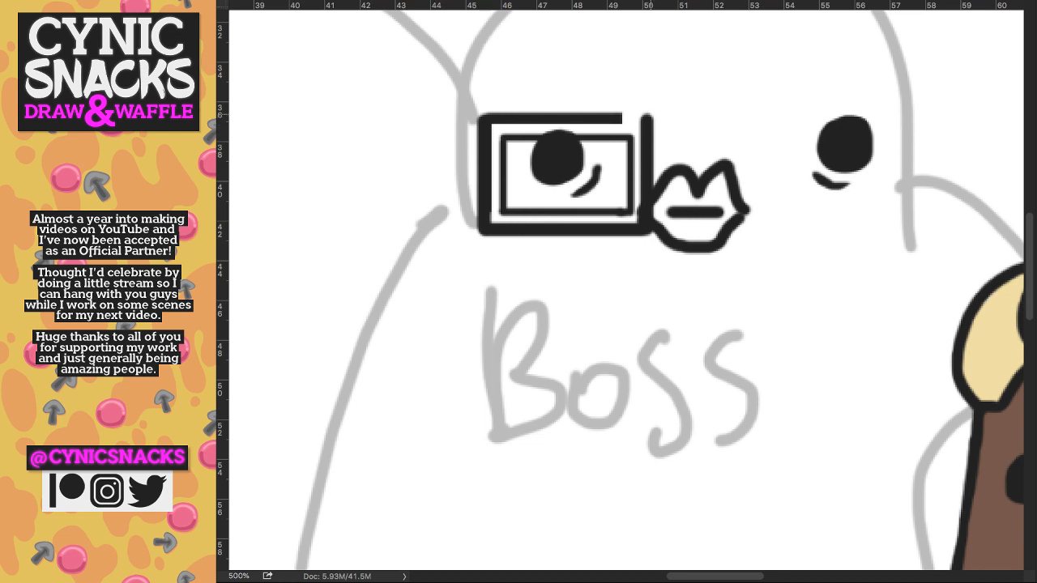
{"action": "left_click_drag", "start_coordinate": [651, 117], "coordinate": [479, 117]}
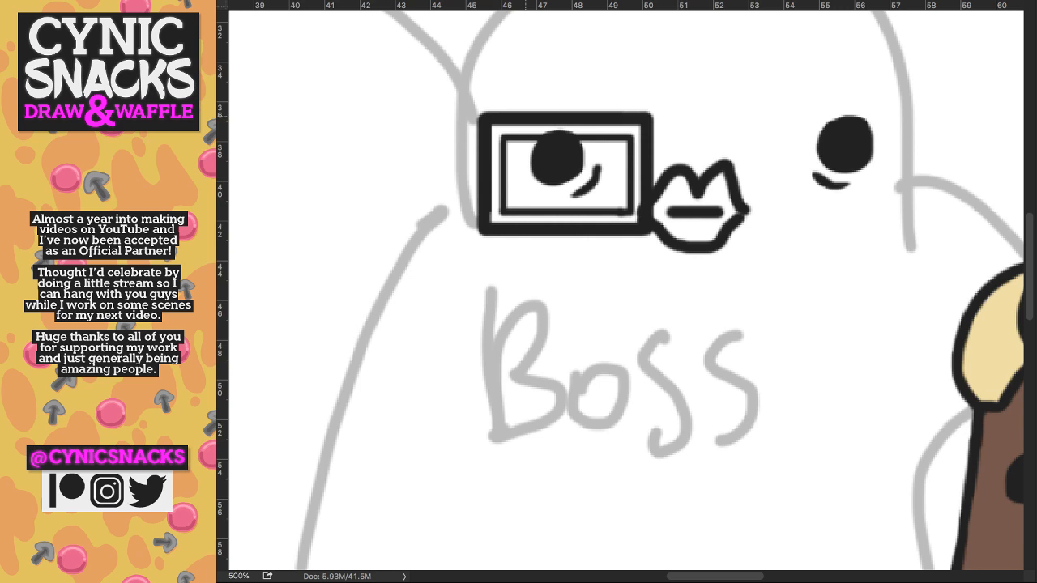
- Duplicate the double-outlined lens over the right-hand eye, and check the pair with the face ink temporarily hidden
{"action": "key", "text": "super+z"}
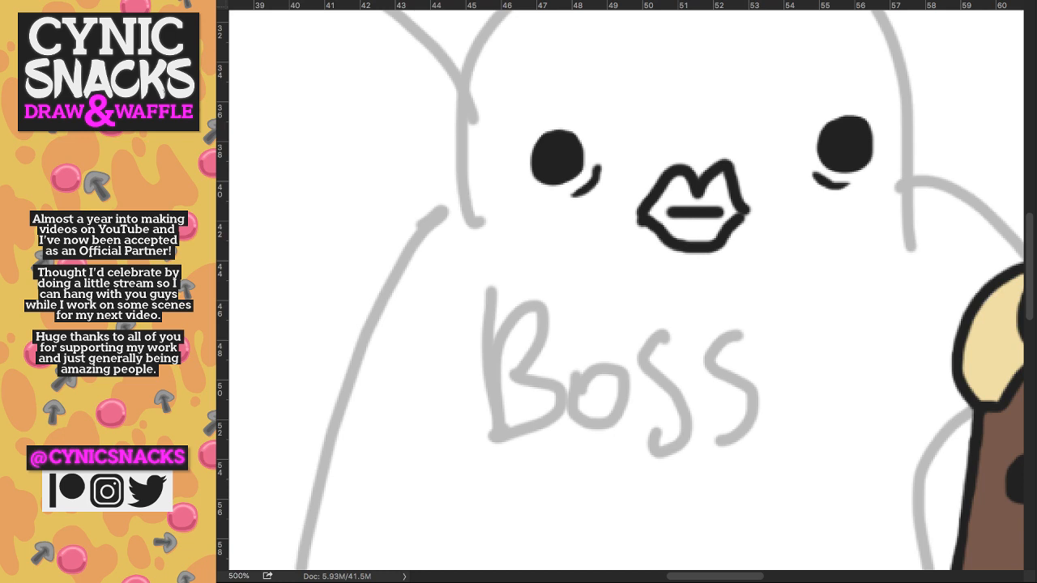
{"action": "key", "text": "super+shift+z"}
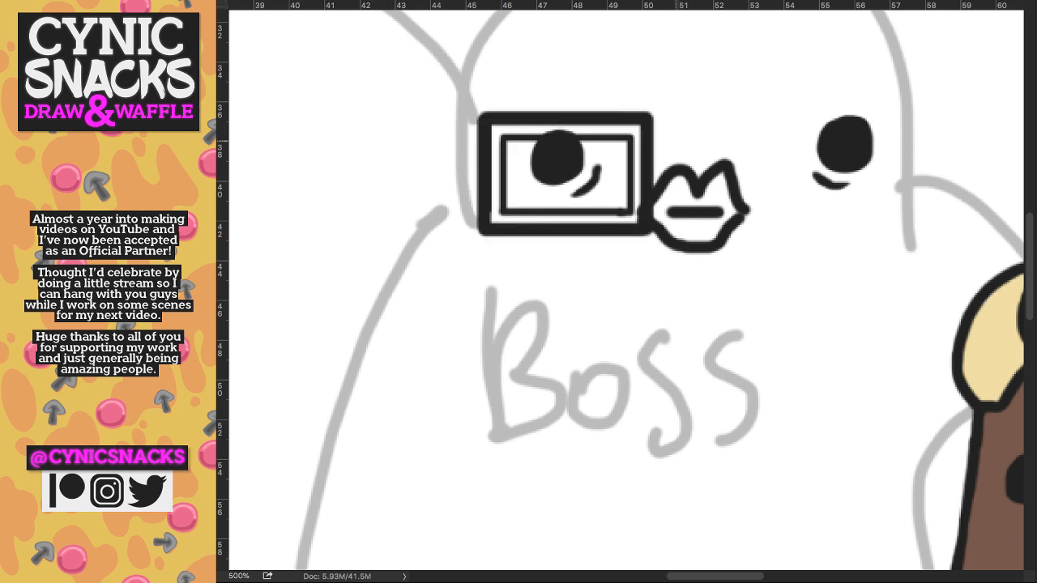
{"action": "key", "text": "super+shift+z"}
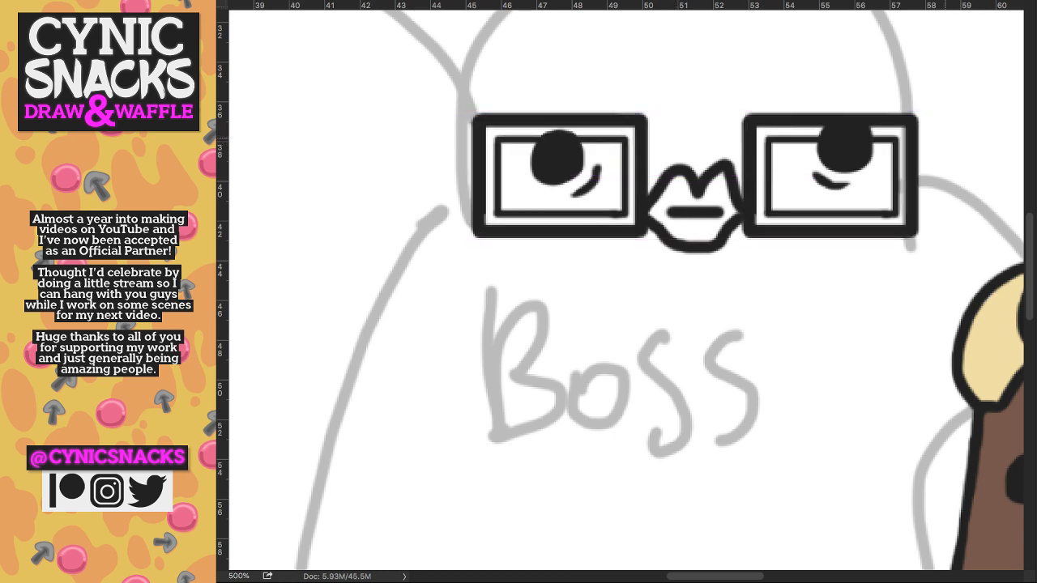
{"action": "key", "text": "super+z"}
{"action": "key", "text": "super+shift+z"}
{"action": "key", "text": "super+z"}
{"action": "key", "text": "super+shift+z"}
{"action": "key", "text": "super+z"}
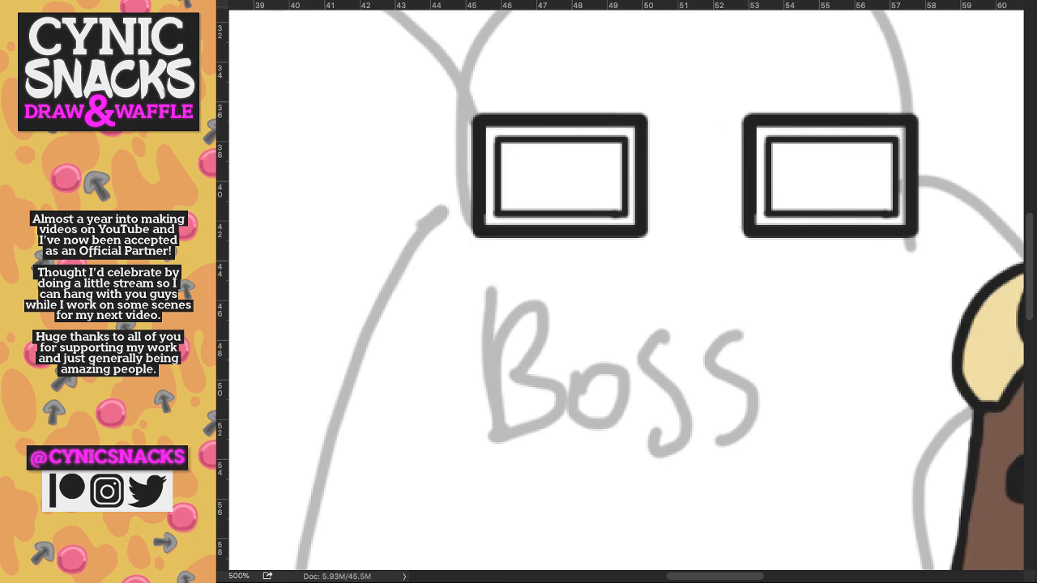
{"action": "key", "text": "super+shift+z"}
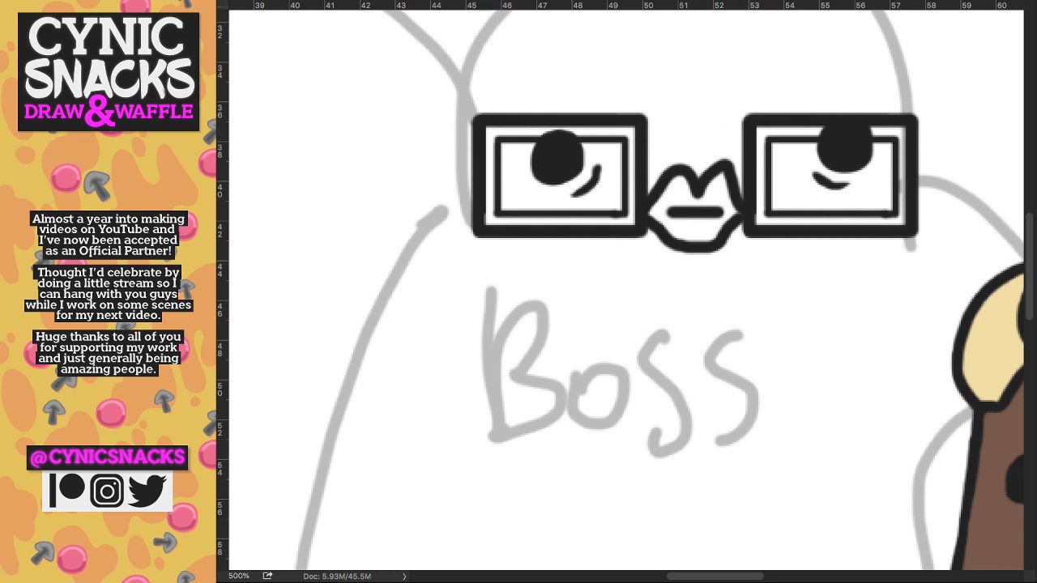
- Select each eye with its bag and shift it so both sit level and symmetrically towards the outer sides of the lenses
{"action": "mouse_move", "coordinate": [823, 103]}
{"action": "left_mouse_down"}
{"action": "mouse_move", "coordinate": [873, 111]}
{"action": "mouse_move", "coordinate": [882, 189]}
{"action": "mouse_move", "coordinate": [818, 103]}
{"action": "left_mouse_up"}
{"action": "key", "text": "super+z"}
{"action": "key", "text": "super+shift+z"}
{"action": "left_click_drag", "start_coordinate": [842, 150], "coordinate": [838, 162]}
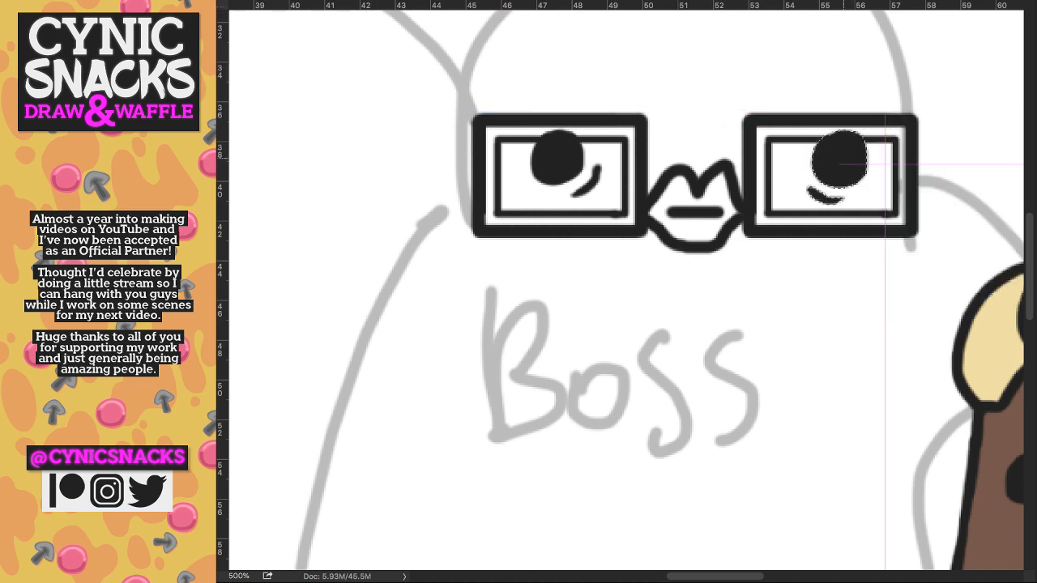
{"action": "left_click_drag", "start_coordinate": [843, 158], "coordinate": [850, 158]}
{"action": "left_click_drag", "start_coordinate": [559, 120], "coordinate": [554, 121]}
{"action": "left_click_drag", "start_coordinate": [559, 158], "coordinate": [540, 158]}
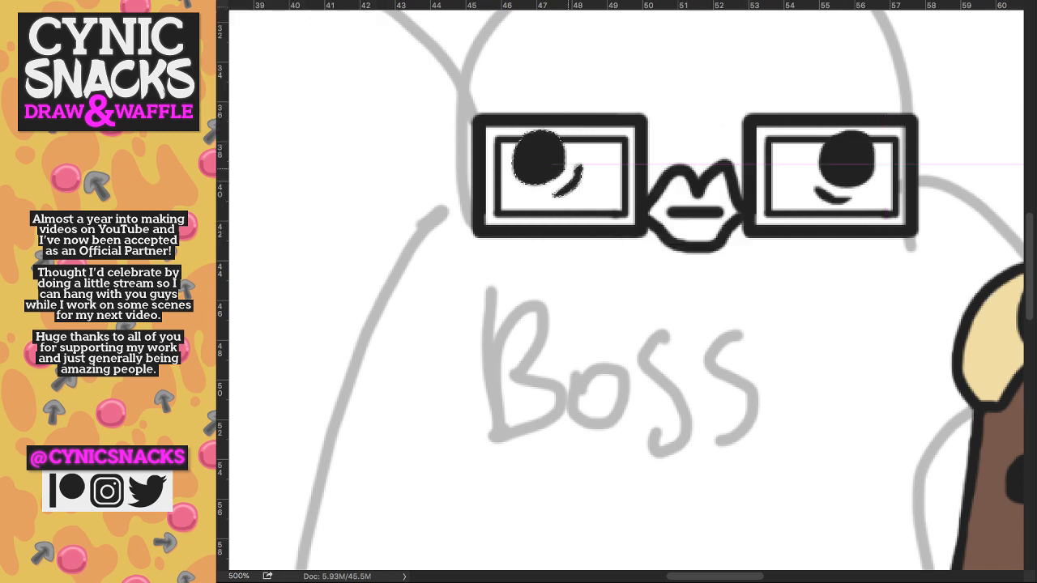
{"action": "key", "text": "ctrl+d"}
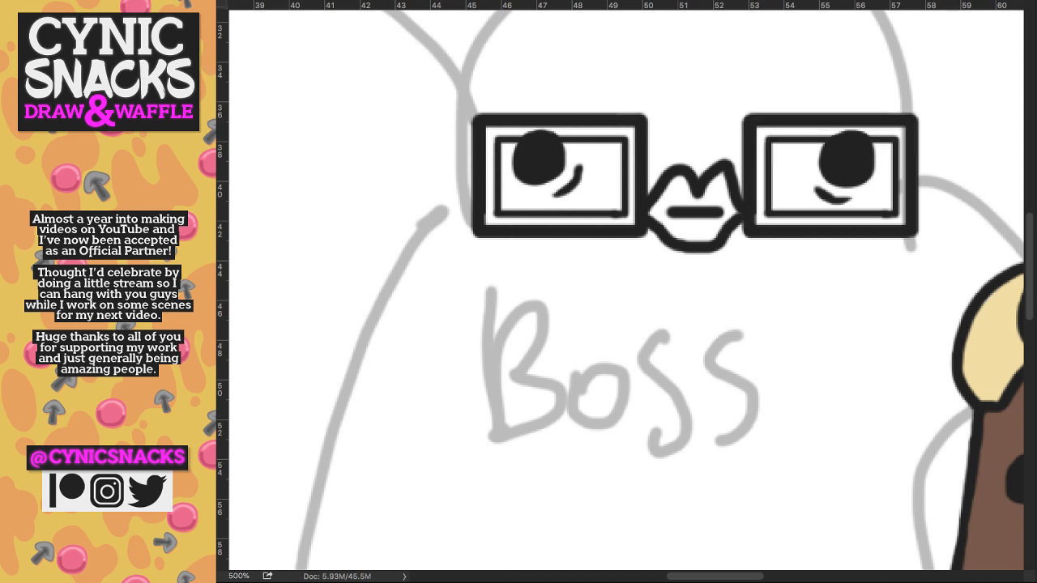
- Draw an arched bridge of two parallel curved lines joining the two lenses above the lips
{"action": "mouse_move", "coordinate": [647, 166]}
{"action": "left_mouse_down"}
{"action": "mouse_move", "coordinate": [713, 138]}
{"action": "mouse_move", "coordinate": [718, 148]}
{"action": "mouse_move", "coordinate": [698, 138]}
{"action": "mouse_move", "coordinate": [734, 151]}
{"action": "left_mouse_up"}
{"action": "key", "text": "ctrl+z"}
{"action": "key", "text": "ctrl+z"}
{"action": "mouse_move", "coordinate": [646, 166]}
{"action": "left_mouse_down"}
{"action": "mouse_move", "coordinate": [736, 146]}
{"action": "mouse_move", "coordinate": [740, 154]}
{"action": "mouse_move", "coordinate": [650, 153]}
{"action": "mouse_move", "coordinate": [721, 136]}
{"action": "mouse_move", "coordinate": [741, 152]}
{"action": "mouse_move", "coordinate": [650, 160]}
{"action": "mouse_move", "coordinate": [666, 150]}
{"action": "left_mouse_up"}
{"action": "key", "text": "ctrl+z"}
{"action": "key", "text": "ctrl+z"}
{"action": "mouse_move", "coordinate": [666, 151]}
{"action": "left_mouse_down"}
{"action": "mouse_move", "coordinate": [734, 131]}
{"action": "mouse_move", "coordinate": [742, 140]}
{"action": "left_mouse_up"}
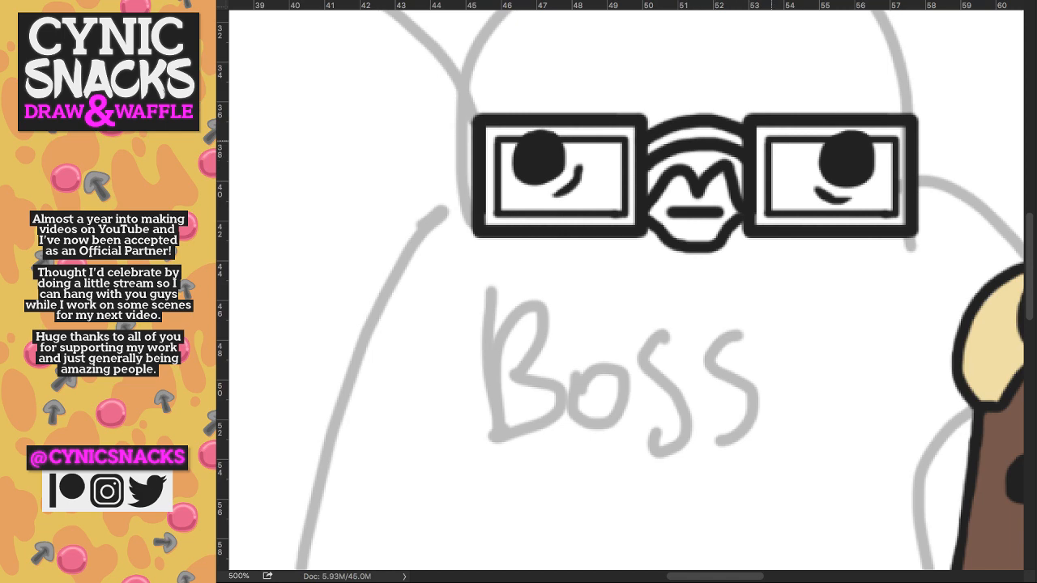
- Open the inner edges of both lens frames where the bridge meets them so its two curved lines merge into the frames
{"action": "key", "text": "super+plus"}
{"action": "key", "text": "super+plus"}
{"action": "left_click_drag", "start_coordinate": [778, 178], "coordinate": [774, 287]}
{"action": "key", "text": "super+comma"}
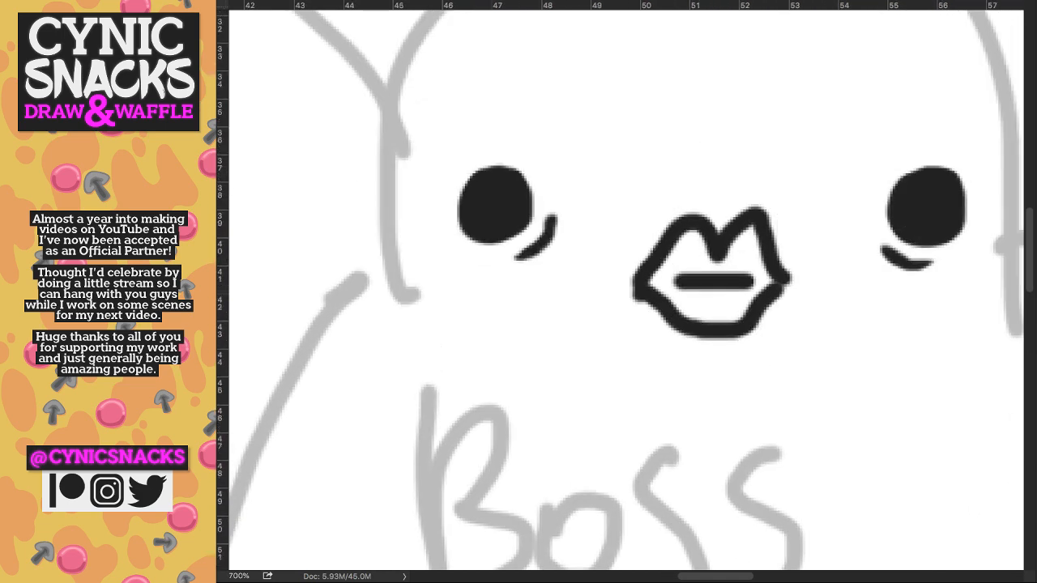
{"action": "key", "text": "super+comma"}
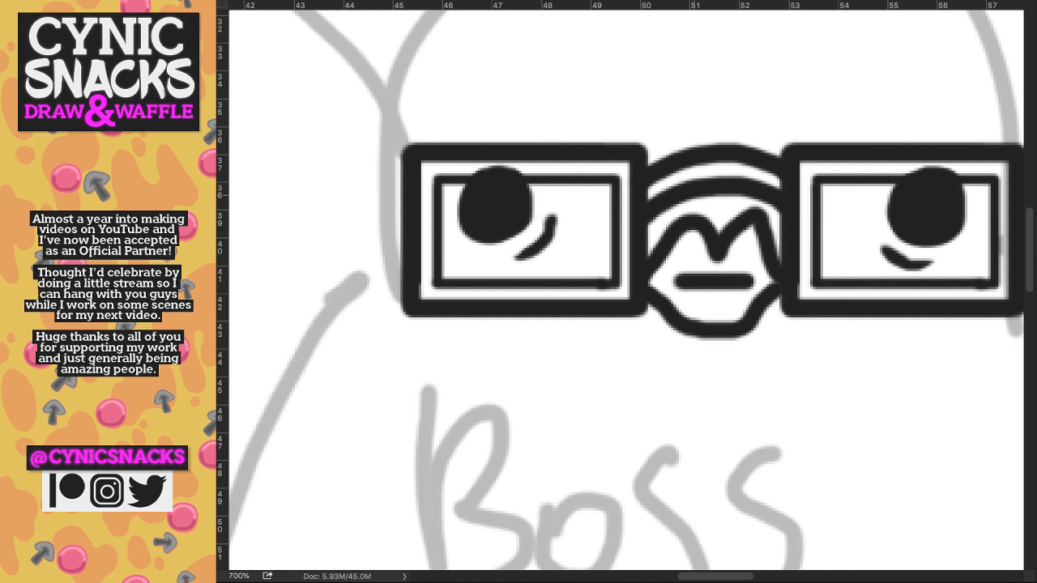
{"action": "left_click_drag", "start_coordinate": [652, 191], "coordinate": [630, 207]}
{"action": "left_click_drag", "start_coordinate": [777, 183], "coordinate": [799, 196]}
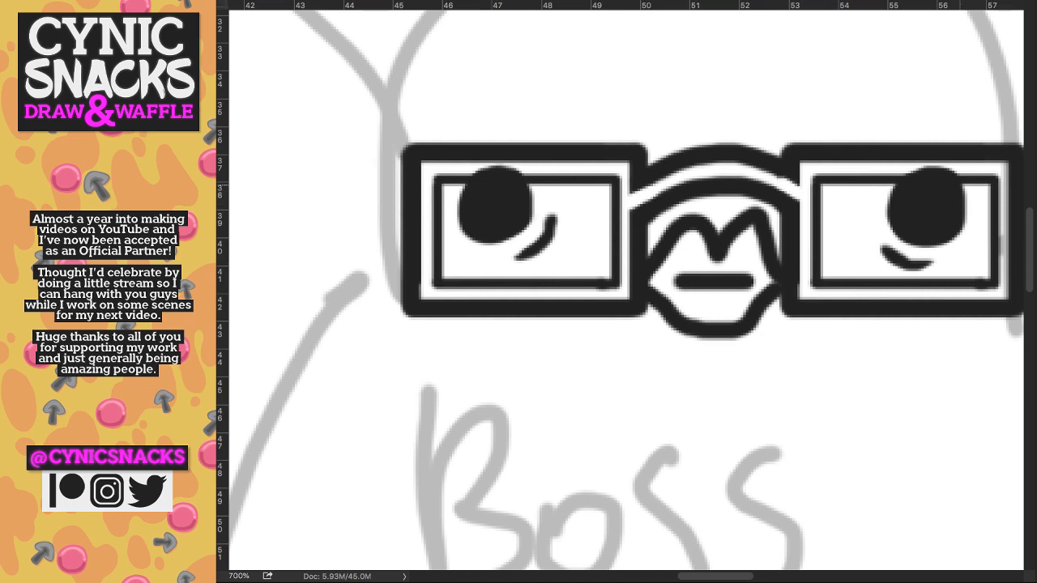
{"action": "key", "text": "super+minus"}
{"action": "key", "text": "super+minus"}
{"action": "key", "text": "super+minus"}
{"action": "key", "text": "super+minus"}
{"action": "key", "text": "super+minus"}
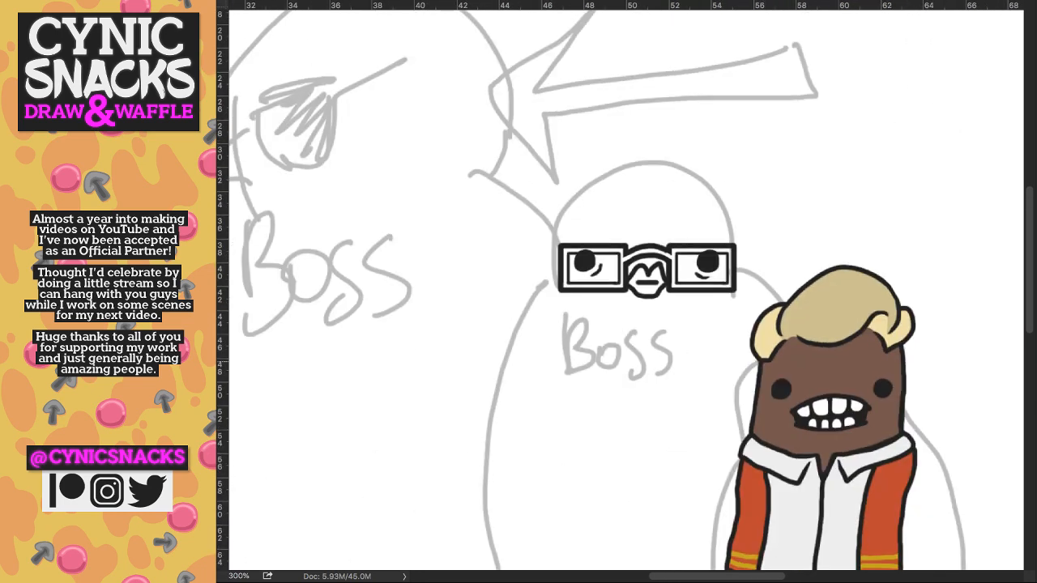
{"action": "key", "text": "super+plus"}
{"action": "key", "text": "Delete"}
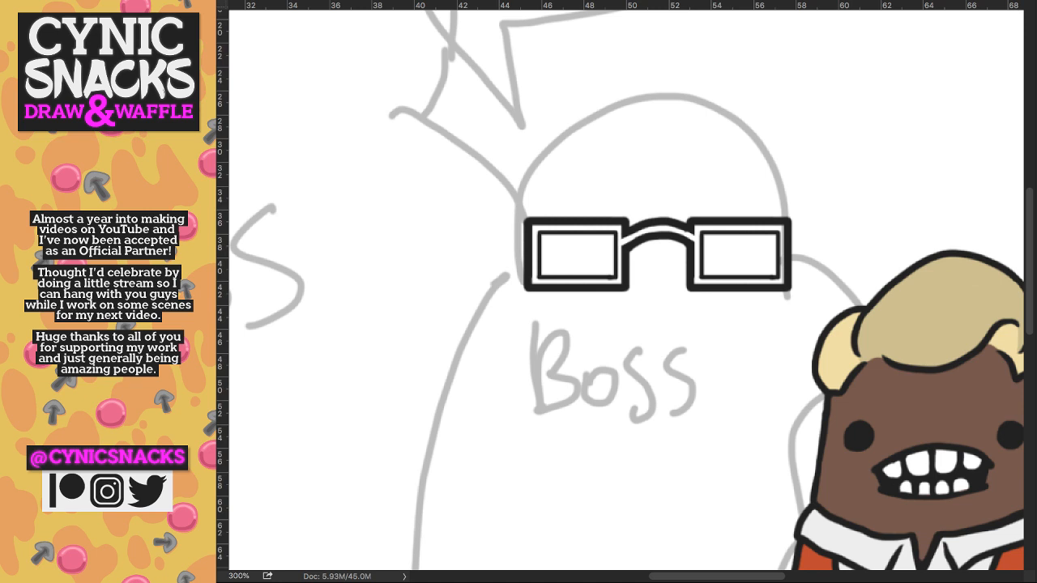
{"action": "key", "text": "Delete"}
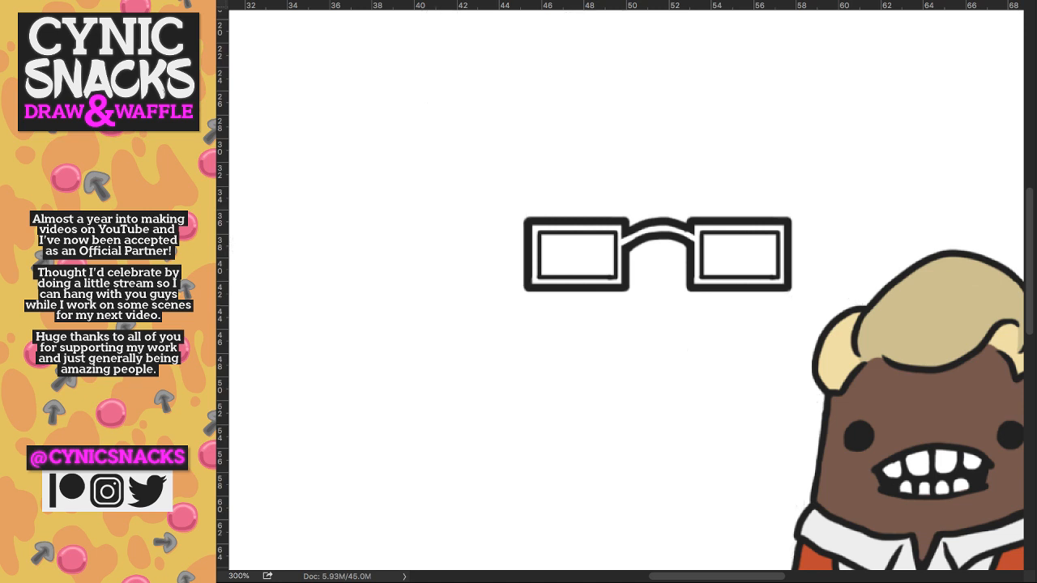
{"action": "key", "text": "super+z"}
{"action": "key", "text": "super+z"}
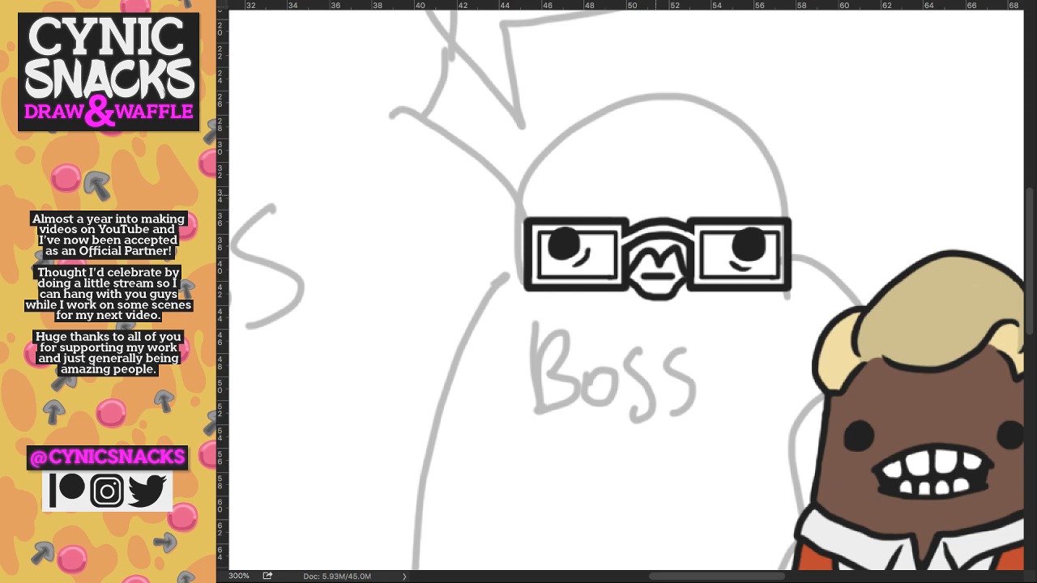
- Ink a straight-cut fringe above the glasses with a narrow wedge-shaped parting, closed by arched lines dipping at the crown
{"action": "left_click_drag", "start_coordinate": [545, 208], "coordinate": [746, 207]}
{"action": "key", "text": "ctrl+z"}
{"action": "mouse_move", "coordinate": [556, 203]}
{"action": "left_mouse_down"}
{"action": "mouse_move", "coordinate": [680, 203]}
{"action": "mouse_move", "coordinate": [691, 130]}
{"action": "mouse_move", "coordinate": [691, 201]}
{"action": "mouse_move", "coordinate": [725, 118]}
{"action": "mouse_move", "coordinate": [695, 111]}
{"action": "mouse_move", "coordinate": [690, 120]}
{"action": "mouse_move", "coordinate": [637, 97]}
{"action": "left_mouse_up"}
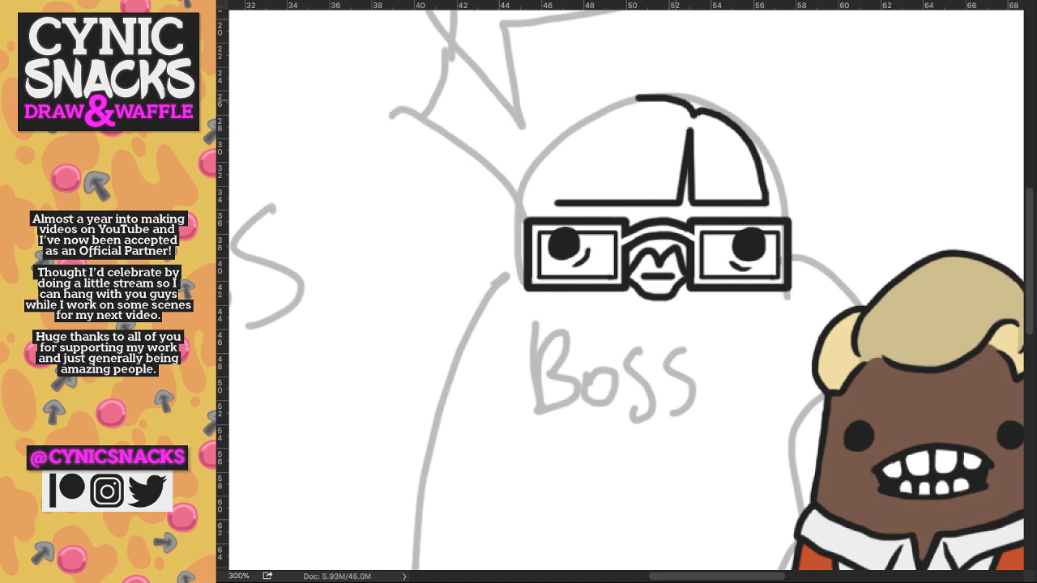
{"action": "key", "text": "ctrl+z"}
{"action": "left_click_drag", "start_coordinate": [693, 117], "coordinate": [569, 176]}
{"action": "key", "text": "ctrl+z"}
{"action": "mouse_move", "coordinate": [694, 119]}
{"action": "left_mouse_down"}
{"action": "mouse_move", "coordinate": [640, 99]}
{"action": "mouse_move", "coordinate": [590, 132]}
{"action": "mouse_move", "coordinate": [551, 203]}
{"action": "left_mouse_up"}
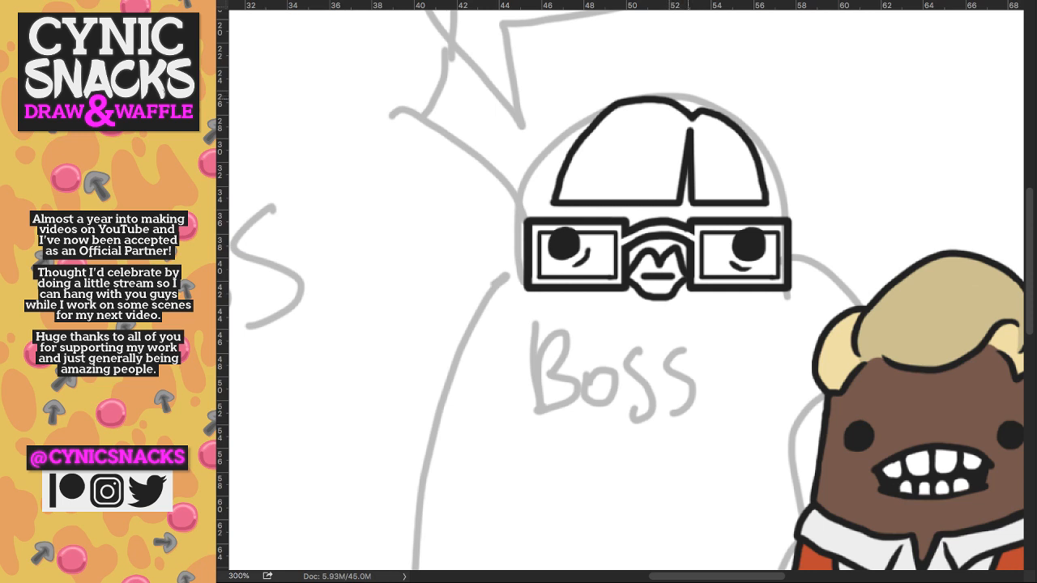
- Draw the outer bob outline around the fringe, dipping at the parting, and add short side strands reaching down to the glasses
{"action": "mouse_move", "coordinate": [491, 306]}
{"action": "left_mouse_down"}
{"action": "mouse_move", "coordinate": [711, 93]}
{"action": "mouse_move", "coordinate": [758, 97]}
{"action": "mouse_move", "coordinate": [801, 149]}
{"action": "mouse_move", "coordinate": [812, 212]}
{"action": "mouse_move", "coordinate": [803, 292]}
{"action": "left_mouse_up"}
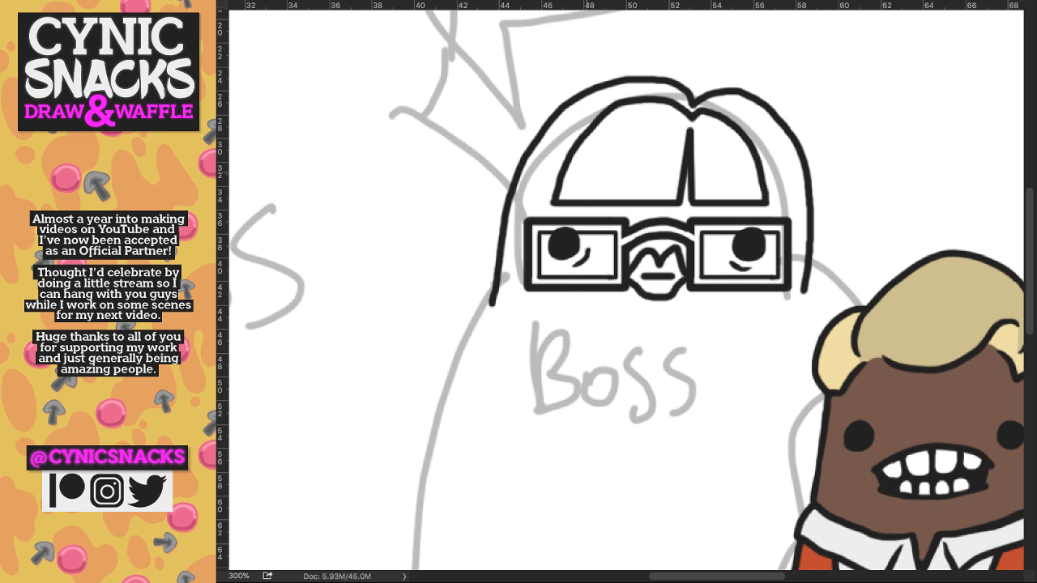
{"action": "left_click_drag", "start_coordinate": [548, 159], "coordinate": [536, 202]}
{"action": "mouse_move", "coordinate": [687, 130]}
{"action": "left_mouse_down"}
{"action": "mouse_move", "coordinate": [686, 154]}
{"action": "mouse_move", "coordinate": [693, 147]}
{"action": "left_mouse_up"}
{"action": "left_click_drag", "start_coordinate": [775, 153], "coordinate": [768, 202]}
{"action": "mouse_move", "coordinate": [713, 283]}
{"action": "left_mouse_down"}
{"action": "mouse_move", "coordinate": [755, 108]}
{"action": "mouse_move", "coordinate": [750, 185]}
{"action": "left_mouse_up"}
{"action": "left_click_drag", "start_coordinate": [572, 96], "coordinate": [574, 110]}
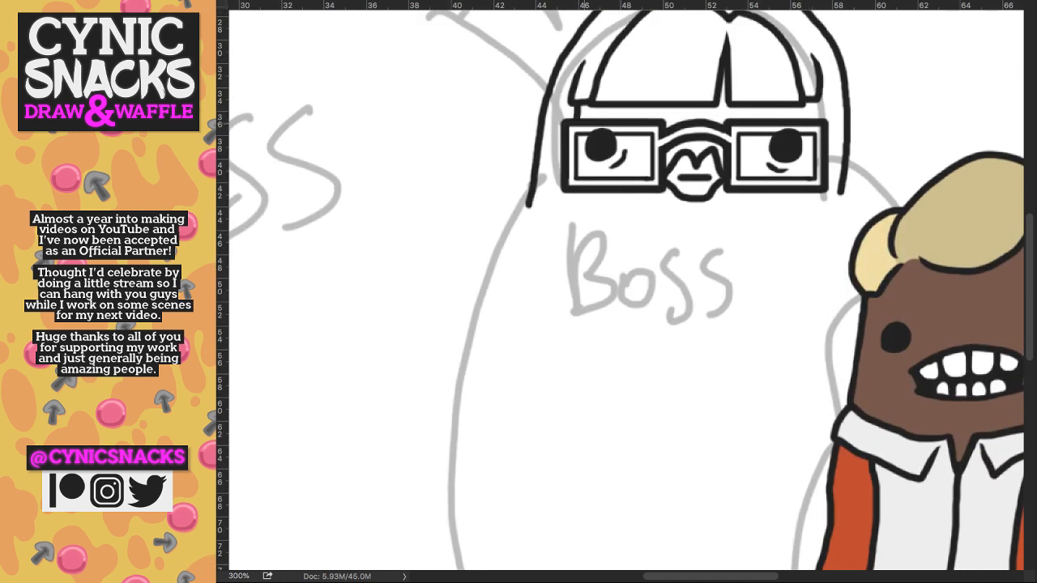
{"action": "left_click_drag", "start_coordinate": [815, 103], "coordinate": [814, 115]}
{"action": "left_click_drag", "start_coordinate": [570, 210], "coordinate": [590, 242]}
{"action": "mouse_move", "coordinate": [590, 241]}
{"action": "left_mouse_down"}
{"action": "mouse_move", "coordinate": [610, 241]}
{"action": "mouse_move", "coordinate": [606, 229]}
{"action": "left_mouse_up"}
{"action": "mouse_move", "coordinate": [612, 212]}
{"action": "left_mouse_down"}
{"action": "mouse_move", "coordinate": [631, 225]}
{"action": "mouse_move", "coordinate": [641, 213]}
{"action": "left_mouse_up"}
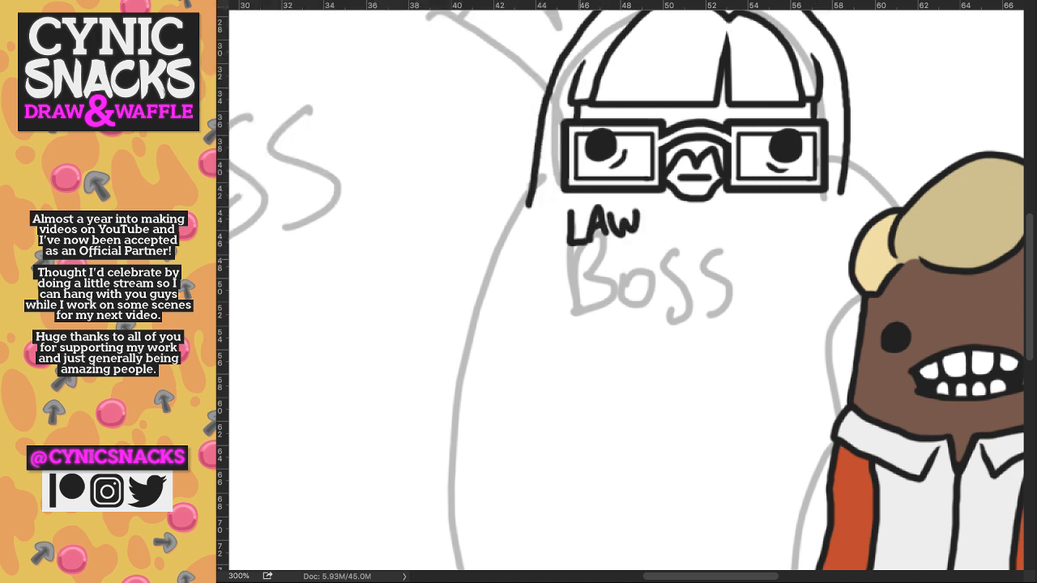
{"action": "left_click_drag", "start_coordinate": [573, 261], "coordinate": [637, 240]}
{"action": "mouse_move", "coordinate": [606, 271]}
{"action": "left_mouse_down"}
{"action": "mouse_move", "coordinate": [607, 289]}
{"action": "mouse_move", "coordinate": [626, 289]}
{"action": "left_mouse_up"}
{"action": "left_click_drag", "start_coordinate": [640, 273], "coordinate": [656, 261]}
{"action": "mouse_move", "coordinate": [656, 261]}
{"action": "left_mouse_down"}
{"action": "mouse_move", "coordinate": [674, 279]}
{"action": "mouse_move", "coordinate": [689, 276]}
{"action": "left_mouse_up"}
{"action": "left_click_drag", "start_coordinate": [671, 265], "coordinate": [682, 264]}
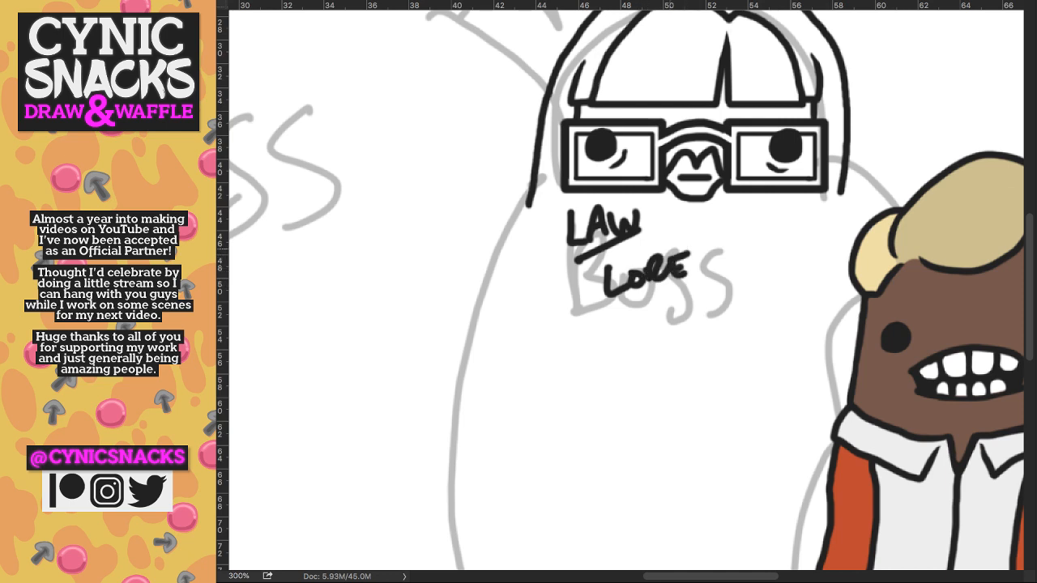
{"action": "key", "text": "ctrl+z"}
{"action": "key", "text": "ctrl+z"}
{"action": "key", "text": "ctrl+z"}
{"action": "key", "text": "ctrl+z"}
{"action": "key", "text": "ctrl+z"}
{"action": "key", "text": "ctrl+z"}
{"action": "key", "text": "ctrl+z"}
{"action": "key", "text": "ctrl+z"}
{"action": "key", "text": "ctrl+z"}
{"action": "key", "text": "ctrl+z"}
{"action": "key", "text": "ctrl+z"}
{"action": "key", "text": "ctrl+z"}
{"action": "key", "text": "ctrl+z"}
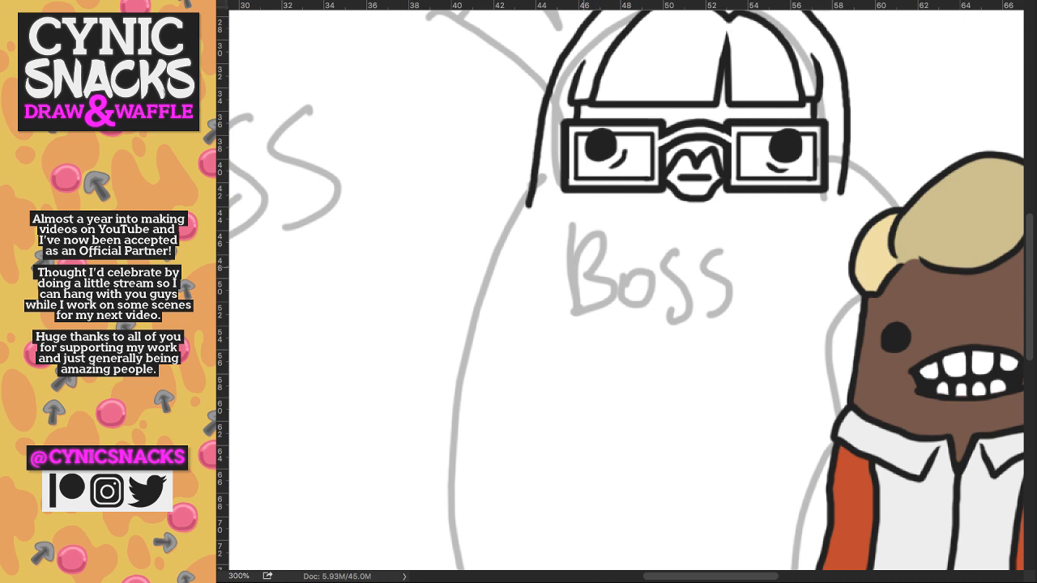
- Draw straight vertical lines down from the outer ends of the glasses as the two sides of the middle boss's body
{"action": "left_click_drag", "start_coordinate": [571, 192], "coordinate": [570, 225]}
{"action": "left_click_drag", "start_coordinate": [811, 193], "coordinate": [811, 219]}
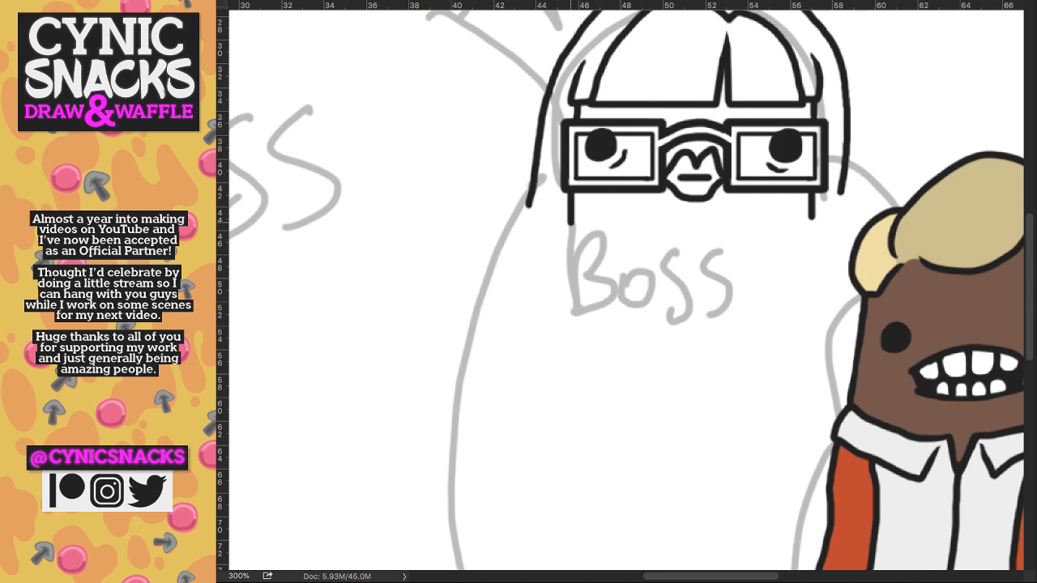
{"action": "left_click_drag", "start_coordinate": [570, 219], "coordinate": [571, 350]}
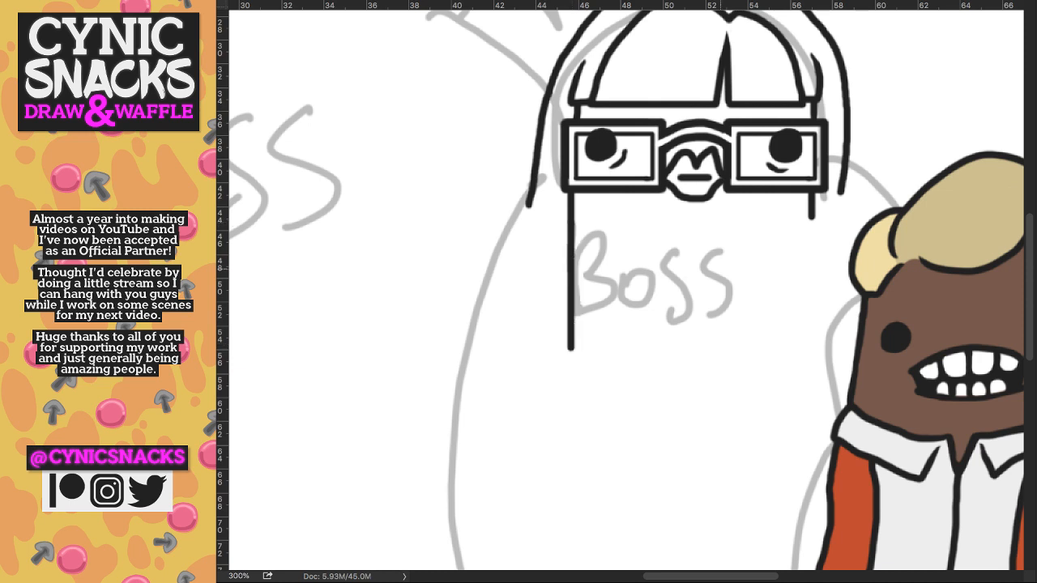
{"action": "left_click_drag", "start_coordinate": [811, 218], "coordinate": [811, 335]}
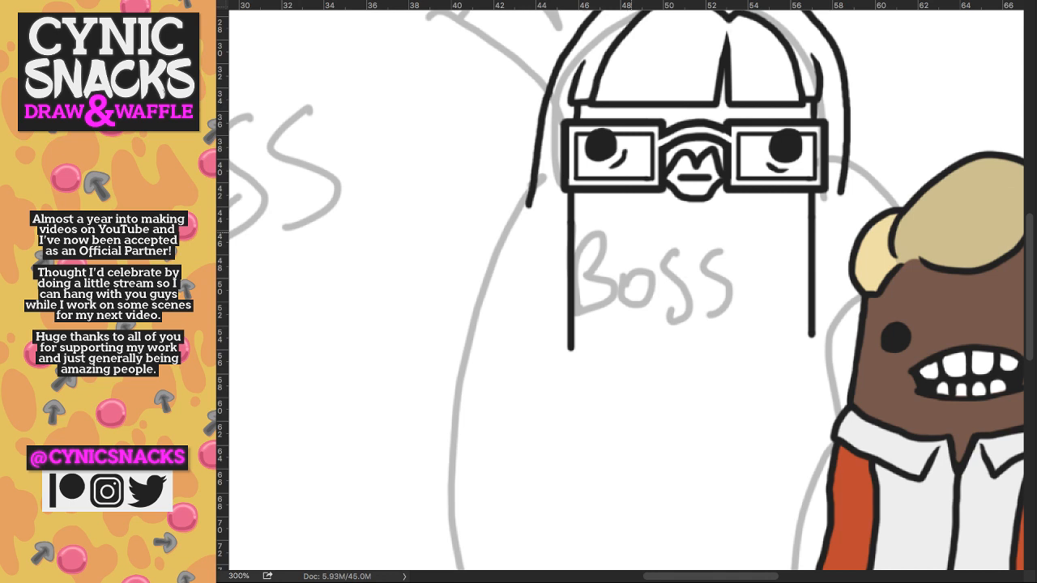
- Redraw the bob's lower ends curving inward to meet the body sides, and check the face with the glasses temporarily hidden
{"action": "key", "text": "ctrl+z"}
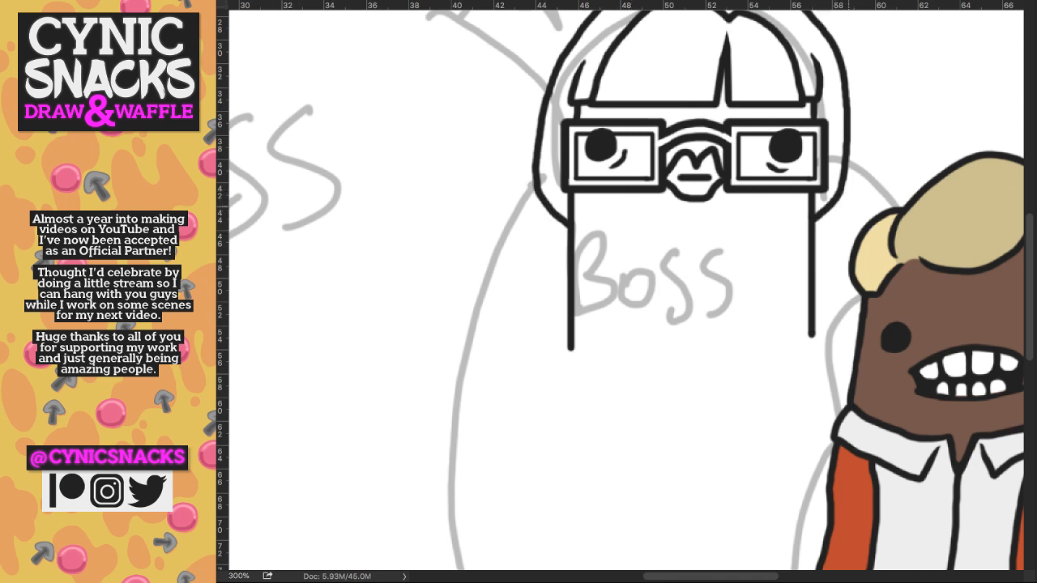
{"action": "left_click_drag", "start_coordinate": [827, 256], "coordinate": [832, 307]}
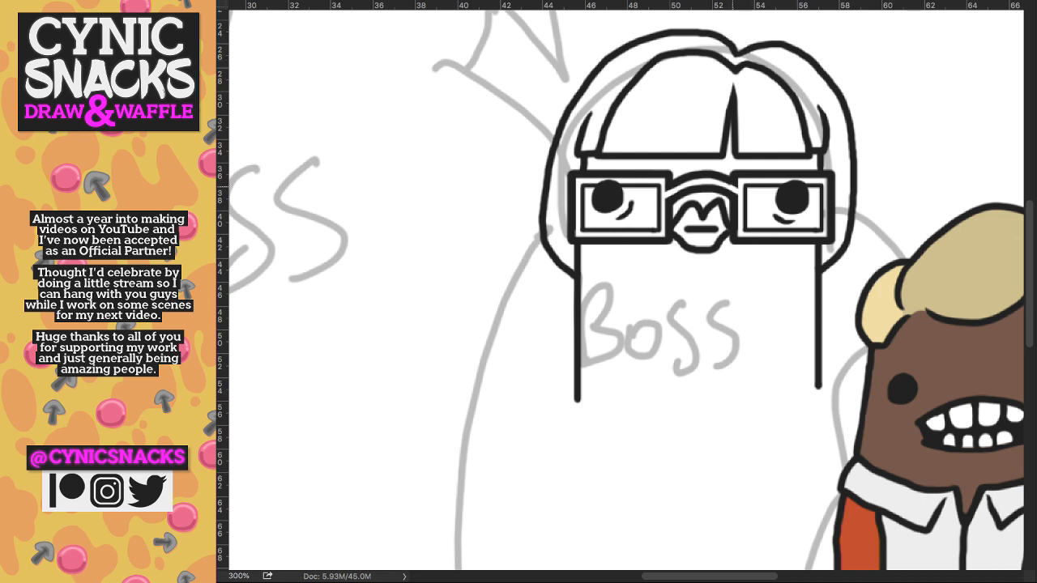
{"action": "key", "text": "ctrl+comma"}
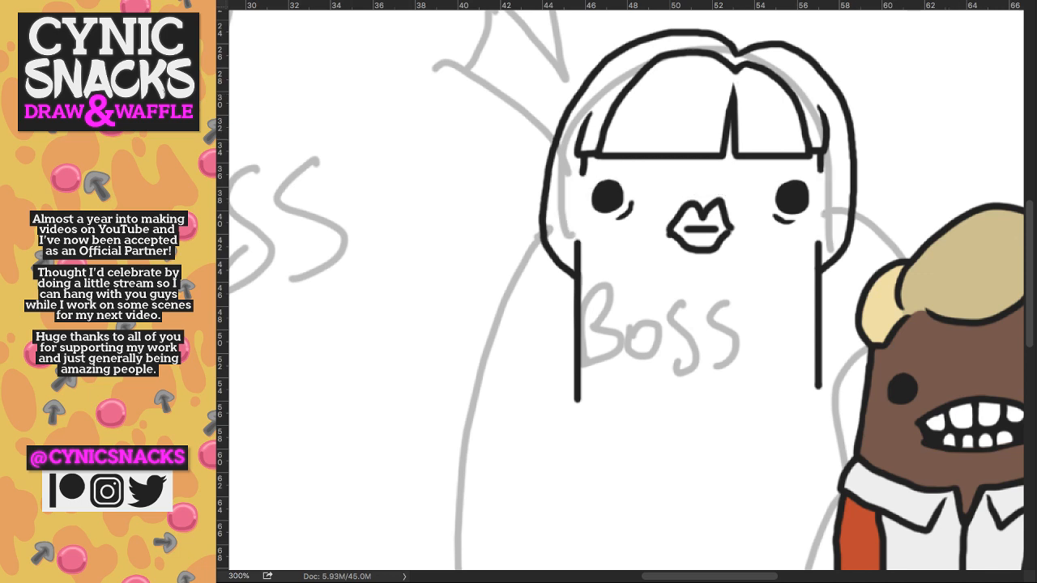
{"action": "key", "text": "ctrl+comma"}
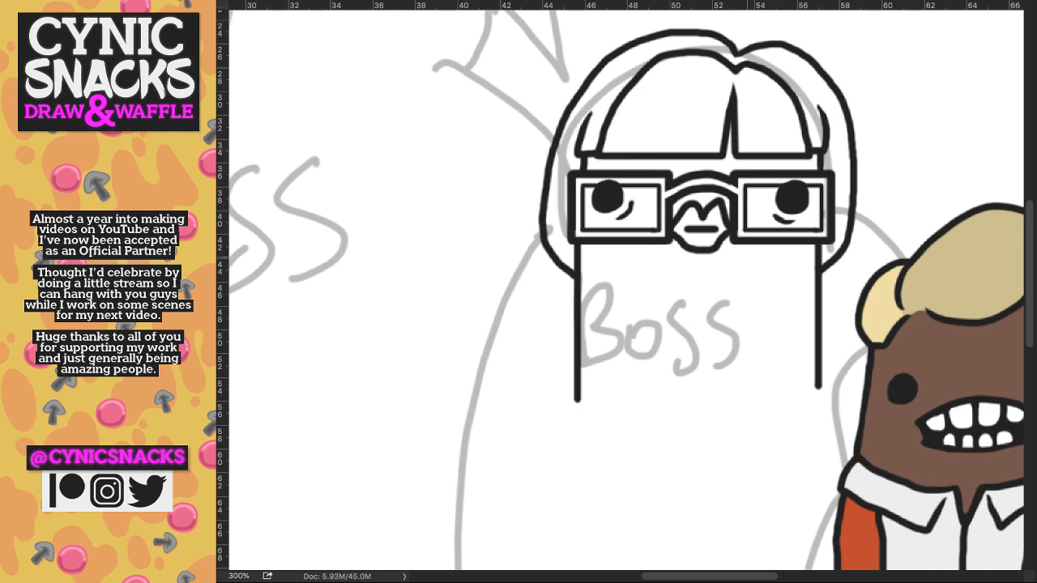
- Draw a sagging necklace of round beads across the middle boss's body, from one side line to the other
{"action": "scroll", "coordinate": [627, 285], "scroll_direction": "down", "scroll_amount": 3}
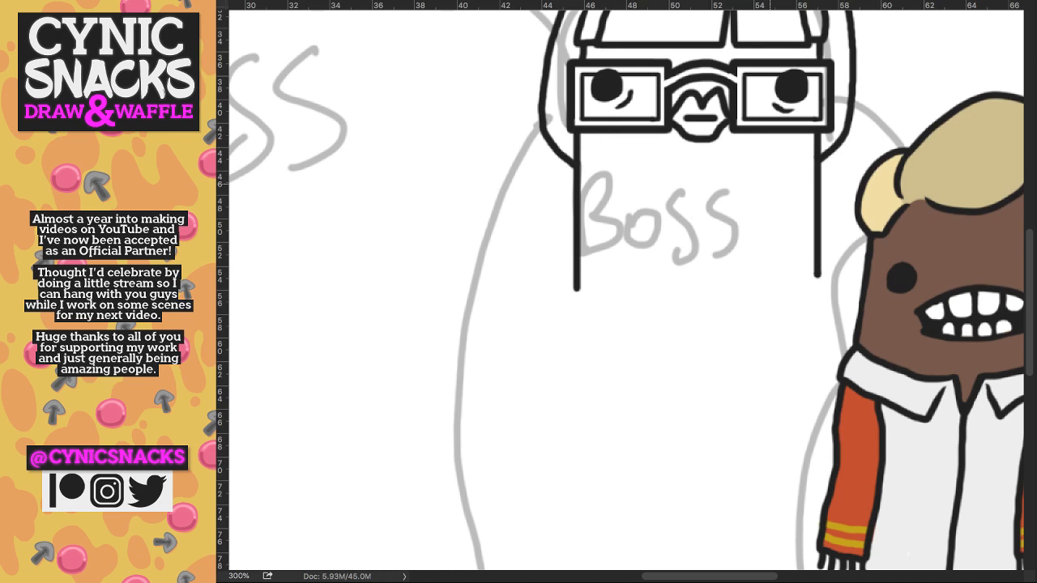
{"action": "mouse_move", "coordinate": [580, 207]}
{"action": "left_mouse_down"}
{"action": "mouse_move", "coordinate": [542, 214]}
{"action": "mouse_move", "coordinate": [527, 232]}
{"action": "mouse_move", "coordinate": [538, 209]}
{"action": "left_mouse_up"}
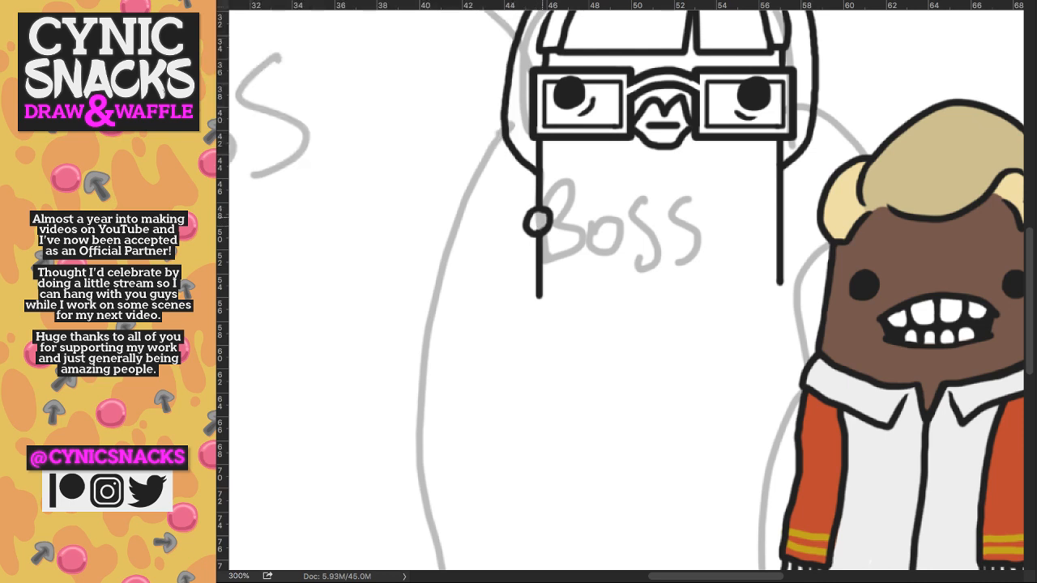
{"action": "mouse_move", "coordinate": [556, 218]}
{"action": "left_mouse_down"}
{"action": "mouse_move", "coordinate": [550, 234]}
{"action": "mouse_move", "coordinate": [572, 220]}
{"action": "mouse_move", "coordinate": [558, 214]}
{"action": "mouse_move", "coordinate": [586, 248]}
{"action": "mouse_move", "coordinate": [595, 222]}
{"action": "mouse_move", "coordinate": [581, 226]}
{"action": "mouse_move", "coordinate": [632, 234]}
{"action": "mouse_move", "coordinate": [612, 226]}
{"action": "left_mouse_up"}
{"action": "key", "text": "super+z"}
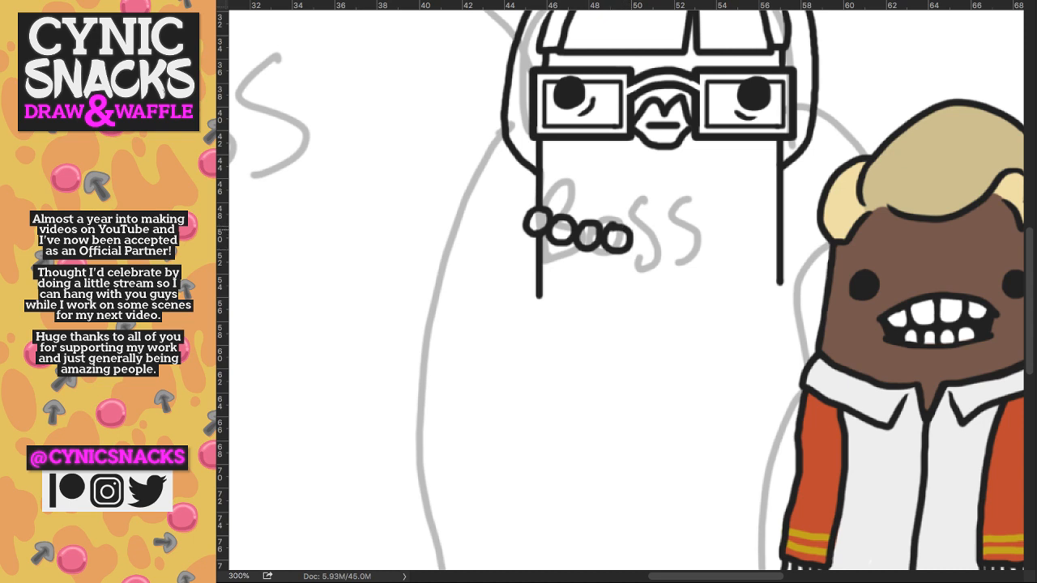
{"action": "mouse_move", "coordinate": [646, 230]}
{"action": "left_mouse_down"}
{"action": "mouse_move", "coordinate": [640, 253]}
{"action": "mouse_move", "coordinate": [648, 230]}
{"action": "mouse_move", "coordinate": [685, 253]}
{"action": "mouse_move", "coordinate": [668, 230]}
{"action": "mouse_move", "coordinate": [711, 248]}
{"action": "mouse_move", "coordinate": [691, 226]}
{"action": "mouse_move", "coordinate": [738, 226]}
{"action": "mouse_move", "coordinate": [720, 223]}
{"action": "mouse_move", "coordinate": [754, 239]}
{"action": "left_mouse_up"}
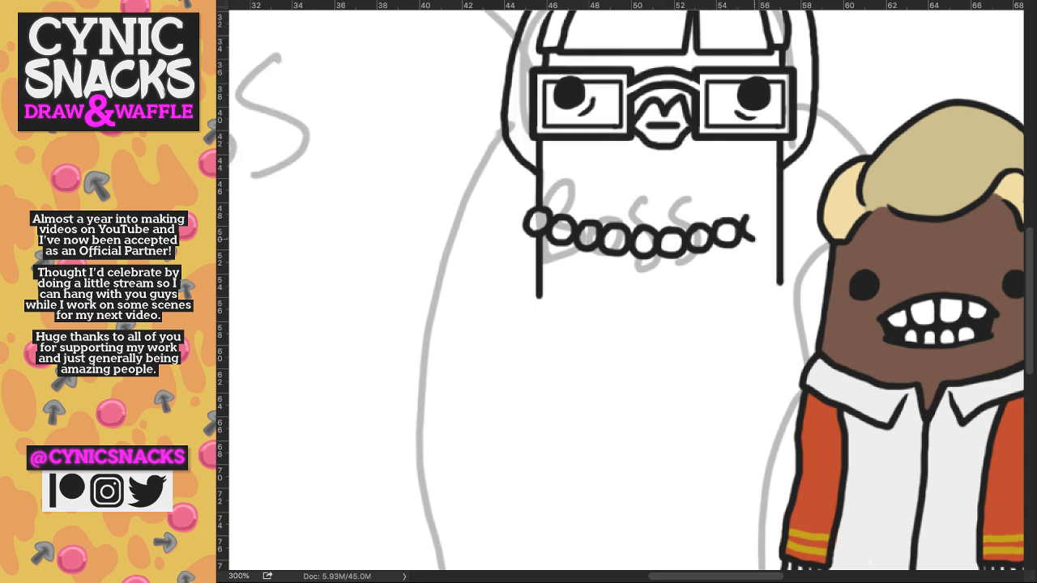
{"action": "left_click_drag", "start_coordinate": [754, 239], "coordinate": [743, 223]}
{"action": "left_click_drag", "start_coordinate": [771, 219], "coordinate": [777, 202]}
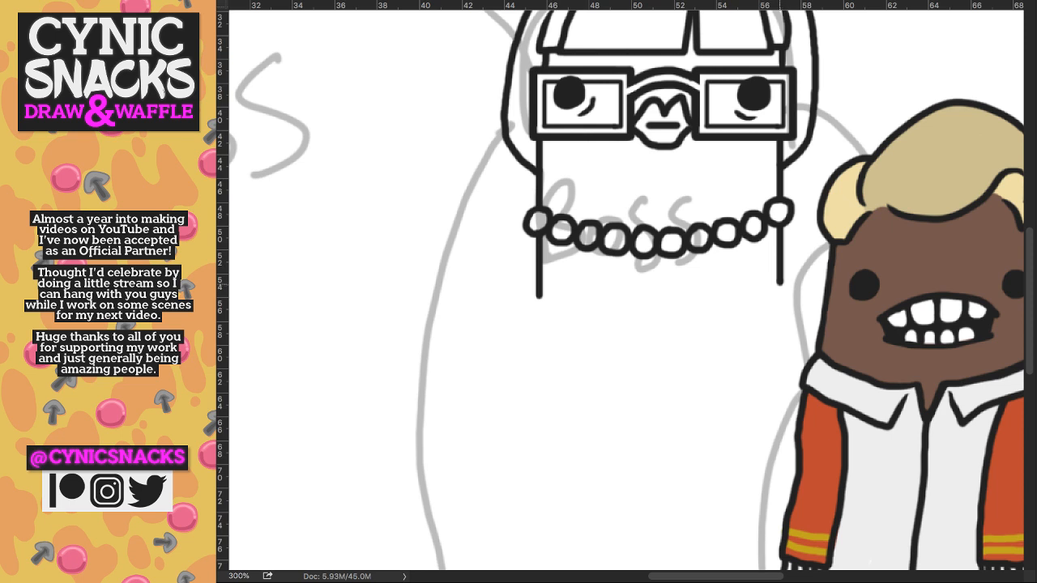
- Extend both vertical body sides further down below the necklace
{"action": "left_click", "coordinate": [780, 284]}
{"action": "left_click_drag", "start_coordinate": [779, 284], "coordinate": [779, 334]}
{"action": "left_click_drag", "start_coordinate": [539, 296], "coordinate": [539, 345]}
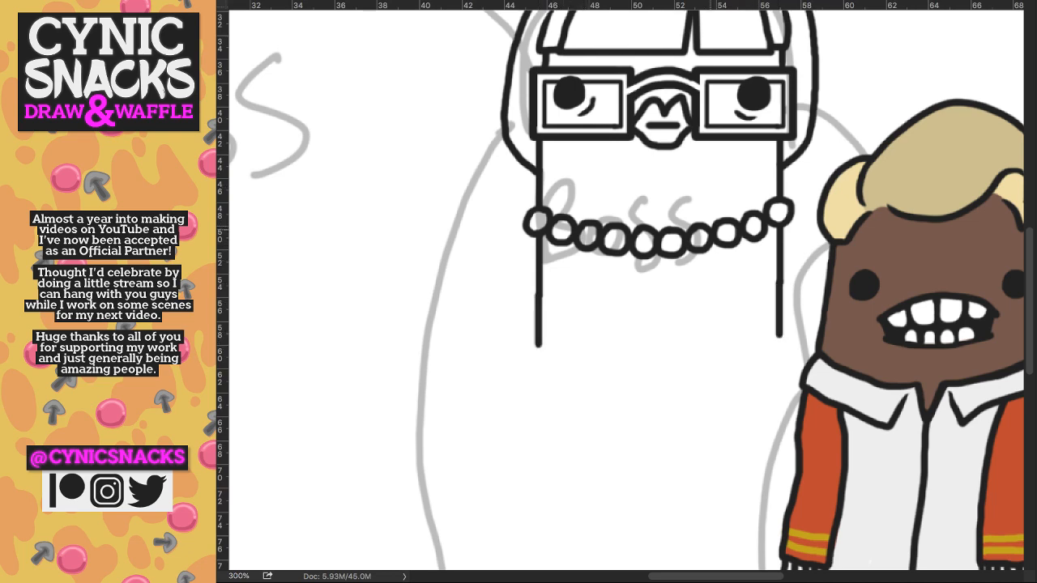
- Draw the rounded left-hand shoulder curving down from the hair, trim its lower end, and add a short horizontal crease inside it
{"action": "key", "text": "super+minus"}
{"action": "key", "text": "super+minus"}
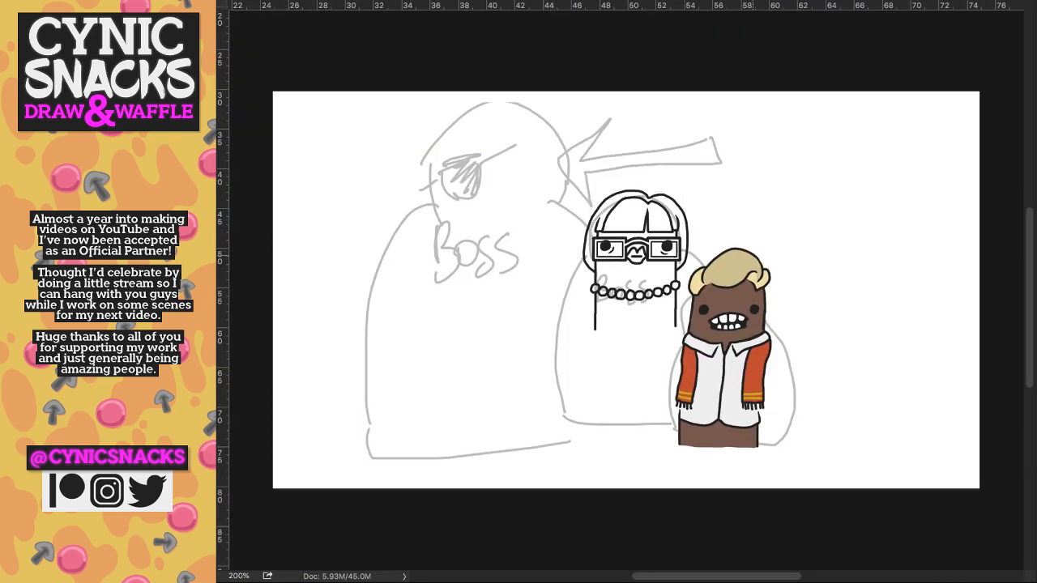
{"action": "key", "text": "super+plus"}
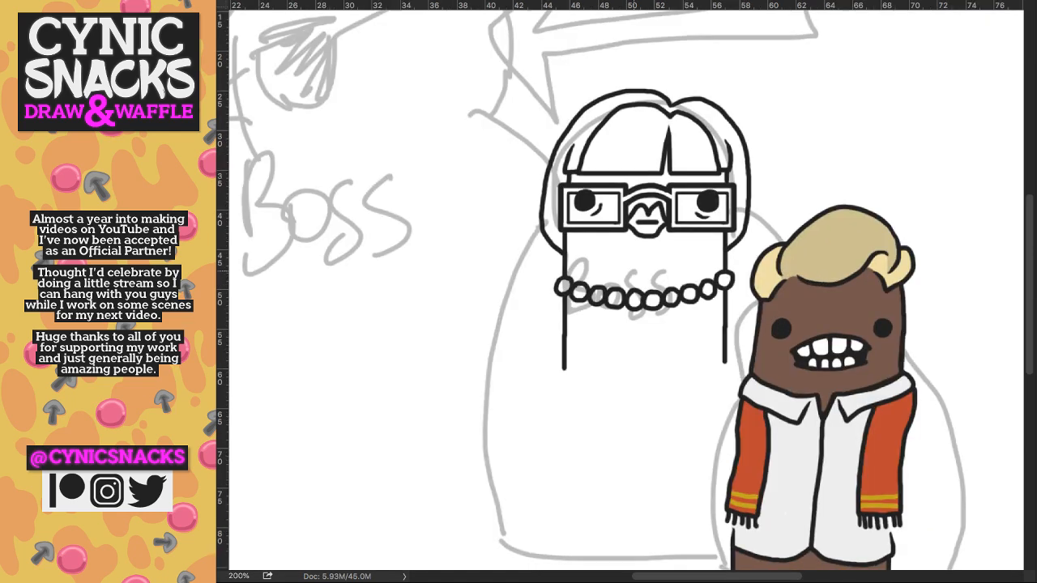
{"action": "left_click_drag", "start_coordinate": [647, 262], "coordinate": [712, 209]}
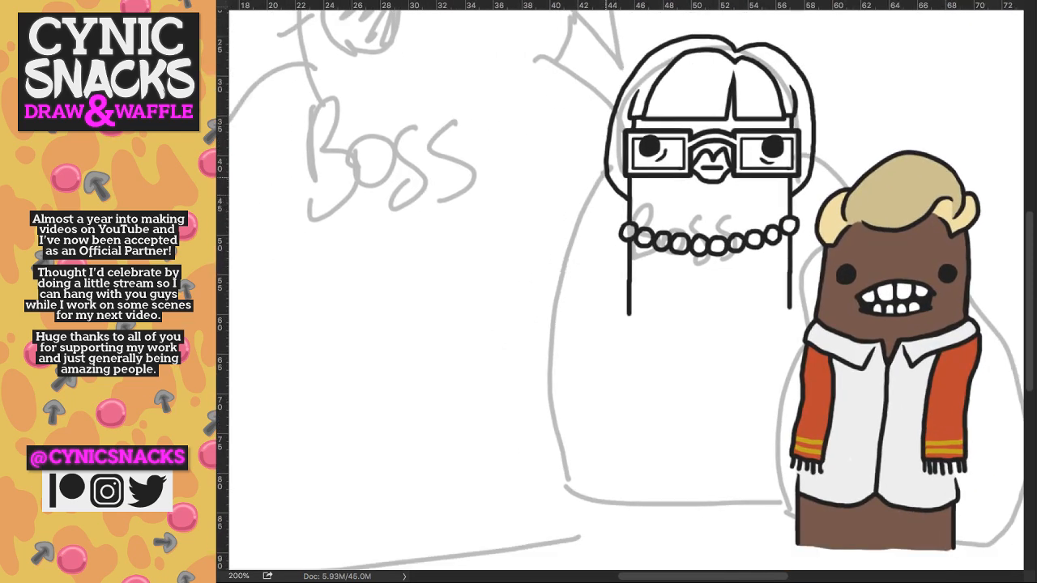
{"action": "left_click_drag", "start_coordinate": [604, 179], "coordinate": [571, 237]}
{"action": "key", "text": "super+z"}
{"action": "mouse_move", "coordinate": [606, 177]}
{"action": "left_mouse_down"}
{"action": "mouse_move", "coordinate": [572, 241]}
{"action": "mouse_move", "coordinate": [583, 281]}
{"action": "left_mouse_up"}
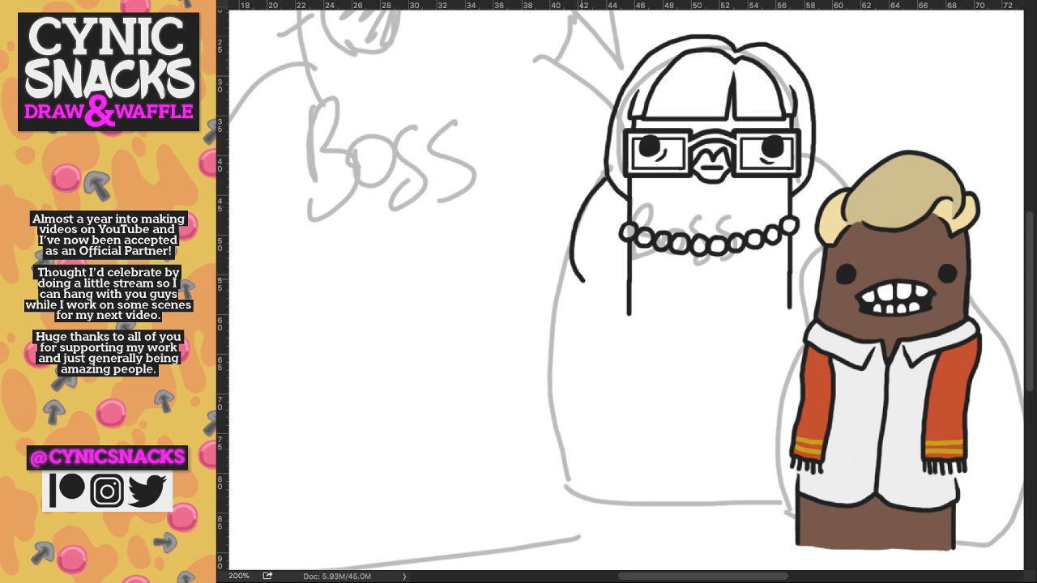
{"action": "left_click_drag", "start_coordinate": [583, 281], "coordinate": [578, 274]}
{"action": "left_click_drag", "start_coordinate": [584, 247], "coordinate": [602, 247]}
- Draw a large leaf-shaped lower sleeve hanging from the left-hand shoulder and tapering to a point, overlapping the body side
{"action": "mouse_move", "coordinate": [632, 464]}
{"action": "left_mouse_down"}
{"action": "mouse_move", "coordinate": [653, 416]}
{"action": "mouse_move", "coordinate": [646, 349]}
{"action": "left_mouse_up"}
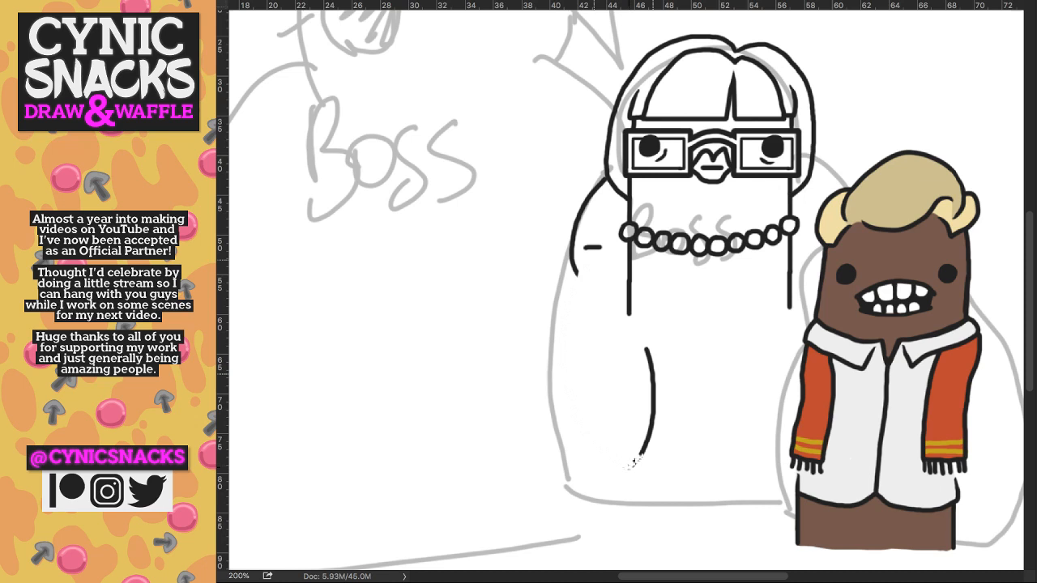
{"action": "left_click_drag", "start_coordinate": [632, 465], "coordinate": [590, 263]}
{"action": "left_click_drag", "start_coordinate": [609, 300], "coordinate": [645, 348]}
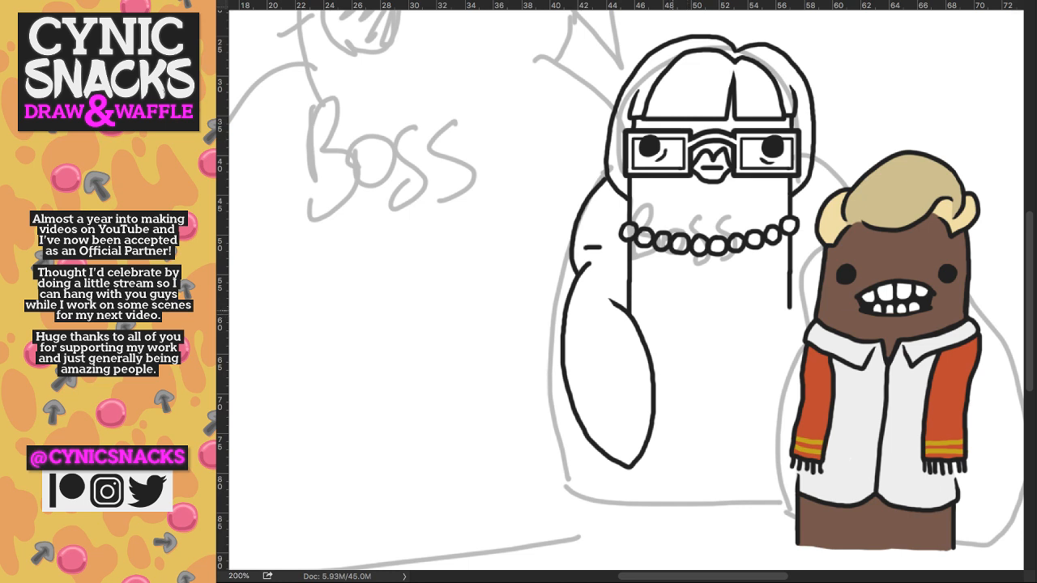
- Draw a curved neckline beneath the necklace between the body sides, with a small forked crease at its centre
{"action": "mouse_move", "coordinate": [631, 278]}
{"action": "left_mouse_down"}
{"action": "mouse_move", "coordinate": [686, 289]}
{"action": "mouse_move", "coordinate": [780, 267]}
{"action": "left_mouse_up"}
{"action": "mouse_move", "coordinate": [702, 260]}
{"action": "left_mouse_down"}
{"action": "mouse_move", "coordinate": [714, 262]}
{"action": "mouse_move", "coordinate": [699, 264]}
{"action": "mouse_move", "coordinate": [720, 280]}
{"action": "mouse_move", "coordinate": [705, 282]}
{"action": "mouse_move", "coordinate": [704, 269]}
{"action": "mouse_move", "coordinate": [712, 277]}
{"action": "left_mouse_up"}
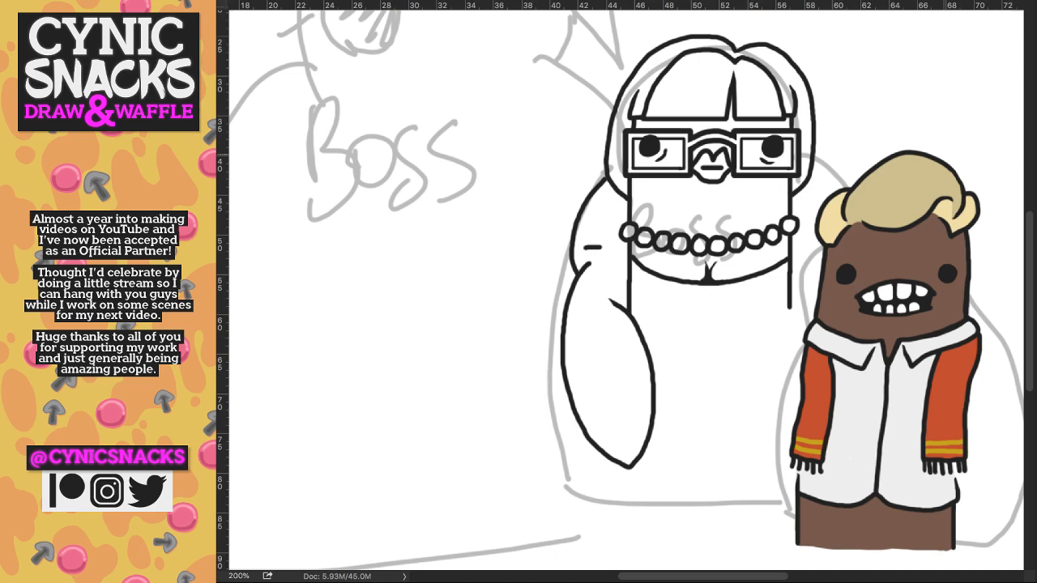
{"action": "key", "text": "ctrl+plus"}
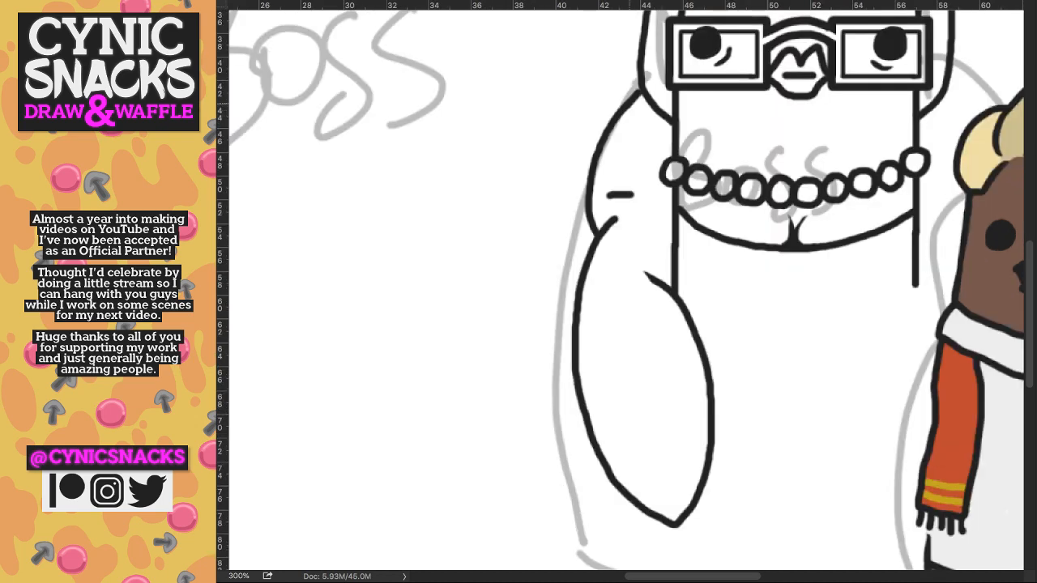
- Draw the lumpy outer coat outline behind the left-hand sleeve, from the shoulder around to the sleeve tip, with a fold line inside
{"action": "mouse_move", "coordinate": [620, 105]}
{"action": "left_mouse_down"}
{"action": "mouse_move", "coordinate": [559, 185]}
{"action": "mouse_move", "coordinate": [532, 308]}
{"action": "mouse_move", "coordinate": [554, 362]}
{"action": "left_mouse_up"}
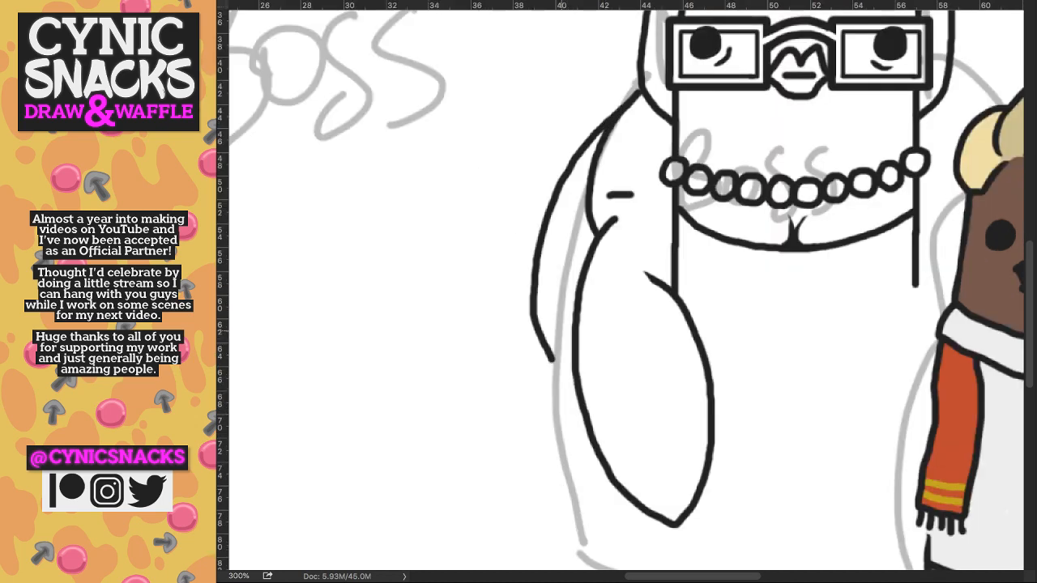
{"action": "mouse_move", "coordinate": [563, 301]}
{"action": "left_mouse_down"}
{"action": "mouse_move", "coordinate": [540, 398]}
{"action": "mouse_move", "coordinate": [681, 264]}
{"action": "left_mouse_up"}
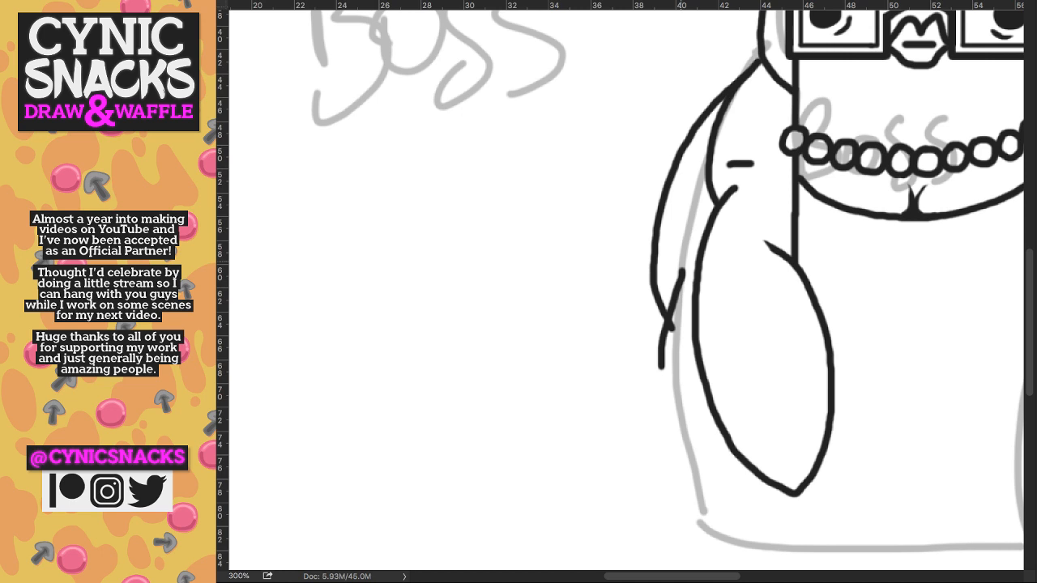
{"action": "key", "text": "ctrl+z"}
{"action": "scroll", "coordinate": [624, 292], "scroll_direction": "down", "scroll_amount": 3}
{"action": "scroll", "coordinate": [624, 292], "scroll_direction": "left", "scroll_amount": 2}
{"action": "mouse_move", "coordinate": [688, 237]}
{"action": "left_mouse_down"}
{"action": "mouse_move", "coordinate": [669, 375]}
{"action": "mouse_move", "coordinate": [818, 435]}
{"action": "left_mouse_up"}
{"action": "scroll", "coordinate": [623, 291], "scroll_direction": "right", "scroll_amount": 3}
{"action": "scroll", "coordinate": [624, 292], "scroll_direction": "down", "scroll_amount": 1}
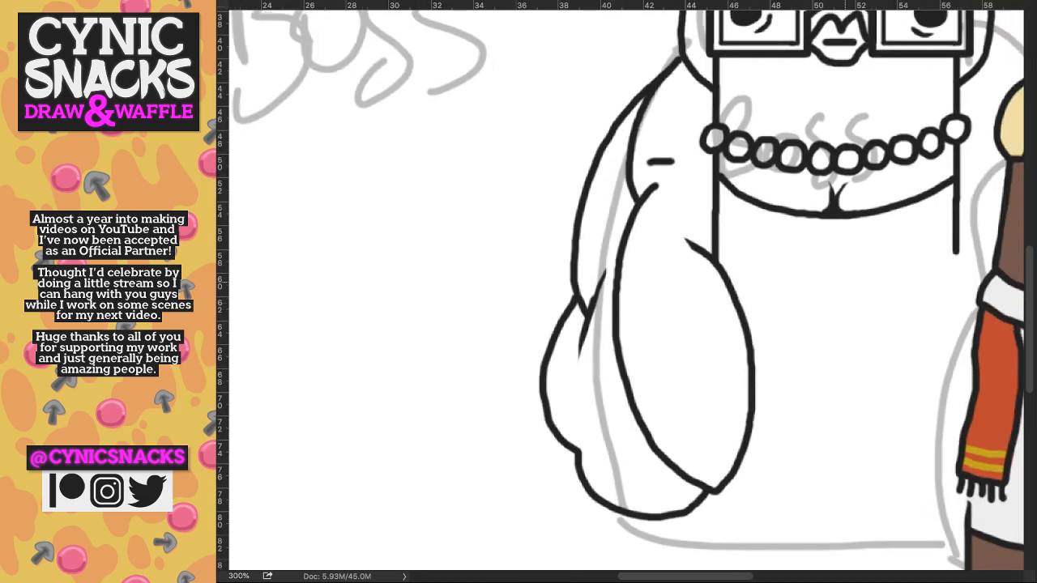
- Draw a small pointed crease centred below the neckline, with its two ends curving outwards symmetrically
{"action": "mouse_move", "coordinate": [775, 236]}
{"action": "left_mouse_down"}
{"action": "mouse_move", "coordinate": [828, 201]}
{"action": "mouse_move", "coordinate": [867, 235]}
{"action": "mouse_move", "coordinate": [828, 200]}
{"action": "mouse_move", "coordinate": [774, 233]}
{"action": "left_mouse_up"}
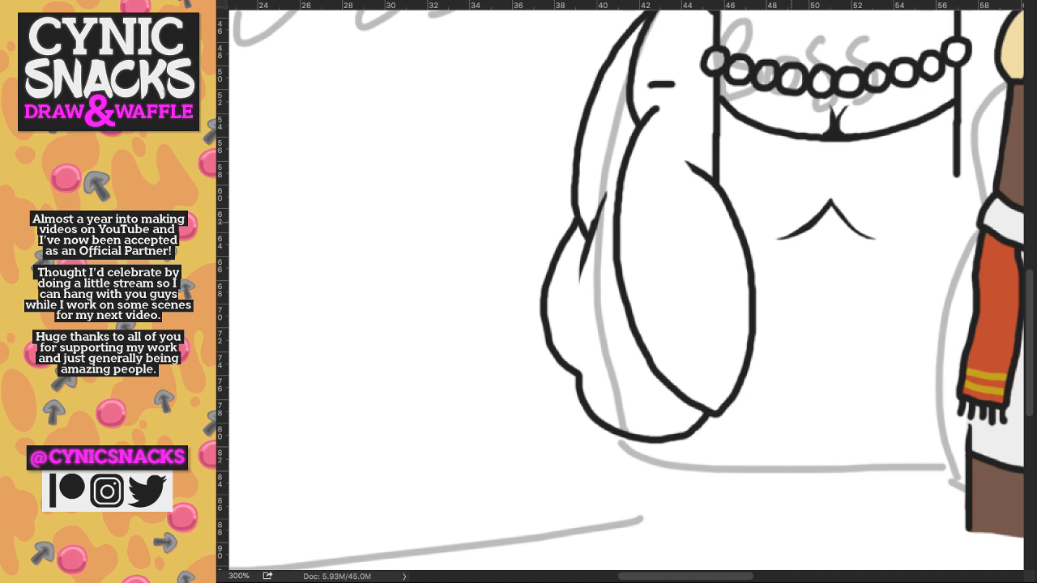
{"action": "mouse_move", "coordinate": [813, 207]}
{"action": "left_mouse_down"}
{"action": "mouse_move", "coordinate": [778, 229]}
{"action": "mouse_move", "coordinate": [792, 224]}
{"action": "left_mouse_up"}
{"action": "left_click_drag", "start_coordinate": [830, 200], "coordinate": [871, 239]}
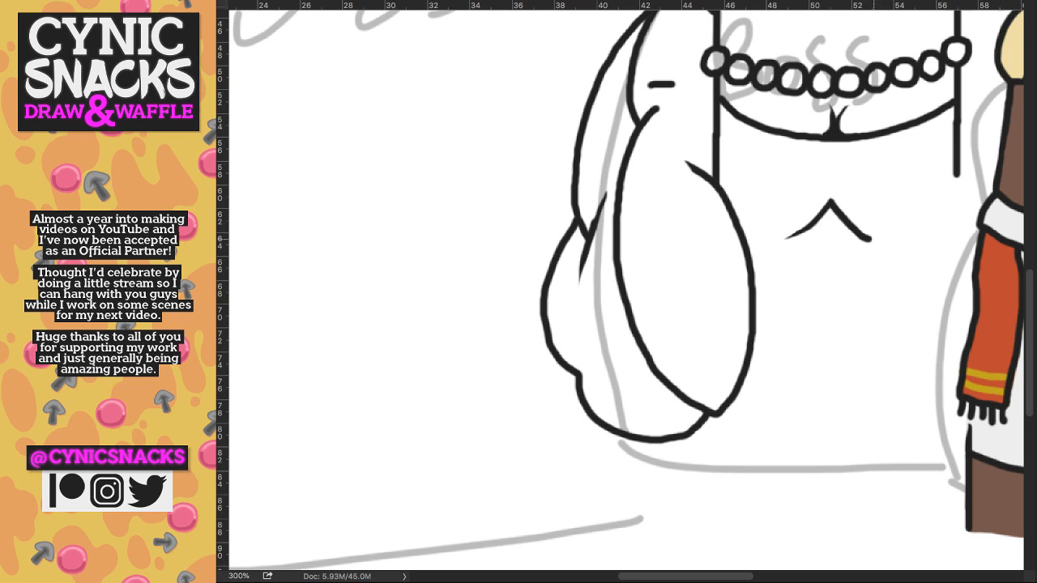
{"action": "left_click_drag", "start_coordinate": [831, 200], "coordinate": [896, 236]}
{"action": "left_click_drag", "start_coordinate": [899, 242], "coordinate": [849, 238]}
{"action": "mouse_move", "coordinate": [828, 202]}
{"action": "left_mouse_down"}
{"action": "mouse_move", "coordinate": [802, 227]}
{"action": "mouse_move", "coordinate": [765, 234]}
{"action": "mouse_move", "coordinate": [828, 195]}
{"action": "left_mouse_up"}
{"action": "left_click_drag", "start_coordinate": [783, 246], "coordinate": [802, 244]}
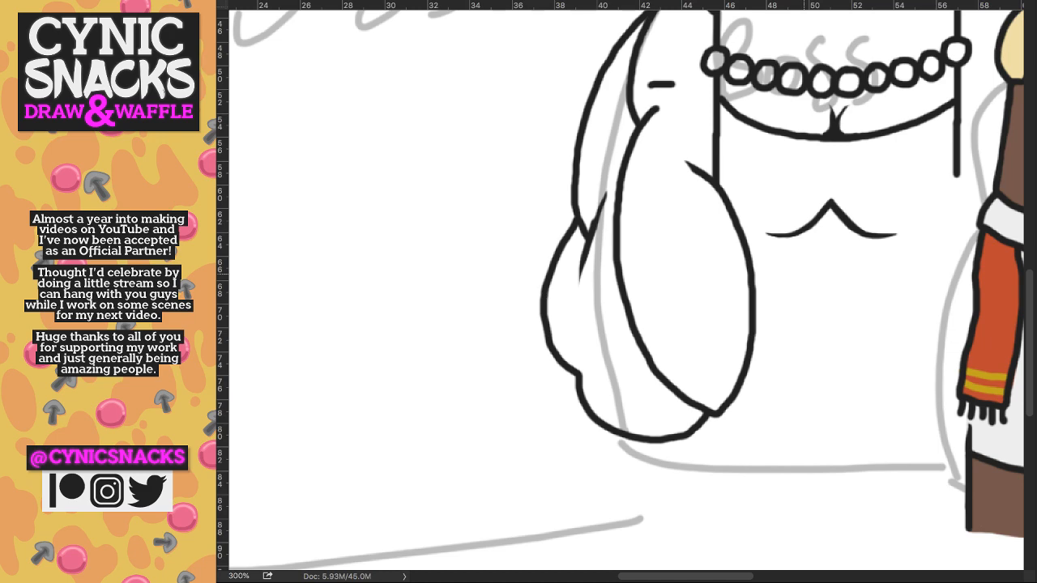
- Hide the grey rough sketch of the bosses, leaving only the inked and coloured artwork
{"action": "key", "text": "super+minus"}
{"action": "key", "text": "super+minus"}
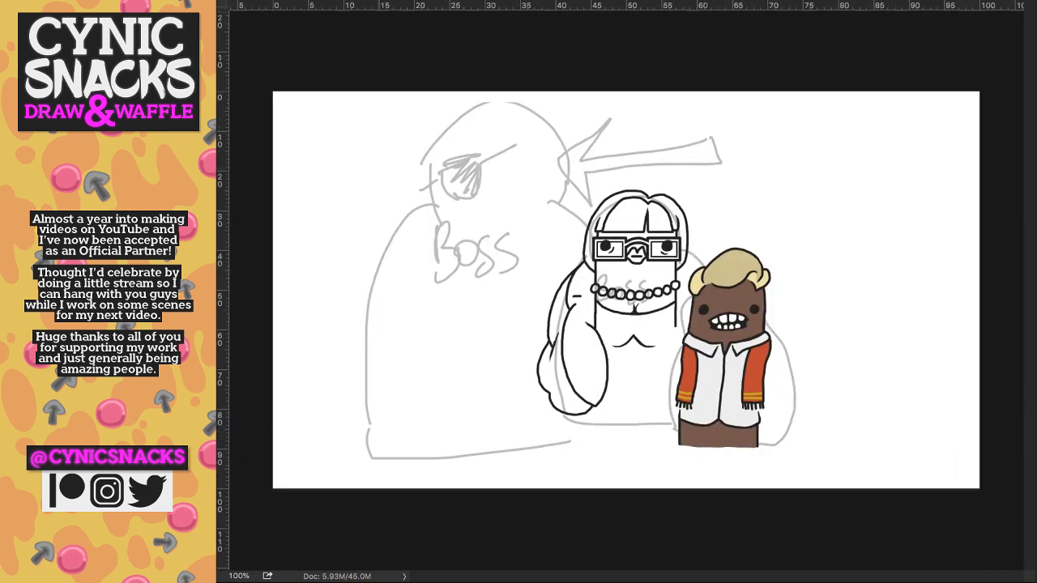
{"action": "key", "text": "super+comma"}
{"action": "key", "text": "super+comma"}
{"action": "key", "text": "super+comma"}
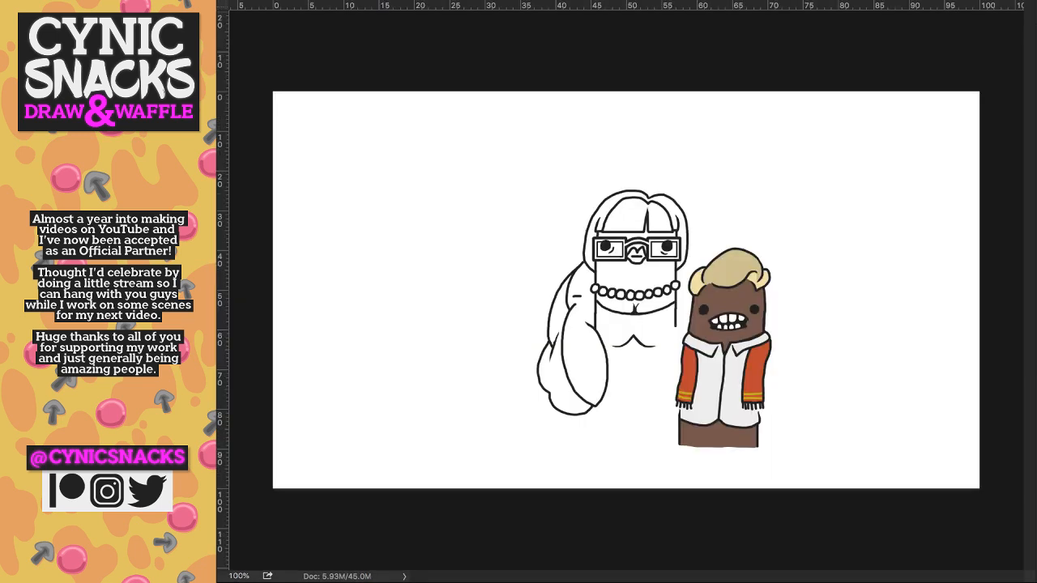
- Move the middle boss's line art up and slightly left, away from the smallest boss
{"action": "left_click_drag", "start_coordinate": [615, 296], "coordinate": [605, 284]}
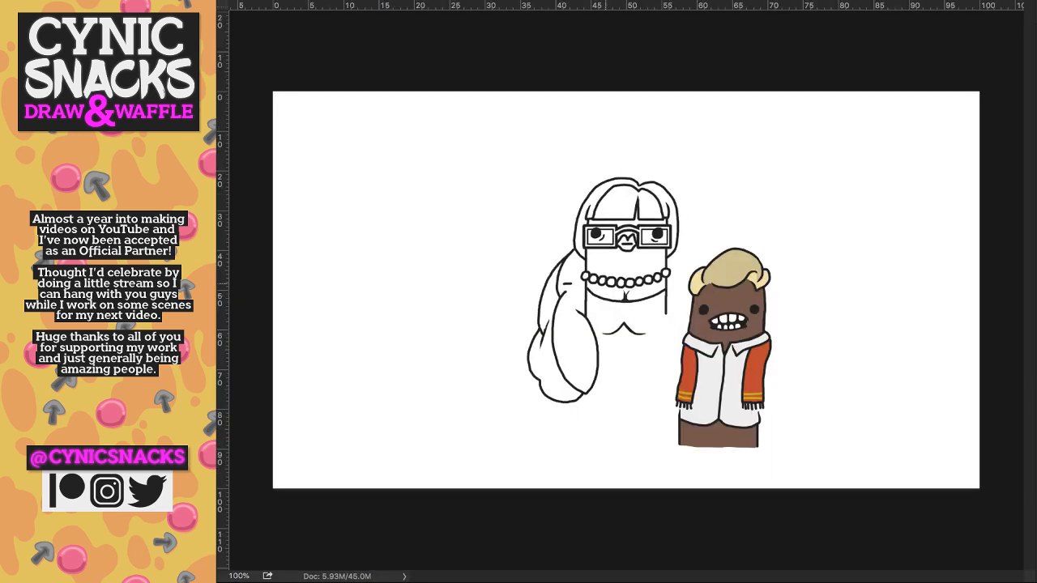
{"action": "left_click_drag", "start_coordinate": [628, 291], "coordinate": [582, 267]}
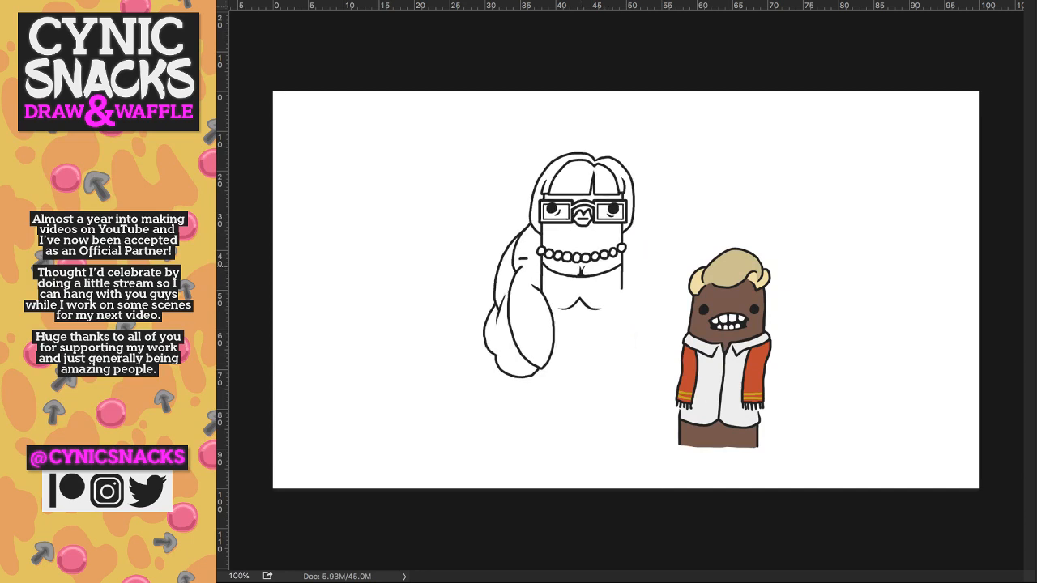
{"action": "left_click_drag", "start_coordinate": [639, 252], "coordinate": [616, 247]}
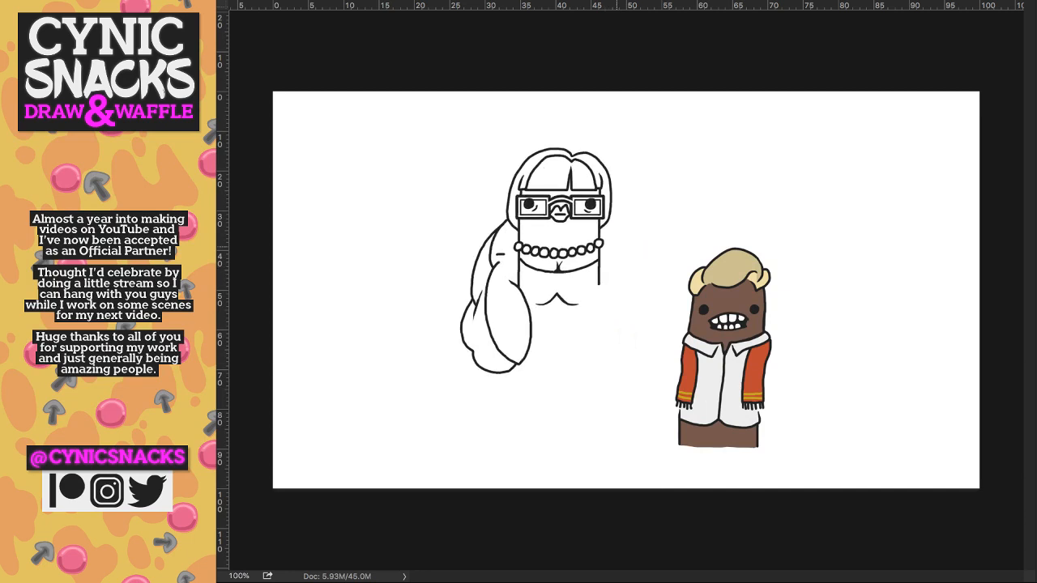
{"action": "left_click_drag", "start_coordinate": [471, 213], "coordinate": [443, 251]}
{"action": "left_click_drag", "start_coordinate": [559, 259], "coordinate": [608, 254]}
- Duplicate the left-hand sleeve and coat, flip the copy horizontally, and erase the stray necklace and neckline pieces from it
{"action": "left_click_drag", "start_coordinate": [559, 213], "coordinate": [582, 243]}
{"action": "key", "text": "super+j"}
{"action": "left_click_drag", "start_coordinate": [561, 306], "coordinate": [475, 332]}
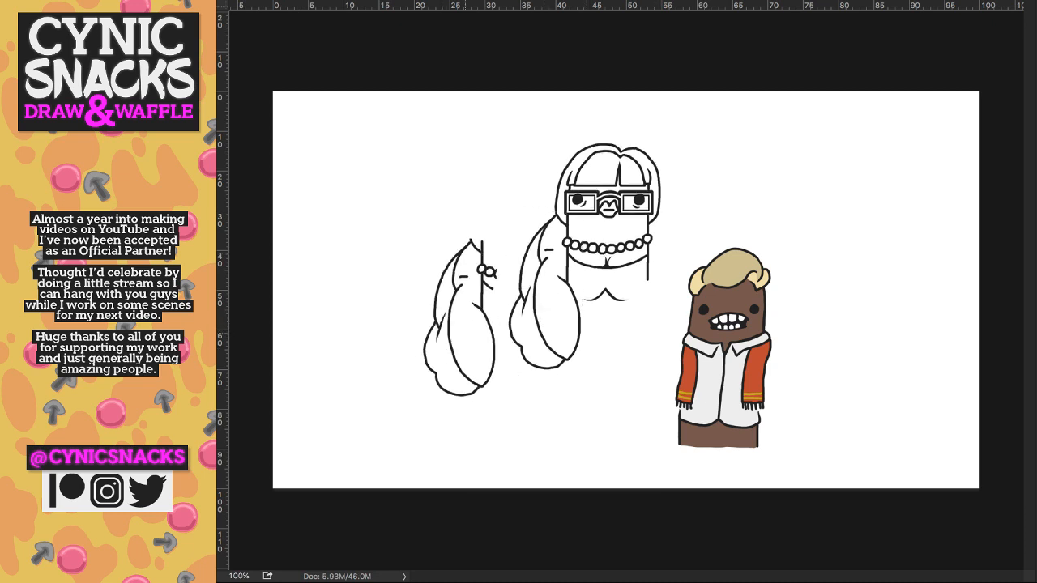
{"action": "key", "text": "super+t"}
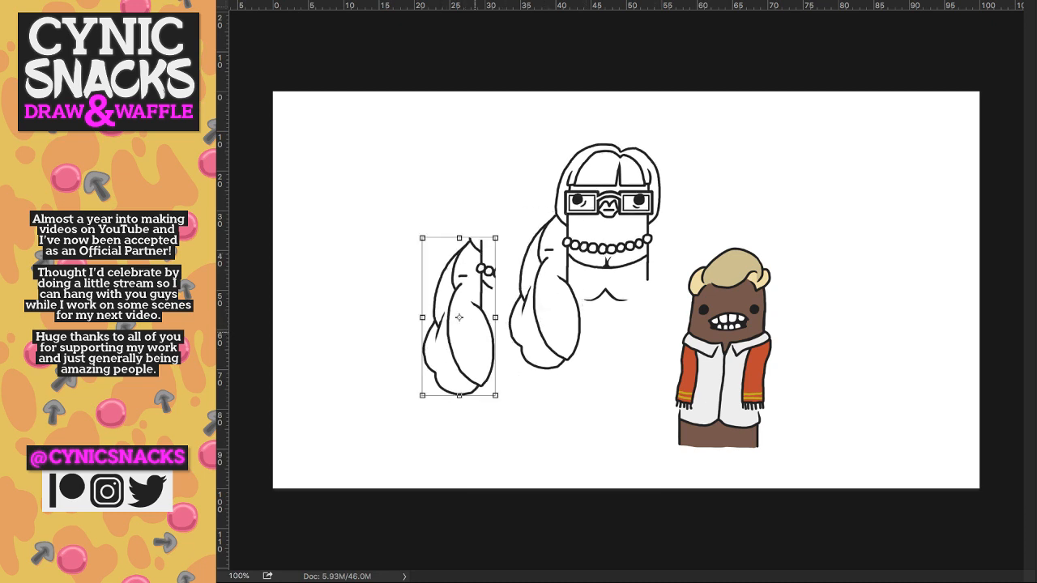
{"action": "key", "text": "Return"}
{"action": "mouse_move", "coordinate": [424, 264]}
{"action": "left_mouse_down"}
{"action": "mouse_move", "coordinate": [430, 285]}
{"action": "mouse_move", "coordinate": [459, 277]}
{"action": "mouse_move", "coordinate": [431, 265]}
{"action": "mouse_move", "coordinate": [446, 243]}
{"action": "left_mouse_up"}
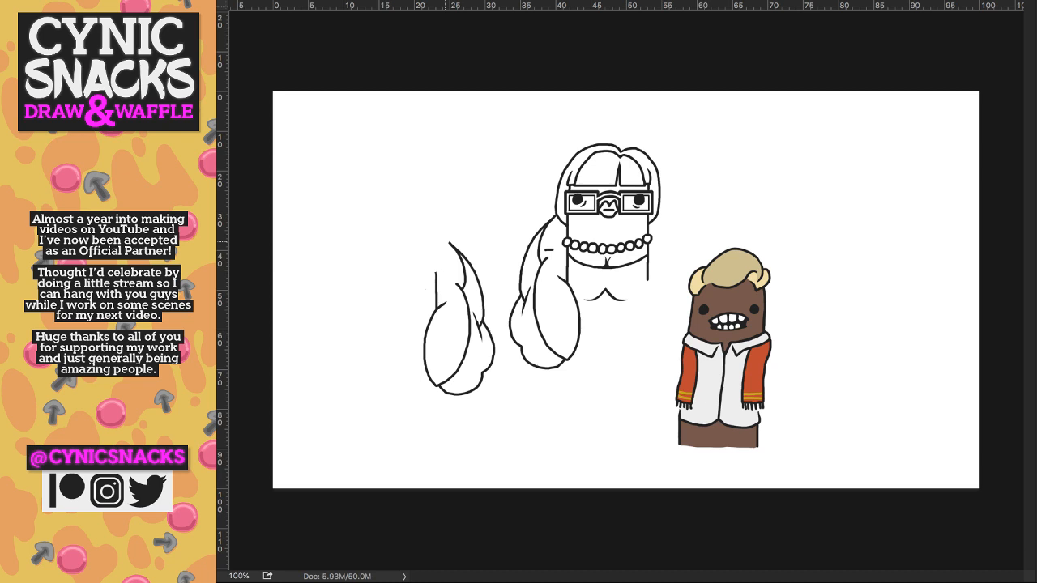
- Place the mirrored sleeve and coat on the middle boss's right-hand side and nudge them up level with the other side
{"action": "left_click_drag", "start_coordinate": [476, 302], "coordinate": [682, 273]}
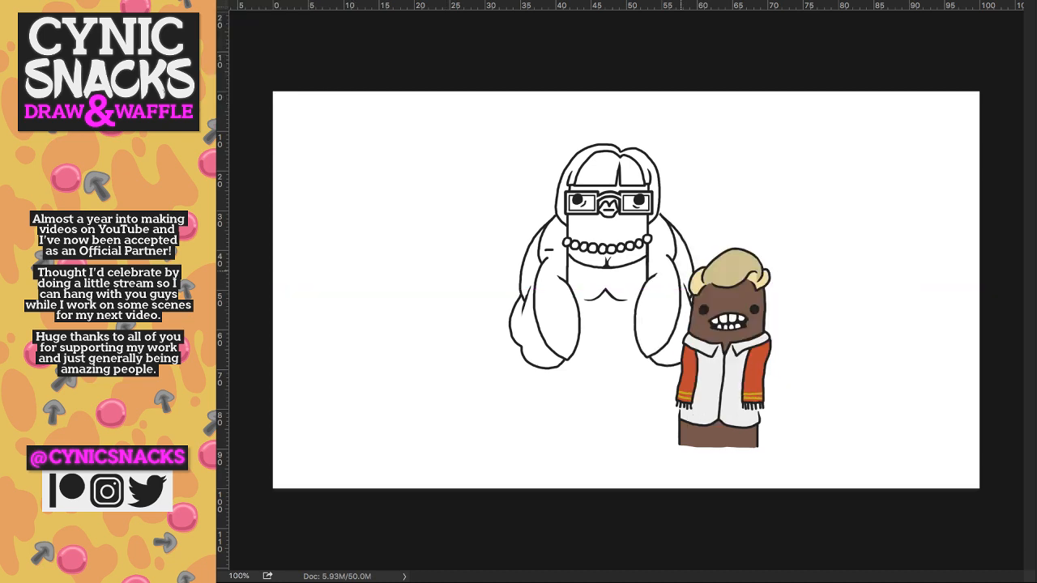
{"action": "key", "text": "Up"}
{"action": "key", "text": "Up"}
{"action": "key", "text": "Up"}
{"action": "key", "text": "Up"}
{"action": "key", "text": "Up"}
{"action": "key", "text": "Up"}
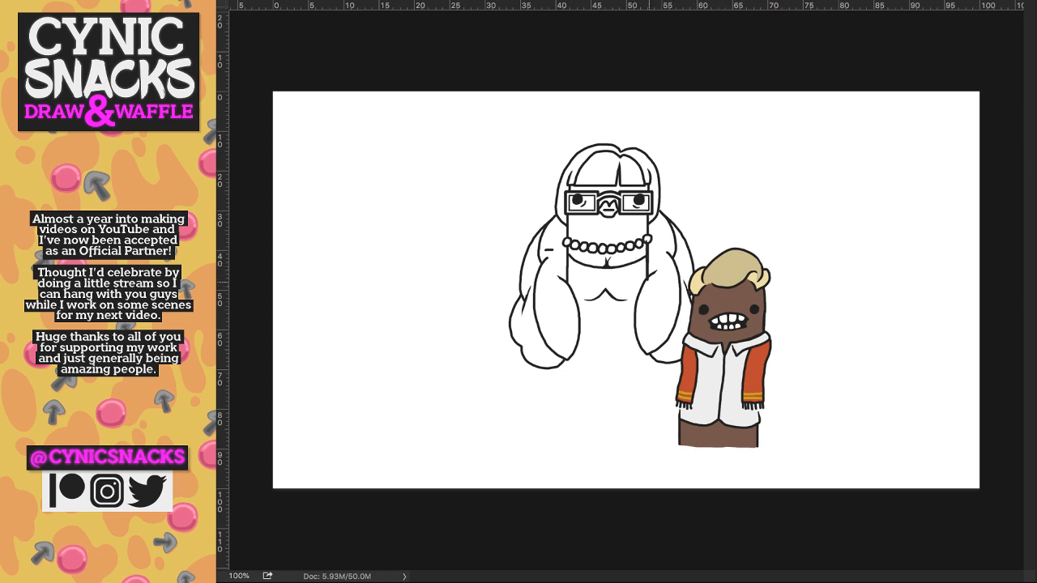
- Fine-tune the mirrored sleeve's position so its upper edge meets the lower end of the right-hand body side
{"action": "key", "text": "super+minus"}
{"action": "key", "text": "super+plus"}
{"action": "key", "text": "super+plus"}
{"action": "key", "text": "super+plus"}
{"action": "key", "text": "super+plus"}
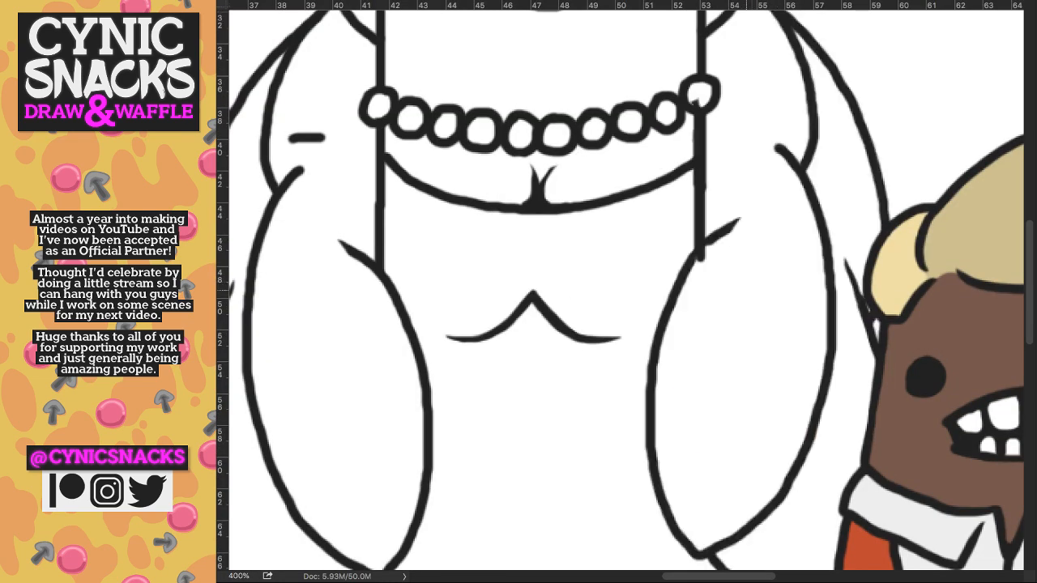
{"action": "left_click_drag", "start_coordinate": [750, 290], "coordinate": [708, 372]}
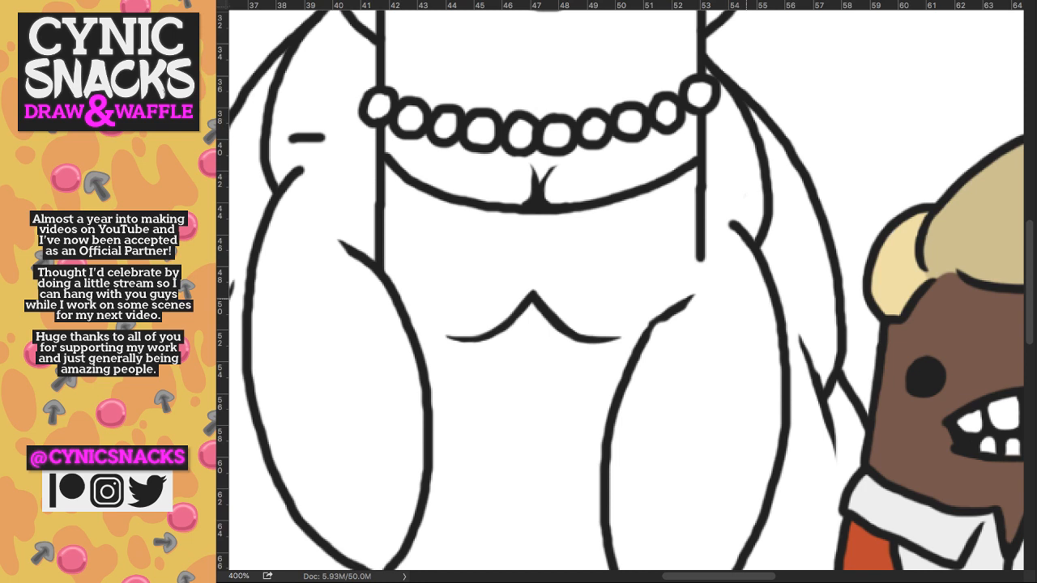
{"action": "left_click_drag", "start_coordinate": [746, 303], "coordinate": [791, 238]}
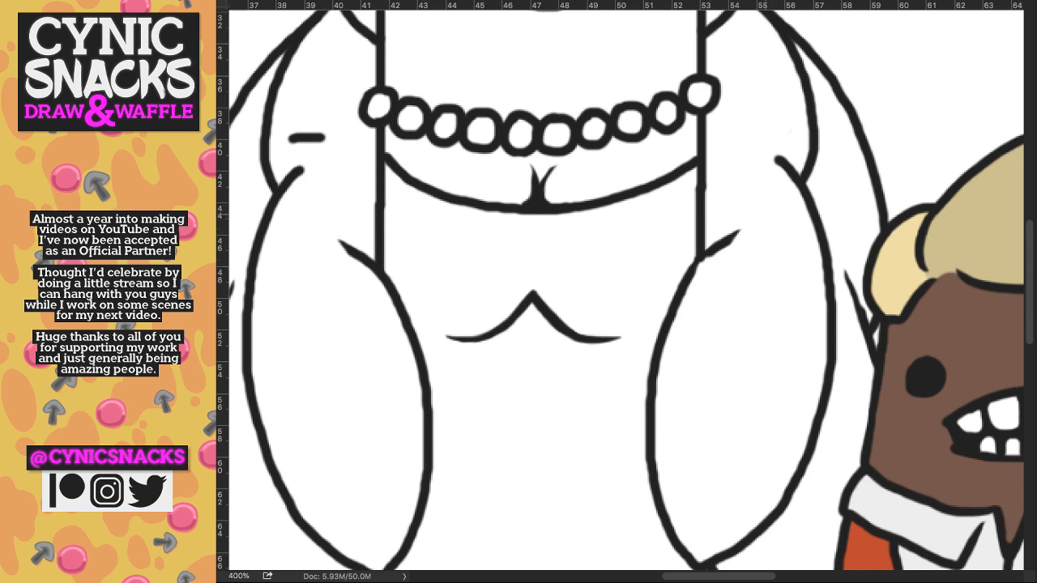
{"action": "left_click_drag", "start_coordinate": [698, 269], "coordinate": [718, 254]}
{"action": "key", "text": "e"}
{"action": "key", "text": "ctrl+minus"}
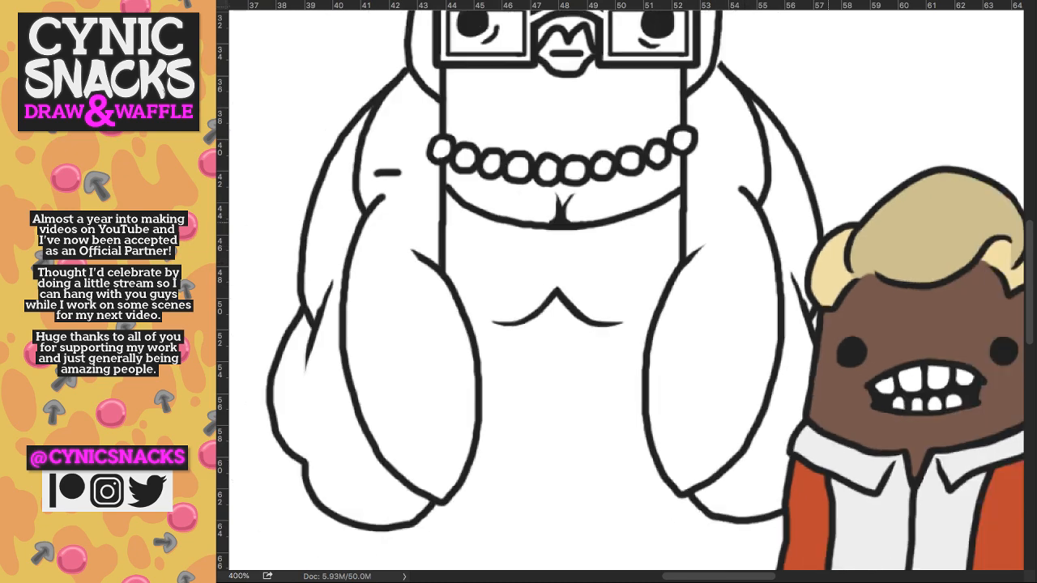
{"action": "key", "text": "ctrl+minus"}
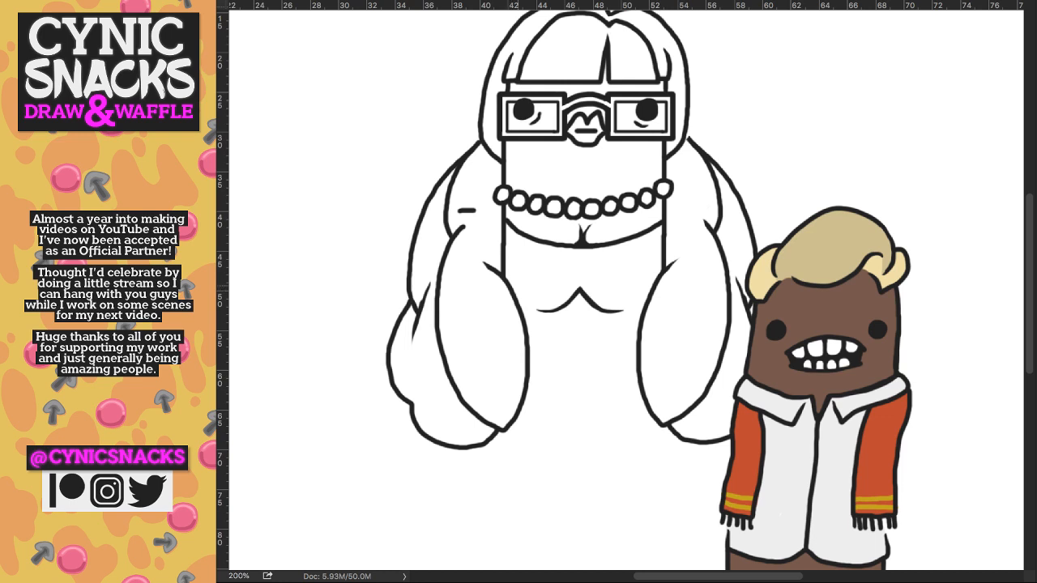
{"action": "key", "text": "Tab"}
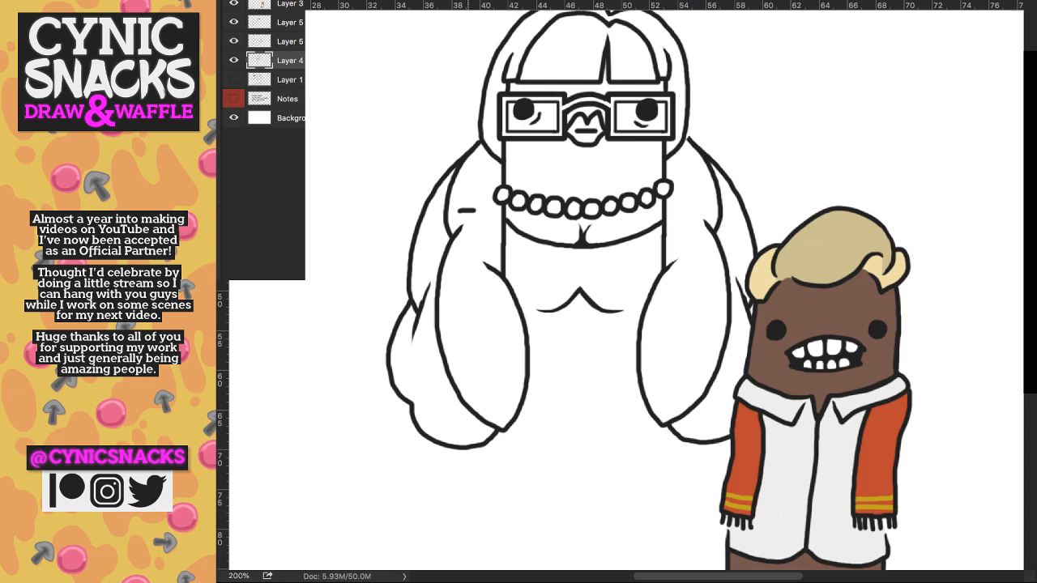
{"action": "key", "text": "Tab"}
{"action": "key", "text": "Delete"}
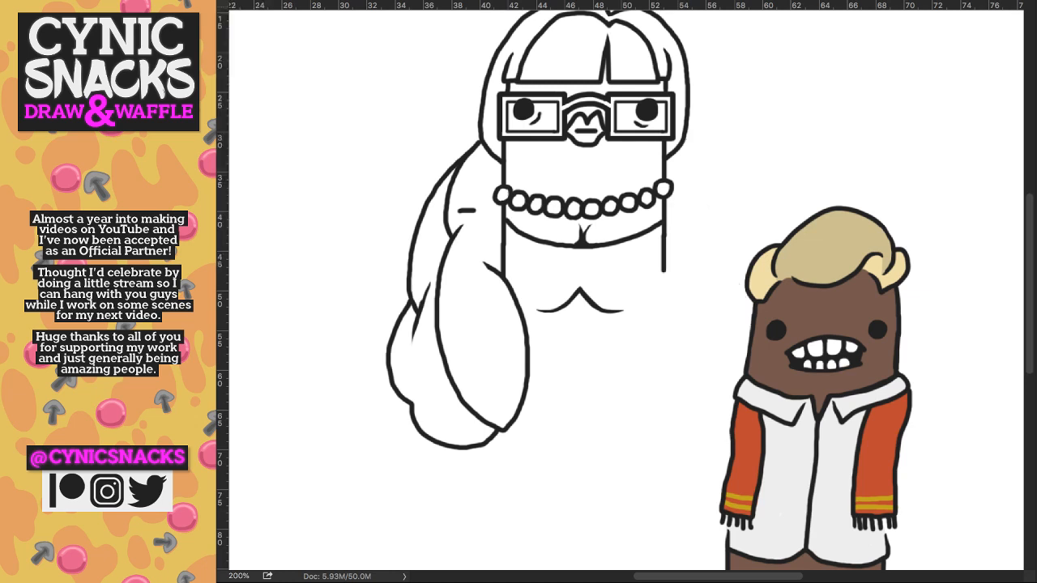
{"action": "key", "text": "ctrl+z"}
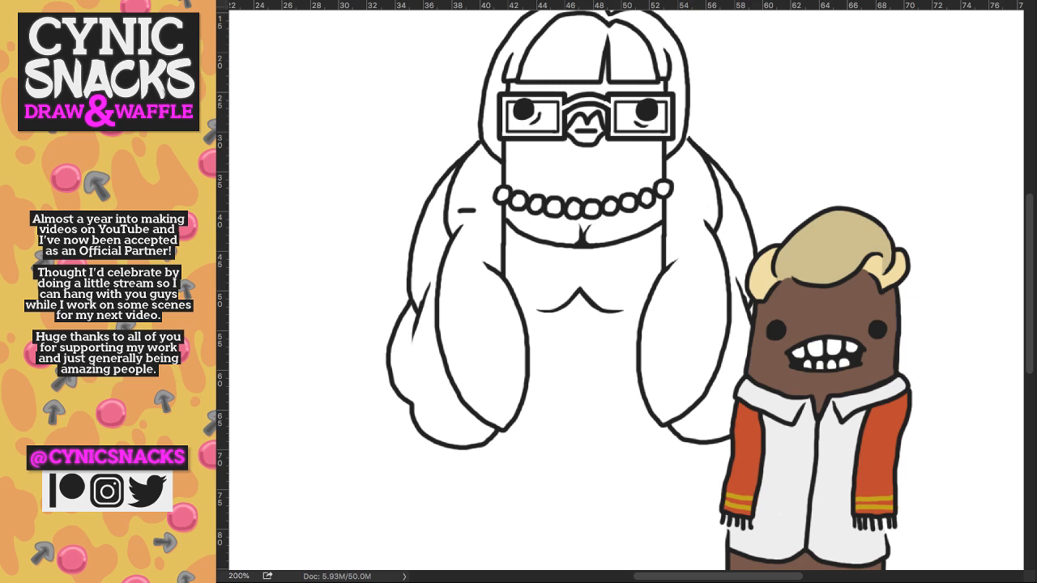
- Nudge the mirrored sleeve and coat slightly up and inwards against the hair and body side
{"action": "left_click_drag", "start_coordinate": [689, 324], "coordinate": [685, 320]}
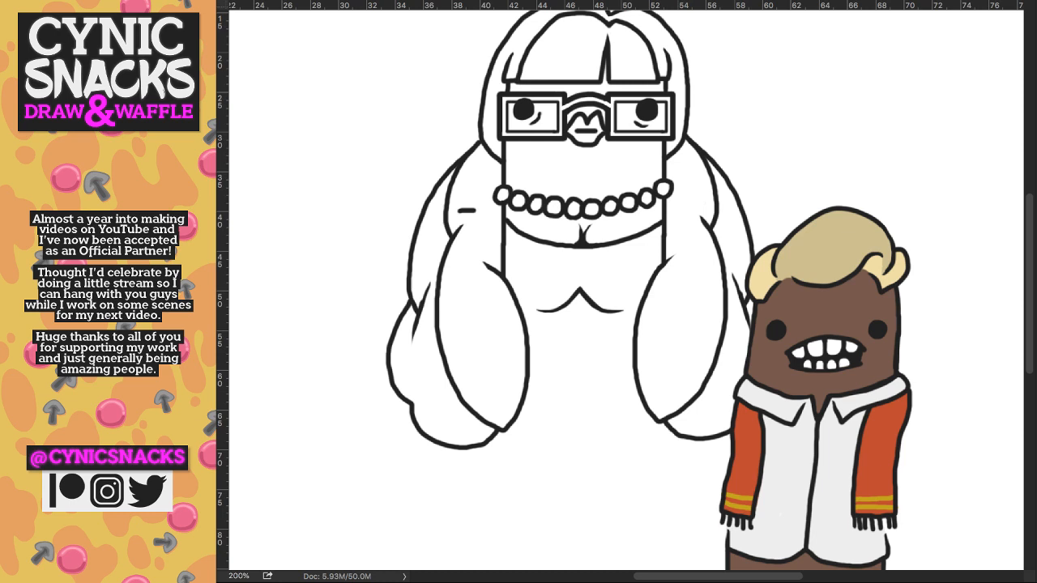
{"action": "key", "text": "Delete"}
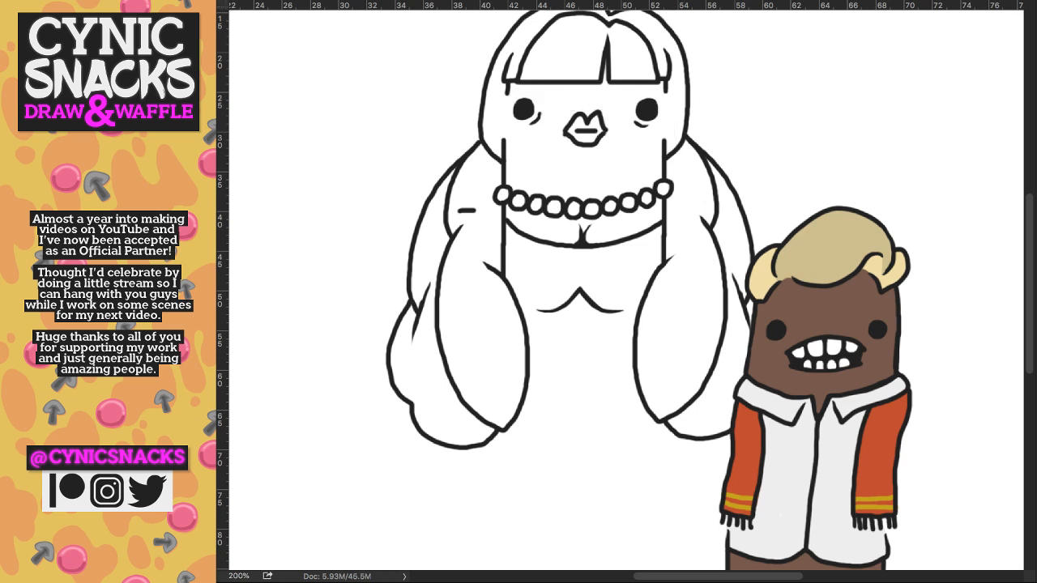
{"action": "key", "text": "ctrl+z"}
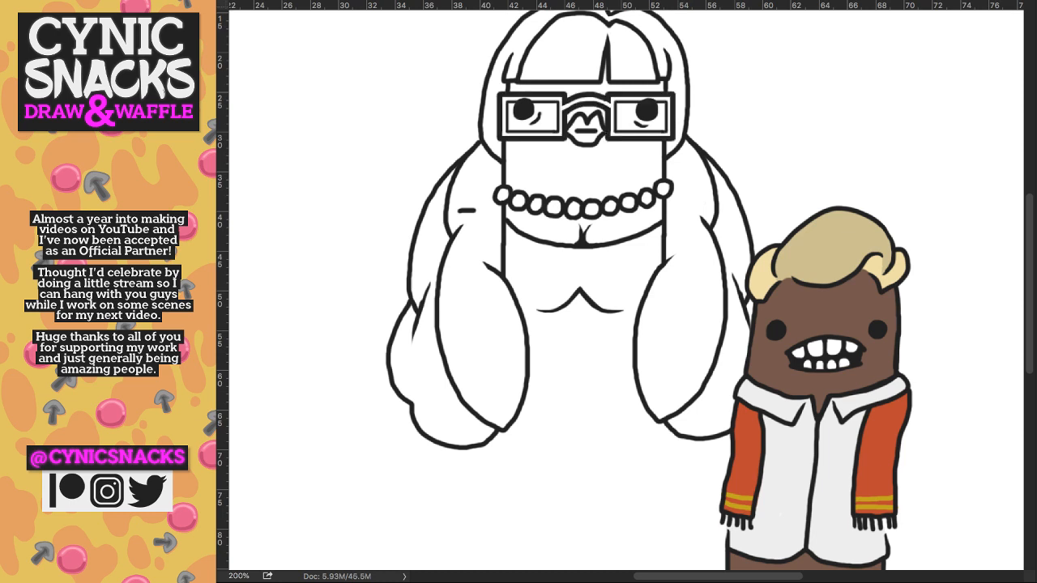
- Paint the middle boss's face and upper chest down to the neckline in greyish brown, beneath the line art
{"action": "left_click_drag", "start_coordinate": [805, 228], "coordinate": [881, 298]}
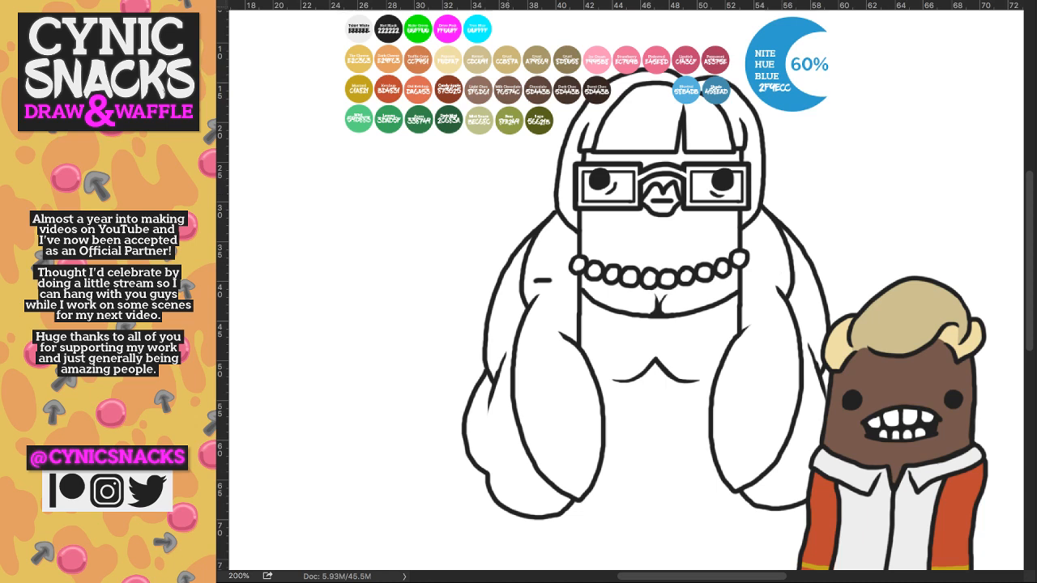
{"action": "left_click_drag", "start_coordinate": [619, 228], "coordinate": [613, 258]}
{"action": "mouse_move", "coordinate": [625, 245]}
{"action": "left_mouse_down"}
{"action": "mouse_move", "coordinate": [593, 198]}
{"action": "mouse_move", "coordinate": [595, 158]}
{"action": "mouse_move", "coordinate": [617, 188]}
{"action": "mouse_move", "coordinate": [677, 158]}
{"action": "mouse_move", "coordinate": [679, 117]}
{"action": "mouse_move", "coordinate": [704, 149]}
{"action": "mouse_move", "coordinate": [729, 155]}
{"action": "mouse_move", "coordinate": [721, 243]}
{"action": "left_mouse_up"}
{"action": "left_click_drag", "start_coordinate": [713, 174], "coordinate": [703, 235]}
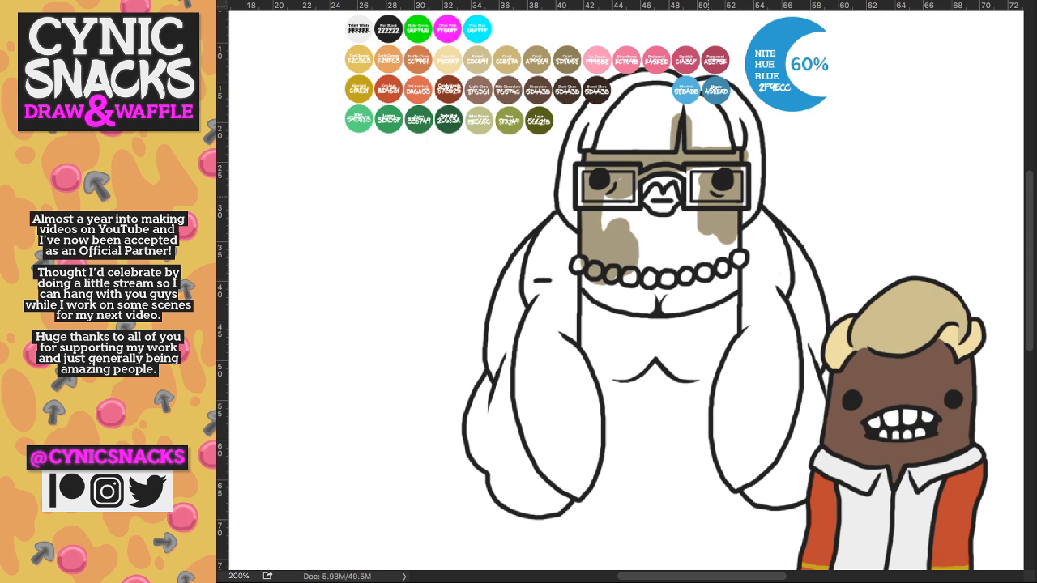
{"action": "mouse_move", "coordinate": [648, 198]}
{"action": "left_mouse_down"}
{"action": "mouse_move", "coordinate": [685, 243]}
{"action": "mouse_move", "coordinate": [665, 267]}
{"action": "mouse_move", "coordinate": [603, 290]}
{"action": "mouse_move", "coordinate": [704, 309]}
{"action": "mouse_move", "coordinate": [733, 269]}
{"action": "mouse_move", "coordinate": [725, 239]}
{"action": "mouse_move", "coordinate": [698, 271]}
{"action": "mouse_move", "coordinate": [677, 257]}
{"action": "left_mouse_up"}
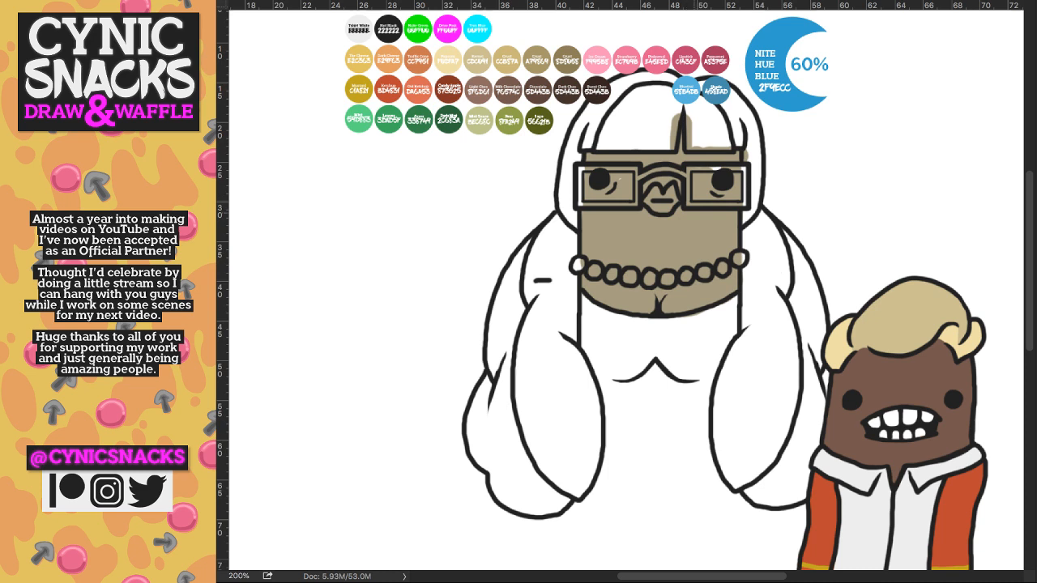
{"action": "left_click_drag", "start_coordinate": [711, 168], "coordinate": [719, 170]}
- Paint the left-hand outer coat and the upper part of the right-hand outer coat in reddish brown
{"action": "left_click_drag", "start_coordinate": [522, 235], "coordinate": [477, 454]}
{"action": "left_click_drag", "start_coordinate": [473, 410], "coordinate": [489, 470]}
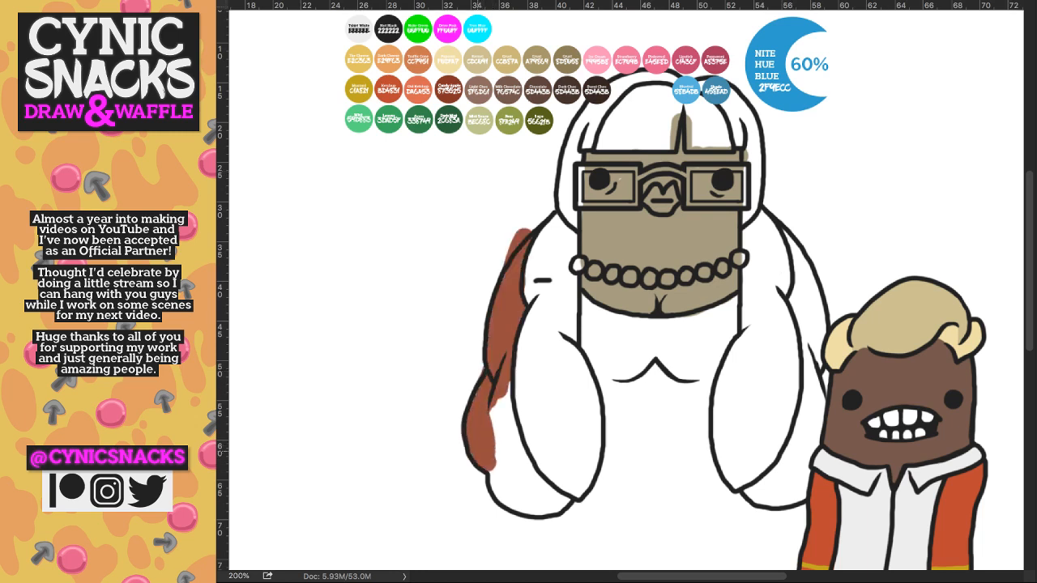
{"action": "mouse_move", "coordinate": [504, 401]}
{"action": "left_mouse_down"}
{"action": "mouse_move", "coordinate": [496, 470]}
{"action": "mouse_move", "coordinate": [510, 441]}
{"action": "mouse_move", "coordinate": [531, 482]}
{"action": "mouse_move", "coordinate": [498, 503]}
{"action": "mouse_move", "coordinate": [574, 506]}
{"action": "left_mouse_up"}
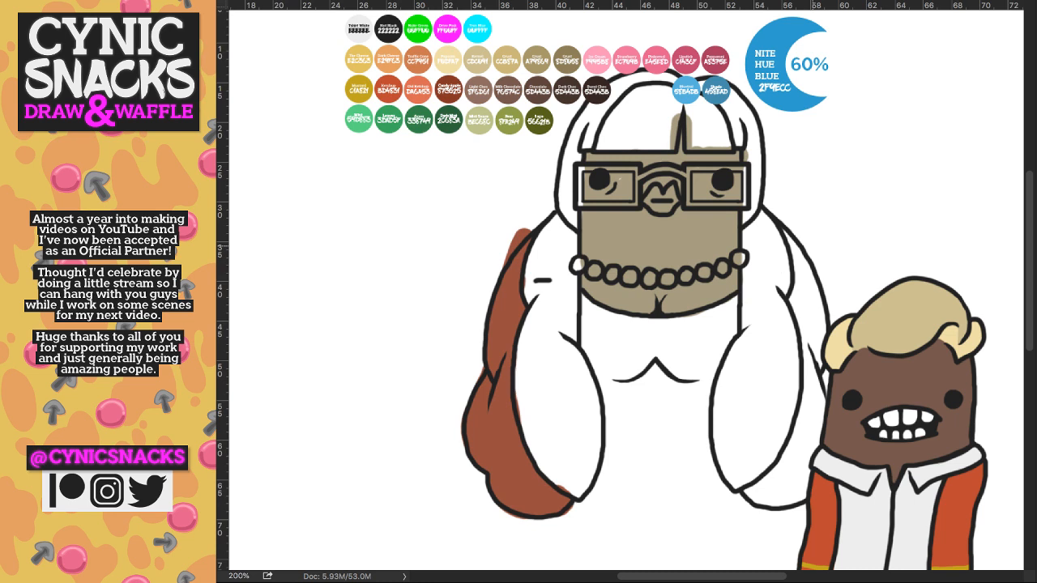
{"action": "left_click_drag", "start_coordinate": [784, 227], "coordinate": [814, 340]}
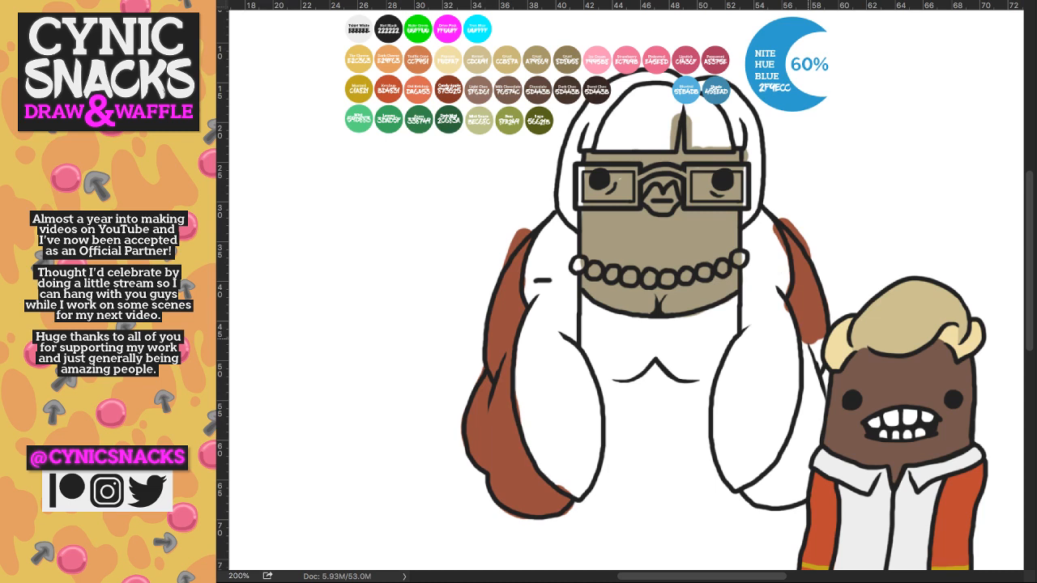
- Hide the smallest boss's colouring and line art to expose the middle boss's right-hand coat
{"action": "key", "text": "super+comma"}
{"action": "key", "text": "super+comma"}
{"action": "key", "text": "super+comma"}
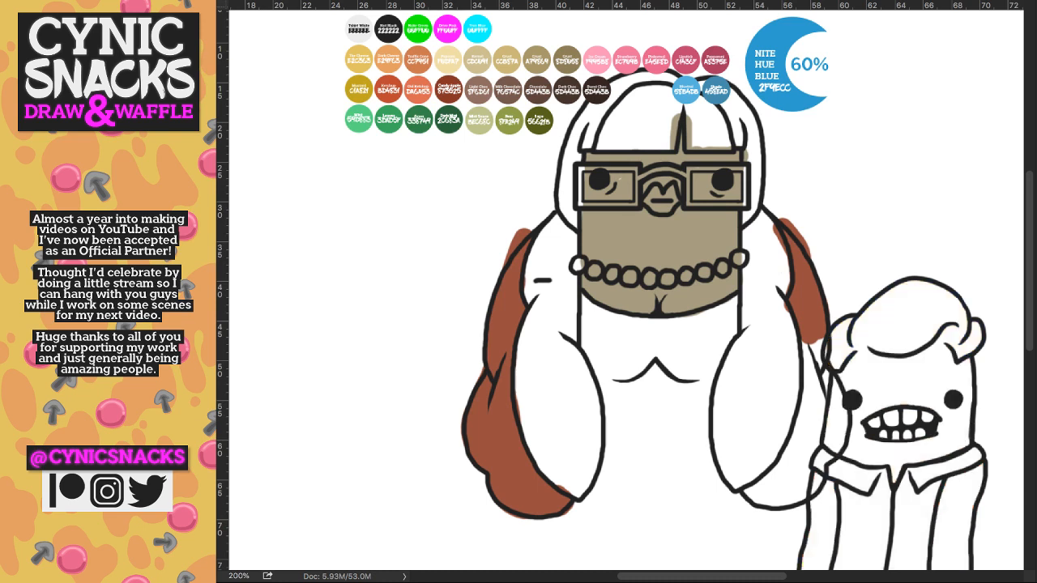
{"action": "key", "text": "super+comma"}
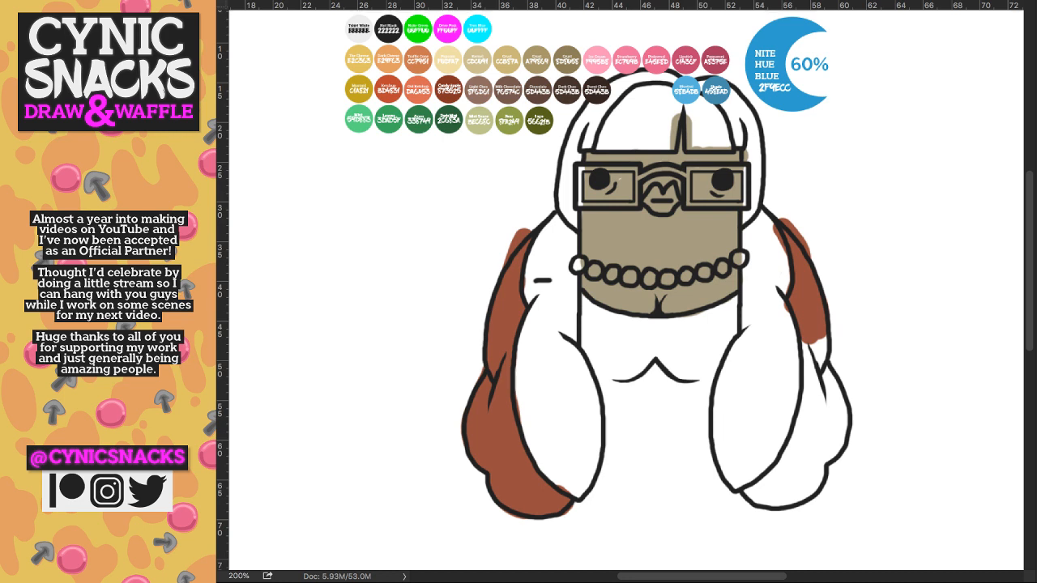
- Fill the rest of the middle boss's right-hand outer coat in reddish brown and erase the spill outside both coats' outlines
{"action": "left_click_drag", "start_coordinate": [808, 334], "coordinate": [833, 410]}
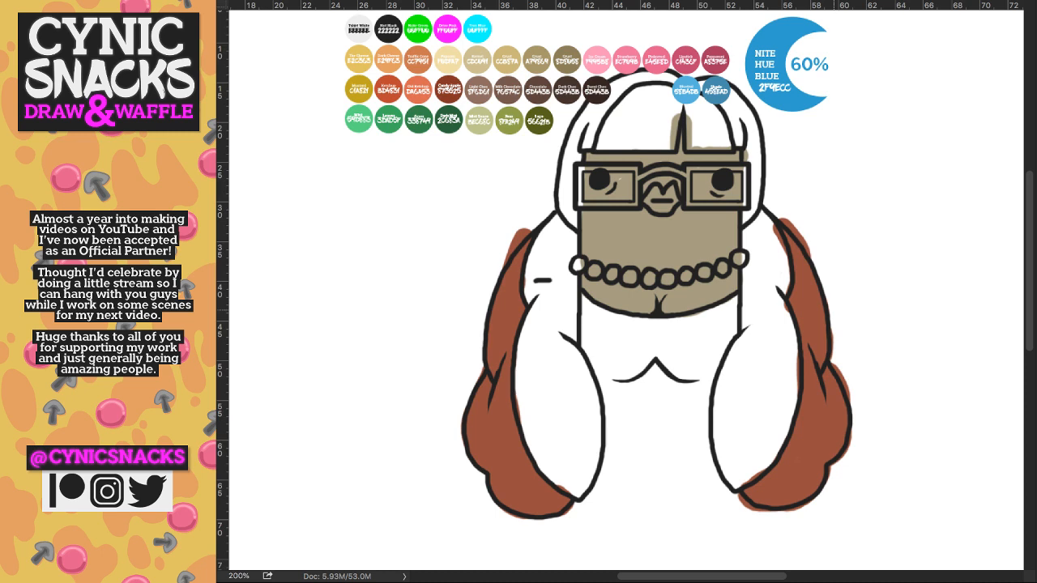
{"action": "mouse_move", "coordinate": [511, 246]}
{"action": "left_mouse_down"}
{"action": "mouse_move", "coordinate": [524, 227]}
{"action": "mouse_move", "coordinate": [501, 263]}
{"action": "left_mouse_up"}
{"action": "left_click_drag", "start_coordinate": [561, 481], "coordinate": [572, 488]}
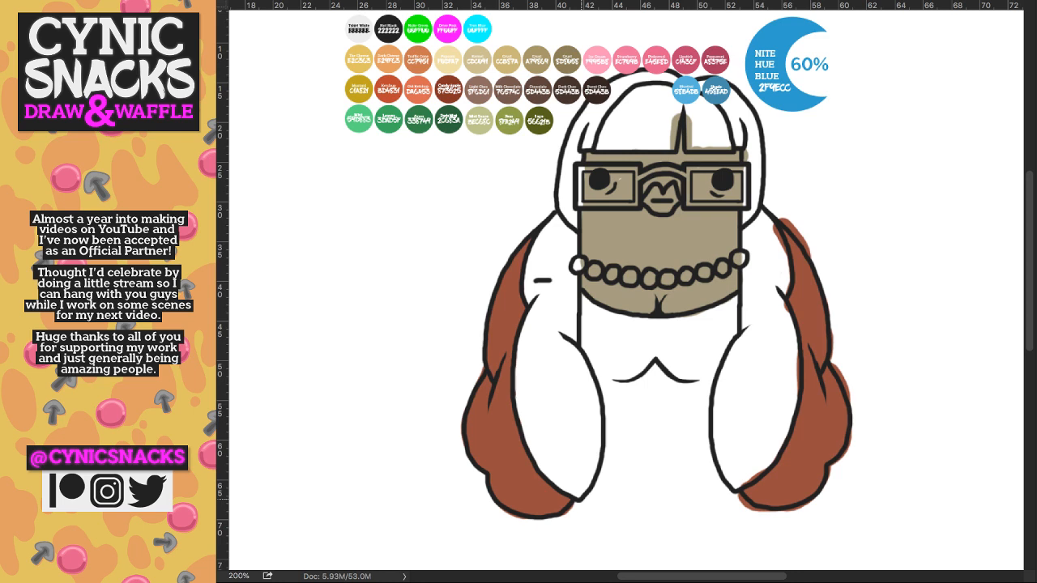
{"action": "left_click_drag", "start_coordinate": [576, 505], "coordinate": [566, 515]}
{"action": "left_click_drag", "start_coordinate": [772, 226], "coordinate": [783, 259]}
{"action": "left_click_drag", "start_coordinate": [785, 294], "coordinate": [786, 284]}
{"action": "mouse_move", "coordinate": [798, 229]}
{"action": "left_mouse_down"}
{"action": "mouse_move", "coordinate": [795, 220]}
{"action": "mouse_move", "coordinate": [810, 256]}
{"action": "left_mouse_up"}
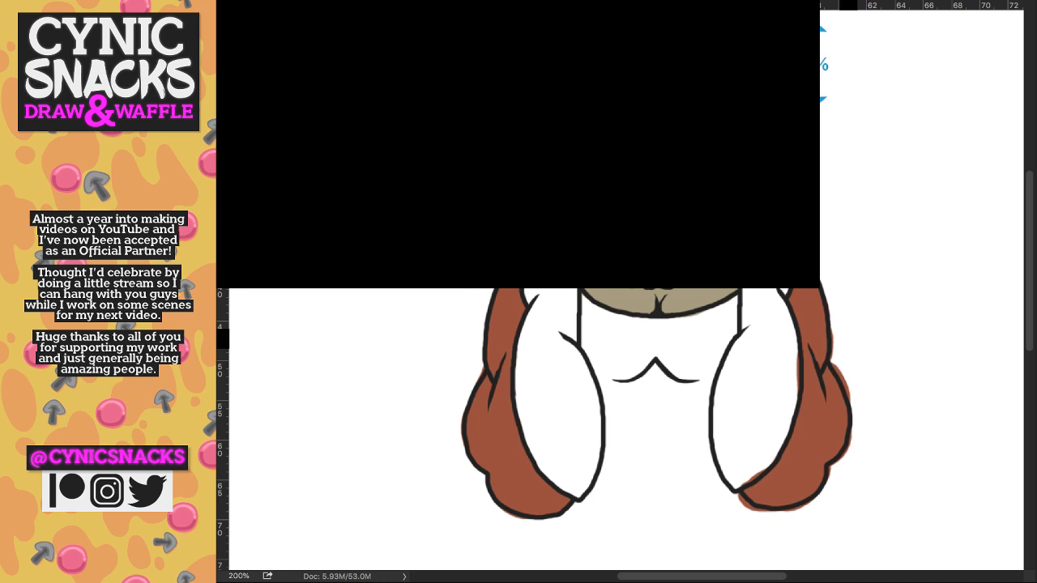
{"action": "left_click_drag", "start_coordinate": [838, 332], "coordinate": [852, 452]}
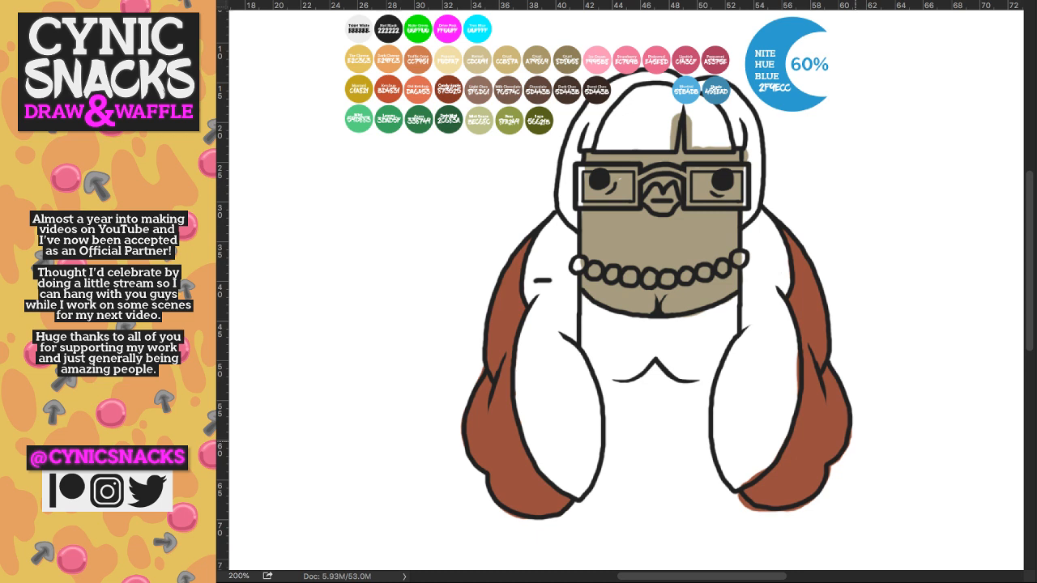
{"action": "left_click_drag", "start_coordinate": [855, 441], "coordinate": [738, 501]}
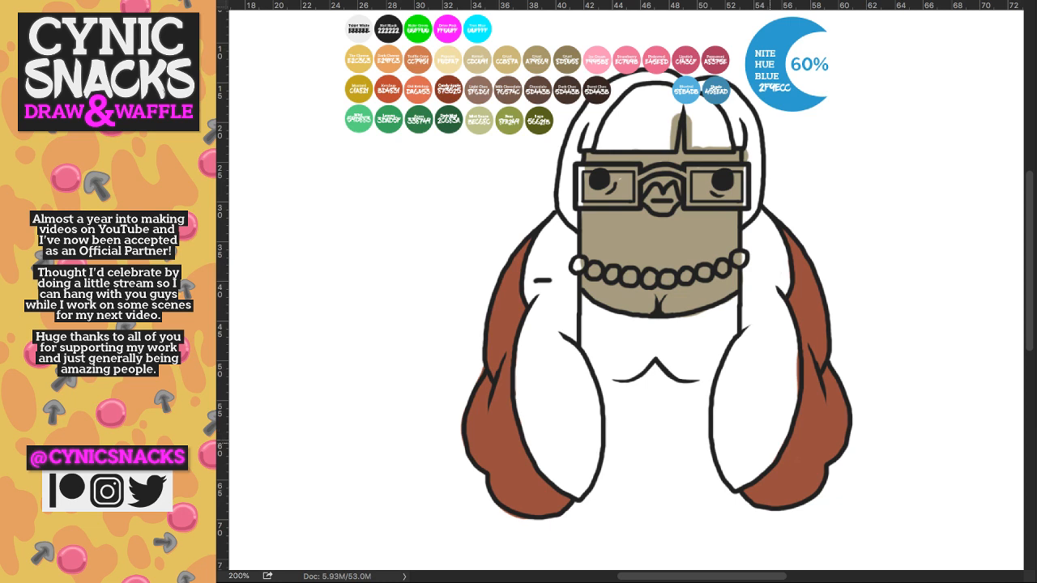
{"action": "mouse_move", "coordinate": [797, 392]}
{"action": "left_mouse_down"}
{"action": "mouse_move", "coordinate": [797, 368]}
{"action": "mouse_move", "coordinate": [798, 381]}
{"action": "left_mouse_up"}
{"action": "left_click_drag", "start_coordinate": [482, 367], "coordinate": [473, 385]}
- Paint the beads of the middle boss's necklace off-white
{"action": "left_click_drag", "start_coordinate": [593, 269], "coordinate": [687, 277]}
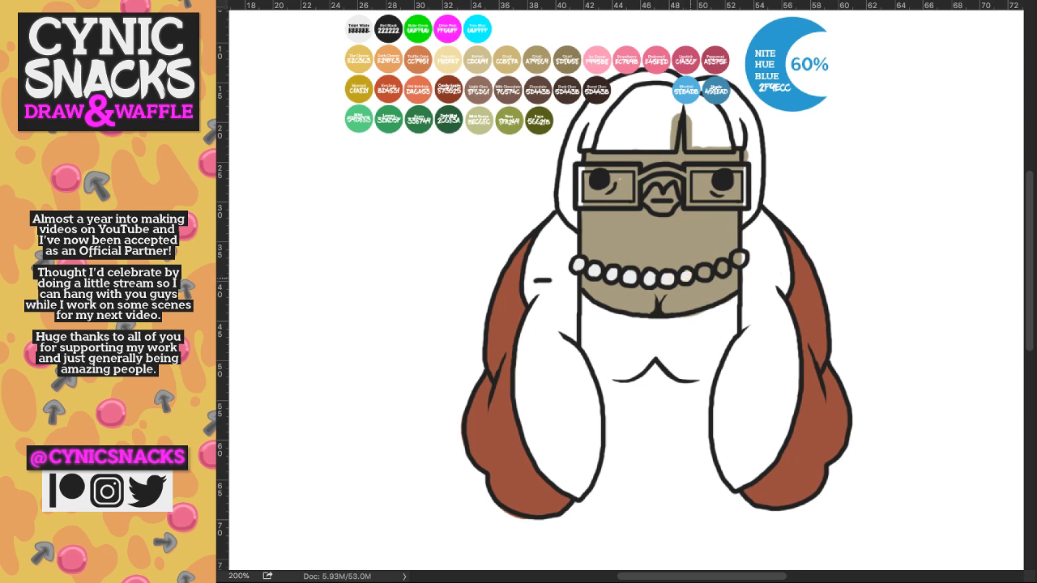
{"action": "left_click_drag", "start_coordinate": [698, 273], "coordinate": [723, 268]}
{"action": "key", "text": "ctrl+z"}
{"action": "key", "text": "ctrl+shift+z"}
- Paint the middle boss's right-hand shoulder in salmon pink, from the hair down past the necklace
{"action": "left_click_drag", "start_coordinate": [755, 268], "coordinate": [754, 303]}
{"action": "key", "text": "super+equal"}
{"action": "key", "text": "super+equal"}
{"action": "key", "text": "super+equal"}
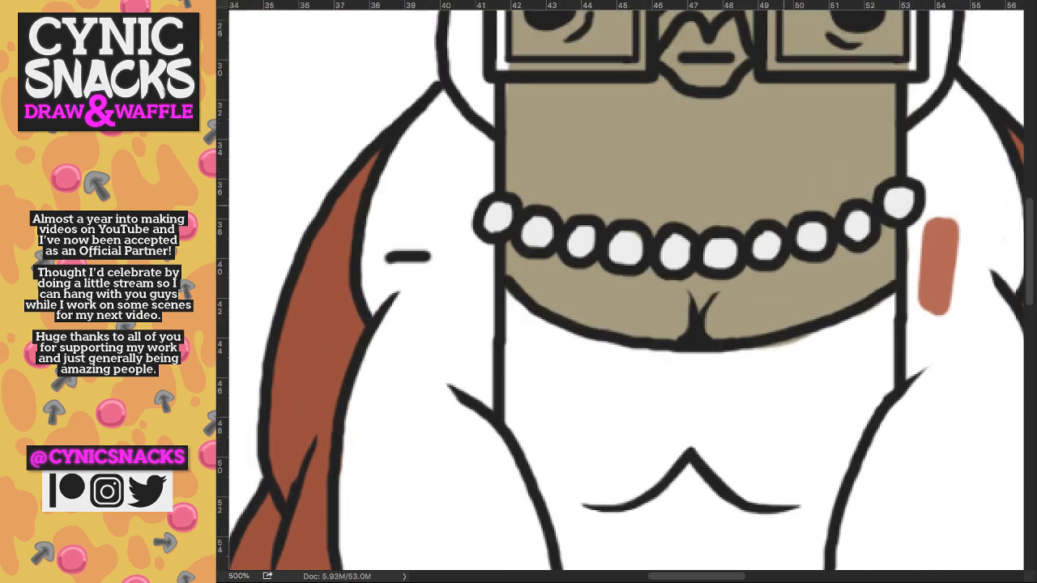
{"action": "mouse_move", "coordinate": [783, 206]}
{"action": "left_mouse_down"}
{"action": "mouse_move", "coordinate": [857, 223]}
{"action": "mouse_move", "coordinate": [806, 231]}
{"action": "left_mouse_up"}
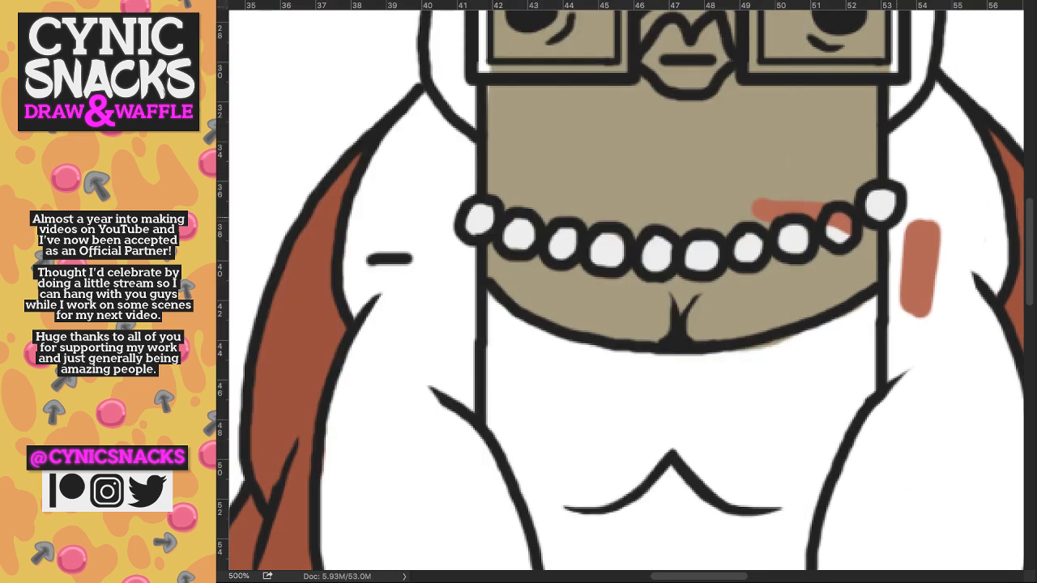
{"action": "key", "text": "super+z"}
{"action": "mouse_move", "coordinate": [901, 234]}
{"action": "left_mouse_down"}
{"action": "mouse_move", "coordinate": [896, 251]}
{"action": "mouse_move", "coordinate": [924, 113]}
{"action": "mouse_move", "coordinate": [940, 89]}
{"action": "mouse_move", "coordinate": [993, 188]}
{"action": "left_mouse_up"}
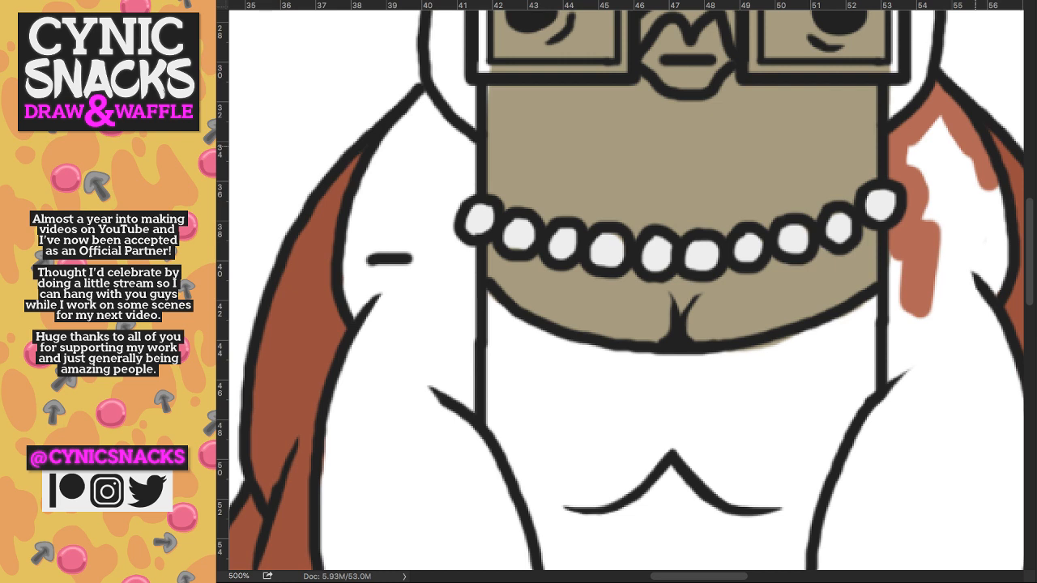
{"action": "left_click_drag", "start_coordinate": [993, 192], "coordinate": [977, 180]}
{"action": "mouse_move", "coordinate": [896, 166]}
{"action": "left_mouse_down"}
{"action": "mouse_move", "coordinate": [940, 94]}
{"action": "mouse_move", "coordinate": [968, 133]}
{"action": "mouse_move", "coordinate": [944, 150]}
{"action": "mouse_move", "coordinate": [980, 195]}
{"action": "left_mouse_up"}
{"action": "mouse_move", "coordinate": [964, 133]}
{"action": "left_mouse_down"}
{"action": "mouse_move", "coordinate": [916, 174]}
{"action": "mouse_move", "coordinate": [920, 227]}
{"action": "mouse_move", "coordinate": [905, 232]}
{"action": "left_mouse_up"}
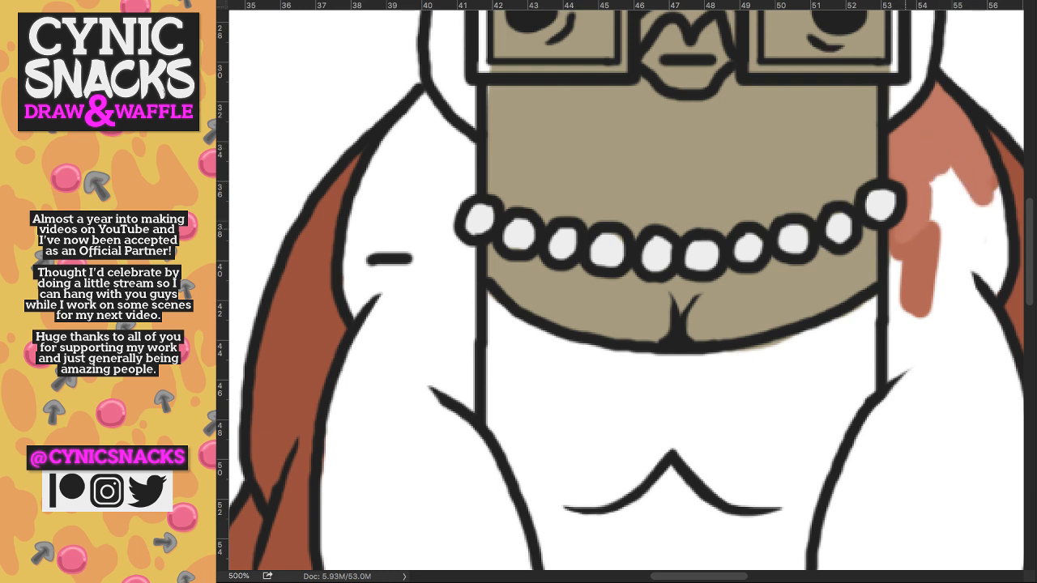
{"action": "left_click_drag", "start_coordinate": [976, 186], "coordinate": [931, 307]}
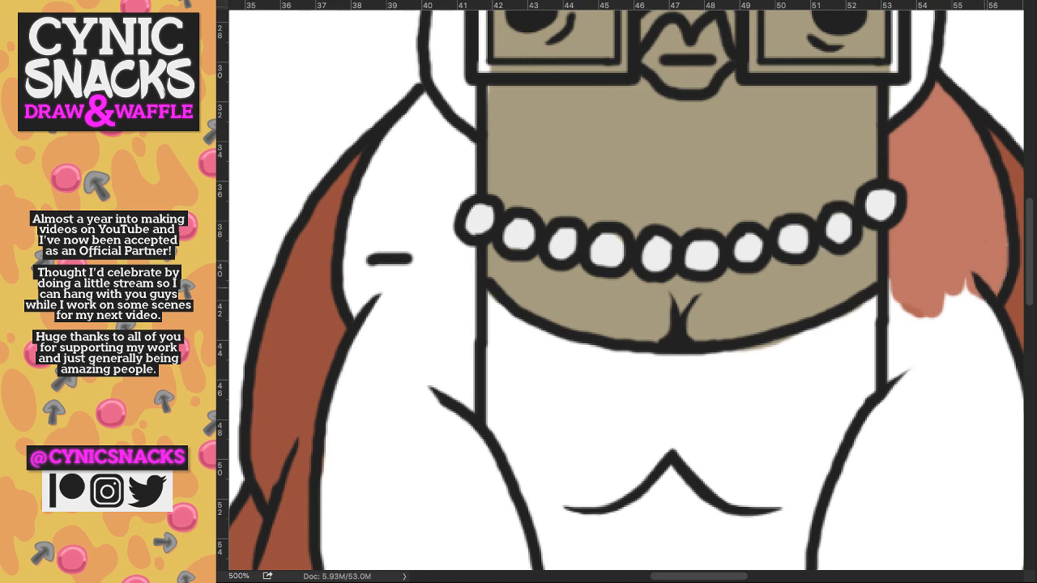
- Extend the salmon pink over the right-hand upper arm, down to about the middle of the sleeve
{"action": "scroll", "coordinate": [620, 292], "scroll_direction": "down", "scroll_amount": 5}
{"action": "mouse_move", "coordinate": [909, 146]}
{"action": "left_mouse_down"}
{"action": "mouse_move", "coordinate": [907, 216]}
{"action": "mouse_move", "coordinate": [878, 203]}
{"action": "left_mouse_up"}
{"action": "left_click_drag", "start_coordinate": [871, 164], "coordinate": [870, 193]}
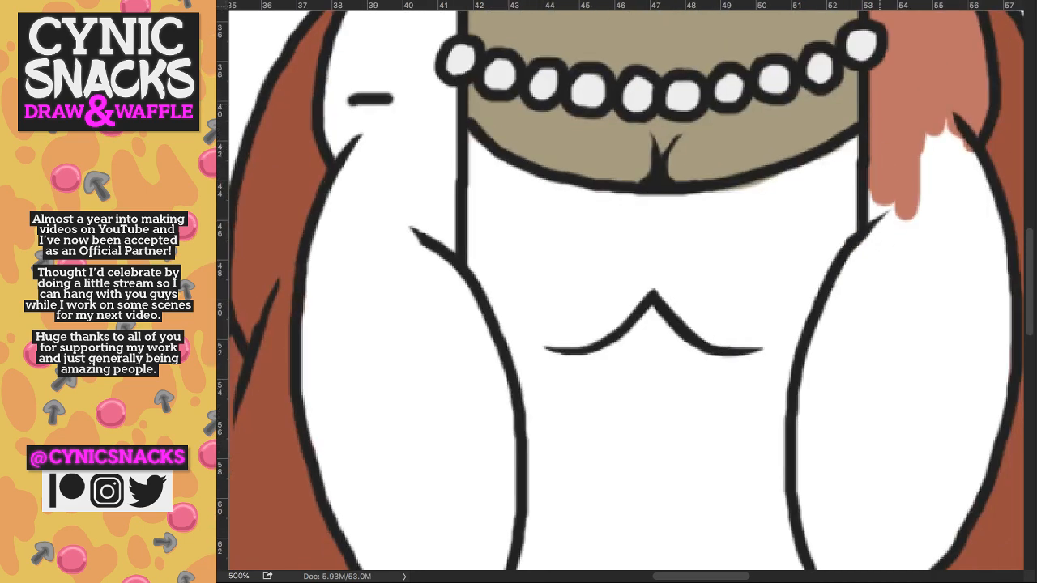
{"action": "mouse_move", "coordinate": [924, 137]}
{"action": "left_mouse_down"}
{"action": "mouse_move", "coordinate": [972, 251]}
{"action": "mouse_move", "coordinate": [915, 283]}
{"action": "mouse_move", "coordinate": [859, 296]}
{"action": "left_mouse_up"}
{"action": "mouse_move", "coordinate": [870, 243]}
{"action": "left_mouse_down"}
{"action": "mouse_move", "coordinate": [847, 260]}
{"action": "mouse_move", "coordinate": [839, 285]}
{"action": "left_mouse_up"}
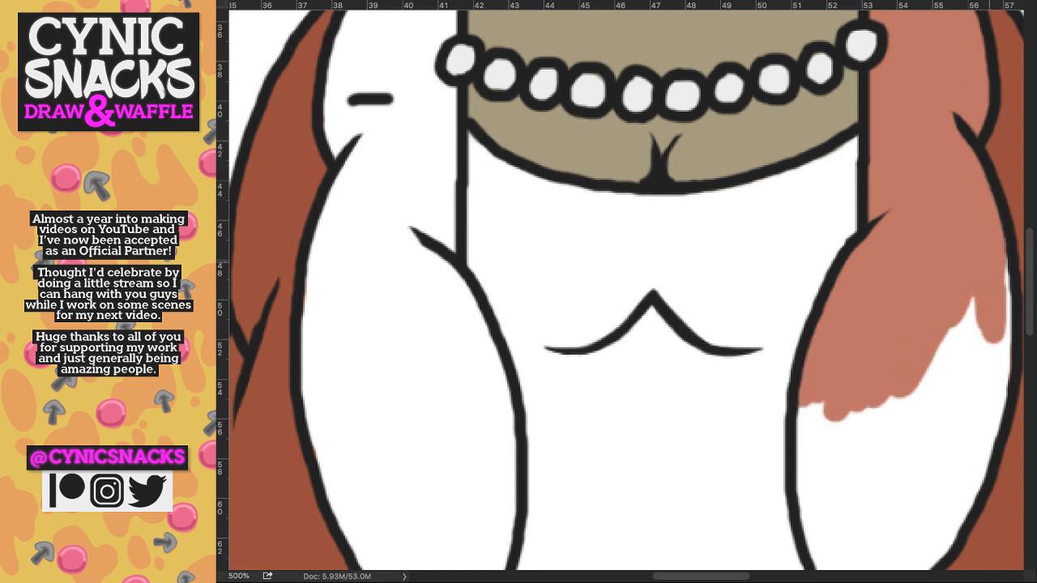
{"action": "mouse_move", "coordinate": [1000, 271]}
{"action": "left_mouse_down"}
{"action": "mouse_move", "coordinate": [982, 348]}
{"action": "mouse_move", "coordinate": [925, 386]}
{"action": "left_mouse_up"}
{"action": "left_click_drag", "start_coordinate": [964, 239], "coordinate": [964, 222]}
{"action": "scroll", "coordinate": [626, 290], "scroll_direction": "down", "scroll_amount": 1}
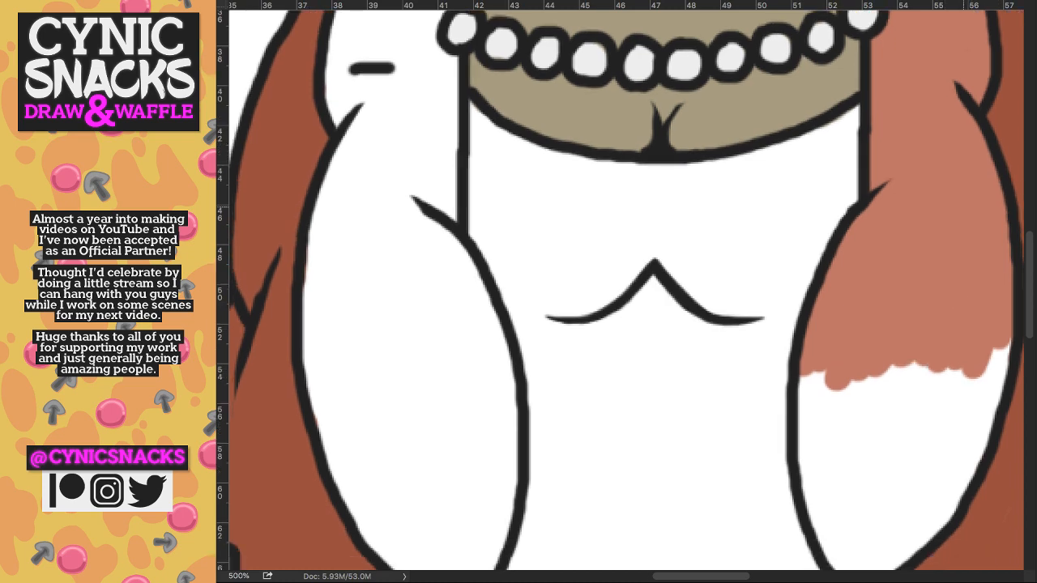
- Fill the lower half of the right-hand sleeve in salmon pink down to its tip
{"action": "scroll", "coordinate": [626, 290], "scroll_direction": "down", "scroll_amount": 5}
{"action": "mouse_move", "coordinate": [835, 365]}
{"action": "left_mouse_down"}
{"action": "mouse_move", "coordinate": [884, 223]}
{"action": "mouse_move", "coordinate": [888, 230]}
{"action": "mouse_move", "coordinate": [932, 199]}
{"action": "left_mouse_up"}
{"action": "left_click", "coordinate": [899, 208]}
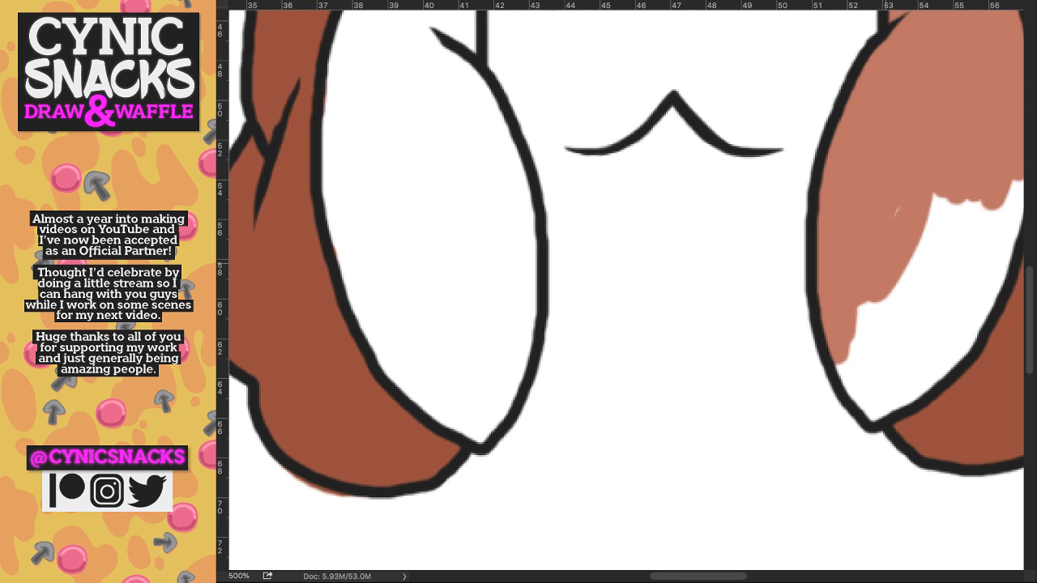
{"action": "mouse_move", "coordinate": [909, 199]}
{"action": "left_mouse_down"}
{"action": "mouse_move", "coordinate": [926, 203]}
{"action": "mouse_move", "coordinate": [862, 331]}
{"action": "mouse_move", "coordinate": [859, 377]}
{"action": "mouse_move", "coordinate": [850, 370]}
{"action": "left_mouse_up"}
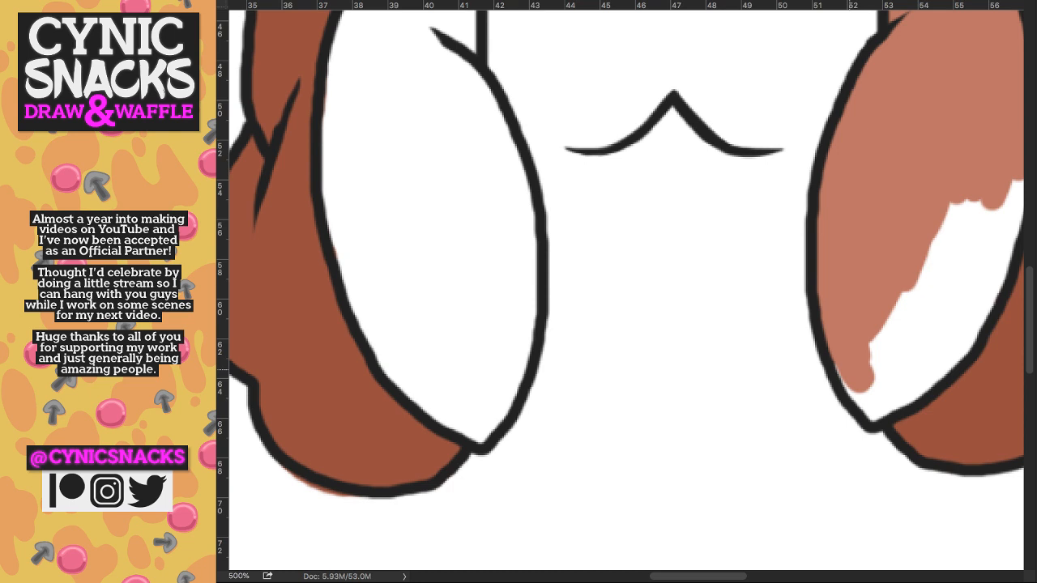
{"action": "mouse_move", "coordinate": [857, 381]}
{"action": "left_mouse_down"}
{"action": "mouse_move", "coordinate": [948, 312]}
{"action": "mouse_move", "coordinate": [924, 251]}
{"action": "mouse_move", "coordinate": [972, 211]}
{"action": "mouse_move", "coordinate": [984, 268]}
{"action": "left_mouse_up"}
{"action": "scroll", "coordinate": [956, 243], "scroll_direction": "right", "scroll_amount": 5}
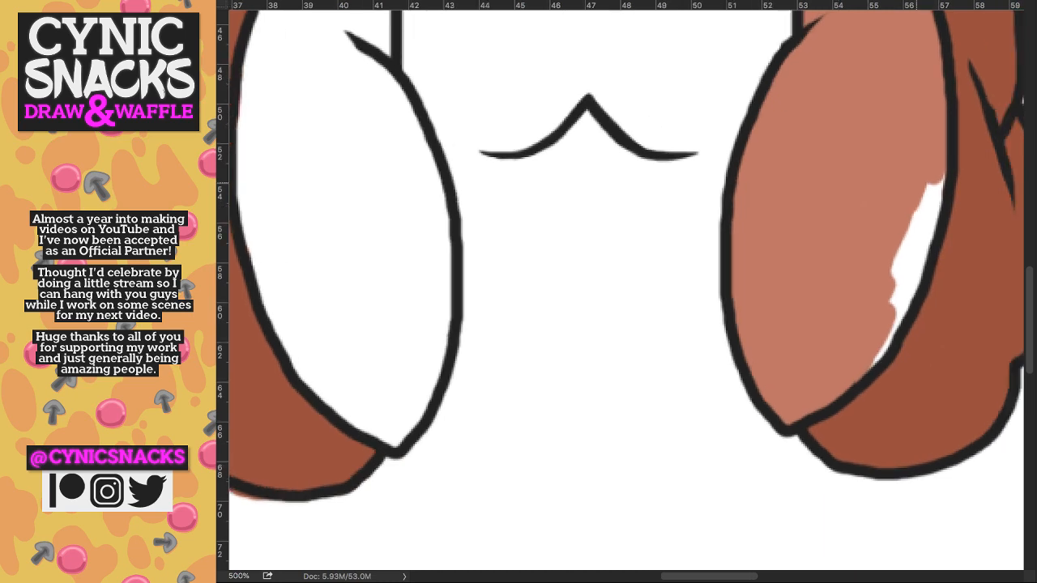
{"action": "left_click_drag", "start_coordinate": [940, 175], "coordinate": [901, 271]}
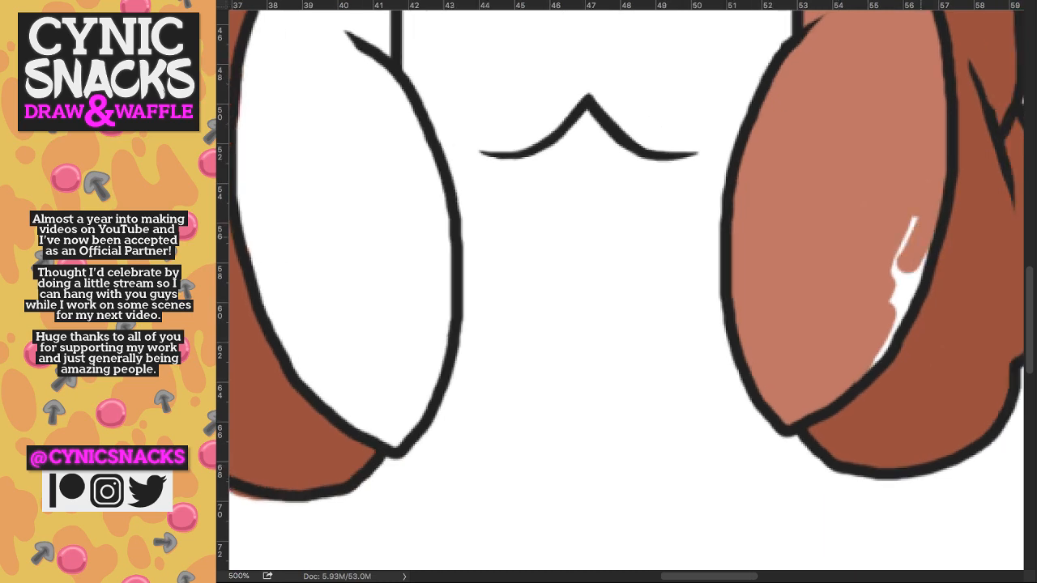
- Paint the left-hand shoulder and upper arm in the same salmon pink as the opposite sleeve
{"action": "scroll", "coordinate": [624, 292], "scroll_direction": "left", "scroll_amount": 10}
{"action": "scroll", "coordinate": [623, 292], "scroll_direction": "up", "scroll_amount": 8}
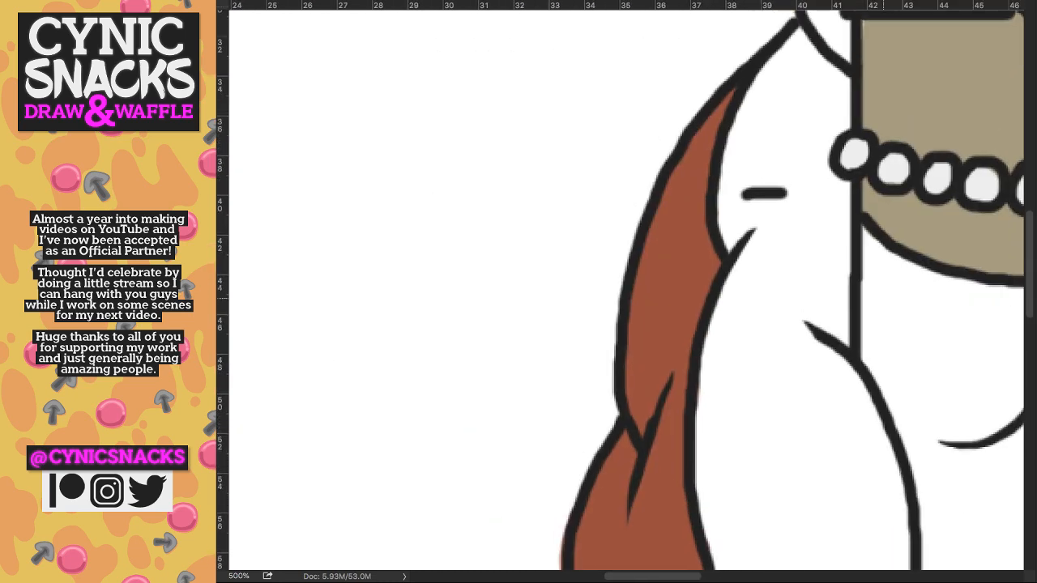
{"action": "left_click_drag", "start_coordinate": [763, 115], "coordinate": [748, 167]}
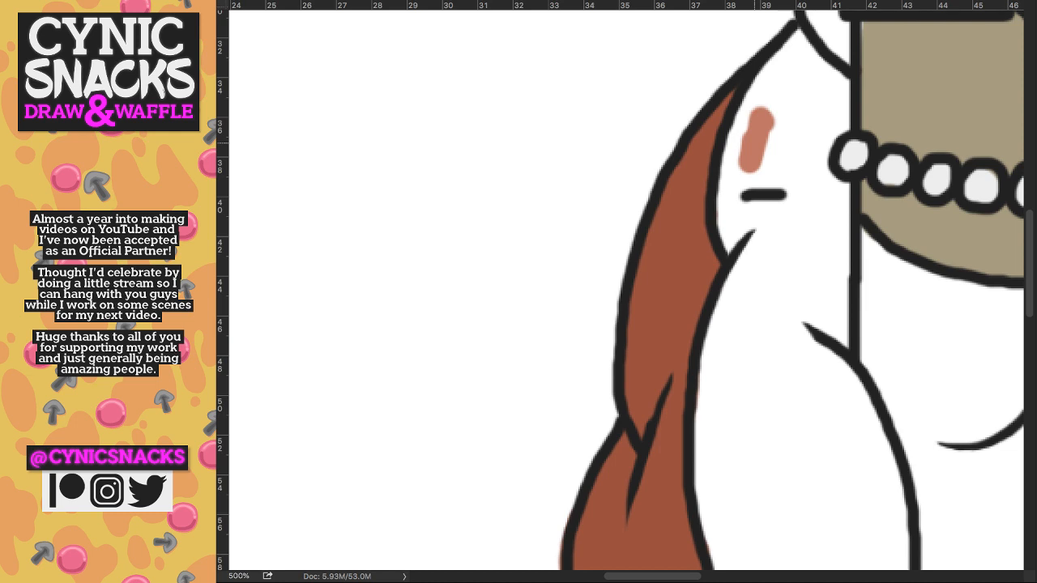
{"action": "mouse_move", "coordinate": [754, 117]}
{"action": "left_mouse_down"}
{"action": "mouse_move", "coordinate": [734, 186]}
{"action": "mouse_move", "coordinate": [814, 154]}
{"action": "mouse_move", "coordinate": [787, 88]}
{"action": "mouse_move", "coordinate": [776, 149]}
{"action": "mouse_move", "coordinate": [768, 99]}
{"action": "left_mouse_up"}
{"action": "mouse_move", "coordinate": [757, 154]}
{"action": "left_mouse_down"}
{"action": "mouse_move", "coordinate": [741, 257]}
{"action": "mouse_move", "coordinate": [743, 231]}
{"action": "mouse_move", "coordinate": [754, 247]}
{"action": "left_mouse_up"}
{"action": "mouse_move", "coordinate": [772, 179]}
{"action": "left_mouse_down"}
{"action": "mouse_move", "coordinate": [766, 243]}
{"action": "mouse_move", "coordinate": [835, 202]}
{"action": "mouse_move", "coordinate": [823, 283]}
{"action": "mouse_move", "coordinate": [835, 324]}
{"action": "left_mouse_up"}
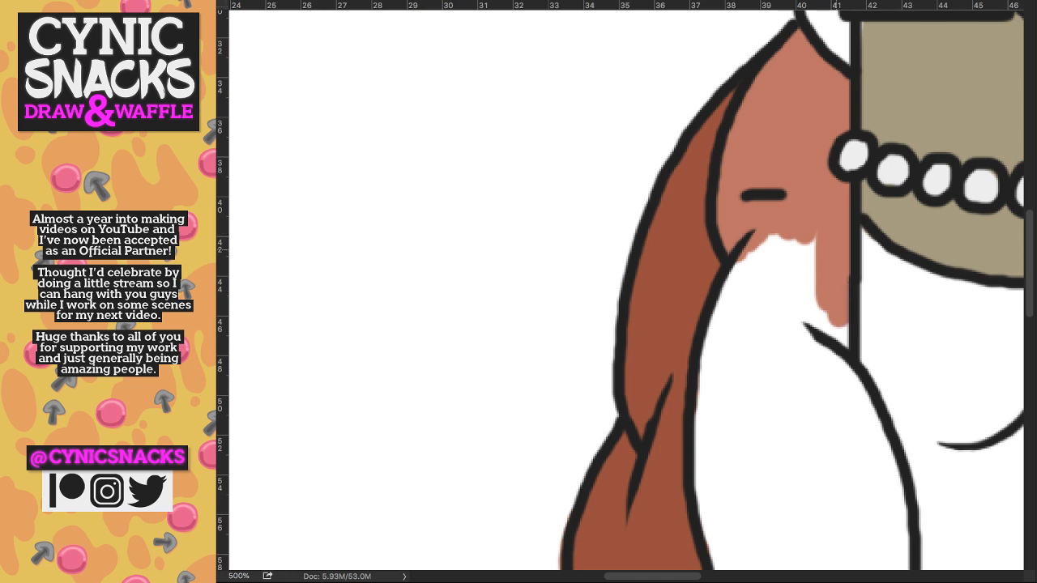
{"action": "mouse_move", "coordinate": [833, 312]}
{"action": "left_mouse_down"}
{"action": "mouse_move", "coordinate": [733, 279]}
{"action": "mouse_move", "coordinate": [713, 420]}
{"action": "left_mouse_up"}
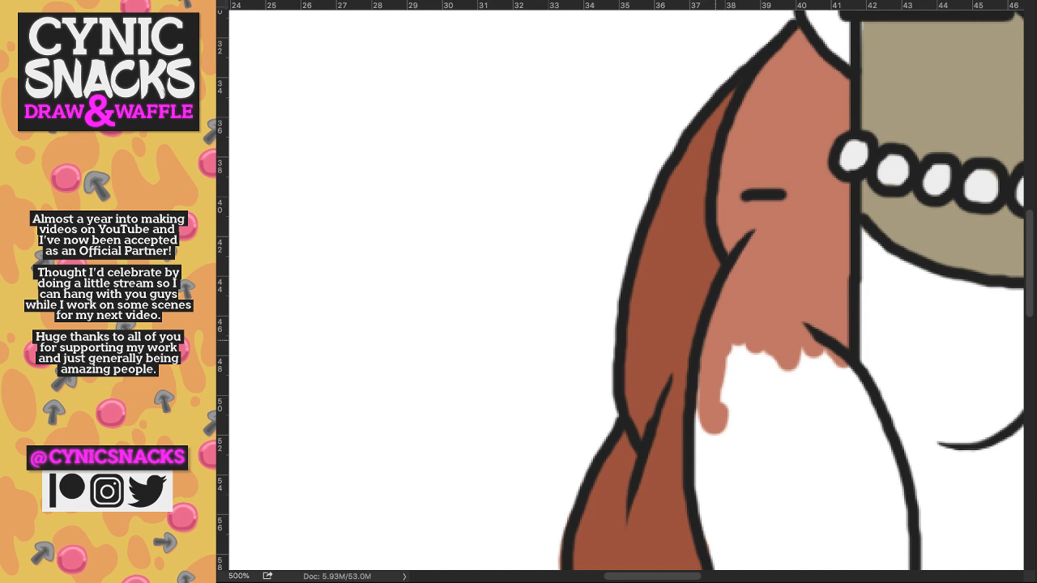
- Fill the rest of the left-hand sleeve in salmon pink down to its tip
{"action": "mouse_move", "coordinate": [716, 340]}
{"action": "left_mouse_down"}
{"action": "mouse_move", "coordinate": [839, 418]}
{"action": "mouse_move", "coordinate": [847, 383]}
{"action": "mouse_move", "coordinate": [865, 419]}
{"action": "mouse_move", "coordinate": [857, 256]}
{"action": "mouse_move", "coordinate": [866, 181]}
{"action": "mouse_move", "coordinate": [897, 222]}
{"action": "mouse_move", "coordinate": [910, 219]}
{"action": "mouse_move", "coordinate": [928, 252]}
{"action": "mouse_move", "coordinate": [778, 222]}
{"action": "mouse_move", "coordinate": [745, 227]}
{"action": "mouse_move", "coordinate": [738, 243]}
{"action": "mouse_move", "coordinate": [760, 214]}
{"action": "mouse_move", "coordinate": [739, 303]}
{"action": "mouse_move", "coordinate": [786, 394]}
{"action": "mouse_move", "coordinate": [774, 403]}
{"action": "mouse_move", "coordinate": [875, 356]}
{"action": "mouse_move", "coordinate": [929, 308]}
{"action": "mouse_move", "coordinate": [938, 324]}
{"action": "mouse_move", "coordinate": [928, 415]}
{"action": "mouse_move", "coordinate": [911, 434]}
{"action": "mouse_move", "coordinate": [896, 361]}
{"action": "left_mouse_up"}
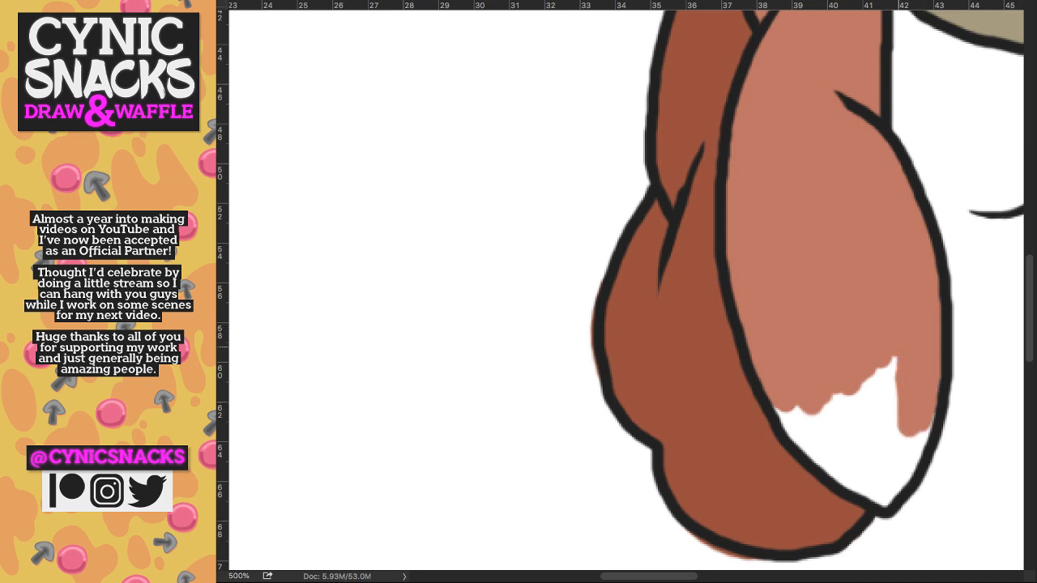
{"action": "left_click_drag", "start_coordinate": [884, 372], "coordinate": [893, 437]}
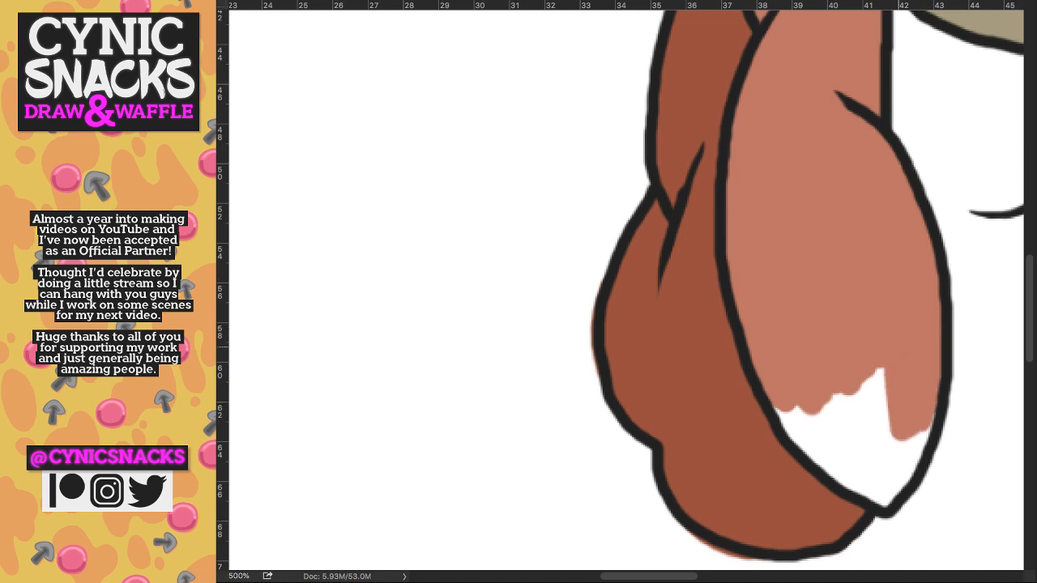
{"action": "left_click", "coordinate": [869, 445]}
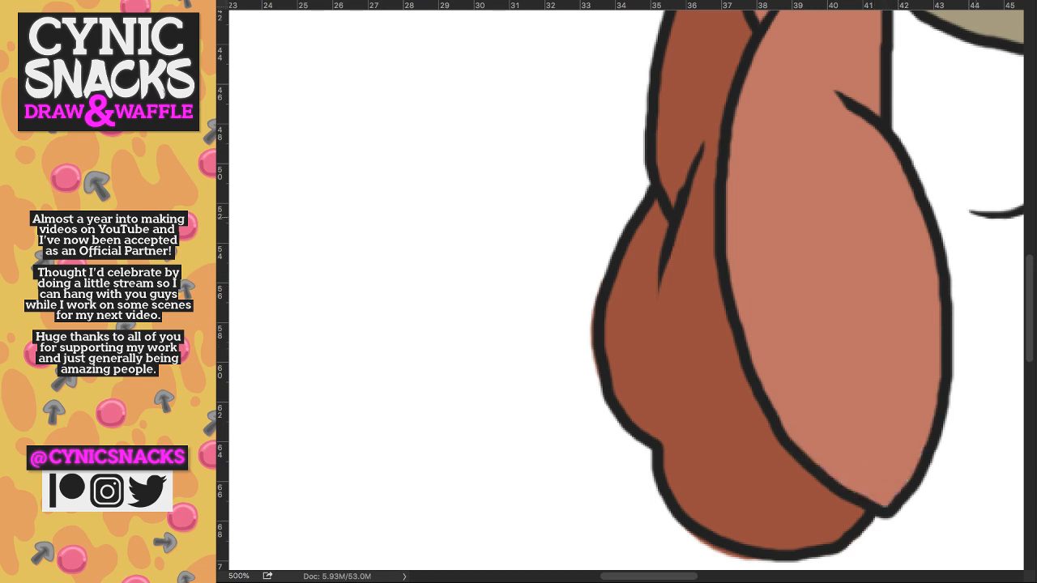
- Handwrite the hiragana を twice in salmon pink on the blank canvas beside the boss, the second one larger and below the first
{"action": "left_click_drag", "start_coordinate": [875, 228], "coordinate": [621, 213]}
{"action": "key", "text": "super+minus"}
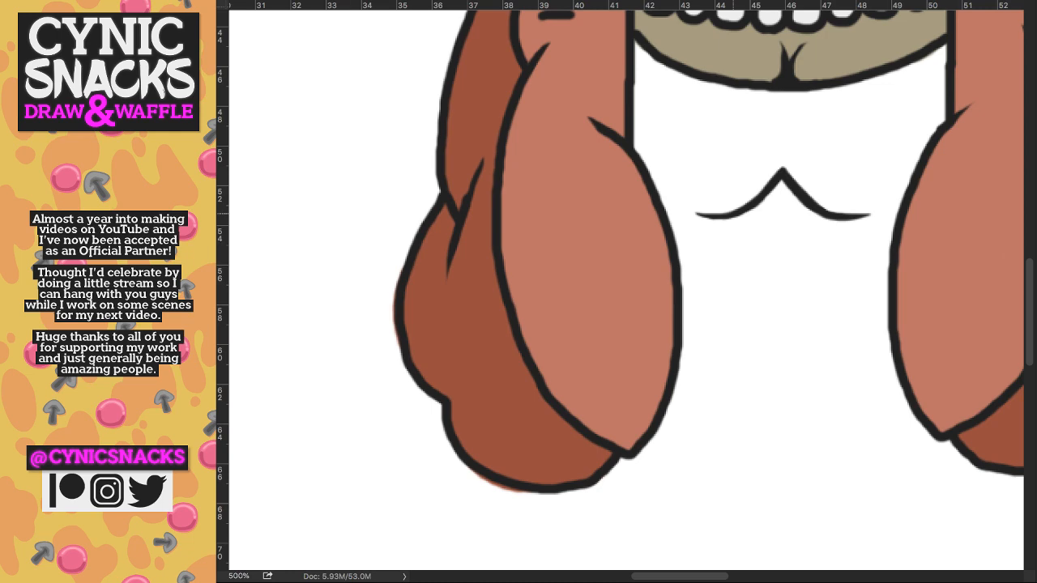
{"action": "key", "text": "super+minus"}
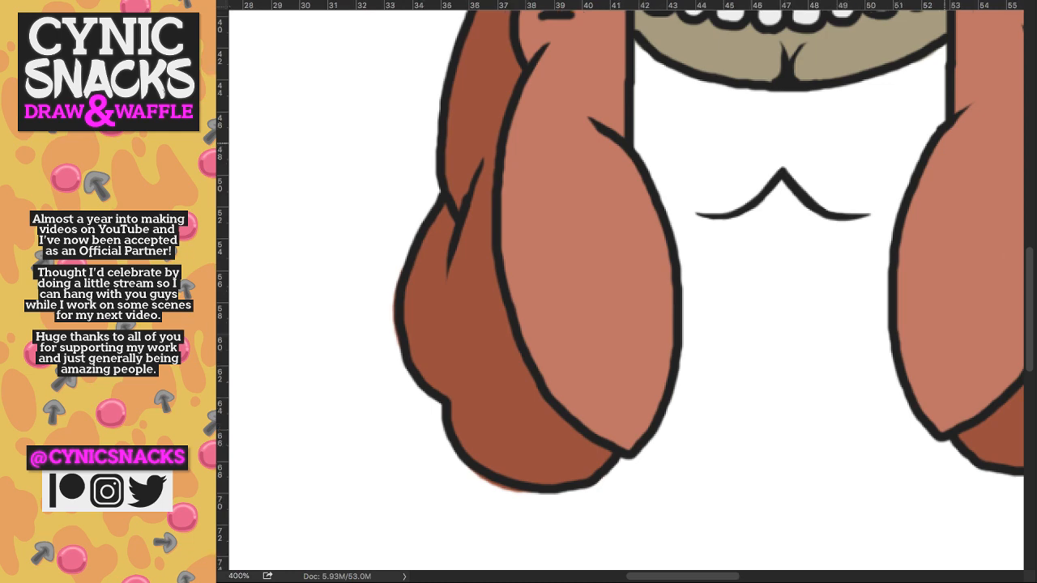
{"action": "key", "text": "super+minus"}
{"action": "key", "text": "super+minus"}
{"action": "left_click_drag", "start_coordinate": [929, 35], "coordinate": [828, 123]}
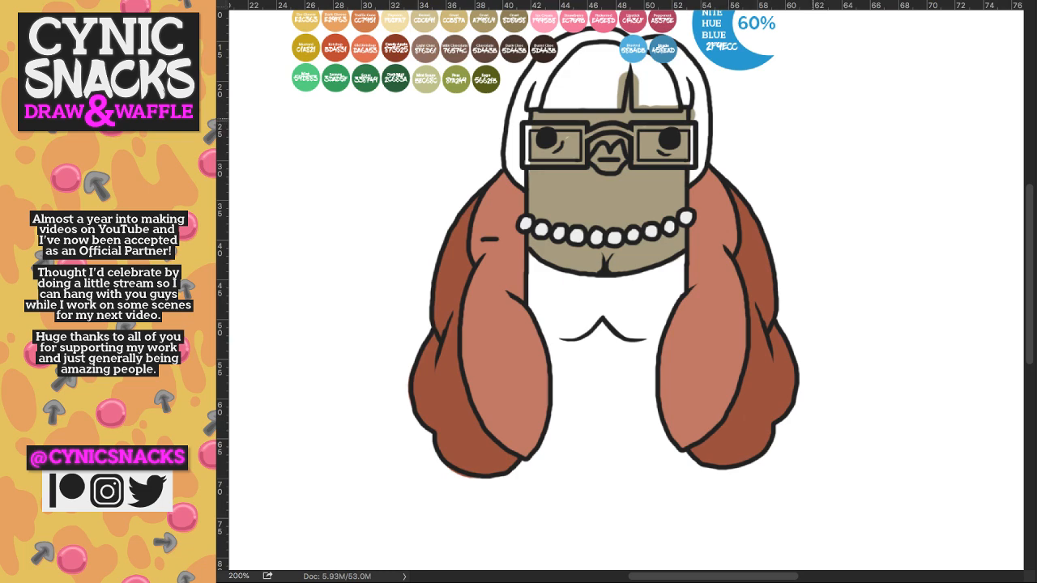
{"action": "mouse_move", "coordinate": [810, 120]}
{"action": "left_mouse_down"}
{"action": "mouse_move", "coordinate": [832, 123]}
{"action": "mouse_move", "coordinate": [853, 103]}
{"action": "left_mouse_up"}
{"action": "mouse_move", "coordinate": [835, 91]}
{"action": "left_mouse_down"}
{"action": "mouse_move", "coordinate": [829, 153]}
{"action": "mouse_move", "coordinate": [848, 157]}
{"action": "mouse_move", "coordinate": [849, 184]}
{"action": "left_mouse_up"}
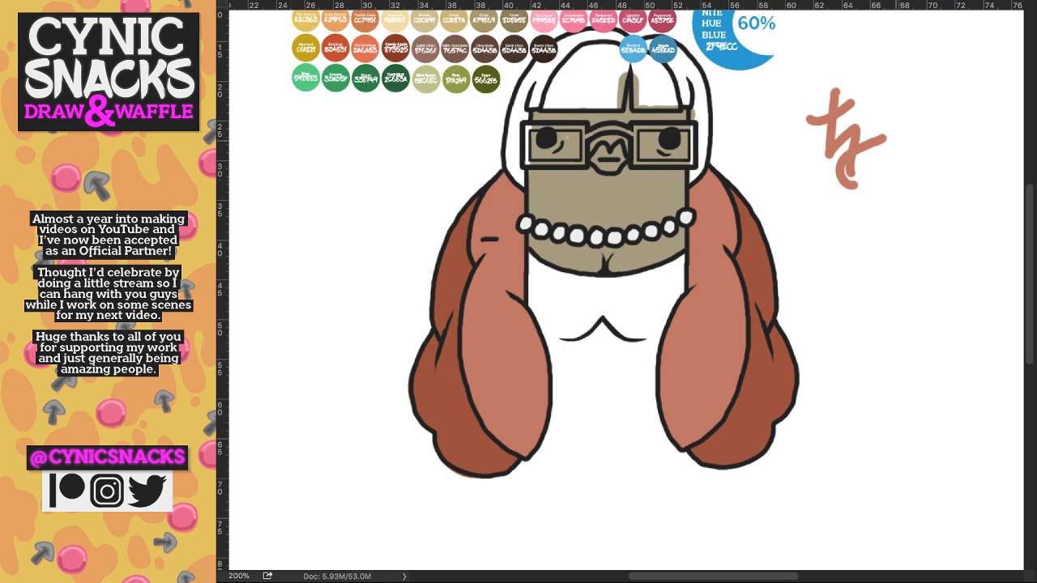
{"action": "left_click_drag", "start_coordinate": [833, 254], "coordinate": [905, 220]}
{"action": "left_click_drag", "start_coordinate": [868, 215], "coordinate": [904, 308]}
{"action": "mouse_move", "coordinate": [931, 266]}
{"action": "left_mouse_down"}
{"action": "mouse_move", "coordinate": [889, 321]}
{"action": "mouse_move", "coordinate": [910, 330]}
{"action": "left_mouse_up"}
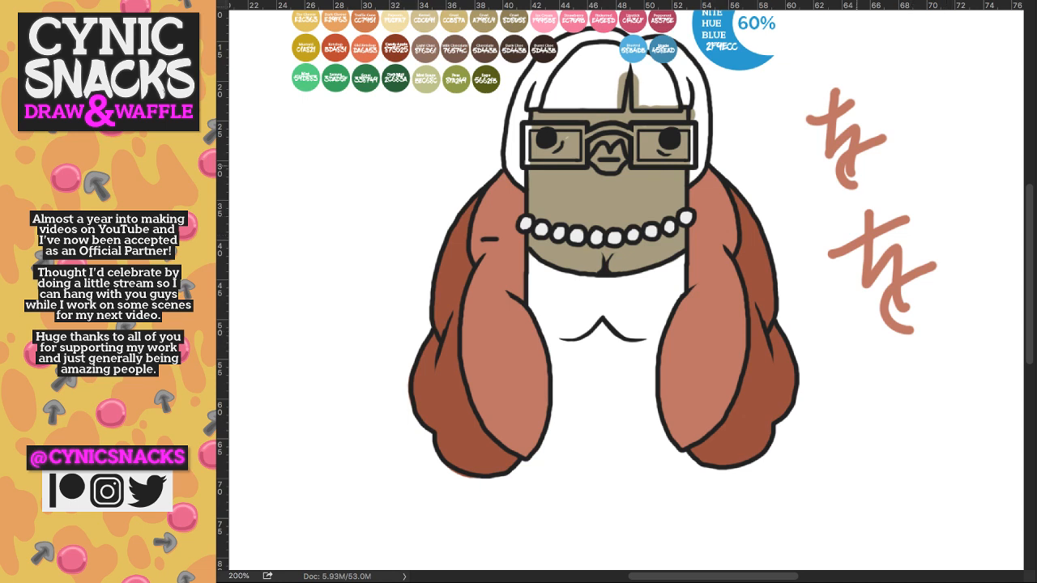
- Remove the upper を and handwrite a ろ-shaped character with a short stroke above it in its place
{"action": "left_click_drag", "start_coordinate": [809, 112], "coordinate": [839, 100]}
{"action": "left_click_drag", "start_coordinate": [834, 105], "coordinate": [860, 162]}
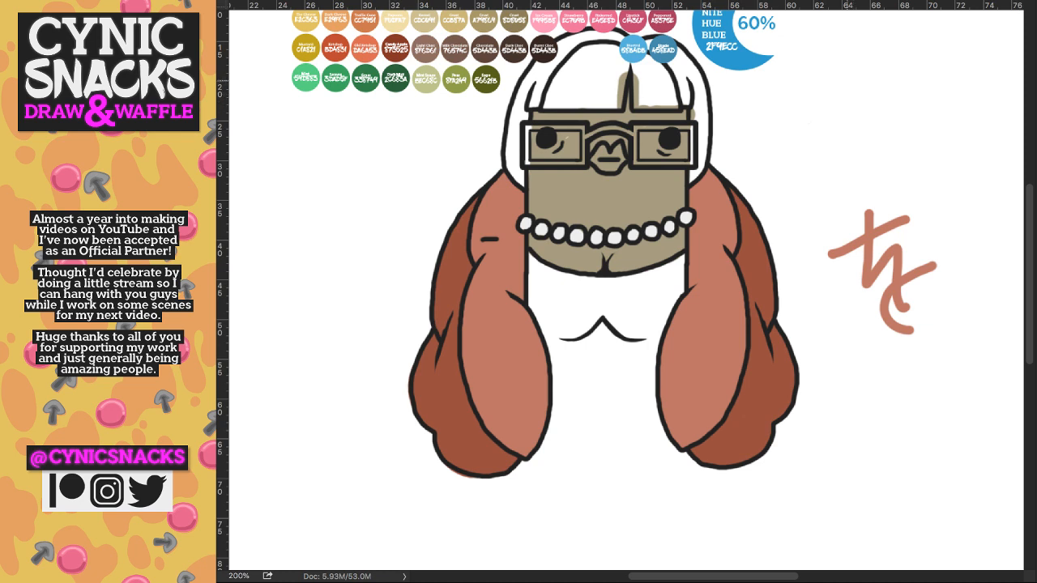
{"action": "left_click_drag", "start_coordinate": [834, 58], "coordinate": [812, 141]}
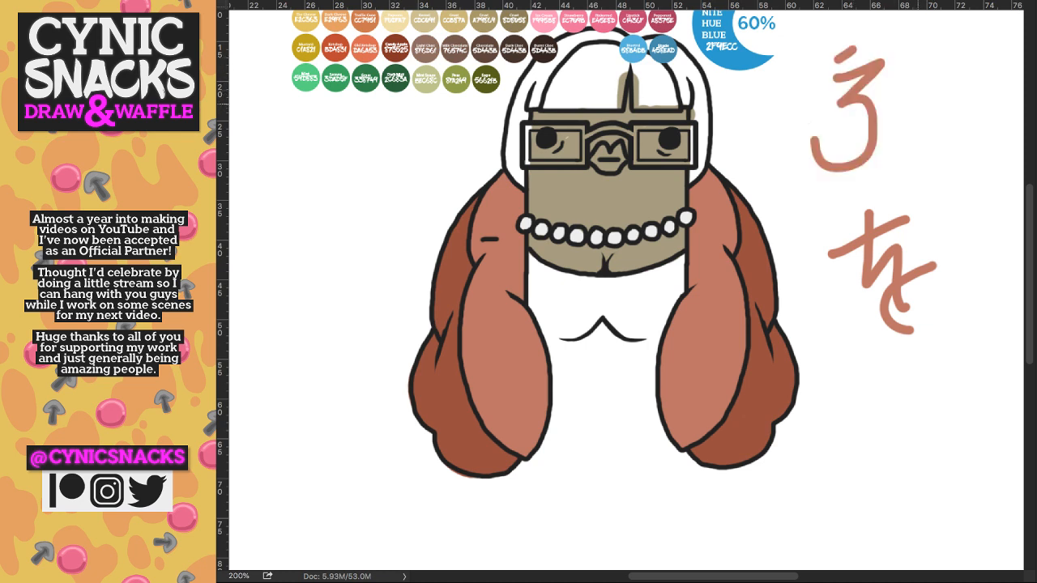
- Handwrite the hiragana は and ほ in a row beside the ろ-shaped character, and の beneath them
{"action": "left_click_drag", "start_coordinate": [912, 243], "coordinate": [800, 238]}
{"action": "left_click_drag", "start_coordinate": [836, 102], "coordinate": [849, 160]}
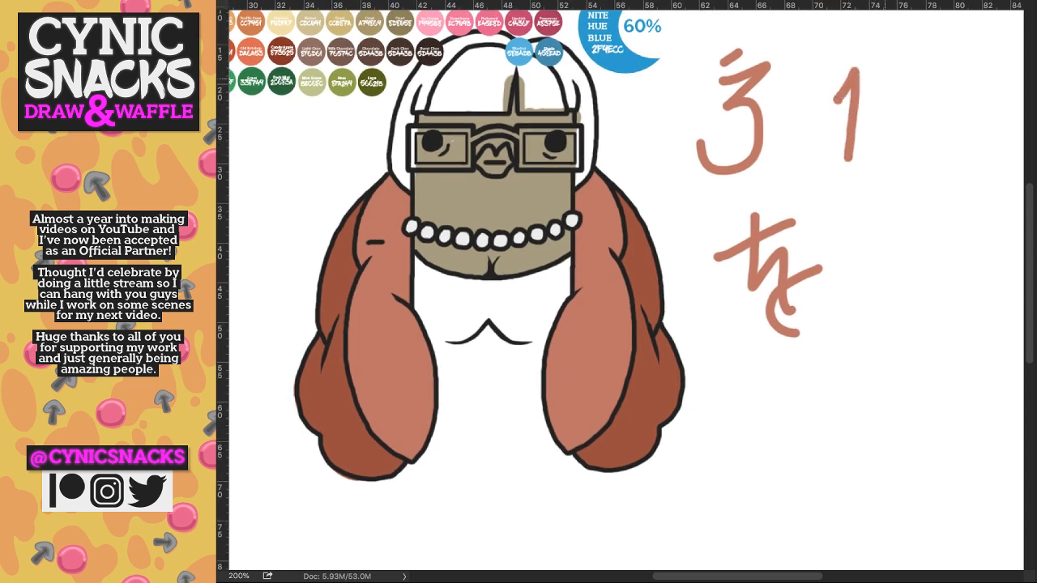
{"action": "left_click_drag", "start_coordinate": [874, 81], "coordinate": [916, 79]}
{"action": "left_click_drag", "start_coordinate": [894, 65], "coordinate": [867, 166]}
{"action": "left_click_drag", "start_coordinate": [891, 243], "coordinate": [598, 243]}
{"action": "mouse_move", "coordinate": [676, 77]}
{"action": "left_mouse_down"}
{"action": "mouse_move", "coordinate": [668, 156]}
{"action": "mouse_move", "coordinate": [739, 81]}
{"action": "mouse_move", "coordinate": [734, 64]}
{"action": "left_mouse_up"}
{"action": "left_click_drag", "start_coordinate": [713, 74], "coordinate": [711, 158]}
{"action": "left_click_drag", "start_coordinate": [699, 121], "coordinate": [736, 150]}
{"action": "mouse_move", "coordinate": [568, 324]}
{"action": "left_mouse_down"}
{"action": "mouse_move", "coordinate": [702, 317]}
{"action": "mouse_move", "coordinate": [749, 381]}
{"action": "mouse_move", "coordinate": [620, 381]}
{"action": "mouse_move", "coordinate": [616, 356]}
{"action": "mouse_move", "coordinate": [551, 333]}
{"action": "left_mouse_up"}
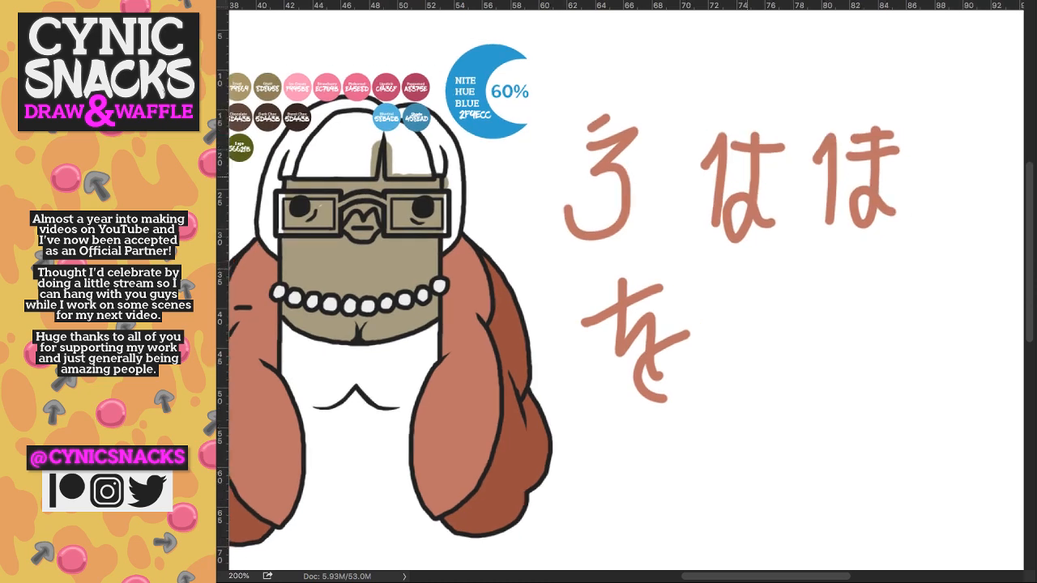
{"action": "scroll", "coordinate": [624, 292], "scroll_direction": "down", "scroll_amount": 2}
{"action": "left_click_drag", "start_coordinate": [792, 203], "coordinate": [819, 235]}
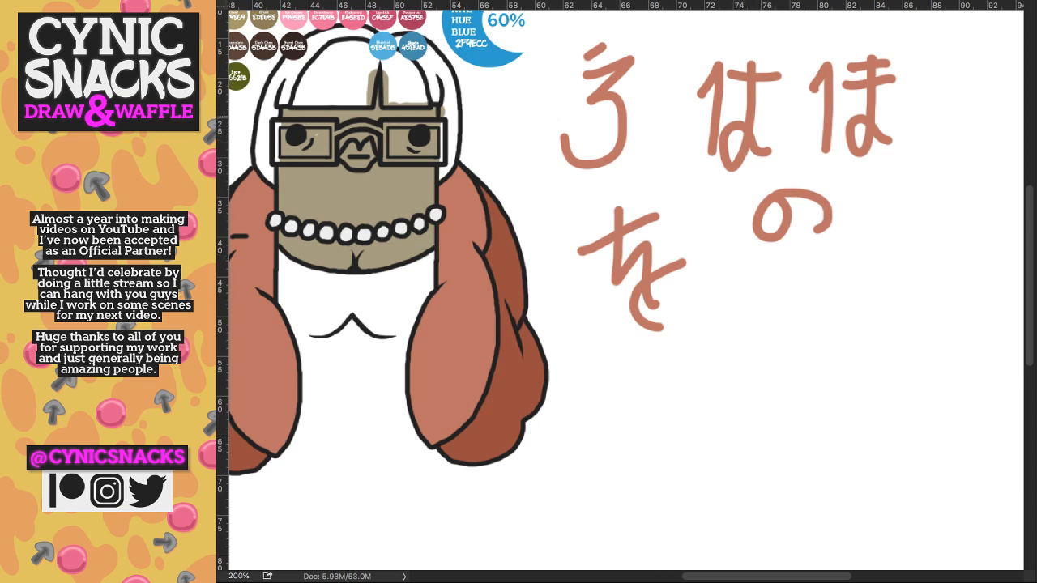
- Remove all the practice hiragana characters from the blank canvas beside the boss
{"action": "mouse_move", "coordinate": [819, 89]}
{"action": "left_mouse_down"}
{"action": "mouse_move", "coordinate": [850, 68]}
{"action": "mouse_move", "coordinate": [891, 75]}
{"action": "left_mouse_up"}
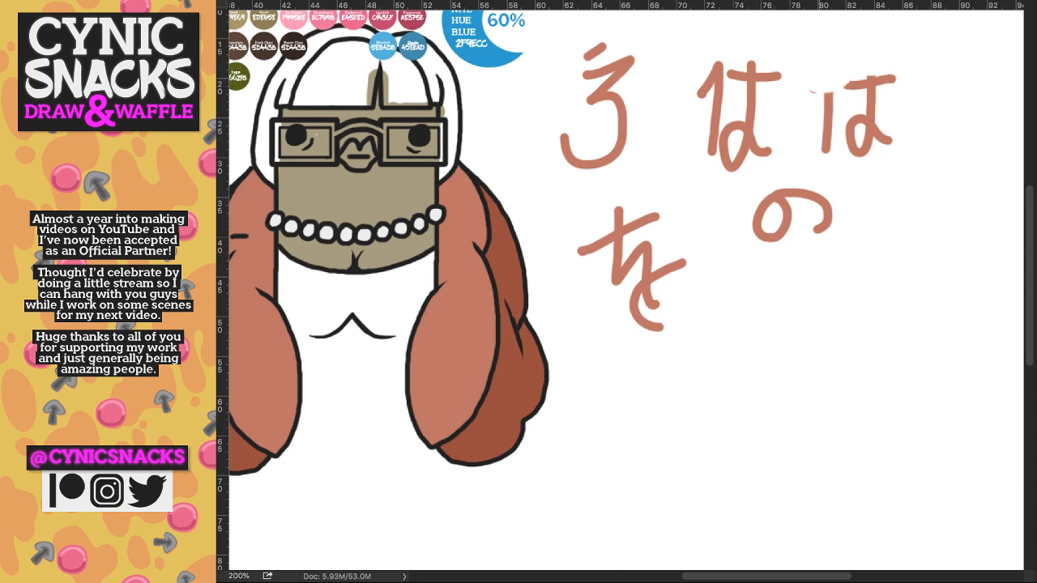
{"action": "left_click_drag", "start_coordinate": [713, 122], "coordinate": [875, 113]}
{"action": "left_click_drag", "start_coordinate": [762, 231], "coordinate": [822, 203]}
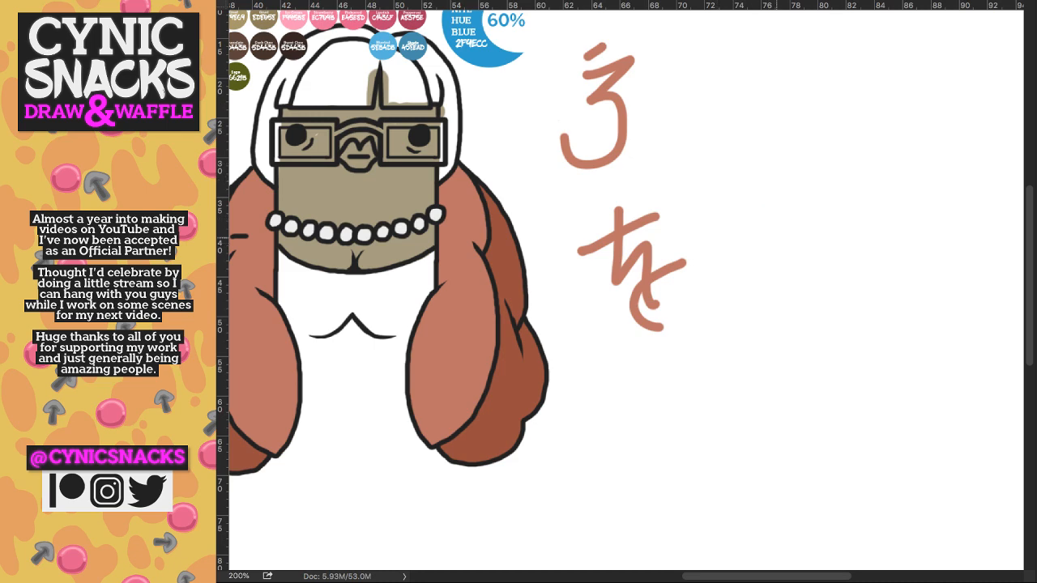
{"action": "key", "text": "Delete"}
{"action": "mouse_move", "coordinate": [474, 160]}
{"action": "left_mouse_down"}
{"action": "mouse_move", "coordinate": [578, 177]}
{"action": "mouse_move", "coordinate": [809, 261]}
{"action": "mouse_move", "coordinate": [867, 195]}
{"action": "left_mouse_up"}
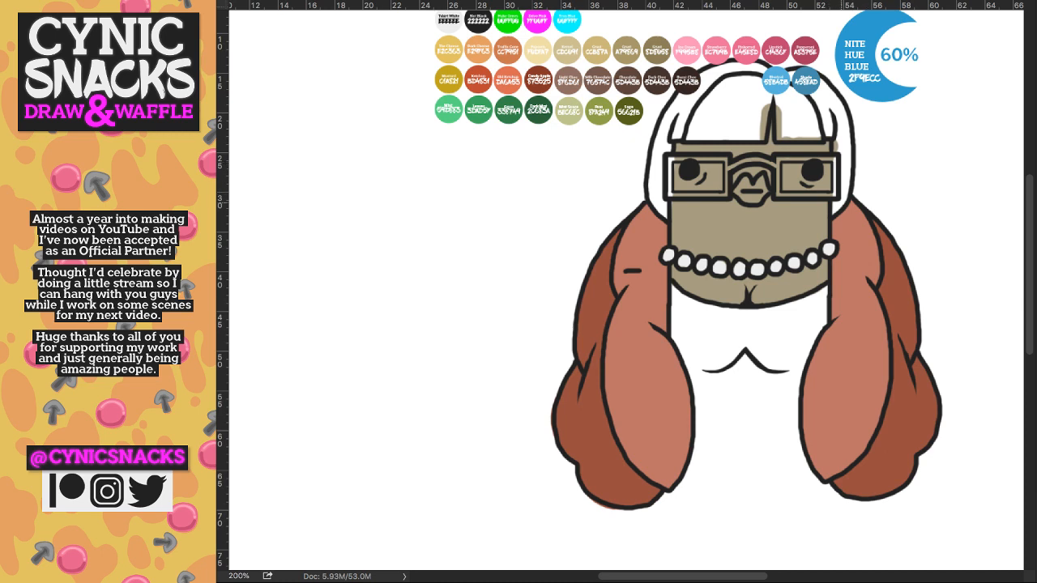
- Paint the left-hand half of the boss's bobbed hair purple, up to the centre parting and down past the glasses
{"action": "left_click_drag", "start_coordinate": [631, 82], "coordinate": [652, 170]}
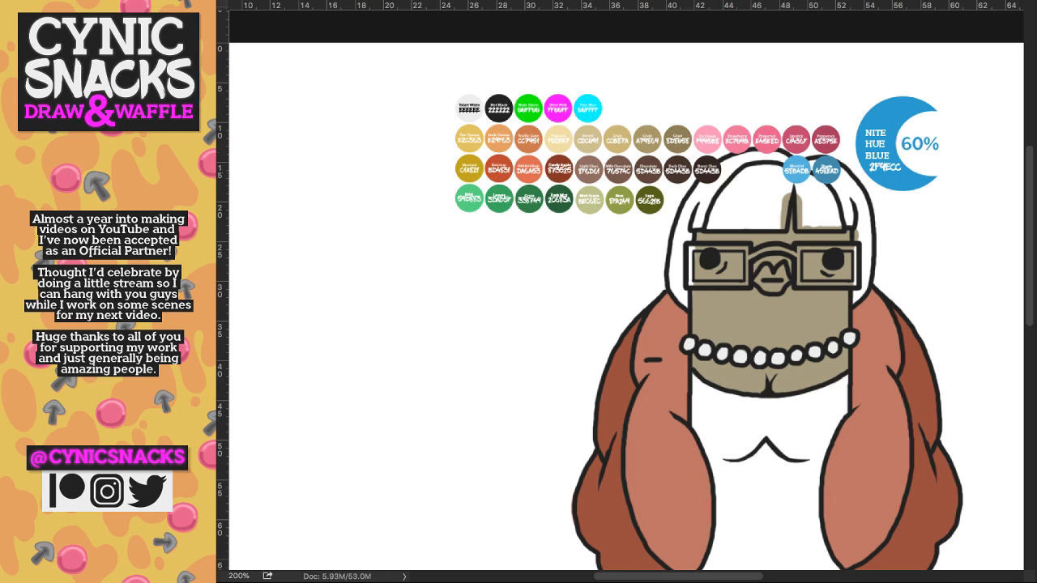
{"action": "key", "text": "ctrl+equal"}
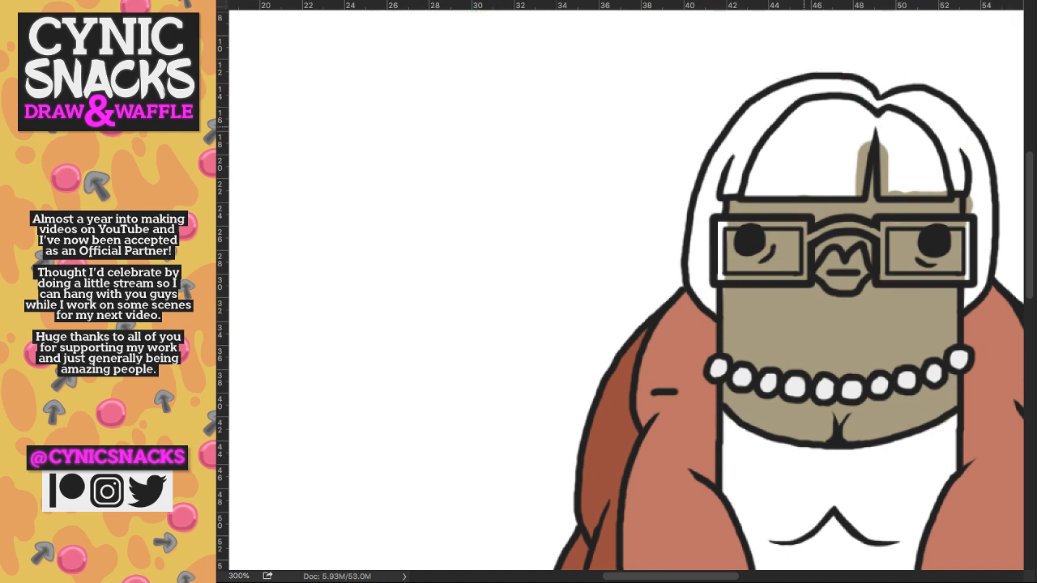
{"action": "left_click", "coordinate": [803, 125]}
{"action": "mouse_move", "coordinate": [803, 125]}
{"action": "left_mouse_down"}
{"action": "mouse_move", "coordinate": [707, 211]}
{"action": "mouse_move", "coordinate": [698, 241]}
{"action": "mouse_move", "coordinate": [715, 316]}
{"action": "left_mouse_up"}
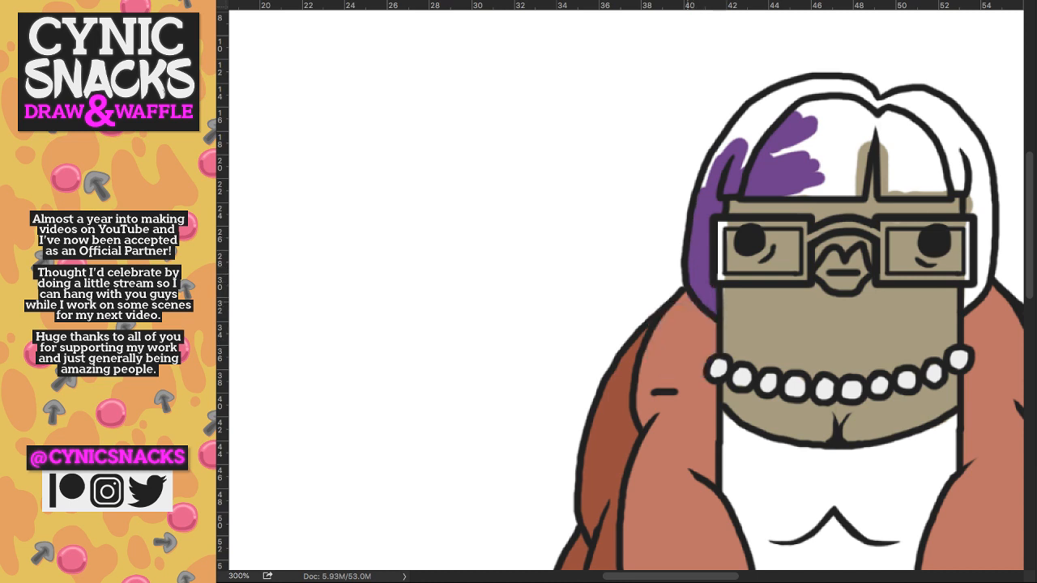
{"action": "mouse_move", "coordinate": [708, 182]}
{"action": "left_mouse_down"}
{"action": "mouse_move", "coordinate": [775, 118]}
{"action": "mouse_move", "coordinate": [754, 93]}
{"action": "mouse_move", "coordinate": [790, 112]}
{"action": "left_mouse_up"}
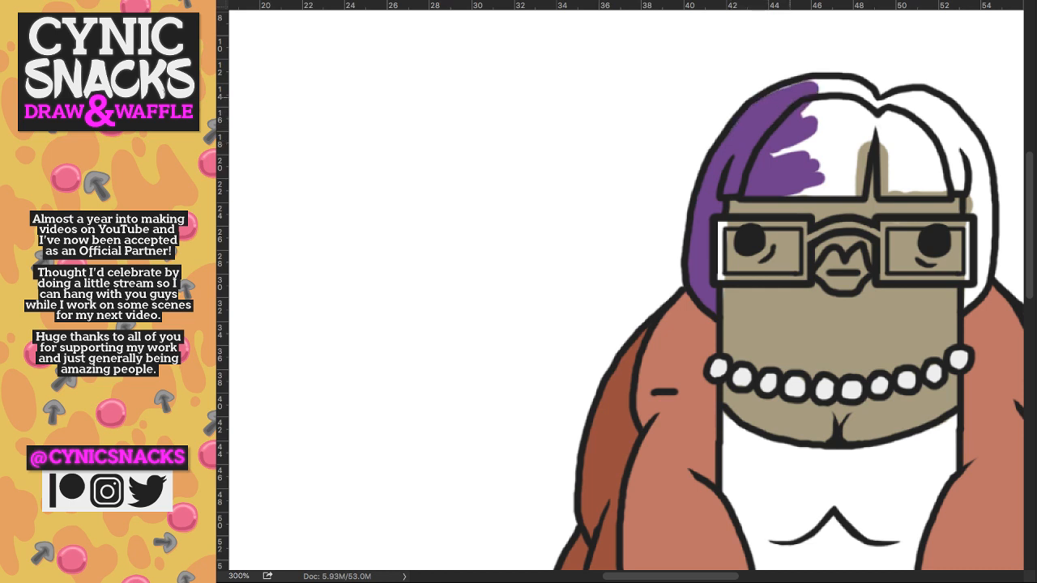
{"action": "mouse_move", "coordinate": [790, 158]}
{"action": "left_mouse_down"}
{"action": "mouse_move", "coordinate": [851, 113]}
{"action": "mouse_move", "coordinate": [854, 192]}
{"action": "mouse_move", "coordinate": [867, 130]}
{"action": "mouse_move", "coordinate": [841, 174]}
{"action": "left_mouse_up"}
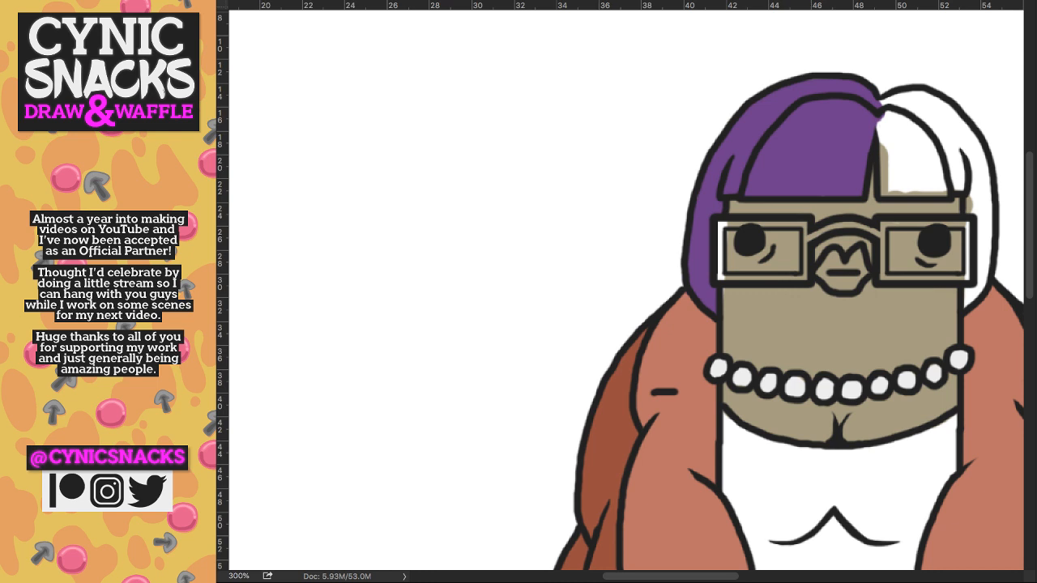
{"action": "mouse_move", "coordinate": [721, 225]}
{"action": "left_mouse_down"}
{"action": "mouse_move", "coordinate": [806, 252]}
{"action": "mouse_move", "coordinate": [805, 226]}
{"action": "mouse_move", "coordinate": [723, 225]}
{"action": "left_mouse_up"}
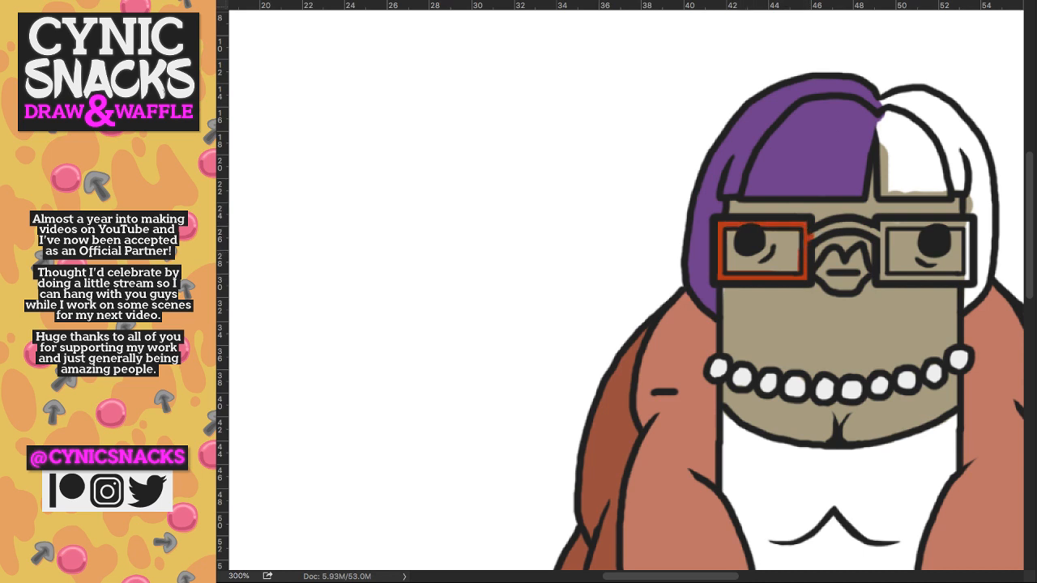
{"action": "key", "text": "ctrl+z"}
{"action": "key", "text": "ctrl+z"}
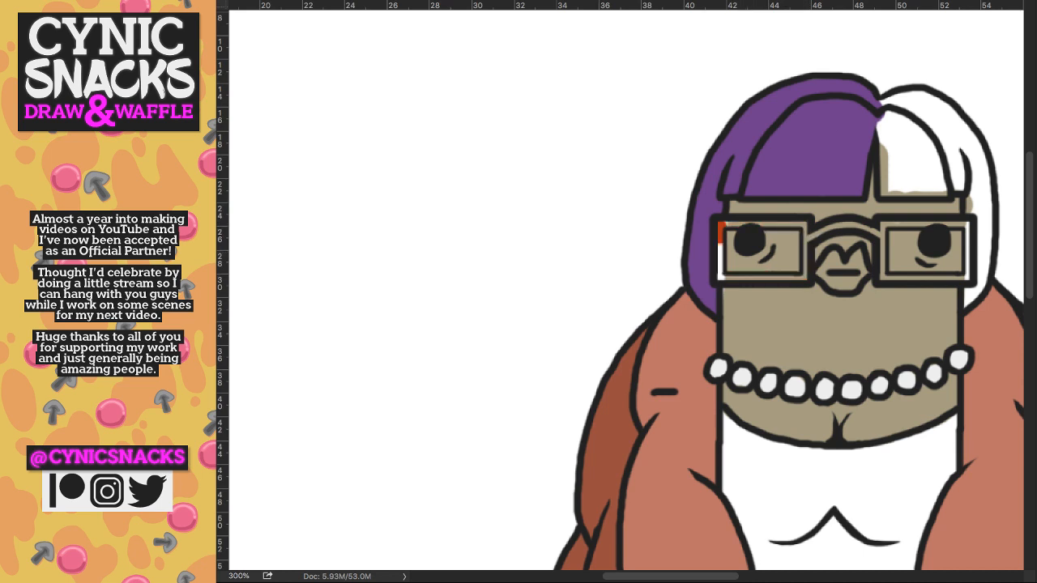
{"action": "key", "text": "ctrl+z"}
- Paint both glasses frames and the bridge red-orange, and clean the stray colour out of the lenses
{"action": "scroll", "coordinate": [624, 291], "scroll_direction": "down", "scroll_amount": 1}
{"action": "scroll", "coordinate": [624, 292], "scroll_direction": "right", "scroll_amount": 2}
{"action": "mouse_move", "coordinate": [716, 183]}
{"action": "left_mouse_down"}
{"action": "mouse_move", "coordinate": [711, 241]}
{"action": "mouse_move", "coordinate": [640, 228]}
{"action": "left_mouse_up"}
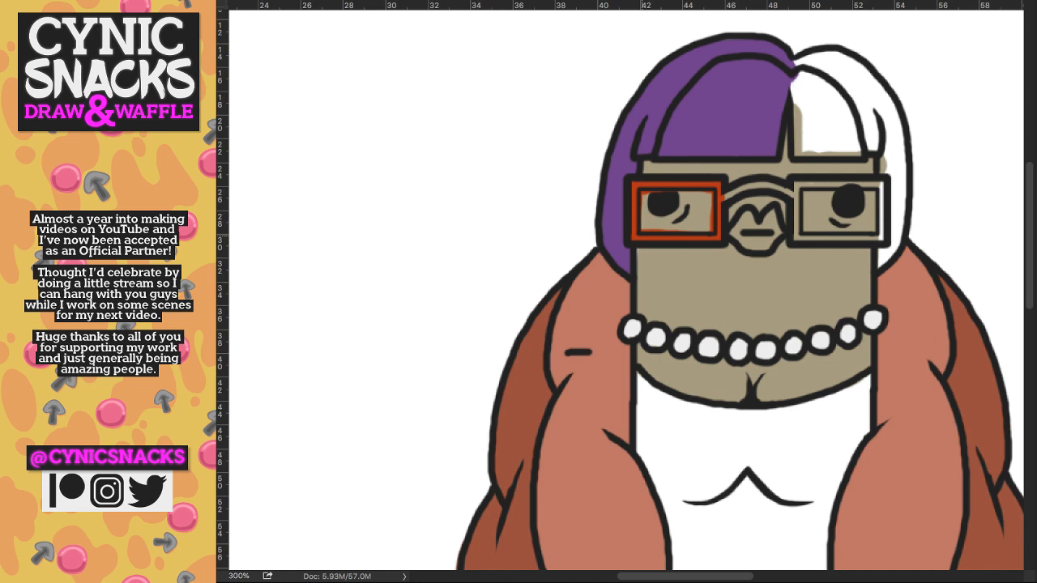
{"action": "mouse_move", "coordinate": [723, 198]}
{"action": "left_mouse_down"}
{"action": "mouse_move", "coordinate": [750, 185]}
{"action": "mouse_move", "coordinate": [798, 196]}
{"action": "mouse_move", "coordinate": [804, 184]}
{"action": "mouse_move", "coordinate": [874, 185]}
{"action": "mouse_move", "coordinate": [826, 237]}
{"action": "mouse_move", "coordinate": [796, 237]}
{"action": "mouse_move", "coordinate": [798, 196]}
{"action": "left_mouse_up"}
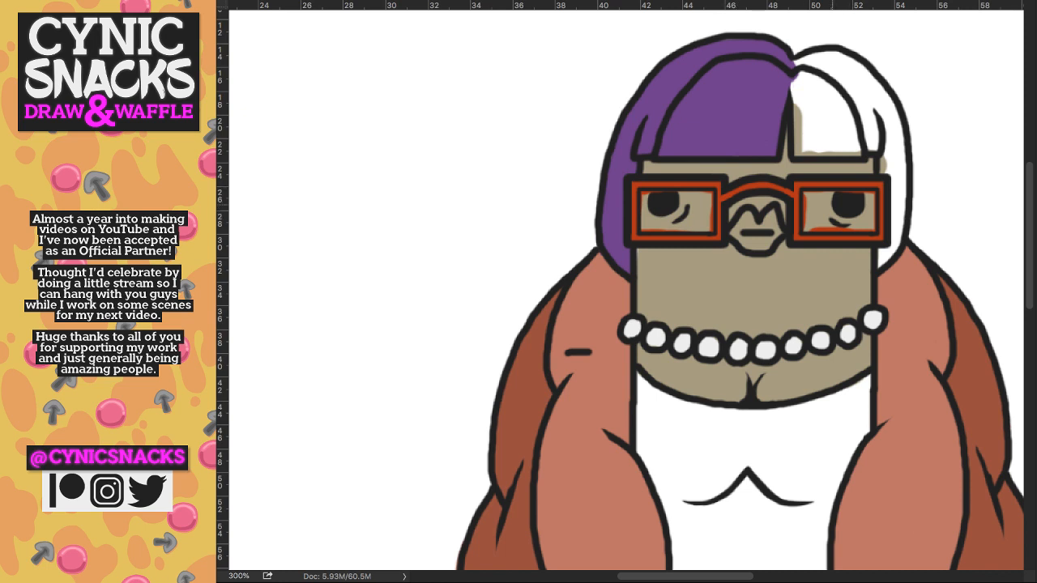
{"action": "mouse_move", "coordinate": [827, 195]}
{"action": "left_mouse_down"}
{"action": "mouse_move", "coordinate": [805, 211]}
{"action": "mouse_move", "coordinate": [807, 228]}
{"action": "left_mouse_up"}
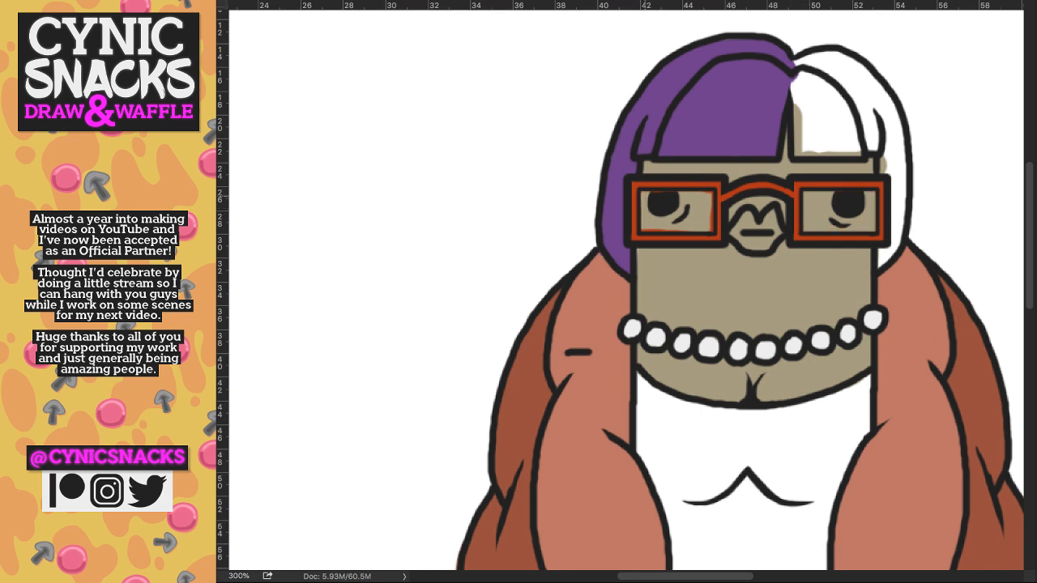
- Fill both glasses lenses with off-white and lower the fill's opacity so the eyes show through
{"action": "mouse_move", "coordinate": [644, 226]}
{"action": "left_mouse_down"}
{"action": "mouse_move", "coordinate": [687, 229]}
{"action": "mouse_move", "coordinate": [710, 207]}
{"action": "left_mouse_up"}
{"action": "left_click", "coordinate": [662, 203]}
{"action": "mouse_move", "coordinate": [660, 204]}
{"action": "left_mouse_down"}
{"action": "mouse_move", "coordinate": [647, 202]}
{"action": "mouse_move", "coordinate": [649, 212]}
{"action": "mouse_move", "coordinate": [676, 225]}
{"action": "mouse_move", "coordinate": [698, 215]}
{"action": "mouse_move", "coordinate": [681, 195]}
{"action": "mouse_move", "coordinate": [711, 204]}
{"action": "left_mouse_up"}
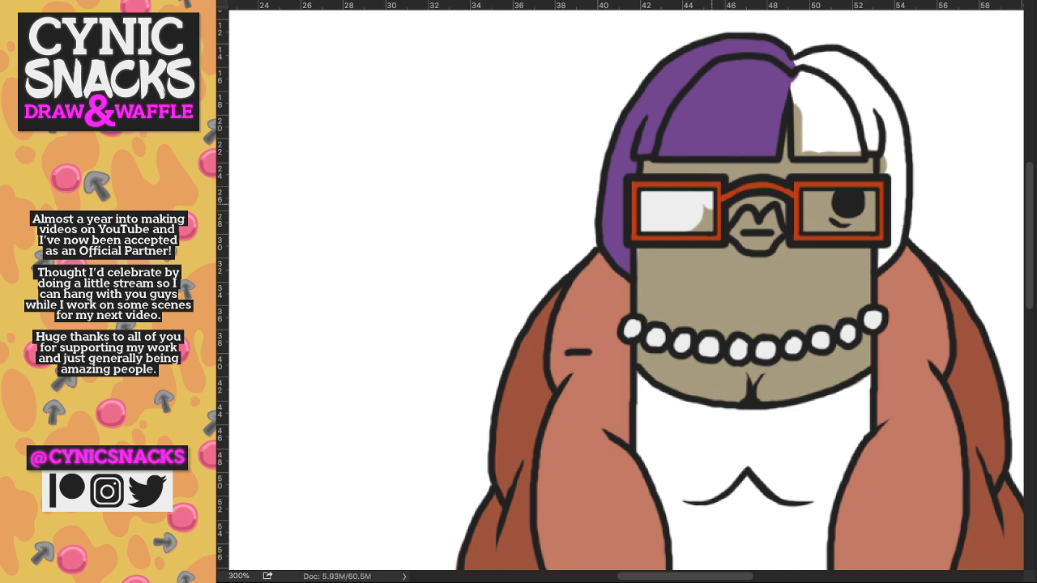
{"action": "left_click_drag", "start_coordinate": [712, 204], "coordinate": [703, 224]}
{"action": "mouse_move", "coordinate": [814, 202]}
{"action": "left_mouse_down"}
{"action": "mouse_move", "coordinate": [836, 212]}
{"action": "mouse_move", "coordinate": [873, 196]}
{"action": "mouse_move", "coordinate": [860, 228]}
{"action": "mouse_move", "coordinate": [873, 229]}
{"action": "left_mouse_up"}
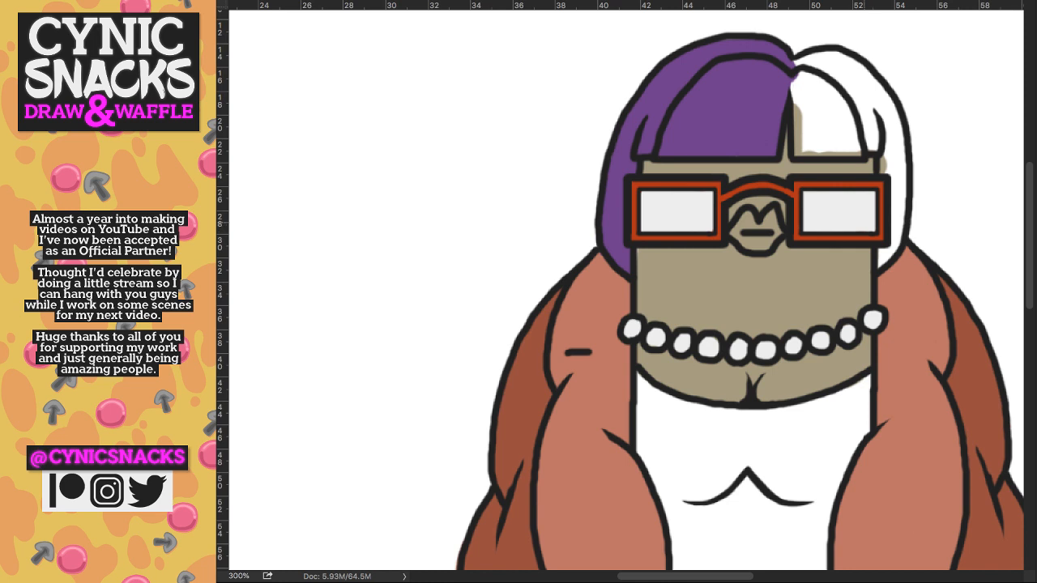
{"action": "key", "text": "5"}
{"action": "key", "text": "3"}
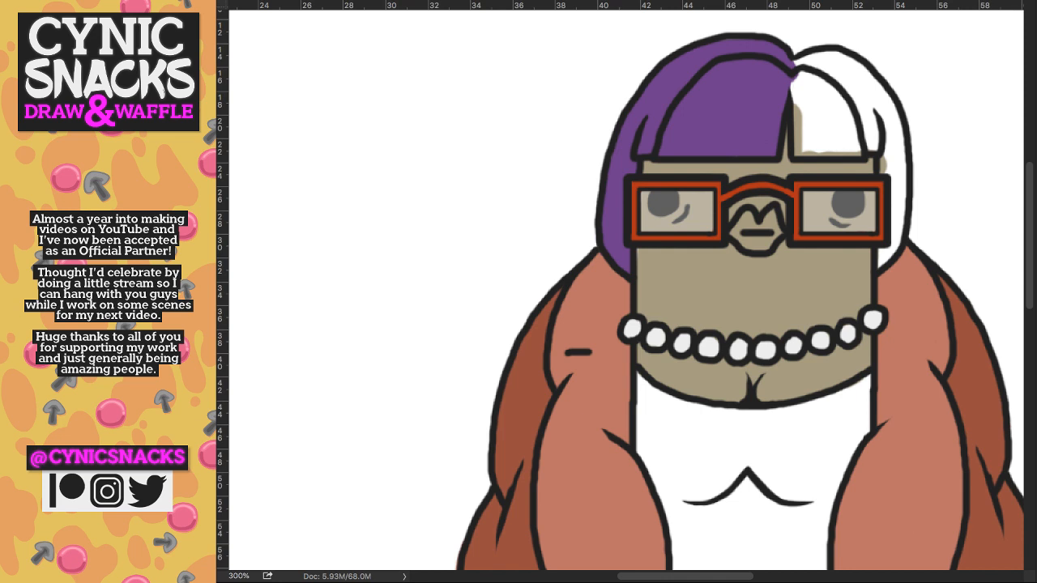
- Paint the right-hand half of the hair purple, covering the tan spill along the fringe and parting
{"action": "key", "text": "super+comma"}
{"action": "key", "text": "super+comma"}
{"action": "mouse_move", "coordinate": [799, 75]}
{"action": "left_mouse_down"}
{"action": "mouse_move", "coordinate": [807, 153]}
{"action": "mouse_move", "coordinate": [857, 150]}
{"action": "mouse_move", "coordinate": [849, 105]}
{"action": "mouse_move", "coordinate": [828, 136]}
{"action": "mouse_move", "coordinate": [814, 122]}
{"action": "left_mouse_up"}
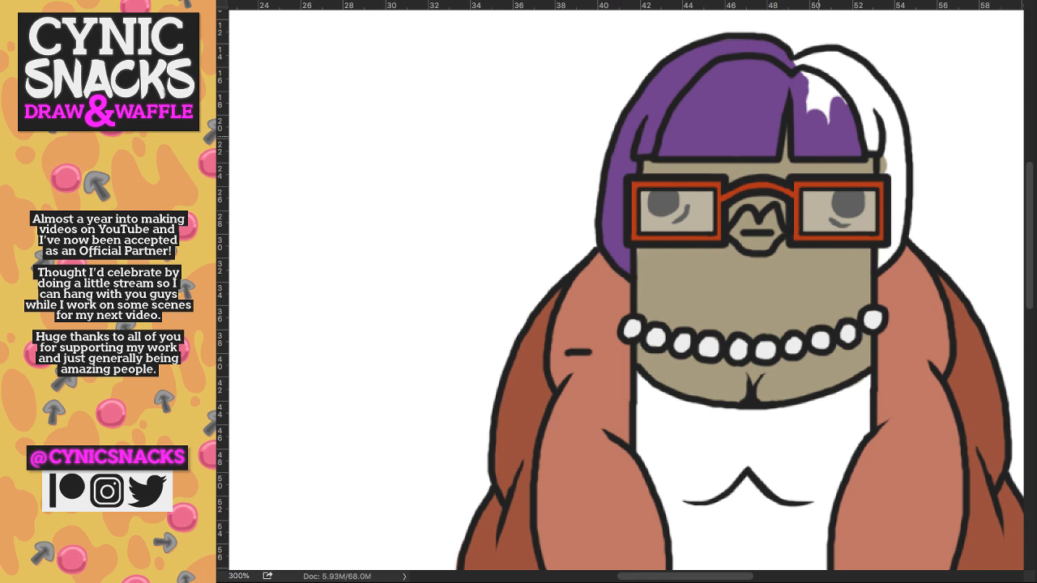
{"action": "mouse_move", "coordinate": [815, 121]}
{"action": "left_mouse_down"}
{"action": "mouse_move", "coordinate": [847, 77]}
{"action": "mouse_move", "coordinate": [875, 149]}
{"action": "mouse_move", "coordinate": [883, 118]}
{"action": "mouse_move", "coordinate": [899, 199]}
{"action": "mouse_move", "coordinate": [888, 250]}
{"action": "mouse_move", "coordinate": [887, 101]}
{"action": "mouse_move", "coordinate": [867, 77]}
{"action": "mouse_move", "coordinate": [863, 105]}
{"action": "mouse_move", "coordinate": [838, 54]}
{"action": "mouse_move", "coordinate": [859, 63]}
{"action": "left_mouse_up"}
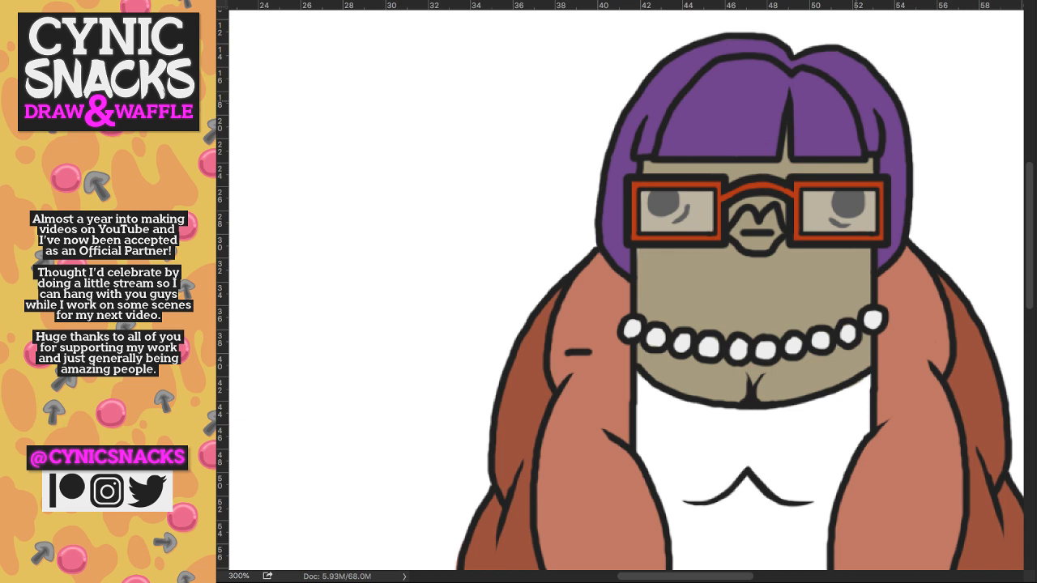
- Paint the boss's upper chest pale pink beneath the chin, spreading it across between the two sleeves
{"action": "key", "text": "super+minus"}
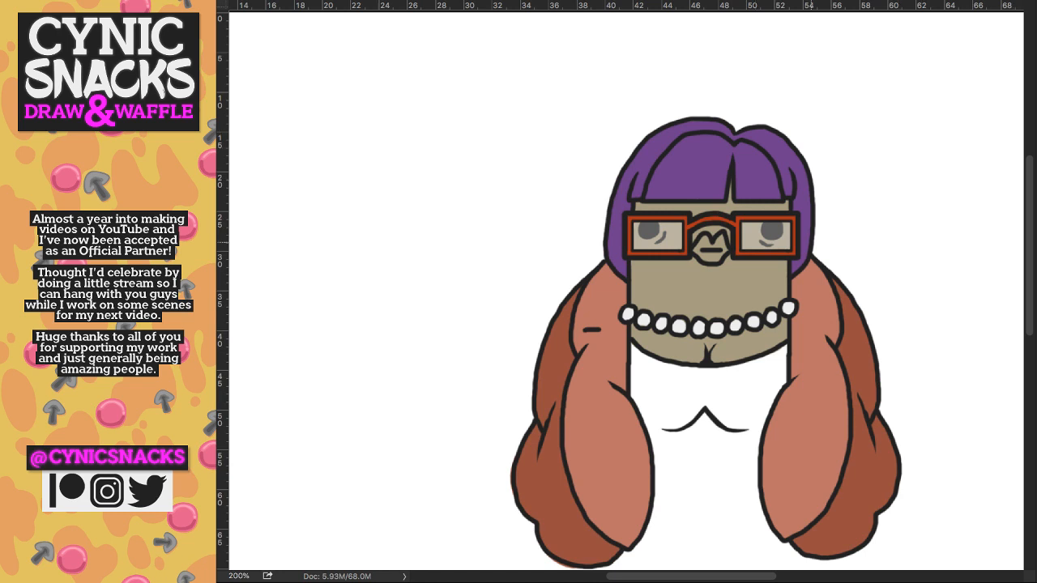
{"action": "mouse_move", "coordinate": [658, 377]}
{"action": "left_mouse_down"}
{"action": "mouse_move", "coordinate": [647, 402]}
{"action": "mouse_move", "coordinate": [636, 374]}
{"action": "left_mouse_up"}
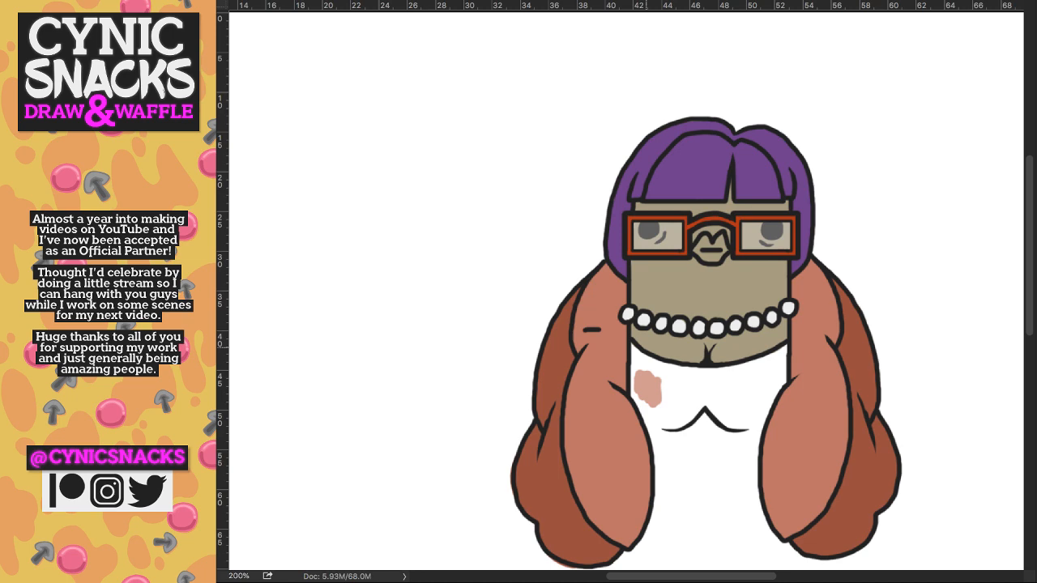
{"action": "scroll", "coordinate": [662, 503], "scroll_direction": "up", "scroll_amount": 1}
{"action": "mouse_move", "coordinate": [628, 212]}
{"action": "left_mouse_down"}
{"action": "mouse_move", "coordinate": [642, 253]}
{"action": "mouse_move", "coordinate": [672, 240]}
{"action": "mouse_move", "coordinate": [648, 282]}
{"action": "left_mouse_up"}
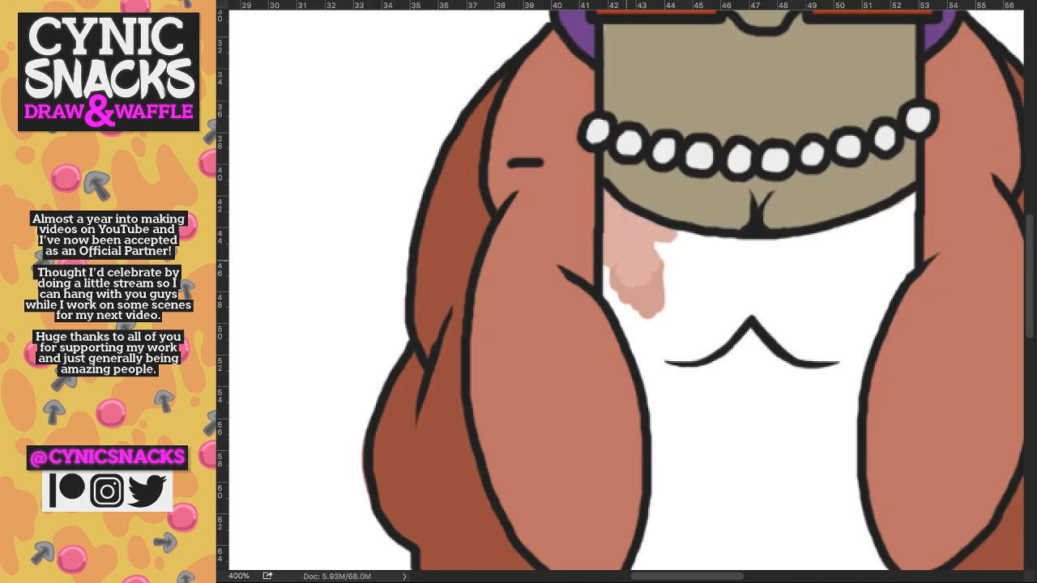
{"action": "mouse_move", "coordinate": [636, 328]}
{"action": "left_mouse_down"}
{"action": "mouse_move", "coordinate": [665, 261]}
{"action": "mouse_move", "coordinate": [679, 271]}
{"action": "mouse_move", "coordinate": [681, 247]}
{"action": "mouse_move", "coordinate": [761, 245]}
{"action": "left_mouse_up"}
{"action": "mouse_move", "coordinate": [761, 256]}
{"action": "left_mouse_down"}
{"action": "mouse_move", "coordinate": [706, 299]}
{"action": "mouse_move", "coordinate": [687, 344]}
{"action": "mouse_move", "coordinate": [742, 324]}
{"action": "left_mouse_up"}
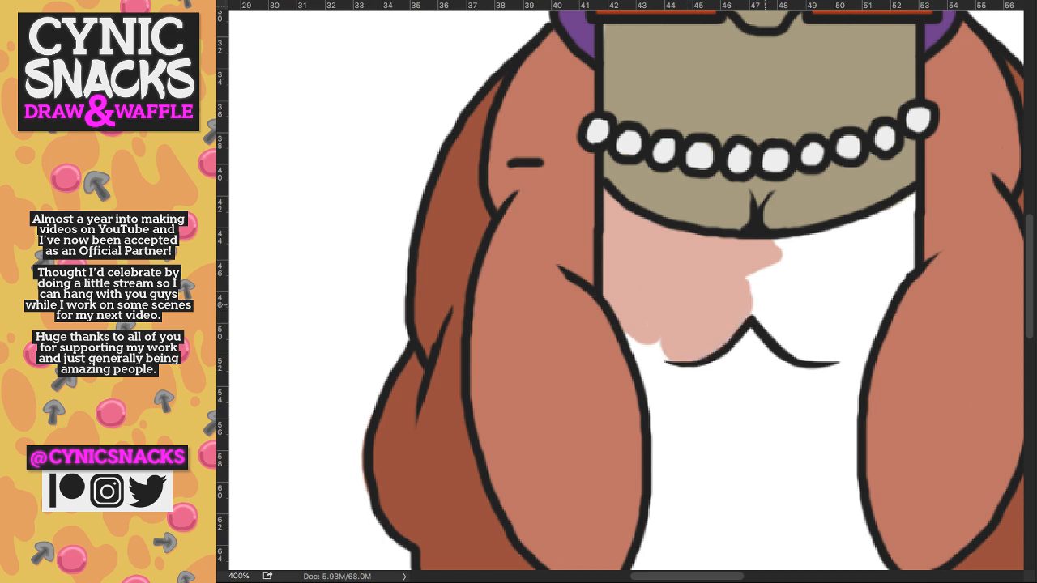
{"action": "left_click_drag", "start_coordinate": [753, 286], "coordinate": [798, 247]}
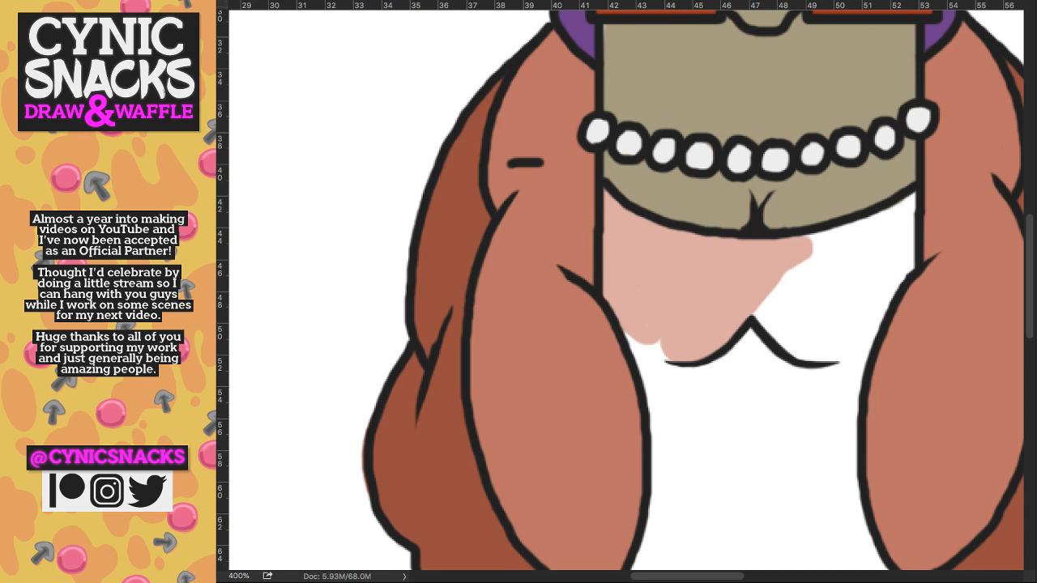
{"action": "mouse_move", "coordinate": [778, 324]}
{"action": "left_mouse_down"}
{"action": "mouse_move", "coordinate": [850, 235]}
{"action": "mouse_move", "coordinate": [912, 202]}
{"action": "mouse_move", "coordinate": [909, 272]}
{"action": "mouse_move", "coordinate": [879, 291]}
{"action": "mouse_move", "coordinate": [846, 267]}
{"action": "mouse_move", "coordinate": [810, 276]}
{"action": "mouse_move", "coordinate": [796, 324]}
{"action": "left_mouse_up"}
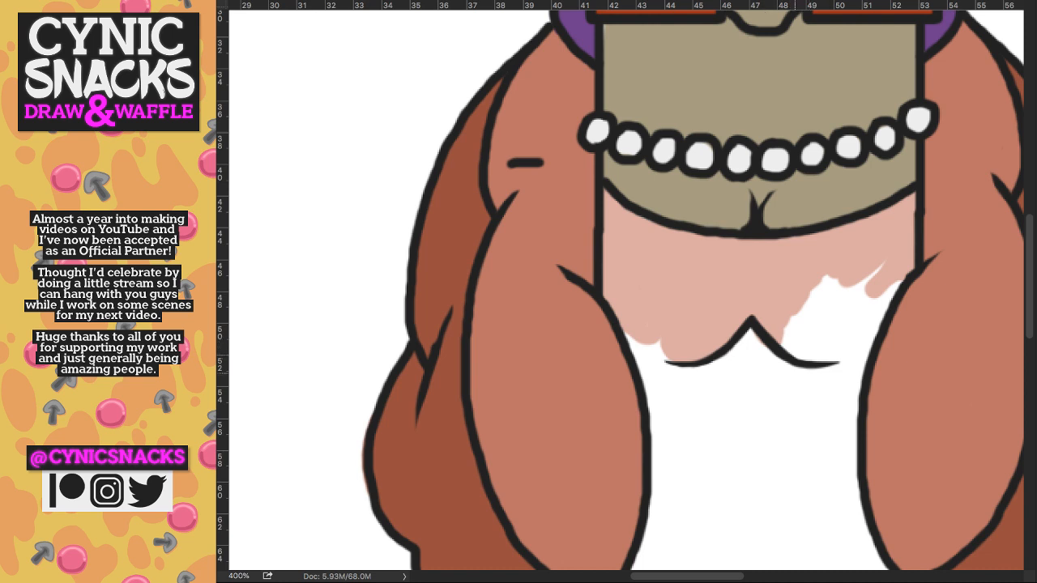
- Extend the pale pink fill below the curved chest line and shade a darker pink band directly beneath that line
{"action": "mouse_move", "coordinate": [795, 373]}
{"action": "left_mouse_down"}
{"action": "mouse_move", "coordinate": [836, 441]}
{"action": "mouse_move", "coordinate": [803, 463]}
{"action": "mouse_move", "coordinate": [762, 469]}
{"action": "mouse_move", "coordinate": [744, 354]}
{"action": "mouse_move", "coordinate": [660, 359]}
{"action": "mouse_move", "coordinate": [631, 336]}
{"action": "left_mouse_up"}
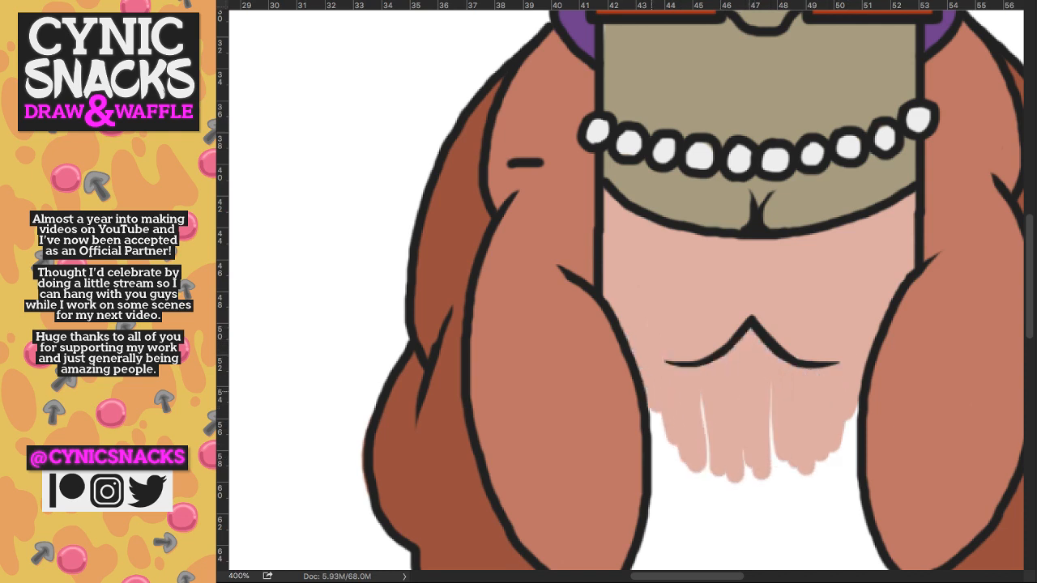
{"action": "mouse_move", "coordinate": [665, 405]}
{"action": "left_mouse_down"}
{"action": "mouse_move", "coordinate": [660, 494]}
{"action": "mouse_move", "coordinate": [688, 514]}
{"action": "mouse_move", "coordinate": [713, 486]}
{"action": "mouse_move", "coordinate": [741, 502]}
{"action": "mouse_move", "coordinate": [770, 397]}
{"action": "mouse_move", "coordinate": [785, 492]}
{"action": "left_mouse_up"}
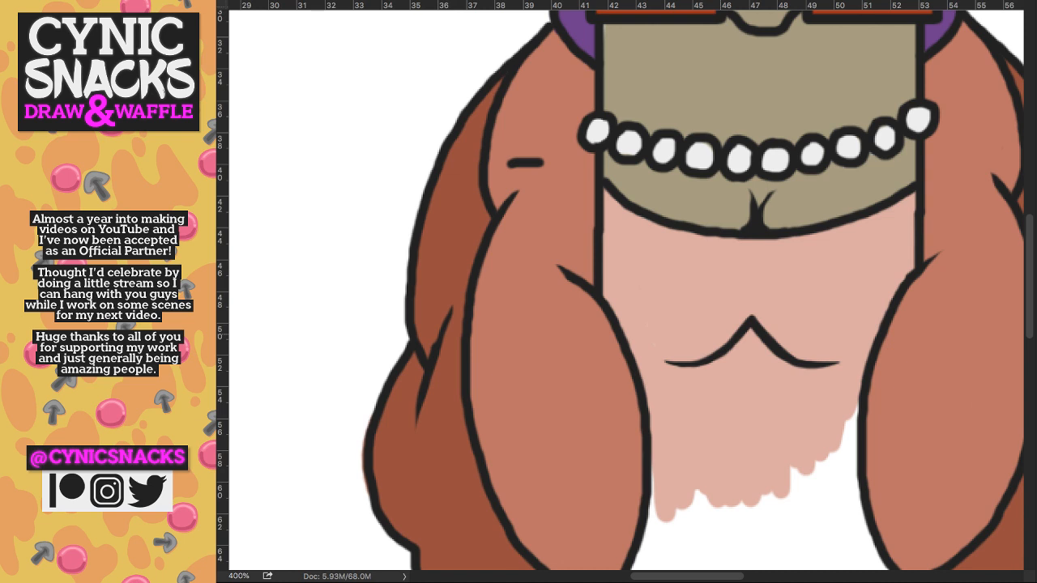
{"action": "mouse_move", "coordinate": [760, 340]}
{"action": "left_mouse_down"}
{"action": "mouse_move", "coordinate": [698, 374]}
{"action": "mouse_move", "coordinate": [671, 379]}
{"action": "mouse_move", "coordinate": [648, 364]}
{"action": "mouse_move", "coordinate": [659, 386]}
{"action": "mouse_move", "coordinate": [852, 371]}
{"action": "mouse_move", "coordinate": [654, 390]}
{"action": "mouse_move", "coordinate": [632, 349]}
{"action": "left_mouse_up"}
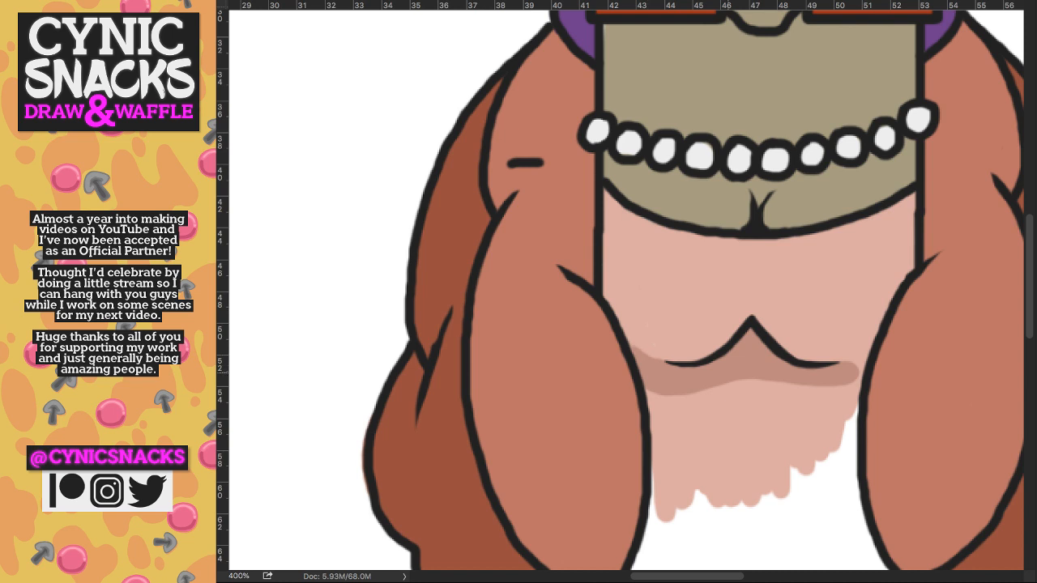
{"action": "left_click_drag", "start_coordinate": [864, 369], "coordinate": [766, 387]}
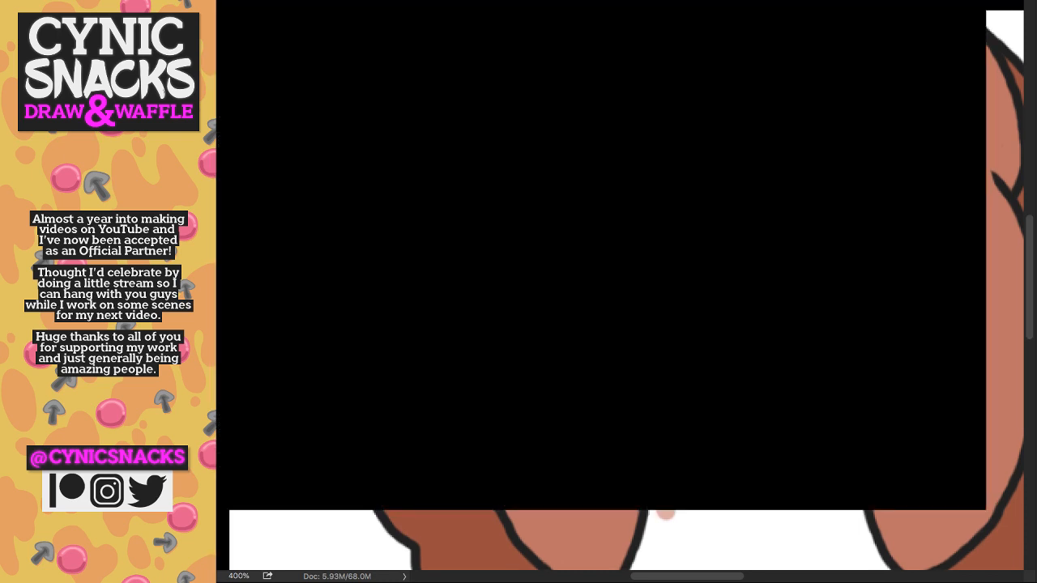
- Fill the rest of the lower torso pale pink, with a gently curved bottom edge joining the two sleeve tips
{"action": "left_click_drag", "start_coordinate": [740, 493], "coordinate": [751, 357]}
{"action": "left_click_drag", "start_coordinate": [696, 362], "coordinate": [609, 460]}
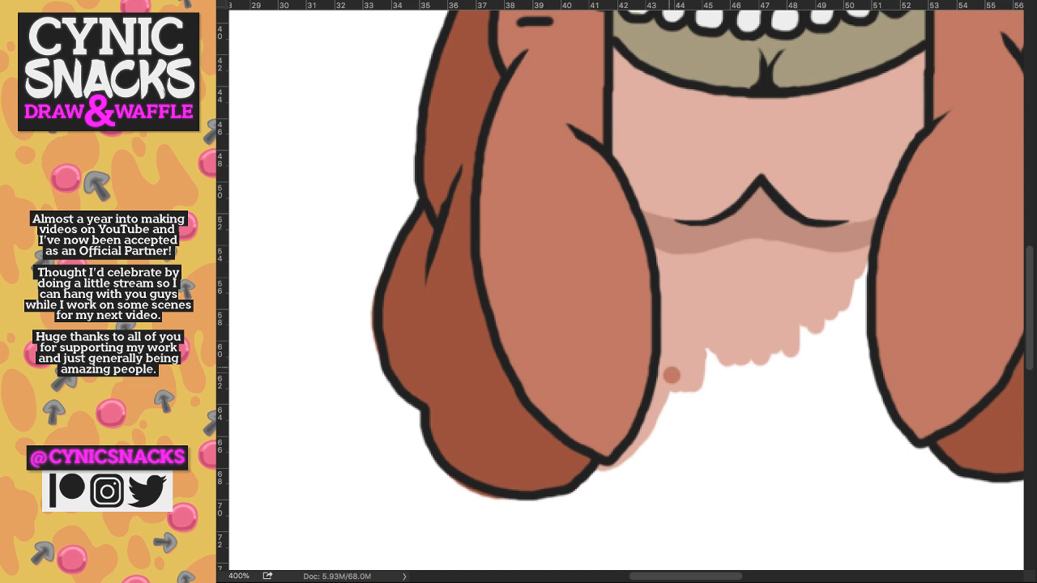
{"action": "left_click_drag", "start_coordinate": [672, 377], "coordinate": [676, 407]}
{"action": "mouse_move", "coordinate": [600, 470]}
{"action": "left_mouse_down"}
{"action": "mouse_move", "coordinate": [804, 467]}
{"action": "mouse_move", "coordinate": [913, 447]}
{"action": "left_mouse_up"}
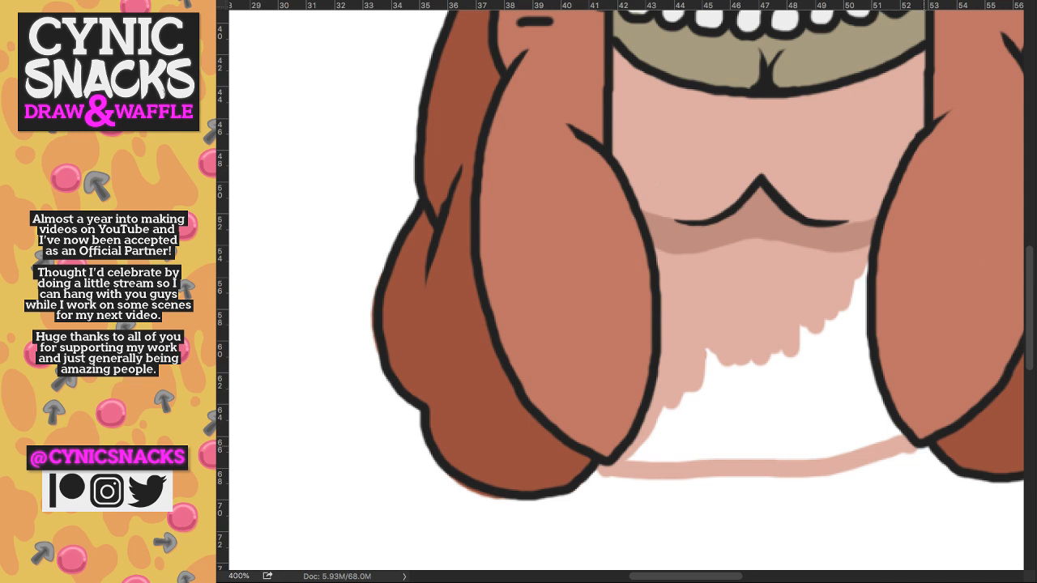
{"action": "mouse_move", "coordinate": [924, 450]}
{"action": "left_mouse_down"}
{"action": "mouse_move", "coordinate": [632, 456]}
{"action": "mouse_move", "coordinate": [709, 380]}
{"action": "mouse_move", "coordinate": [689, 437]}
{"action": "mouse_move", "coordinate": [717, 433]}
{"action": "mouse_move", "coordinate": [721, 446]}
{"action": "mouse_move", "coordinate": [739, 446]}
{"action": "mouse_move", "coordinate": [790, 434]}
{"action": "mouse_move", "coordinate": [814, 397]}
{"action": "mouse_move", "coordinate": [806, 332]}
{"action": "mouse_move", "coordinate": [843, 324]}
{"action": "mouse_move", "coordinate": [857, 288]}
{"action": "left_mouse_up"}
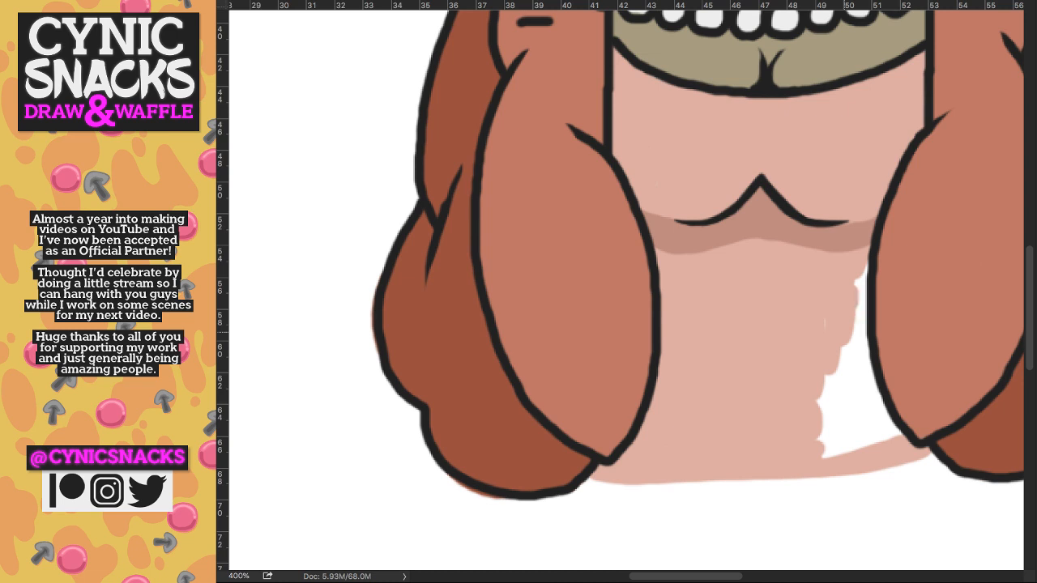
{"action": "mouse_move", "coordinate": [844, 332]}
{"action": "left_mouse_down"}
{"action": "mouse_move", "coordinate": [865, 425]}
{"action": "mouse_move", "coordinate": [879, 436]}
{"action": "left_mouse_up"}
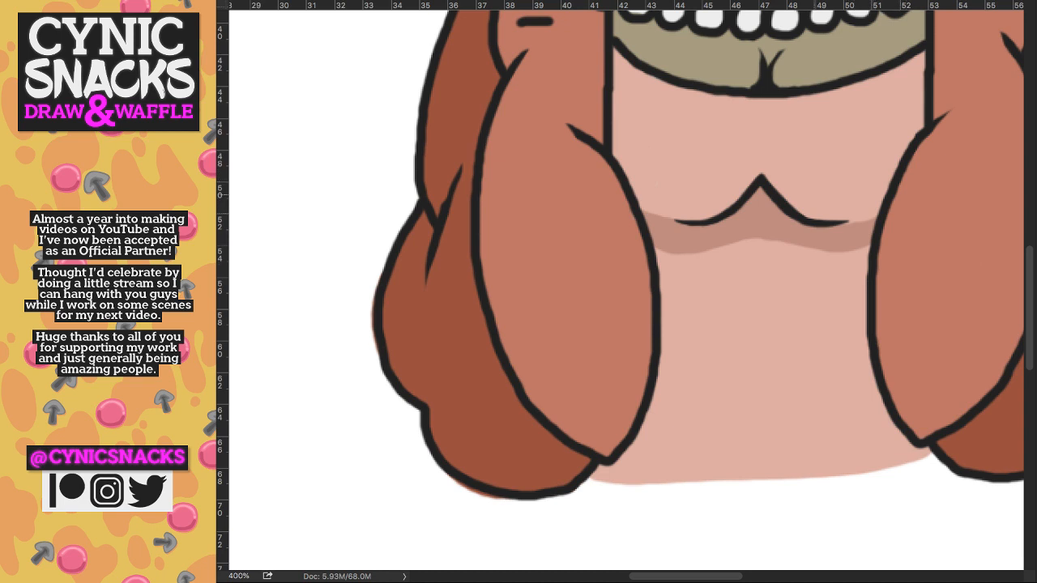
- Try to outline the torso's bottom edge with a scalloped black line between the sleeve tips
{"action": "left_click", "coordinate": [759, 182], "text": "alt"}
{"action": "left_click", "coordinate": [592, 476]}
{"action": "left_click", "coordinate": [597, 478]}
{"action": "mouse_move", "coordinate": [594, 476]}
{"action": "left_mouse_down"}
{"action": "mouse_move", "coordinate": [761, 462]}
{"action": "mouse_move", "coordinate": [775, 478]}
{"action": "mouse_move", "coordinate": [804, 464]}
{"action": "mouse_move", "coordinate": [828, 476]}
{"action": "mouse_move", "coordinate": [857, 458]}
{"action": "mouse_move", "coordinate": [881, 467]}
{"action": "mouse_move", "coordinate": [897, 448]}
{"action": "mouse_move", "coordinate": [931, 445]}
{"action": "left_mouse_up"}
{"action": "key", "text": "ctrl+z"}
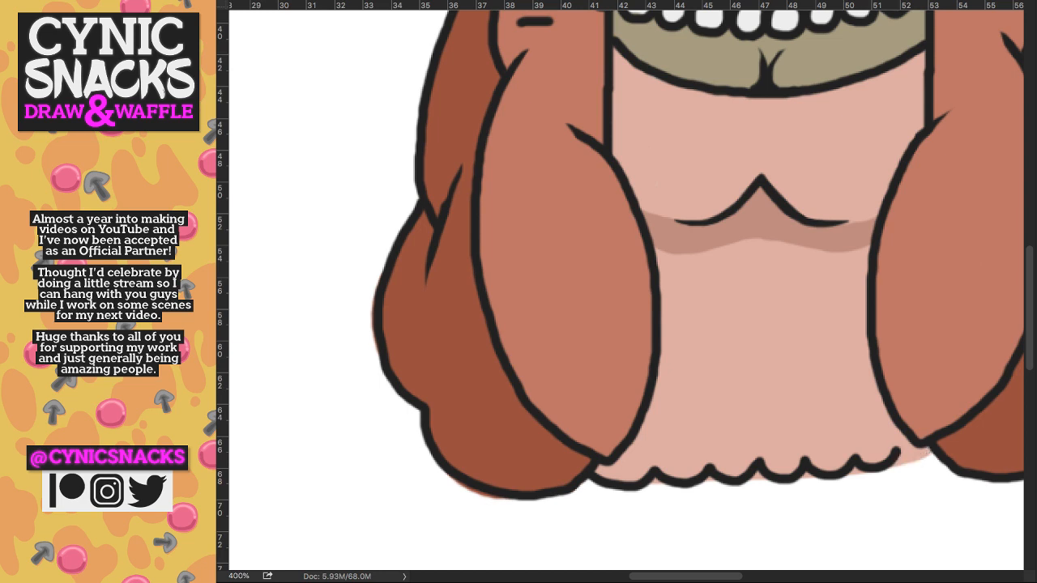
{"action": "key", "text": "ctrl+z"}
{"action": "key", "text": "ctrl+comma"}
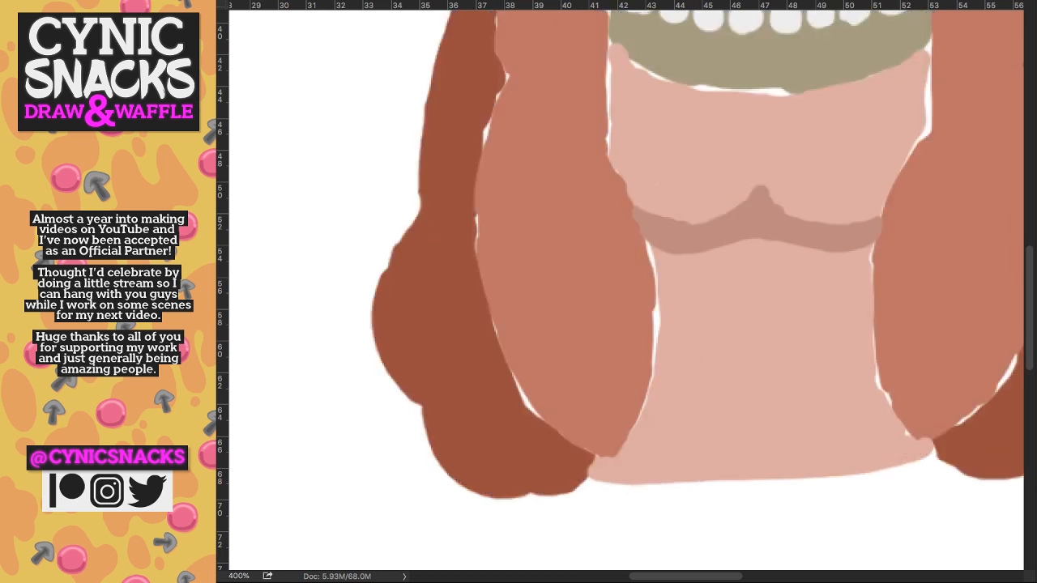
{"action": "key", "text": "ctrl+comma"}
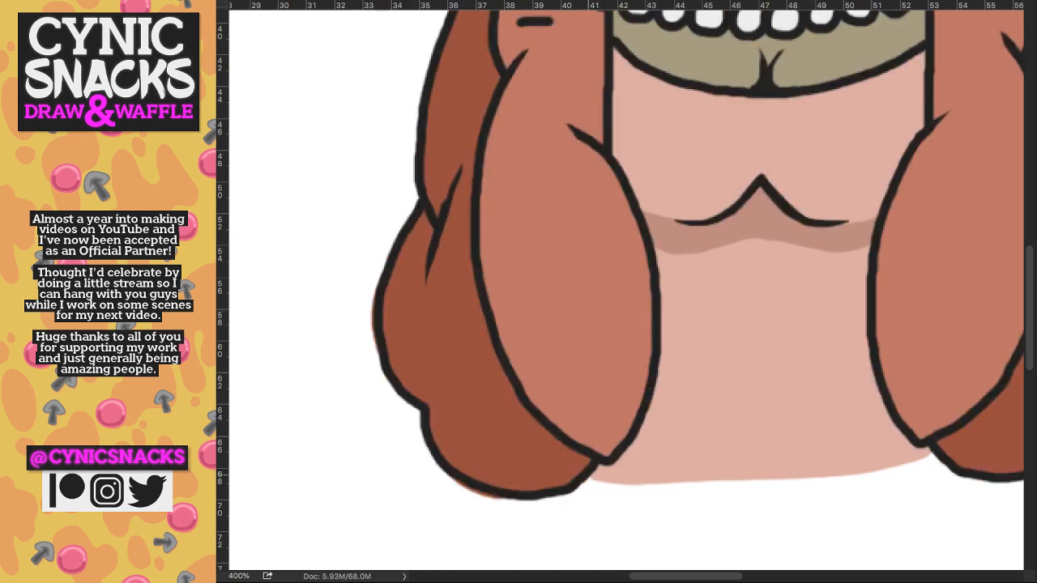
- Outline the torso's bottom edge with a scalloped black line between the sleeve tips and clear the pink spilling below it
{"action": "mouse_move", "coordinate": [589, 470]}
{"action": "left_mouse_down"}
{"action": "mouse_move", "coordinate": [635, 485]}
{"action": "mouse_move", "coordinate": [645, 470]}
{"action": "mouse_move", "coordinate": [713, 463]}
{"action": "left_mouse_up"}
{"action": "mouse_move", "coordinate": [713, 463]}
{"action": "left_mouse_down"}
{"action": "mouse_move", "coordinate": [771, 458]}
{"action": "mouse_move", "coordinate": [817, 469]}
{"action": "mouse_move", "coordinate": [828, 451]}
{"action": "mouse_move", "coordinate": [880, 468]}
{"action": "mouse_move", "coordinate": [884, 445]}
{"action": "mouse_move", "coordinate": [934, 452]}
{"action": "left_mouse_up"}
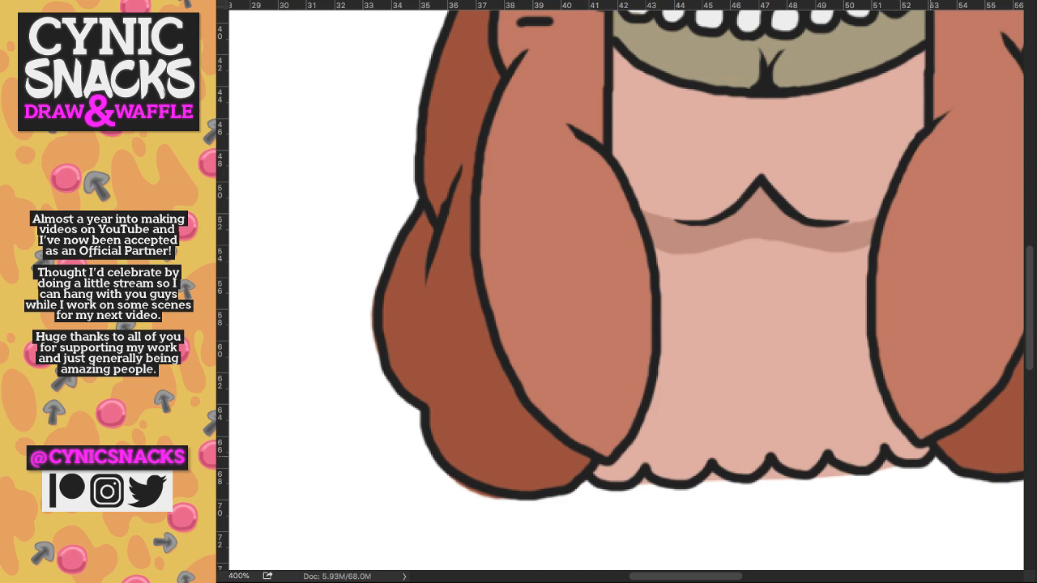
{"action": "left_click_drag", "start_coordinate": [817, 476], "coordinate": [896, 463]}
{"action": "left_click_drag", "start_coordinate": [760, 478], "coordinate": [794, 478]}
{"action": "left_click_drag", "start_coordinate": [703, 480], "coordinate": [726, 476]}
{"action": "left_click_drag", "start_coordinate": [638, 484], "coordinate": [652, 481]}
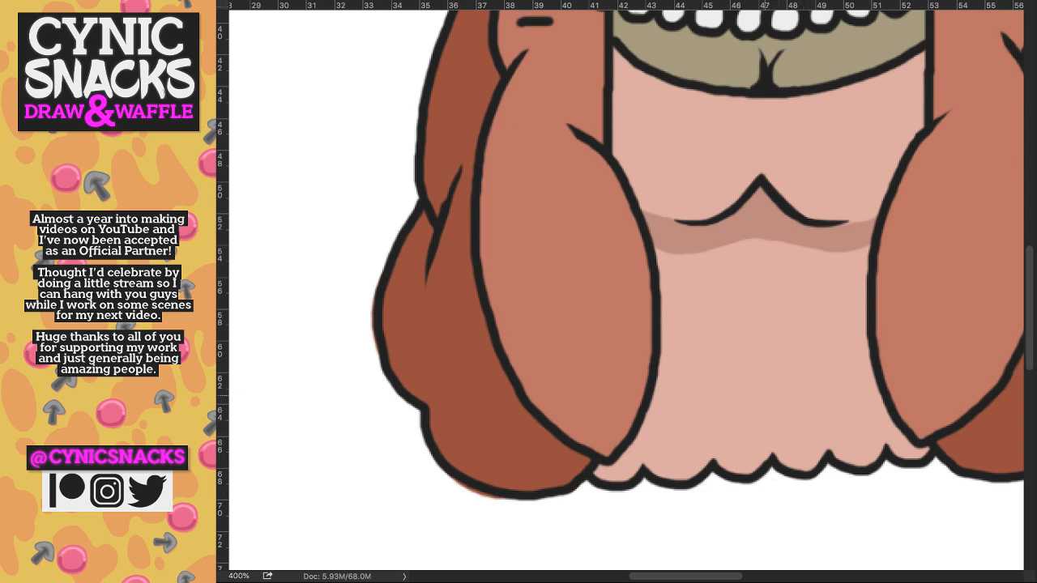
- Shade a darker skin-tone band beneath the pearl necklace and a thin one beneath the glasses and mouth
{"action": "scroll", "coordinate": [627, 290], "scroll_direction": "up", "scroll_amount": 5}
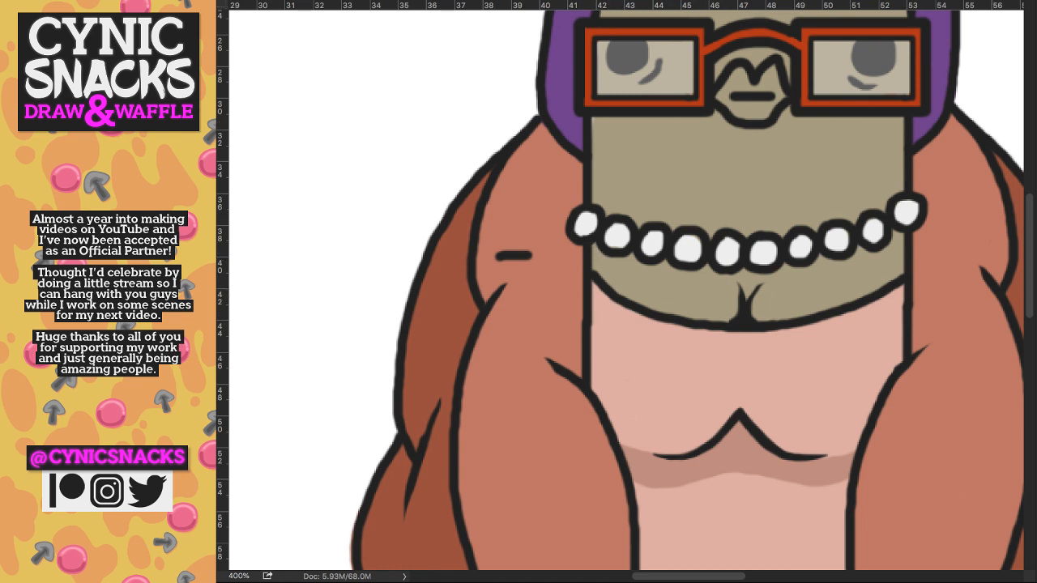
{"action": "left_click_drag", "start_coordinate": [599, 258], "coordinate": [630, 264]}
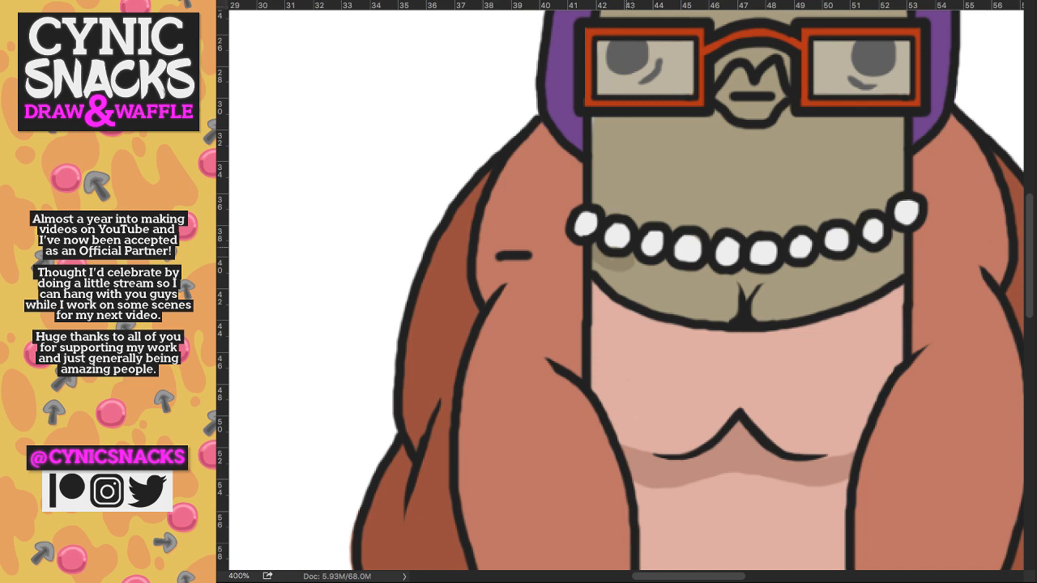
{"action": "mouse_move", "coordinate": [630, 264]}
{"action": "left_mouse_down"}
{"action": "mouse_move", "coordinate": [698, 274]}
{"action": "mouse_move", "coordinate": [687, 277]}
{"action": "mouse_move", "coordinate": [780, 272]}
{"action": "mouse_move", "coordinate": [748, 296]}
{"action": "mouse_move", "coordinate": [786, 267]}
{"action": "mouse_move", "coordinate": [813, 269]}
{"action": "mouse_move", "coordinate": [823, 258]}
{"action": "left_mouse_up"}
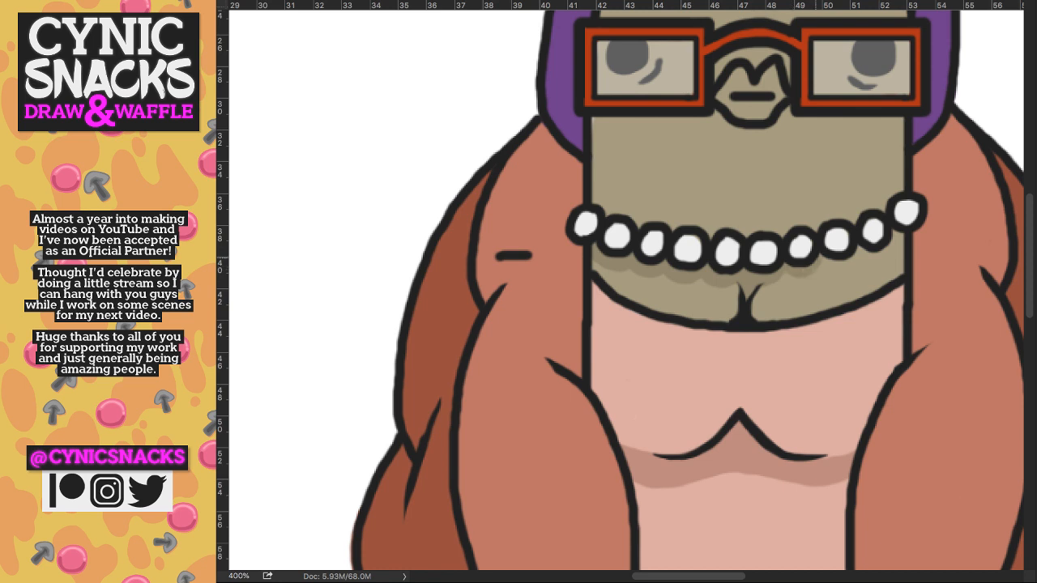
{"action": "left_click_drag", "start_coordinate": [818, 271], "coordinate": [853, 261]}
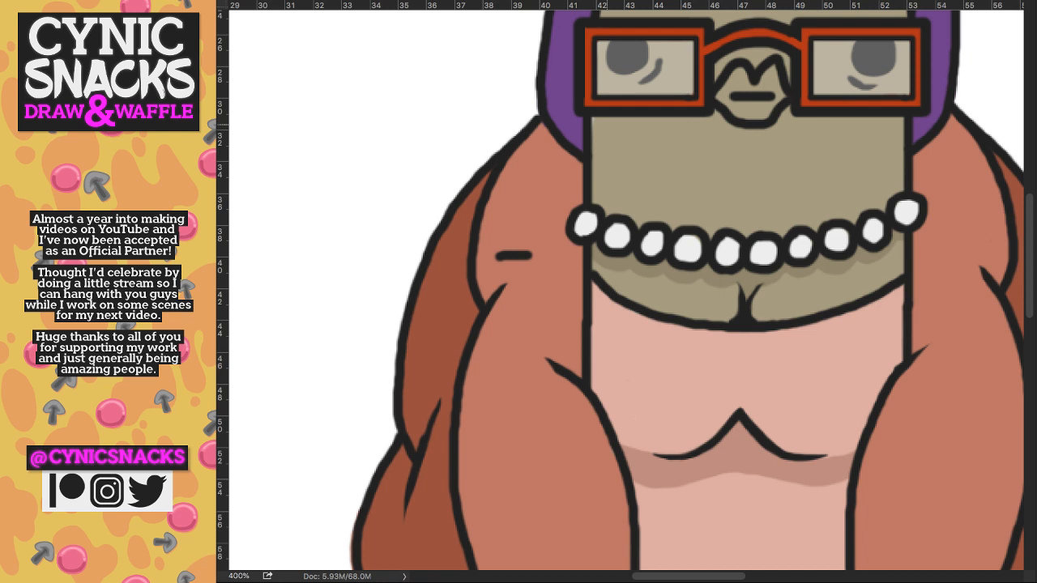
{"action": "mouse_move", "coordinate": [601, 120]}
{"action": "left_mouse_down"}
{"action": "mouse_move", "coordinate": [790, 106]}
{"action": "mouse_move", "coordinate": [793, 121]}
{"action": "mouse_move", "coordinate": [901, 122]}
{"action": "left_mouse_up"}
- Fill the boss's lips salmon pink and add a thin darker shadow on the forehead beneath the fringe
{"action": "scroll", "coordinate": [626, 285], "scroll_direction": "up", "scroll_amount": 5}
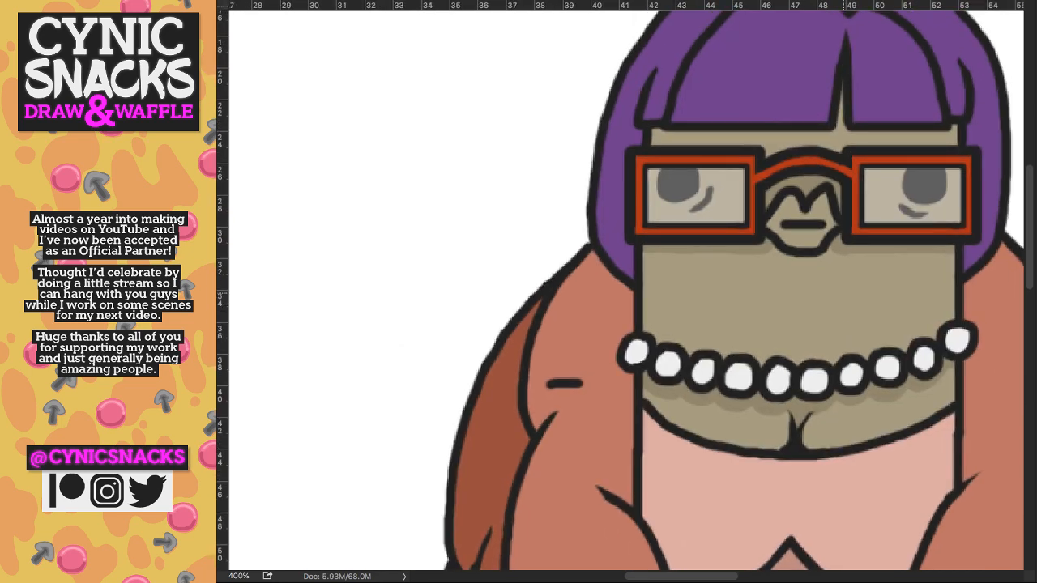
{"action": "scroll", "coordinate": [776, 209], "scroll_direction": "right", "scroll_amount": 1}
{"action": "mouse_move", "coordinate": [765, 214]}
{"action": "left_mouse_down"}
{"action": "mouse_move", "coordinate": [776, 203]}
{"action": "mouse_move", "coordinate": [787, 217]}
{"action": "left_mouse_up"}
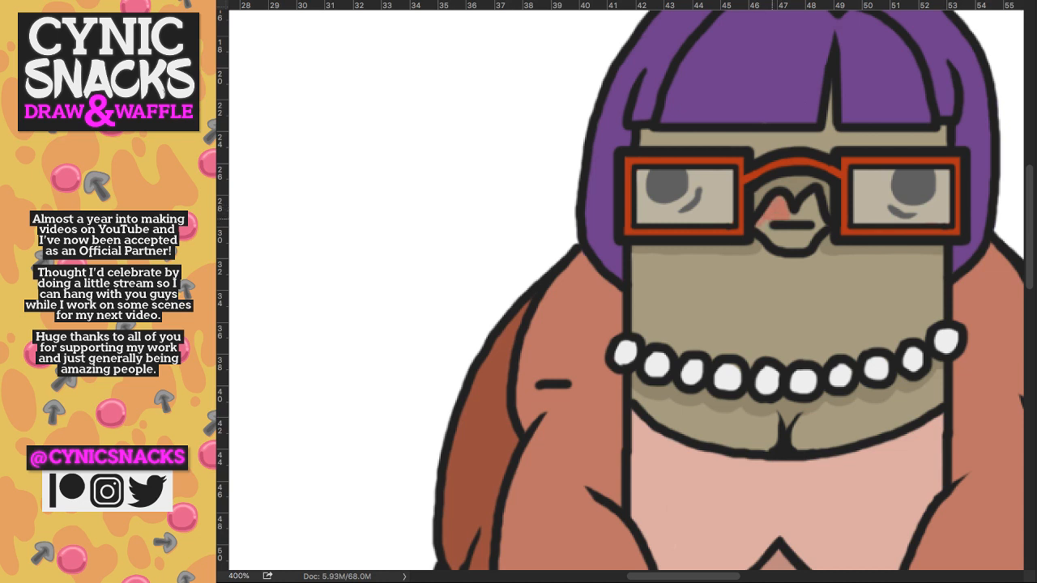
{"action": "mouse_move", "coordinate": [772, 220]}
{"action": "left_mouse_down"}
{"action": "mouse_move", "coordinate": [819, 243]}
{"action": "mouse_move", "coordinate": [821, 255]}
{"action": "mouse_move", "coordinate": [804, 260]}
{"action": "left_mouse_up"}
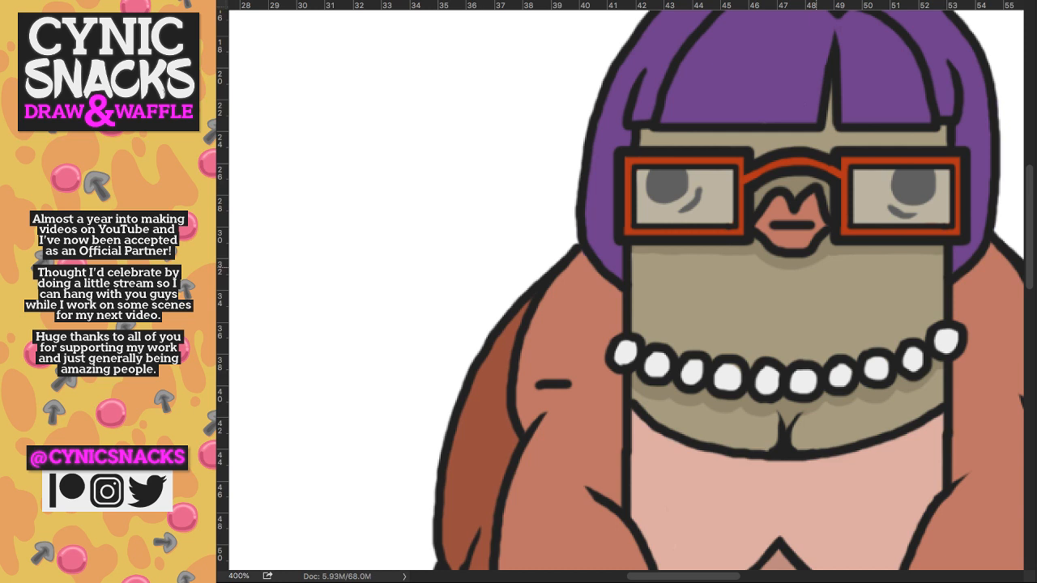
{"action": "left_click_drag", "start_coordinate": [645, 134], "coordinate": [944, 129]}
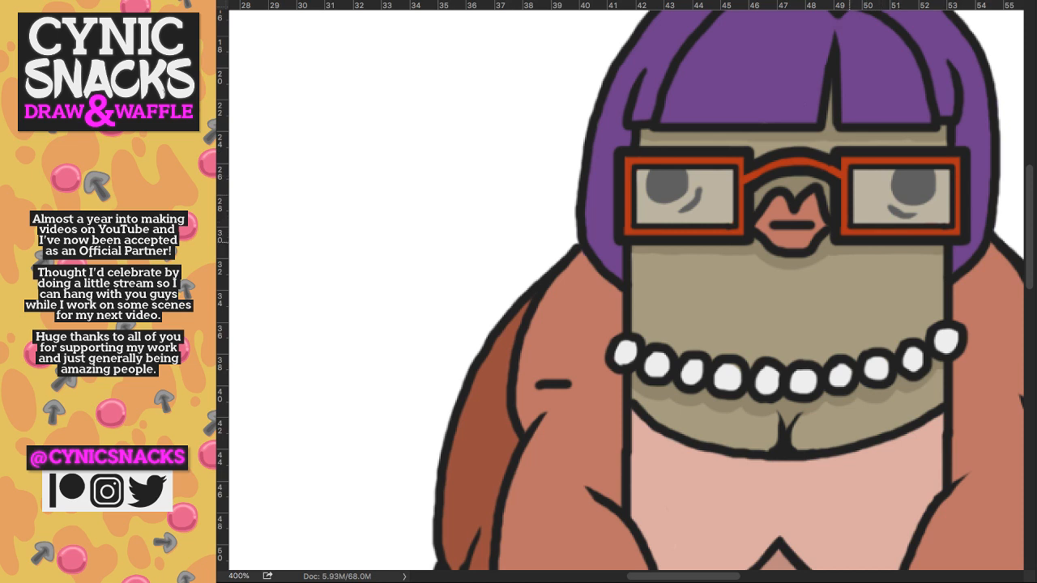
- Shade the inner left side of the hair dark purple, tapering from the crown past the fringe to the lower tip
{"action": "scroll", "coordinate": [802, 324], "scroll_direction": "down", "scroll_amount": 1}
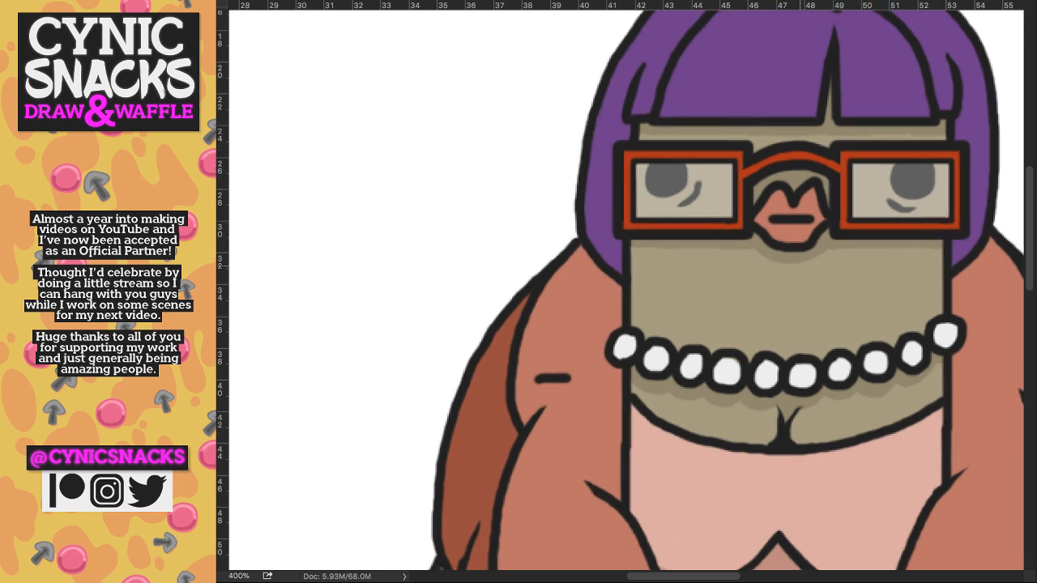
{"action": "key", "text": "Up"}
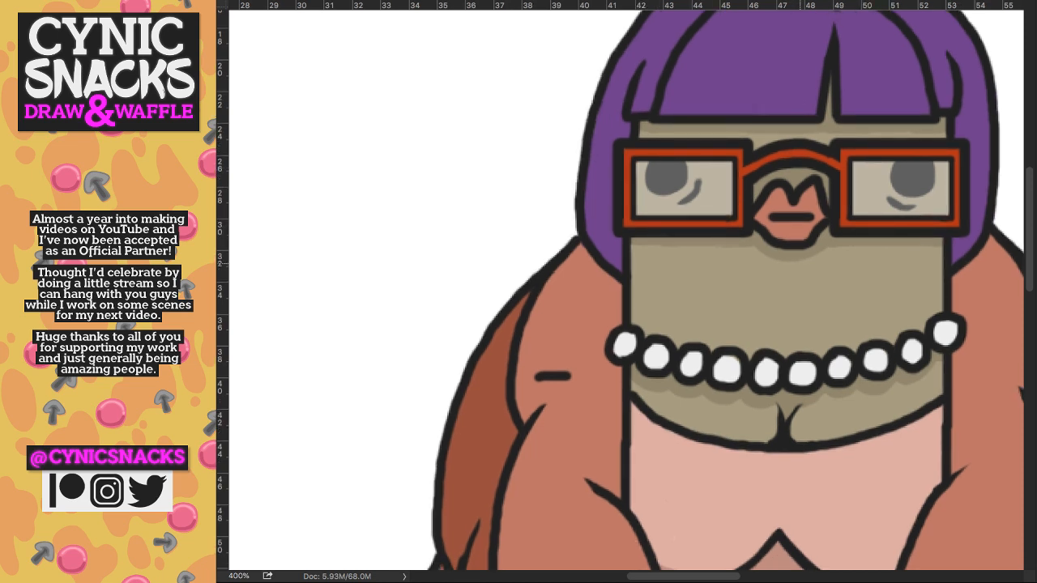
{"action": "scroll", "coordinate": [626, 292], "scroll_direction": "up", "scroll_amount": 3}
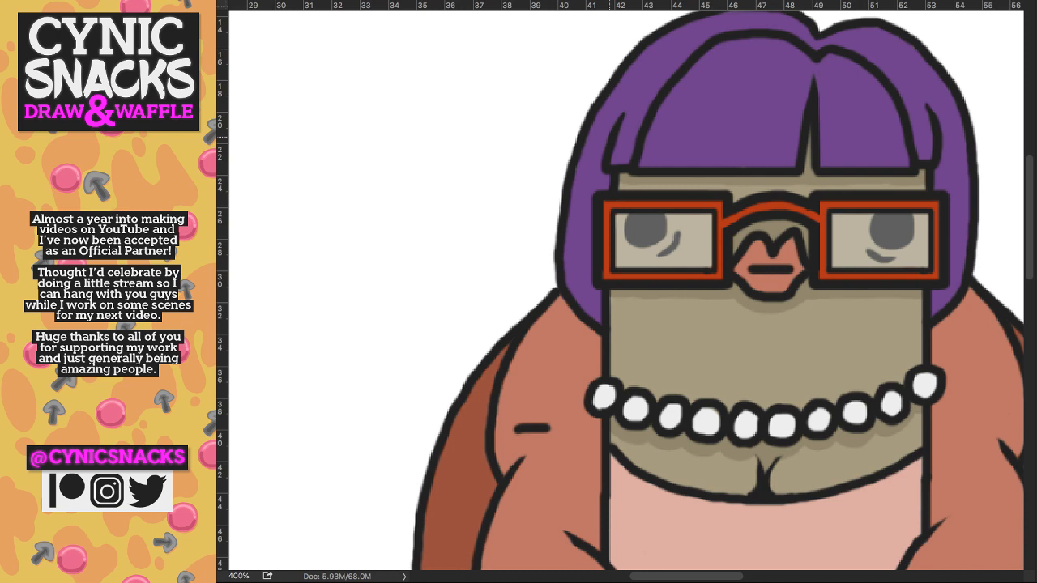
{"action": "left_click_drag", "start_coordinate": [629, 94], "coordinate": [596, 190]}
{"action": "left_click_drag", "start_coordinate": [655, 63], "coordinate": [626, 120]}
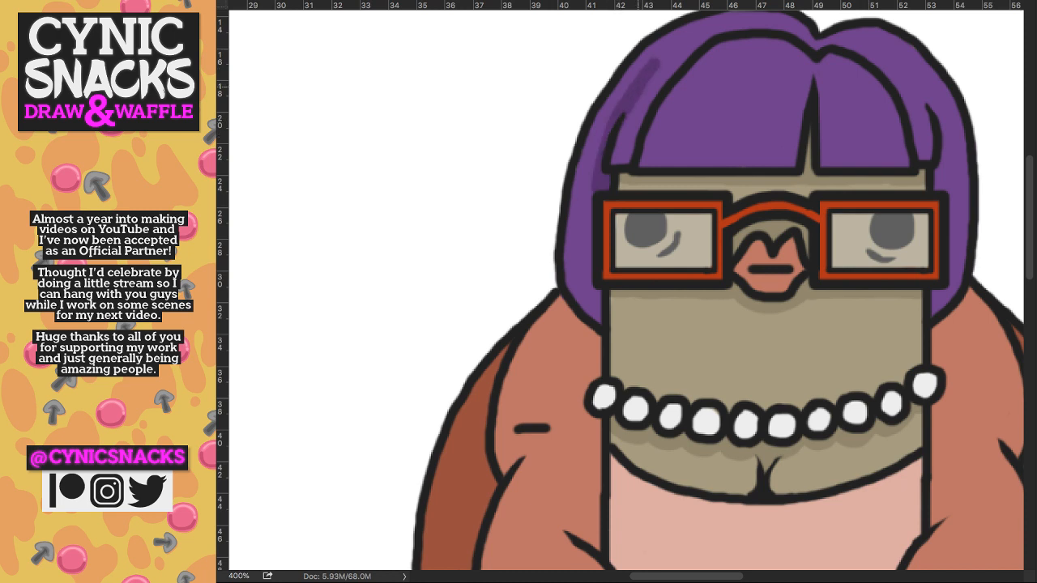
{"action": "left_click_drag", "start_coordinate": [664, 54], "coordinate": [641, 96]}
{"action": "left_click_drag", "start_coordinate": [595, 159], "coordinate": [598, 314]}
{"action": "mouse_move", "coordinate": [662, 53]}
{"action": "left_mouse_down"}
{"action": "mouse_move", "coordinate": [619, 108]}
{"action": "mouse_move", "coordinate": [659, 77]}
{"action": "mouse_move", "coordinate": [626, 128]}
{"action": "left_mouse_up"}
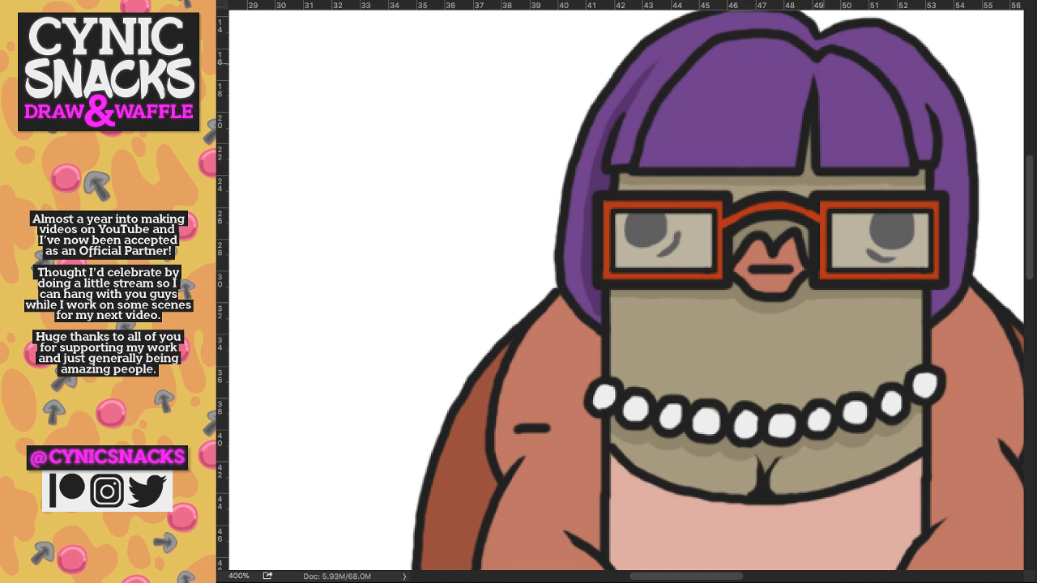
- Shade the crown dark purple along the left of the parting, tapering outward above the fringe outline
{"action": "left_click_drag", "start_coordinate": [807, 32], "coordinate": [818, 113]}
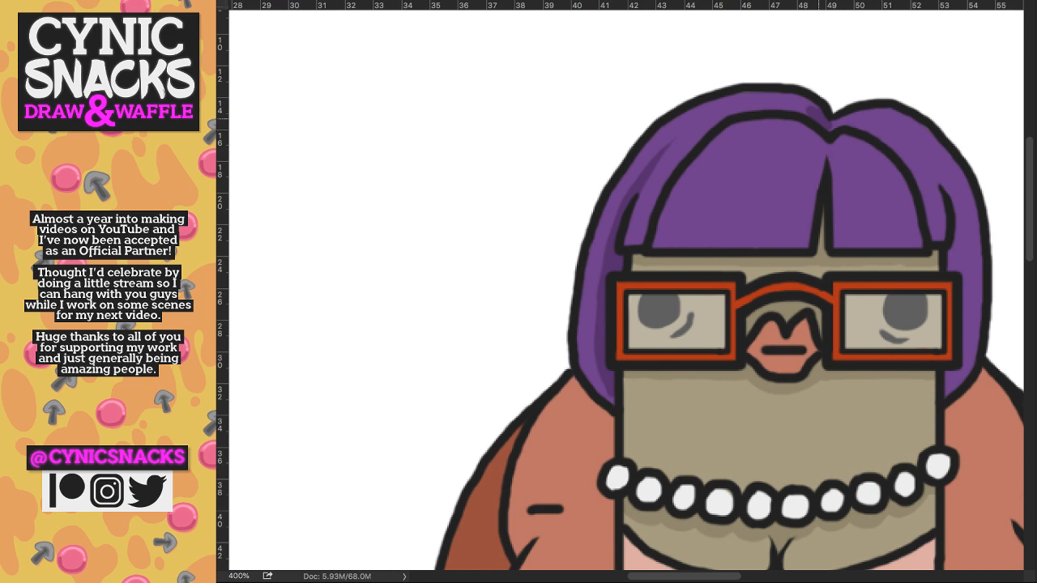
{"action": "mouse_move", "coordinate": [815, 107]}
{"action": "left_mouse_down"}
{"action": "mouse_move", "coordinate": [695, 112]}
{"action": "mouse_move", "coordinate": [638, 153]}
{"action": "left_mouse_up"}
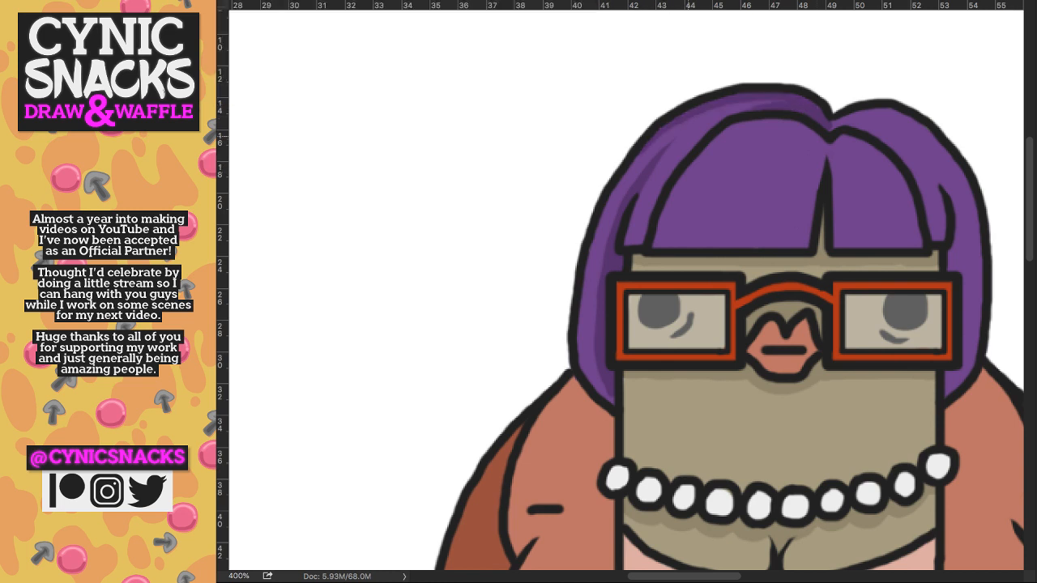
{"action": "left_click_drag", "start_coordinate": [665, 133], "coordinate": [640, 152]}
- Shade the hair dark purple on the right of the parting and down the inner right side to its lower tip
{"action": "left_click", "coordinate": [819, 114], "text": "alt"}
{"action": "mouse_move", "coordinate": [834, 126]}
{"action": "left_mouse_down"}
{"action": "mouse_move", "coordinate": [845, 119]}
{"action": "mouse_move", "coordinate": [895, 151]}
{"action": "left_mouse_up"}
{"action": "mouse_move", "coordinate": [874, 112]}
{"action": "left_mouse_down"}
{"action": "mouse_move", "coordinate": [908, 113]}
{"action": "mouse_move", "coordinate": [931, 133]}
{"action": "mouse_move", "coordinate": [877, 118]}
{"action": "left_mouse_up"}
{"action": "left_click_drag", "start_coordinate": [940, 136], "coordinate": [955, 152]}
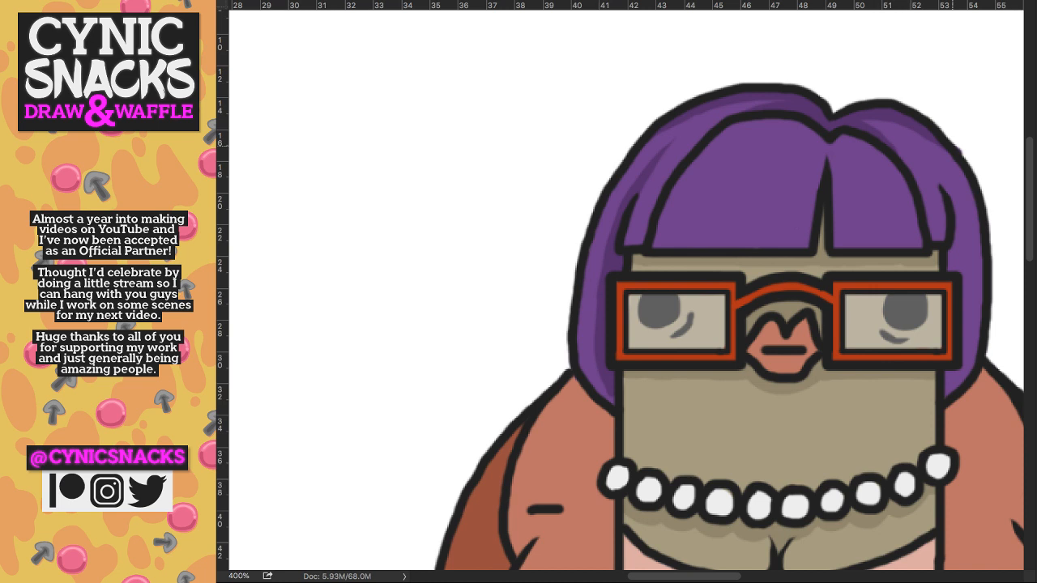
{"action": "key", "text": "super+z"}
{"action": "mouse_move", "coordinate": [929, 164]}
{"action": "left_mouse_down"}
{"action": "mouse_move", "coordinate": [960, 210]}
{"action": "mouse_move", "coordinate": [958, 261]}
{"action": "mouse_move", "coordinate": [951, 253]}
{"action": "mouse_move", "coordinate": [964, 285]}
{"action": "mouse_move", "coordinate": [966, 363]}
{"action": "mouse_move", "coordinate": [945, 389]}
{"action": "left_mouse_up"}
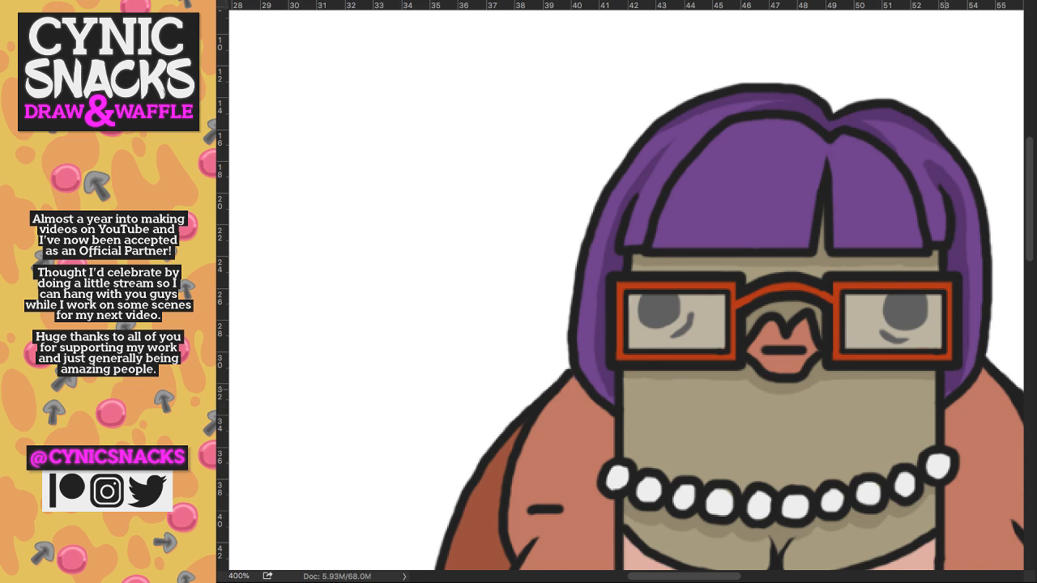
{"action": "left_click_drag", "start_coordinate": [941, 181], "coordinate": [921, 154]}
- Shade the fringe dark purple along both sides of its central split and in tapered strands rising from its lower edge
{"action": "left_click_drag", "start_coordinate": [827, 154], "coordinate": [802, 243]}
{"action": "left_click_drag", "start_coordinate": [826, 149], "coordinate": [838, 248]}
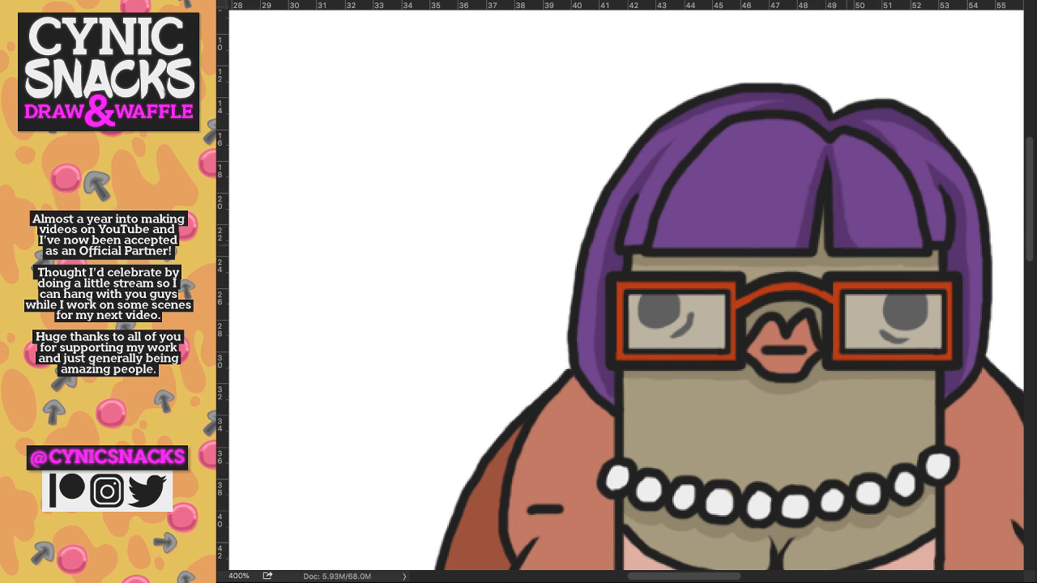
{"action": "left_click_drag", "start_coordinate": [879, 207], "coordinate": [883, 244]}
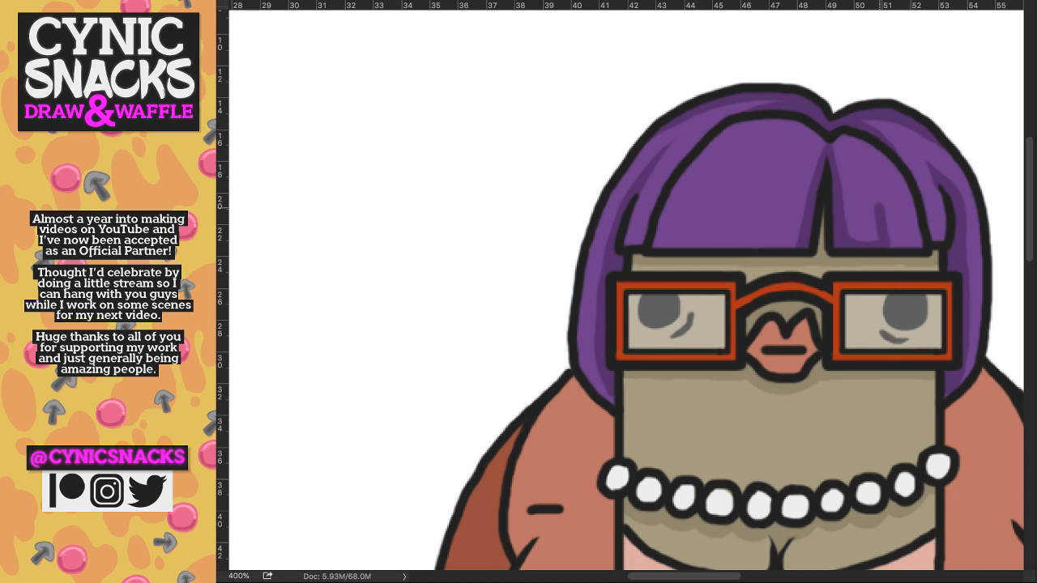
{"action": "mouse_move", "coordinate": [880, 209]}
{"action": "left_mouse_down"}
{"action": "mouse_move", "coordinate": [901, 245]}
{"action": "mouse_move", "coordinate": [919, 243]}
{"action": "left_mouse_up"}
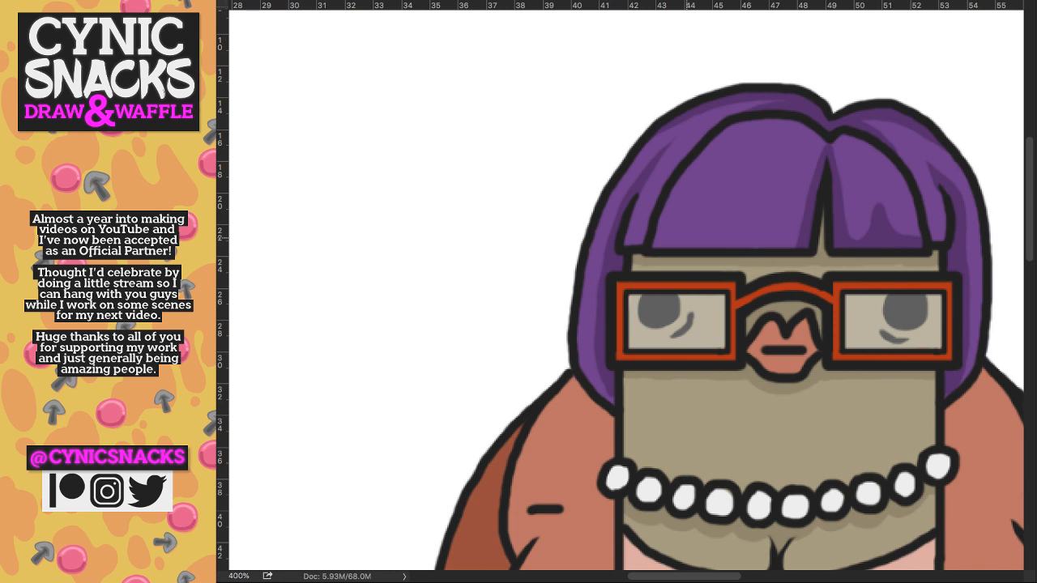
{"action": "mouse_move", "coordinate": [687, 239]}
{"action": "left_mouse_down"}
{"action": "mouse_move", "coordinate": [797, 242]}
{"action": "mouse_move", "coordinate": [708, 241]}
{"action": "left_mouse_up"}
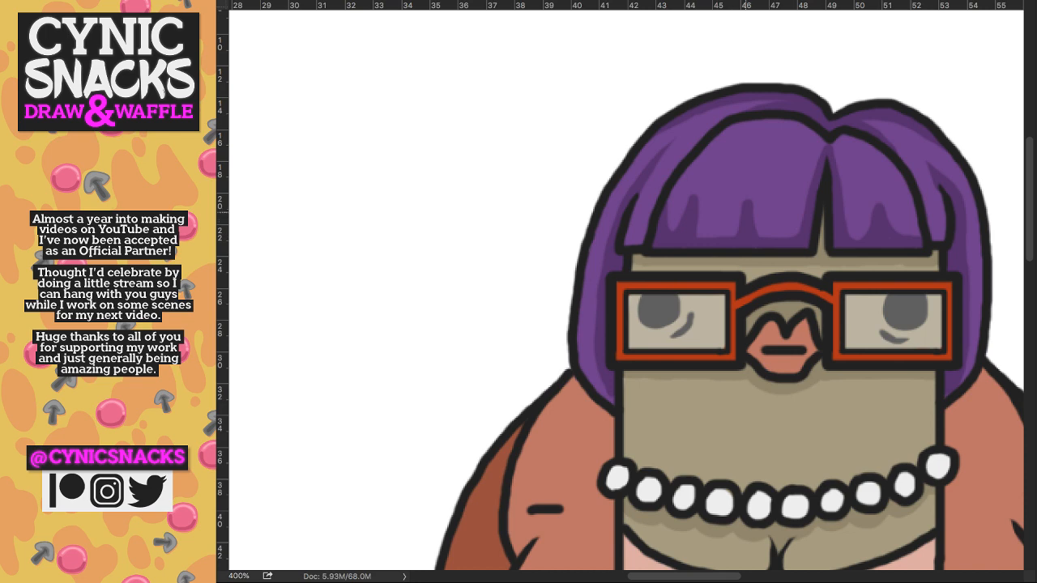
- Bring the blond boss back into view and move the purple-haired boss down beside him, partly behind his shoulder
{"action": "key", "text": "super+minus"}
{"action": "key", "text": "super+minus"}
{"action": "key", "text": "super+plus"}
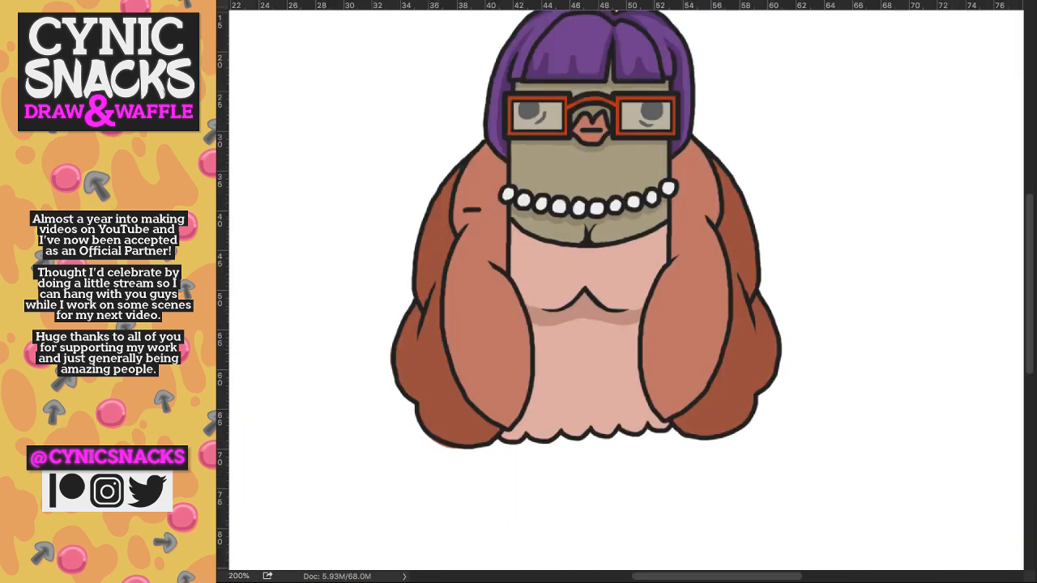
{"action": "key", "text": "super+minus"}
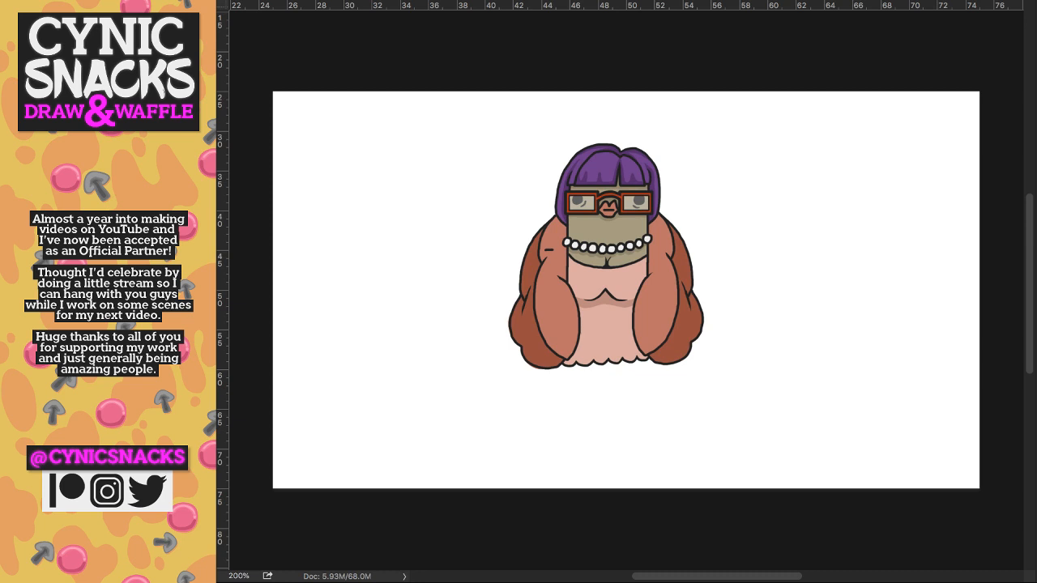
{"action": "key", "text": "super+minus"}
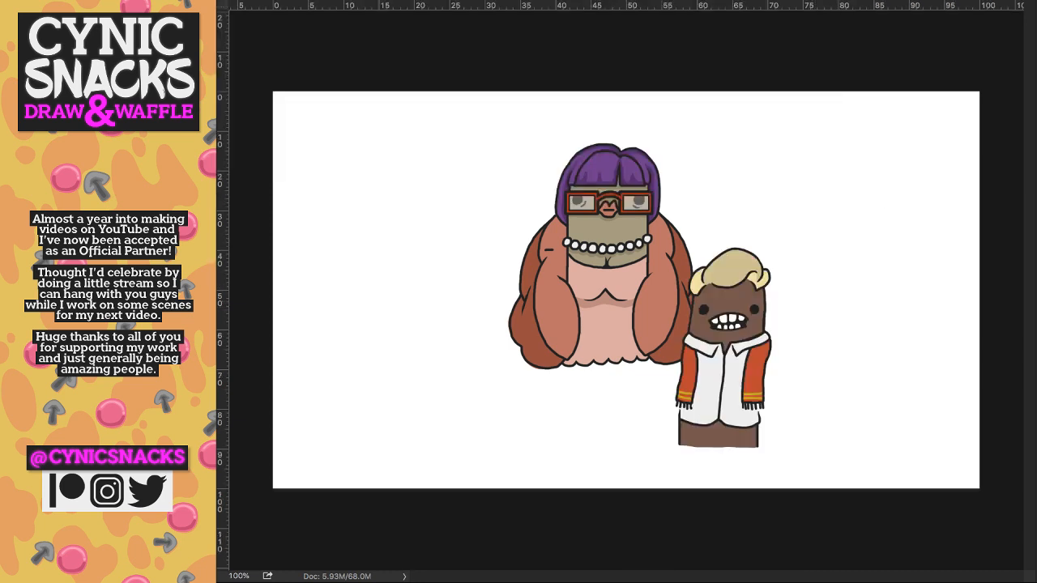
{"action": "key", "text": "super+z"}
{"action": "key", "text": "super+z"}
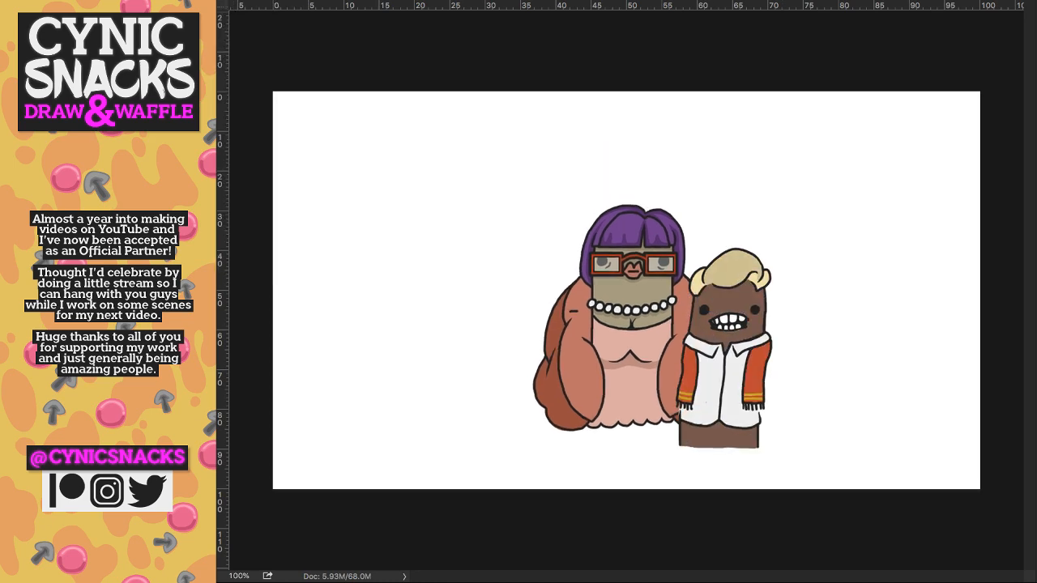
- Repaint the blond boss's upper and lower teeth an even off-white, covering the reddish patch at the mouth's left corner
{"action": "key", "text": "ctrl+plus"}
{"action": "key", "text": "ctrl+plus"}
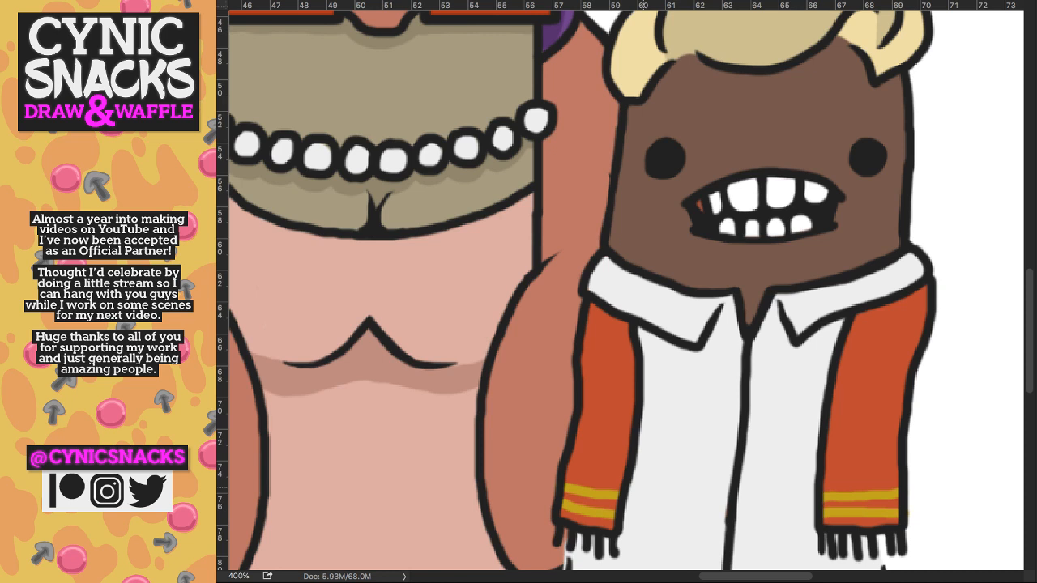
{"action": "mouse_move", "coordinate": [698, 201]}
{"action": "left_mouse_down"}
{"action": "mouse_move", "coordinate": [720, 211]}
{"action": "mouse_move", "coordinate": [708, 199]}
{"action": "left_mouse_up"}
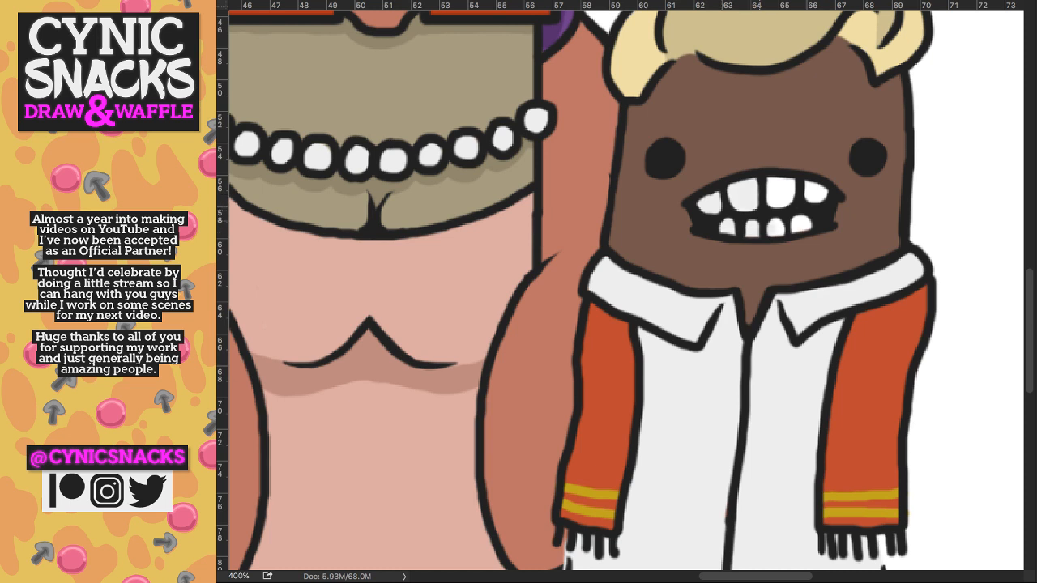
{"action": "mouse_move", "coordinate": [769, 204]}
{"action": "left_mouse_down"}
{"action": "mouse_move", "coordinate": [789, 187]}
{"action": "mouse_move", "coordinate": [823, 186]}
{"action": "left_mouse_up"}
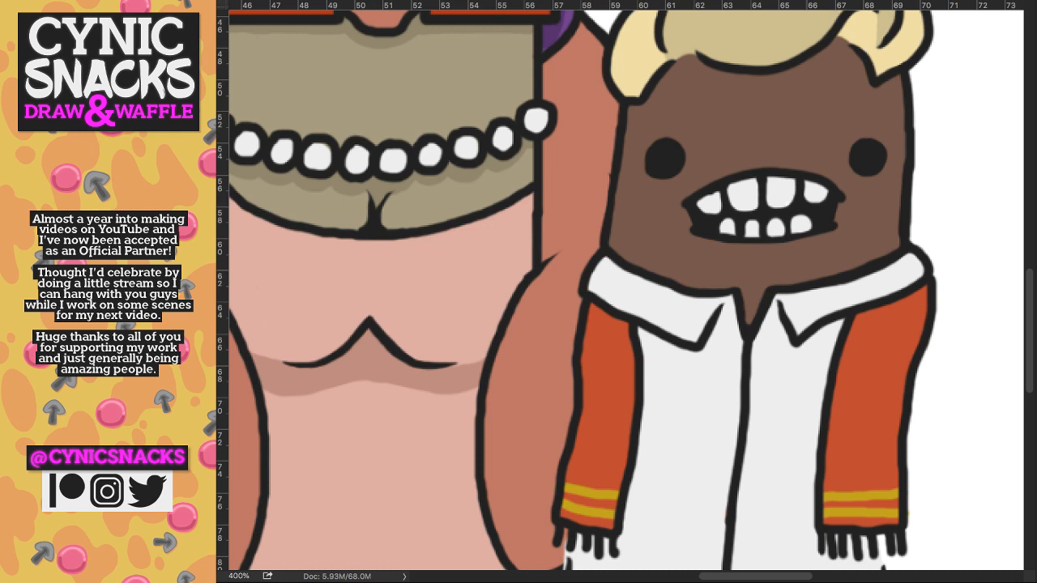
- Add a small white highlight dot to the upper right of each of the blond boss's black eyes
{"action": "left_click", "coordinate": [671, 151]}
{"action": "key", "text": "ctrl+z"}
{"action": "left_click", "coordinate": [671, 152]}
{"action": "left_click", "coordinate": [874, 150]}
{"action": "key", "text": "super+0"}
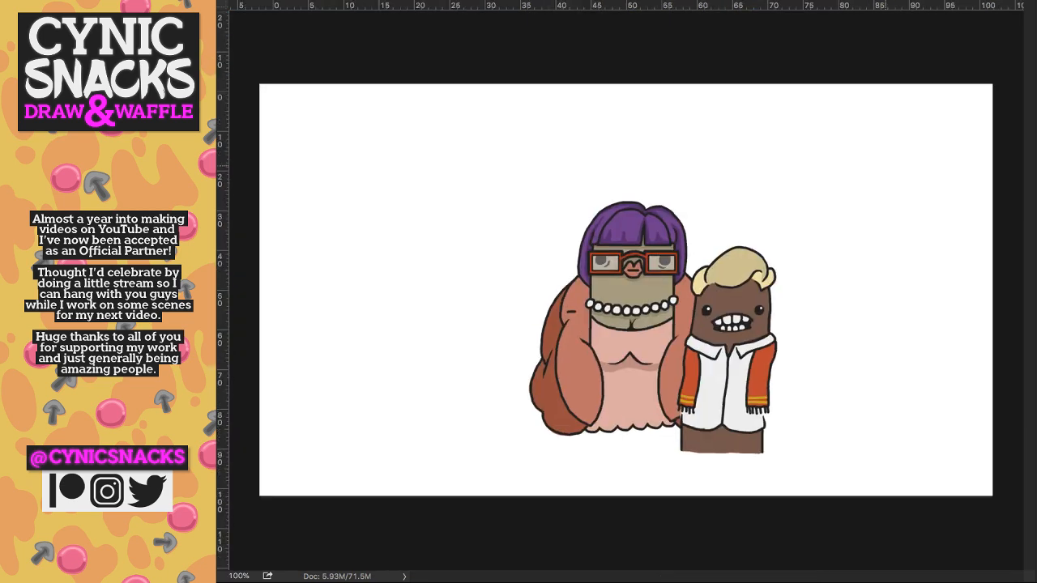
{"action": "key", "text": "super+plus"}
{"action": "key", "text": "super+plus"}
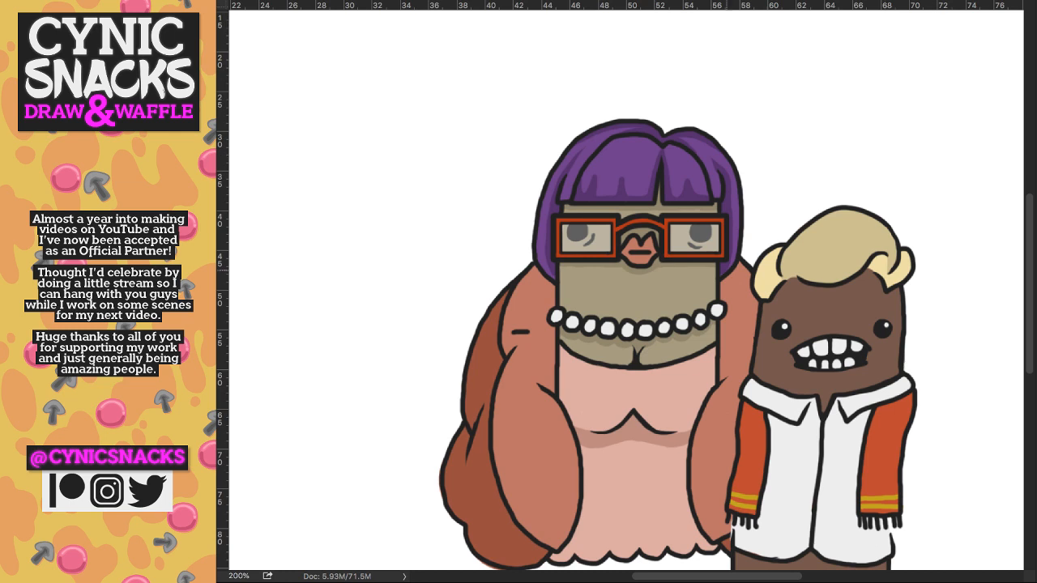
{"action": "scroll", "coordinate": [937, 273], "scroll_direction": "left", "scroll_amount": 5}
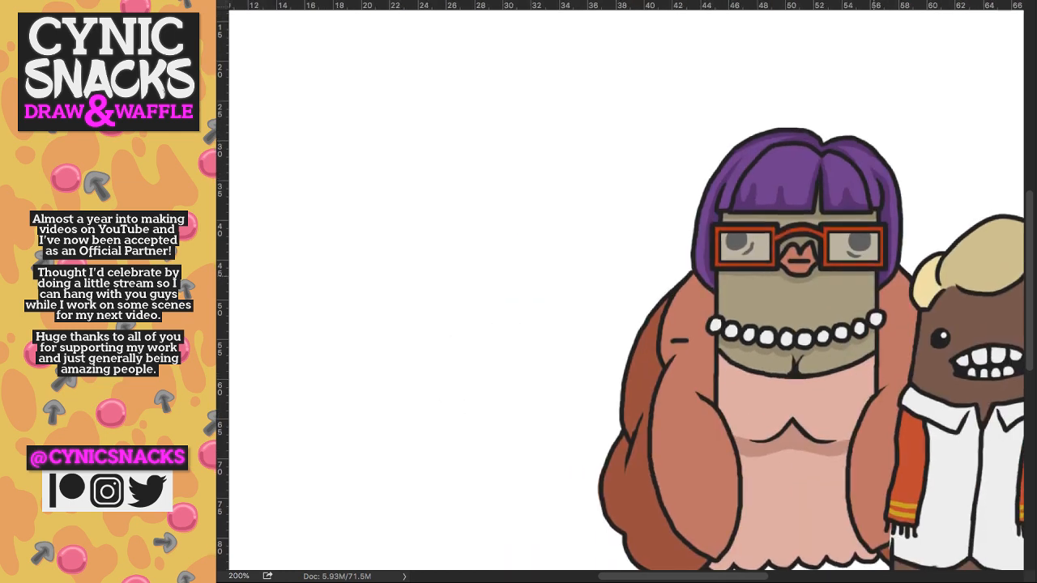
{"action": "key", "text": "super+minus"}
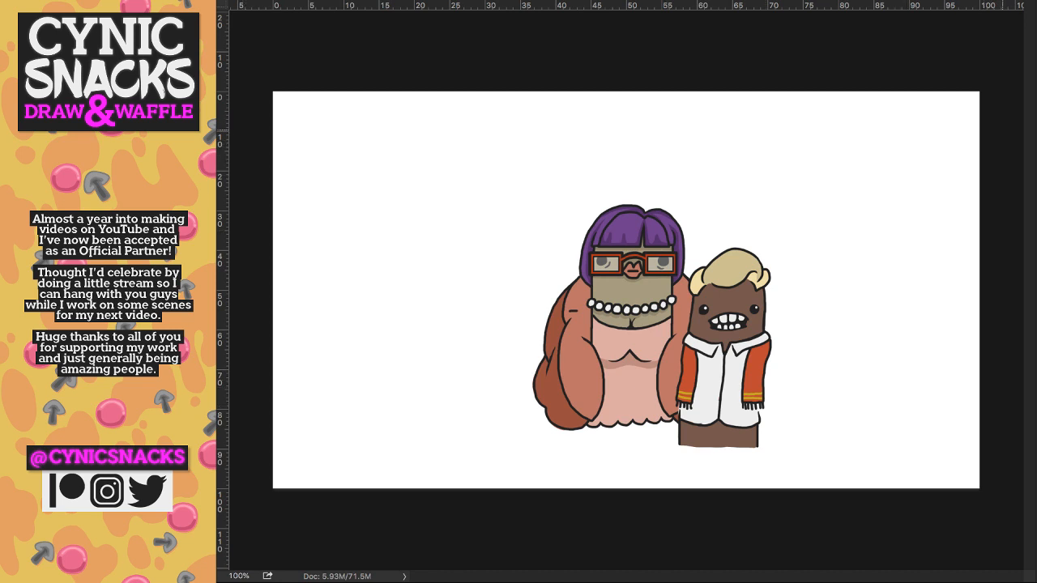
{"action": "key", "text": "ctrl+plus"}
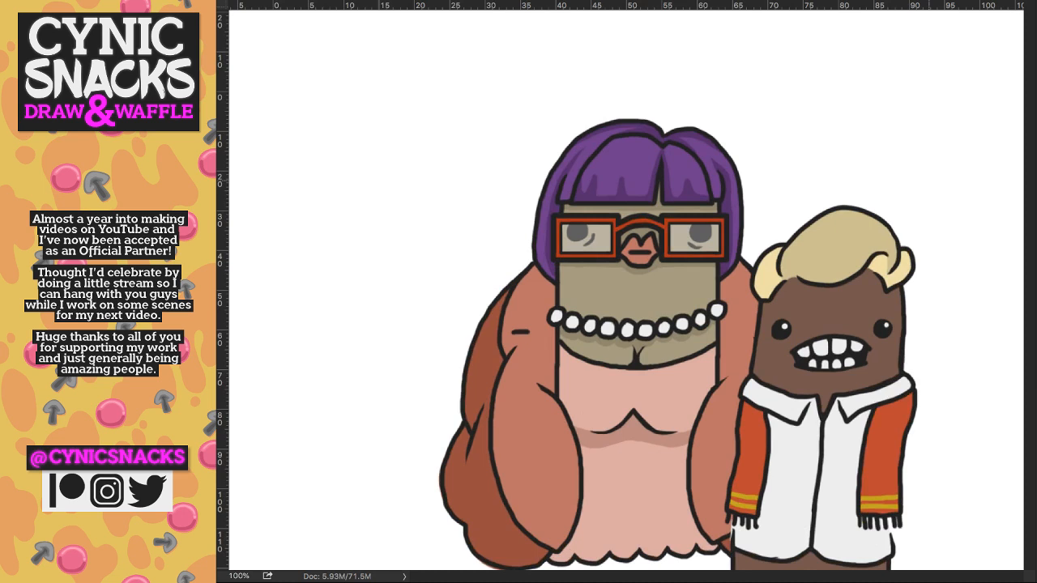
- Draw a horizontal cigar outline with a double band line and a pointed ash tip, up and left of the purple-haired boss
{"action": "key", "text": "ctrl+plus"}
{"action": "left_click_drag", "start_coordinate": [580, 160], "coordinate": [601, 158]}
{"action": "left_click_drag", "start_coordinate": [609, 155], "coordinate": [707, 156]}
{"action": "mouse_move", "coordinate": [715, 92]}
{"action": "left_mouse_down"}
{"action": "mouse_move", "coordinate": [754, 108]}
{"action": "mouse_move", "coordinate": [728, 152]}
{"action": "left_mouse_up"}
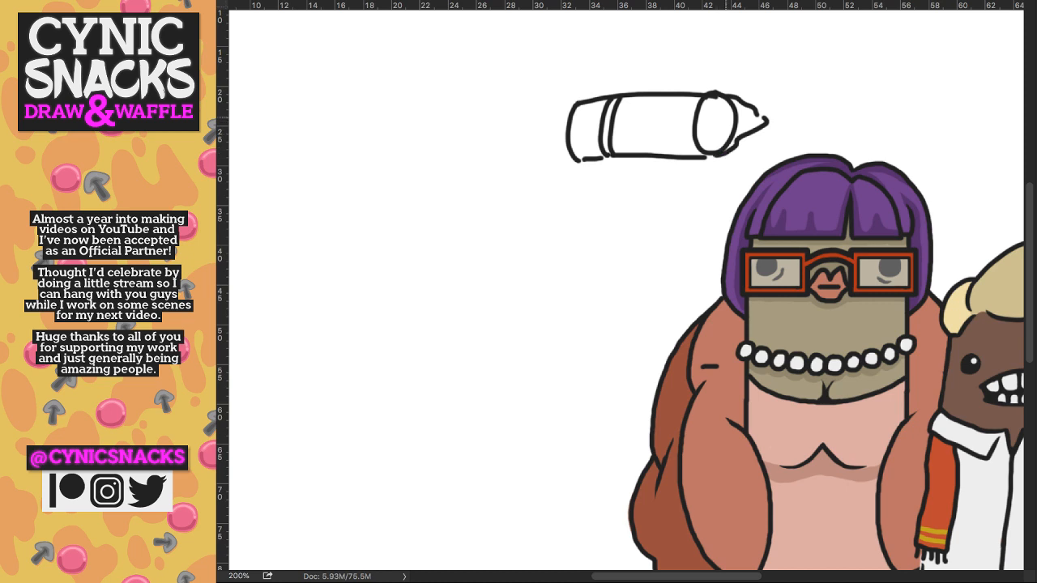
{"action": "left_click_drag", "start_coordinate": [720, 97], "coordinate": [734, 128]}
{"action": "left_click_drag", "start_coordinate": [628, 297], "coordinate": [717, 324]}
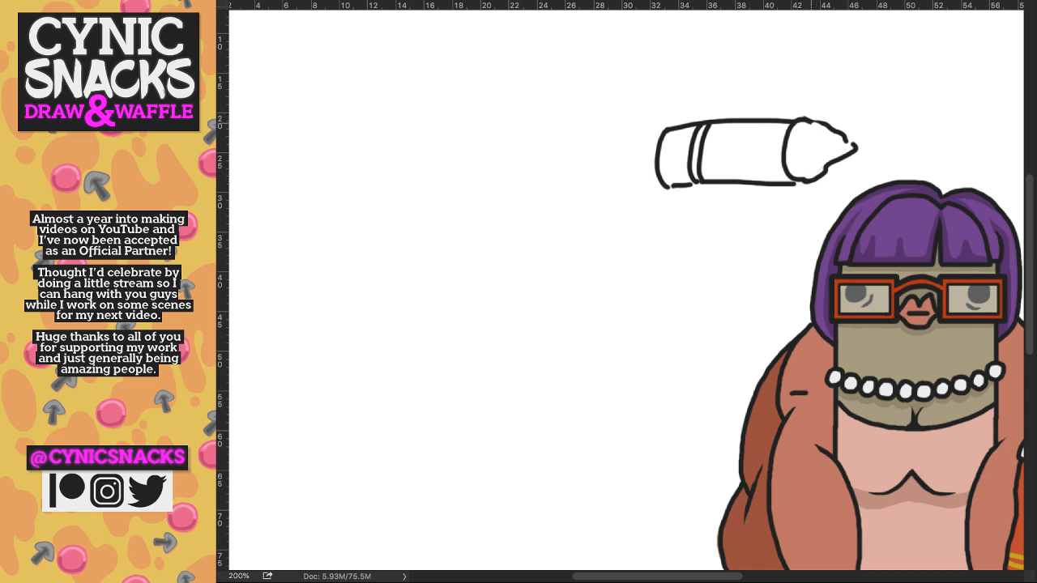
- Close the gaps in the cigar's outline and texture its ash tip with small scattered black marks
{"action": "left_click_drag", "start_coordinate": [810, 124], "coordinate": [824, 118]}
{"action": "mouse_move", "coordinate": [666, 188]}
{"action": "left_mouse_down"}
{"action": "mouse_move", "coordinate": [698, 183]}
{"action": "mouse_move", "coordinate": [669, 190]}
{"action": "mouse_move", "coordinate": [679, 184]}
{"action": "left_mouse_up"}
{"action": "left_click_drag", "start_coordinate": [799, 133], "coordinate": [813, 144]}
{"action": "mouse_move", "coordinate": [815, 147]}
{"action": "left_mouse_down"}
{"action": "mouse_move", "coordinate": [821, 155]}
{"action": "mouse_move", "coordinate": [806, 164]}
{"action": "left_mouse_up"}
{"action": "mouse_move", "coordinate": [804, 161]}
{"action": "left_mouse_down"}
{"action": "mouse_move", "coordinate": [811, 167]}
{"action": "mouse_move", "coordinate": [834, 147]}
{"action": "mouse_move", "coordinate": [821, 141]}
{"action": "left_mouse_up"}
{"action": "left_click_drag", "start_coordinate": [828, 148], "coordinate": [836, 154]}
{"action": "left_click_drag", "start_coordinate": [810, 130], "coordinate": [815, 133]}
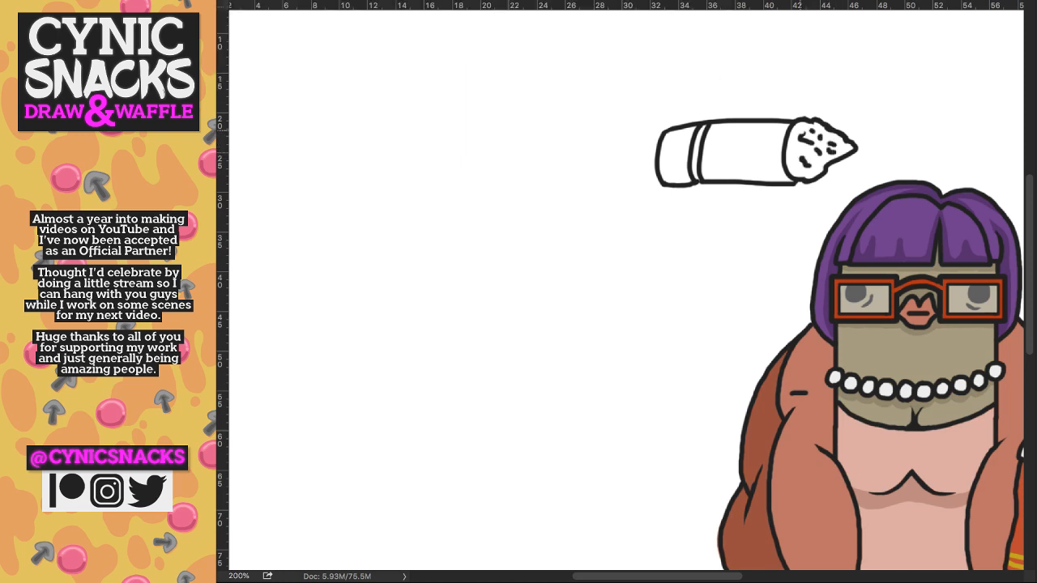
{"action": "left_click_drag", "start_coordinate": [799, 136], "coordinate": [797, 154]}
{"action": "mouse_move", "coordinate": [801, 157]}
{"action": "left_mouse_down"}
{"action": "mouse_move", "coordinate": [810, 165]}
{"action": "mouse_move", "coordinate": [834, 148]}
{"action": "mouse_move", "coordinate": [815, 130]}
{"action": "left_mouse_up"}
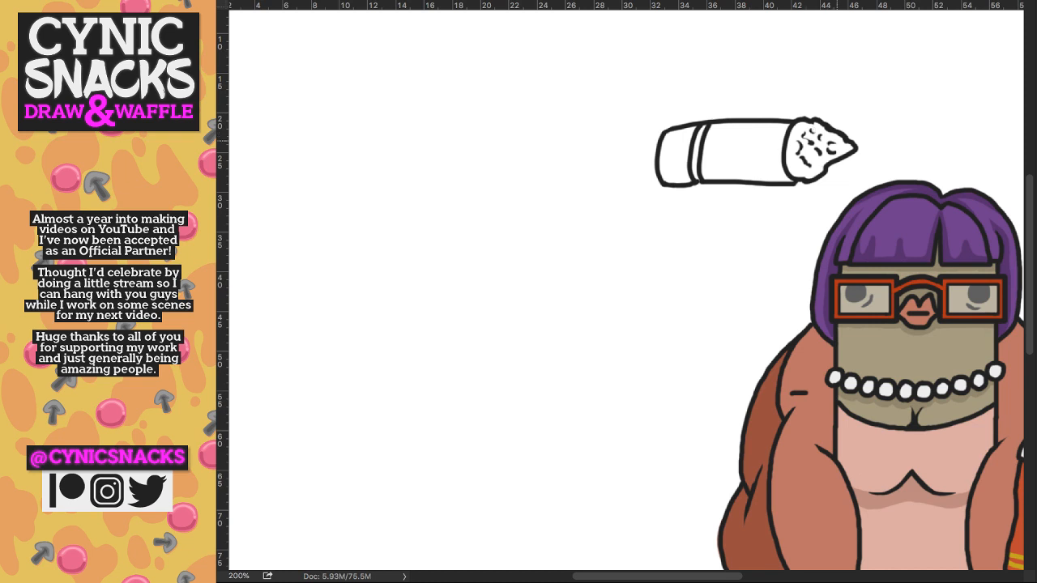
- Draw the third boss's mouth around the cigar's blunt end, with slanted lips, black-filled gaps between the teeth and a crease under the lower lip
{"action": "left_click_drag", "start_coordinate": [663, 141], "coordinate": [727, 154]}
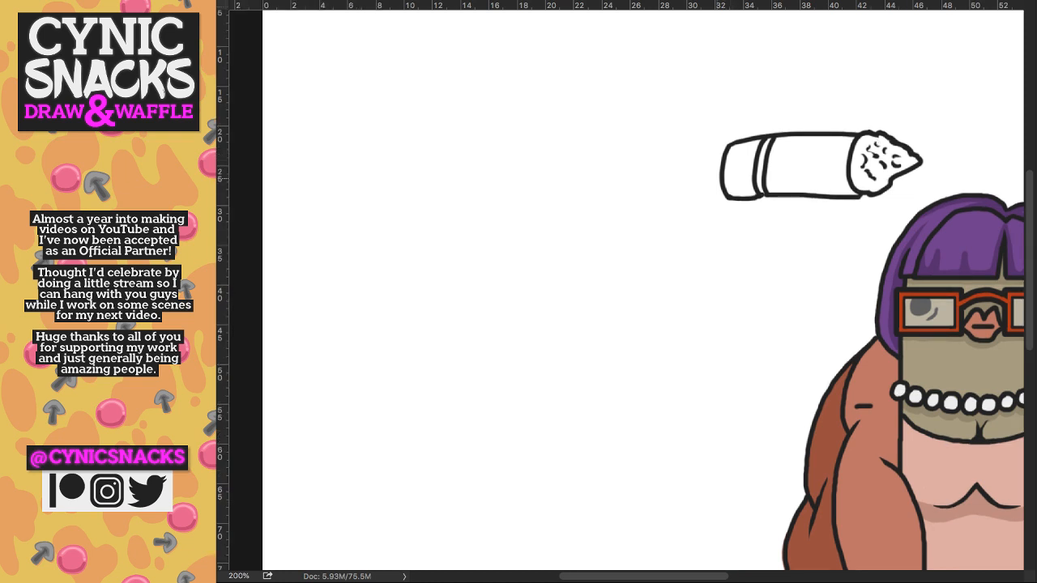
{"action": "mouse_move", "coordinate": [684, 191]}
{"action": "left_mouse_down"}
{"action": "mouse_move", "coordinate": [756, 196]}
{"action": "mouse_move", "coordinate": [726, 185]}
{"action": "left_mouse_up"}
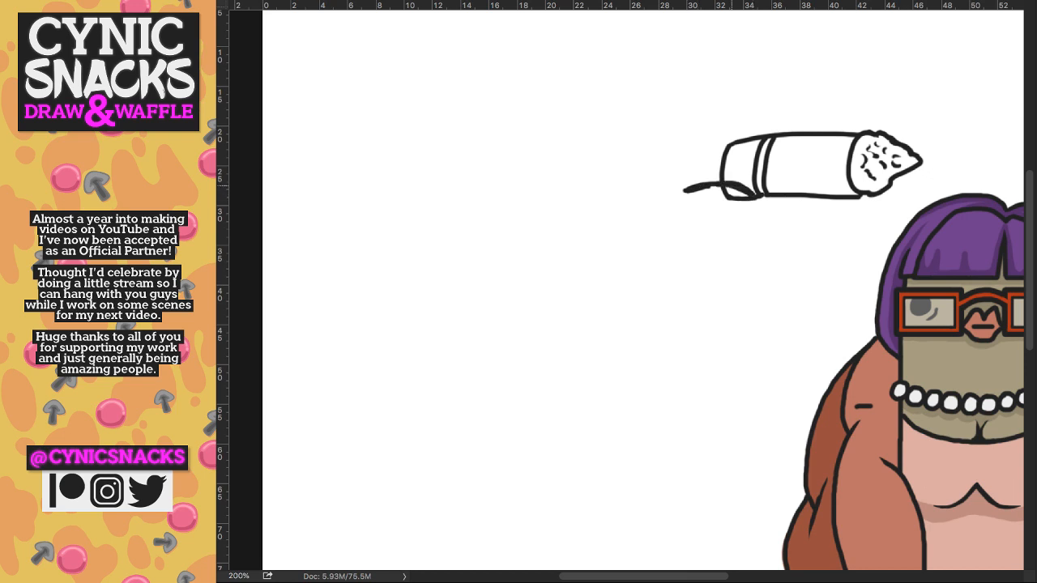
{"action": "key", "text": "ctrl+z"}
{"action": "key", "text": "ctrl+z"}
{"action": "left_click_drag", "start_coordinate": [664, 197], "coordinate": [756, 205]}
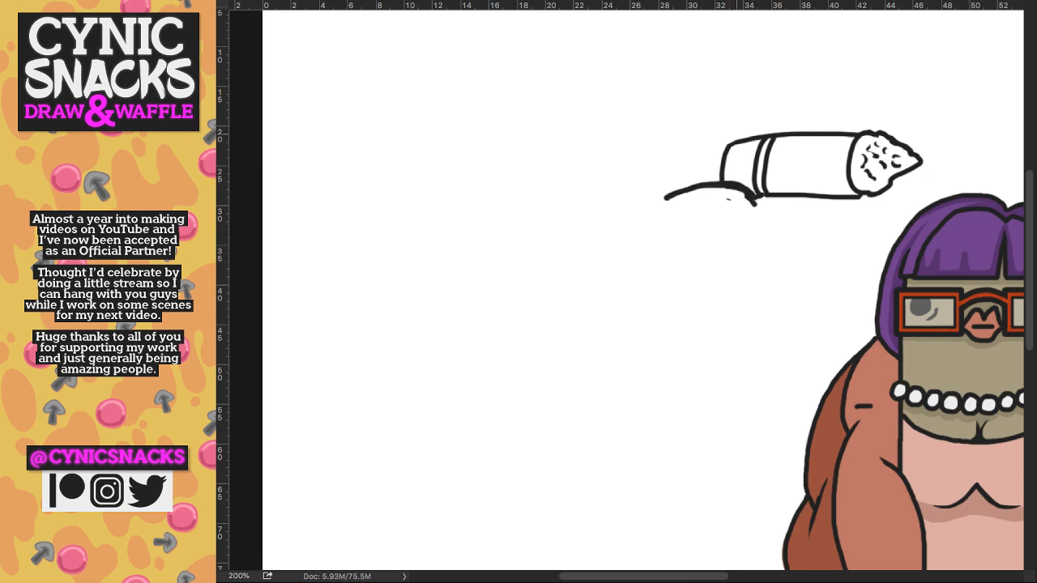
{"action": "mouse_move", "coordinate": [741, 135]}
{"action": "left_mouse_down"}
{"action": "mouse_move", "coordinate": [669, 161]}
{"action": "mouse_move", "coordinate": [722, 155]}
{"action": "mouse_move", "coordinate": [673, 175]}
{"action": "mouse_move", "coordinate": [720, 172]}
{"action": "mouse_move", "coordinate": [666, 196]}
{"action": "left_mouse_up"}
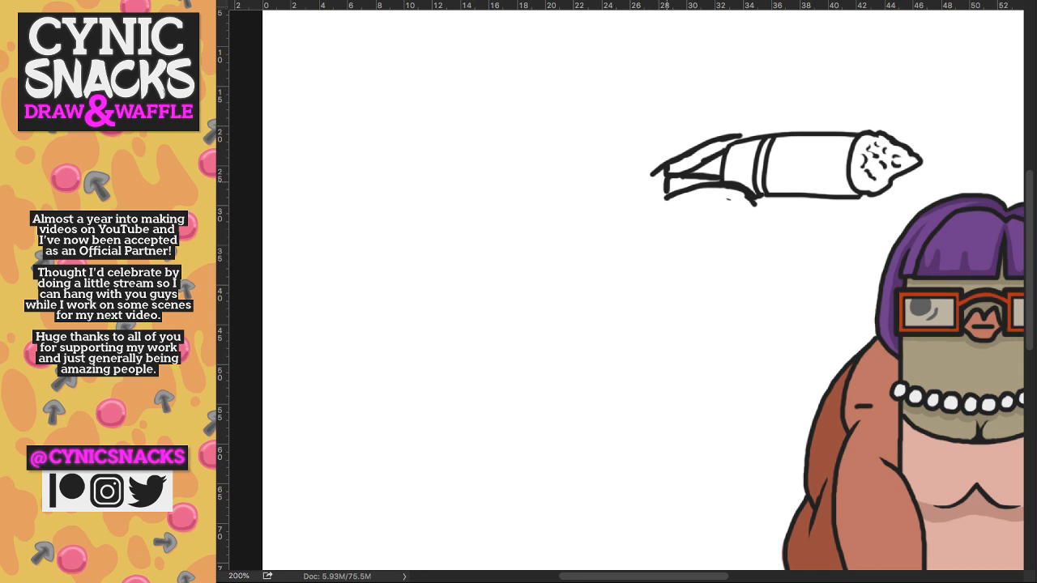
{"action": "left_click_drag", "start_coordinate": [666, 183], "coordinate": [656, 201]}
{"action": "left_click_drag", "start_coordinate": [680, 174], "coordinate": [715, 173]}
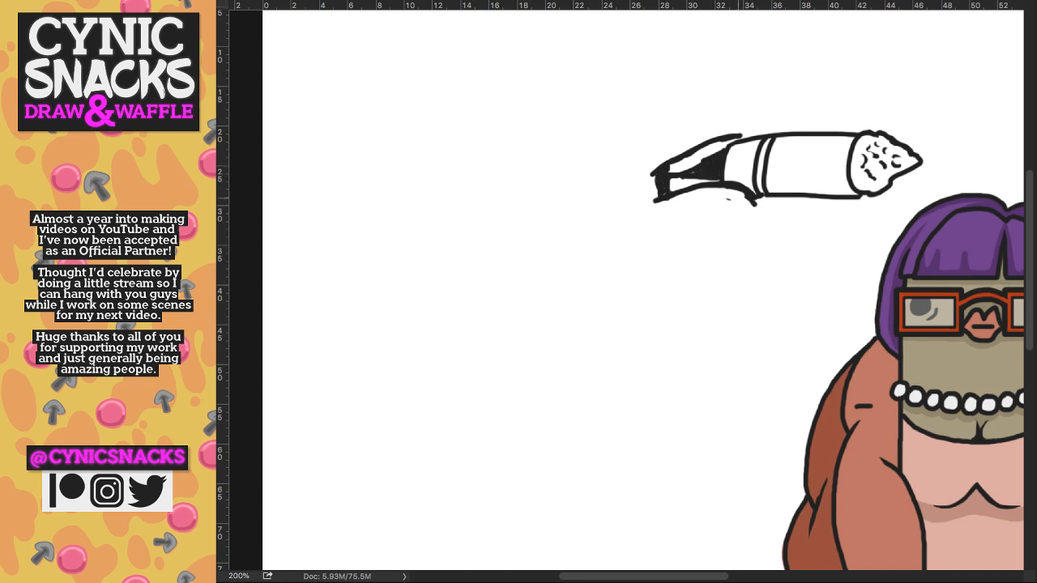
{"action": "mouse_move", "coordinate": [748, 203]}
{"action": "left_mouse_down"}
{"action": "mouse_move", "coordinate": [721, 188]}
{"action": "mouse_move", "coordinate": [737, 204]}
{"action": "mouse_move", "coordinate": [704, 204]}
{"action": "mouse_move", "coordinate": [736, 208]}
{"action": "left_mouse_up"}
{"action": "left_click_drag", "start_coordinate": [739, 135], "coordinate": [745, 135]}
- Add two solid black eyes on either side of the mouth, two short vertical frown lines and a pair of inward-slanting brows
{"action": "left_click_drag", "start_coordinate": [707, 99], "coordinate": [737, 164]}
{"action": "left_click_drag", "start_coordinate": [658, 197], "coordinate": [660, 219]}
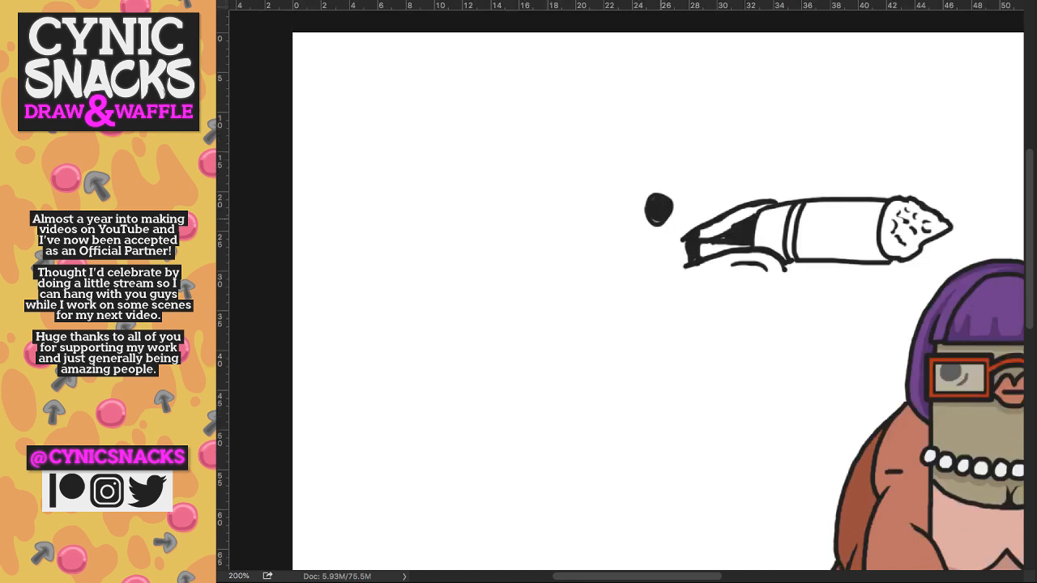
{"action": "left_click_drag", "start_coordinate": [798, 172], "coordinate": [800, 191]}
{"action": "mouse_move", "coordinate": [767, 136]}
{"action": "left_mouse_down"}
{"action": "mouse_move", "coordinate": [802, 70]}
{"action": "mouse_move", "coordinate": [823, 143]}
{"action": "mouse_move", "coordinate": [768, 164]}
{"action": "mouse_move", "coordinate": [771, 180]}
{"action": "mouse_move", "coordinate": [796, 177]}
{"action": "left_mouse_up"}
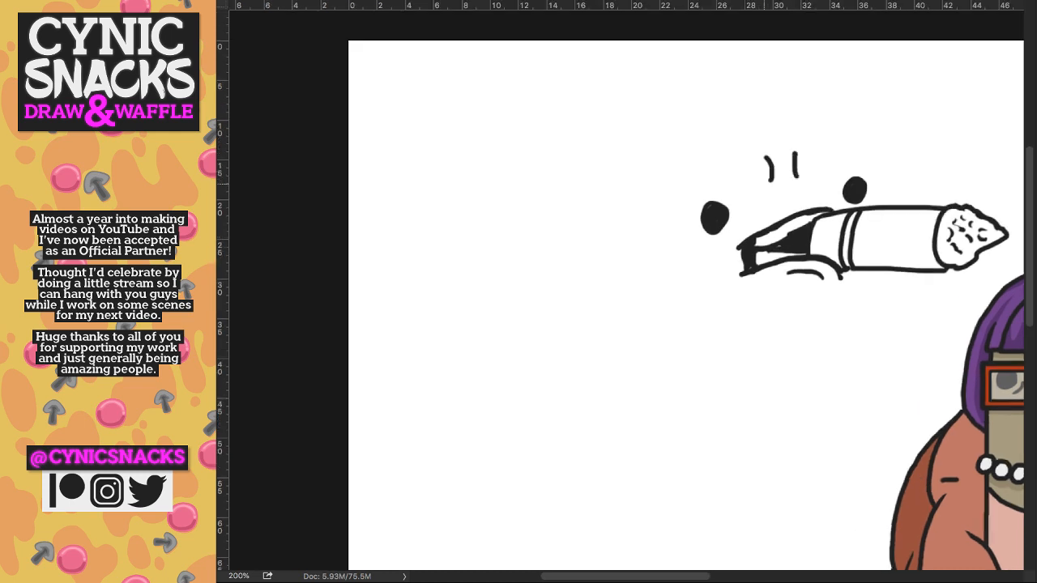
{"action": "left_click", "coordinate": [751, 189]}
{"action": "left_click_drag", "start_coordinate": [707, 164], "coordinate": [752, 189]}
{"action": "left_click_drag", "start_coordinate": [853, 146], "coordinate": [816, 176]}
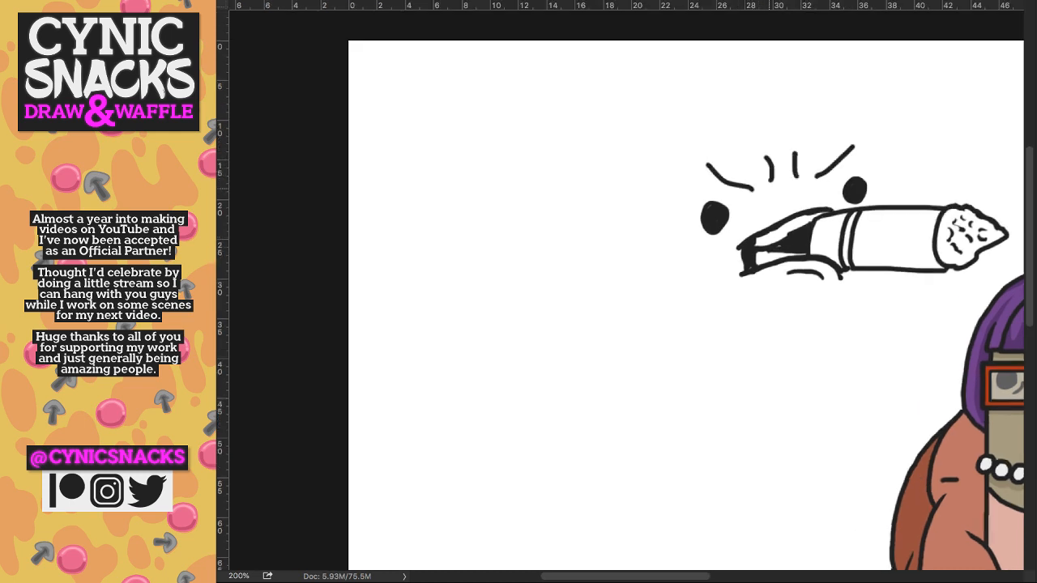
{"action": "key", "text": "Tab"}
{"action": "key", "text": "Tab"}
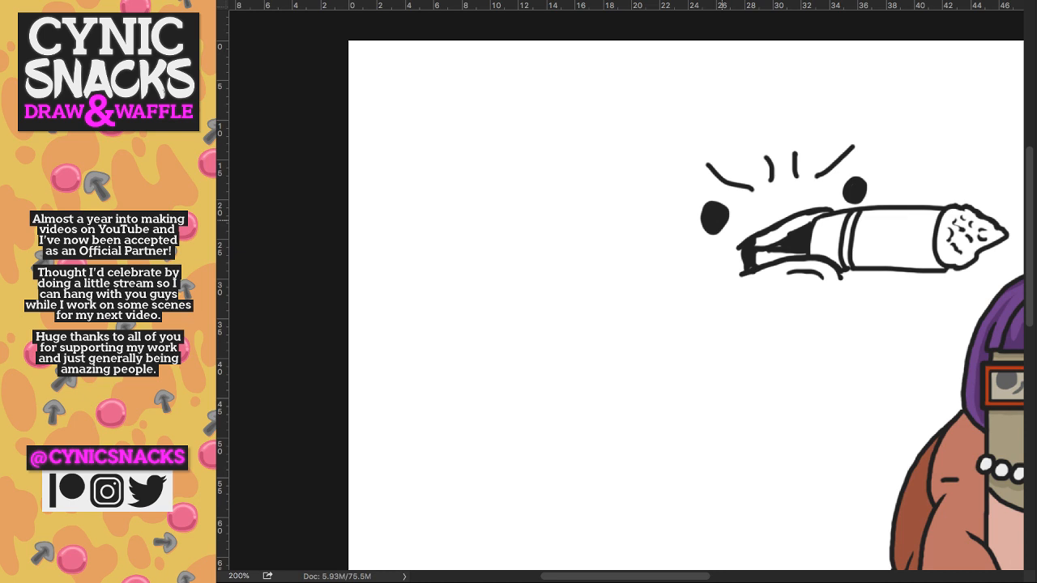
{"action": "key", "text": "Tab"}
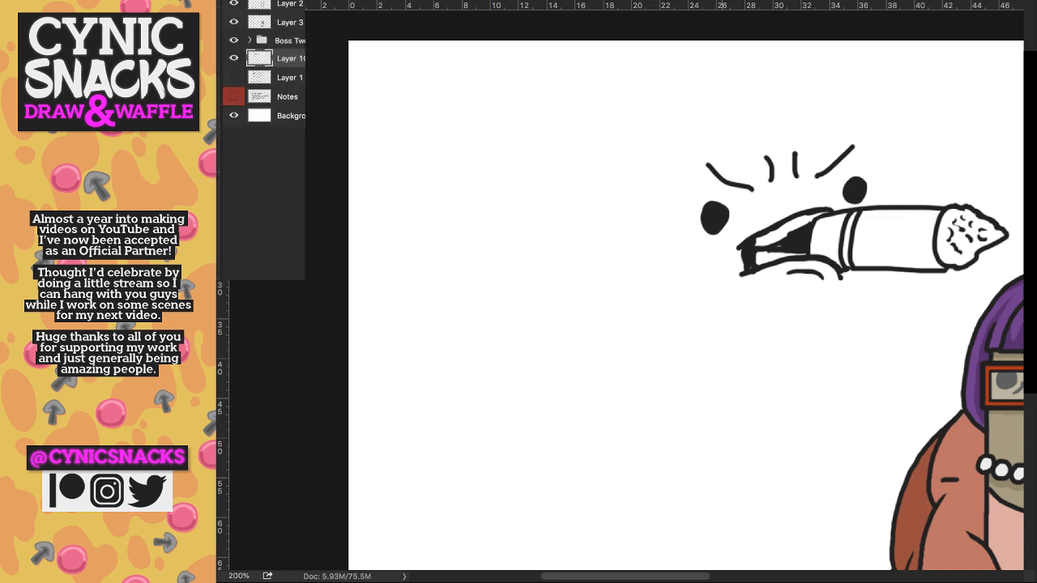
{"action": "key", "text": "Tab"}
- Cut the lower edges of both black eyes flat and taper the ends of the brows and frown lines
{"action": "left_click", "coordinate": [857, 188]}
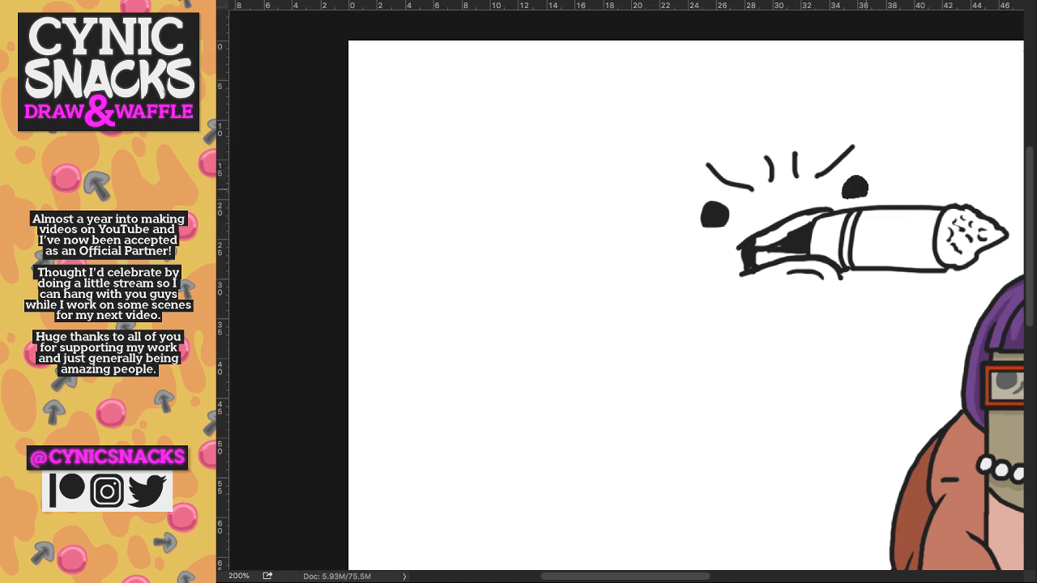
{"action": "key", "text": "ctrl+z"}
{"action": "left_click_drag", "start_coordinate": [700, 230], "coordinate": [729, 229]}
{"action": "left_click_drag", "start_coordinate": [812, 179], "coordinate": [823, 169]}
{"action": "left_click_drag", "start_coordinate": [756, 187], "coordinate": [744, 193]}
{"action": "key", "text": "super+z"}
{"action": "key", "text": "super+z"}
{"action": "left_click_drag", "start_coordinate": [799, 178], "coordinate": [797, 172]}
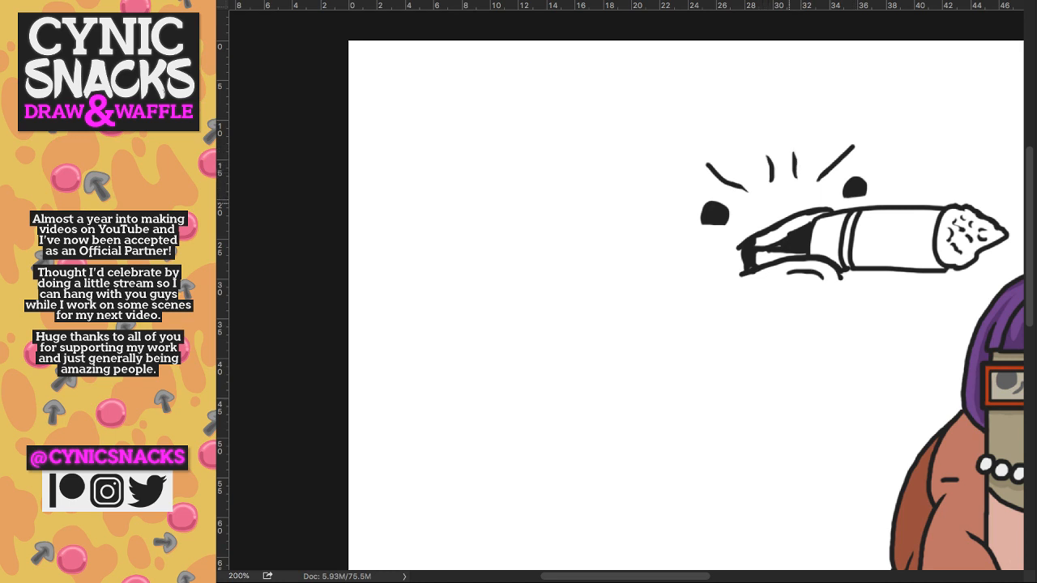
- Clean up the mouth's inner shapes, rounding the teeth, smoothing the black gap beside the cigar and sharpening the outer lip corner
{"action": "mouse_move", "coordinate": [843, 210]}
{"action": "left_mouse_down"}
{"action": "mouse_move", "coordinate": [847, 178]}
{"action": "mouse_move", "coordinate": [602, 262]}
{"action": "left_mouse_up"}
{"action": "key", "text": "super+plus"}
{"action": "key", "text": "super+plus"}
{"action": "left_click_drag", "start_coordinate": [648, 217], "coordinate": [797, 149]}
{"action": "mouse_move", "coordinate": [614, 224]}
{"action": "left_mouse_down"}
{"action": "mouse_move", "coordinate": [752, 146]}
{"action": "mouse_move", "coordinate": [809, 137]}
{"action": "mouse_move", "coordinate": [810, 151]}
{"action": "mouse_move", "coordinate": [774, 159]}
{"action": "mouse_move", "coordinate": [757, 229]}
{"action": "left_mouse_up"}
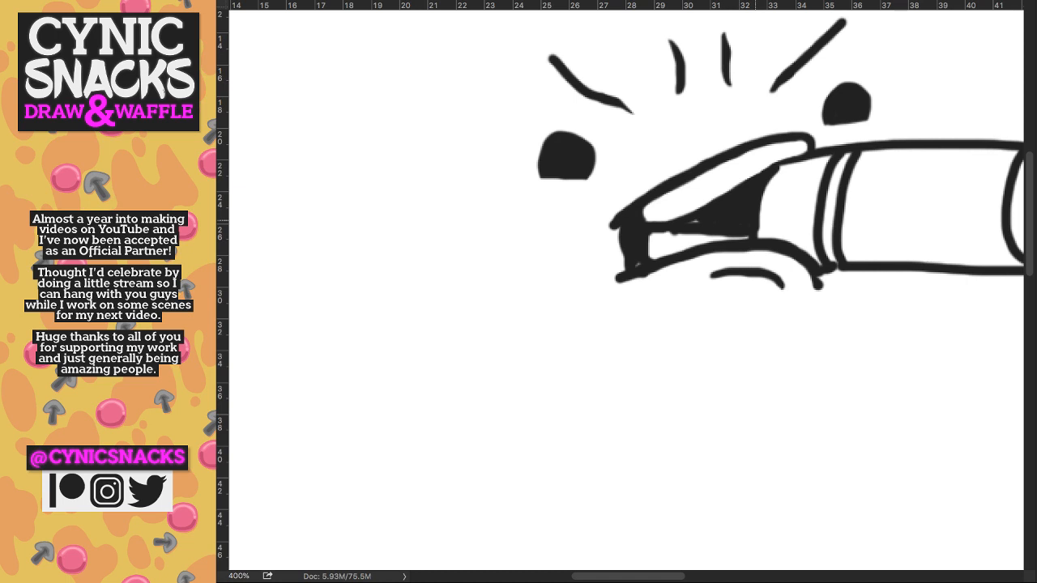
{"action": "left_click_drag", "start_coordinate": [758, 228], "coordinate": [759, 236]}
{"action": "left_click_drag", "start_coordinate": [798, 162], "coordinate": [759, 237]}
{"action": "left_click_drag", "start_coordinate": [855, 154], "coordinate": [846, 167]}
{"action": "mouse_move", "coordinate": [700, 221]}
{"action": "left_mouse_down"}
{"action": "mouse_move", "coordinate": [651, 238]}
{"action": "mouse_move", "coordinate": [663, 231]}
{"action": "mouse_move", "coordinate": [697, 234]}
{"action": "mouse_move", "coordinate": [626, 268]}
{"action": "mouse_move", "coordinate": [614, 231]}
{"action": "left_mouse_up"}
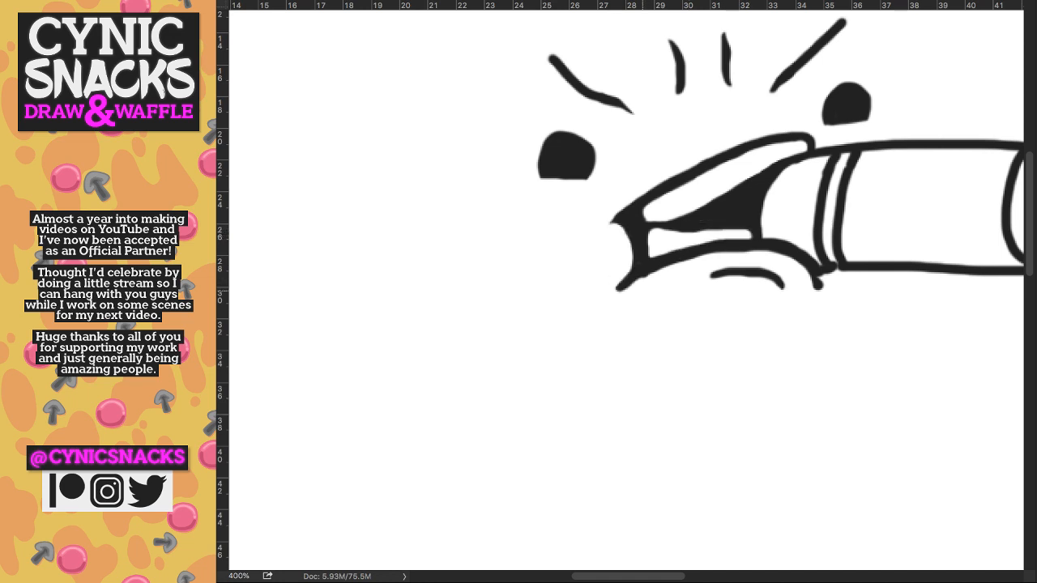
- Thin the lower lip line and taper both of its corners and the crease beneath it
{"action": "mouse_move", "coordinate": [644, 280]}
{"action": "left_mouse_down"}
{"action": "mouse_move", "coordinate": [713, 253]}
{"action": "mouse_move", "coordinate": [622, 288]}
{"action": "left_mouse_up"}
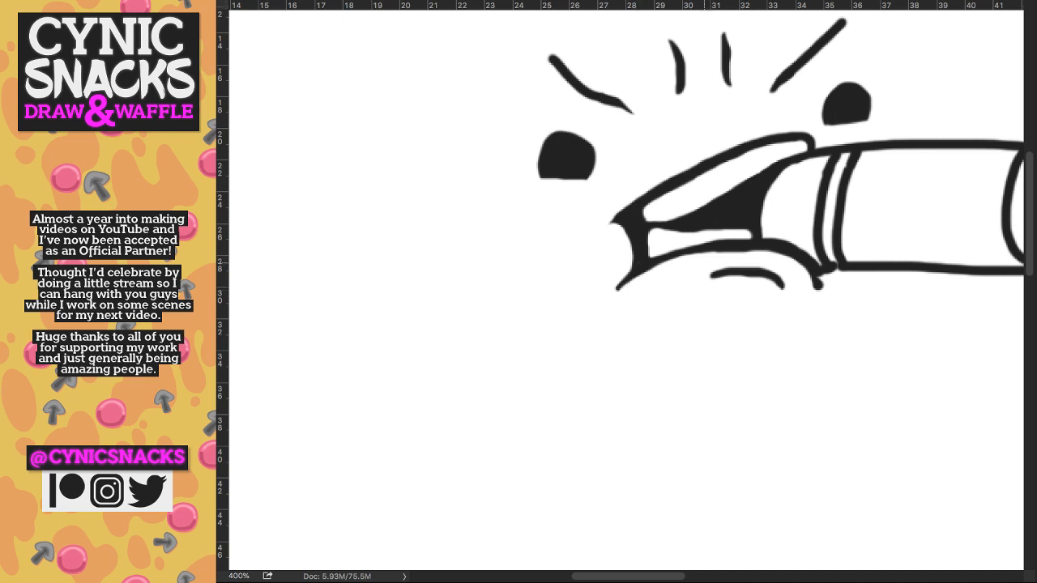
{"action": "left_click_drag", "start_coordinate": [702, 250], "coordinate": [794, 259]}
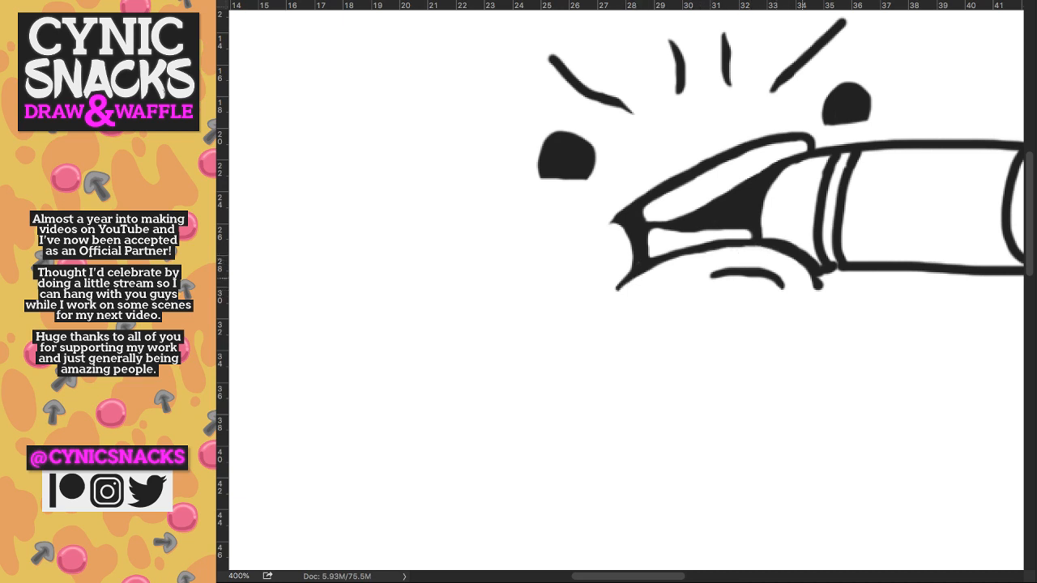
{"action": "left_click_drag", "start_coordinate": [815, 275], "coordinate": [826, 295]}
{"action": "mouse_move", "coordinate": [726, 275]}
{"action": "left_mouse_down"}
{"action": "mouse_move", "coordinate": [781, 285]}
{"action": "mouse_move", "coordinate": [765, 274]}
{"action": "mouse_move", "coordinate": [710, 275]}
{"action": "left_mouse_up"}
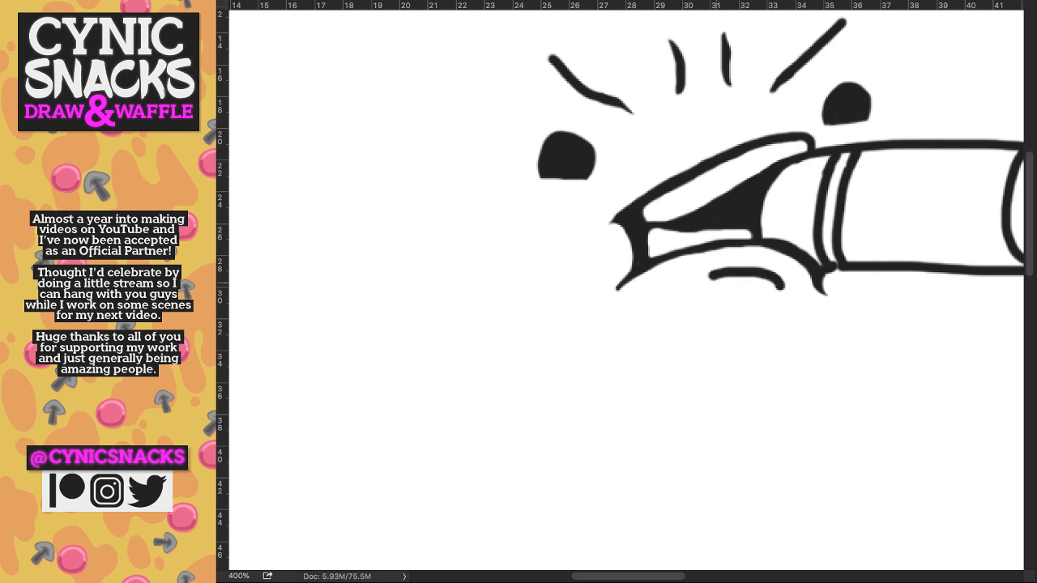
{"action": "key", "text": "ctrl+z"}
{"action": "left_click_drag", "start_coordinate": [819, 186], "coordinate": [797, 232]}
{"action": "left_click_drag", "start_coordinate": [636, 278], "coordinate": [713, 283]}
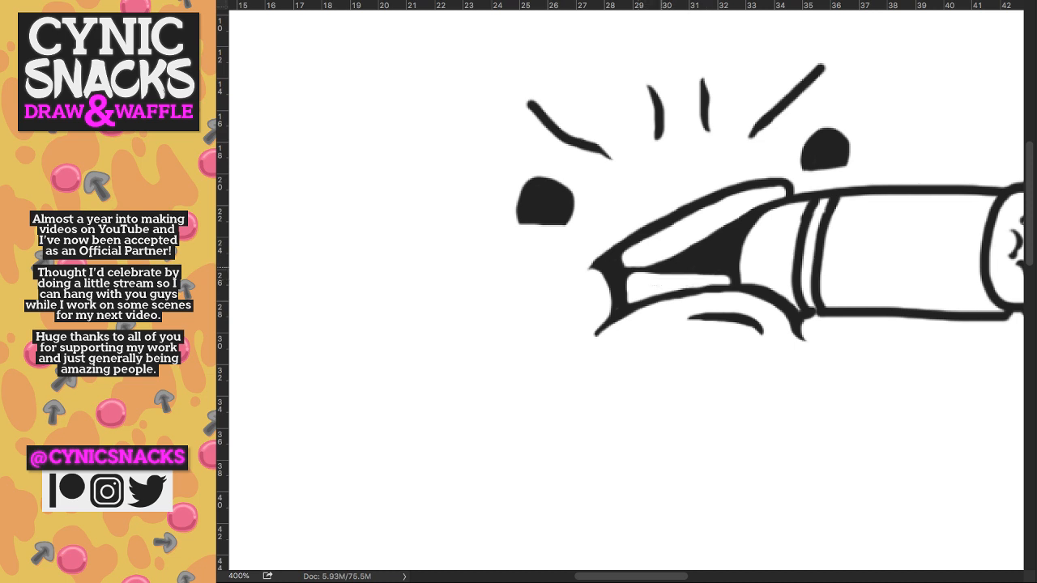
{"action": "left_click_drag", "start_coordinate": [637, 275], "coordinate": [664, 279]}
{"action": "scroll", "coordinate": [608, 308], "scroll_direction": "down", "scroll_amount": 5}
{"action": "scroll", "coordinate": [518, 223], "scroll_direction": "up", "scroll_amount": 5}
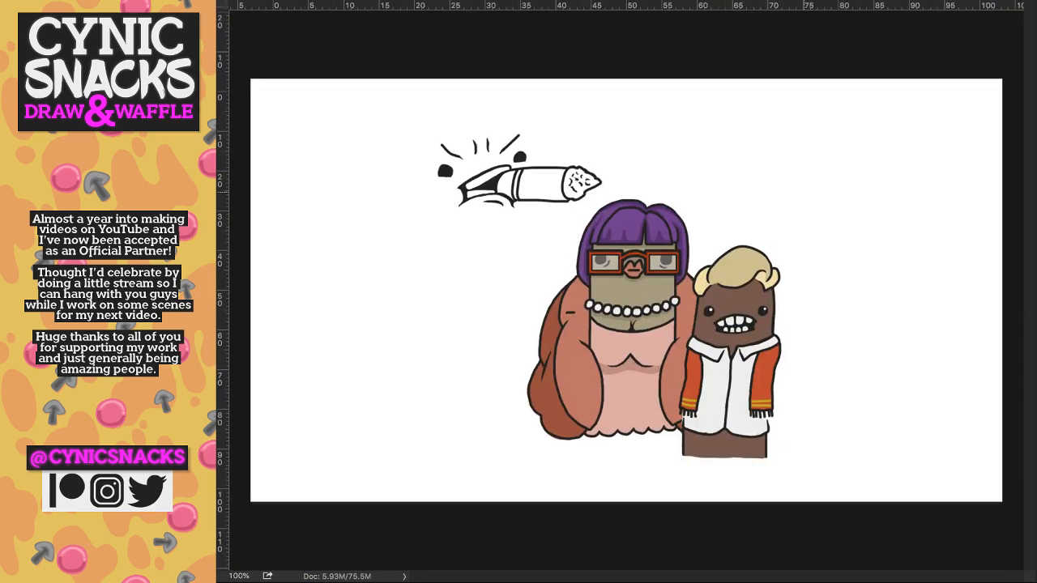
- Draw a chin cleft below the mouth with two rows of curved chin creases under it, tapering their outer ends
{"action": "left_click_drag", "start_coordinate": [567, 211], "coordinate": [773, 324]}
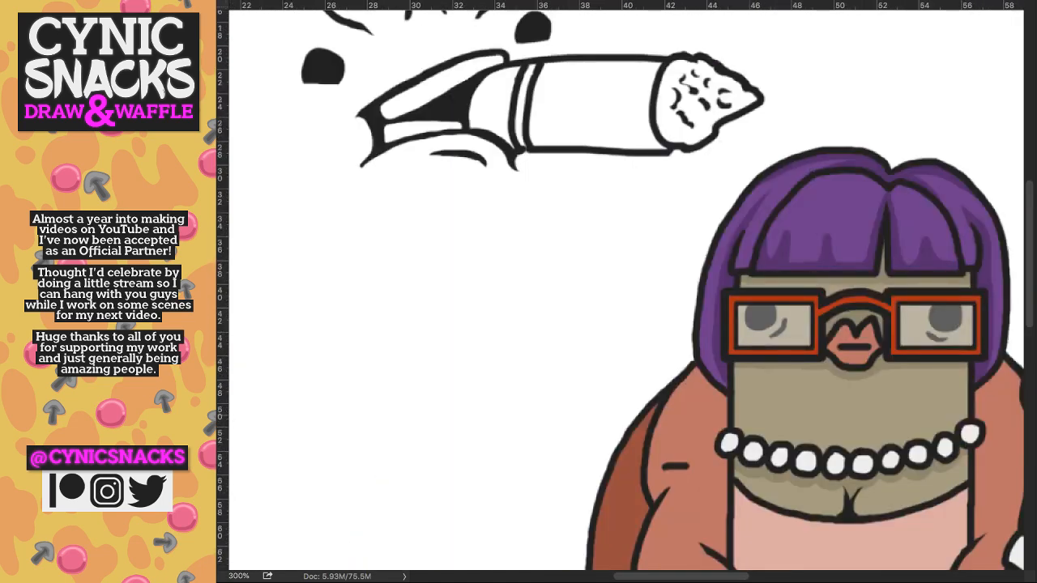
{"action": "left_click_drag", "start_coordinate": [422, 202], "coordinate": [690, 324]}
{"action": "mouse_move", "coordinate": [684, 309]}
{"action": "left_mouse_down"}
{"action": "mouse_move", "coordinate": [694, 337]}
{"action": "mouse_move", "coordinate": [698, 307]}
{"action": "mouse_move", "coordinate": [682, 341]}
{"action": "mouse_move", "coordinate": [703, 310]}
{"action": "mouse_move", "coordinate": [699, 336]}
{"action": "mouse_move", "coordinate": [699, 315]}
{"action": "left_mouse_up"}
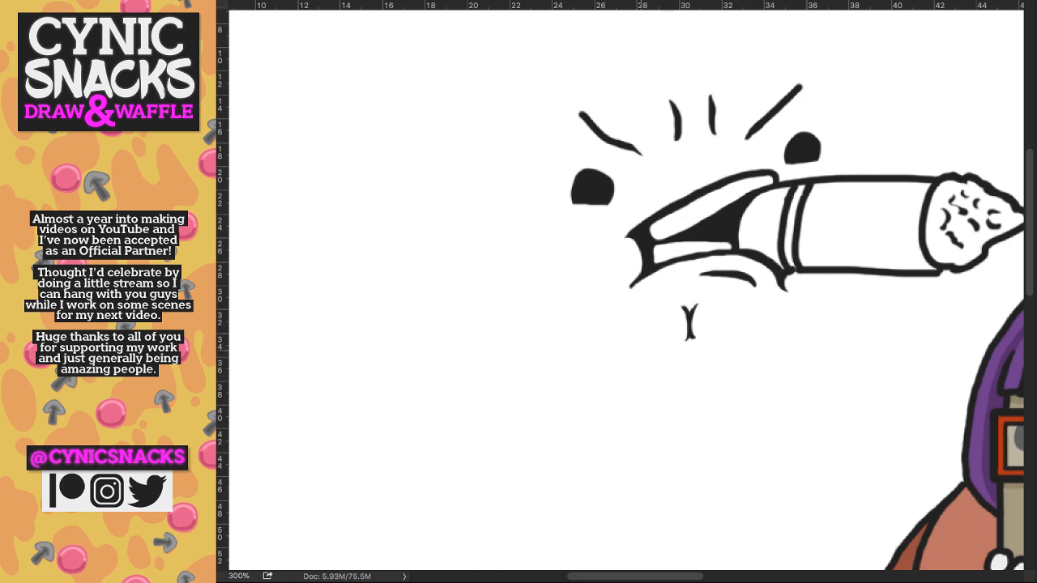
{"action": "left_click_drag", "start_coordinate": [639, 350], "coordinate": [685, 350]}
{"action": "left_click_drag", "start_coordinate": [742, 357], "coordinate": [697, 349]}
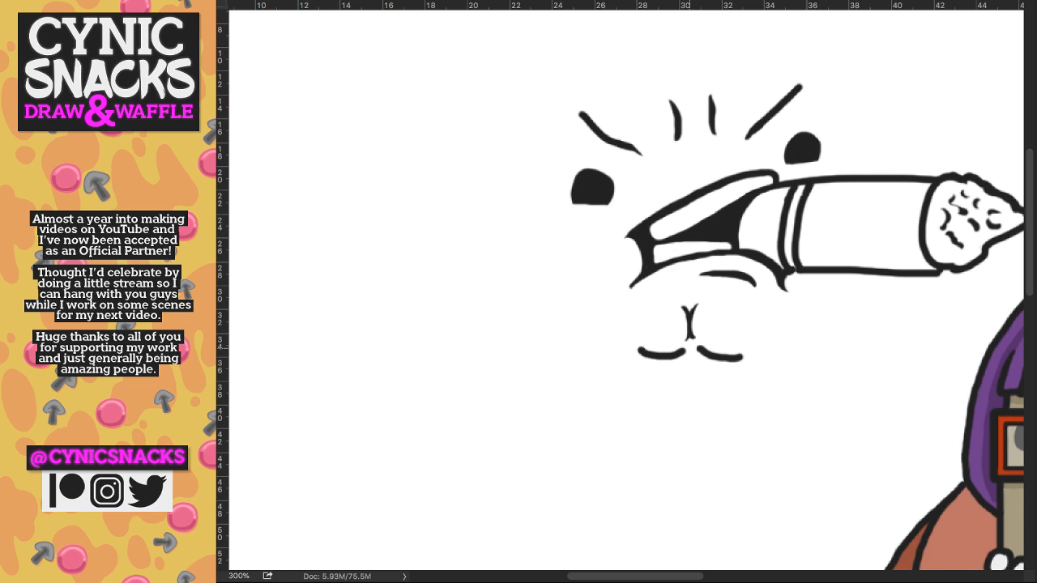
{"action": "left_click_drag", "start_coordinate": [629, 371], "coordinate": [744, 371]}
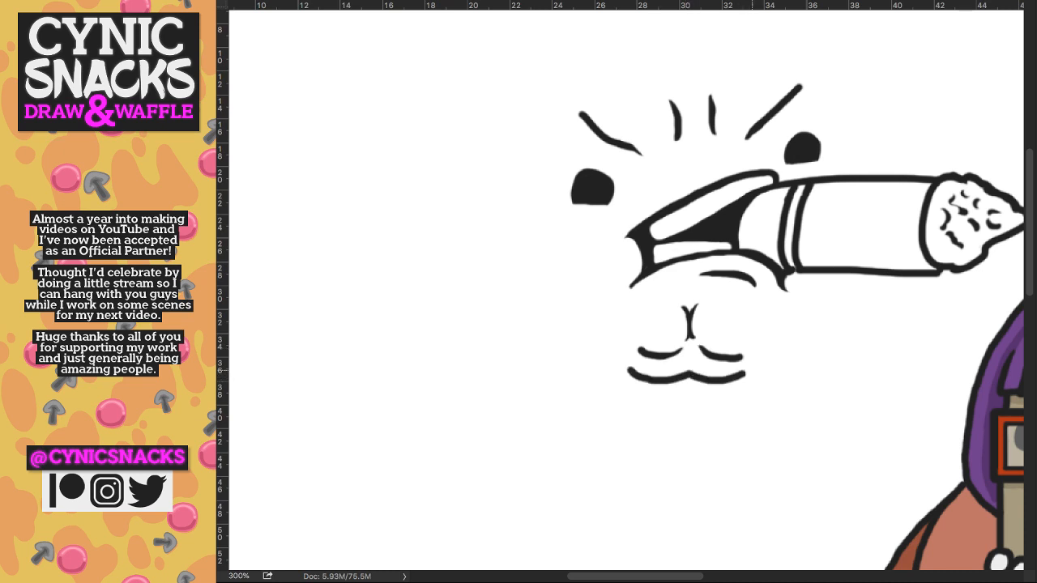
{"action": "left_click_drag", "start_coordinate": [627, 368], "coordinate": [658, 384]}
{"action": "left_click_drag", "start_coordinate": [637, 348], "coordinate": [664, 353]}
{"action": "left_click_drag", "start_coordinate": [743, 355], "coordinate": [733, 353]}
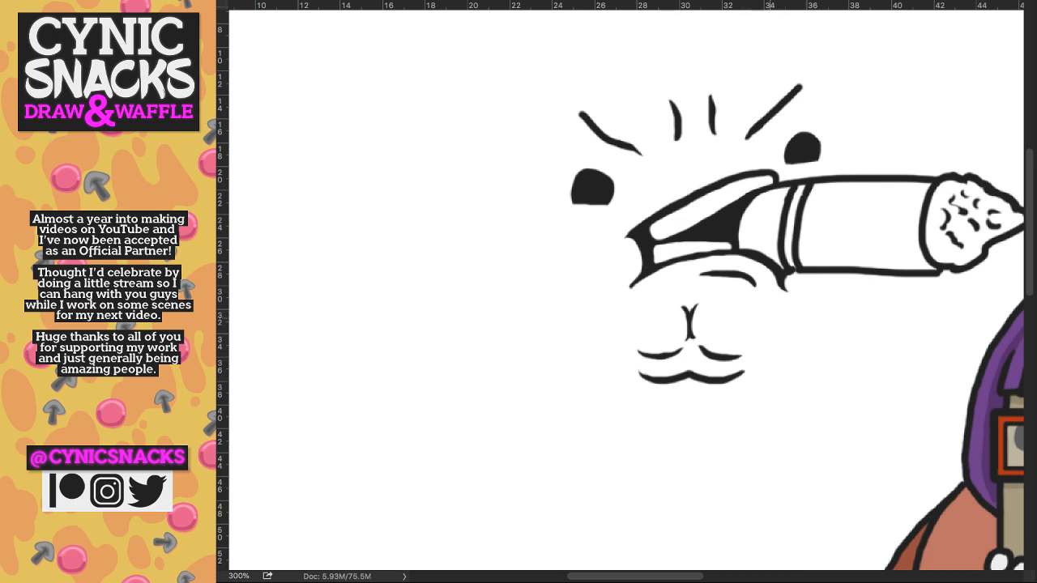
- Redraw the left brow closer to its eye and extend the right brow outward in a curve, tapering both into points
{"action": "scroll", "coordinate": [626, 292], "scroll_direction": "left", "scroll_amount": 1}
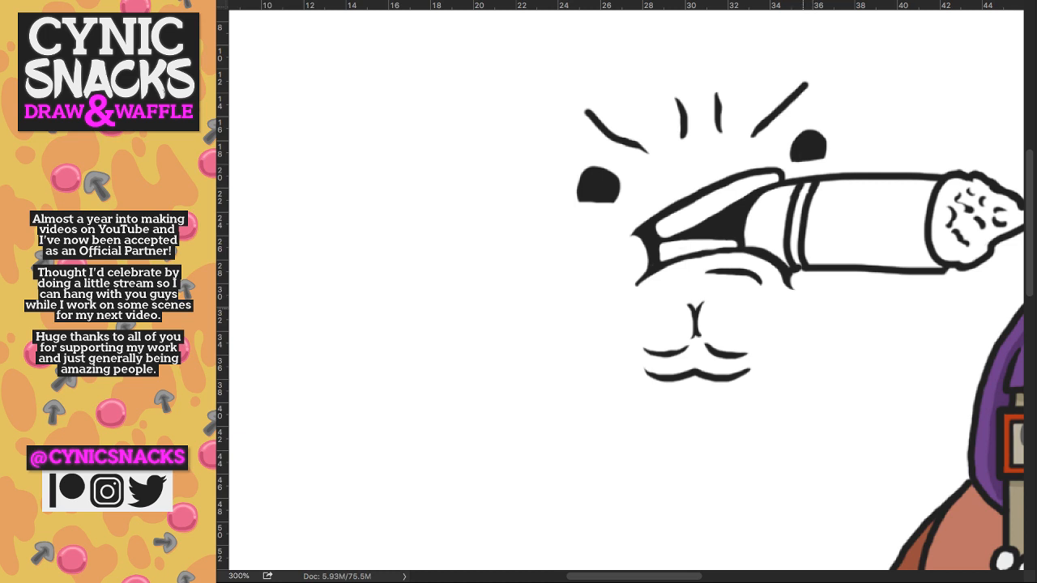
{"action": "left_click_drag", "start_coordinate": [650, 166], "coordinate": [573, 118]}
{"action": "key", "text": "e"}
{"action": "left_click_drag", "start_coordinate": [587, 111], "coordinate": [633, 144]}
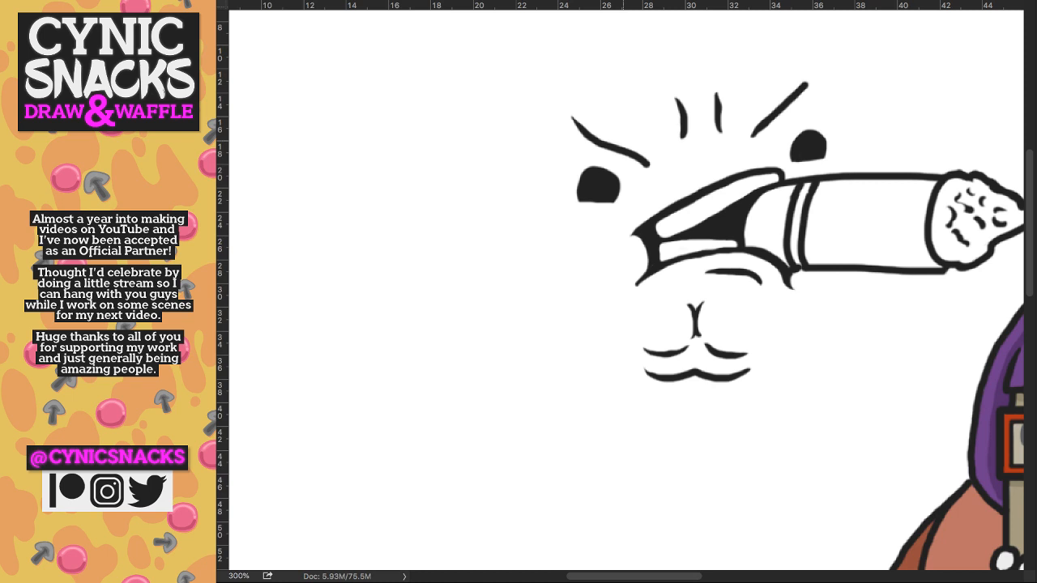
{"action": "left_click_drag", "start_coordinate": [638, 168], "coordinate": [648, 168]}
{"action": "key", "text": "b"}
{"action": "mouse_move", "coordinate": [753, 134]}
{"action": "left_mouse_down"}
{"action": "mouse_move", "coordinate": [825, 79]}
{"action": "mouse_move", "coordinate": [786, 96]}
{"action": "left_mouse_up"}
{"action": "key", "text": "e"}
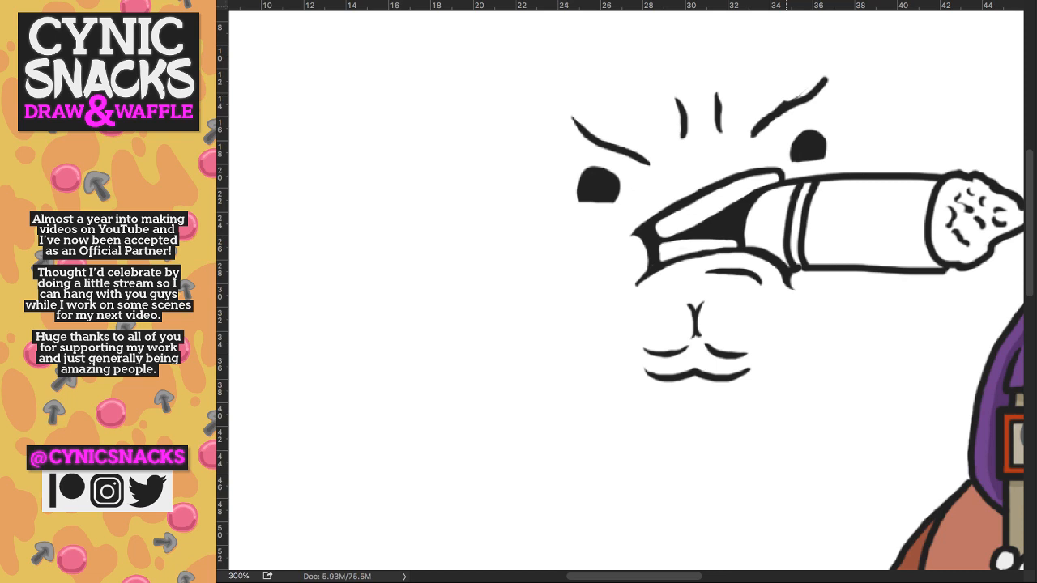
{"action": "left_click_drag", "start_coordinate": [818, 78], "coordinate": [755, 123]}
- Draw a jagged tuft of hair with spiky upper and lower edges to the left of the third boss's eyes
{"action": "left_click_drag", "start_coordinate": [847, 180], "coordinate": [901, 171]}
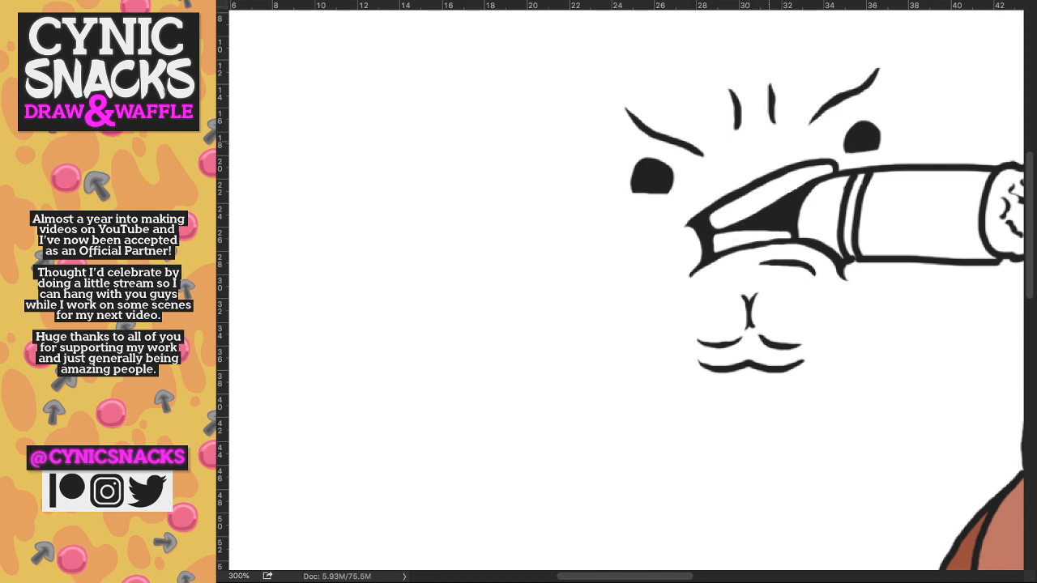
{"action": "key", "text": "ctrl+minus"}
{"action": "key", "text": "ctrl+minus"}
{"action": "key", "text": "ctrl+plus"}
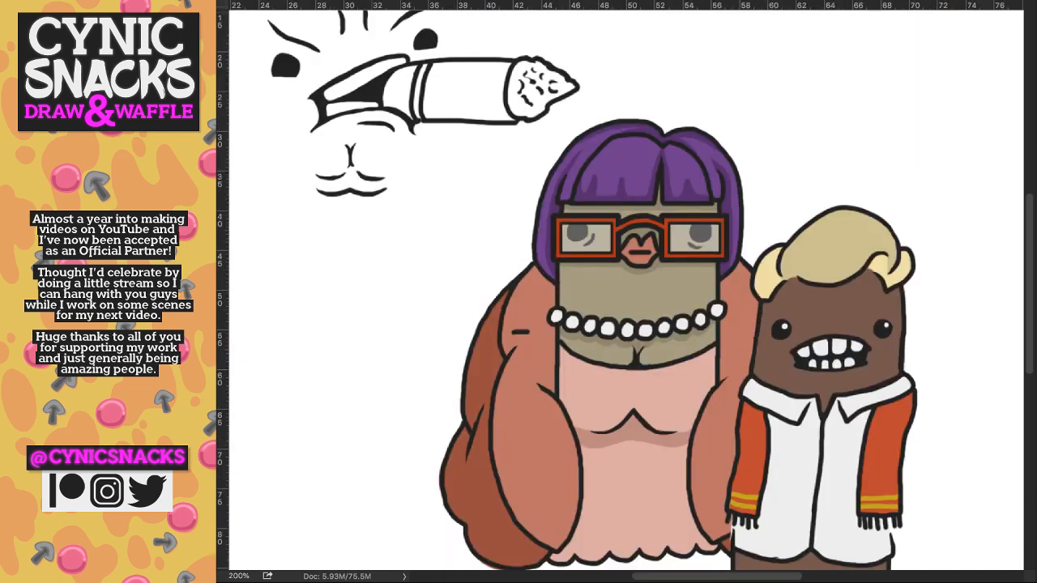
{"action": "key", "text": "ctrl+plus"}
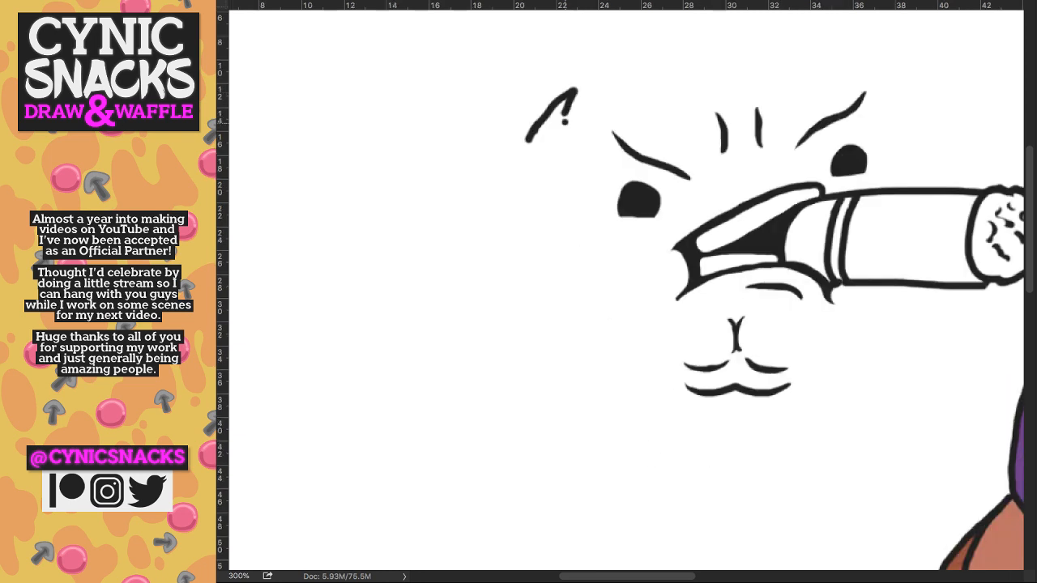
{"action": "left_click_drag", "start_coordinate": [565, 119], "coordinate": [579, 148]}
{"action": "mouse_move", "coordinate": [546, 105]}
{"action": "left_mouse_down"}
{"action": "mouse_move", "coordinate": [516, 110]}
{"action": "mouse_move", "coordinate": [502, 203]}
{"action": "mouse_move", "coordinate": [531, 215]}
{"action": "mouse_move", "coordinate": [571, 183]}
{"action": "mouse_move", "coordinate": [593, 147]}
{"action": "mouse_move", "coordinate": [588, 136]}
{"action": "left_mouse_up"}
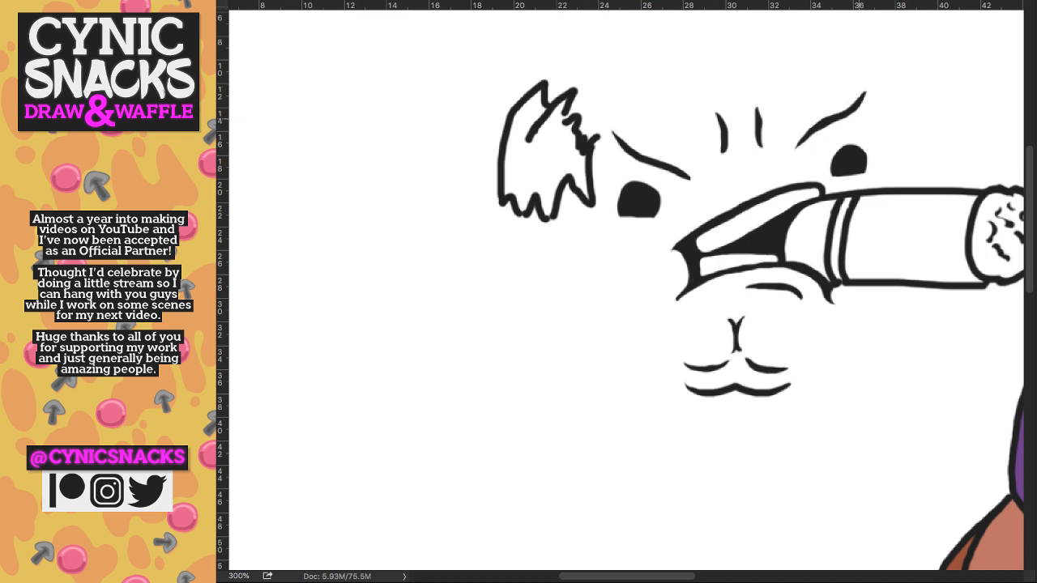
- Outline the third boss's head with a domed crown and two long sides, adding a small spiky tuft on the far side
{"action": "key", "text": "ctrl+z"}
{"action": "left_click_drag", "start_coordinate": [553, 198], "coordinate": [566, 143]}
{"action": "mouse_move", "coordinate": [538, 85]}
{"action": "left_mouse_down"}
{"action": "mouse_move", "coordinate": [574, 94]}
{"action": "mouse_move", "coordinate": [575, 81]}
{"action": "left_mouse_up"}
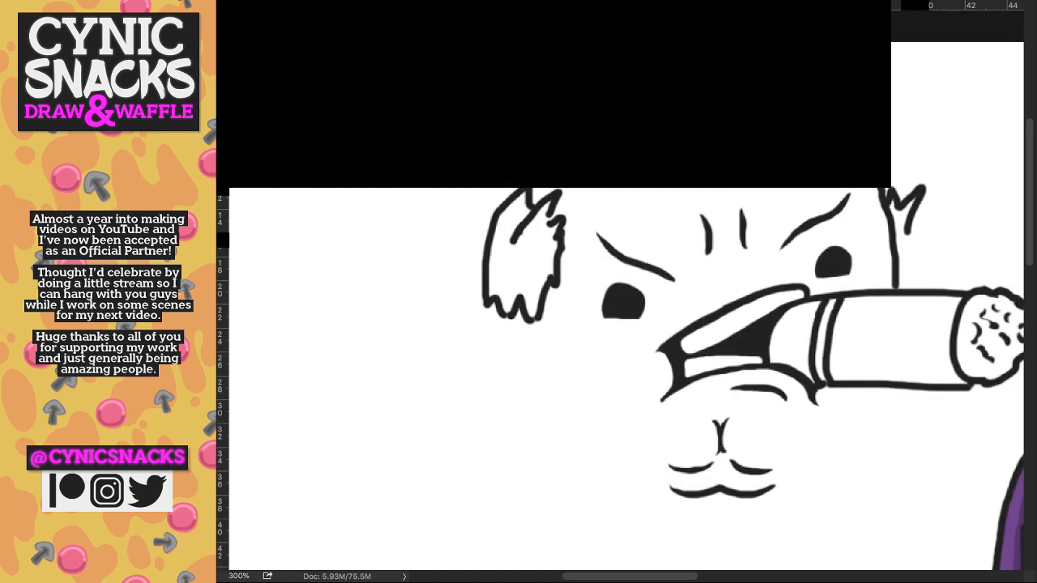
{"action": "mouse_move", "coordinate": [914, 246]}
{"action": "left_mouse_down"}
{"action": "mouse_move", "coordinate": [909, 278]}
{"action": "mouse_move", "coordinate": [922, 288]}
{"action": "mouse_move", "coordinate": [864, 412]}
{"action": "left_mouse_up"}
{"action": "key", "text": "ctrl+plus"}
{"action": "left_click_drag", "start_coordinate": [501, 199], "coordinate": [489, 395]}
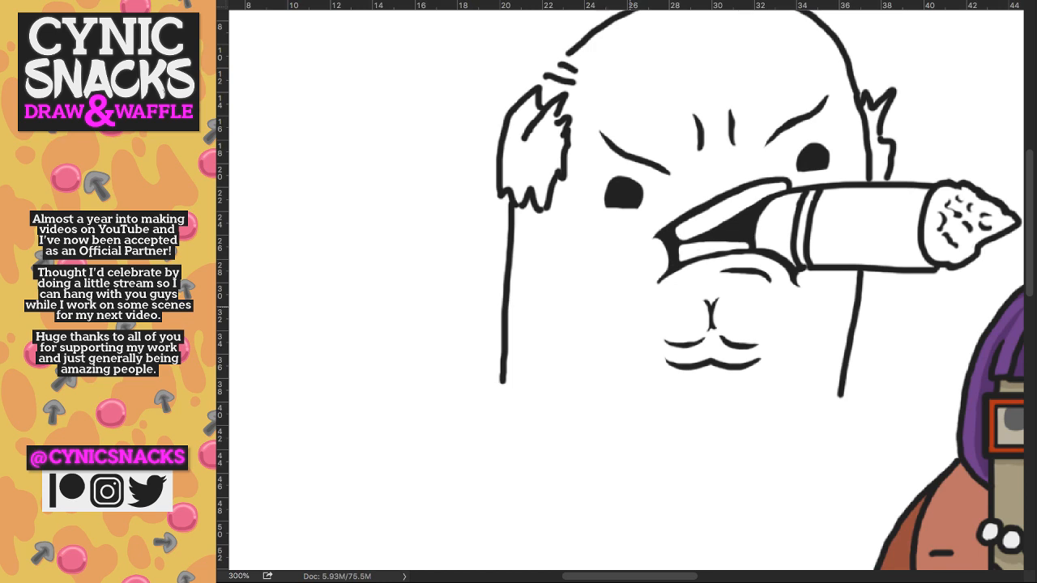
- Flip the third boss's line art horizontally and reposition it beside the purple-haired boss so the cigar points away from her
{"action": "key", "text": "super+minus"}
{"action": "key", "text": "super+minus"}
{"action": "key", "text": "super+t"}
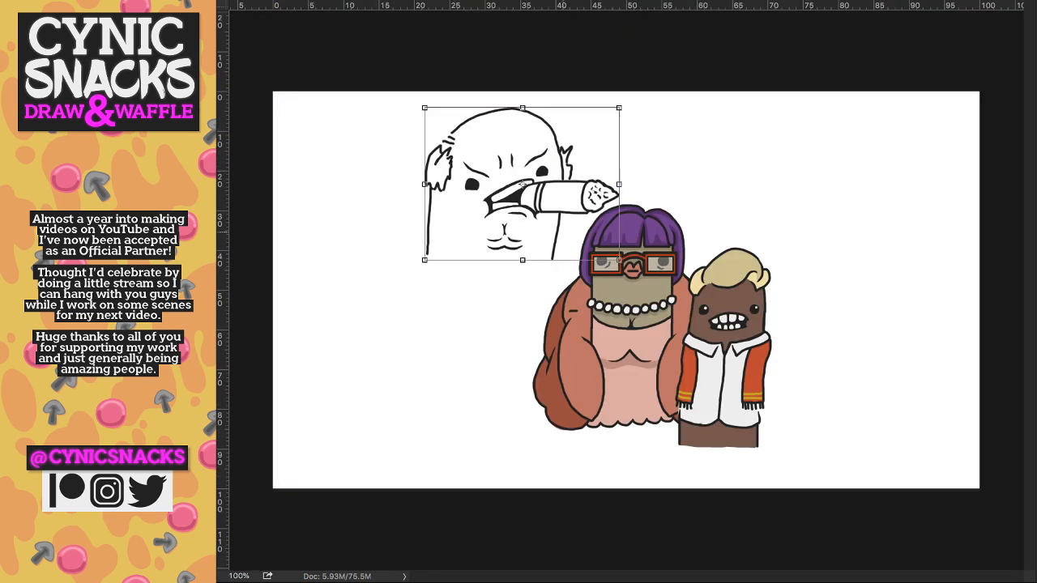
{"action": "key", "text": "super+shift+h"}
{"action": "left_click_drag", "start_coordinate": [569, 197], "coordinate": [490, 186]}
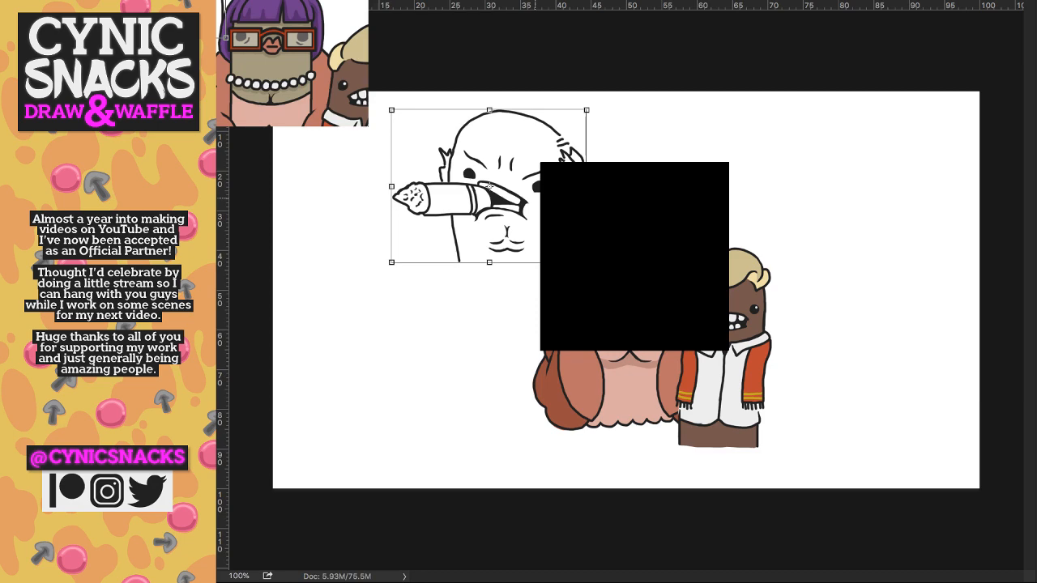
{"action": "key", "text": "Return"}
- Move the third boss's right eye and its brow slightly upward, closer in height to the left eye, and deselect them
{"action": "key", "text": "super+plus"}
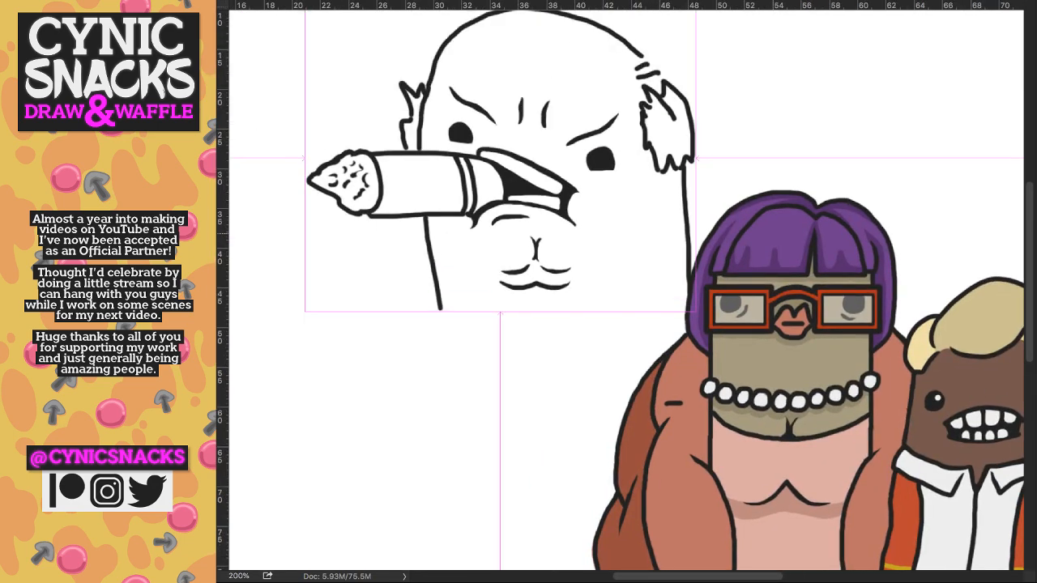
{"action": "scroll", "coordinate": [626, 290], "scroll_direction": "up", "scroll_amount": 2}
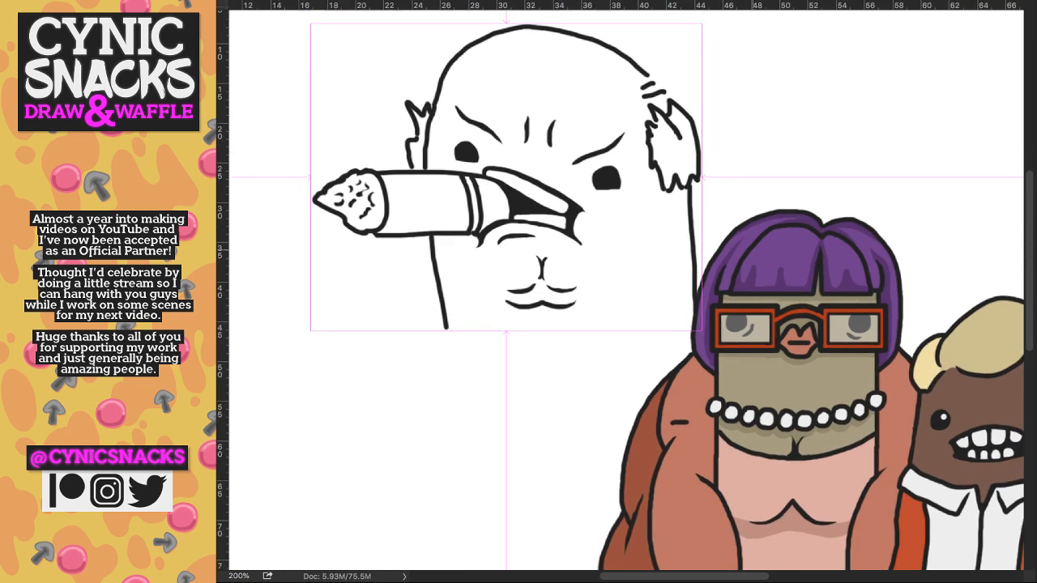
{"action": "left_click_drag", "start_coordinate": [606, 178], "coordinate": [601, 156]}
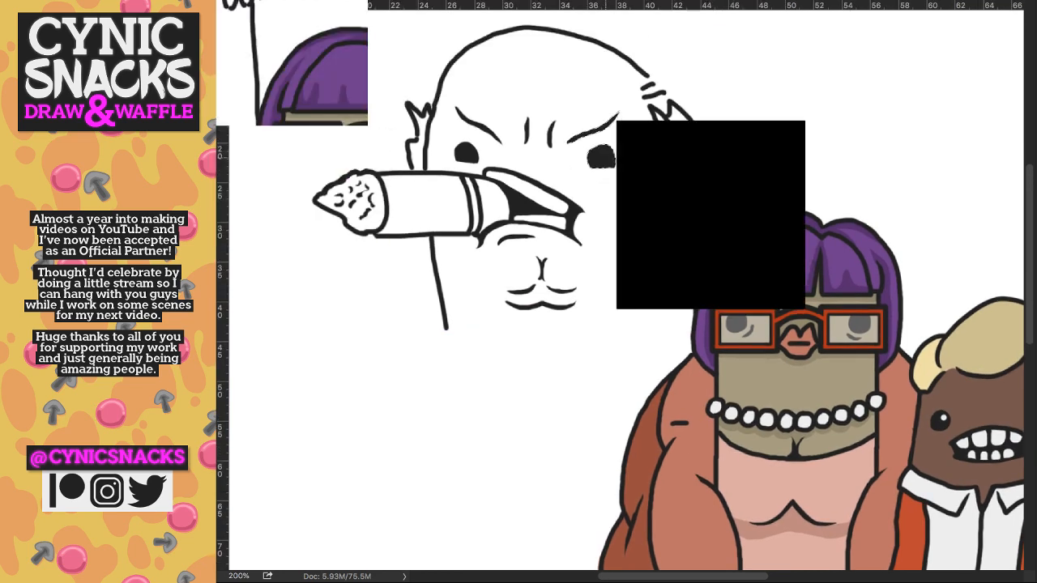
{"action": "key", "text": "super+d"}
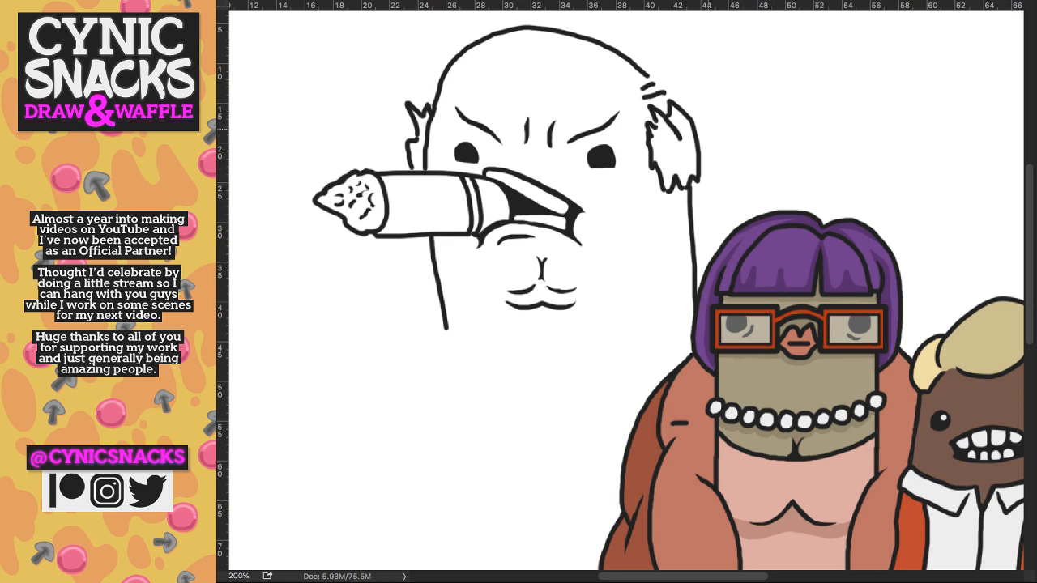
- Redraw the left half of the crown as a more sloping curve and erase the old outline above it
{"action": "key", "text": "ctrl+plus"}
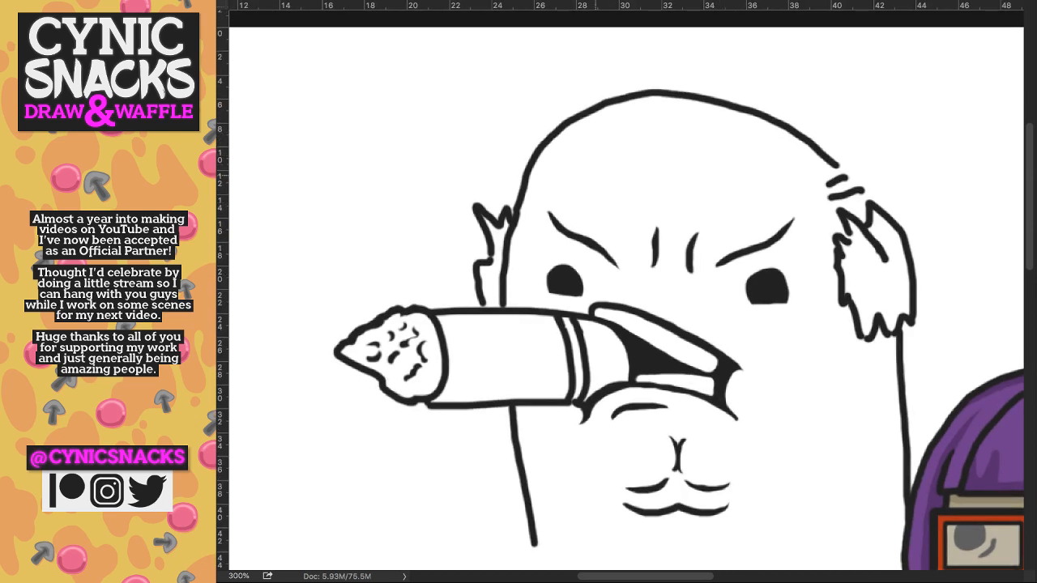
{"action": "mouse_move", "coordinate": [522, 218]}
{"action": "left_mouse_down"}
{"action": "mouse_move", "coordinate": [601, 124]}
{"action": "mouse_move", "coordinate": [692, 97]}
{"action": "left_mouse_up"}
{"action": "left_click_drag", "start_coordinate": [598, 106], "coordinate": [525, 180]}
{"action": "left_click_drag", "start_coordinate": [515, 217], "coordinate": [531, 191]}
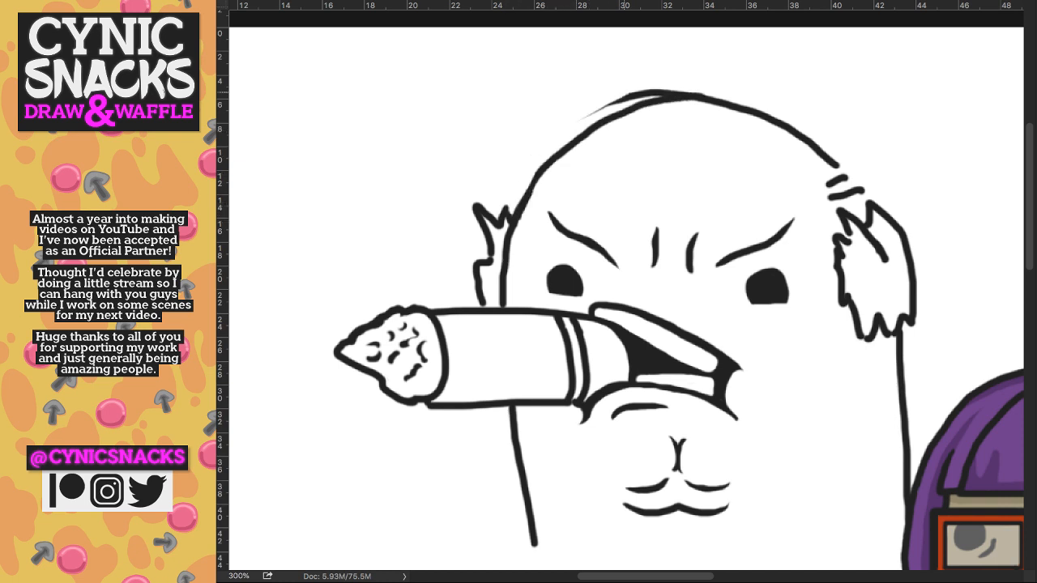
{"action": "mouse_move", "coordinate": [628, 94]}
{"action": "left_mouse_down"}
{"action": "mouse_move", "coordinate": [585, 115]}
{"action": "mouse_move", "coordinate": [700, 94]}
{"action": "left_mouse_up"}
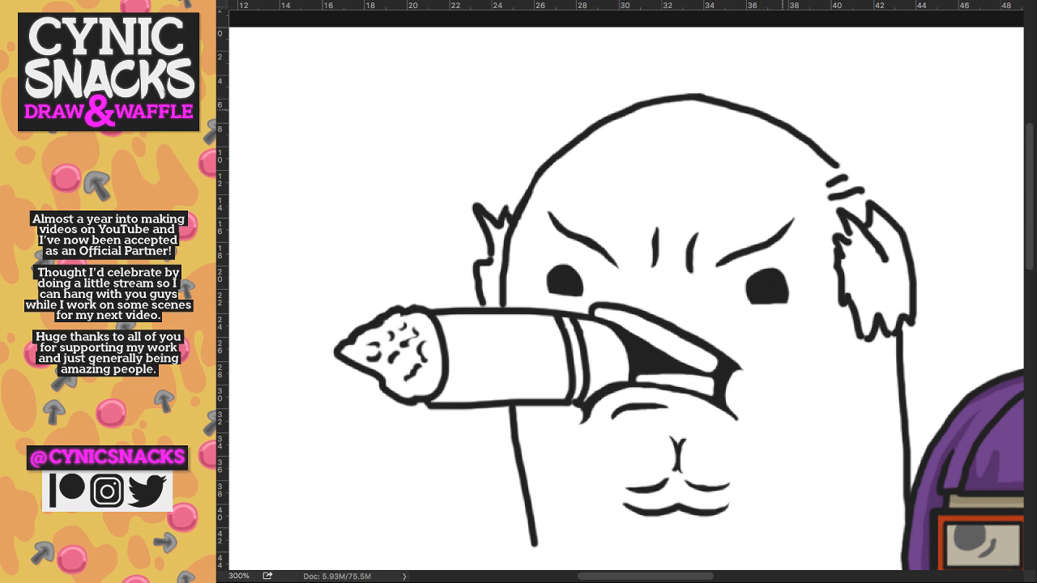
- Draw two long comb-over strands across the bald crown, tapering their free ends and clearing the overlapping head outline
{"action": "left_click_drag", "start_coordinate": [814, 156], "coordinate": [821, 163]}
{"action": "left_click_drag", "start_coordinate": [797, 127], "coordinate": [815, 155]}
{"action": "left_click_drag", "start_coordinate": [556, 103], "coordinate": [815, 162]}
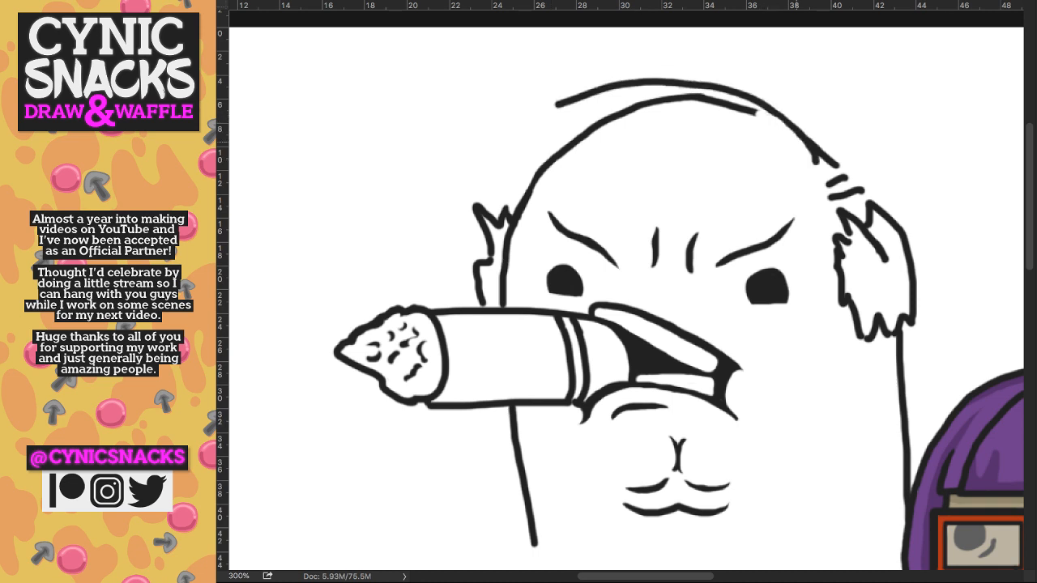
{"action": "left_click_drag", "start_coordinate": [755, 113], "coordinate": [667, 92]}
{"action": "mouse_move", "coordinate": [569, 102]}
{"action": "left_mouse_down"}
{"action": "mouse_move", "coordinate": [555, 104]}
{"action": "mouse_move", "coordinate": [615, 89]}
{"action": "left_mouse_up"}
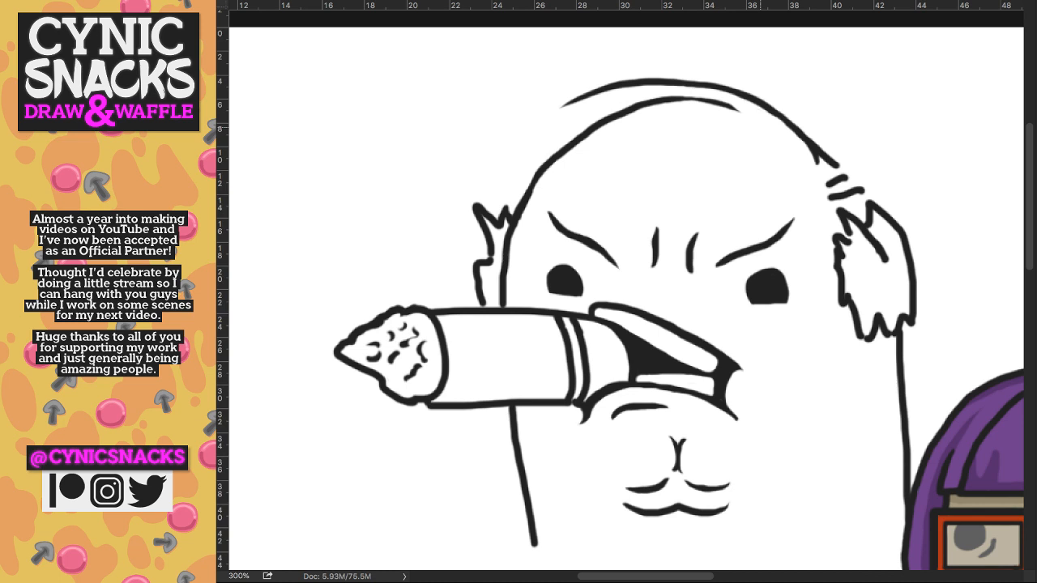
{"action": "left_click_drag", "start_coordinate": [548, 120], "coordinate": [799, 161]}
{"action": "mouse_move", "coordinate": [742, 110]}
{"action": "left_mouse_down"}
{"action": "mouse_move", "coordinate": [669, 92]}
{"action": "mouse_move", "coordinate": [748, 125]}
{"action": "left_mouse_up"}
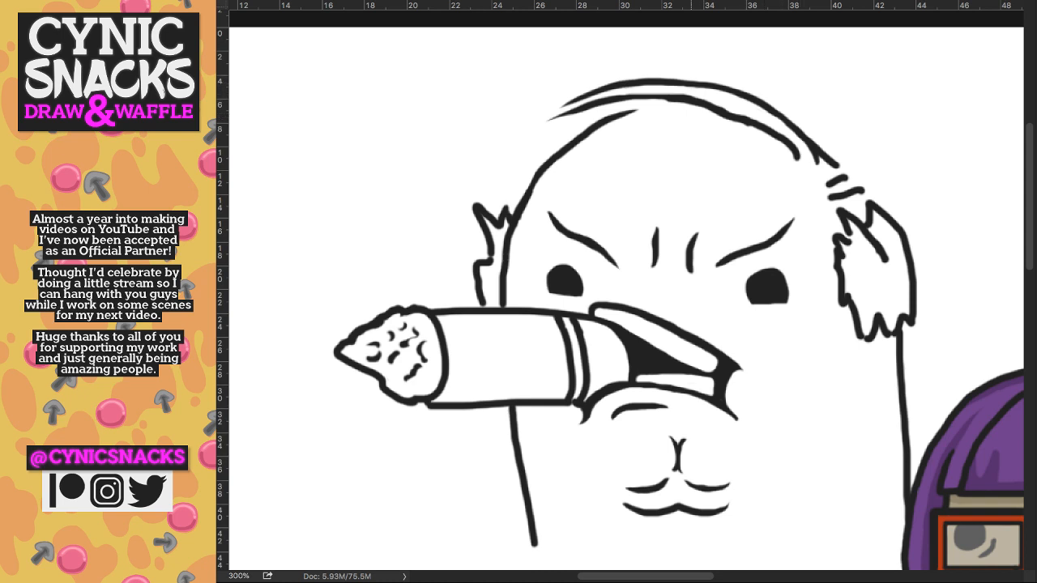
{"action": "left_click_drag", "start_coordinate": [778, 290], "coordinate": [761, 227]}
{"action": "key", "text": "super+equal"}
{"action": "key", "text": "super+equal"}
{"action": "mouse_move", "coordinate": [830, 142]}
{"action": "left_mouse_down"}
{"action": "mouse_move", "coordinate": [733, 162]}
{"action": "mouse_move", "coordinate": [643, 247]}
{"action": "mouse_move", "coordinate": [628, 286]}
{"action": "left_mouse_up"}
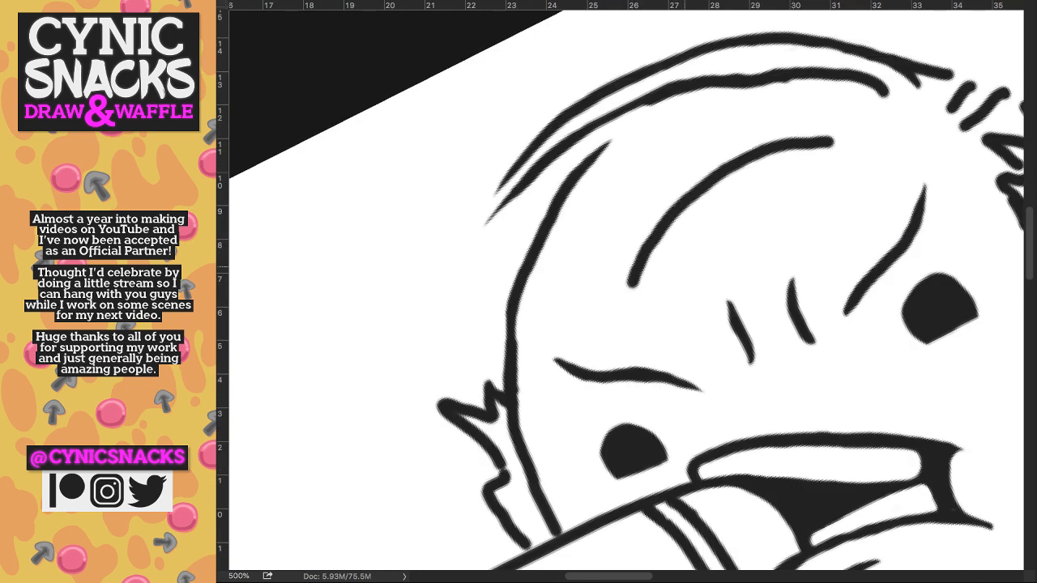
{"action": "mouse_move", "coordinate": [688, 264]}
{"action": "left_mouse_down"}
{"action": "mouse_move", "coordinate": [729, 215]}
{"action": "mouse_move", "coordinate": [818, 171]}
{"action": "mouse_move", "coordinate": [850, 169]}
{"action": "mouse_move", "coordinate": [858, 196]}
{"action": "mouse_move", "coordinate": [747, 238]}
{"action": "mouse_move", "coordinate": [694, 295]}
{"action": "left_mouse_up"}
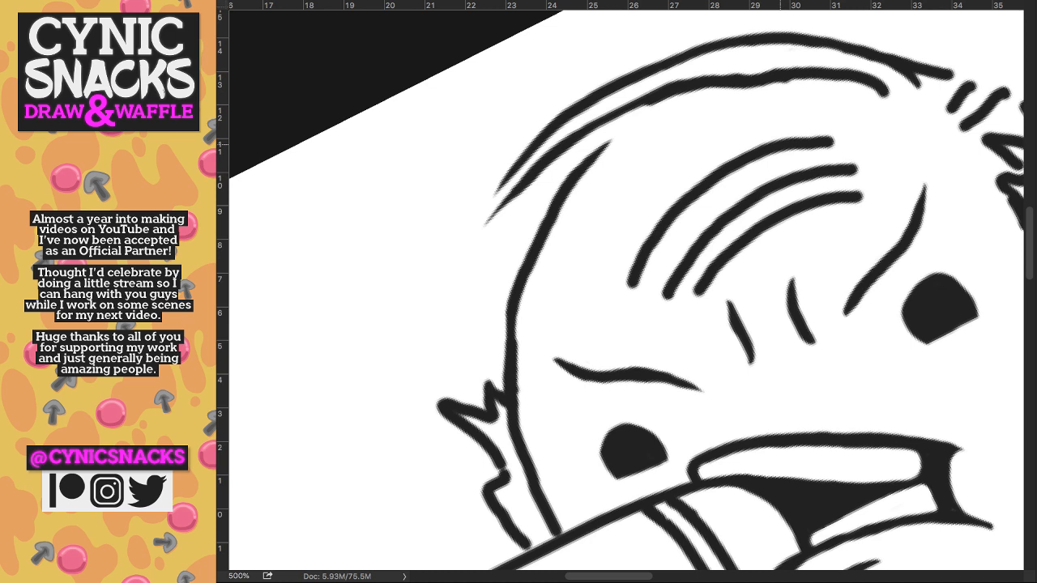
{"action": "left_click_drag", "start_coordinate": [749, 105], "coordinate": [592, 259]}
{"action": "mouse_move", "coordinate": [826, 112]}
{"action": "left_mouse_down"}
{"action": "mouse_move", "coordinate": [648, 144]}
{"action": "mouse_move", "coordinate": [606, 187]}
{"action": "left_mouse_up"}
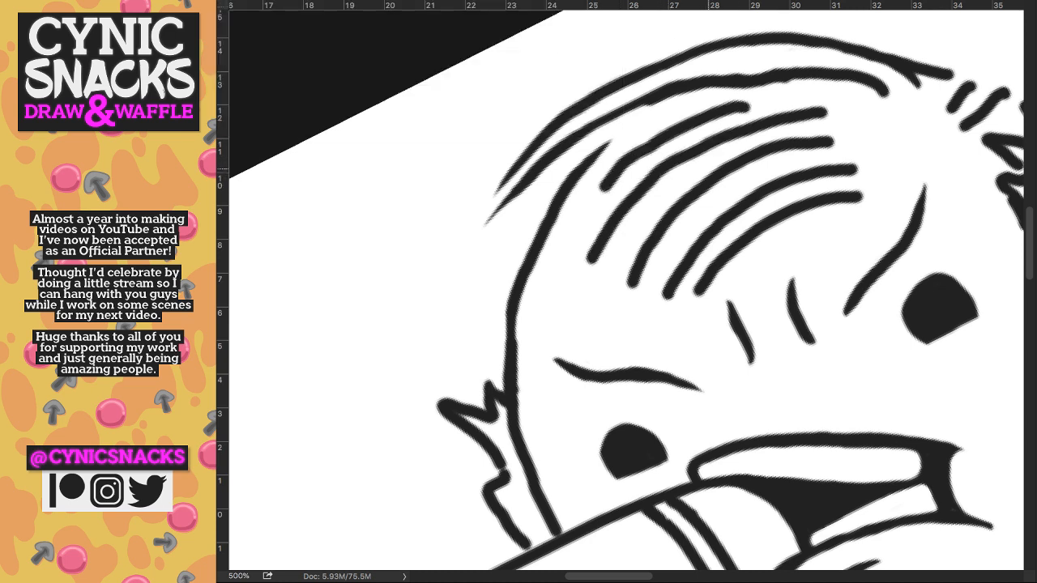
{"action": "key", "text": "ctrl+z"}
{"action": "key", "text": "ctrl+z"}
{"action": "key", "text": "ctrl+z"}
{"action": "key", "text": "ctrl+z"}
{"action": "key", "text": "ctrl+z"}
- Redraw the second comb-over strand more smoothly, add a third strand beneath it, and taper their left ends
{"action": "mouse_move", "coordinate": [650, 100]}
{"action": "left_mouse_down"}
{"action": "mouse_move", "coordinate": [810, 74]}
{"action": "mouse_move", "coordinate": [859, 77]}
{"action": "mouse_move", "coordinate": [885, 94]}
{"action": "left_mouse_up"}
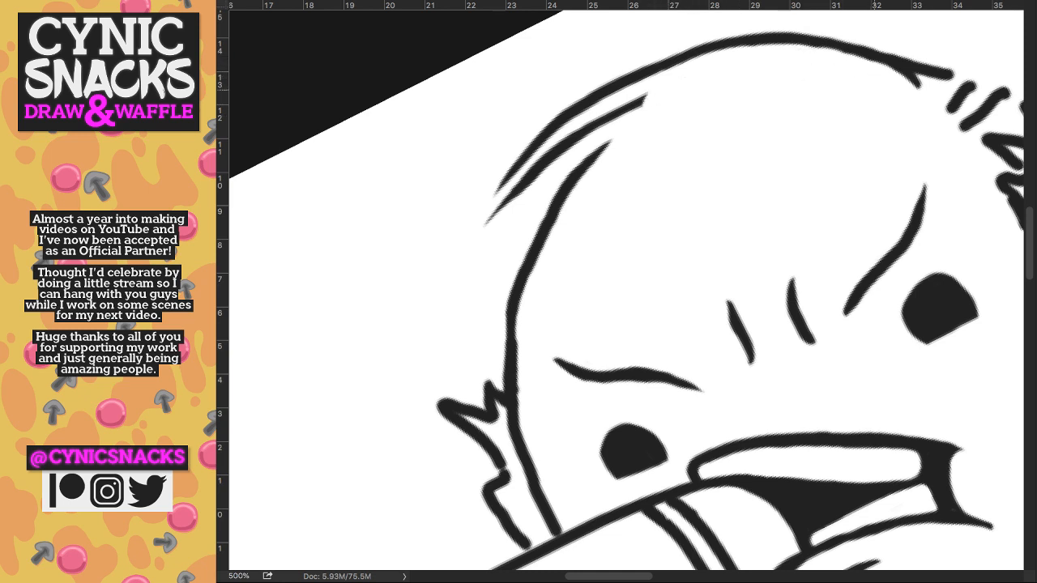
{"action": "mouse_move", "coordinate": [641, 102]}
{"action": "left_mouse_down"}
{"action": "mouse_move", "coordinate": [800, 58]}
{"action": "mouse_move", "coordinate": [904, 99]}
{"action": "left_mouse_up"}
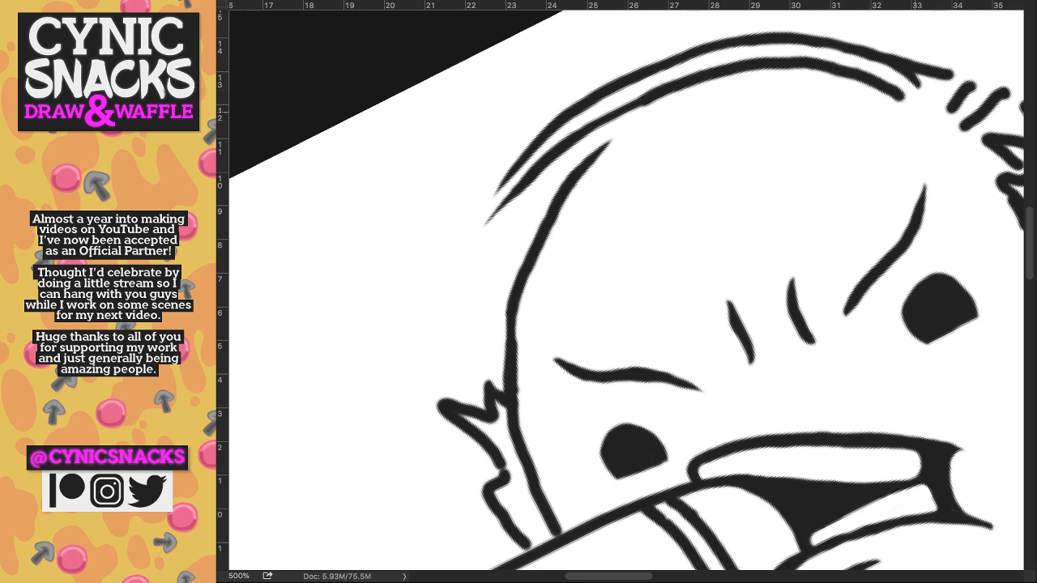
{"action": "mouse_move", "coordinate": [515, 221]}
{"action": "left_mouse_down"}
{"action": "mouse_move", "coordinate": [603, 148]}
{"action": "mouse_move", "coordinate": [724, 108]}
{"action": "mouse_move", "coordinate": [792, 95]}
{"action": "mouse_move", "coordinate": [890, 116]}
{"action": "left_mouse_up"}
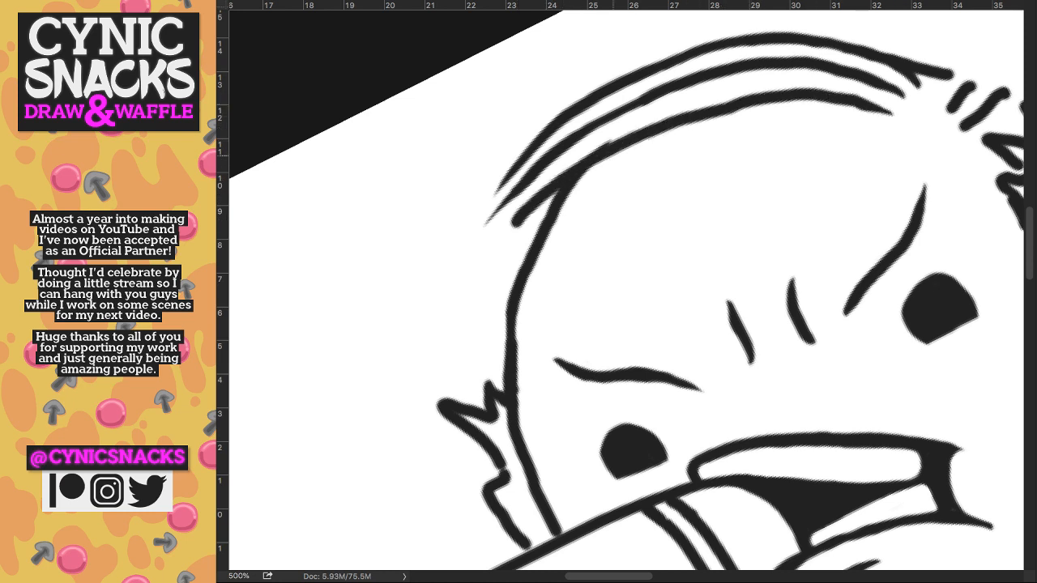
{"action": "left_click_drag", "start_coordinate": [599, 154], "coordinate": [510, 227]}
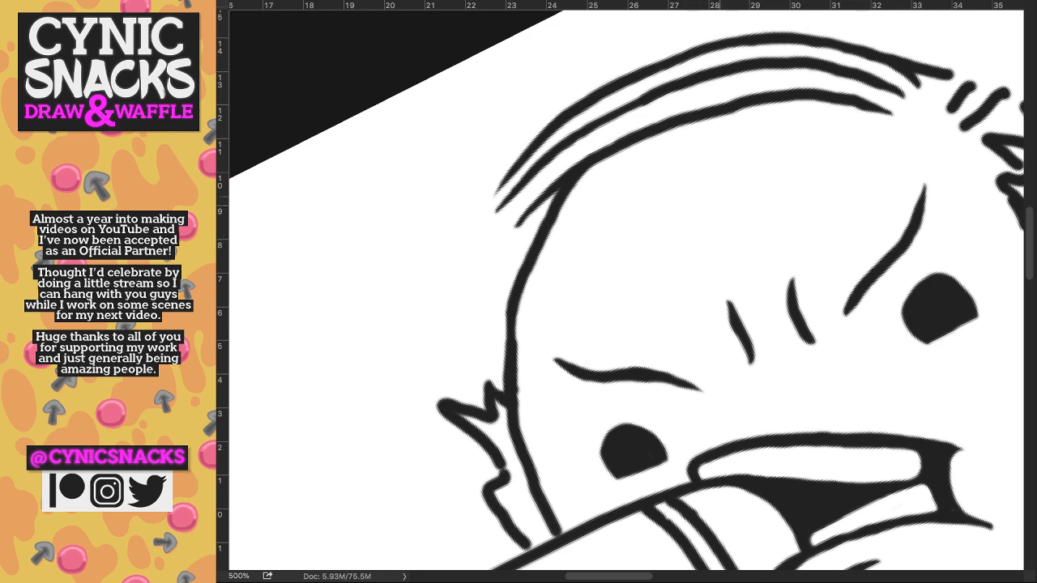
- Draw a curved jawline dipping below the chin creases, with three short lines fanning down from its centre for the collar opening
{"action": "key", "text": "Escape"}
{"action": "key", "text": "super+minus"}
{"action": "key", "text": "super+minus"}
{"action": "key", "text": "super+minus"}
{"action": "left_click_drag", "start_coordinate": [583, 41], "coordinate": [783, 228]}
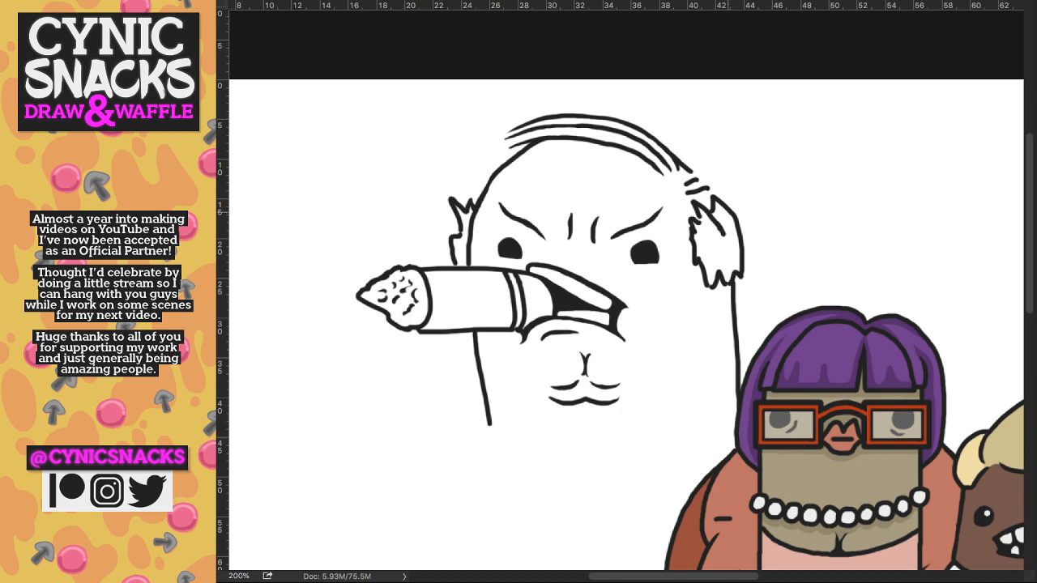
{"action": "scroll", "coordinate": [624, 324], "scroll_direction": "down", "scroll_amount": 5}
{"action": "left_click_drag", "start_coordinate": [544, 204], "coordinate": [666, 205]}
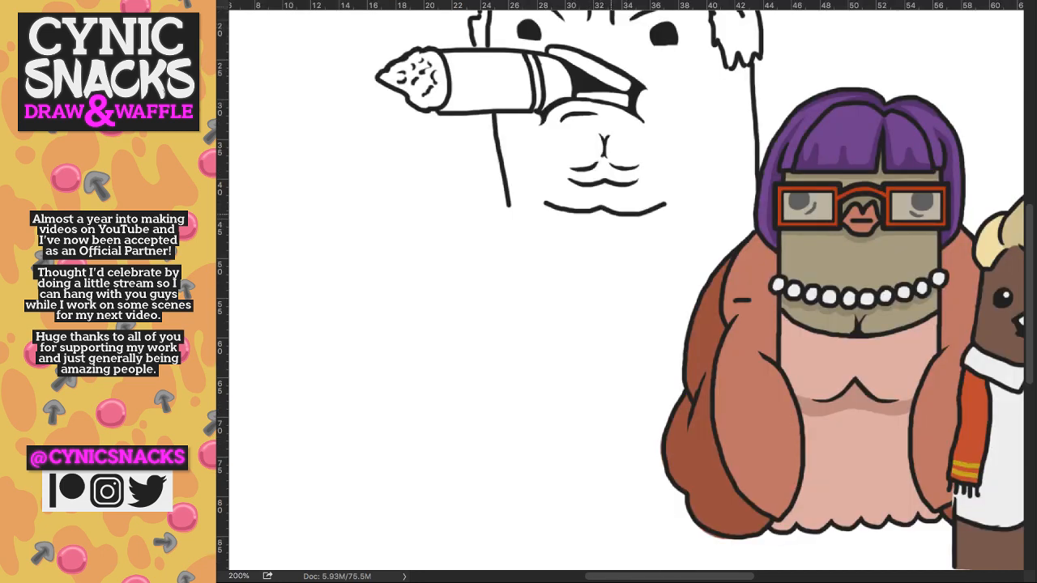
{"action": "mouse_move", "coordinate": [600, 210]}
{"action": "left_mouse_down"}
{"action": "mouse_move", "coordinate": [599, 246]}
{"action": "mouse_move", "coordinate": [613, 230]}
{"action": "mouse_move", "coordinate": [621, 248]}
{"action": "left_mouse_up"}
{"action": "left_click_drag", "start_coordinate": [596, 213], "coordinate": [578, 247]}
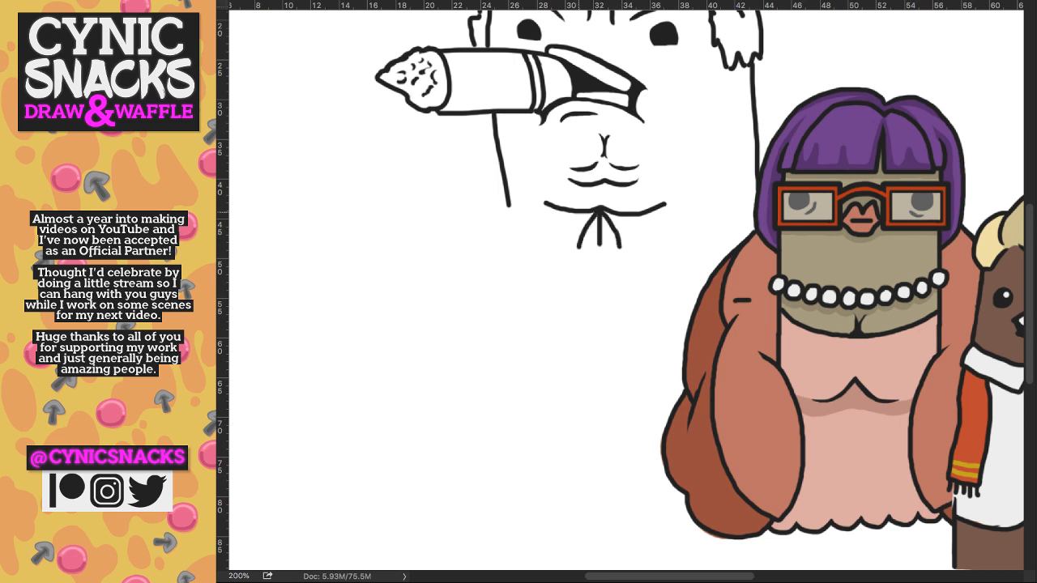
- Outline both rounded collar flaps below the jaw and extend the jawline outward on each side of the face
{"action": "left_click_drag", "start_coordinate": [579, 250], "coordinate": [511, 207]}
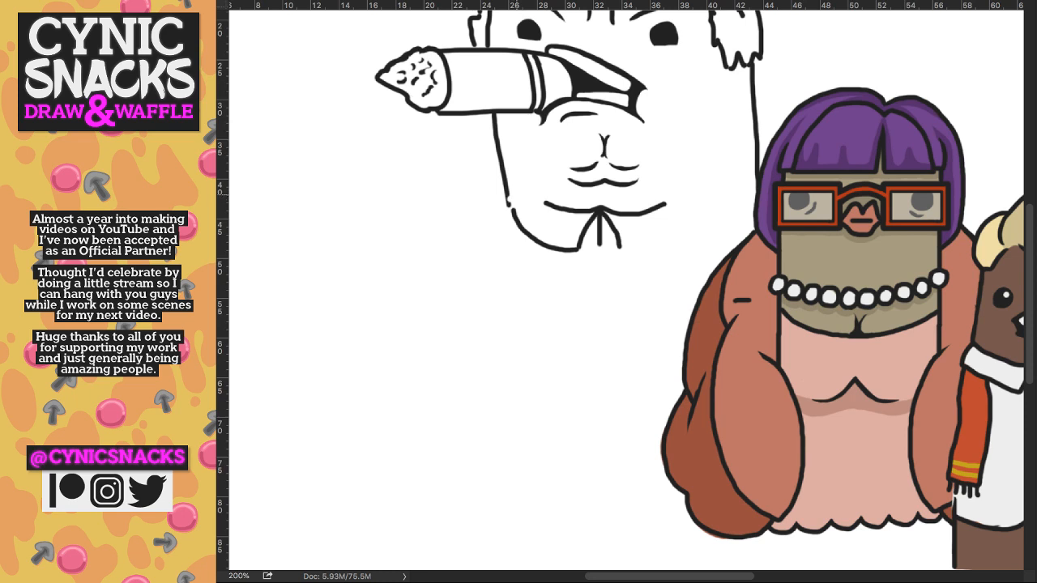
{"action": "mouse_move", "coordinate": [510, 198]}
{"action": "left_mouse_down"}
{"action": "mouse_move", "coordinate": [554, 197]}
{"action": "mouse_move", "coordinate": [538, 197]}
{"action": "left_mouse_up"}
{"action": "mouse_move", "coordinate": [617, 248]}
{"action": "left_mouse_down"}
{"action": "mouse_move", "coordinate": [686, 232]}
{"action": "mouse_move", "coordinate": [732, 190]}
{"action": "left_mouse_up"}
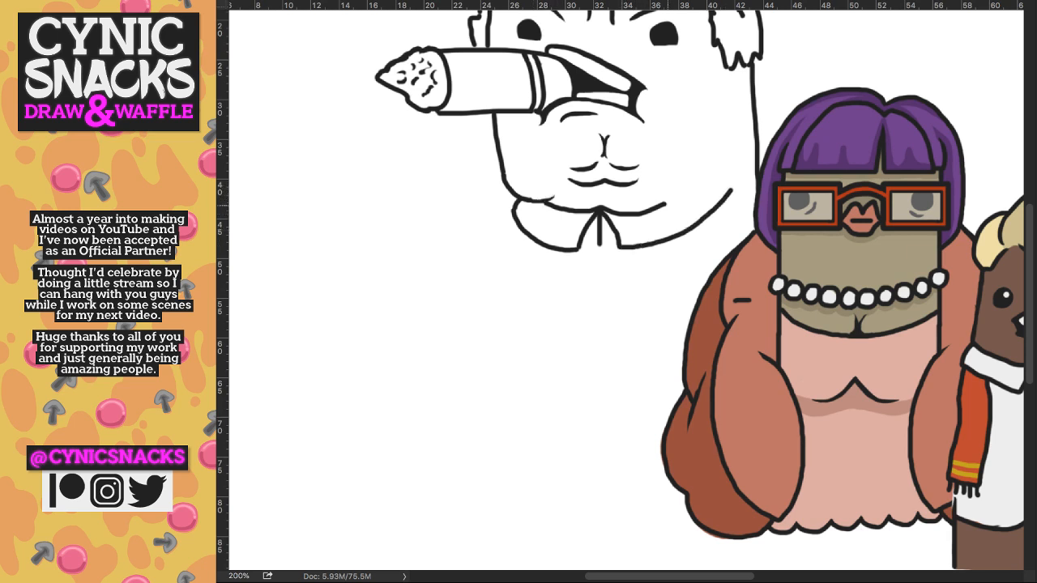
{"action": "left_click_drag", "start_coordinate": [666, 203], "coordinate": [711, 180]}
- Erase the straight right side of the head and redraw it as a curve from the hair tuft into the jaw
{"action": "scroll", "coordinate": [734, 257], "scroll_direction": "up", "scroll_amount": 5}
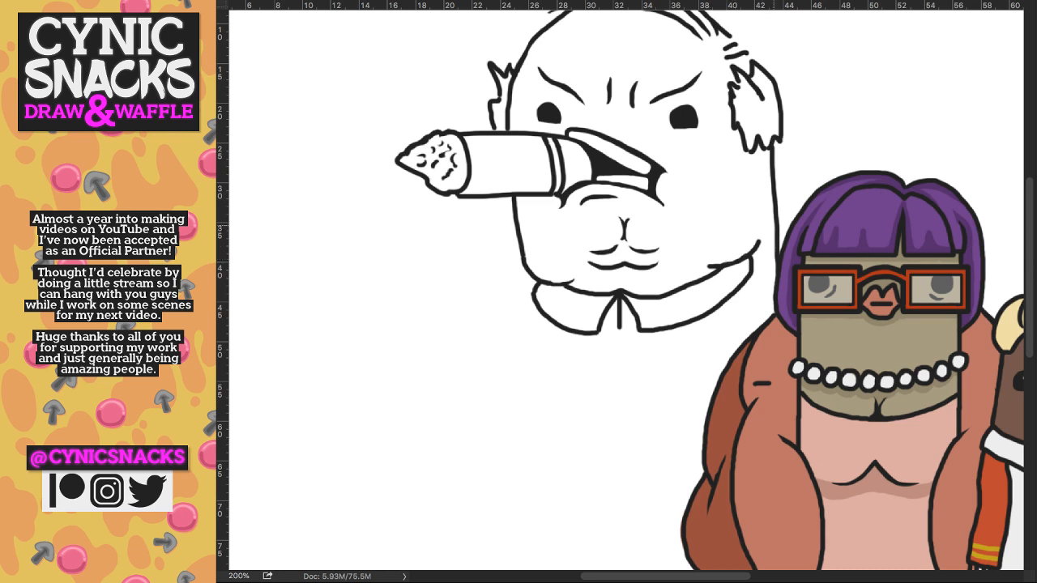
{"action": "left_click_drag", "start_coordinate": [775, 267], "coordinate": [774, 150]}
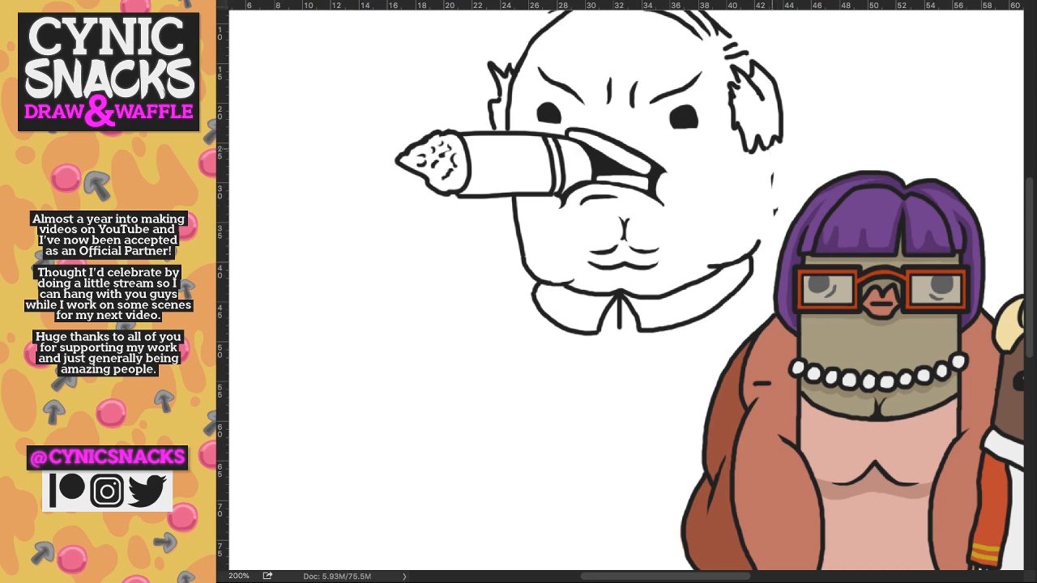
{"action": "mouse_move", "coordinate": [755, 150]}
{"action": "left_mouse_down"}
{"action": "mouse_move", "coordinate": [759, 242]}
{"action": "mouse_move", "coordinate": [787, 290]}
{"action": "mouse_move", "coordinate": [825, 178]}
{"action": "left_mouse_up"}
- Draw a tie hanging from the collar opening, with a rounded knot and a long blade ending in a point
{"action": "mouse_move", "coordinate": [703, 282]}
{"action": "left_mouse_down"}
{"action": "mouse_move", "coordinate": [752, 145]}
{"action": "mouse_move", "coordinate": [777, 143]}
{"action": "mouse_move", "coordinate": [746, 181]}
{"action": "mouse_move", "coordinate": [780, 180]}
{"action": "mouse_move", "coordinate": [776, 149]}
{"action": "left_mouse_up"}
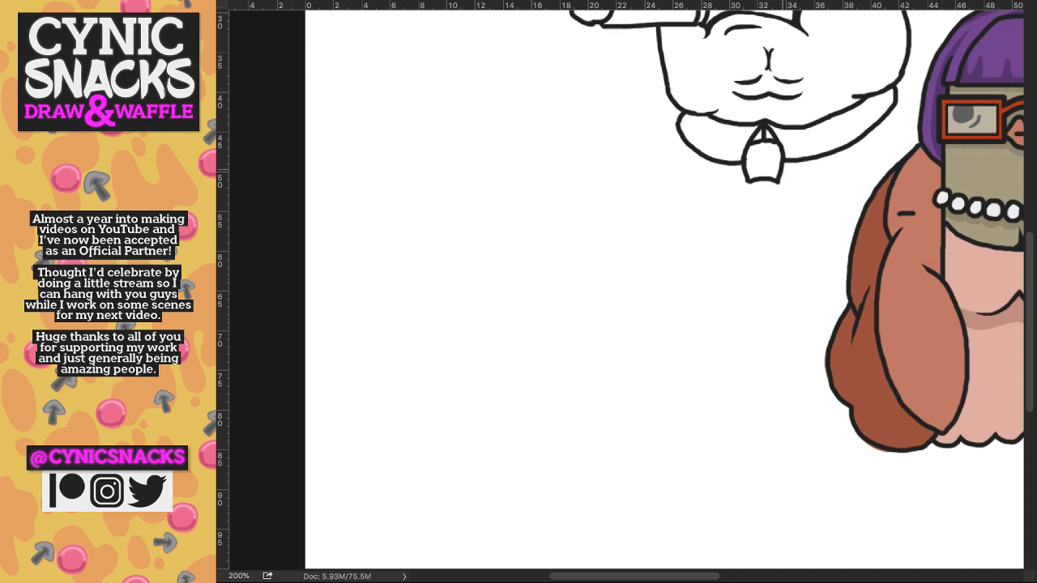
{"action": "left_click_drag", "start_coordinate": [747, 185], "coordinate": [728, 286]}
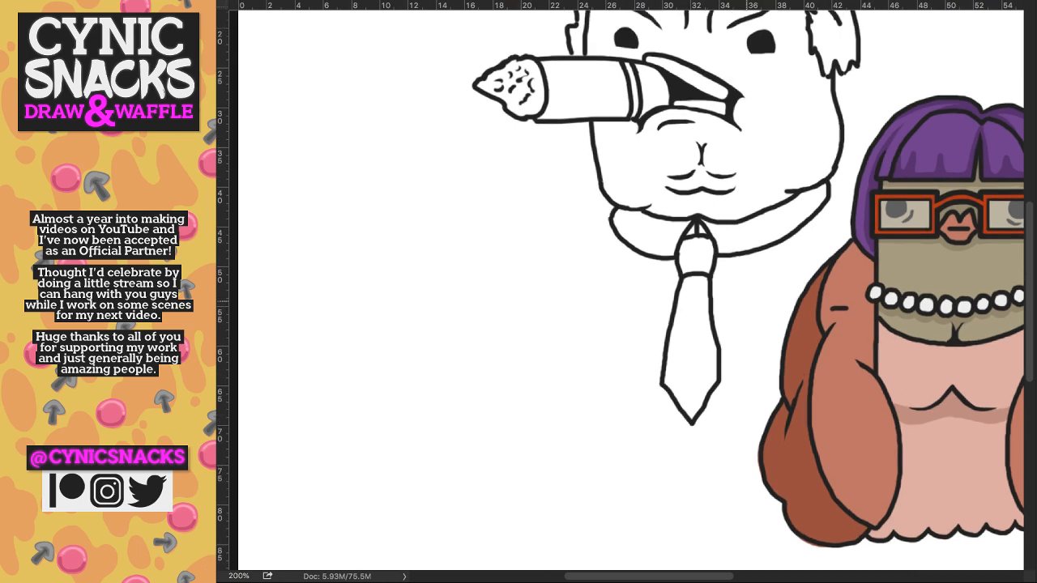
- Draw a pair of slightly slanted, near-vertical body lines running down from each side of the collar
{"action": "scroll", "coordinate": [628, 290], "scroll_direction": "up", "scroll_amount": 1}
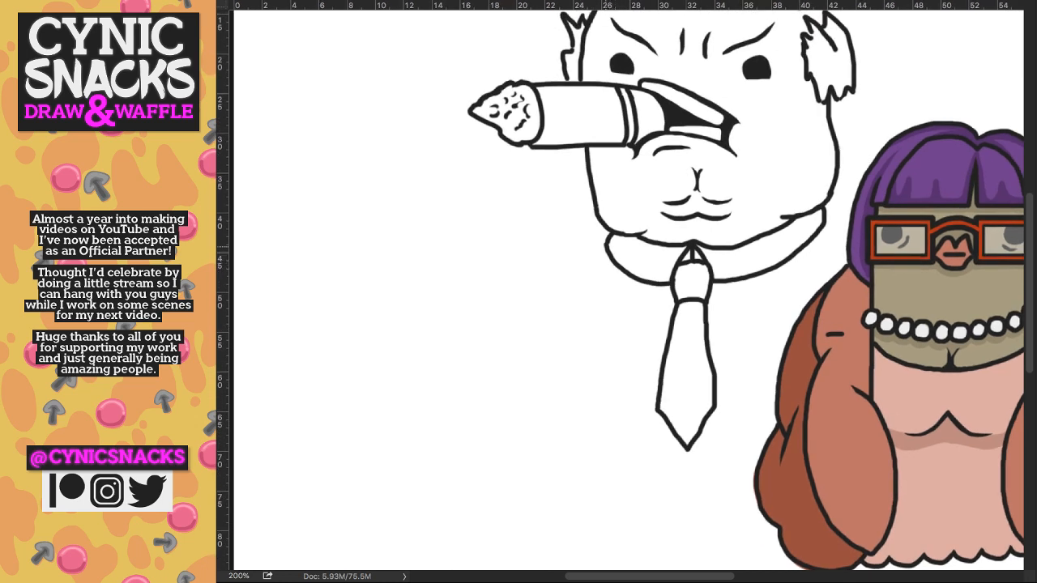
{"action": "left_click_drag", "start_coordinate": [613, 267], "coordinate": [602, 429]}
{"action": "left_click_drag", "start_coordinate": [606, 246], "coordinate": [576, 435]}
{"action": "key", "text": "ctrl+z"}
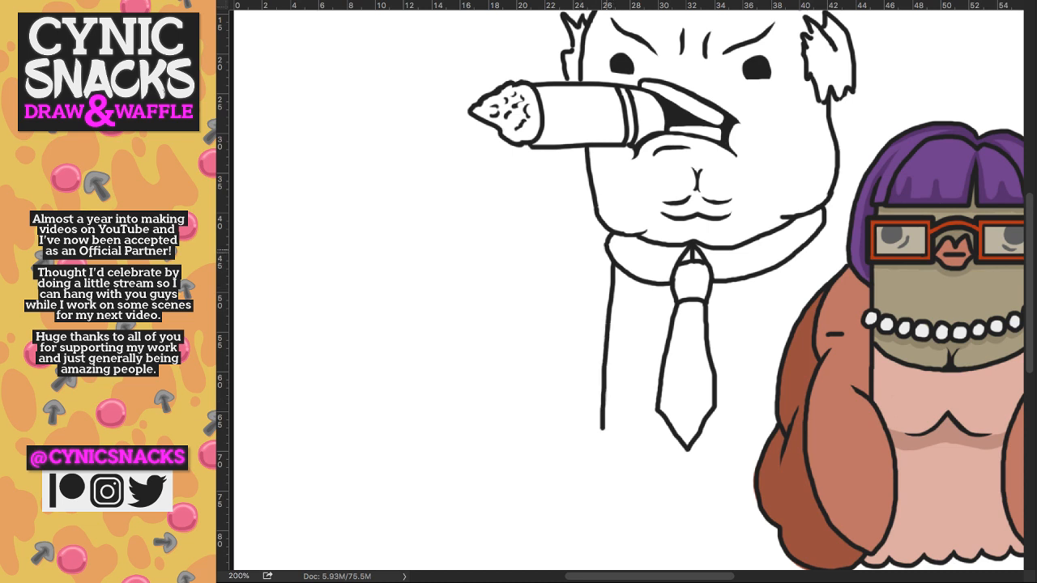
{"action": "key", "text": "ctrl+z"}
{"action": "left_click_drag", "start_coordinate": [622, 269], "coordinate": [607, 436]}
{"action": "left_click_drag", "start_coordinate": [607, 246], "coordinate": [588, 443]}
{"action": "mouse_move", "coordinate": [790, 258]}
{"action": "left_mouse_down"}
{"action": "mouse_move", "coordinate": [745, 224]}
{"action": "mouse_move", "coordinate": [739, 262]}
{"action": "left_mouse_up"}
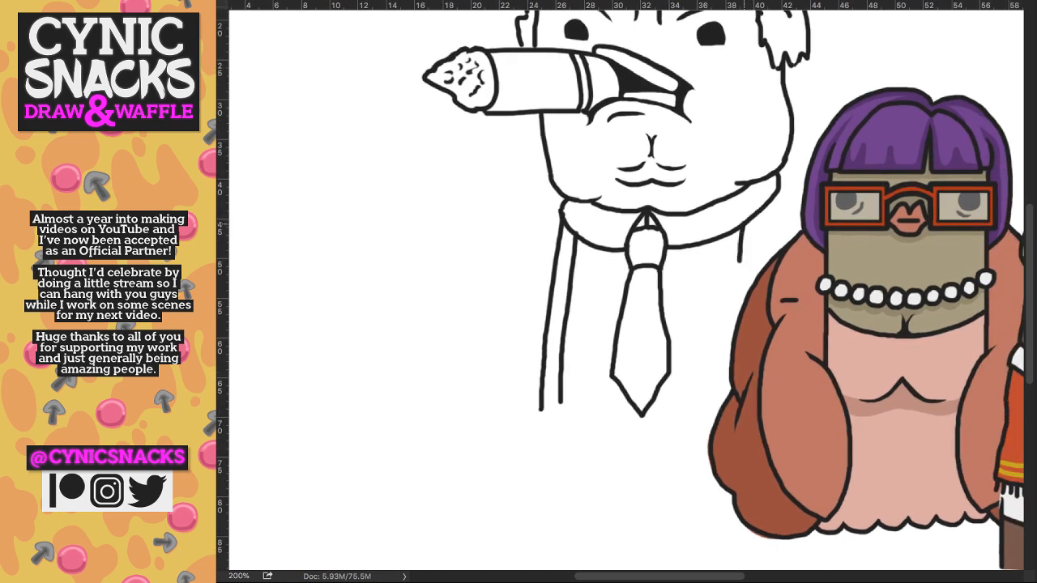
{"action": "left_click_drag", "start_coordinate": [768, 206], "coordinate": [726, 401]}
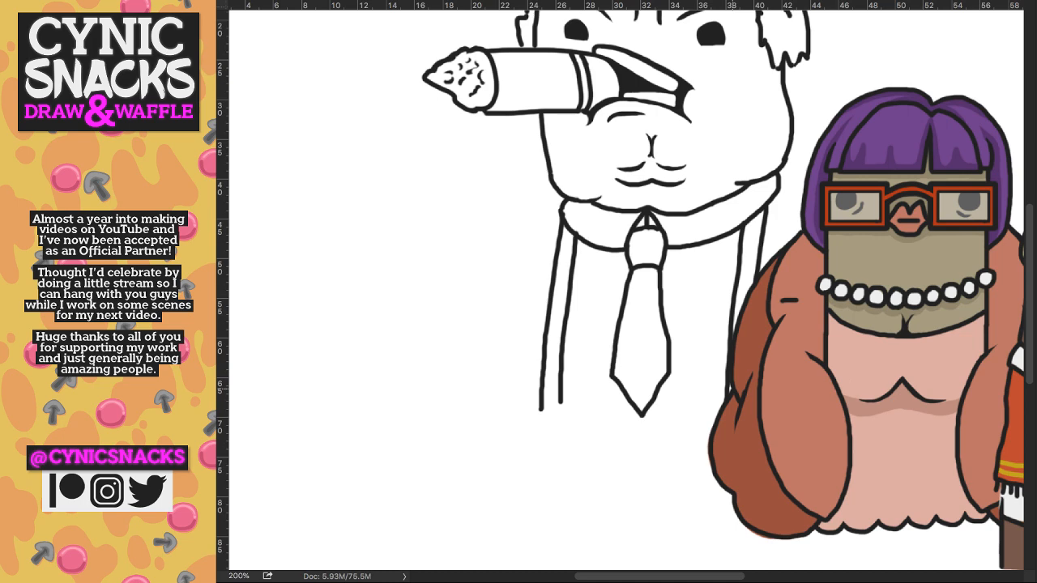
- Shift the purple-haired boss to the right, clear of the third boss's body lines
{"action": "mouse_move", "coordinate": [755, 85]}
{"action": "left_mouse_down"}
{"action": "mouse_move", "coordinate": [775, 157]}
{"action": "mouse_move", "coordinate": [793, 192]}
{"action": "mouse_move", "coordinate": [798, 183]}
{"action": "left_mouse_up"}
{"action": "key", "text": "Tab"}
{"action": "key", "text": "Tab"}
{"action": "left_click_drag", "start_coordinate": [777, 300], "coordinate": [814, 212]}
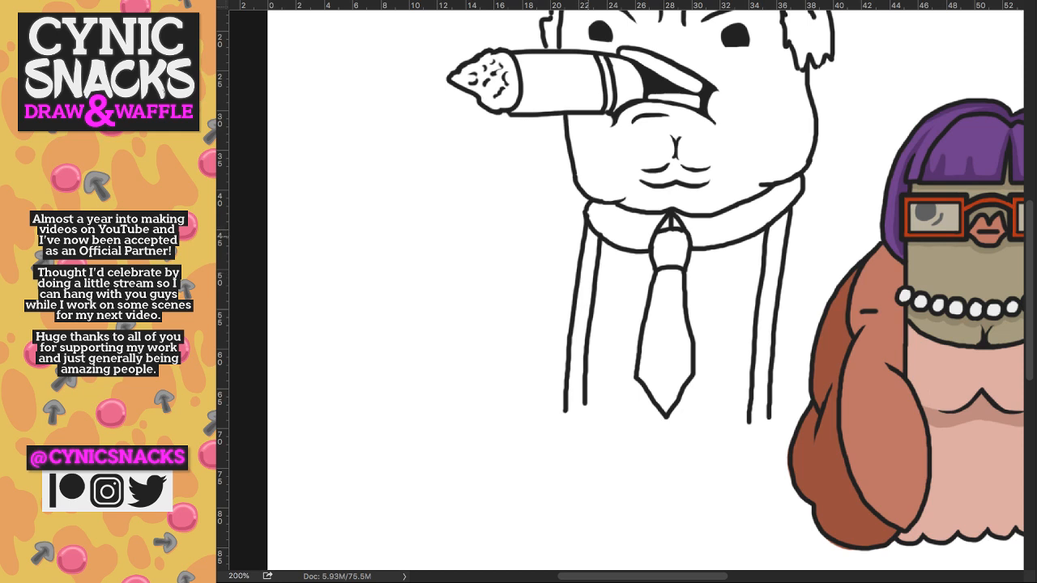
- Draw a hand gripping the strap below the collar, with one digit wrapped over it, curled fingers beside it and an outer edge running to the wrist
{"action": "left_click_drag", "start_coordinate": [593, 233], "coordinate": [572, 297]}
{"action": "mouse_move", "coordinate": [588, 252]}
{"action": "left_mouse_down"}
{"action": "mouse_move", "coordinate": [577, 272]}
{"action": "mouse_move", "coordinate": [592, 274]}
{"action": "mouse_move", "coordinate": [600, 258]}
{"action": "mouse_move", "coordinate": [603, 282]}
{"action": "mouse_move", "coordinate": [606, 247]}
{"action": "mouse_move", "coordinate": [583, 230]}
{"action": "mouse_move", "coordinate": [577, 254]}
{"action": "left_mouse_up"}
{"action": "left_click_drag", "start_coordinate": [576, 274], "coordinate": [572, 324]}
{"action": "mouse_move", "coordinate": [592, 274]}
{"action": "left_mouse_down"}
{"action": "mouse_move", "coordinate": [591, 329]}
{"action": "mouse_move", "coordinate": [602, 284]}
{"action": "left_mouse_up"}
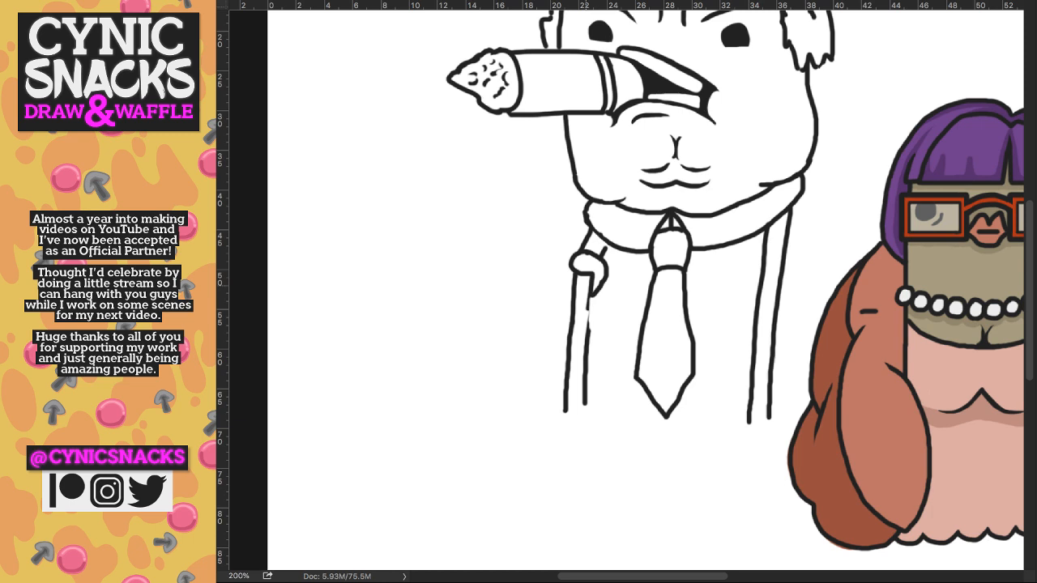
{"action": "mouse_move", "coordinate": [546, 264]}
{"action": "left_mouse_down"}
{"action": "mouse_move", "coordinate": [561, 260]}
{"action": "mouse_move", "coordinate": [566, 274]}
{"action": "mouse_move", "coordinate": [515, 324]}
{"action": "mouse_move", "coordinate": [535, 347]}
{"action": "left_mouse_up"}
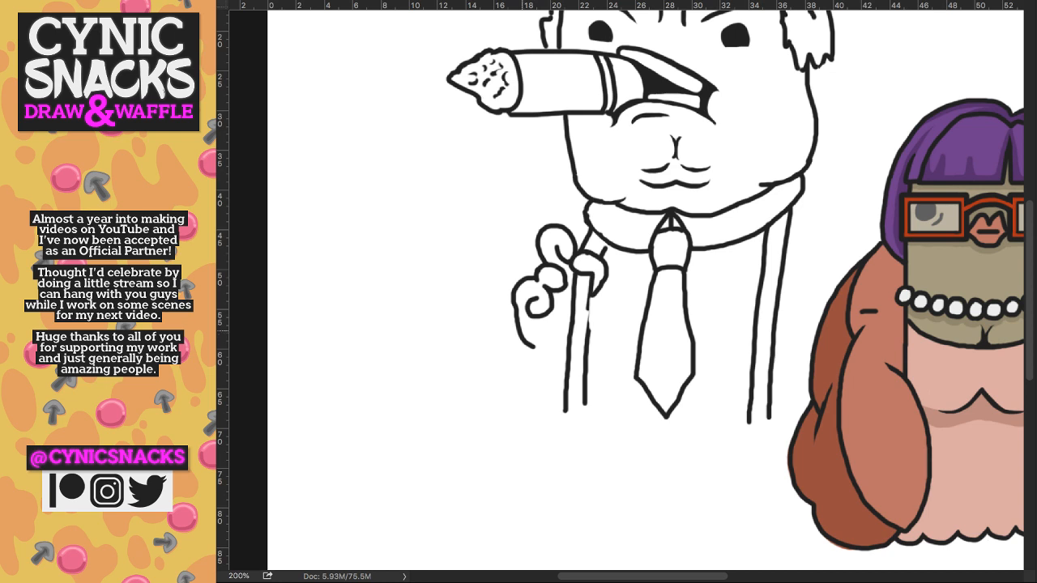
{"action": "left_click_drag", "start_coordinate": [519, 328], "coordinate": [533, 390]}
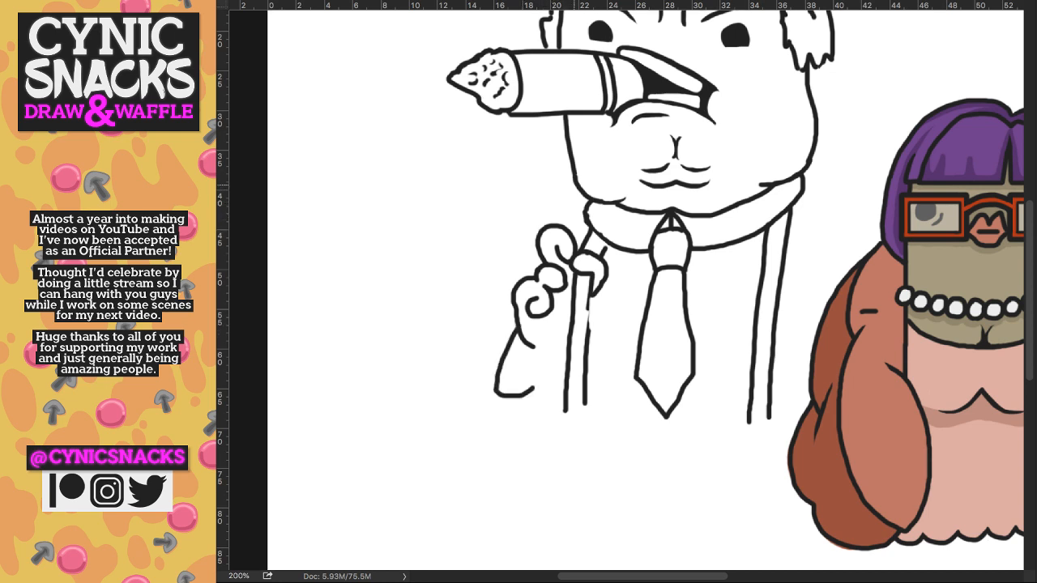
{"action": "mouse_move", "coordinate": [577, 175]}
{"action": "left_mouse_down"}
{"action": "mouse_move", "coordinate": [608, 247]}
{"action": "mouse_move", "coordinate": [585, 224]}
{"action": "mouse_move", "coordinate": [562, 262]}
{"action": "left_mouse_up"}
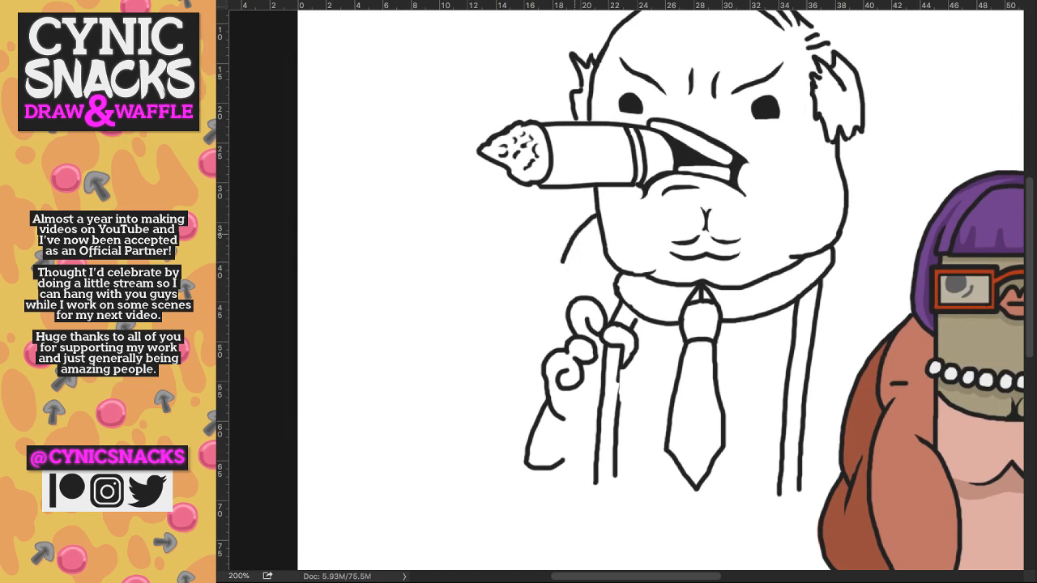
{"action": "key", "text": "super+z"}
{"action": "mouse_move", "coordinate": [595, 196]}
{"action": "left_mouse_down"}
{"action": "mouse_move", "coordinate": [539, 326]}
{"action": "mouse_move", "coordinate": [541, 376]}
{"action": "left_mouse_up"}
{"action": "key", "text": "super+z"}
- Draw the outer arm line as a long curve from beside the jaw down to the gripping hand's wrist
{"action": "mouse_move", "coordinate": [596, 204]}
{"action": "left_mouse_down"}
{"action": "mouse_move", "coordinate": [559, 247]}
{"action": "mouse_move", "coordinate": [532, 338]}
{"action": "left_mouse_up"}
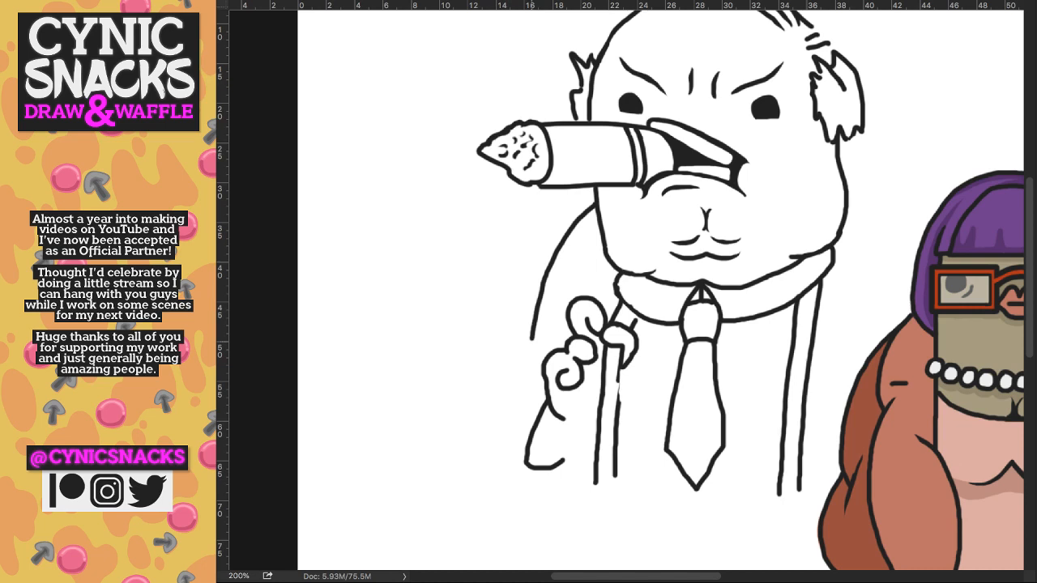
{"action": "left_click_drag", "start_coordinate": [532, 339], "coordinate": [535, 422]}
- Erase the two strap lines below the gripping hand and redraw them as a pair running down and slightly toward the tie
{"action": "key", "text": "e"}
{"action": "mouse_move", "coordinate": [584, 405]}
{"action": "left_mouse_down"}
{"action": "mouse_move", "coordinate": [612, 319]}
{"action": "mouse_move", "coordinate": [634, 304]}
{"action": "mouse_move", "coordinate": [630, 321]}
{"action": "mouse_move", "coordinate": [644, 319]}
{"action": "mouse_move", "coordinate": [626, 393]}
{"action": "left_mouse_up"}
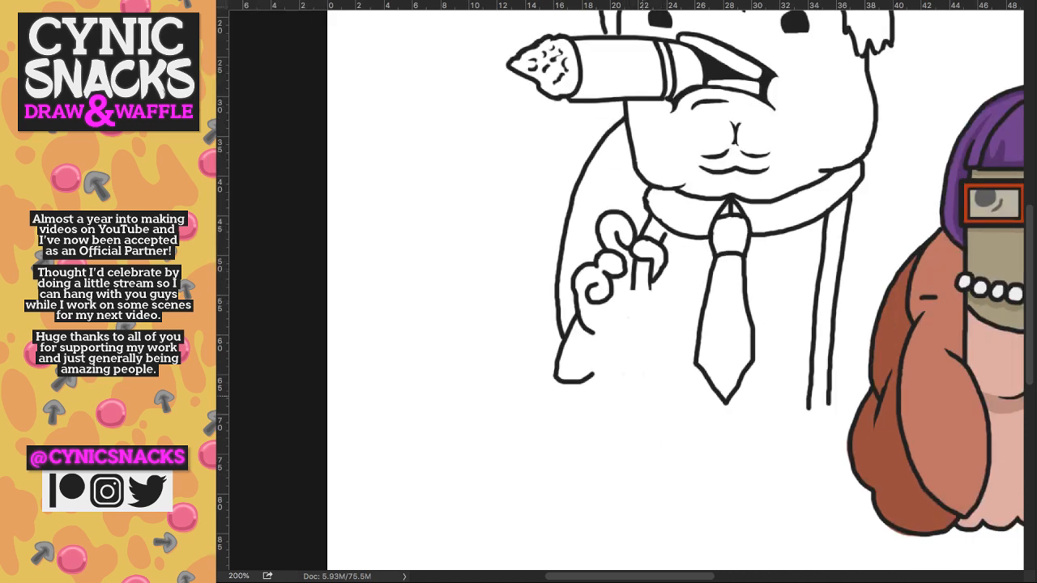
{"action": "left_click_drag", "start_coordinate": [630, 290], "coordinate": [640, 405]}
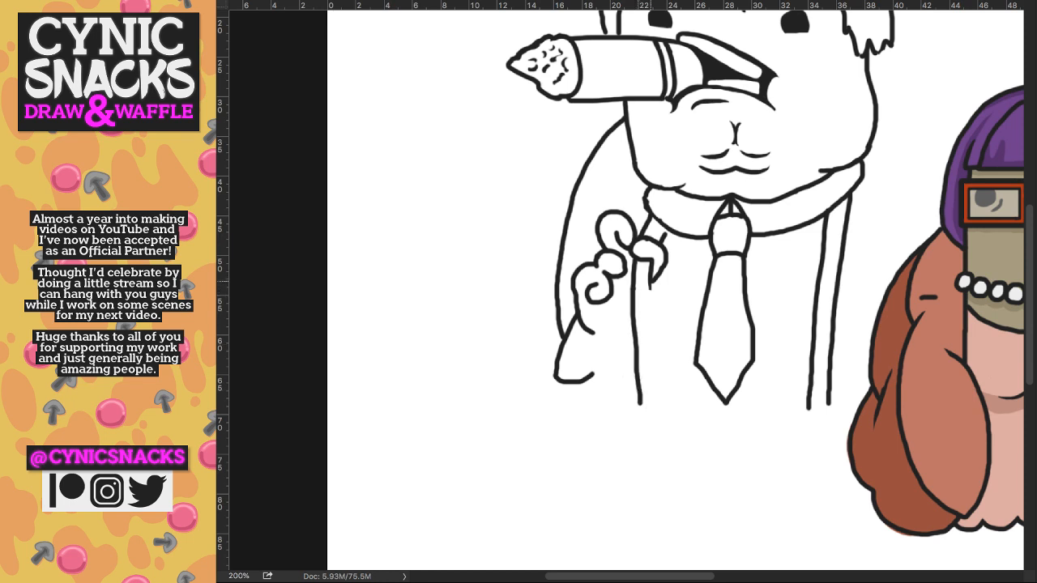
{"action": "mouse_move", "coordinate": [650, 280]}
{"action": "left_mouse_down"}
{"action": "mouse_move", "coordinate": [664, 398]}
{"action": "mouse_move", "coordinate": [650, 300]}
{"action": "mouse_move", "coordinate": [661, 386]}
{"action": "left_mouse_up"}
{"action": "left_click_drag", "start_coordinate": [653, 344], "coordinate": [664, 397]}
{"action": "left_click_drag", "start_coordinate": [648, 281], "coordinate": [663, 398]}
{"action": "left_click_drag", "start_coordinate": [666, 230], "coordinate": [669, 236]}
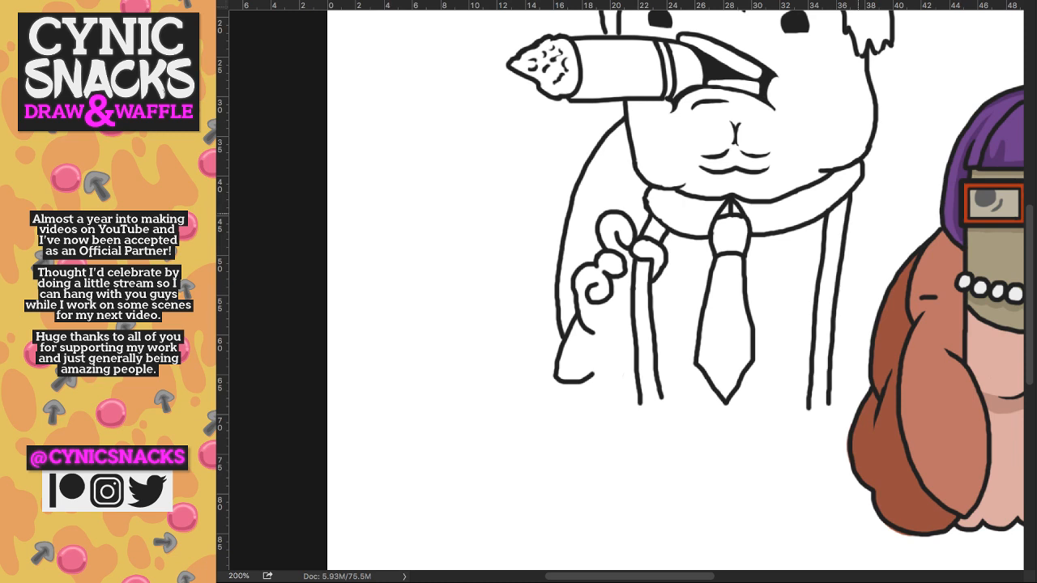
- Draw the last finger curve and the inner palm edge from the wrist to the strap, closing the hand's outline
{"action": "left_click_drag", "start_coordinate": [629, 299], "coordinate": [606, 334]}
{"action": "left_click_drag", "start_coordinate": [593, 374], "coordinate": [629, 326]}
{"action": "scroll", "coordinate": [676, 292], "scroll_direction": "up", "scroll_amount": 3}
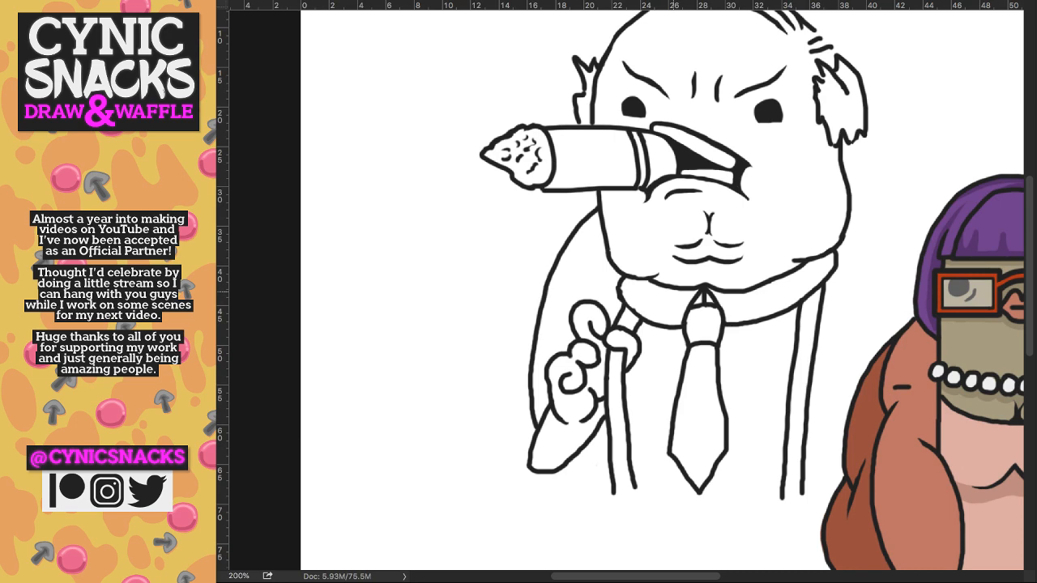
{"action": "scroll", "coordinate": [676, 292], "scroll_direction": "down", "scroll_amount": 3}
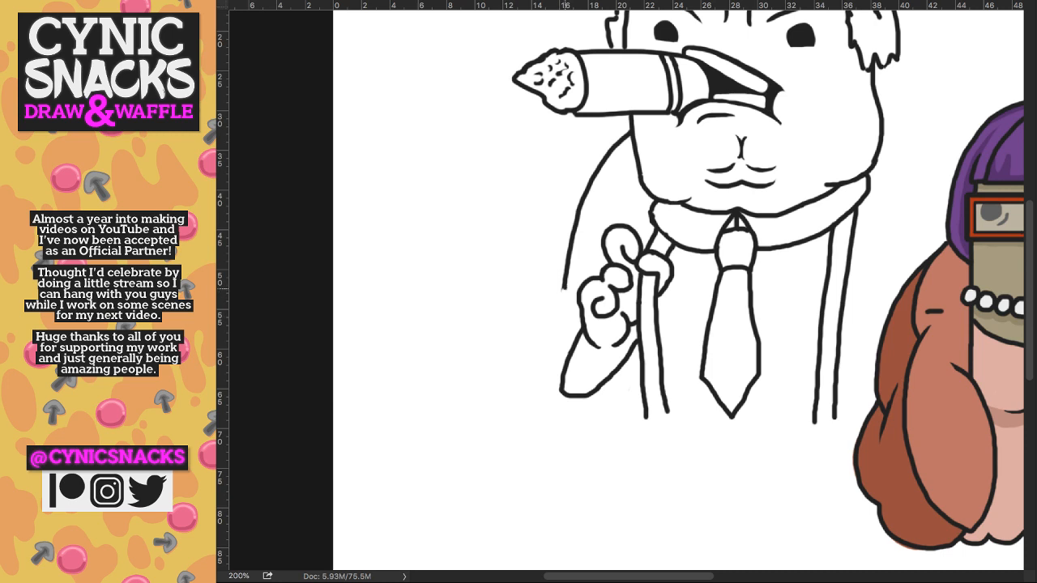
- Draw the rest of the man's outer sleeve line down to the elbow beneath the cigar
{"action": "mouse_move", "coordinate": [566, 287]}
{"action": "left_mouse_down"}
{"action": "mouse_move", "coordinate": [559, 391]}
{"action": "mouse_move", "coordinate": [566, 360]}
{"action": "left_mouse_up"}
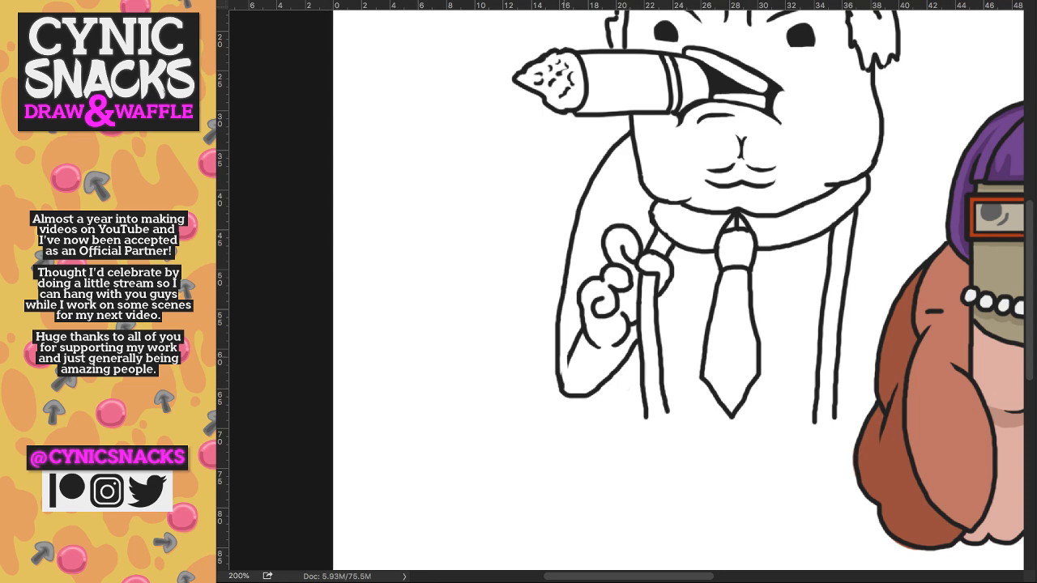
{"action": "key", "text": "ctrl+0"}
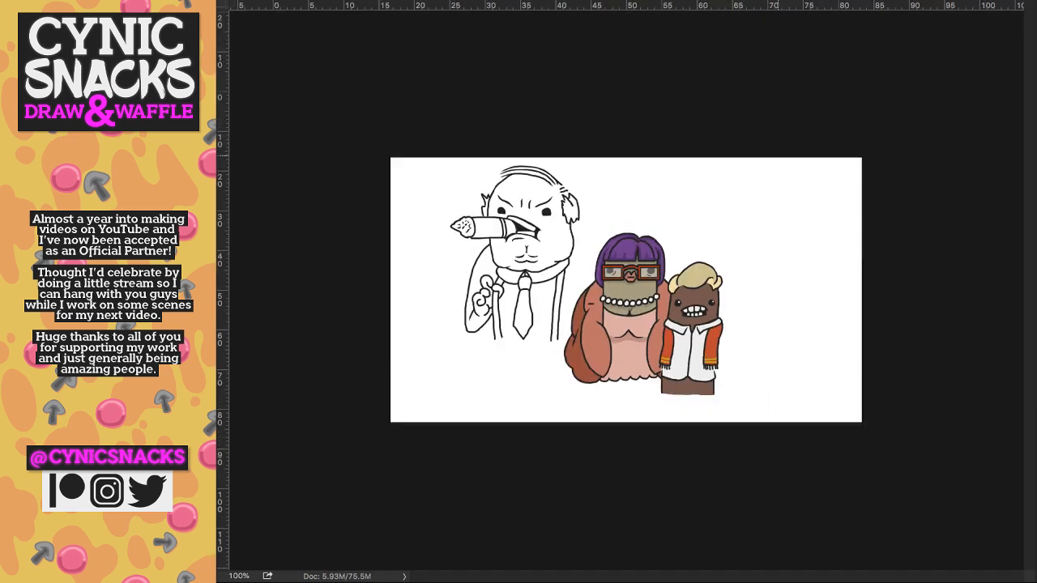
{"action": "key", "text": "ctrl+1"}
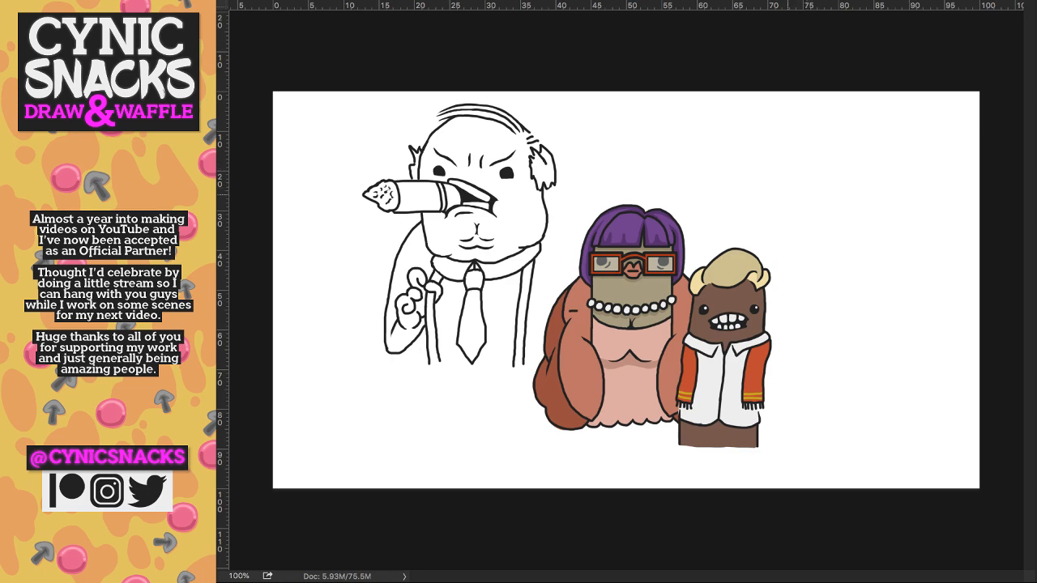
- Draw the curved lower edge of the man's shirt from the bent elbow, behind the tie tip, to the far suspender
{"action": "key", "text": "super+plus"}
{"action": "left_click_drag", "start_coordinate": [642, 280], "coordinate": [698, 284]}
{"action": "scroll", "coordinate": [628, 291], "scroll_direction": "left", "scroll_amount": 5}
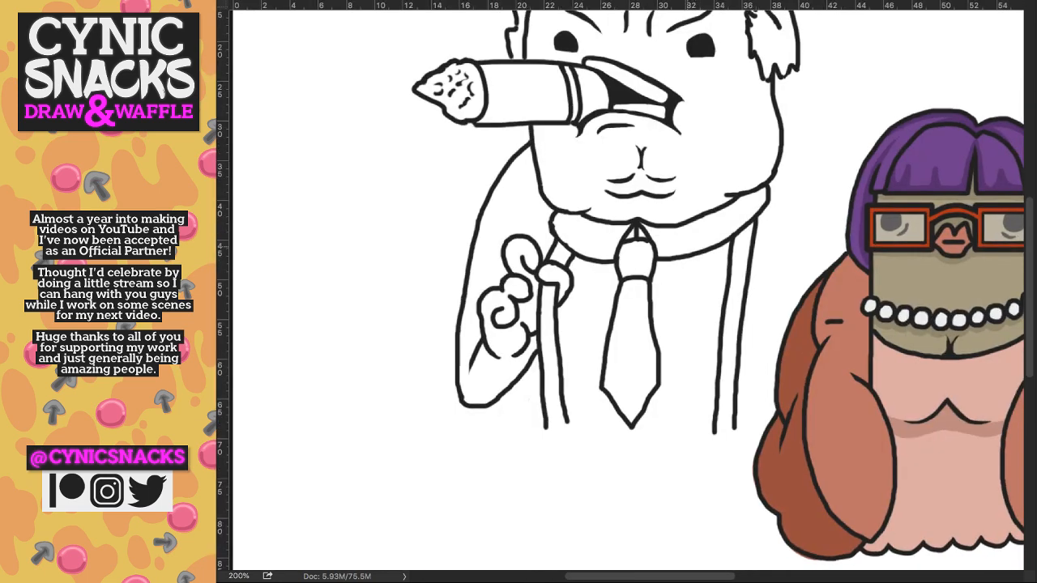
{"action": "scroll", "coordinate": [628, 291], "scroll_direction": "left", "scroll_amount": 2}
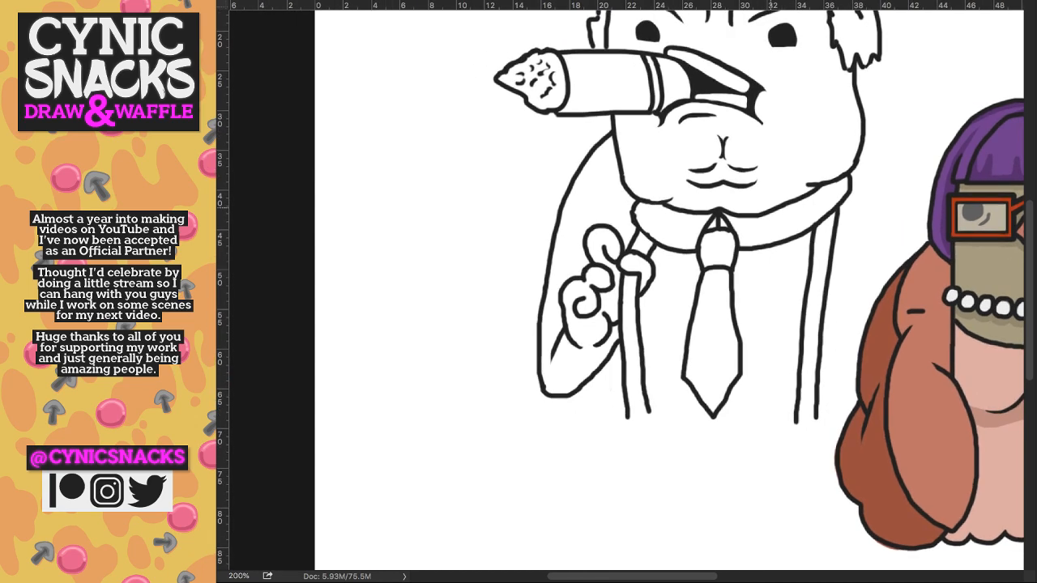
{"action": "scroll", "coordinate": [637, 251], "scroll_direction": "up", "scroll_amount": 2}
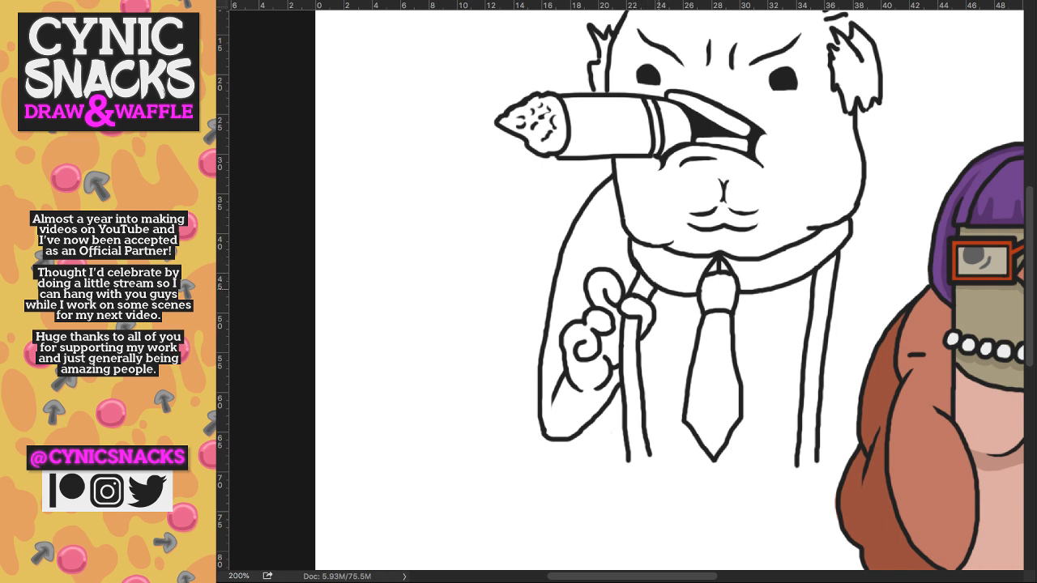
{"action": "scroll", "coordinate": [669, 285], "scroll_direction": "down", "scroll_amount": 2}
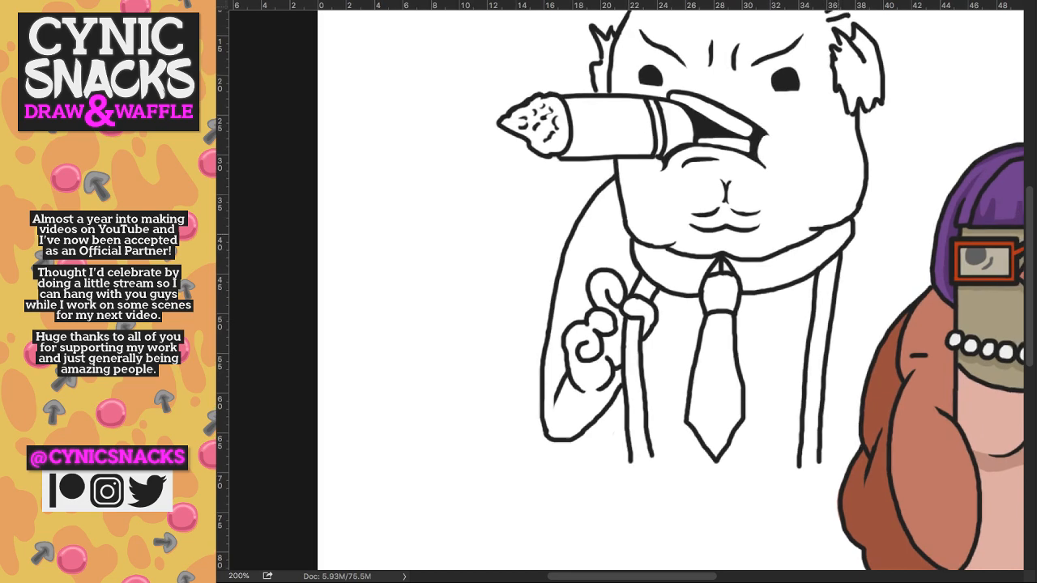
{"action": "scroll", "coordinate": [669, 285], "scroll_direction": "right", "scroll_amount": 2}
{"action": "scroll", "coordinate": [653, 285], "scroll_direction": "down", "scroll_amount": 2}
{"action": "scroll", "coordinate": [653, 285], "scroll_direction": "right", "scroll_amount": 2}
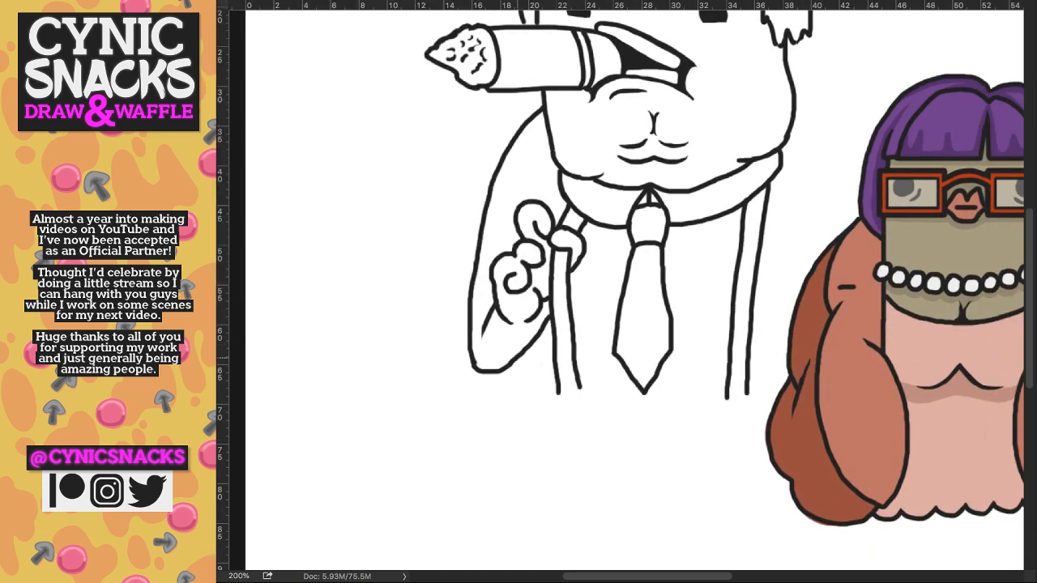
{"action": "mouse_move", "coordinate": [478, 371]}
{"action": "left_mouse_down"}
{"action": "mouse_move", "coordinate": [491, 412]}
{"action": "mouse_move", "coordinate": [560, 408]}
{"action": "mouse_move", "coordinate": [559, 392]}
{"action": "mouse_move", "coordinate": [557, 427]}
{"action": "left_mouse_up"}
{"action": "mouse_move", "coordinate": [580, 384]}
{"action": "left_mouse_down"}
{"action": "mouse_move", "coordinate": [584, 424]}
{"action": "mouse_move", "coordinate": [640, 389]}
{"action": "mouse_move", "coordinate": [693, 406]}
{"action": "mouse_move", "coordinate": [726, 397]}
{"action": "left_mouse_up"}
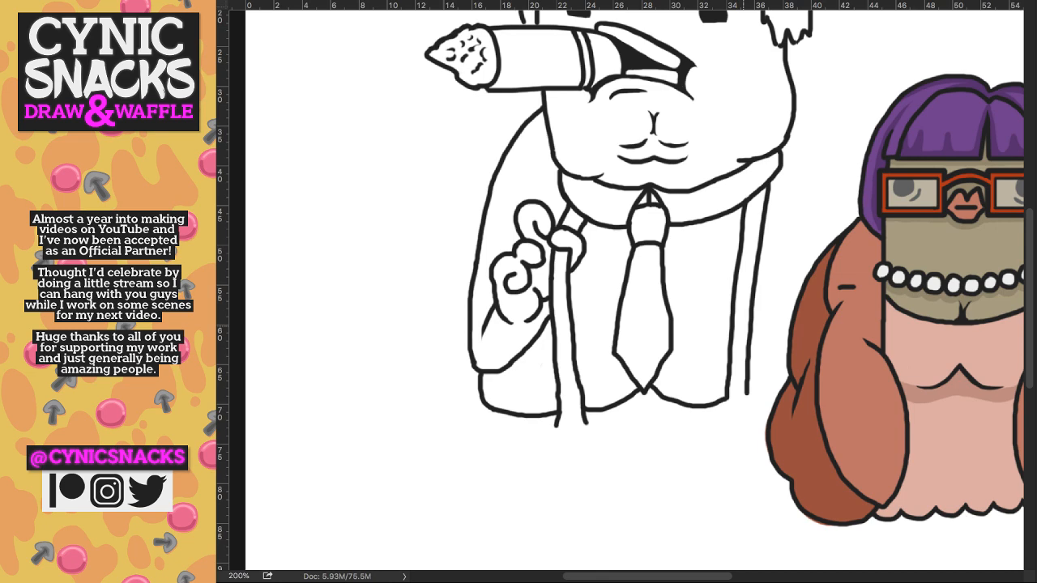
- Clear the upper part of the suspender nearest the woman and draw the thumb and curled fingers gripping it
{"action": "left_click_drag", "start_coordinate": [759, 195], "coordinate": [754, 243]}
{"action": "scroll", "coordinate": [753, 277], "scroll_direction": "up", "scroll_amount": 3}
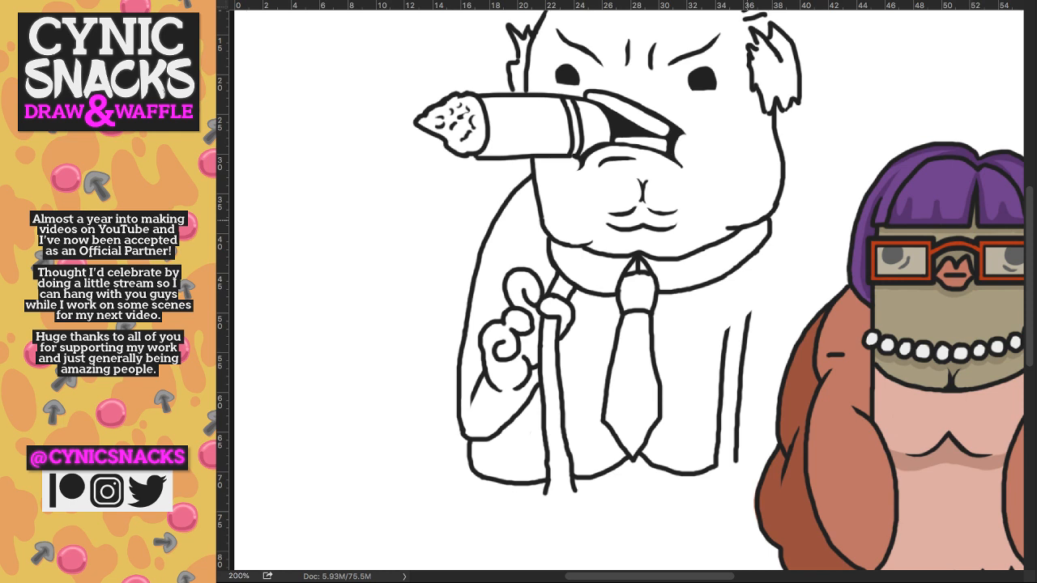
{"action": "mouse_move", "coordinate": [705, 313]}
{"action": "left_mouse_down"}
{"action": "mouse_move", "coordinate": [725, 290]}
{"action": "mouse_move", "coordinate": [726, 332]}
{"action": "left_mouse_up"}
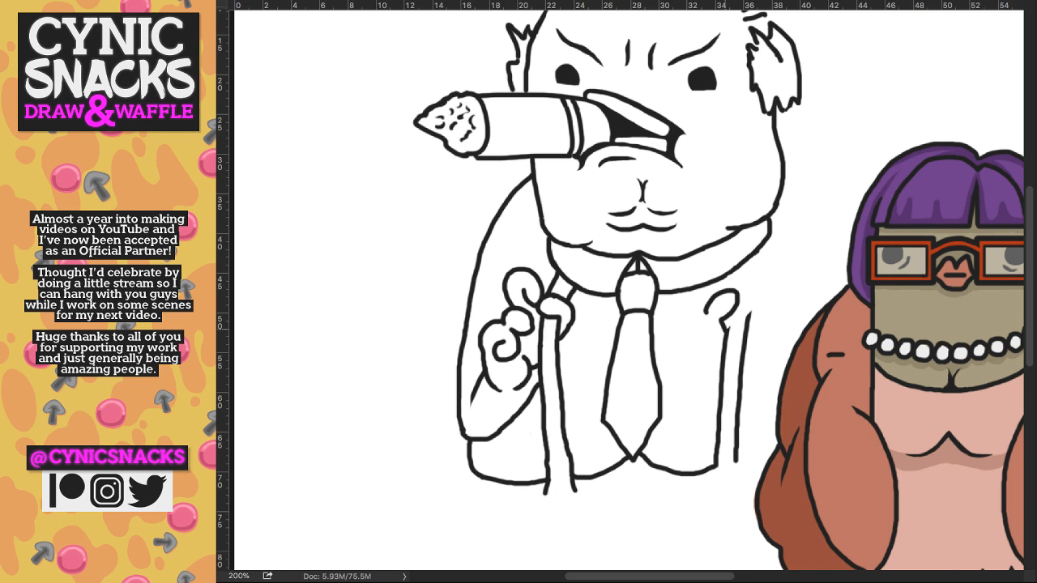
{"action": "left_click_drag", "start_coordinate": [707, 313], "coordinate": [721, 347]}
{"action": "mouse_move", "coordinate": [776, 284]}
{"action": "left_mouse_down"}
{"action": "mouse_move", "coordinate": [787, 290]}
{"action": "mouse_move", "coordinate": [772, 325]}
{"action": "mouse_move", "coordinate": [781, 323]}
{"action": "mouse_move", "coordinate": [757, 341]}
{"action": "mouse_move", "coordinate": [787, 337]}
{"action": "mouse_move", "coordinate": [772, 357]}
{"action": "left_mouse_up"}
{"action": "key", "text": "super+z"}
{"action": "left_click_drag", "start_coordinate": [789, 317], "coordinate": [799, 333]}
{"action": "left_click_drag", "start_coordinate": [791, 317], "coordinate": [788, 284]}
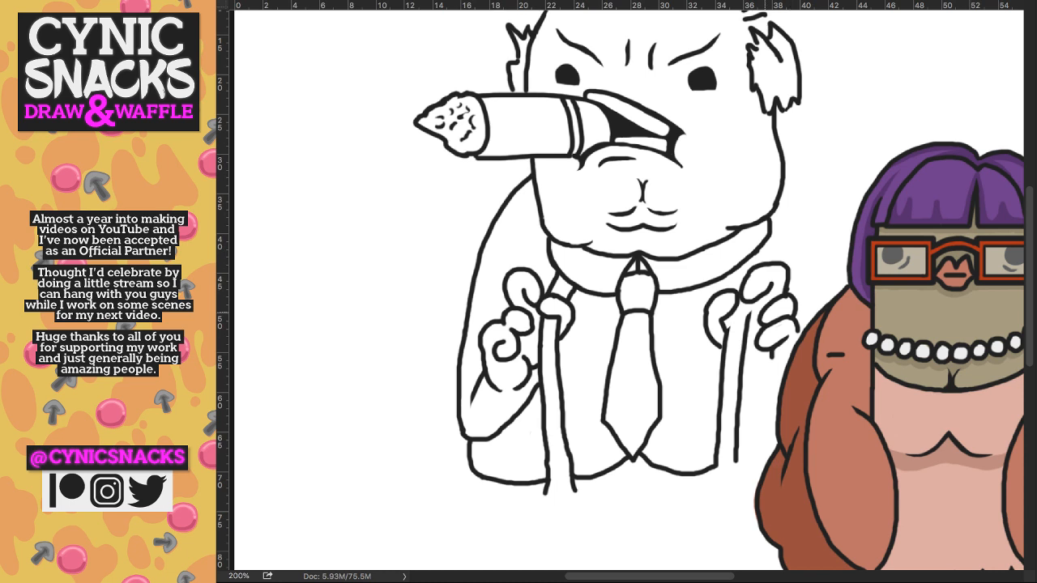
- Redraw both edges of the suspender running from the collar through the newly drawn hand to the shirt hem
{"action": "left_click_drag", "start_coordinate": [723, 280], "coordinate": [726, 289]}
{"action": "left_click_drag", "start_coordinate": [743, 265], "coordinate": [747, 273]}
{"action": "left_click_drag", "start_coordinate": [746, 317], "coordinate": [754, 304]}
{"action": "key", "text": "super+z"}
{"action": "left_click_drag", "start_coordinate": [752, 303], "coordinate": [746, 394]}
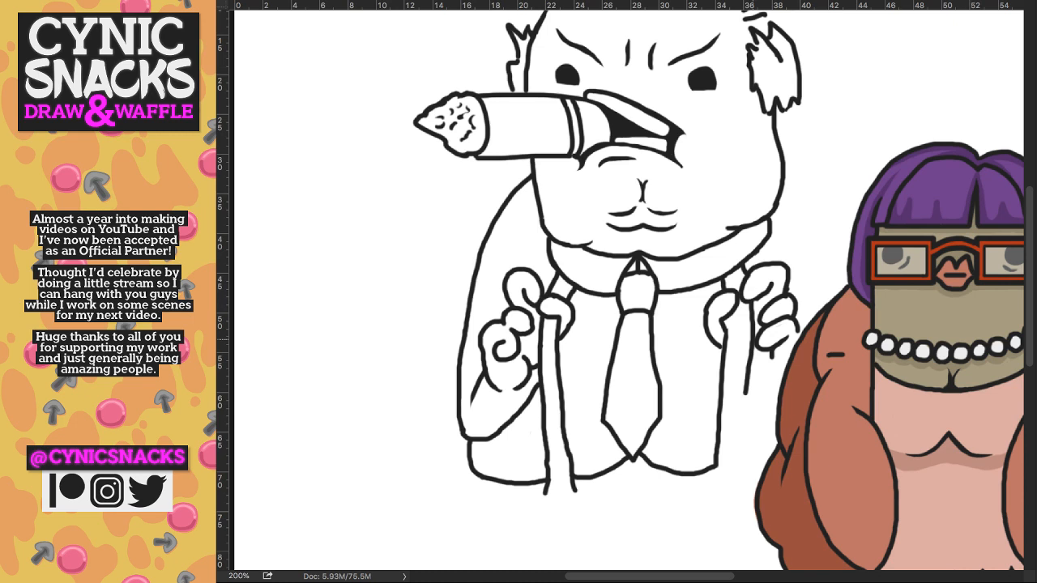
{"action": "left_click_drag", "start_coordinate": [746, 393], "coordinate": [737, 454]}
{"action": "key", "text": "e"}
{"action": "left_click_drag", "start_coordinate": [726, 319], "coordinate": [719, 463]}
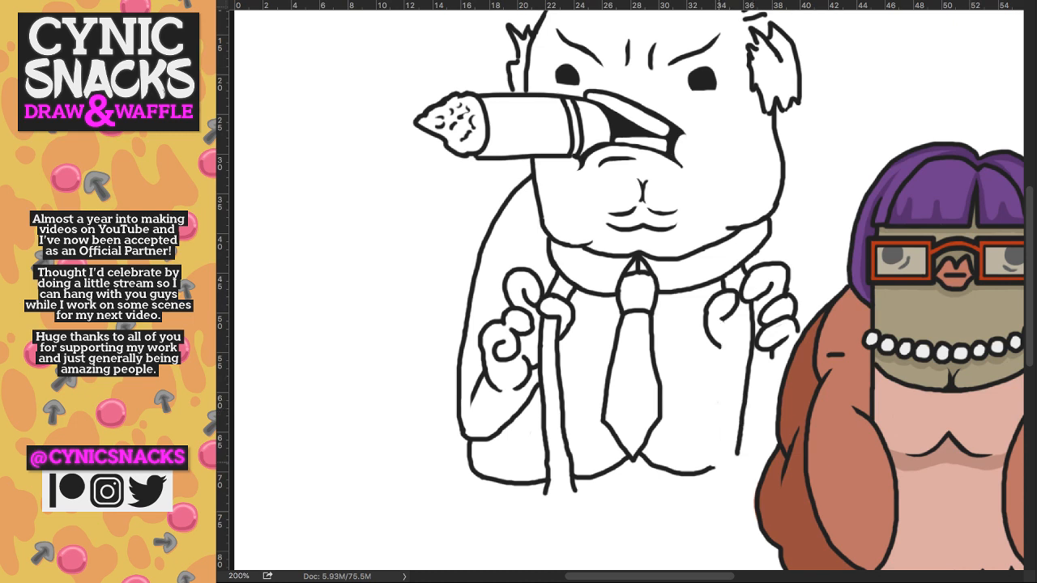
{"action": "left_click_drag", "start_coordinate": [729, 318], "coordinate": [711, 466]}
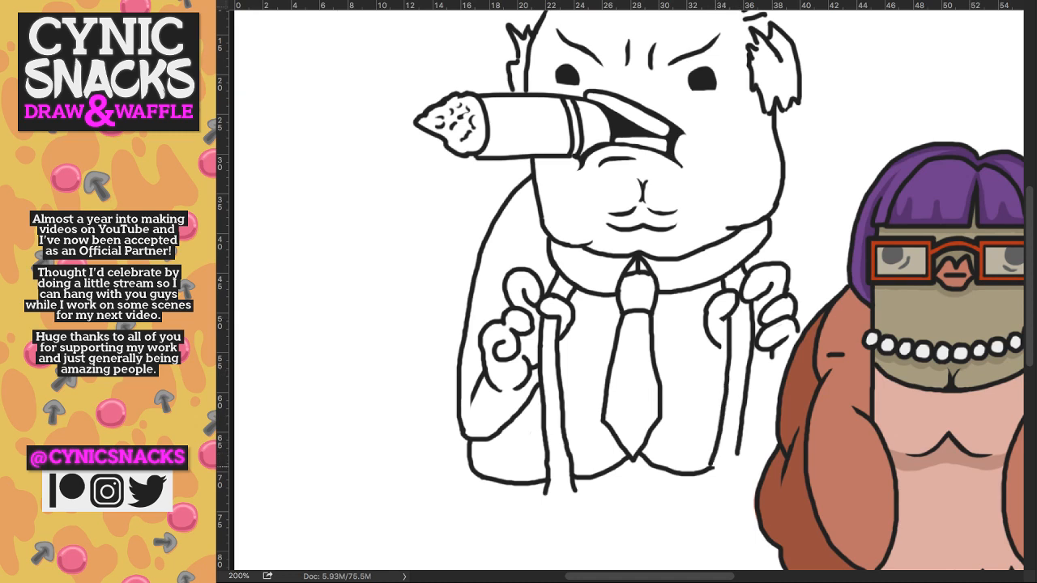
- Draw the man's second arm from the shoulder behind the woman and finish the shirt hem beside the suspender
{"action": "mouse_move", "coordinate": [737, 455]}
{"action": "left_mouse_down"}
{"action": "mouse_move", "coordinate": [741, 469]}
{"action": "mouse_move", "coordinate": [767, 431]}
{"action": "left_mouse_up"}
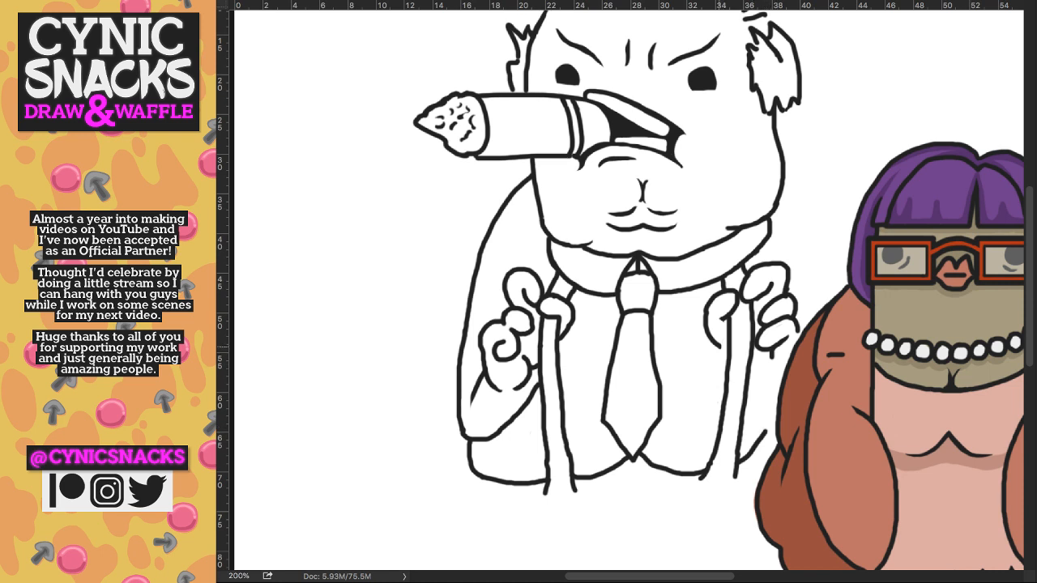
{"action": "mouse_move", "coordinate": [785, 166]}
{"action": "left_mouse_down"}
{"action": "mouse_move", "coordinate": [802, 181]}
{"action": "mouse_move", "coordinate": [826, 298]}
{"action": "left_mouse_up"}
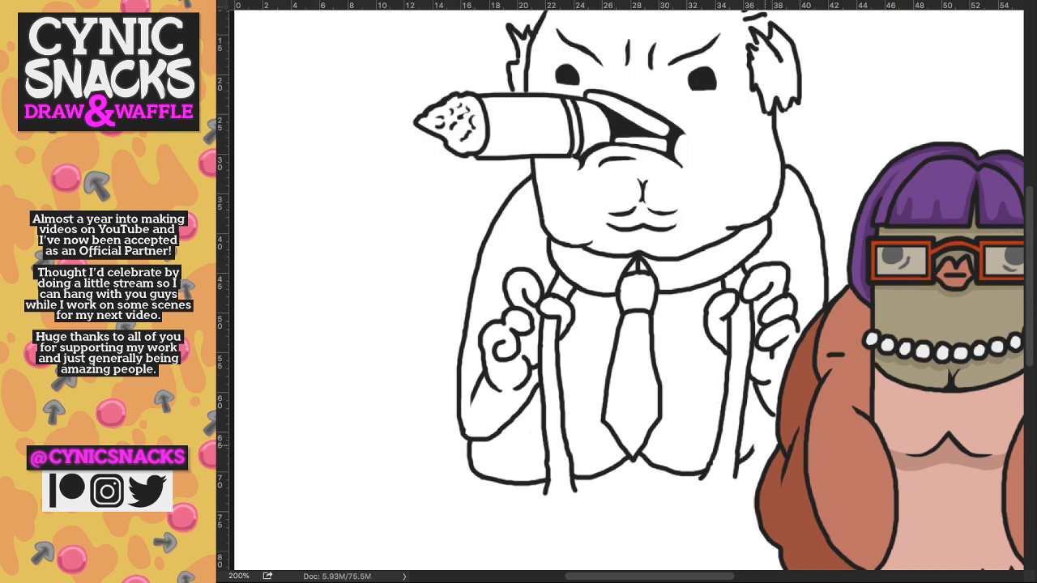
{"action": "key", "text": "super+z"}
{"action": "mouse_move", "coordinate": [738, 468]}
{"action": "left_mouse_down"}
{"action": "mouse_move", "coordinate": [775, 450]}
{"action": "mouse_move", "coordinate": [748, 467]}
{"action": "left_mouse_up"}
- Close the lowest finger's outline and refine the top finger's crease on the hand nearest the woman
{"action": "key", "text": "super+minus"}
{"action": "key", "text": "super+plus"}
{"action": "left_click_drag", "start_coordinate": [280, 271], "coordinate": [988, 346]}
{"action": "left_click_drag", "start_coordinate": [955, 237], "coordinate": [683, 214]}
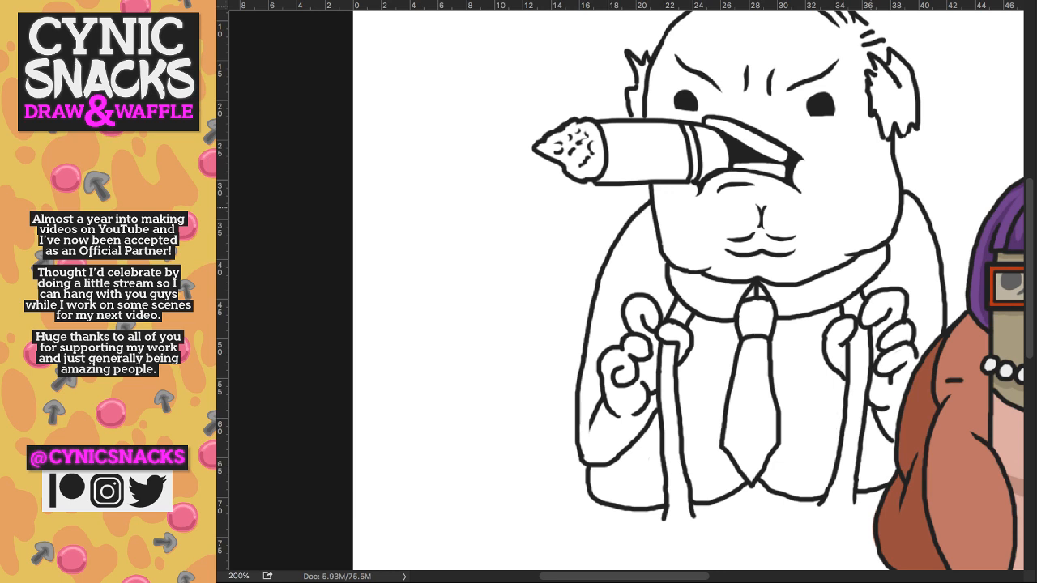
{"action": "key", "text": "ctrl+equal"}
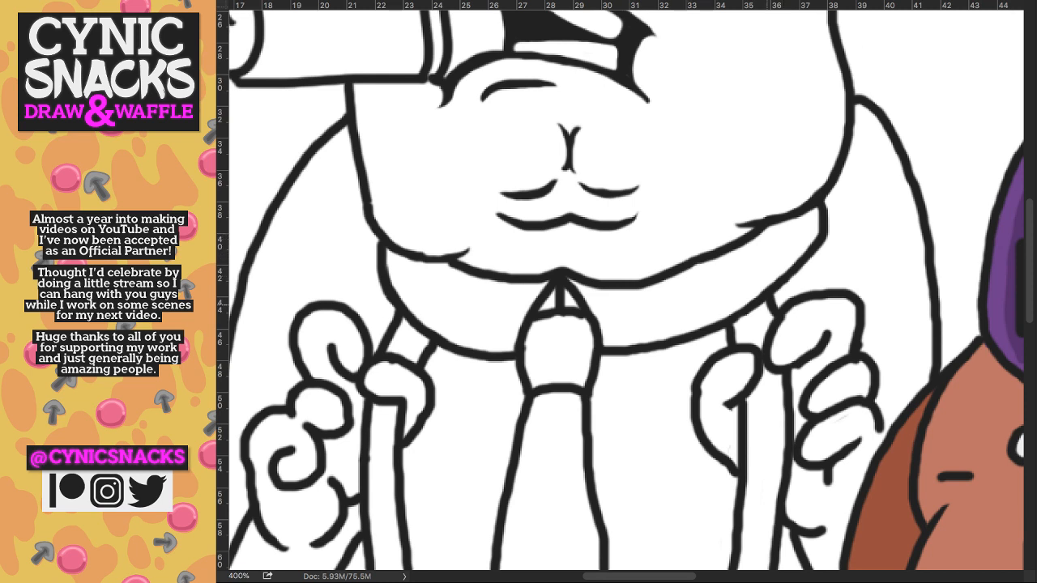
{"action": "left_click_drag", "start_coordinate": [729, 397], "coordinate": [775, 271]}
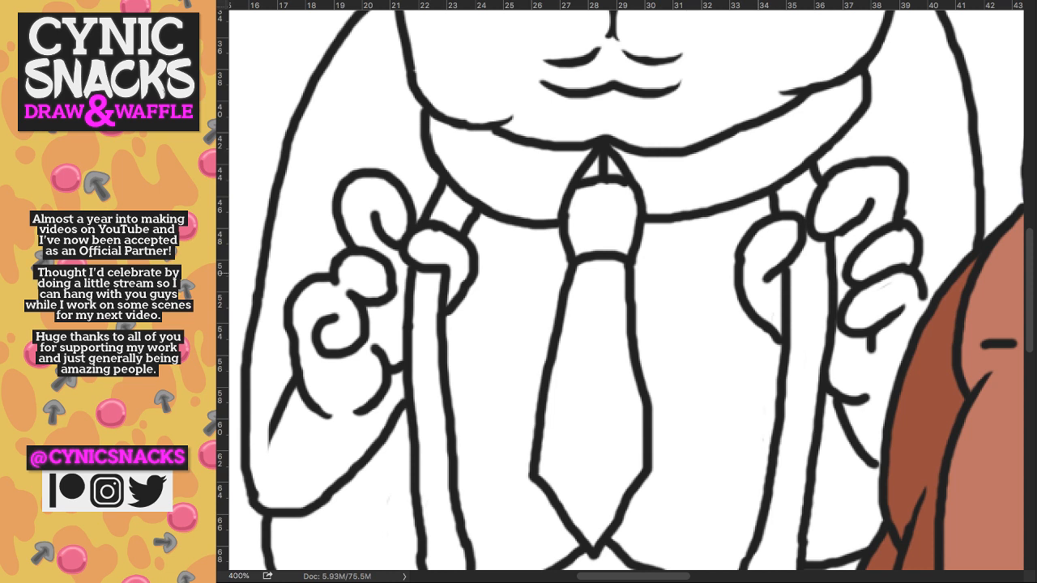
{"action": "left_click_drag", "start_coordinate": [923, 293], "coordinate": [915, 330]}
{"action": "left_click_drag", "start_coordinate": [856, 214], "coordinate": [871, 198]}
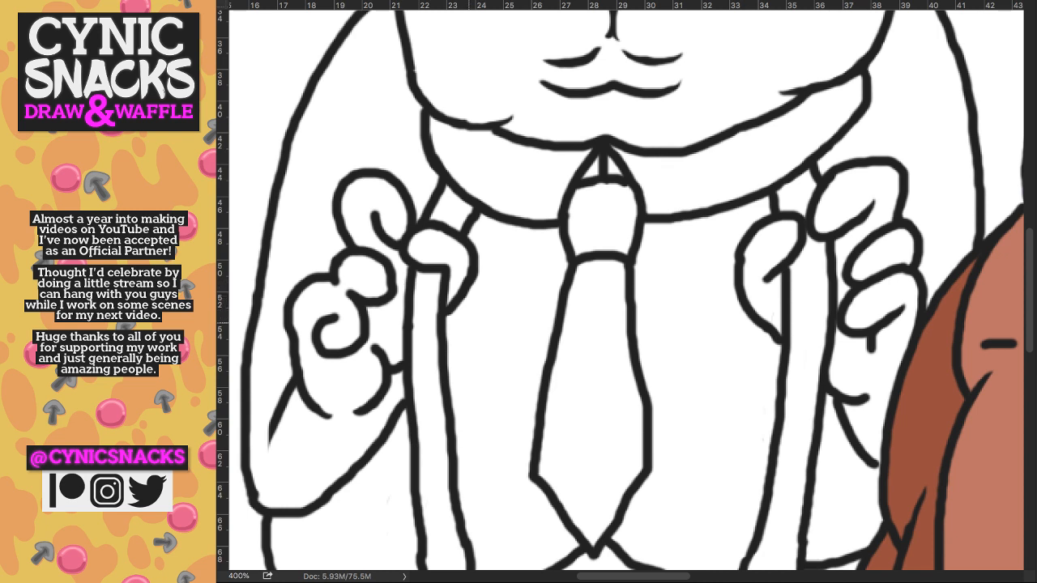
- Clean up the curled finger outlines and taper the wrist crease on the hand beneath the cigar
{"action": "left_click_drag", "start_coordinate": [375, 346], "coordinate": [378, 369]}
{"action": "left_click_drag", "start_coordinate": [339, 314], "coordinate": [328, 325]}
{"action": "left_click_drag", "start_coordinate": [327, 300], "coordinate": [350, 280]}
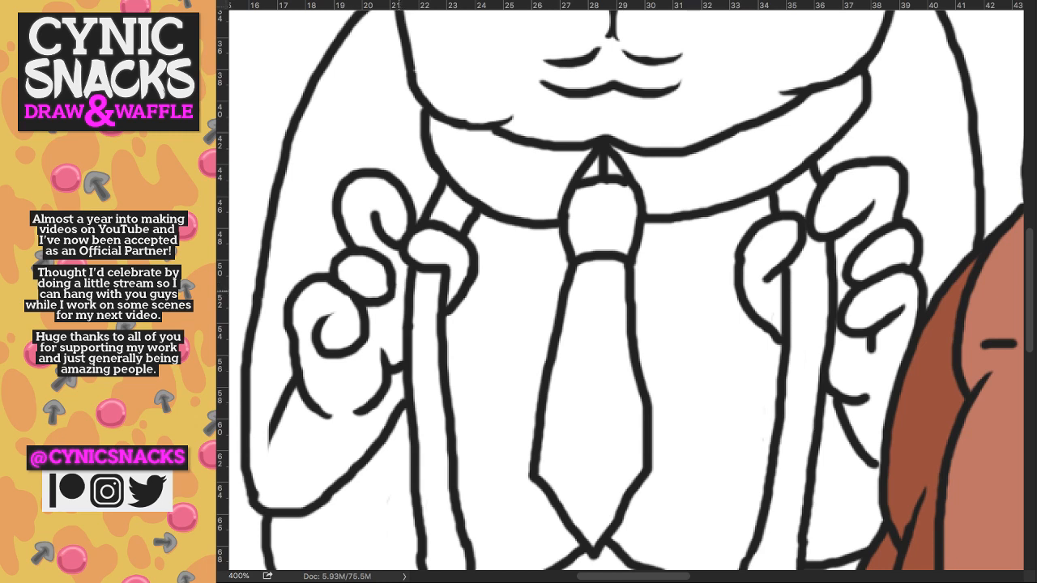
{"action": "left_click_drag", "start_coordinate": [394, 274], "coordinate": [390, 306]}
{"action": "left_click_drag", "start_coordinate": [272, 412], "coordinate": [270, 449]}
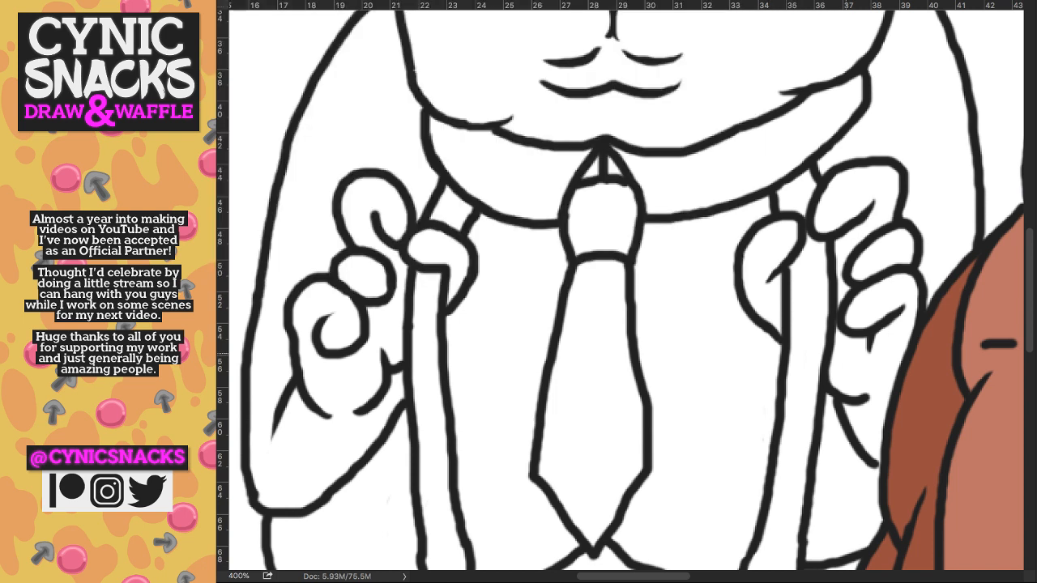
- Undo the last stroke and refine the palm crease and wrist line of the hand nearest the woman
{"action": "key", "text": "super+z"}
{"action": "mouse_move", "coordinate": [856, 400]}
{"action": "left_mouse_down"}
{"action": "mouse_move", "coordinate": [870, 397]}
{"action": "mouse_move", "coordinate": [854, 392]}
{"action": "left_mouse_up"}
{"action": "left_click_drag", "start_coordinate": [874, 464], "coordinate": [885, 468]}
- Touch up the linework of the cigar's lower edge, the chin crease and the eye
{"action": "left_click_drag", "start_coordinate": [519, 202], "coordinate": [701, 494]}
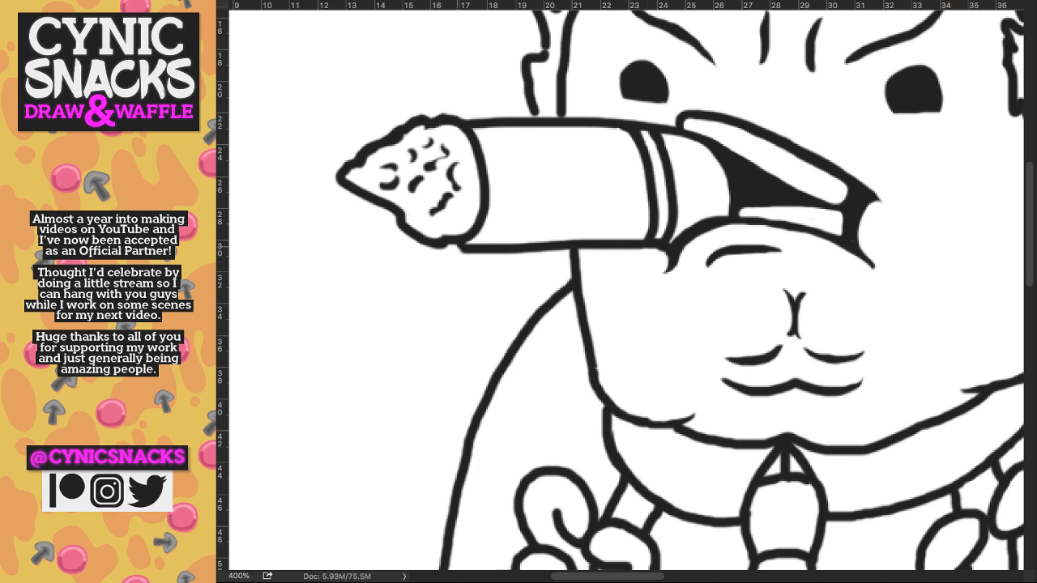
{"action": "left_click_drag", "start_coordinate": [460, 248], "coordinate": [449, 249]}
{"action": "left_click_drag", "start_coordinate": [762, 251], "coordinate": [756, 302]}
{"action": "mouse_move", "coordinate": [938, 164]}
{"action": "left_mouse_down"}
{"action": "mouse_move", "coordinate": [884, 163]}
{"action": "mouse_move", "coordinate": [937, 159]}
{"action": "left_mouse_up"}
- Remove the inner line of the larger side hair tuft and redraw its inner and lower edges with jagged spikes
{"action": "left_click_drag", "start_coordinate": [869, 132], "coordinate": [766, 218]}
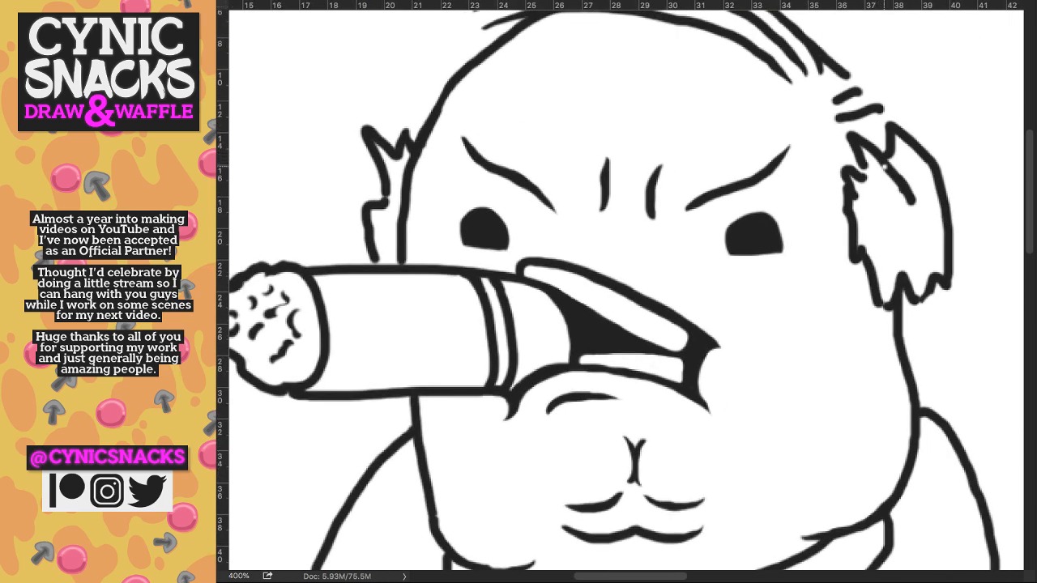
{"action": "left_click_drag", "start_coordinate": [884, 167], "coordinate": [913, 201]}
{"action": "mouse_move", "coordinate": [863, 157]}
{"action": "left_mouse_down"}
{"action": "mouse_move", "coordinate": [867, 177]}
{"action": "mouse_move", "coordinate": [840, 179]}
{"action": "mouse_move", "coordinate": [852, 224]}
{"action": "mouse_move", "coordinate": [832, 201]}
{"action": "mouse_move", "coordinate": [855, 226]}
{"action": "mouse_move", "coordinate": [849, 234]}
{"action": "left_mouse_up"}
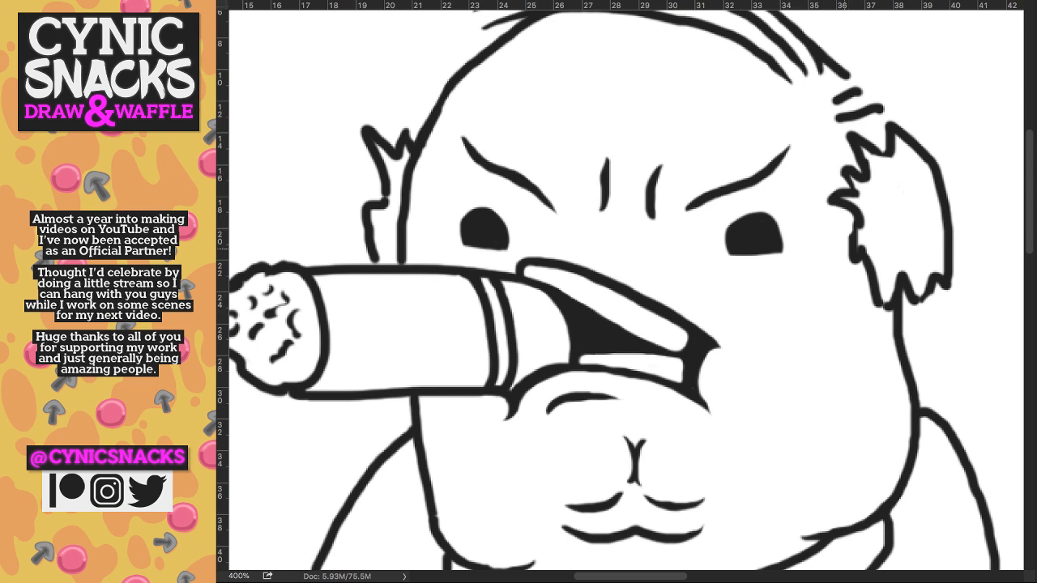
{"action": "key", "text": "super+z"}
{"action": "mouse_move", "coordinate": [855, 248]}
{"action": "left_mouse_down"}
{"action": "mouse_move", "coordinate": [851, 260]}
{"action": "mouse_move", "coordinate": [871, 247]}
{"action": "mouse_move", "coordinate": [889, 309]}
{"action": "left_mouse_up"}
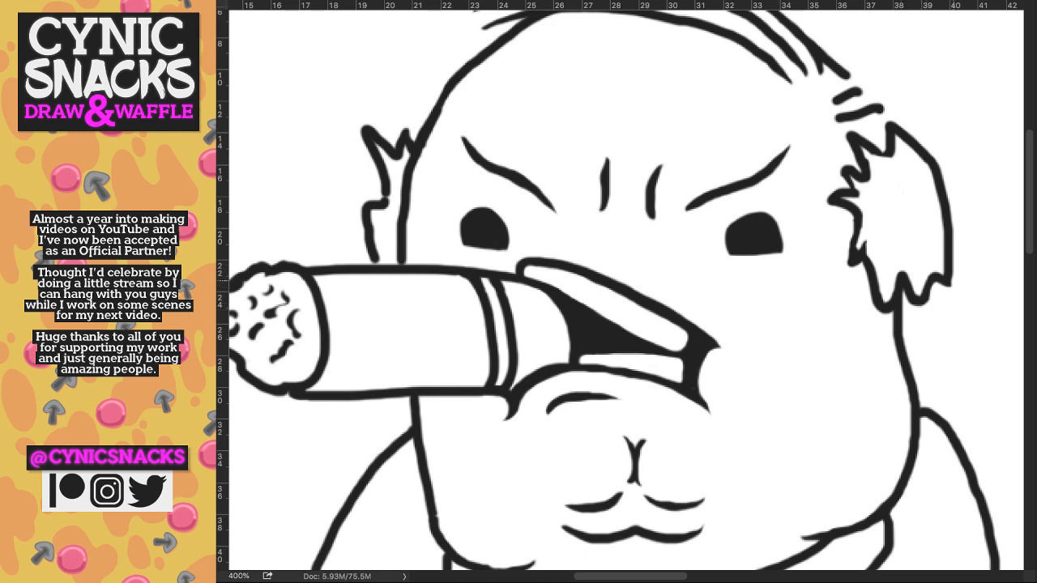
{"action": "left_click_drag", "start_coordinate": [947, 286], "coordinate": [959, 277]}
- Rework the short tapered hair strokes at the temple above the larger hair tuft, undoing unwanted strokes
{"action": "mouse_move", "coordinate": [835, 118]}
{"action": "left_mouse_down"}
{"action": "mouse_move", "coordinate": [870, 99]}
{"action": "mouse_move", "coordinate": [880, 107]}
{"action": "mouse_move", "coordinate": [862, 123]}
{"action": "mouse_move", "coordinate": [875, 112]}
{"action": "mouse_move", "coordinate": [861, 118]}
{"action": "mouse_move", "coordinate": [875, 106]}
{"action": "mouse_move", "coordinate": [850, 94]}
{"action": "mouse_move", "coordinate": [861, 84]}
{"action": "mouse_move", "coordinate": [935, 116]}
{"action": "mouse_move", "coordinate": [962, 148]}
{"action": "mouse_move", "coordinate": [927, 126]}
{"action": "mouse_move", "coordinate": [938, 79]}
{"action": "left_mouse_up"}
{"action": "key", "text": "super+z"}
{"action": "key", "text": "super+z"}
{"action": "key", "text": "super+z"}
{"action": "key", "text": "super+z"}
- Smooth and thicken the outline of the man's bald head from the crown down to the cigar
{"action": "mouse_move", "coordinate": [525, 167]}
{"action": "left_mouse_down"}
{"action": "mouse_move", "coordinate": [542, 122]}
{"action": "mouse_move", "coordinate": [581, 75]}
{"action": "mouse_move", "coordinate": [543, 112]}
{"action": "left_mouse_up"}
{"action": "left_click_drag", "start_coordinate": [571, 79], "coordinate": [545, 110]}
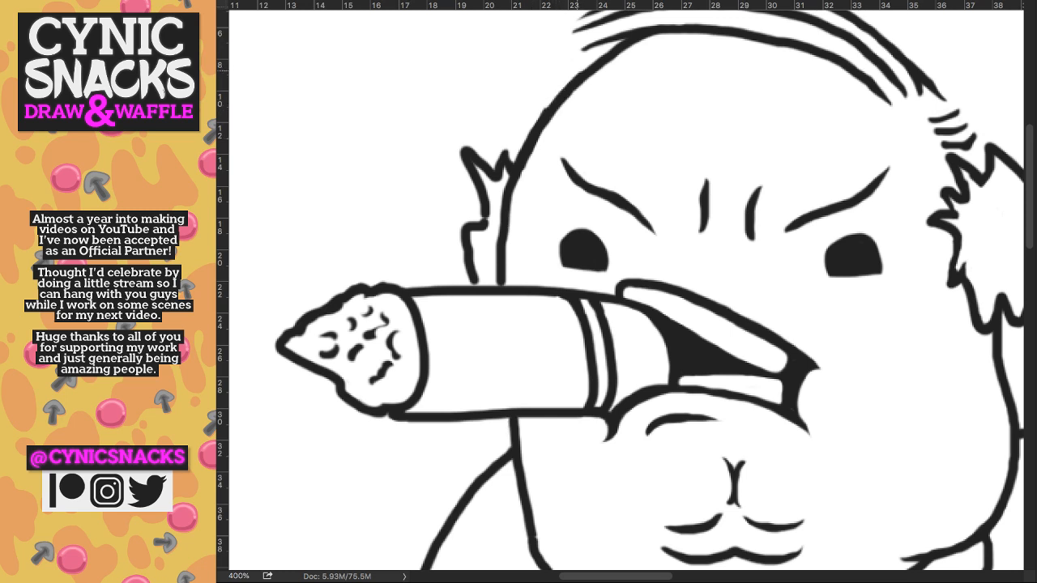
{"action": "left_click_drag", "start_coordinate": [583, 72], "coordinate": [573, 81]}
{"action": "left_click_drag", "start_coordinate": [517, 161], "coordinate": [622, 42]}
{"action": "left_click_drag", "start_coordinate": [528, 132], "coordinate": [499, 285]}
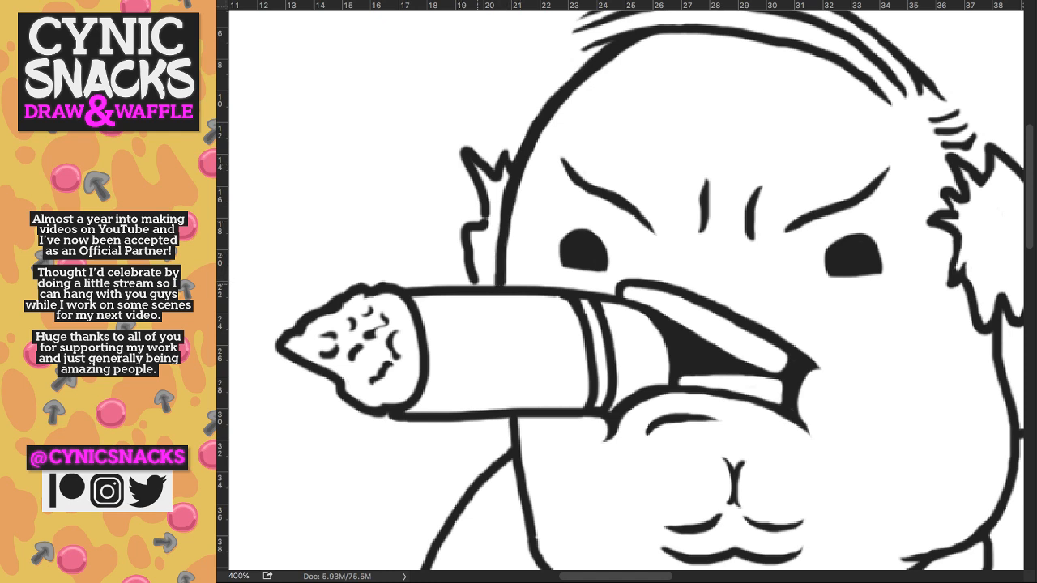
- Redraw the small side hair tuft above the cigar with sharper, tapered spikes
{"action": "mouse_move", "coordinate": [478, 286]}
{"action": "left_mouse_down"}
{"action": "mouse_move", "coordinate": [468, 221]}
{"action": "mouse_move", "coordinate": [463, 279]}
{"action": "mouse_move", "coordinate": [477, 252]}
{"action": "mouse_move", "coordinate": [479, 277]}
{"action": "left_mouse_up"}
{"action": "key", "text": "ctrl+z"}
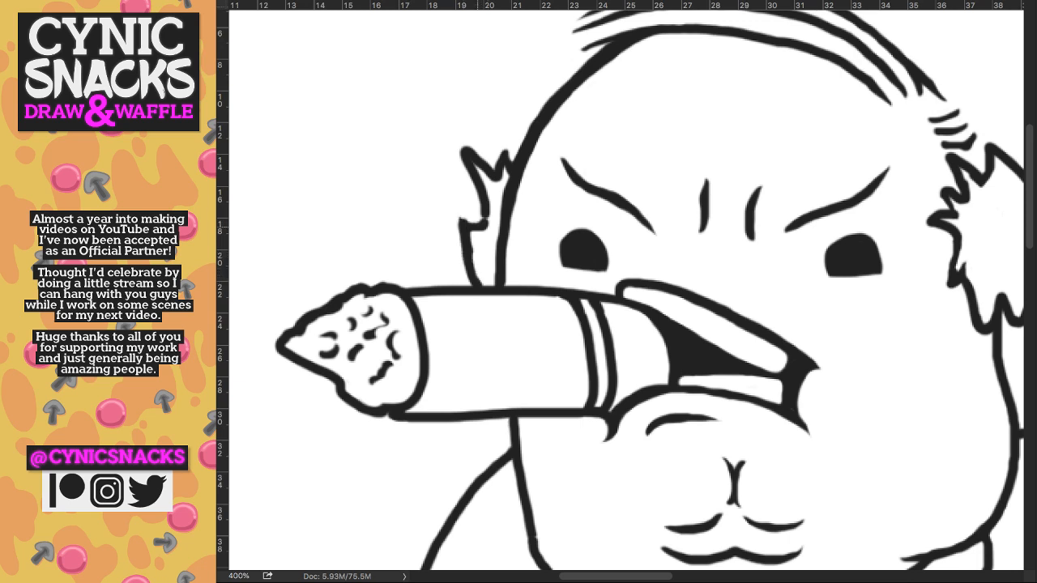
{"action": "left_click_drag", "start_coordinate": [458, 216], "coordinate": [468, 222]}
{"action": "key", "text": "ctrl+z"}
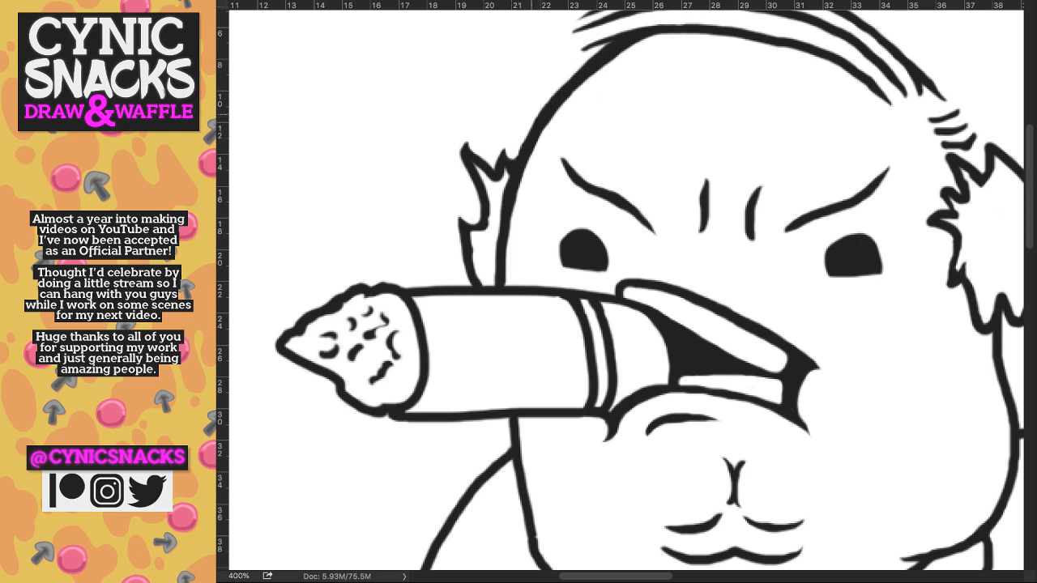
- Paint the man's whole face and bald head beige, from the forehead down to the chin and jowls
{"action": "scroll", "coordinate": [848, 125], "scroll_direction": "up", "scroll_amount": 2}
{"action": "scroll", "coordinate": [848, 124], "scroll_direction": "right", "scroll_amount": 2}
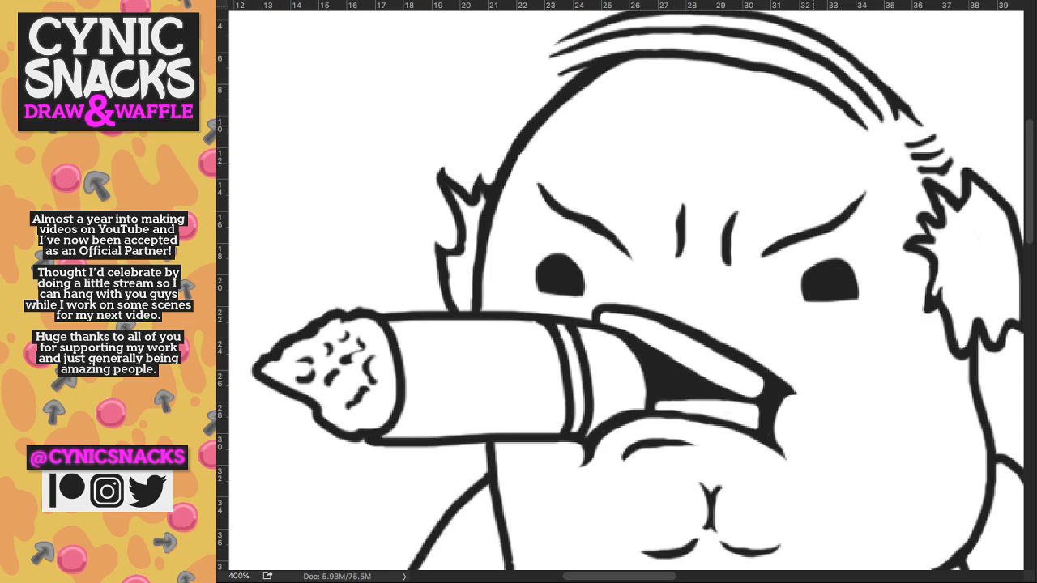
{"action": "key", "text": "super+0"}
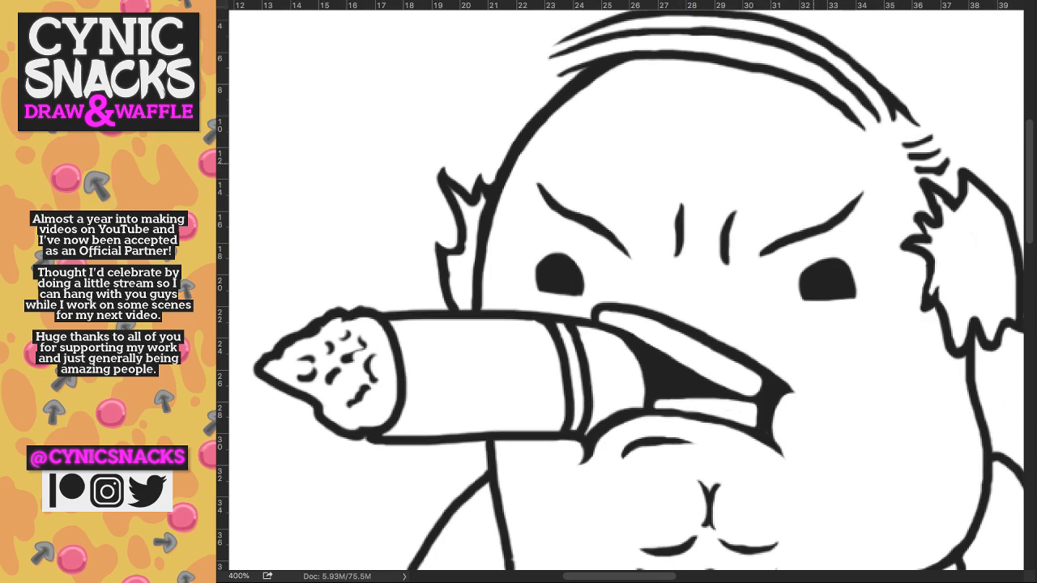
{"action": "key", "text": "super+minus"}
{"action": "key", "text": "super+minus"}
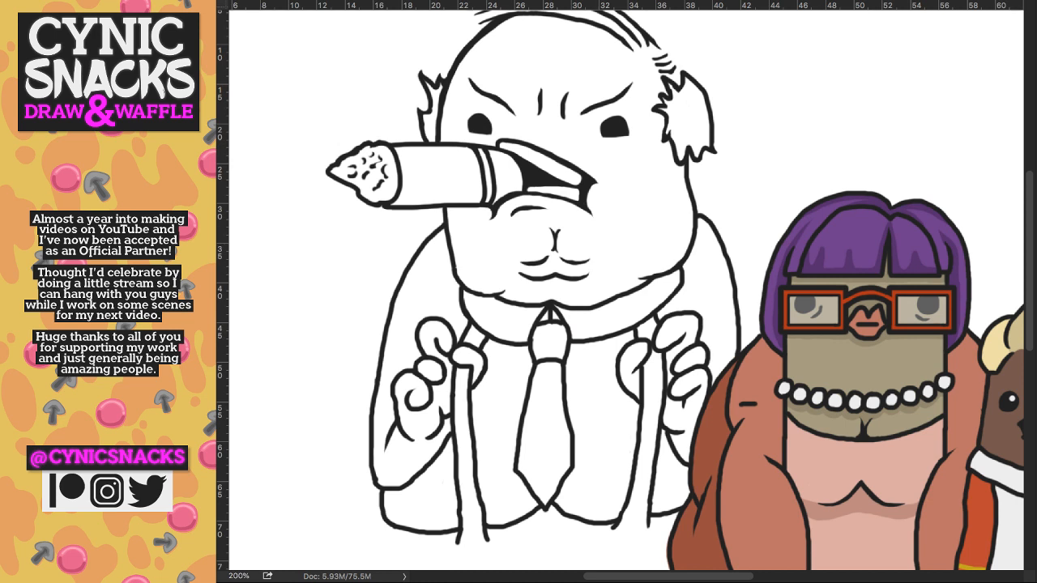
{"action": "mouse_move", "coordinate": [518, 73]}
{"action": "left_mouse_down"}
{"action": "mouse_move", "coordinate": [604, 89]}
{"action": "mouse_move", "coordinate": [617, 109]}
{"action": "mouse_move", "coordinate": [599, 134]}
{"action": "mouse_move", "coordinate": [559, 154]}
{"action": "mouse_move", "coordinate": [615, 183]}
{"action": "mouse_move", "coordinate": [620, 231]}
{"action": "mouse_move", "coordinate": [648, 113]}
{"action": "mouse_move", "coordinate": [640, 61]}
{"action": "mouse_move", "coordinate": [562, 47]}
{"action": "mouse_move", "coordinate": [645, 99]}
{"action": "left_mouse_up"}
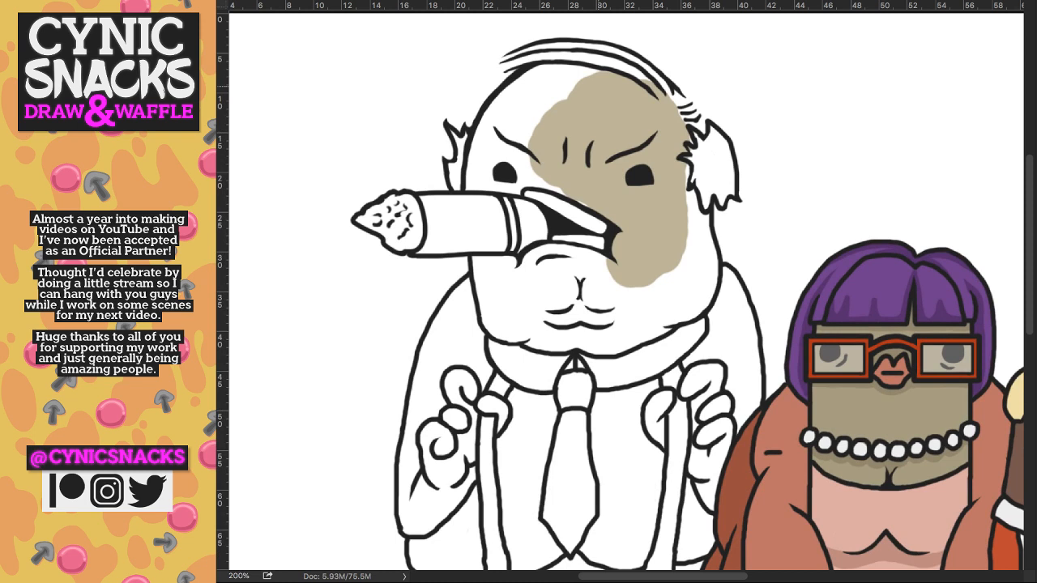
{"action": "mouse_move", "coordinate": [604, 67]}
{"action": "left_mouse_down"}
{"action": "mouse_move", "coordinate": [486, 147]}
{"action": "mouse_move", "coordinate": [474, 130]}
{"action": "mouse_move", "coordinate": [472, 188]}
{"action": "mouse_move", "coordinate": [519, 183]}
{"action": "mouse_move", "coordinate": [525, 166]}
{"action": "mouse_move", "coordinate": [583, 205]}
{"action": "left_mouse_up"}
{"action": "mouse_move", "coordinate": [607, 256]}
{"action": "left_mouse_down"}
{"action": "mouse_move", "coordinate": [592, 267]}
{"action": "mouse_move", "coordinate": [573, 254]}
{"action": "mouse_move", "coordinate": [490, 323]}
{"action": "mouse_move", "coordinate": [531, 334]}
{"action": "mouse_move", "coordinate": [500, 275]}
{"action": "mouse_move", "coordinate": [523, 298]}
{"action": "mouse_move", "coordinate": [547, 277]}
{"action": "mouse_move", "coordinate": [591, 283]}
{"action": "mouse_move", "coordinate": [587, 265]}
{"action": "left_mouse_up"}
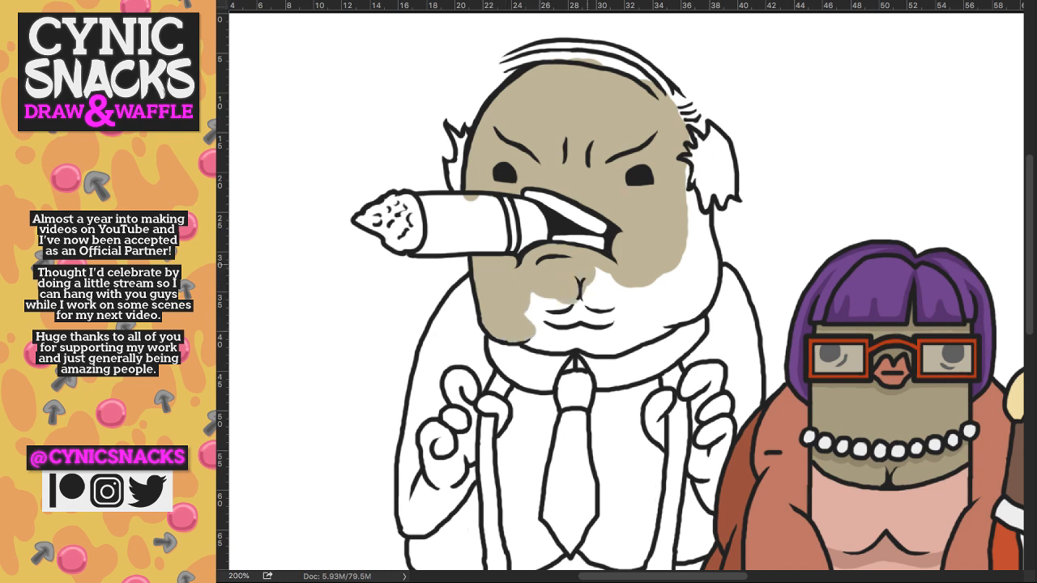
{"action": "mouse_move", "coordinate": [535, 304]}
{"action": "left_mouse_down"}
{"action": "mouse_move", "coordinate": [569, 334]}
{"action": "mouse_move", "coordinate": [600, 272]}
{"action": "mouse_move", "coordinate": [614, 298]}
{"action": "mouse_move", "coordinate": [612, 328]}
{"action": "mouse_move", "coordinate": [590, 339]}
{"action": "mouse_move", "coordinate": [599, 345]}
{"action": "left_mouse_up"}
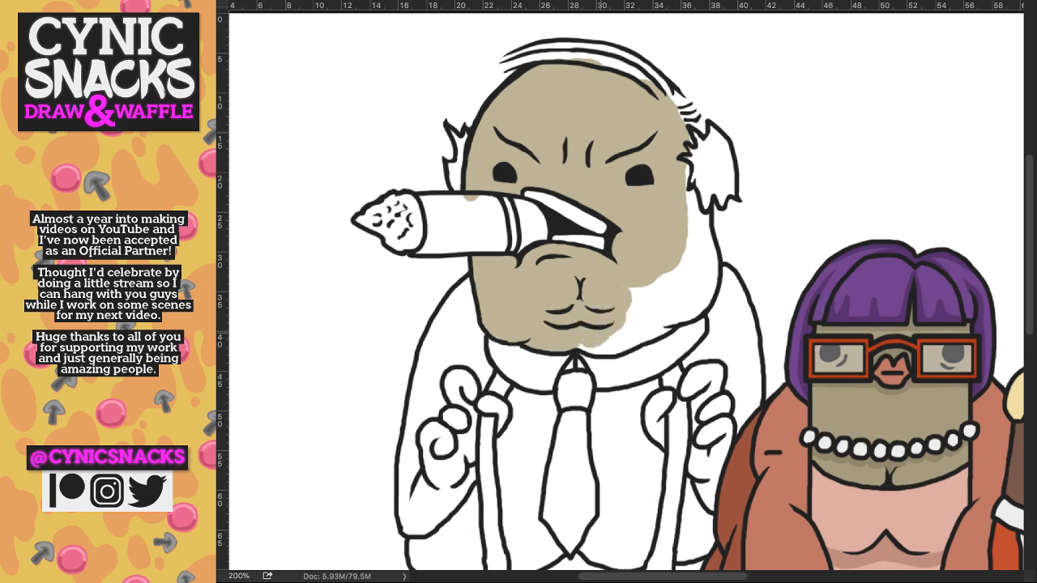
{"action": "mouse_move", "coordinate": [600, 344]}
{"action": "left_mouse_down"}
{"action": "mouse_move", "coordinate": [668, 274]}
{"action": "mouse_move", "coordinate": [685, 322]}
{"action": "mouse_move", "coordinate": [710, 256]}
{"action": "mouse_move", "coordinate": [687, 166]}
{"action": "left_mouse_up"}
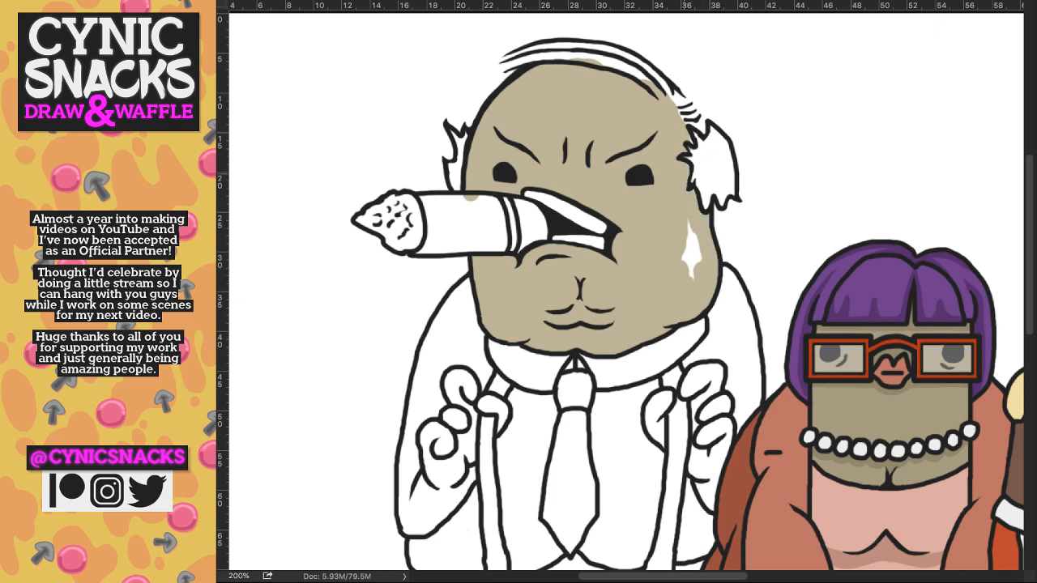
{"action": "left_click_drag", "start_coordinate": [693, 274], "coordinate": [690, 223]}
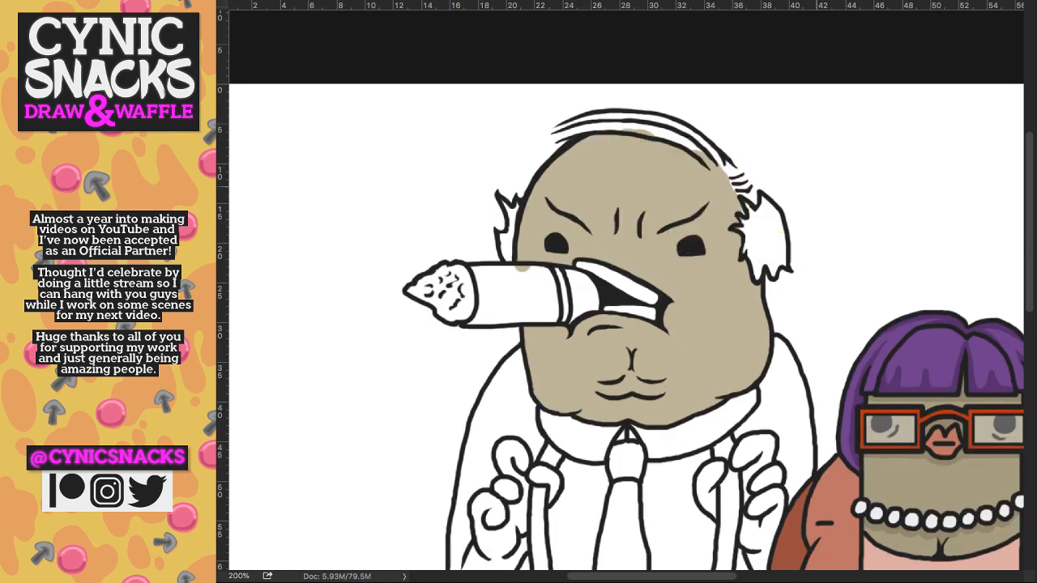
- Fill the cigar's body and mouth end with chocolate brown, leaving the narrow band and the ash tip uncoloured
{"action": "mouse_move", "coordinate": [491, 274]}
{"action": "left_mouse_down"}
{"action": "mouse_move", "coordinate": [529, 273]}
{"action": "mouse_move", "coordinate": [506, 289]}
{"action": "mouse_move", "coordinate": [521, 273]}
{"action": "mouse_move", "coordinate": [482, 273]}
{"action": "mouse_move", "coordinate": [515, 299]}
{"action": "left_mouse_up"}
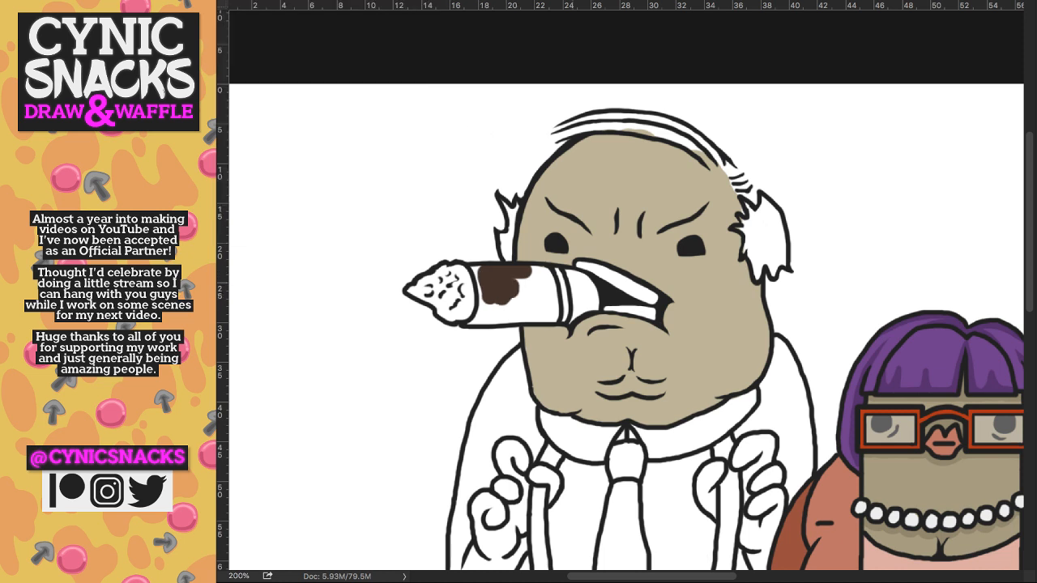
{"action": "left_click", "coordinate": [773, 201], "text": "alt"}
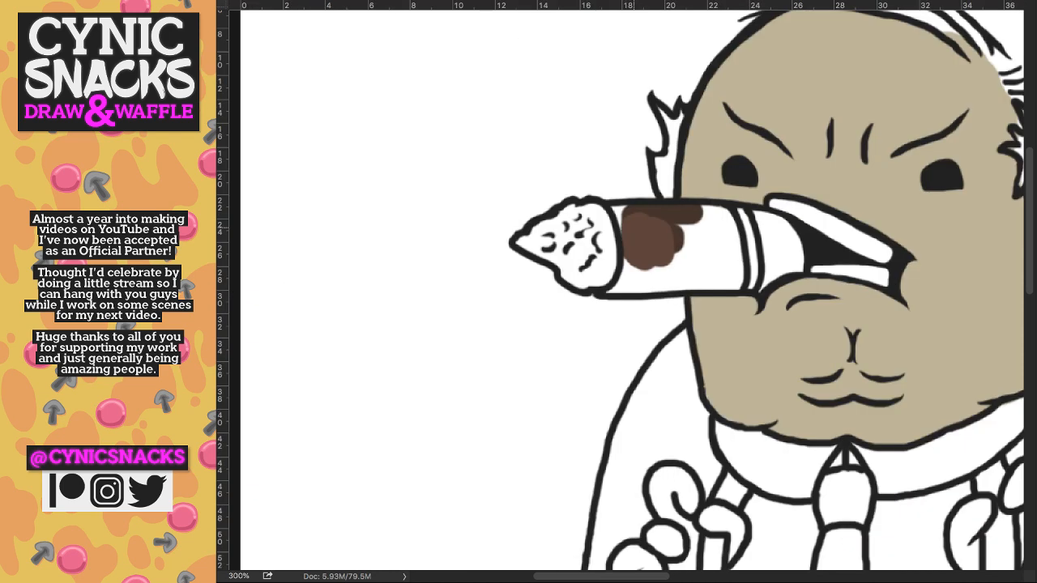
{"action": "mouse_move", "coordinate": [639, 226]}
{"action": "left_mouse_down"}
{"action": "mouse_move", "coordinate": [644, 239]}
{"action": "mouse_move", "coordinate": [622, 214]}
{"action": "mouse_move", "coordinate": [670, 214]}
{"action": "mouse_move", "coordinate": [650, 215]}
{"action": "mouse_move", "coordinate": [614, 293]}
{"action": "mouse_move", "coordinate": [663, 275]}
{"action": "mouse_move", "coordinate": [713, 279]}
{"action": "mouse_move", "coordinate": [725, 243]}
{"action": "mouse_move", "coordinate": [733, 283]}
{"action": "mouse_move", "coordinate": [737, 231]}
{"action": "mouse_move", "coordinate": [759, 227]}
{"action": "mouse_move", "coordinate": [759, 212]}
{"action": "mouse_move", "coordinate": [768, 288]}
{"action": "mouse_move", "coordinate": [778, 233]}
{"action": "left_mouse_up"}
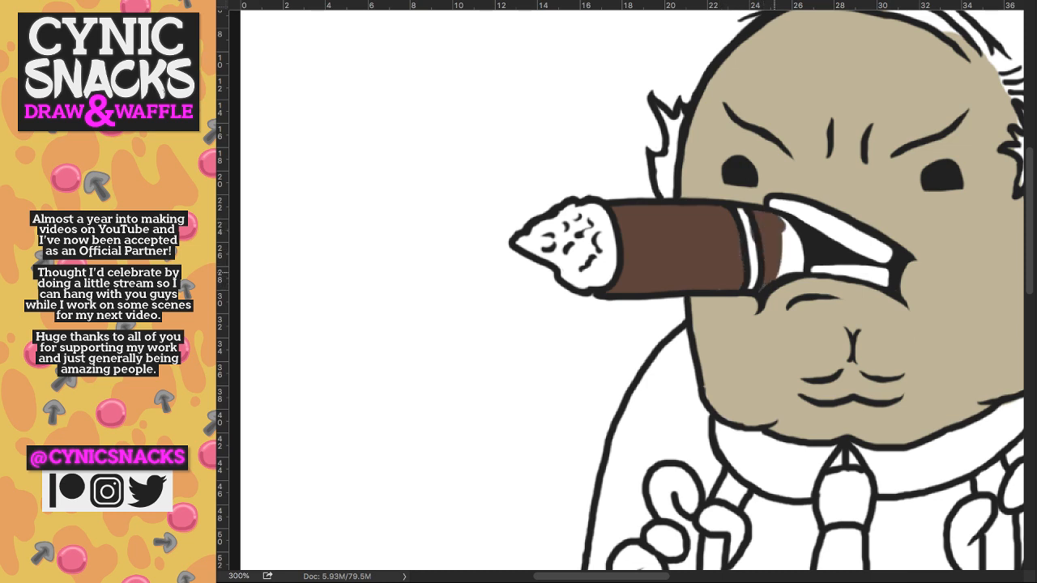
{"action": "left_click_drag", "start_coordinate": [790, 276], "coordinate": [778, 234]}
- Colour the cigar's narrow band mustard yellow and fill its ash tip with dark grey
{"action": "key", "text": "ctrl+minus"}
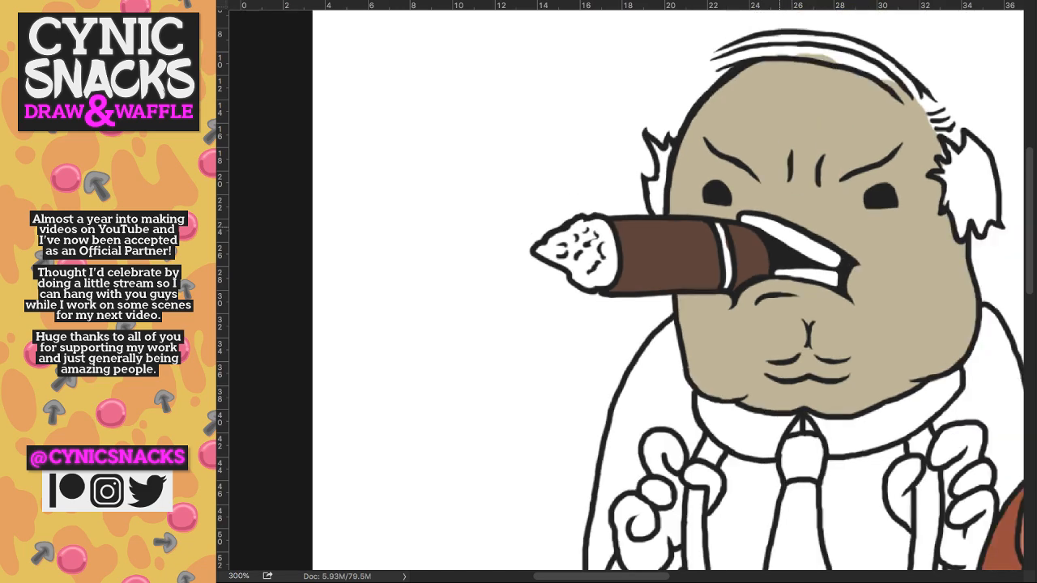
{"action": "key", "text": "ctrl+minus"}
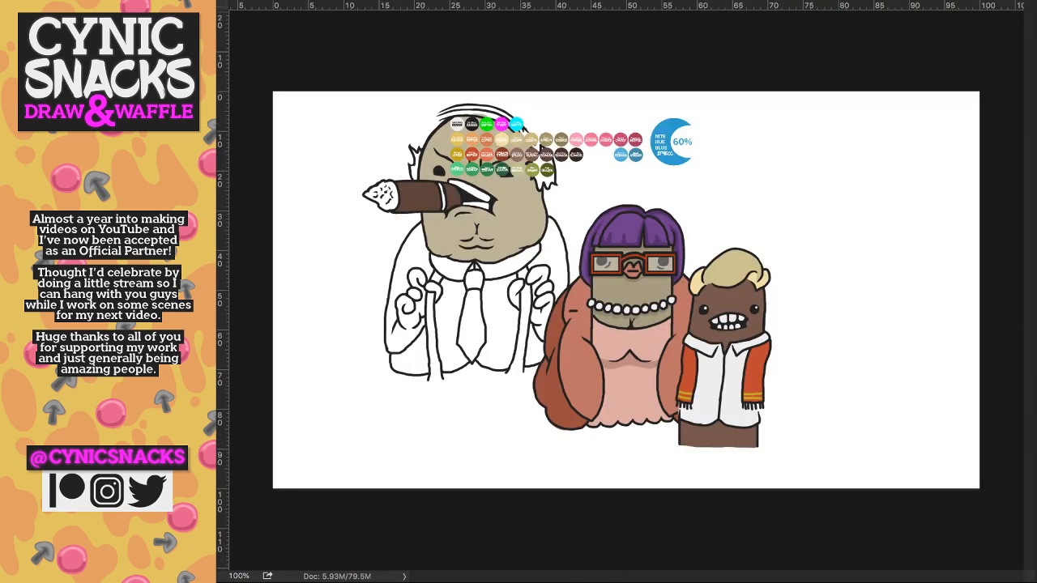
{"action": "key", "text": "ctrl+plus"}
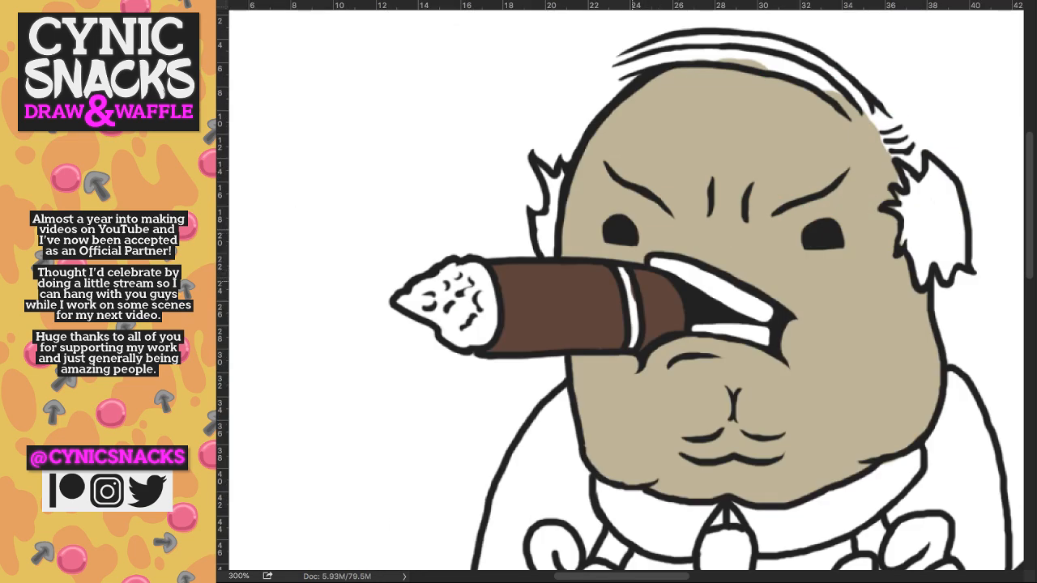
{"action": "left_click_drag", "start_coordinate": [620, 269], "coordinate": [633, 347]}
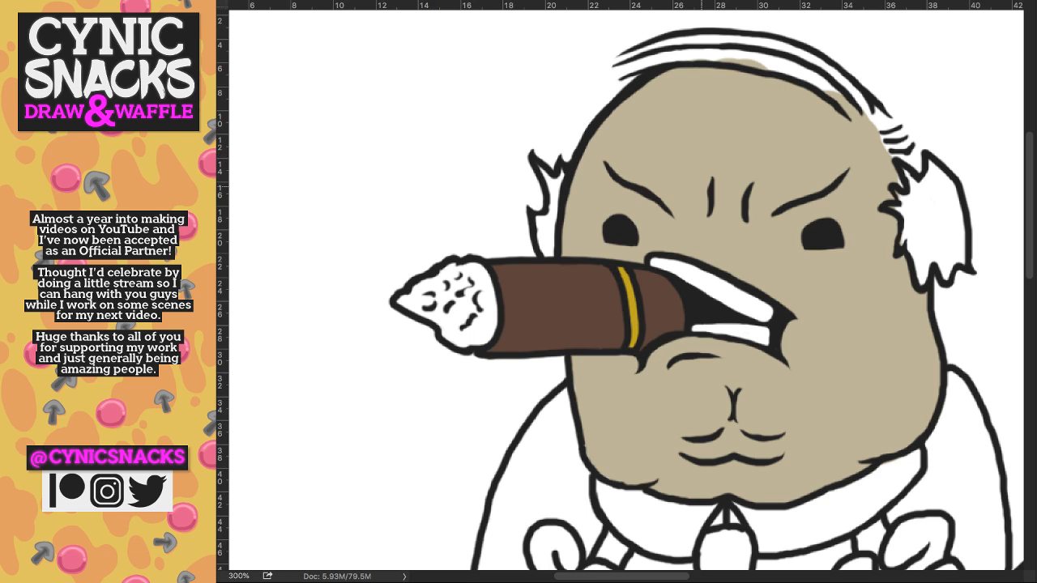
{"action": "mouse_move", "coordinate": [405, 279]}
{"action": "left_mouse_down"}
{"action": "mouse_move", "coordinate": [458, 304]}
{"action": "mouse_move", "coordinate": [444, 320]}
{"action": "mouse_move", "coordinate": [460, 339]}
{"action": "mouse_move", "coordinate": [490, 339]}
{"action": "mouse_move", "coordinate": [492, 298]}
{"action": "mouse_move", "coordinate": [490, 314]}
{"action": "mouse_move", "coordinate": [463, 275]}
{"action": "mouse_move", "coordinate": [453, 320]}
{"action": "left_mouse_up"}
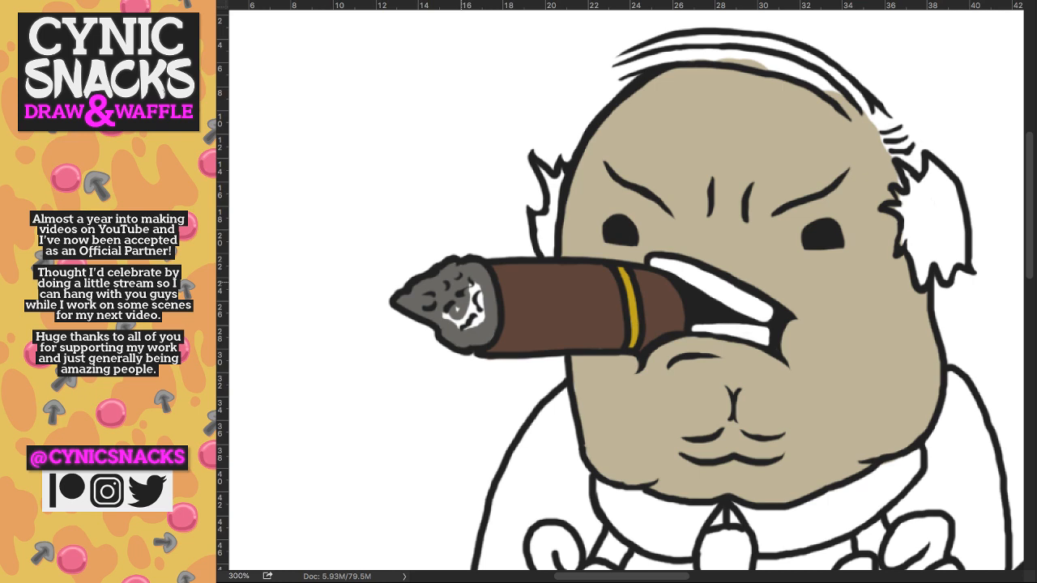
{"action": "left_click_drag", "start_coordinate": [475, 287], "coordinate": [465, 323]}
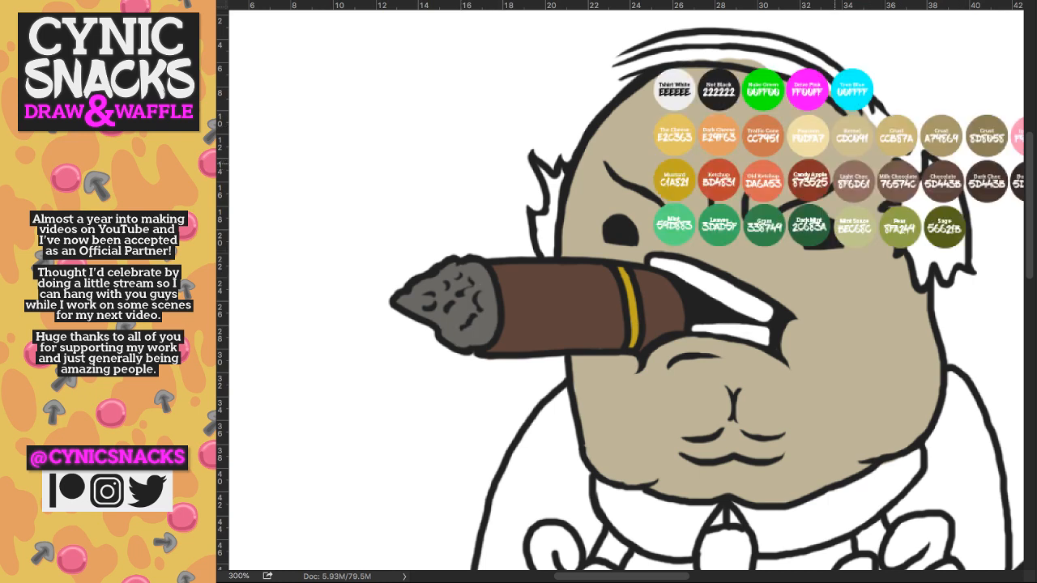
- Dab small orange-red ember dots all over the cigar's grey ash tip
{"action": "left_click_drag", "start_coordinate": [824, 174], "coordinate": [795, 169]}
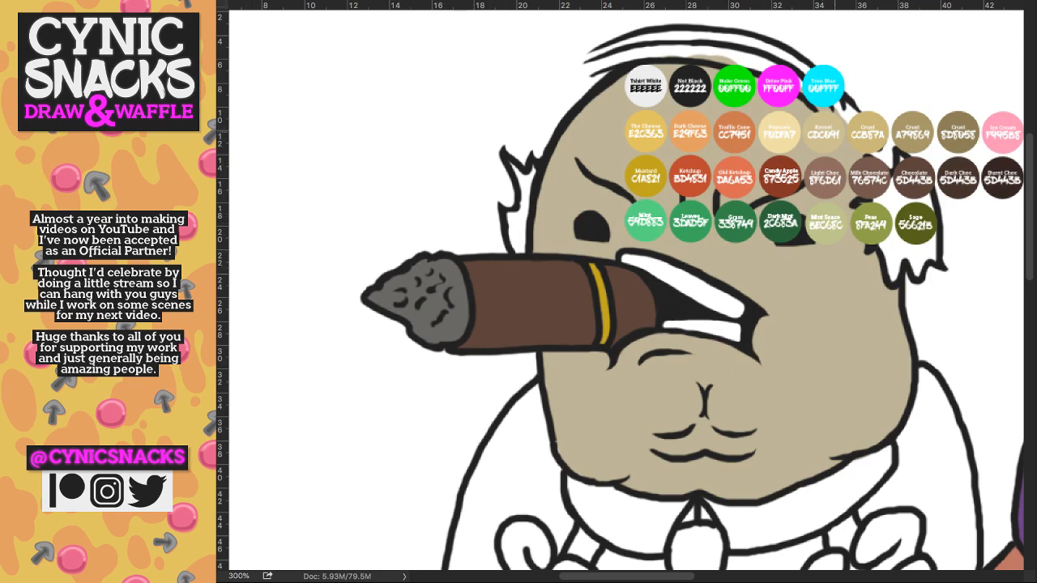
{"action": "key", "text": "super+comma"}
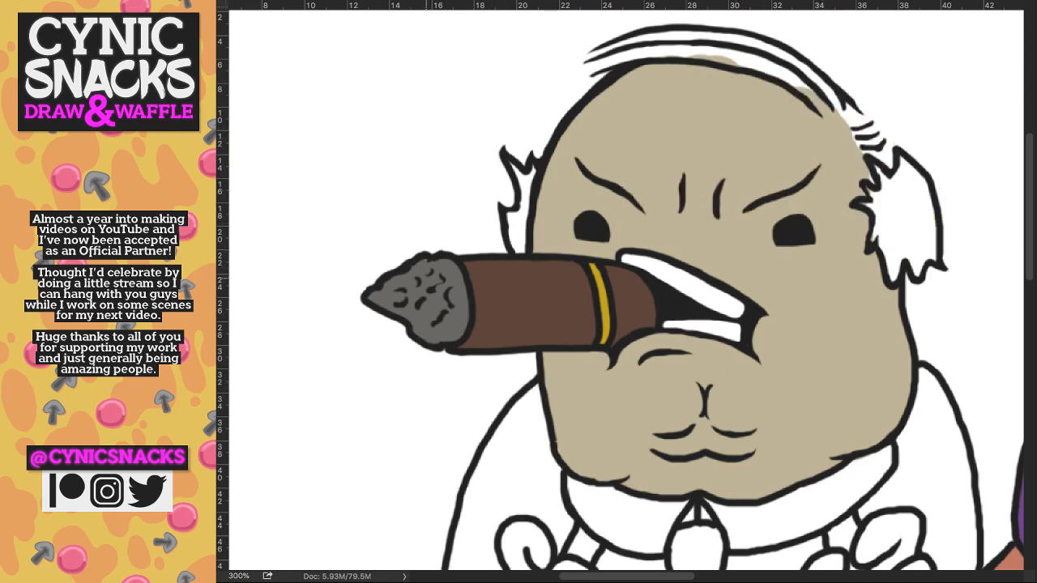
{"action": "left_click", "coordinate": [432, 277]}
{"action": "left_click", "coordinate": [438, 272]}
{"action": "left_click", "coordinate": [443, 286]}
{"action": "left_click", "coordinate": [413, 285]}
{"action": "left_click", "coordinate": [424, 318]}
{"action": "left_click", "coordinate": [393, 297]}
{"action": "left_click", "coordinate": [420, 277]}
{"action": "left_click", "coordinate": [416, 269]}
{"action": "left_click", "coordinate": [406, 279]}
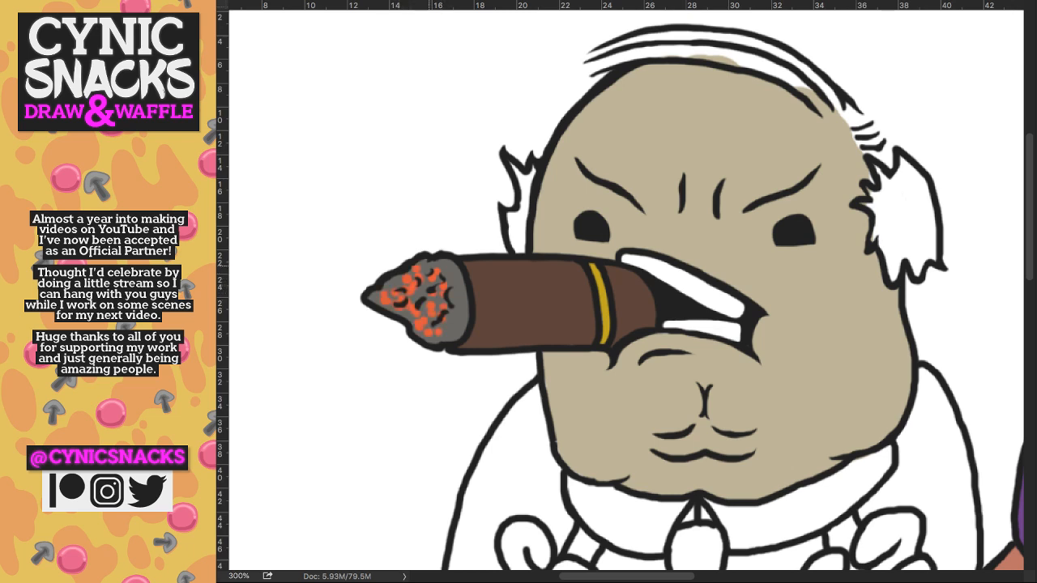
{"action": "left_click", "coordinate": [428, 266]}
{"action": "left_click", "coordinate": [399, 284]}
{"action": "left_click", "coordinate": [447, 272]}
{"action": "left_click", "coordinate": [457, 292]}
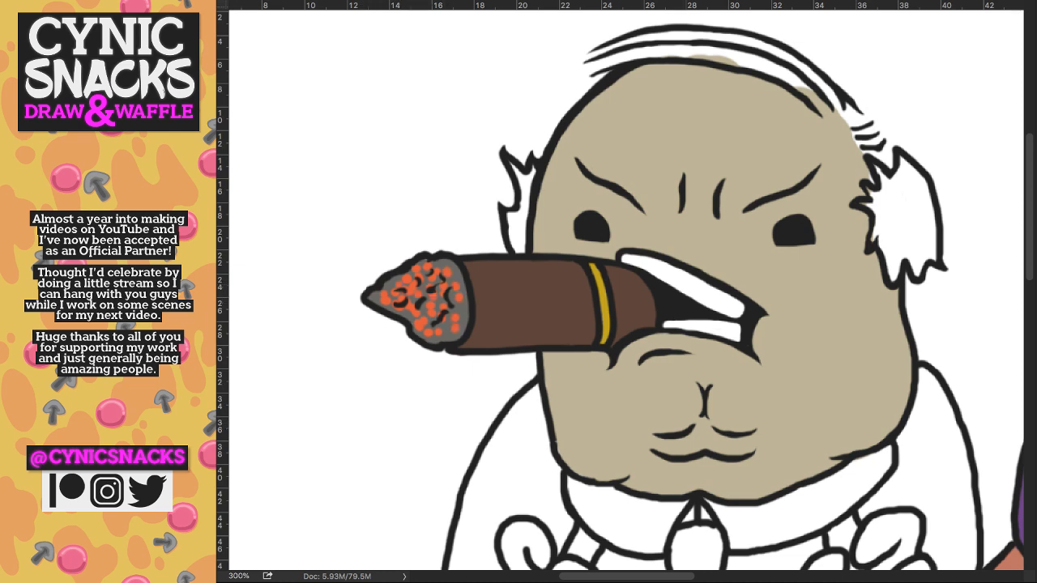
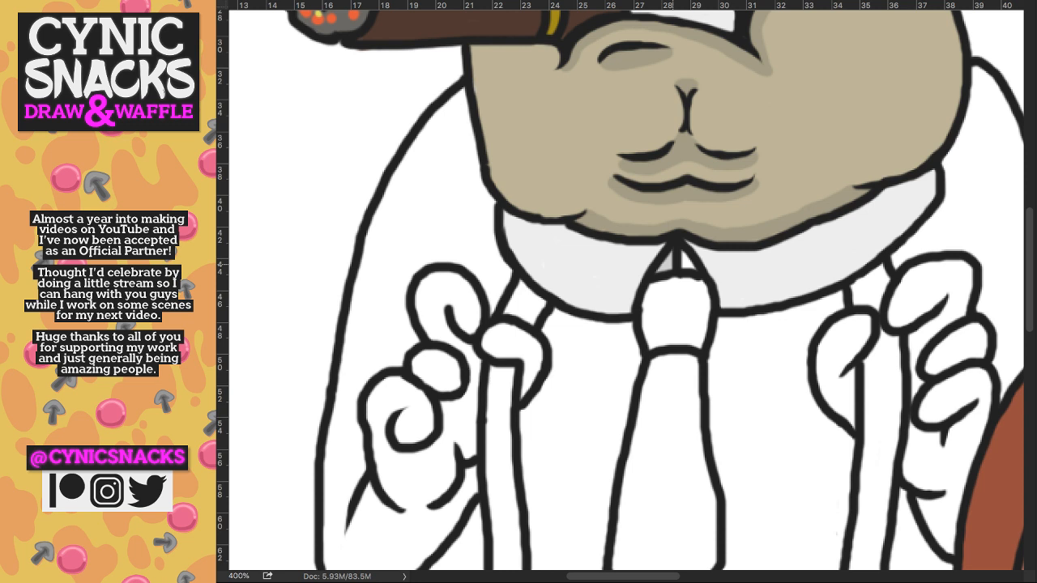
- Add grey shading in the collar gap above the tie knot and a light grey shadow beneath the collar
{"action": "left_click_drag", "start_coordinate": [683, 260], "coordinate": [683, 267]}
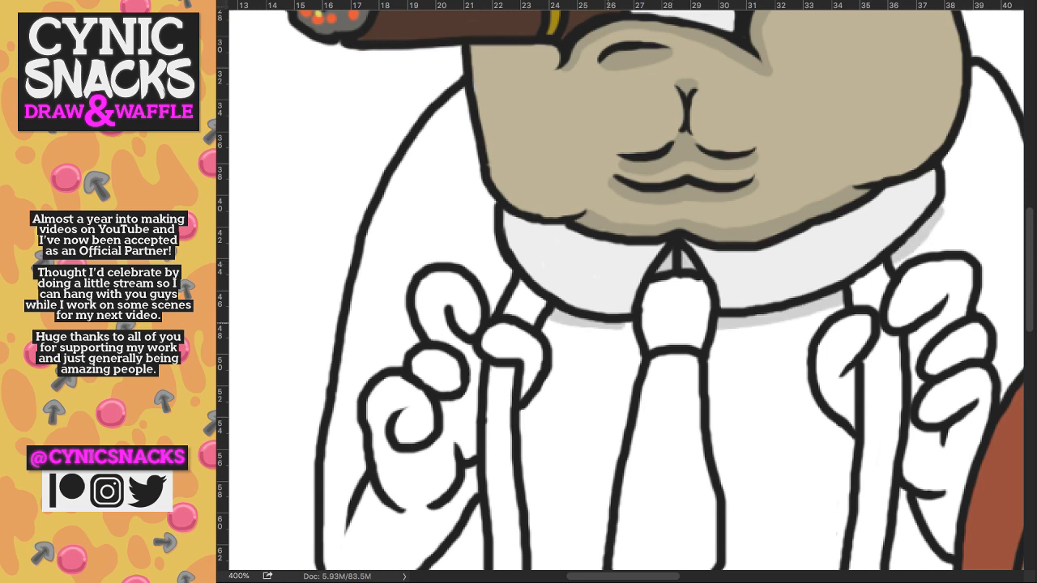
{"action": "left_click_drag", "start_coordinate": [572, 329], "coordinate": [633, 326]}
{"action": "mouse_move", "coordinate": [509, 285]}
{"action": "left_mouse_down"}
{"action": "mouse_move", "coordinate": [486, 227]}
{"action": "mouse_move", "coordinate": [489, 199]}
{"action": "mouse_move", "coordinate": [496, 243]}
{"action": "left_mouse_up"}
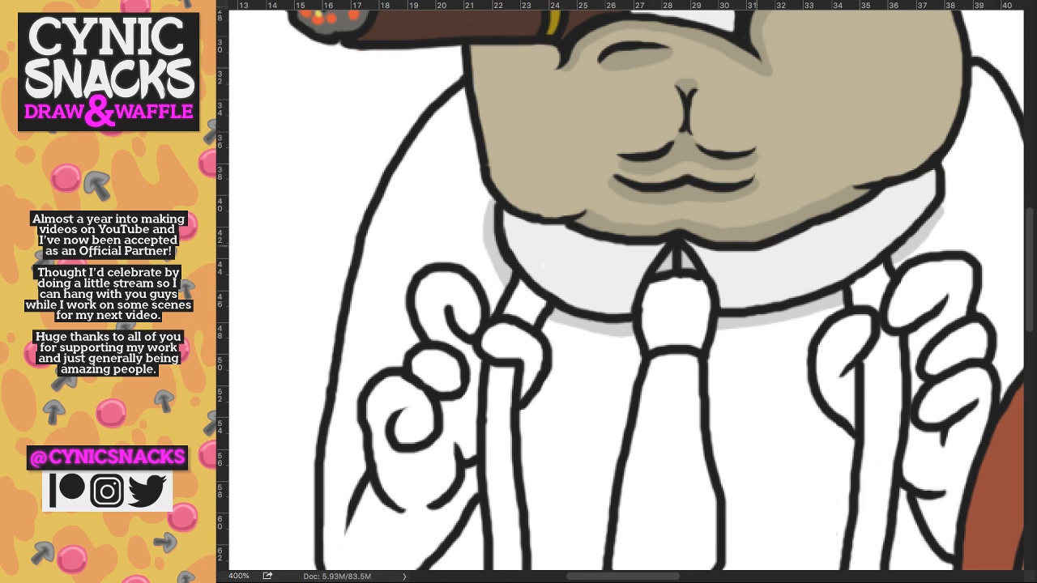
- Fill the tie's knot and blade with dark red and paint a light grey shadow on the shirt beside it
{"action": "mouse_move", "coordinate": [663, 295]}
{"action": "left_mouse_down"}
{"action": "mouse_move", "coordinate": [661, 282]}
{"action": "mouse_move", "coordinate": [649, 293]}
{"action": "left_mouse_up"}
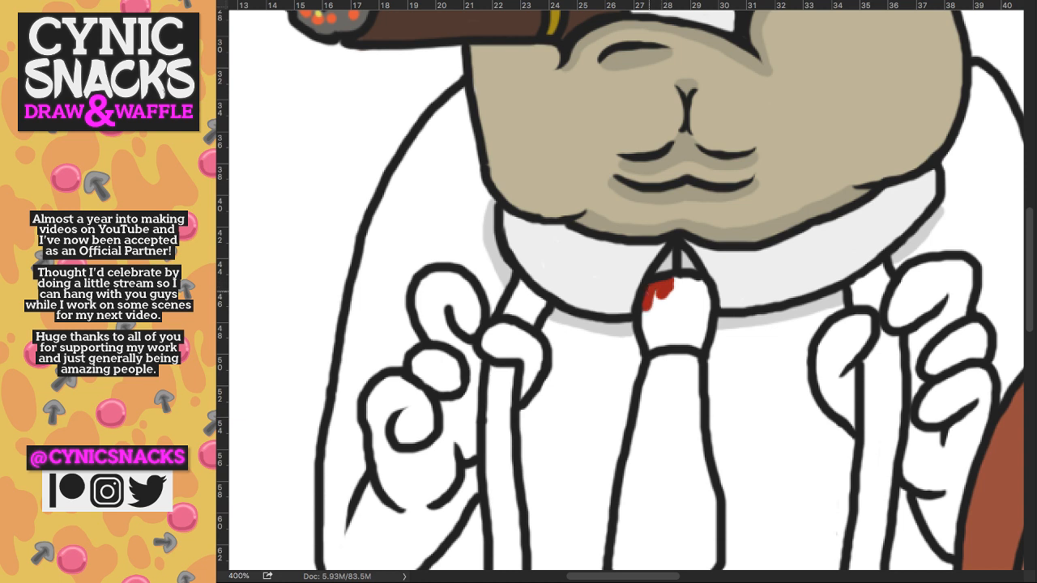
{"action": "mouse_move", "coordinate": [652, 340]}
{"action": "left_mouse_down"}
{"action": "mouse_move", "coordinate": [677, 282]}
{"action": "mouse_move", "coordinate": [700, 286]}
{"action": "mouse_move", "coordinate": [704, 324]}
{"action": "mouse_move", "coordinate": [699, 340]}
{"action": "mouse_move", "coordinate": [680, 292]}
{"action": "mouse_move", "coordinate": [672, 340]}
{"action": "mouse_move", "coordinate": [697, 339]}
{"action": "left_mouse_up"}
{"action": "mouse_move", "coordinate": [683, 563]}
{"action": "left_mouse_down"}
{"action": "mouse_move", "coordinate": [727, 171]}
{"action": "mouse_move", "coordinate": [740, 333]}
{"action": "left_mouse_up"}
{"action": "mouse_move", "coordinate": [712, 105]}
{"action": "left_mouse_down"}
{"action": "mouse_move", "coordinate": [707, 150]}
{"action": "mouse_move", "coordinate": [715, 109]}
{"action": "mouse_move", "coordinate": [723, 113]}
{"action": "mouse_move", "coordinate": [721, 153]}
{"action": "mouse_move", "coordinate": [737, 114]}
{"action": "mouse_move", "coordinate": [744, 122]}
{"action": "mouse_move", "coordinate": [751, 195]}
{"action": "left_mouse_up"}
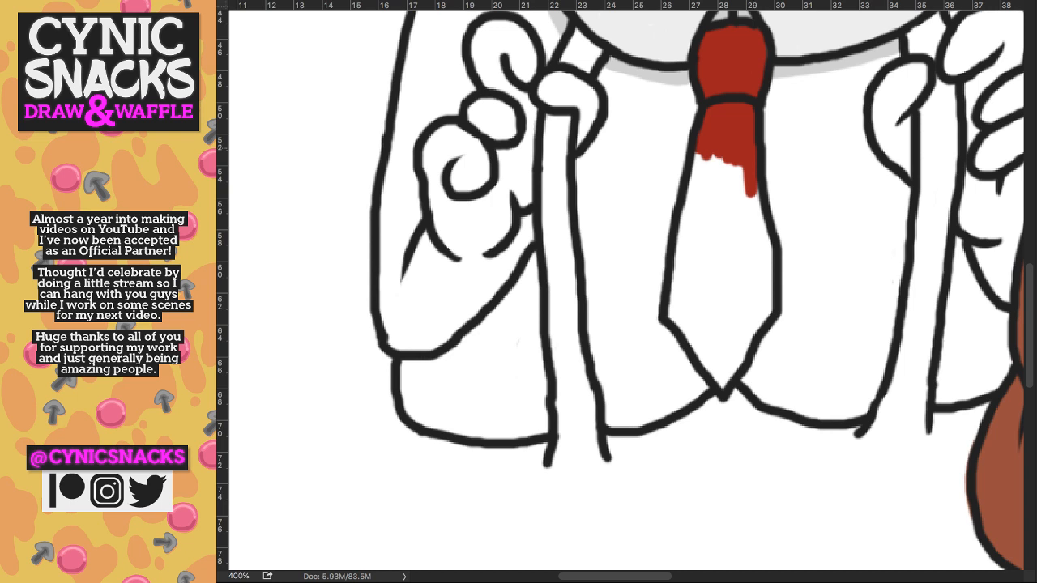
{"action": "left_click_drag", "start_coordinate": [733, 195], "coordinate": [717, 381]}
{"action": "mouse_move", "coordinate": [749, 329]}
{"action": "left_mouse_down"}
{"action": "mouse_move", "coordinate": [773, 303]}
{"action": "mouse_move", "coordinate": [759, 196]}
{"action": "mouse_move", "coordinate": [752, 288]}
{"action": "mouse_move", "coordinate": [685, 302]}
{"action": "mouse_move", "coordinate": [703, 338]}
{"action": "left_mouse_up"}
{"action": "mouse_move", "coordinate": [703, 295]}
{"action": "left_mouse_down"}
{"action": "mouse_move", "coordinate": [716, 364]}
{"action": "mouse_move", "coordinate": [728, 317]}
{"action": "mouse_move", "coordinate": [740, 345]}
{"action": "left_mouse_up"}
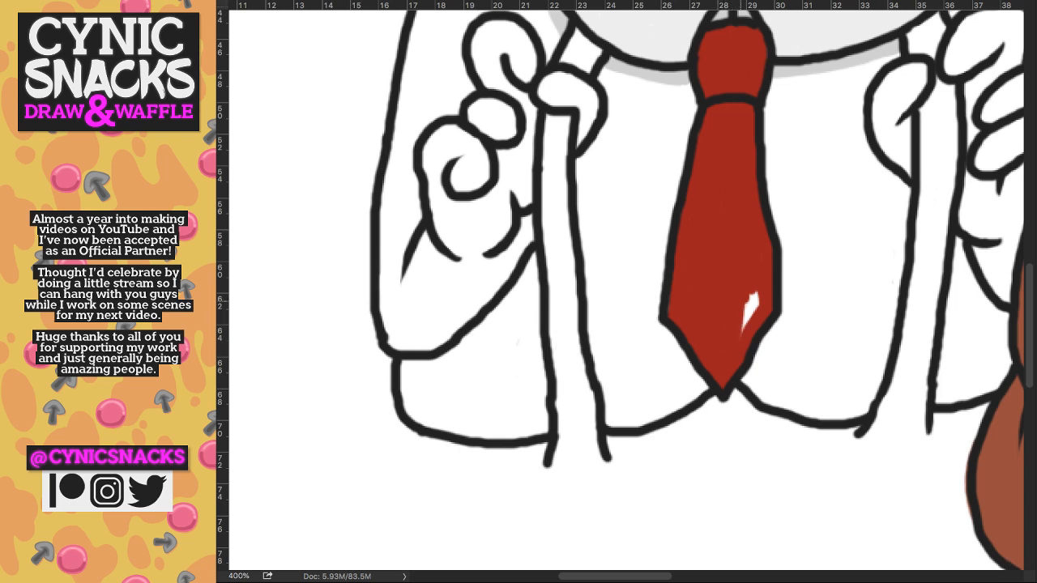
{"action": "left_click_drag", "start_coordinate": [754, 296], "coordinate": [744, 330]}
{"action": "mouse_move", "coordinate": [773, 81]}
{"action": "left_mouse_down"}
{"action": "mouse_move", "coordinate": [776, 99]}
{"action": "mouse_move", "coordinate": [786, 83]}
{"action": "mouse_move", "coordinate": [769, 138]}
{"action": "mouse_move", "coordinate": [743, 382]}
{"action": "left_mouse_up"}
{"action": "left_click_drag", "start_coordinate": [794, 318], "coordinate": [774, 120]}
- Paint light grey shadows on the shirt front along the inner edges of both suspenders and the gripping hands
{"action": "scroll", "coordinate": [624, 291], "scroll_direction": "up", "scroll_amount": 3}
{"action": "scroll", "coordinate": [623, 292], "scroll_direction": "left", "scroll_amount": 1}
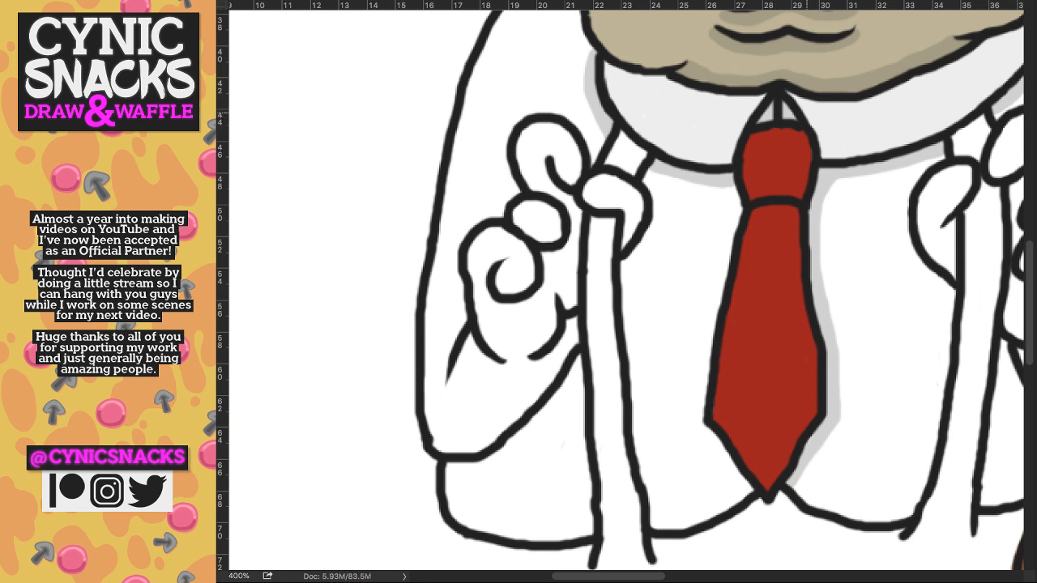
{"action": "scroll", "coordinate": [624, 292], "scroll_direction": "right", "scroll_amount": 1}
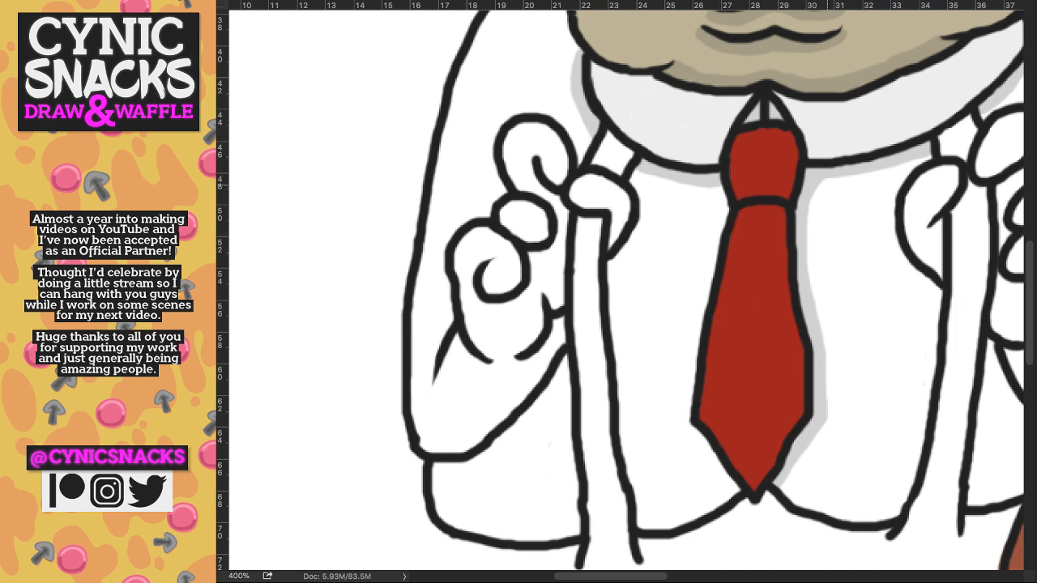
{"action": "scroll", "coordinate": [624, 292], "scroll_direction": "right", "scroll_amount": 2}
{"action": "scroll", "coordinate": [624, 292], "scroll_direction": "down", "scroll_amount": 1}
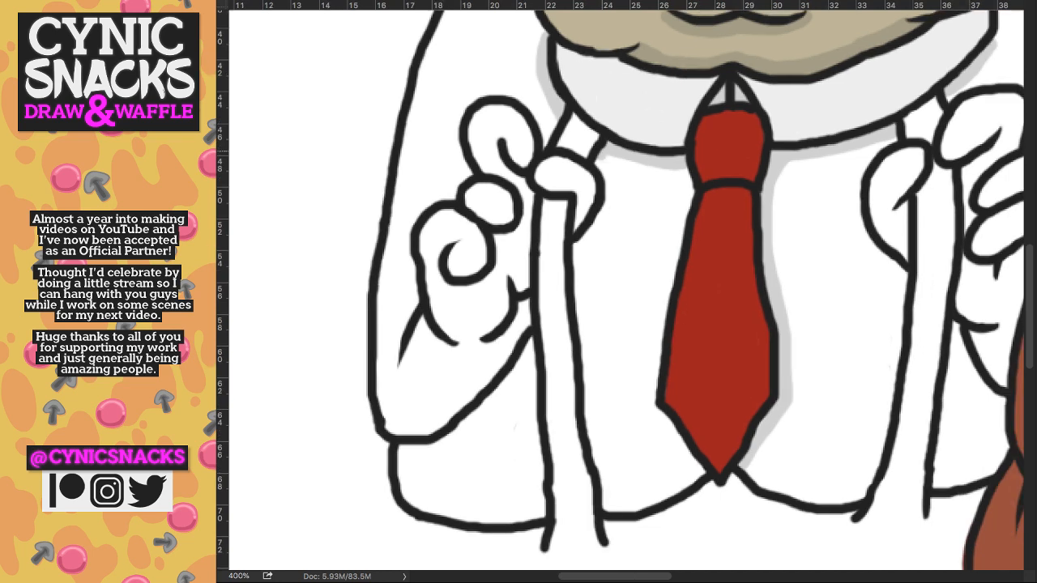
{"action": "mouse_move", "coordinate": [611, 154]}
{"action": "left_mouse_down"}
{"action": "mouse_move", "coordinate": [615, 508]}
{"action": "mouse_move", "coordinate": [585, 396]}
{"action": "left_mouse_up"}
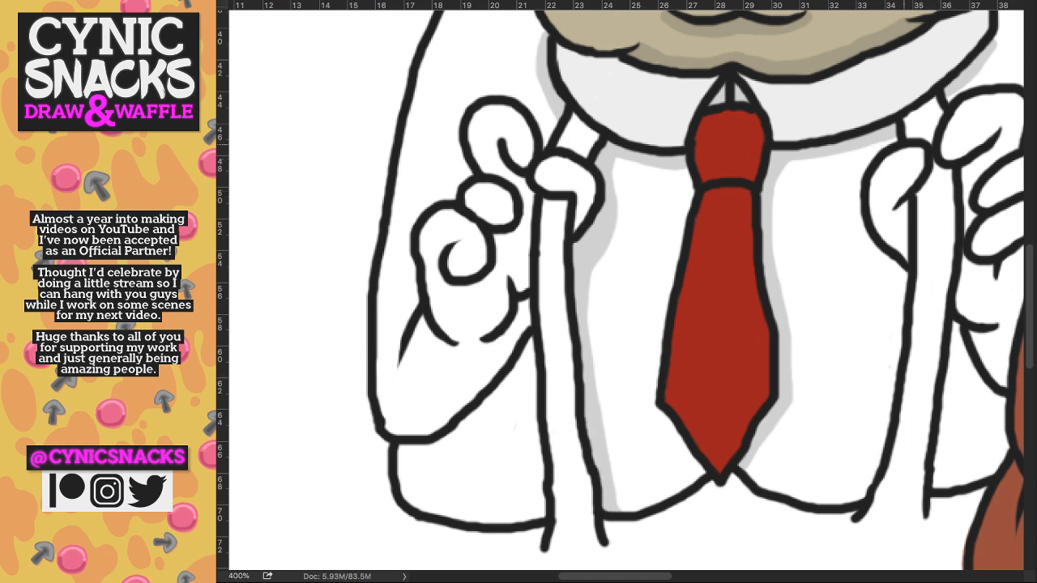
{"action": "mouse_move", "coordinate": [865, 230]}
{"action": "left_mouse_down"}
{"action": "mouse_move", "coordinate": [900, 316]}
{"action": "mouse_move", "coordinate": [893, 371]}
{"action": "mouse_move", "coordinate": [846, 498]}
{"action": "mouse_move", "coordinate": [875, 469]}
{"action": "mouse_move", "coordinate": [900, 333]}
{"action": "left_mouse_up"}
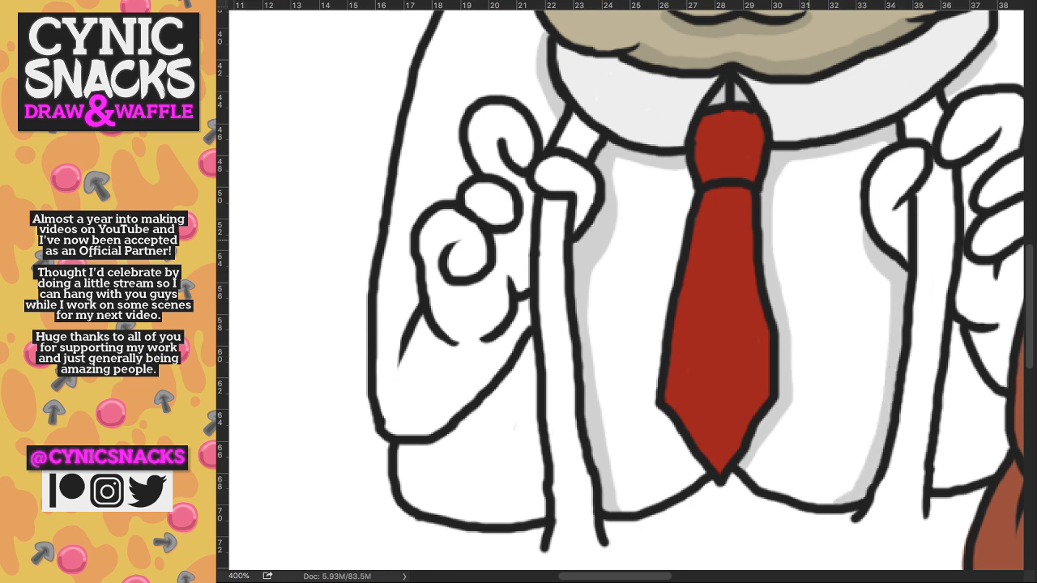
- Add a light grey shadow beneath the bent forearm beside the cigar-side suspender and smooth the forearm's lower outline
{"action": "mouse_move", "coordinate": [393, 454]}
{"action": "left_mouse_down"}
{"action": "mouse_move", "coordinate": [437, 446]}
{"action": "mouse_move", "coordinate": [496, 405]}
{"action": "mouse_move", "coordinate": [503, 377]}
{"action": "left_mouse_up"}
{"action": "left_click_drag", "start_coordinate": [472, 425], "coordinate": [532, 350]}
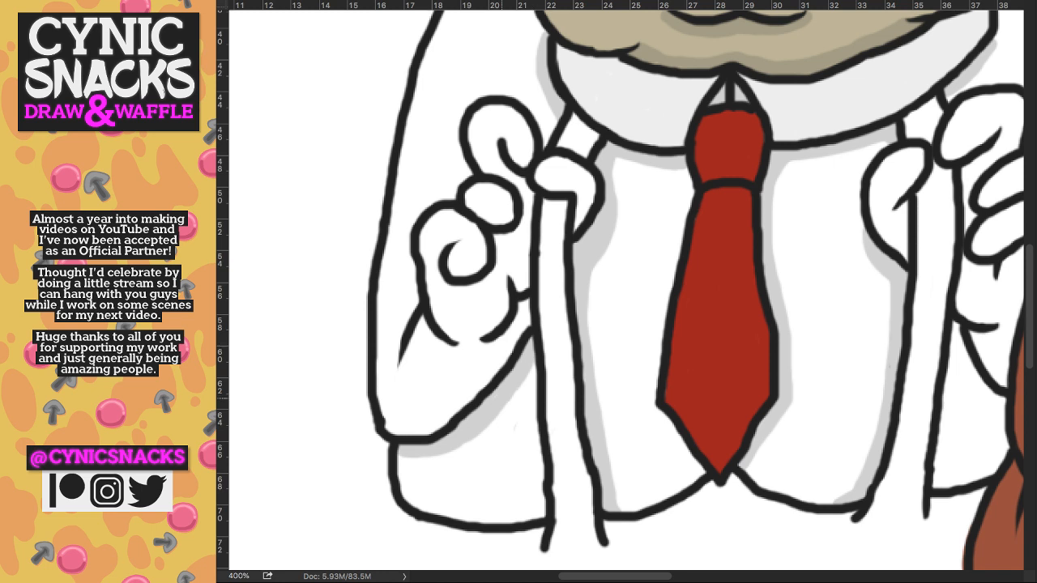
{"action": "double_click", "coordinate": [501, 348], "text": "super"}
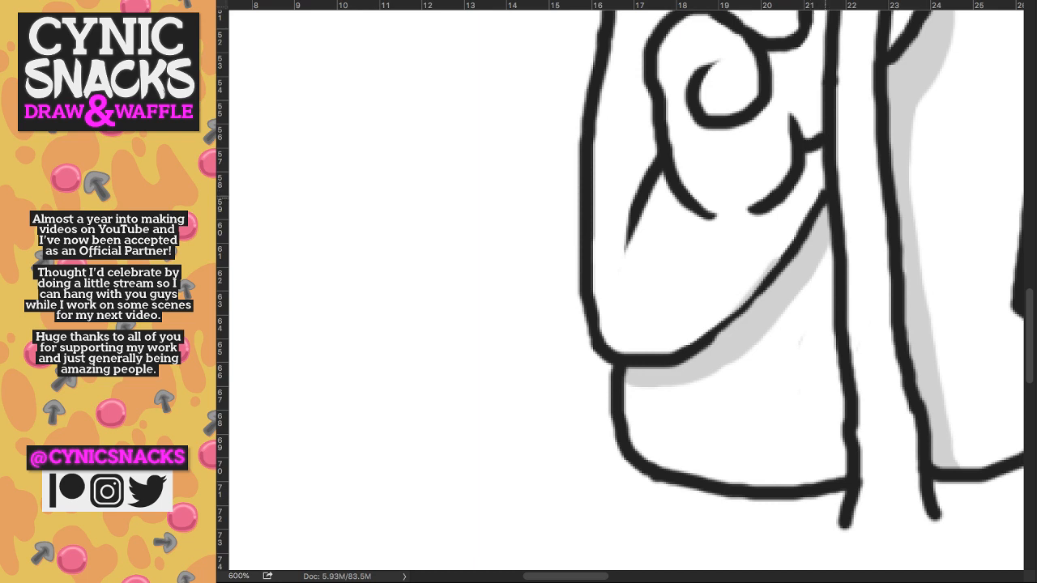
{"action": "mouse_move", "coordinate": [629, 362]}
{"action": "left_mouse_down"}
{"action": "mouse_move", "coordinate": [783, 260]}
{"action": "mouse_move", "coordinate": [828, 182]}
{"action": "left_mouse_up"}
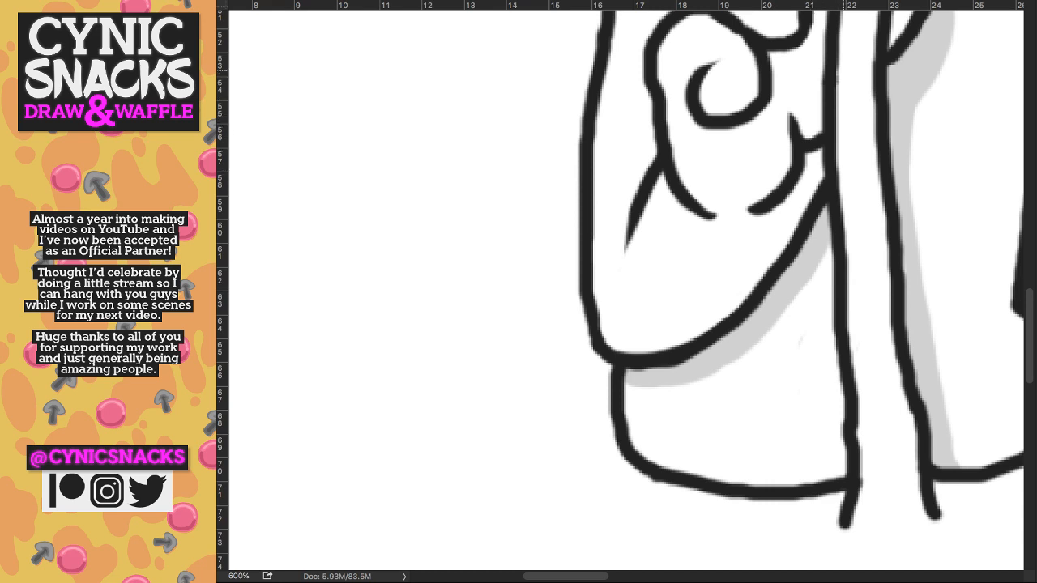
- Smooth the cigar-side suspender's inner outline along the shirt front and taper its lower end to a point
{"action": "scroll", "coordinate": [778, 285], "scroll_direction": "up", "scroll_amount": 3}
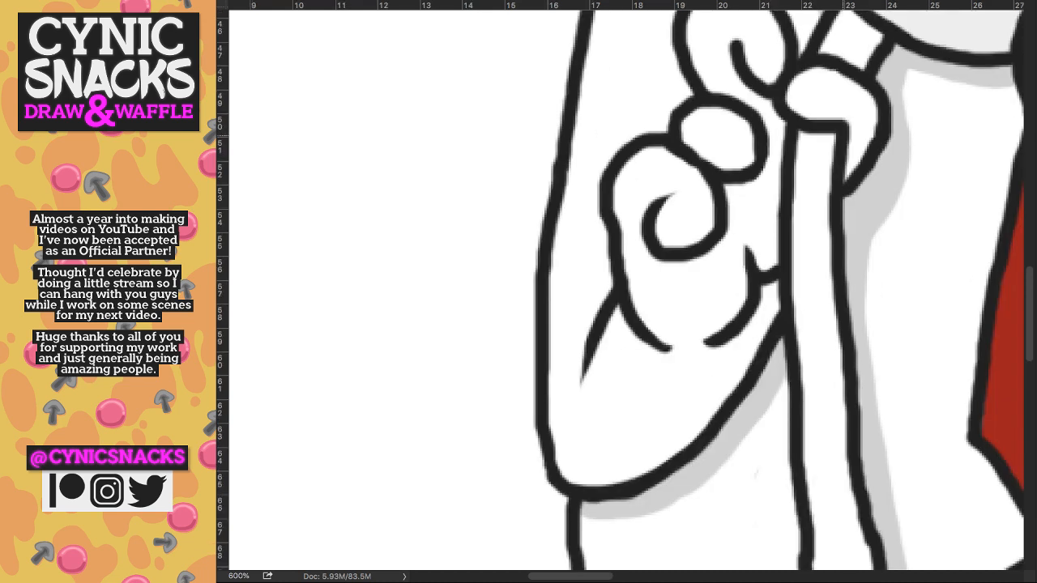
{"action": "left_click_drag", "start_coordinate": [856, 116], "coordinate": [834, 115]}
{"action": "left_click_drag", "start_coordinate": [743, 36], "coordinate": [752, 68]}
{"action": "left_click_drag", "start_coordinate": [900, 129], "coordinate": [979, 219]}
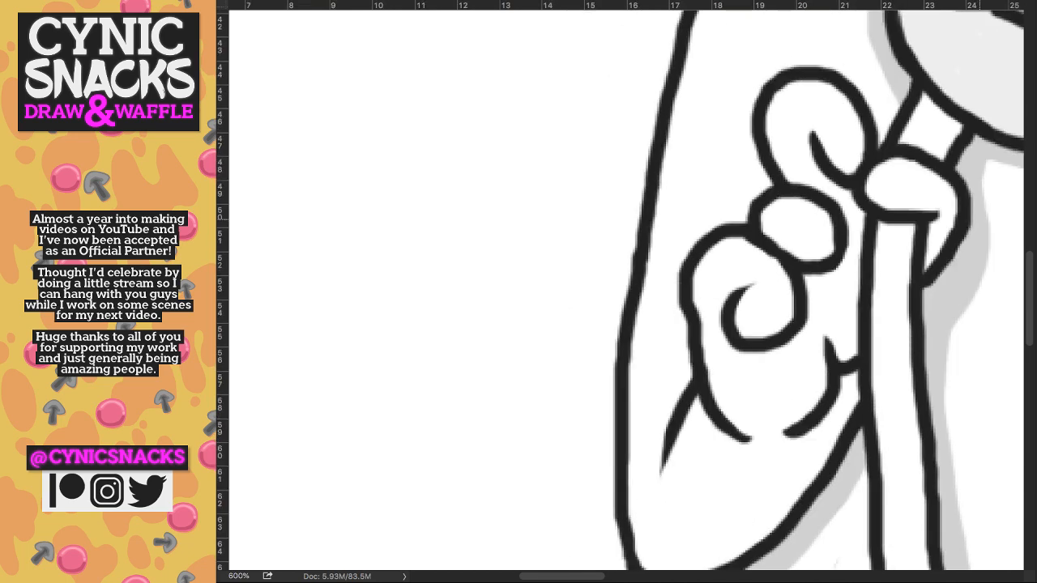
{"action": "left_click_drag", "start_coordinate": [979, 219], "coordinate": [986, 225]}
{"action": "mouse_move", "coordinate": [780, 296]}
{"action": "left_mouse_down"}
{"action": "mouse_move", "coordinate": [789, 168]}
{"action": "mouse_move", "coordinate": [769, 178]}
{"action": "left_mouse_up"}
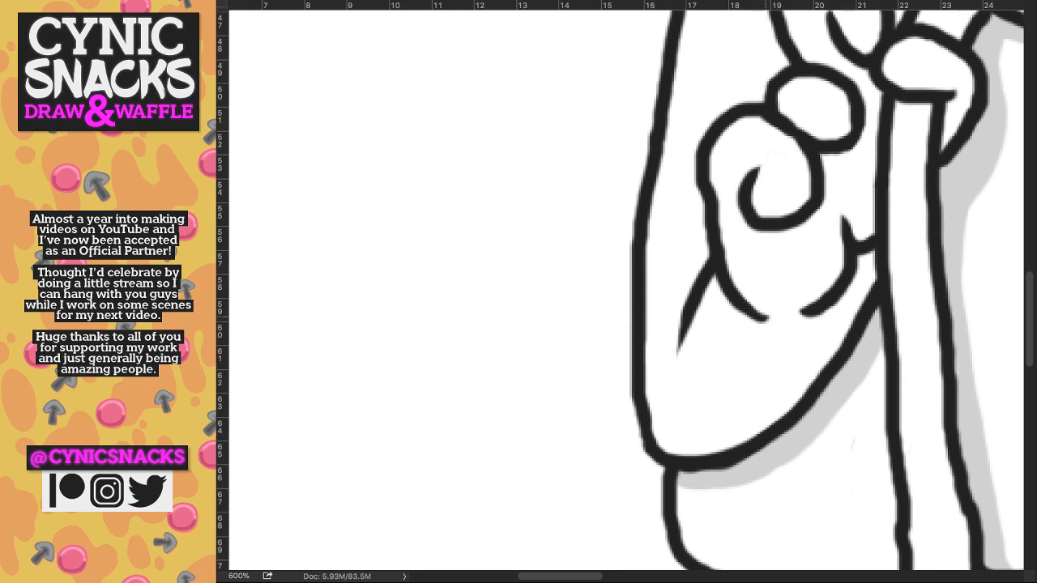
{"action": "mouse_move", "coordinate": [768, 317]}
{"action": "left_mouse_down"}
{"action": "mouse_move", "coordinate": [759, 308]}
{"action": "mouse_move", "coordinate": [748, 324]}
{"action": "mouse_move", "coordinate": [679, 322]}
{"action": "mouse_move", "coordinate": [684, 170]}
{"action": "left_mouse_up"}
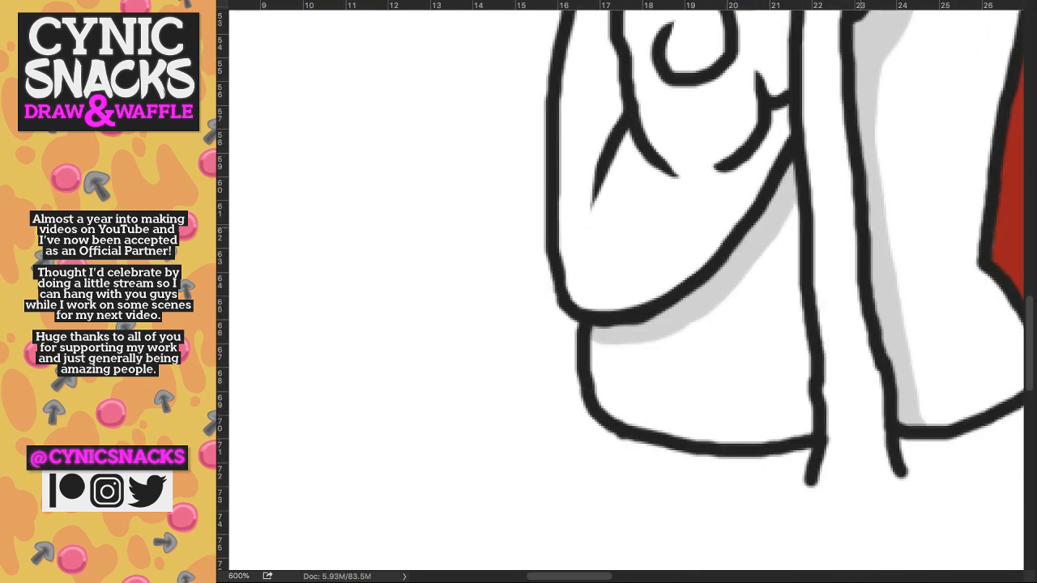
{"action": "left_click_drag", "start_coordinate": [860, 220], "coordinate": [886, 411]}
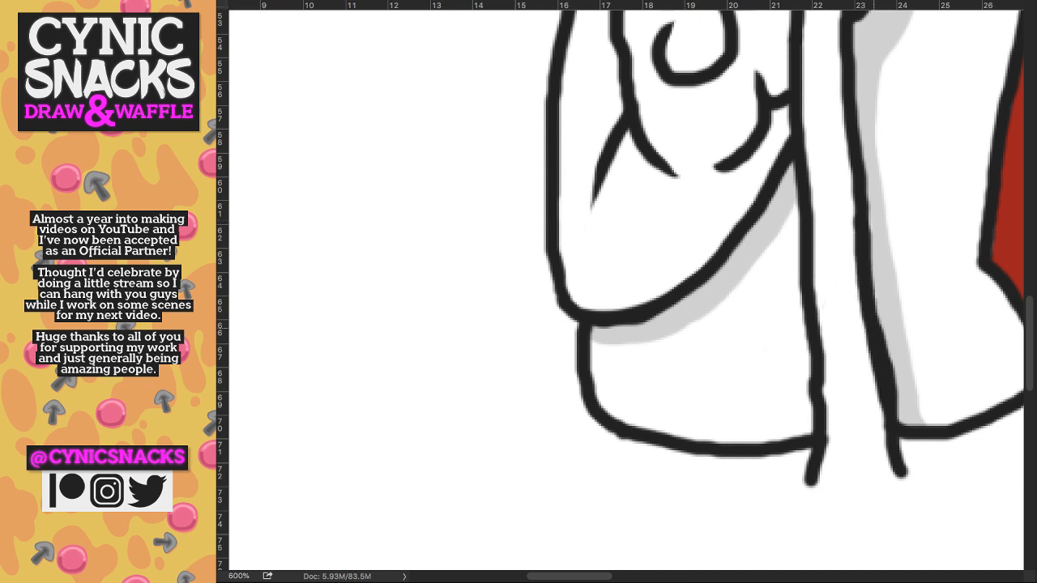
{"action": "left_click_drag", "start_coordinate": [875, 334], "coordinate": [907, 491]}
{"action": "mouse_move", "coordinate": [896, 355]}
{"action": "left_mouse_down"}
{"action": "mouse_move", "coordinate": [902, 403]}
{"action": "mouse_move", "coordinate": [872, 201]}
{"action": "left_mouse_up"}
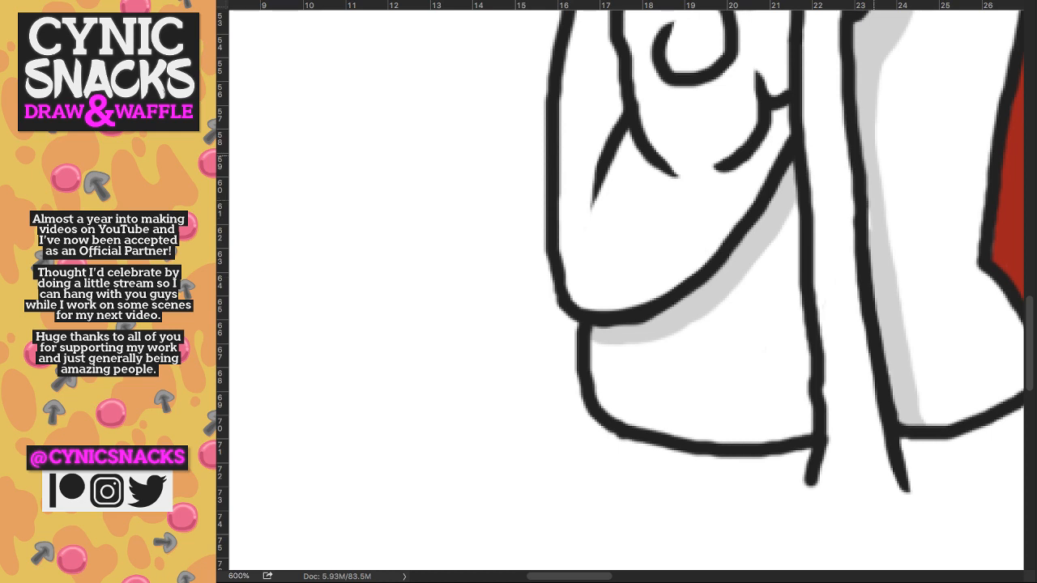
- Clean up the lower part of the cigar-side suspender's outer outline and taper its end
{"action": "mouse_move", "coordinate": [855, 253]}
{"action": "left_mouse_down"}
{"action": "mouse_move", "coordinate": [853, 216]}
{"action": "mouse_move", "coordinate": [862, 324]}
{"action": "left_mouse_up"}
{"action": "key", "text": "b"}
{"action": "mouse_move", "coordinate": [822, 379]}
{"action": "left_mouse_down"}
{"action": "mouse_move", "coordinate": [821, 416]}
{"action": "mouse_move", "coordinate": [809, 409]}
{"action": "left_mouse_up"}
{"action": "key", "text": "e"}
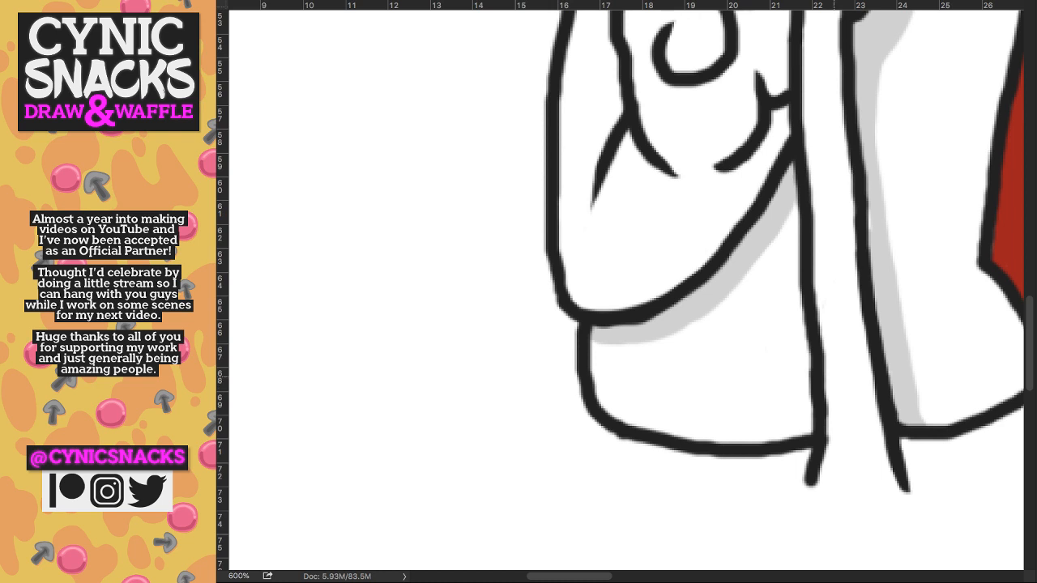
{"action": "left_click_drag", "start_coordinate": [825, 369], "coordinate": [815, 484]}
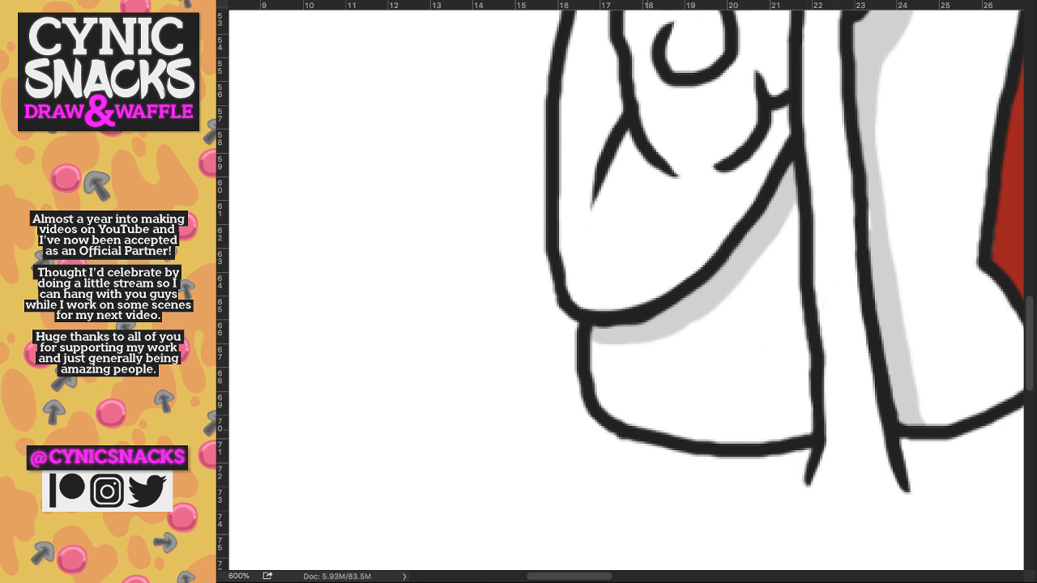
{"action": "left_click_drag", "start_coordinate": [744, 335], "coordinate": [732, 365]}
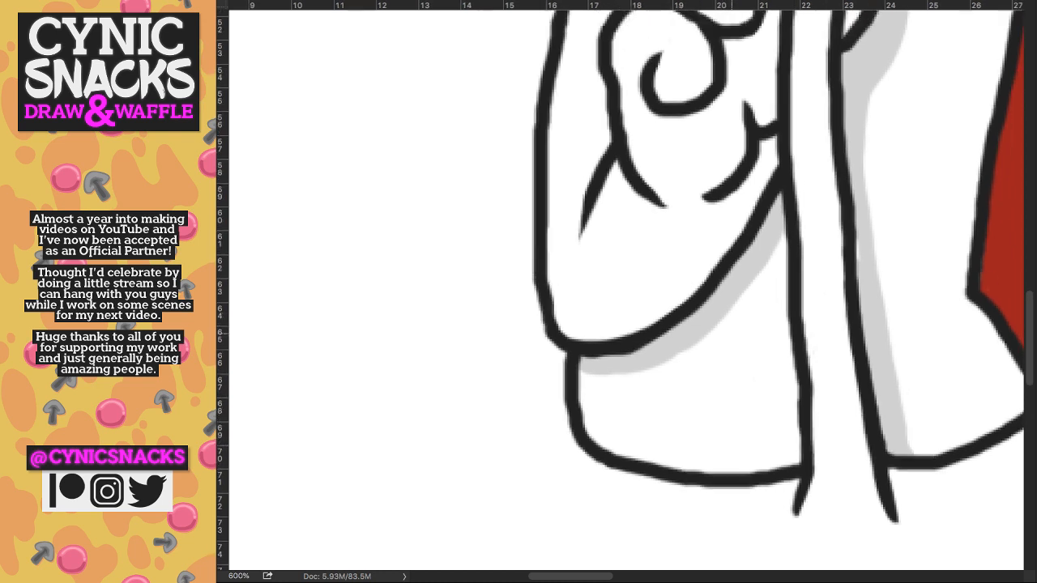
- Fill the background behind the man's line art with solid green
{"action": "scroll", "coordinate": [626, 289], "scroll_direction": "up", "scroll_amount": 5}
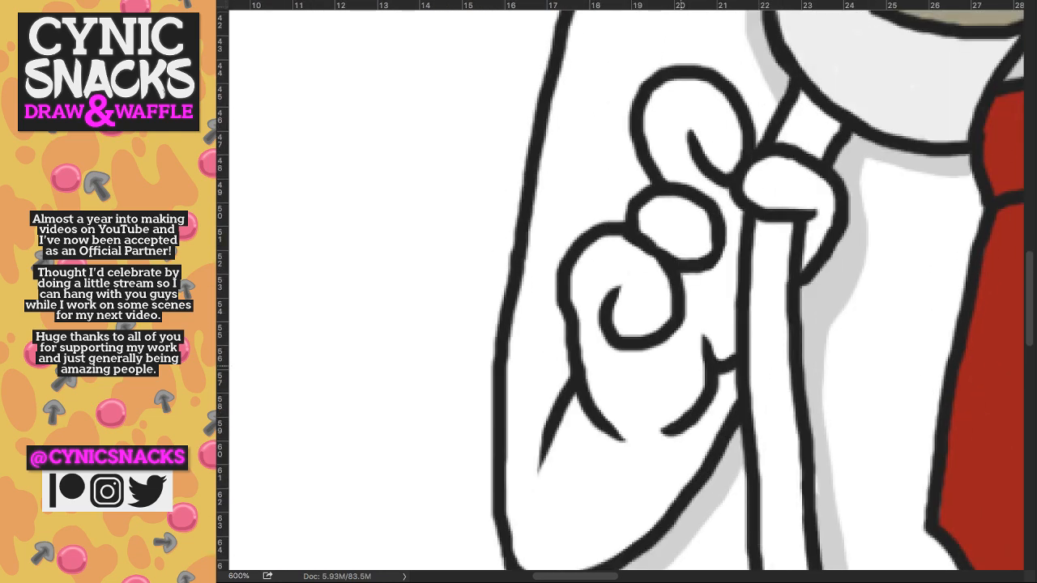
{"action": "scroll", "coordinate": [626, 290], "scroll_direction": "right", "scroll_amount": 5}
{"action": "scroll", "coordinate": [626, 289], "scroll_direction": "up", "scroll_amount": 3}
{"action": "scroll", "coordinate": [626, 289], "scroll_direction": "down", "scroll_amount": 2}
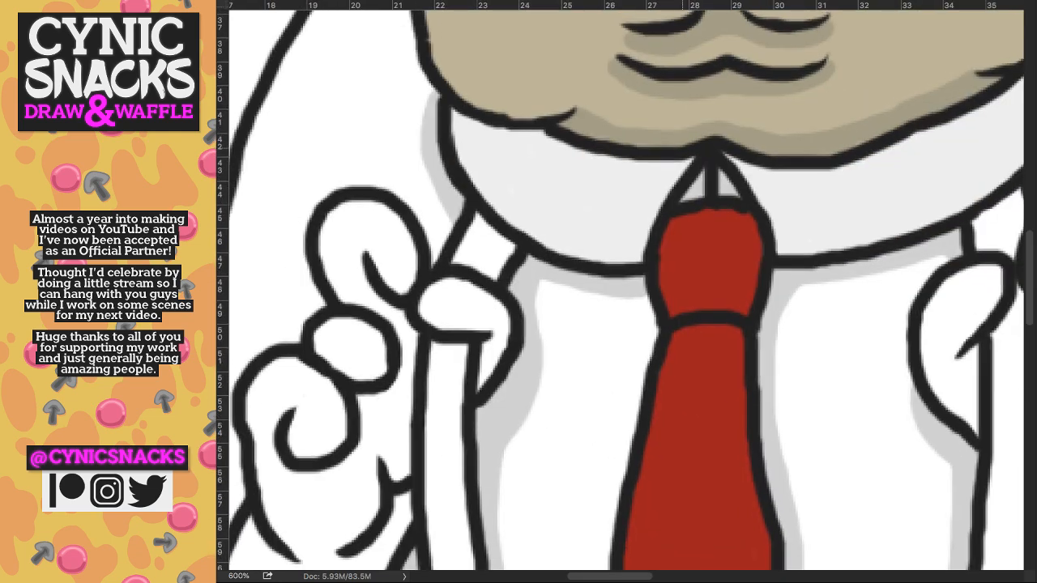
{"action": "scroll", "coordinate": [627, 289], "scroll_direction": "up", "scroll_amount": 2}
{"action": "scroll", "coordinate": [626, 289], "scroll_direction": "down", "scroll_amount": 1}
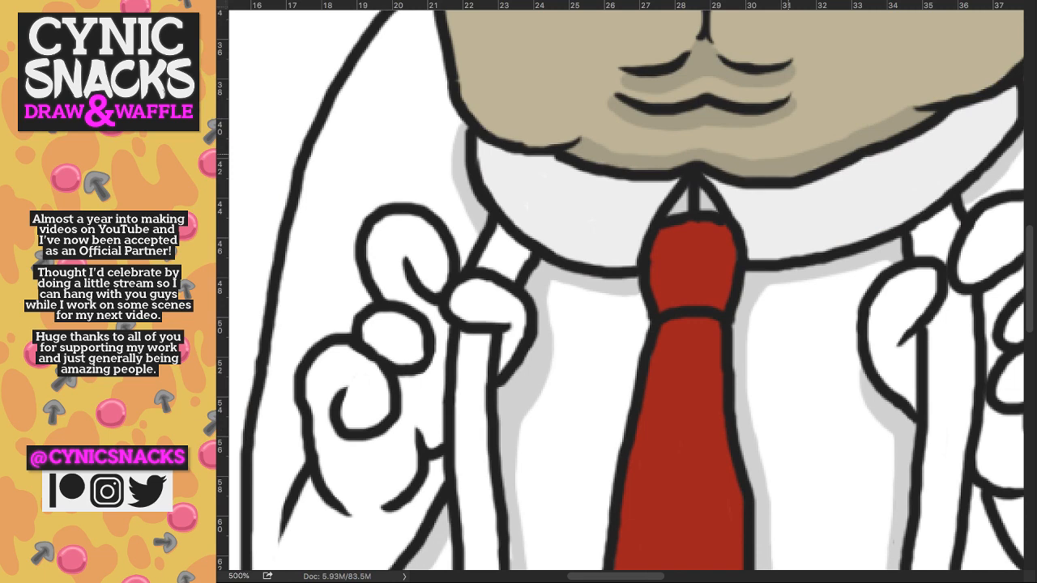
{"action": "scroll", "coordinate": [626, 289], "scroll_direction": "down", "scroll_amount": 1}
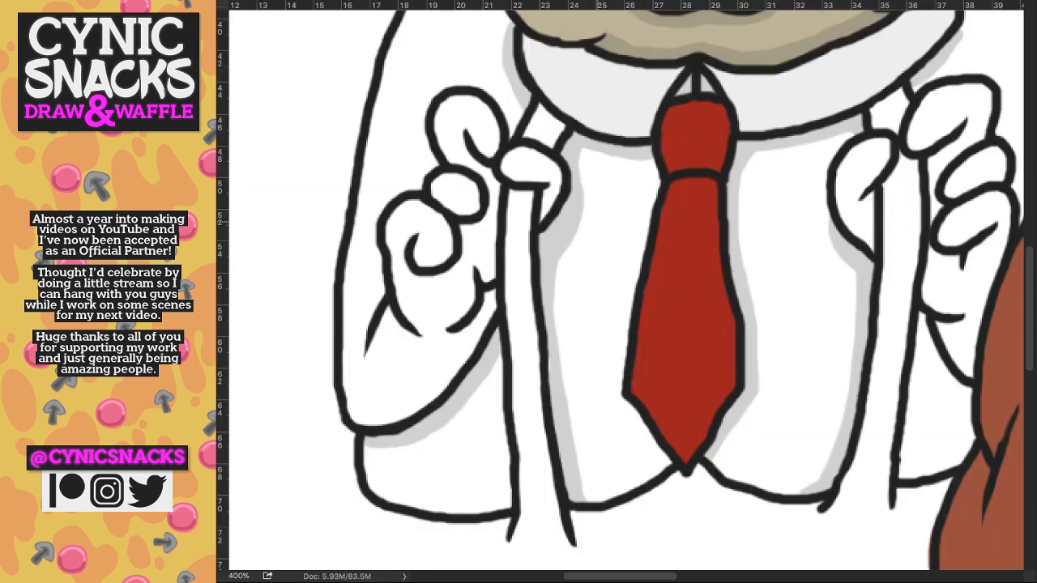
{"action": "left_click", "coordinate": [674, 141]}
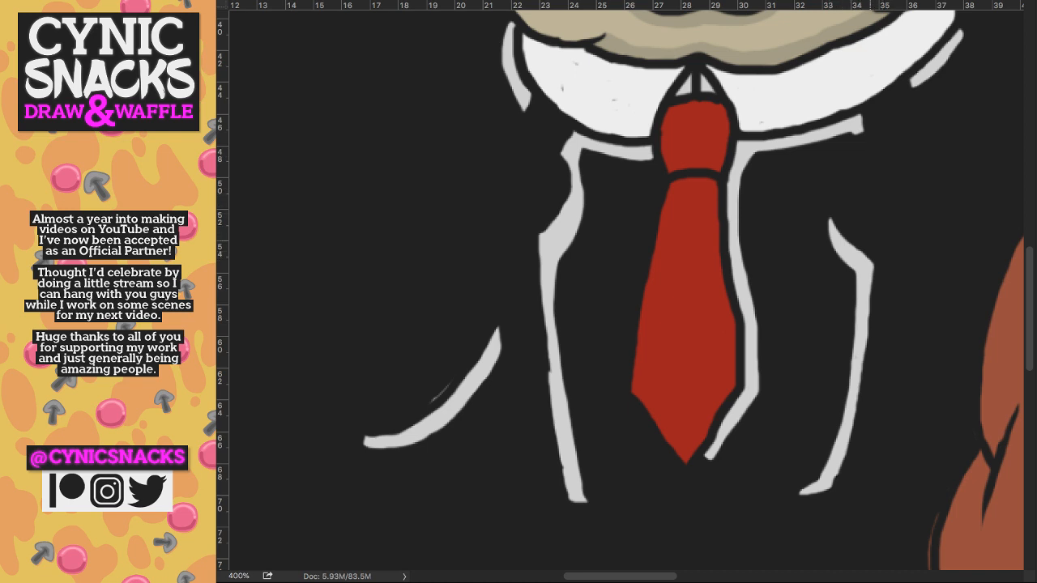
{"action": "key", "text": "alt+BackSpace"}
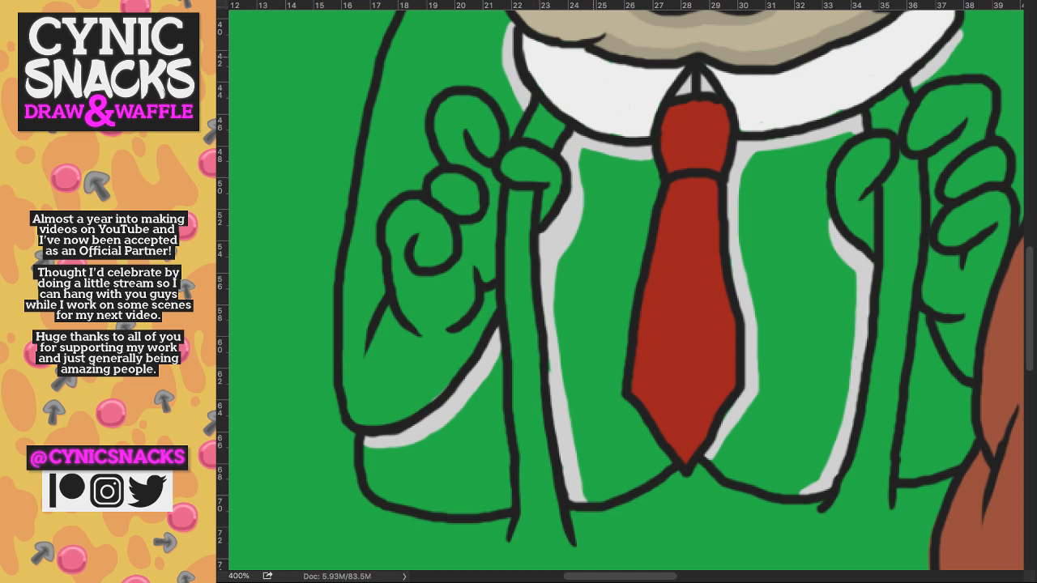
- Paint the shirt front off-white between the cigar-side suspender and the tie, down to the lower hem
{"action": "mouse_move", "coordinate": [559, 243]}
{"action": "left_mouse_down"}
{"action": "mouse_move", "coordinate": [624, 320]}
{"action": "mouse_move", "coordinate": [620, 397]}
{"action": "left_mouse_up"}
{"action": "mouse_move", "coordinate": [626, 348]}
{"action": "left_mouse_down"}
{"action": "mouse_move", "coordinate": [649, 401]}
{"action": "mouse_move", "coordinate": [669, 312]}
{"action": "left_mouse_up"}
{"action": "left_click_drag", "start_coordinate": [669, 373], "coordinate": [697, 243]}
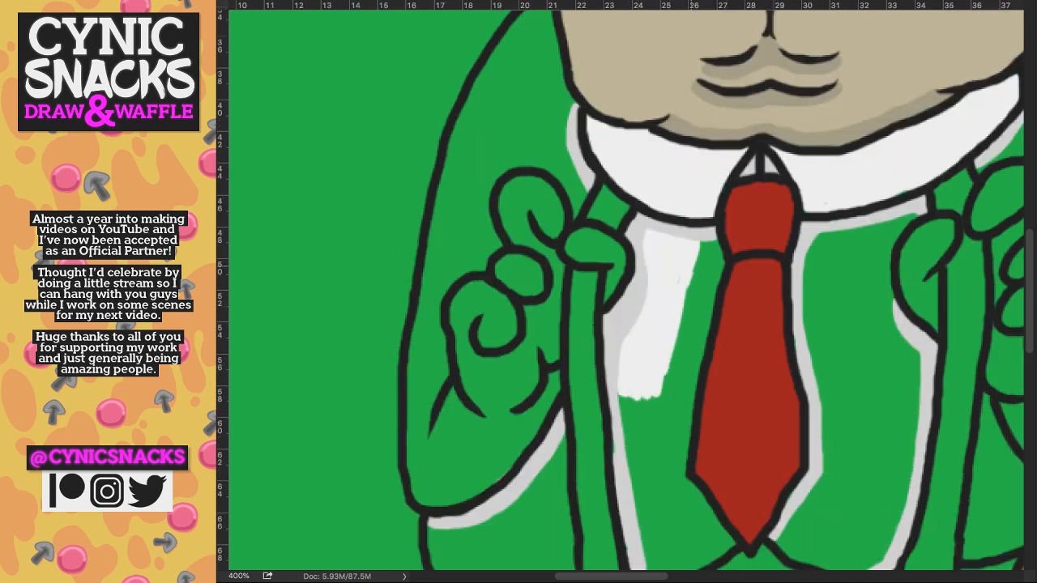
{"action": "mouse_move", "coordinate": [682, 328]}
{"action": "left_mouse_down"}
{"action": "mouse_move", "coordinate": [707, 244]}
{"action": "mouse_move", "coordinate": [721, 243]}
{"action": "left_mouse_up"}
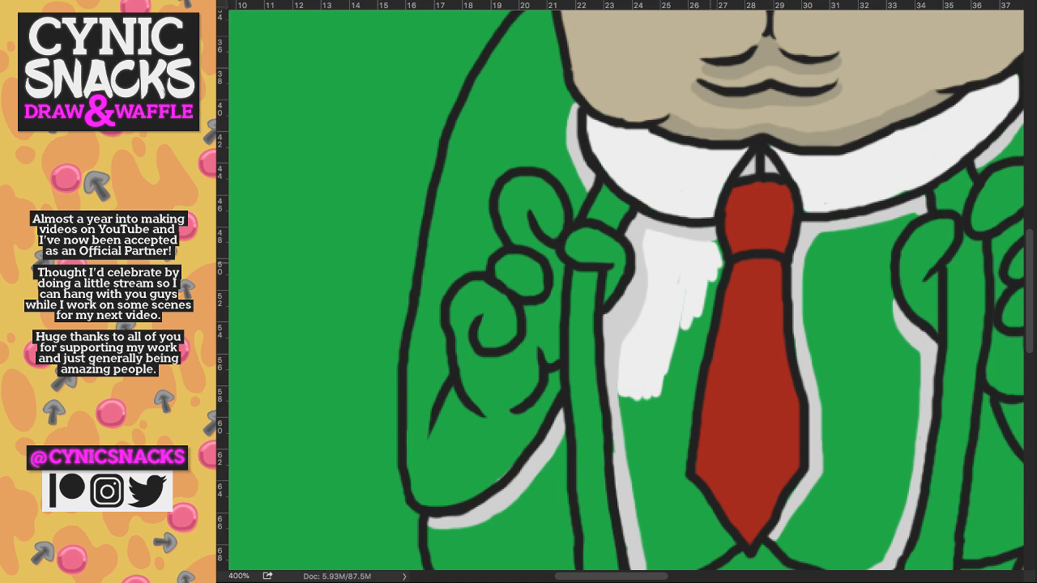
{"action": "mouse_move", "coordinate": [713, 244]}
{"action": "left_mouse_down"}
{"action": "mouse_move", "coordinate": [681, 381]}
{"action": "mouse_move", "coordinate": [689, 441]}
{"action": "left_mouse_up"}
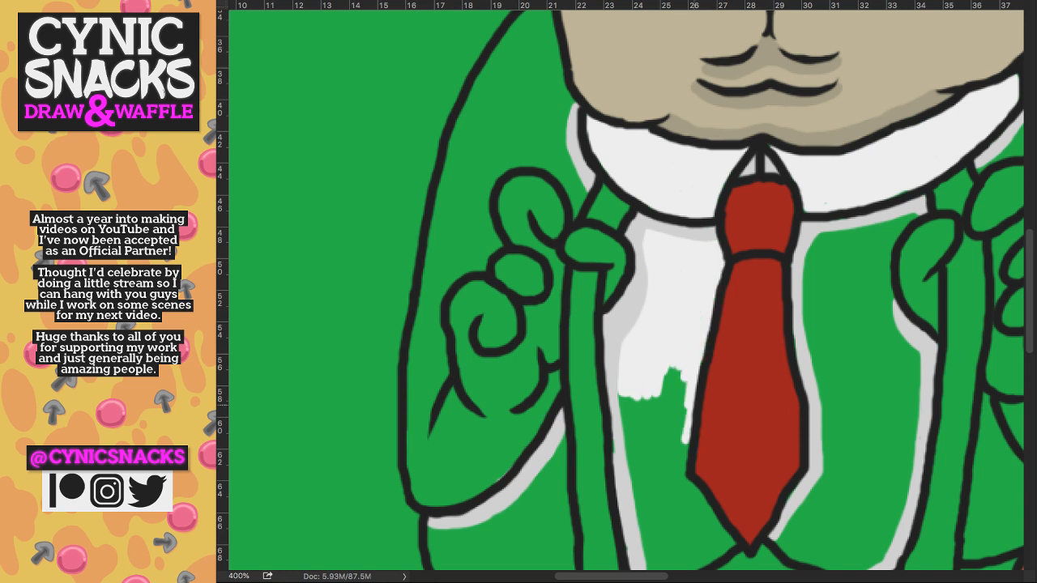
{"action": "mouse_move", "coordinate": [685, 373]}
{"action": "left_mouse_down"}
{"action": "mouse_move", "coordinate": [673, 466]}
{"action": "mouse_move", "coordinate": [653, 474]}
{"action": "left_mouse_up"}
{"action": "mouse_move", "coordinate": [655, 396]}
{"action": "left_mouse_down"}
{"action": "mouse_move", "coordinate": [638, 485]}
{"action": "mouse_move", "coordinate": [621, 477]}
{"action": "left_mouse_up"}
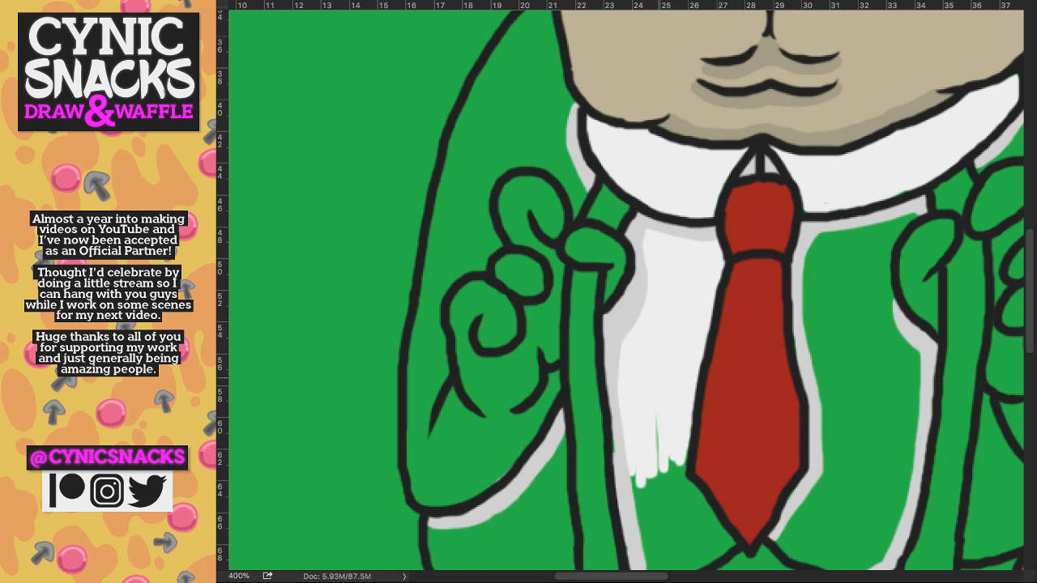
{"action": "scroll", "coordinate": [647, 357], "scroll_direction": "down", "scroll_amount": 3}
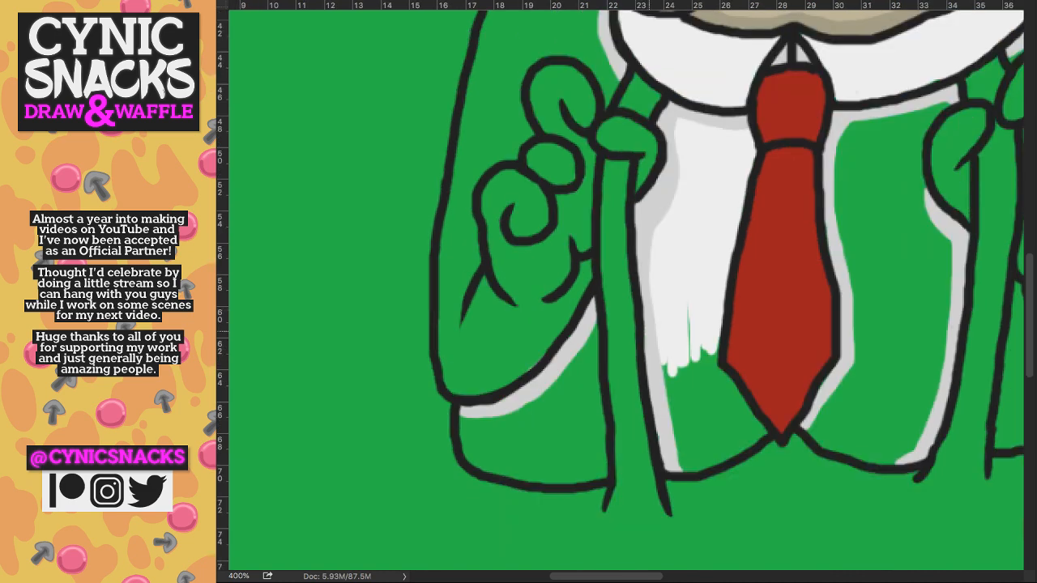
{"action": "left_click_drag", "start_coordinate": [669, 363], "coordinate": [666, 383]}
{"action": "mouse_move", "coordinate": [688, 348]}
{"action": "left_mouse_down"}
{"action": "mouse_move", "coordinate": [766, 433]}
{"action": "mouse_move", "coordinate": [702, 466]}
{"action": "mouse_move", "coordinate": [685, 449]}
{"action": "left_mouse_up"}
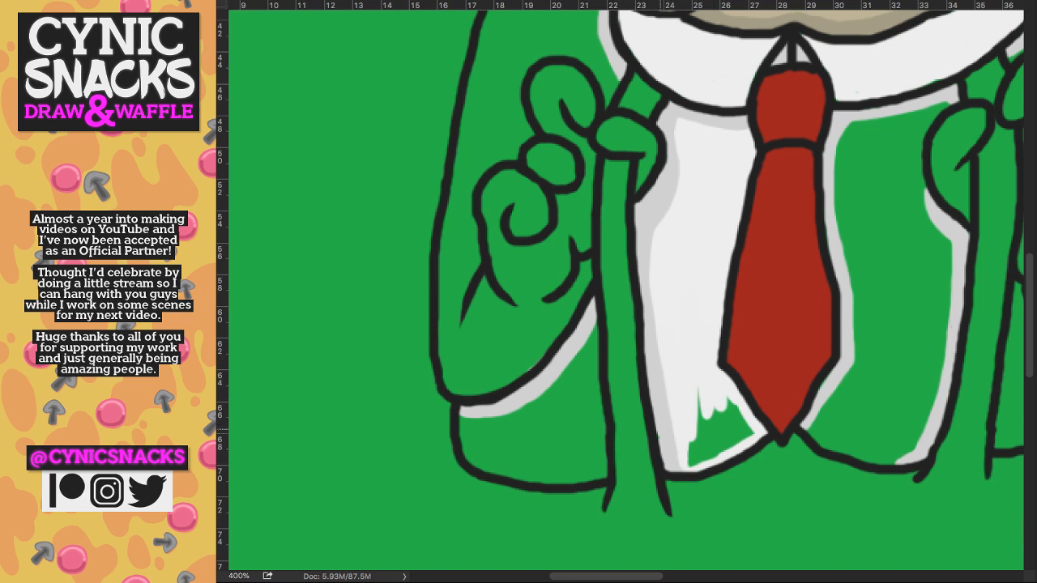
{"action": "mouse_move", "coordinate": [695, 454]}
{"action": "left_mouse_down"}
{"action": "mouse_move", "coordinate": [734, 415]}
{"action": "mouse_move", "coordinate": [747, 421]}
{"action": "mouse_move", "coordinate": [741, 442]}
{"action": "left_mouse_up"}
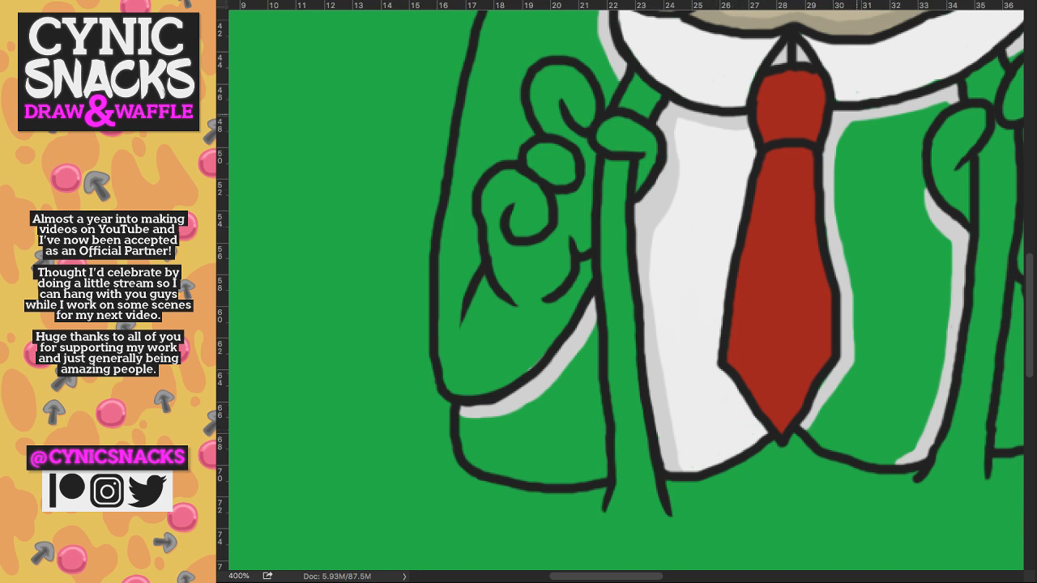
- Paint the shirt front off-white between the tie and the suspender away from the cigar
{"action": "mouse_move", "coordinate": [858, 121]}
{"action": "left_mouse_down"}
{"action": "mouse_move", "coordinate": [836, 170]}
{"action": "mouse_move", "coordinate": [863, 122]}
{"action": "mouse_move", "coordinate": [839, 195]}
{"action": "mouse_move", "coordinate": [891, 117]}
{"action": "mouse_move", "coordinate": [906, 122]}
{"action": "left_mouse_up"}
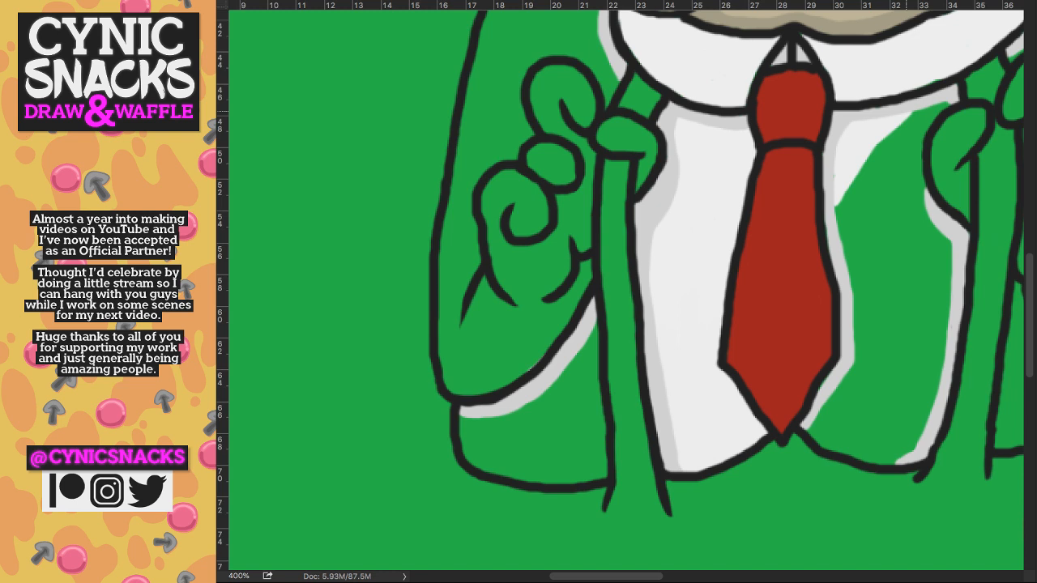
{"action": "mouse_move", "coordinate": [906, 122]}
{"action": "left_mouse_down"}
{"action": "mouse_move", "coordinate": [924, 235]}
{"action": "mouse_move", "coordinate": [907, 162]}
{"action": "mouse_move", "coordinate": [855, 186]}
{"action": "mouse_move", "coordinate": [879, 146]}
{"action": "left_mouse_up"}
{"action": "mouse_move", "coordinate": [858, 185]}
{"action": "left_mouse_down"}
{"action": "mouse_move", "coordinate": [839, 227]}
{"action": "mouse_move", "coordinate": [851, 292]}
{"action": "mouse_move", "coordinate": [858, 194]}
{"action": "left_mouse_up"}
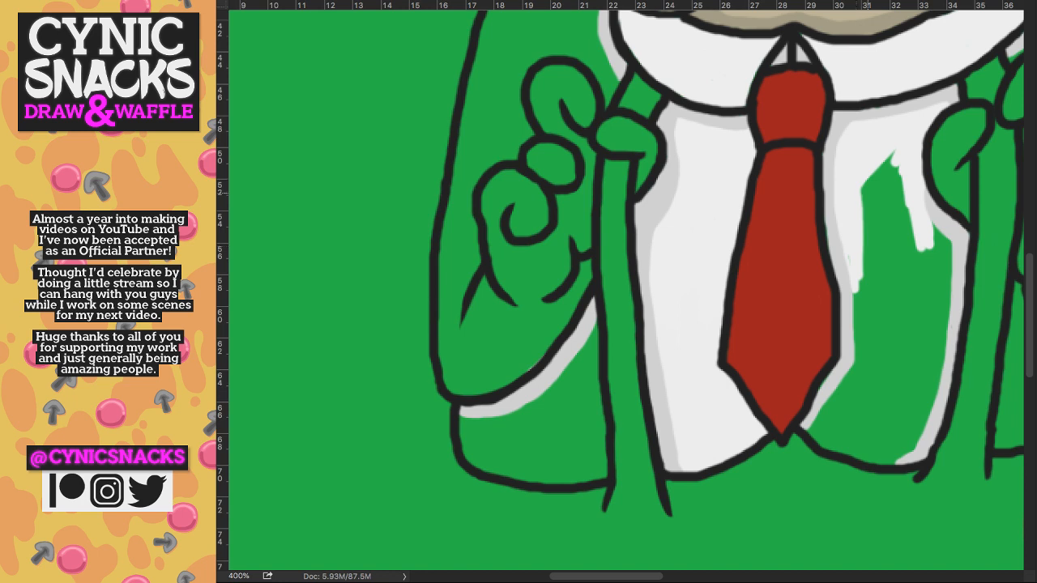
{"action": "mouse_move", "coordinate": [899, 154]}
{"action": "left_mouse_down"}
{"action": "mouse_move", "coordinate": [883, 243]}
{"action": "mouse_move", "coordinate": [920, 296]}
{"action": "mouse_move", "coordinate": [936, 235]}
{"action": "left_mouse_up"}
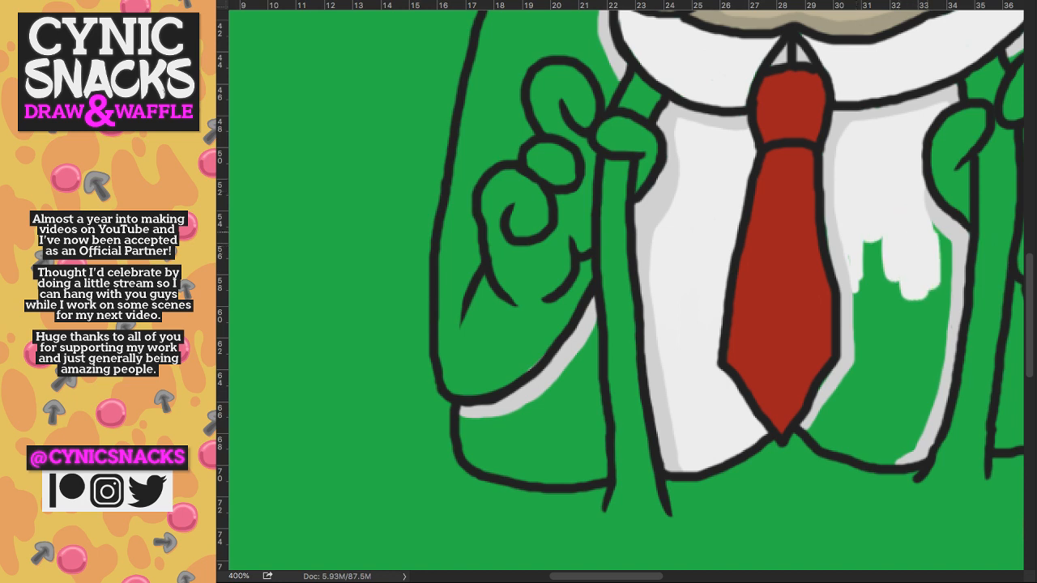
{"action": "mouse_move", "coordinate": [939, 292]}
{"action": "left_mouse_down"}
{"action": "mouse_move", "coordinate": [883, 332]}
{"action": "mouse_move", "coordinate": [863, 300]}
{"action": "mouse_move", "coordinate": [854, 381]}
{"action": "mouse_move", "coordinate": [826, 413]}
{"action": "mouse_move", "coordinate": [924, 442]}
{"action": "mouse_move", "coordinate": [924, 361]}
{"action": "mouse_move", "coordinate": [891, 397]}
{"action": "mouse_move", "coordinate": [875, 341]}
{"action": "mouse_move", "coordinate": [835, 413]}
{"action": "mouse_move", "coordinate": [899, 442]}
{"action": "left_mouse_up"}
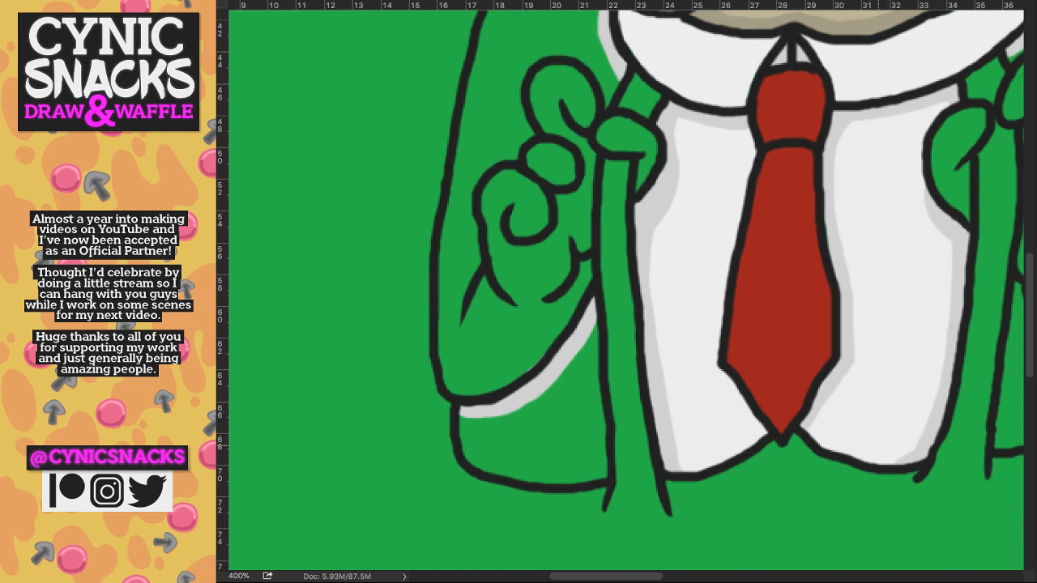
- Paint the shoulder and sleeve away from the cigar off-white, from the collar to behind the gripping hand
{"action": "scroll", "coordinate": [629, 291], "scroll_direction": "right", "scroll_amount": 5}
{"action": "scroll", "coordinate": [630, 292], "scroll_direction": "up", "scroll_amount": 3}
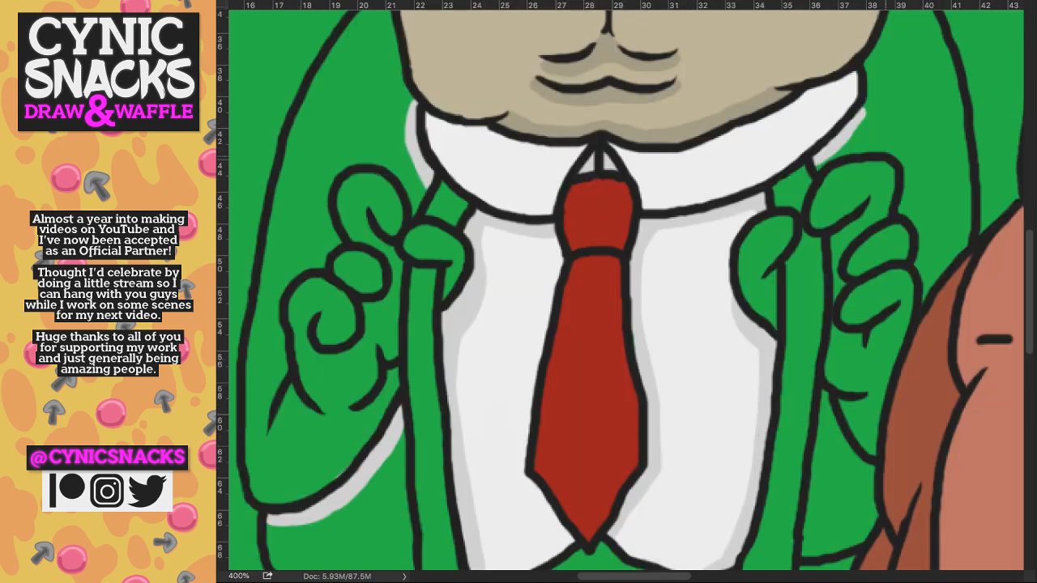
{"action": "scroll", "coordinate": [626, 290], "scroll_direction": "up", "scroll_amount": 2}
{"action": "scroll", "coordinate": [626, 290], "scroll_direction": "right", "scroll_amount": 1}
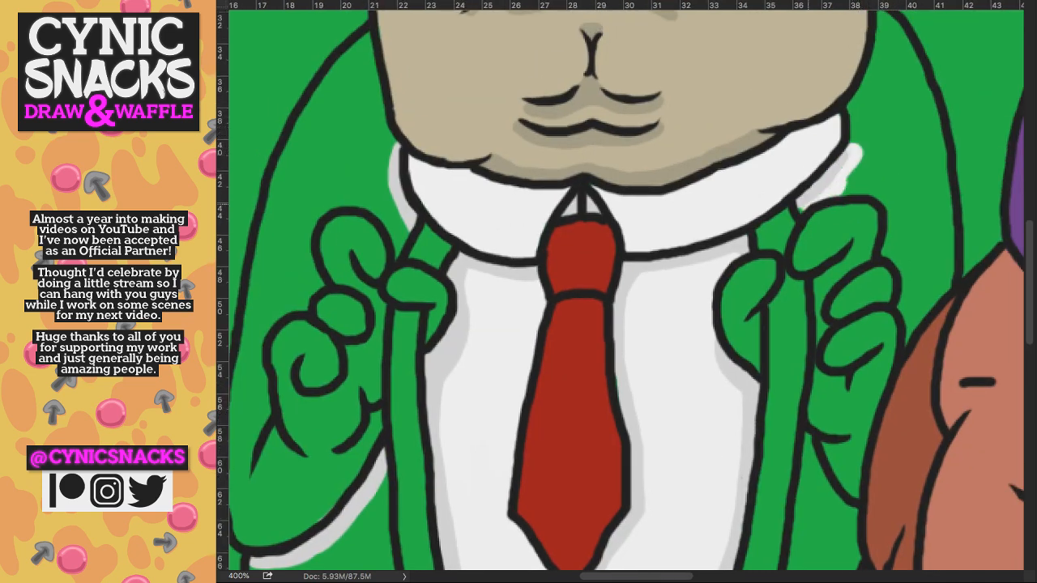
{"action": "mouse_move", "coordinate": [859, 182]}
{"action": "left_mouse_down"}
{"action": "mouse_move", "coordinate": [860, 91]}
{"action": "mouse_move", "coordinate": [844, 226]}
{"action": "left_mouse_up"}
{"action": "mouse_move", "coordinate": [849, 215]}
{"action": "left_mouse_down"}
{"action": "mouse_move", "coordinate": [869, 139]}
{"action": "mouse_move", "coordinate": [892, 186]}
{"action": "mouse_move", "coordinate": [834, 314]}
{"action": "mouse_move", "coordinate": [881, 333]}
{"action": "mouse_move", "coordinate": [876, 363]}
{"action": "mouse_move", "coordinate": [899, 426]}
{"action": "mouse_move", "coordinate": [891, 450]}
{"action": "mouse_move", "coordinate": [929, 391]}
{"action": "left_mouse_up"}
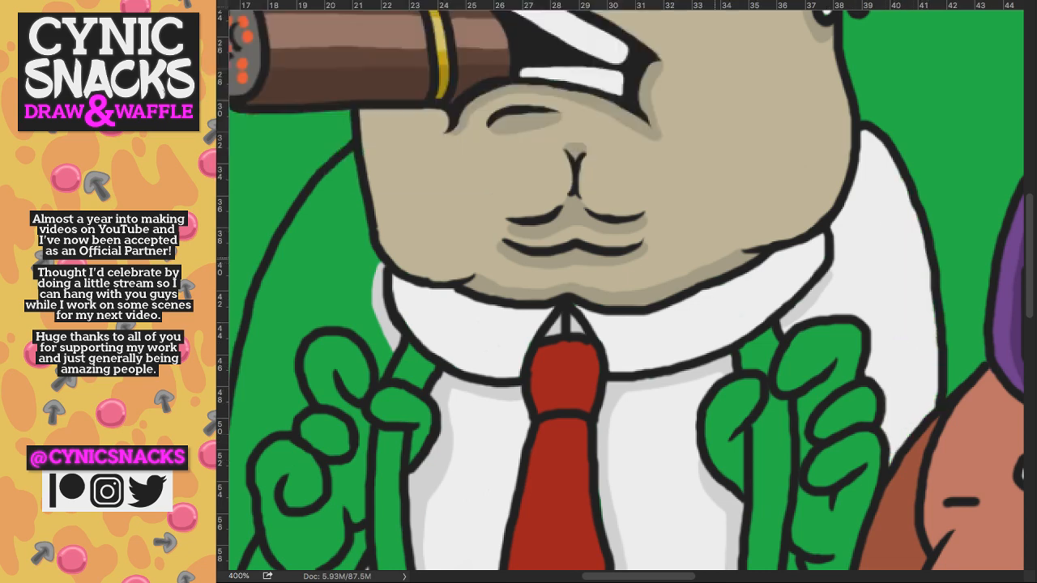
{"action": "left_click_drag", "start_coordinate": [854, 269], "coordinate": [901, 45]}
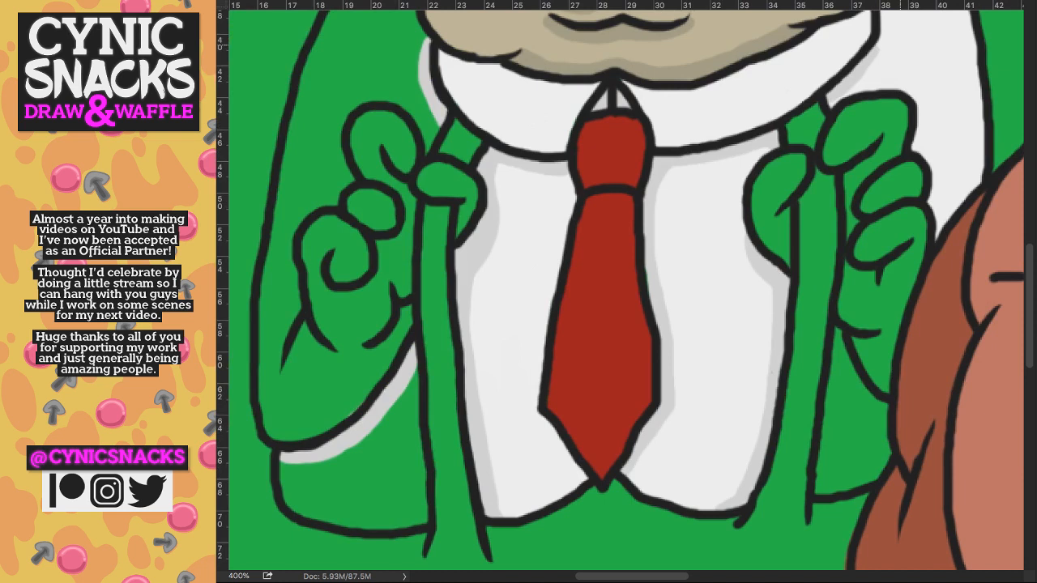
- Paint the thumb, fingers and palm of the hand away from the cigar with the darker grey-brown skin tone
{"action": "left_click_drag", "start_coordinate": [787, 169], "coordinate": [783, 253]}
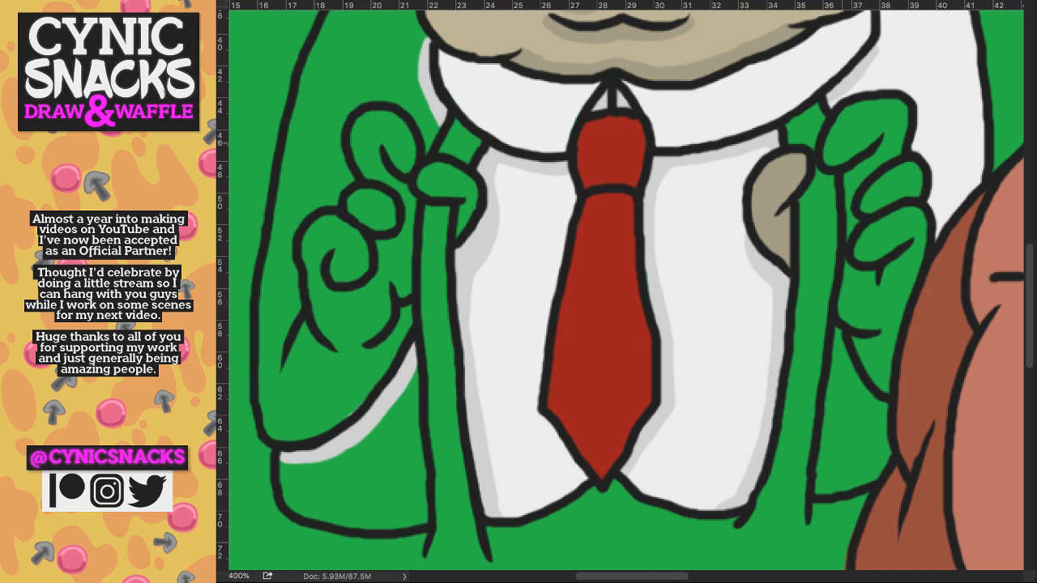
{"action": "mouse_move", "coordinate": [847, 125]}
{"action": "left_mouse_down"}
{"action": "mouse_move", "coordinate": [838, 152]}
{"action": "mouse_move", "coordinate": [869, 129]}
{"action": "mouse_move", "coordinate": [857, 116]}
{"action": "mouse_move", "coordinate": [886, 117]}
{"action": "mouse_move", "coordinate": [897, 139]}
{"action": "left_mouse_up"}
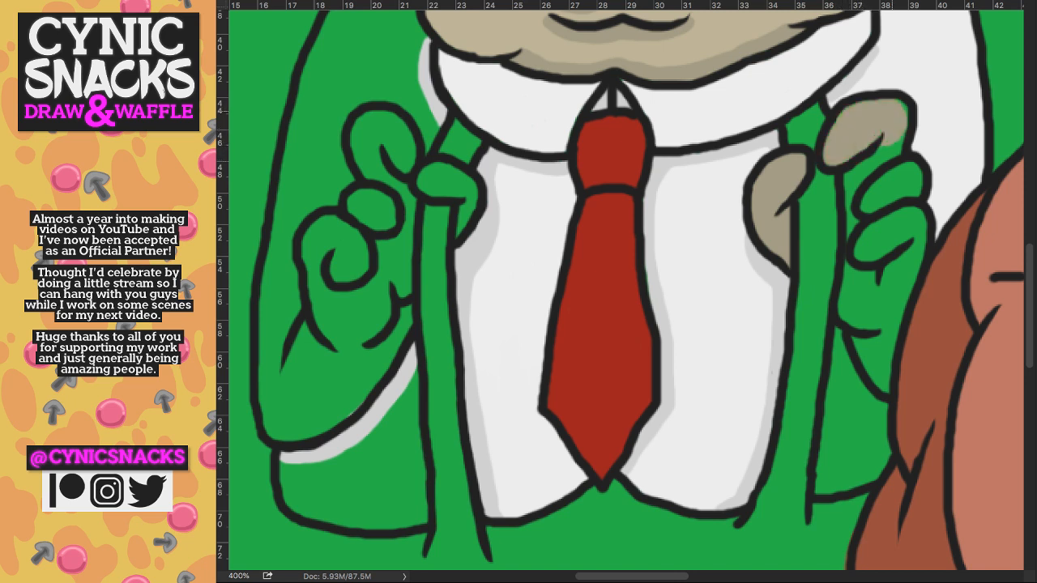
{"action": "key", "text": "super+z"}
{"action": "left_click_drag", "start_coordinate": [892, 146], "coordinate": [878, 172]}
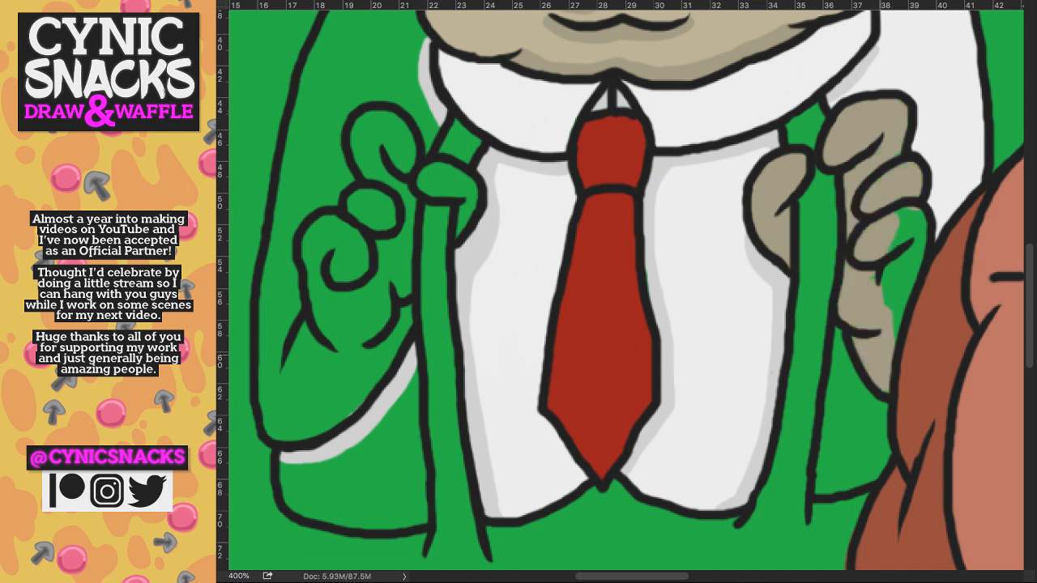
{"action": "mouse_move", "coordinate": [886, 294]}
{"action": "left_mouse_down"}
{"action": "mouse_move", "coordinate": [895, 237]}
{"action": "mouse_move", "coordinate": [914, 225]}
{"action": "mouse_move", "coordinate": [894, 332]}
{"action": "left_mouse_up"}
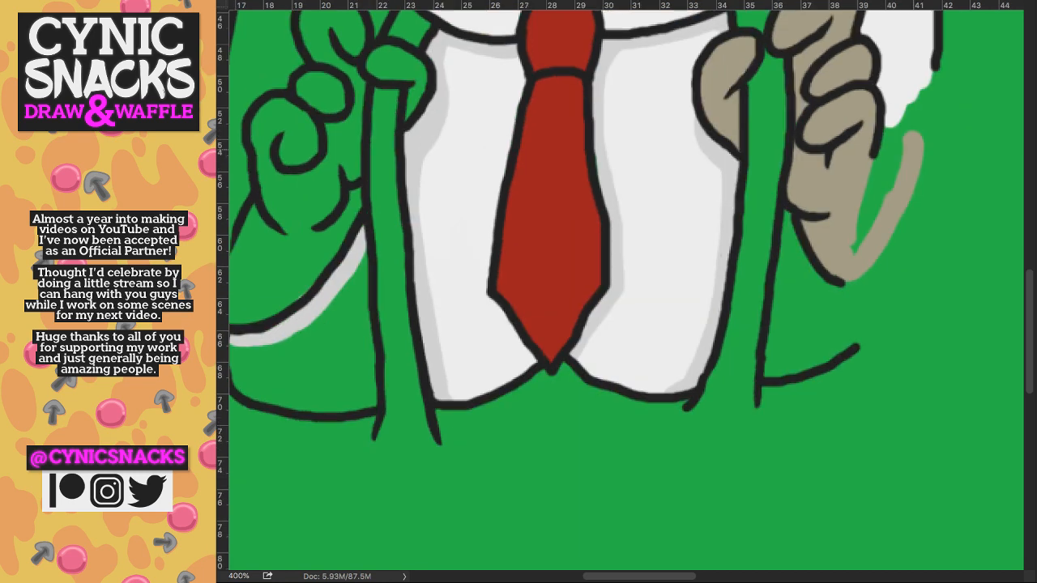
{"action": "mouse_move", "coordinate": [914, 136]}
{"action": "left_mouse_down"}
{"action": "mouse_move", "coordinate": [859, 245]}
{"action": "mouse_move", "coordinate": [898, 168]}
{"action": "left_mouse_up"}
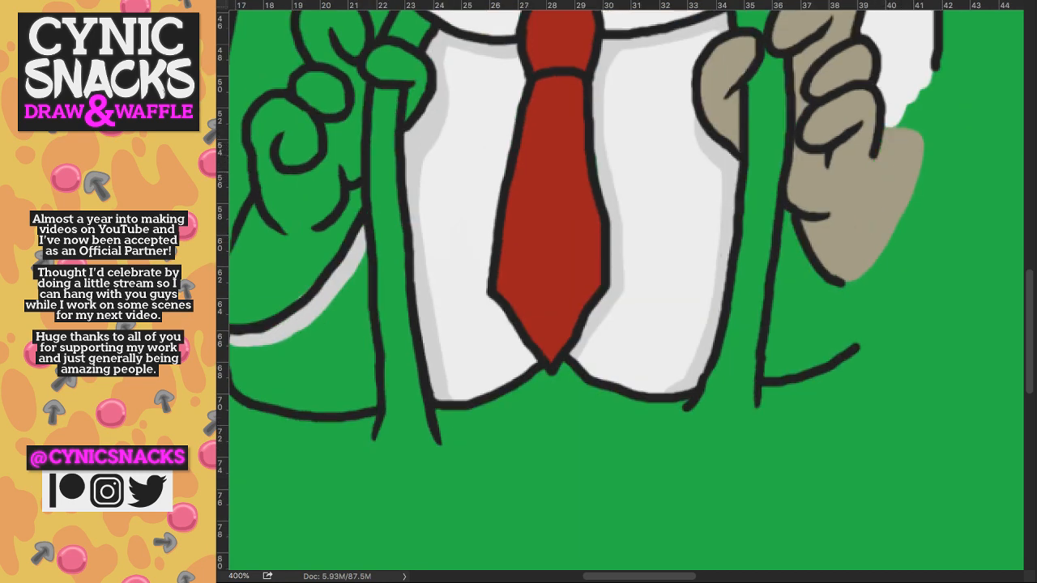
- Outline the palm crease, the top of the wrist and the rolled sleeve cuff on the arm away from the cigar
{"action": "key", "text": "super+comma"}
{"action": "key", "text": "super+comma"}
{"action": "key", "text": "super+comma"}
{"action": "key", "text": "super+comma"}
{"action": "left_click_drag", "start_coordinate": [869, 155], "coordinate": [910, 282]}
{"action": "left_click_drag", "start_coordinate": [901, 180], "coordinate": [950, 209]}
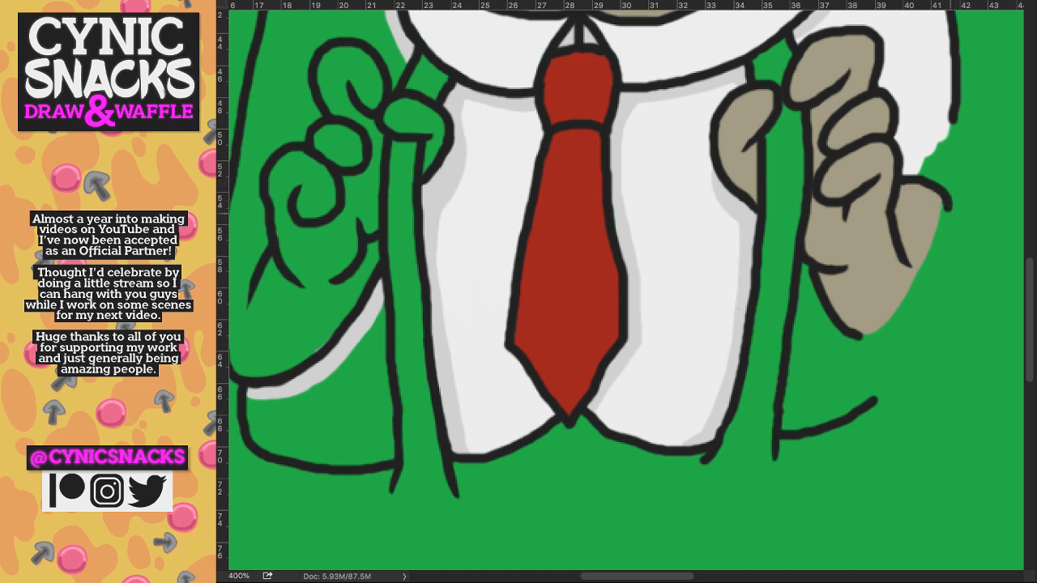
{"action": "left_click_drag", "start_coordinate": [950, 214], "coordinate": [941, 171]}
{"action": "left_click_drag", "start_coordinate": [936, 118], "coordinate": [946, 185]}
{"action": "left_click_drag", "start_coordinate": [945, 78], "coordinate": [942, 117]}
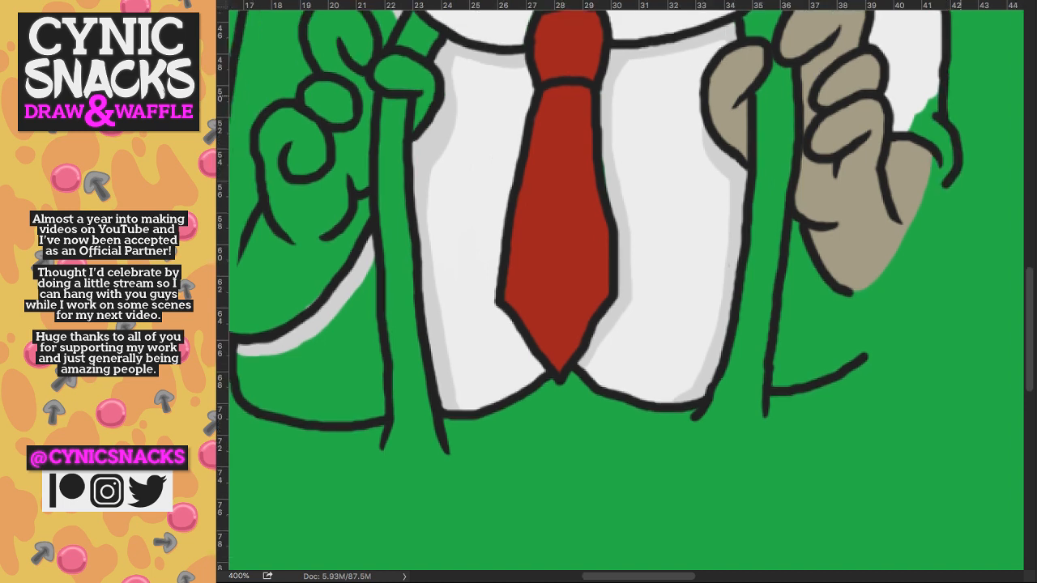
- Complete the black outlines of the outer forearm and the shirt's side below it on the side away from the cigar
{"action": "mouse_move", "coordinate": [945, 175]}
{"action": "left_mouse_down"}
{"action": "mouse_move", "coordinate": [881, 292]}
{"action": "mouse_move", "coordinate": [843, 296]}
{"action": "mouse_move", "coordinate": [851, 199]}
{"action": "left_mouse_up"}
{"action": "left_click_drag", "start_coordinate": [869, 248], "coordinate": [912, 159]}
{"action": "left_click_drag", "start_coordinate": [616, 243], "coordinate": [711, 274]}
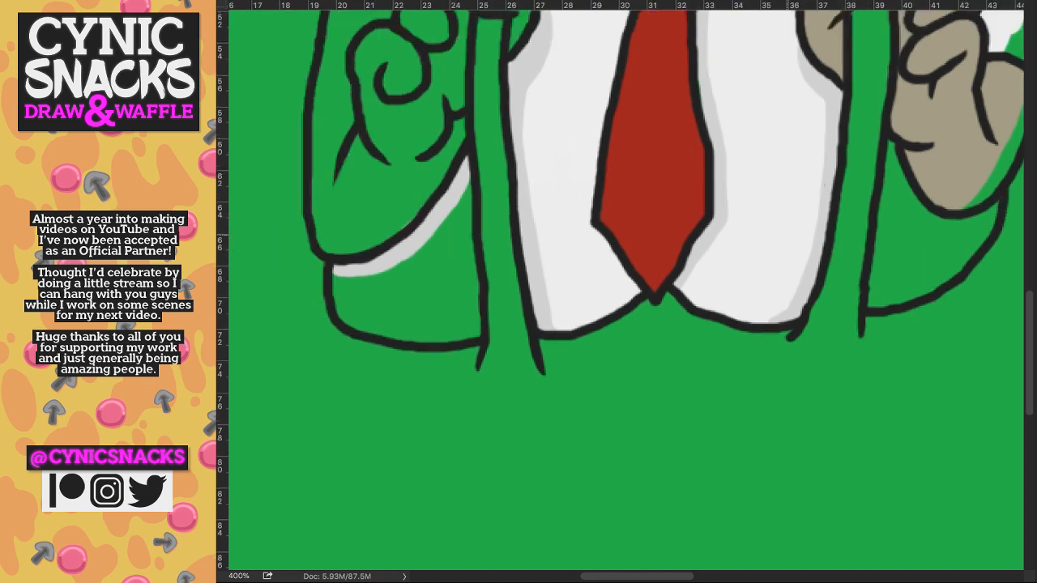
{"action": "left_click_drag", "start_coordinate": [484, 212], "coordinate": [363, 455]}
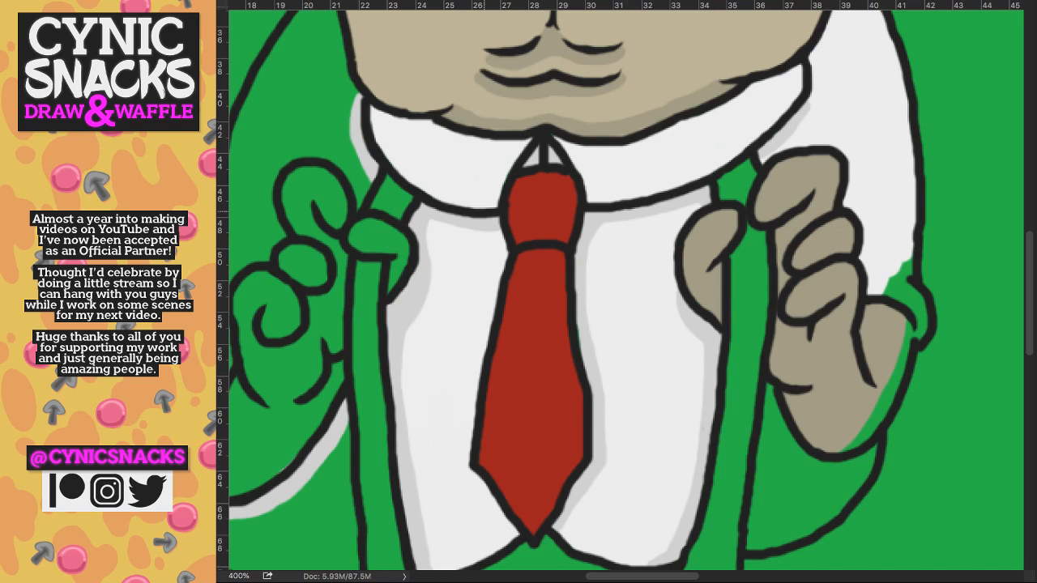
- Redraw the cigar-side sleeve outline at the wrist as a flared cuff overlapping the forearm
{"action": "scroll", "coordinate": [624, 292], "scroll_direction": "left", "scroll_amount": 5}
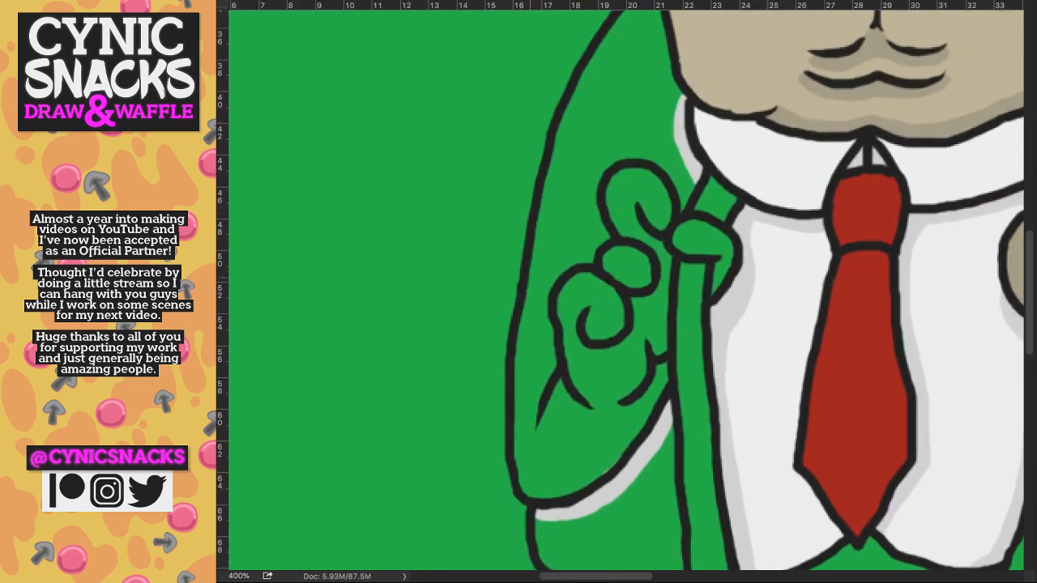
{"action": "left_click_drag", "start_coordinate": [508, 302], "coordinate": [538, 253]}
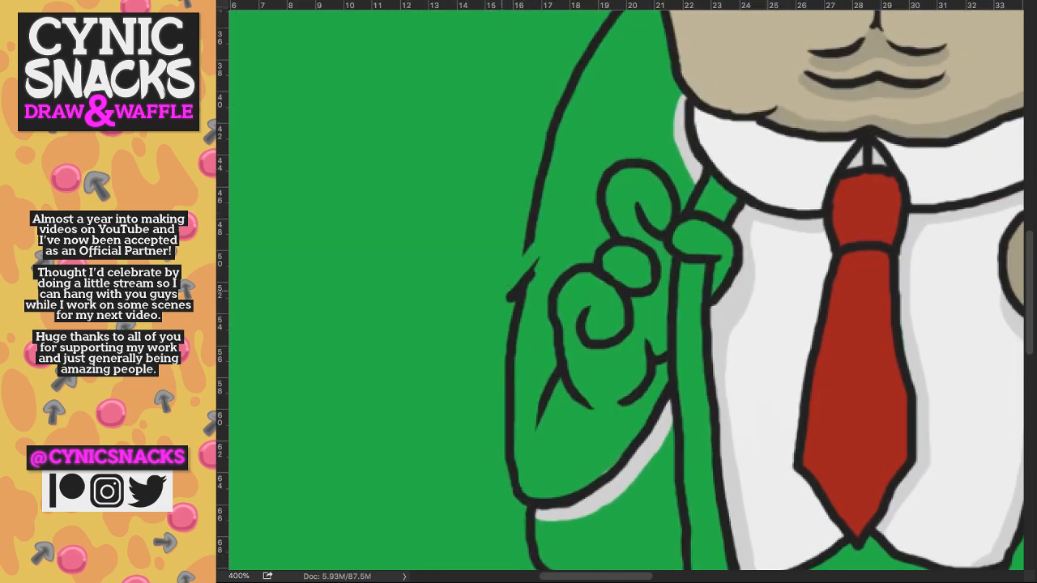
{"action": "mouse_move", "coordinate": [508, 293]}
{"action": "left_mouse_down"}
{"action": "mouse_move", "coordinate": [535, 262]}
{"action": "mouse_move", "coordinate": [516, 314]}
{"action": "left_mouse_up"}
{"action": "mouse_move", "coordinate": [525, 254]}
{"action": "left_mouse_down"}
{"action": "mouse_move", "coordinate": [538, 243]}
{"action": "mouse_move", "coordinate": [512, 322]}
{"action": "left_mouse_up"}
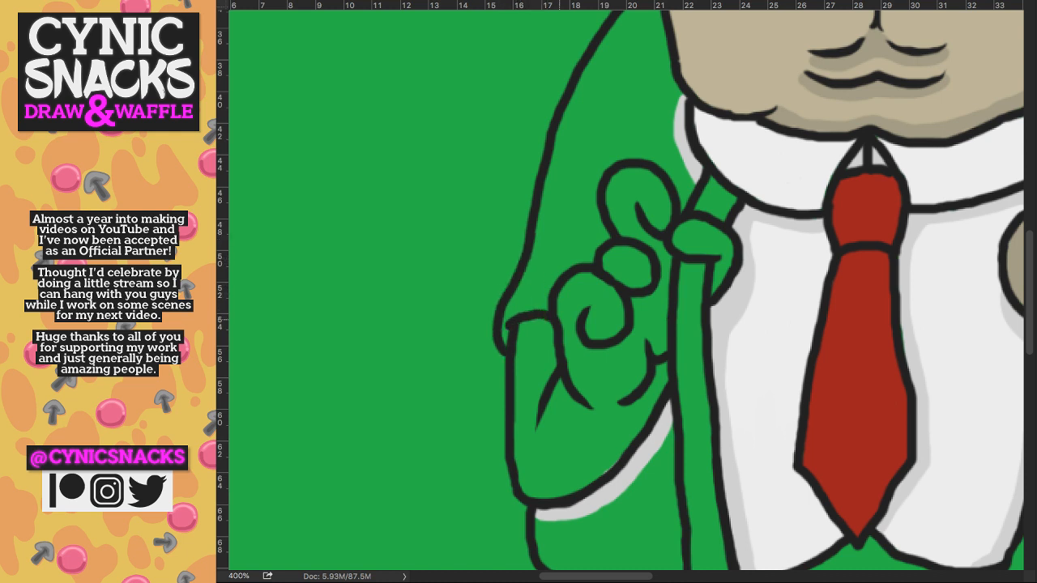
{"action": "scroll", "coordinate": [627, 292], "scroll_direction": "right", "scroll_amount": 4}
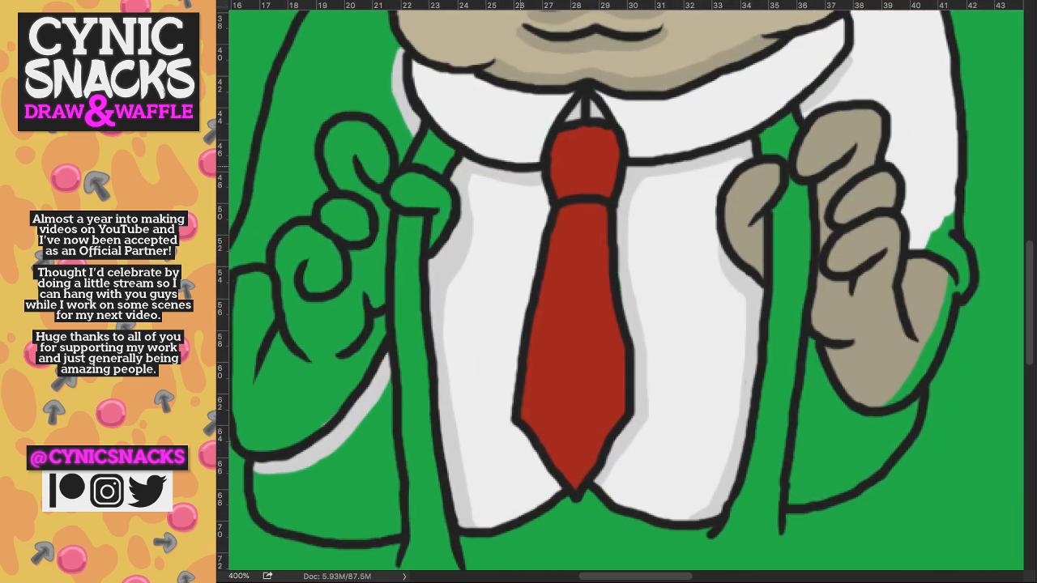
{"action": "scroll", "coordinate": [627, 292], "scroll_direction": "left", "scroll_amount": 4}
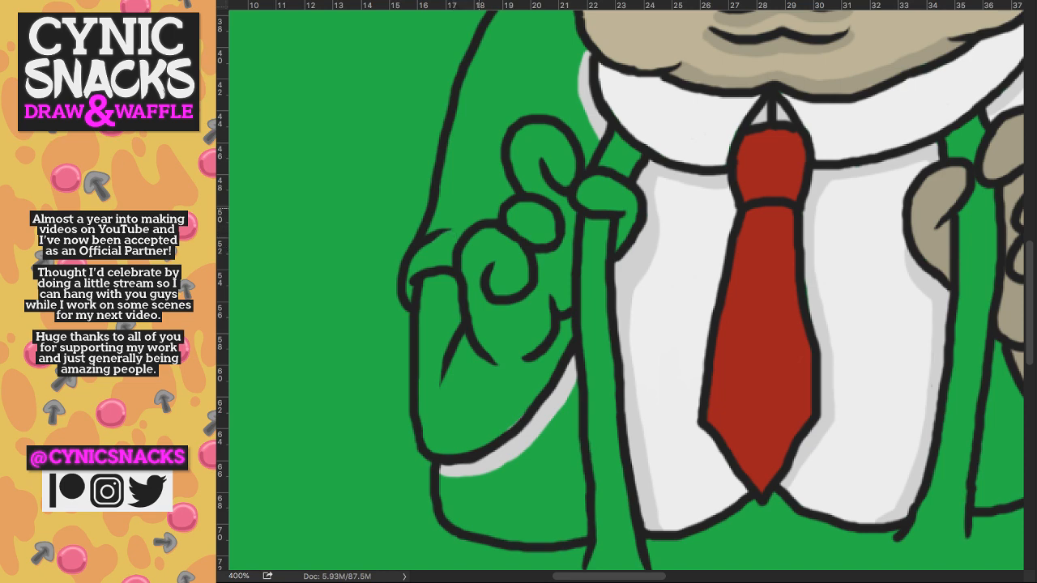
- Paint the cigar-side shoulder and sleeve off-white, from the collar down to the cuff
{"action": "key", "text": "ctrl+minus"}
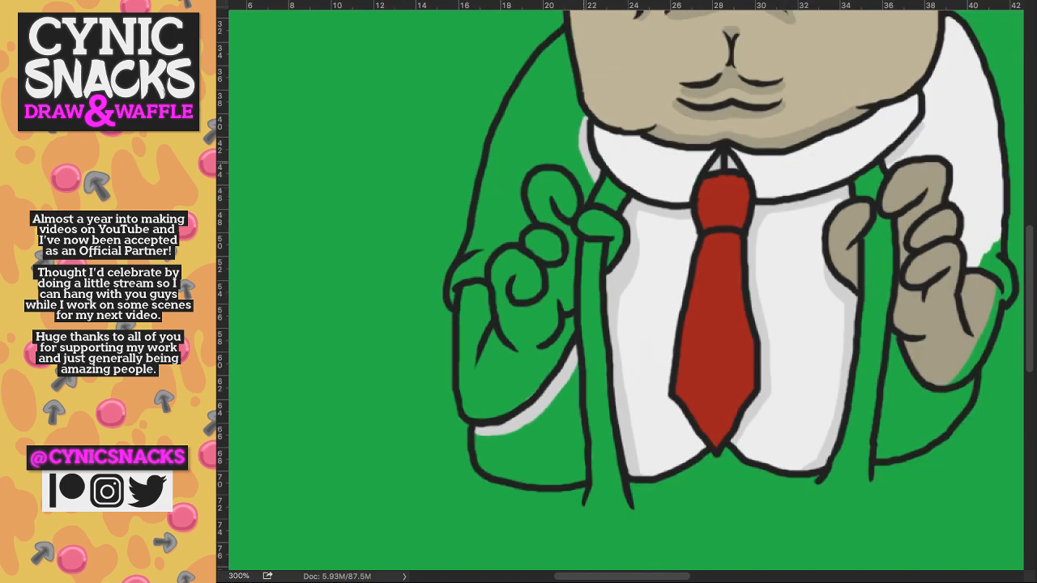
{"action": "mouse_move", "coordinate": [523, 126]}
{"action": "left_mouse_down"}
{"action": "mouse_move", "coordinate": [506, 163]}
{"action": "mouse_move", "coordinate": [514, 116]}
{"action": "mouse_move", "coordinate": [507, 182]}
{"action": "mouse_move", "coordinate": [525, 130]}
{"action": "left_mouse_up"}
{"action": "key", "text": "ctrl+z"}
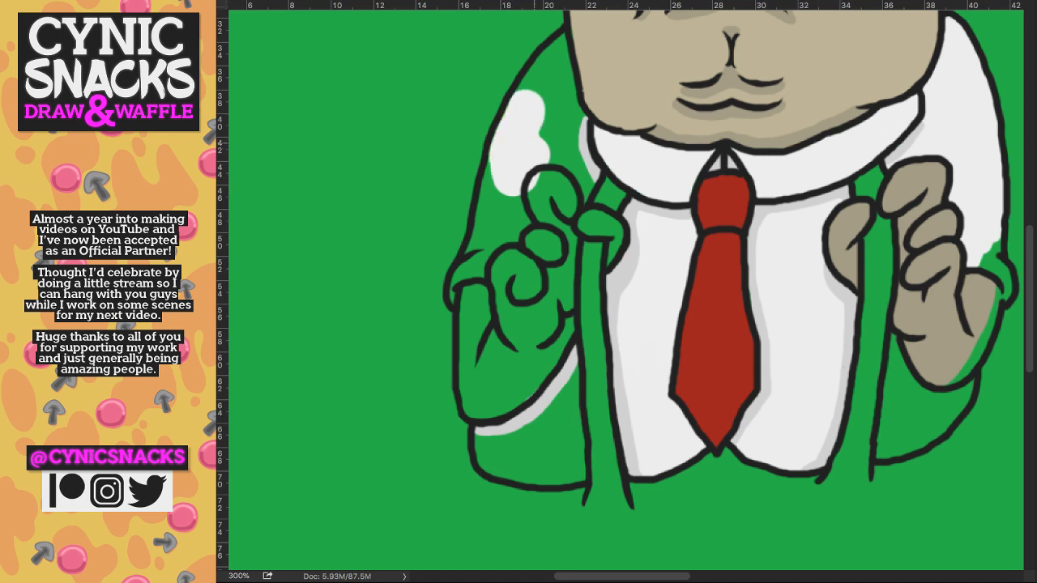
{"action": "mouse_move", "coordinate": [567, 41]}
{"action": "left_mouse_down"}
{"action": "mouse_move", "coordinate": [551, 142]}
{"action": "mouse_move", "coordinate": [570, 150]}
{"action": "mouse_move", "coordinate": [549, 97]}
{"action": "mouse_move", "coordinate": [571, 194]}
{"action": "mouse_move", "coordinate": [593, 185]}
{"action": "left_mouse_up"}
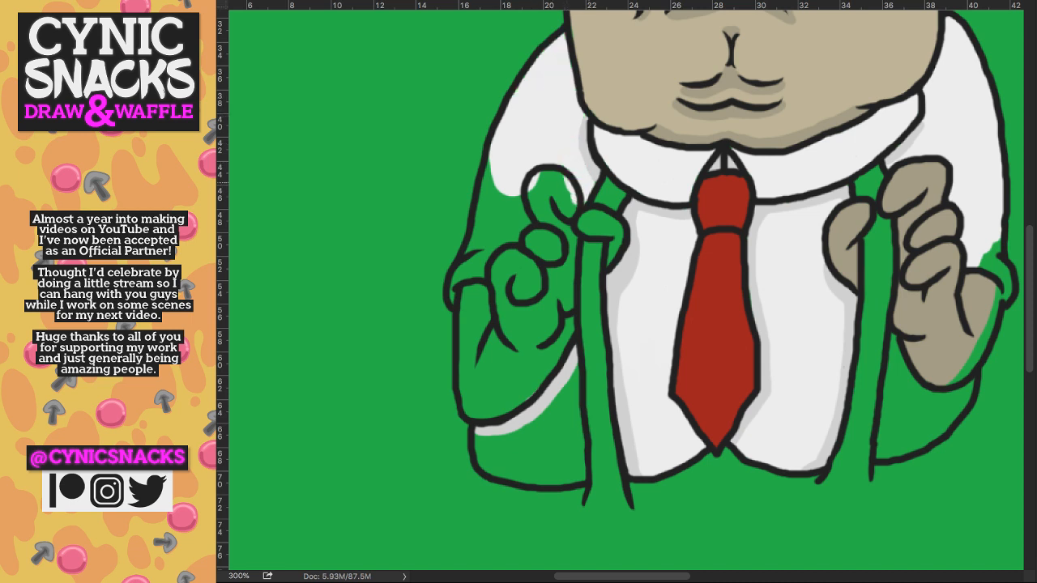
{"action": "mouse_move", "coordinate": [509, 174]}
{"action": "left_mouse_down"}
{"action": "mouse_move", "coordinate": [491, 218]}
{"action": "mouse_move", "coordinate": [484, 158]}
{"action": "mouse_move", "coordinate": [472, 264]}
{"action": "left_mouse_up"}
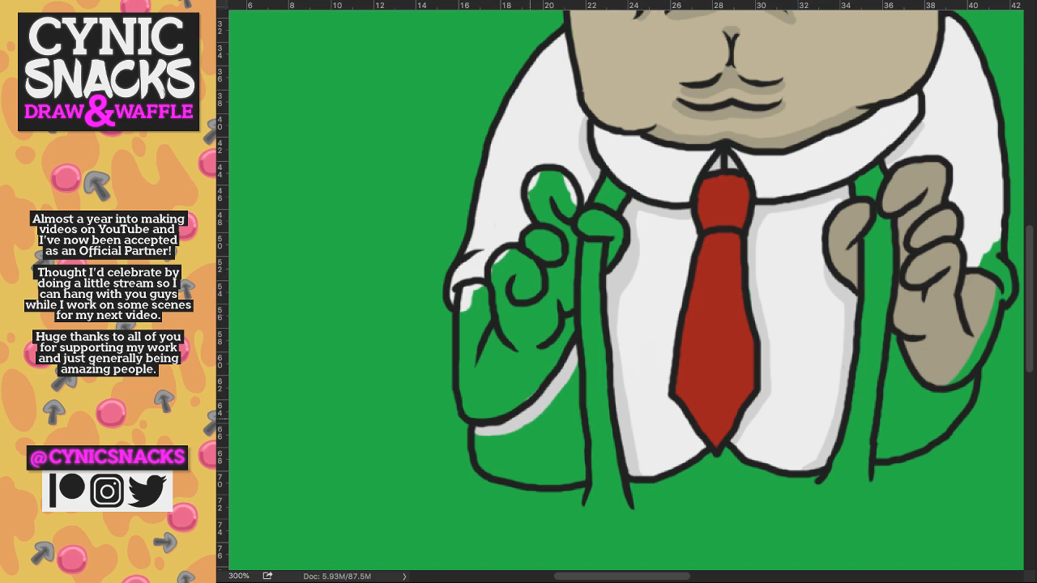
- Paint the side of the shirt below the cigar-side forearm off-white, up to the suspender
{"action": "mouse_move", "coordinate": [531, 427]}
{"action": "left_mouse_down"}
{"action": "mouse_move", "coordinate": [478, 455]}
{"action": "mouse_move", "coordinate": [519, 472]}
{"action": "mouse_move", "coordinate": [575, 453]}
{"action": "mouse_move", "coordinate": [571, 385]}
{"action": "mouse_move", "coordinate": [539, 429]}
{"action": "left_mouse_up"}
{"action": "mouse_move", "coordinate": [571, 384]}
{"action": "left_mouse_down"}
{"action": "mouse_move", "coordinate": [574, 371]}
{"action": "mouse_move", "coordinate": [578, 397]}
{"action": "left_mouse_up"}
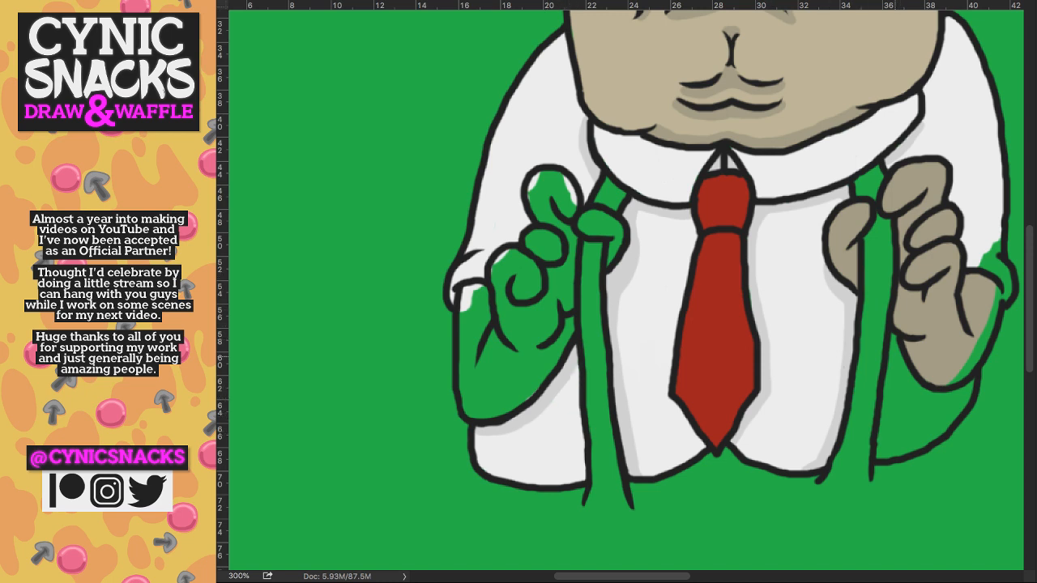
{"action": "scroll", "coordinate": [725, 260], "scroll_direction": "down", "scroll_amount": 1}
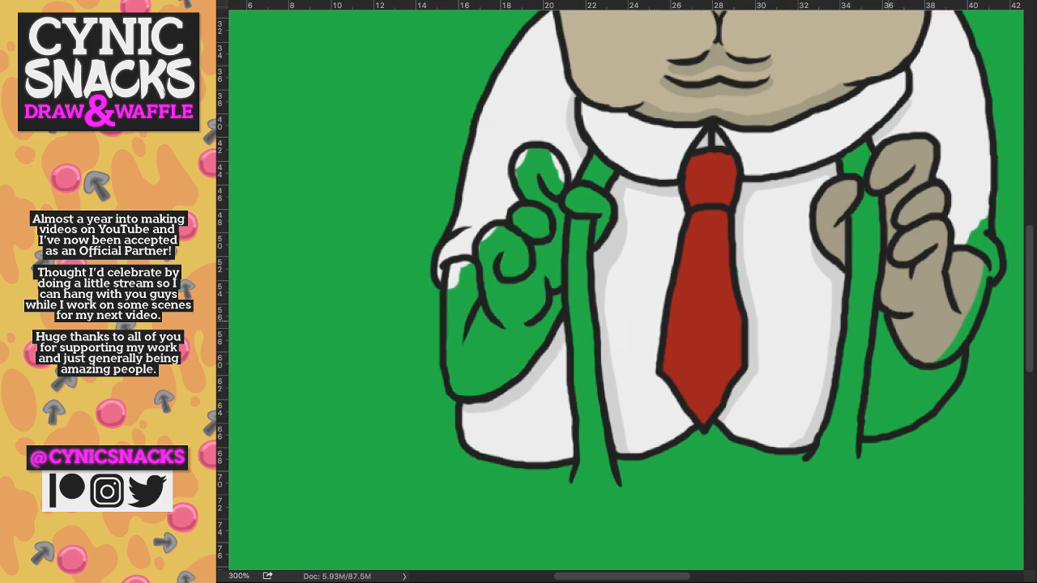
- Paint the shirt side and cuff away from the cigar off-white, and fill that forearm's outer edge with the grey-brown skin tone
{"action": "scroll", "coordinate": [692, 243], "scroll_direction": "down", "scroll_amount": 3}
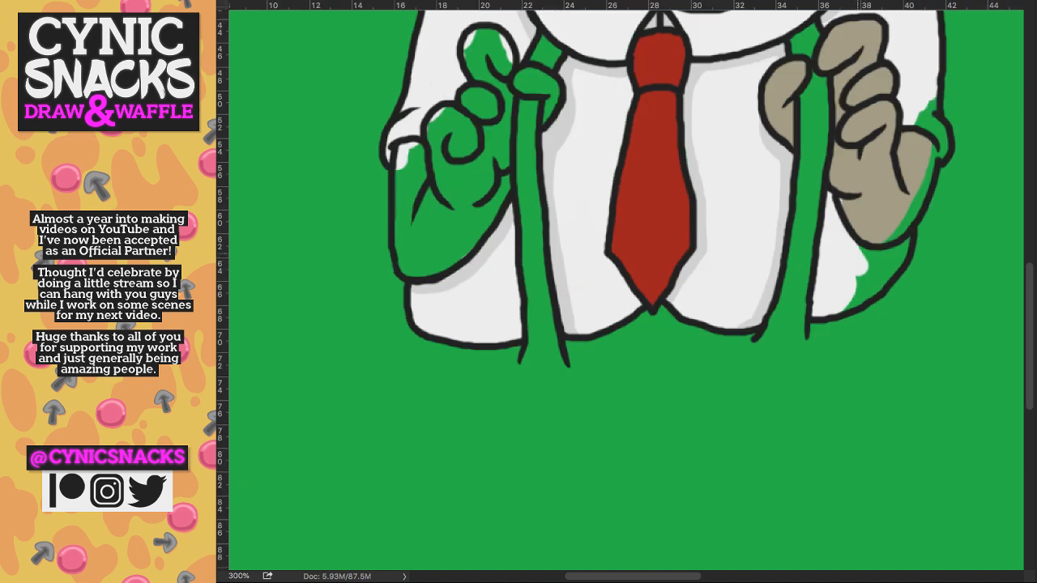
{"action": "mouse_move", "coordinate": [863, 247]}
{"action": "left_mouse_down"}
{"action": "mouse_move", "coordinate": [872, 261]}
{"action": "mouse_move", "coordinate": [857, 304]}
{"action": "mouse_move", "coordinate": [907, 240]}
{"action": "left_mouse_up"}
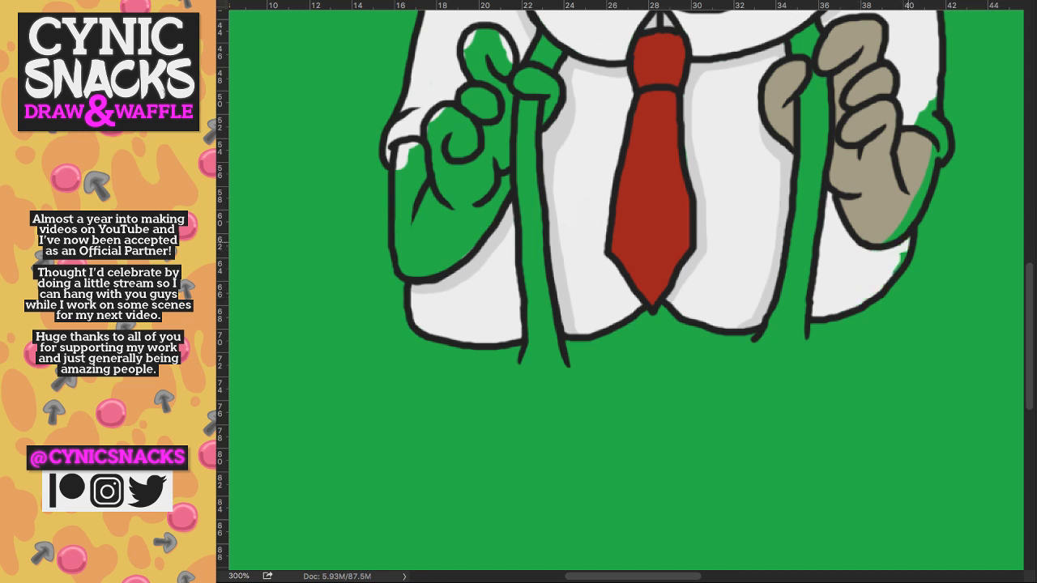
{"action": "mouse_move", "coordinate": [917, 105]}
{"action": "left_mouse_down"}
{"action": "mouse_move", "coordinate": [944, 148]}
{"action": "mouse_move", "coordinate": [943, 159]}
{"action": "mouse_move", "coordinate": [933, 114]}
{"action": "mouse_move", "coordinate": [931, 169]}
{"action": "mouse_move", "coordinate": [912, 212]}
{"action": "left_mouse_up"}
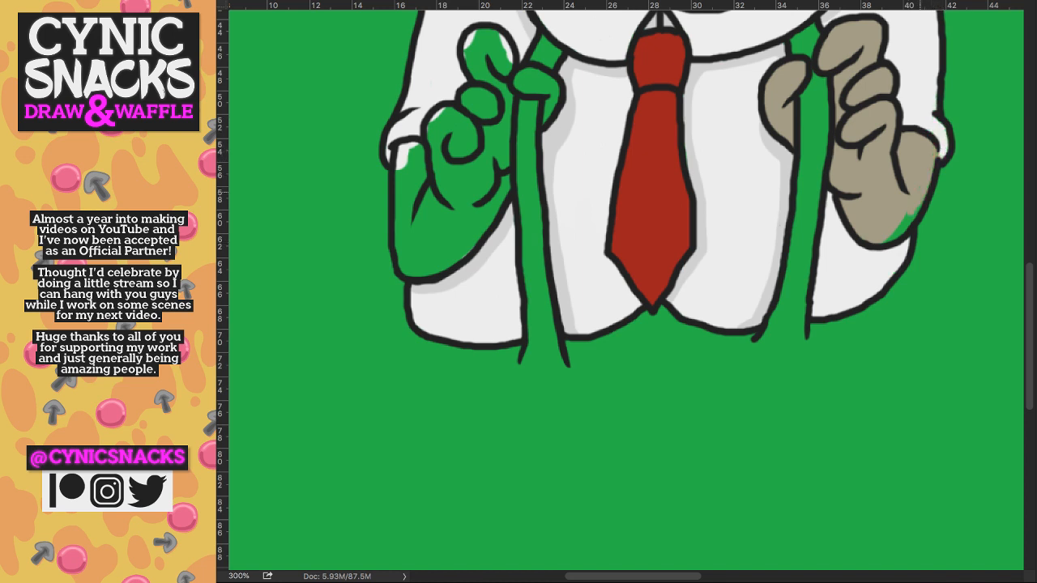
{"action": "scroll", "coordinate": [626, 283], "scroll_direction": "up", "scroll_amount": 3}
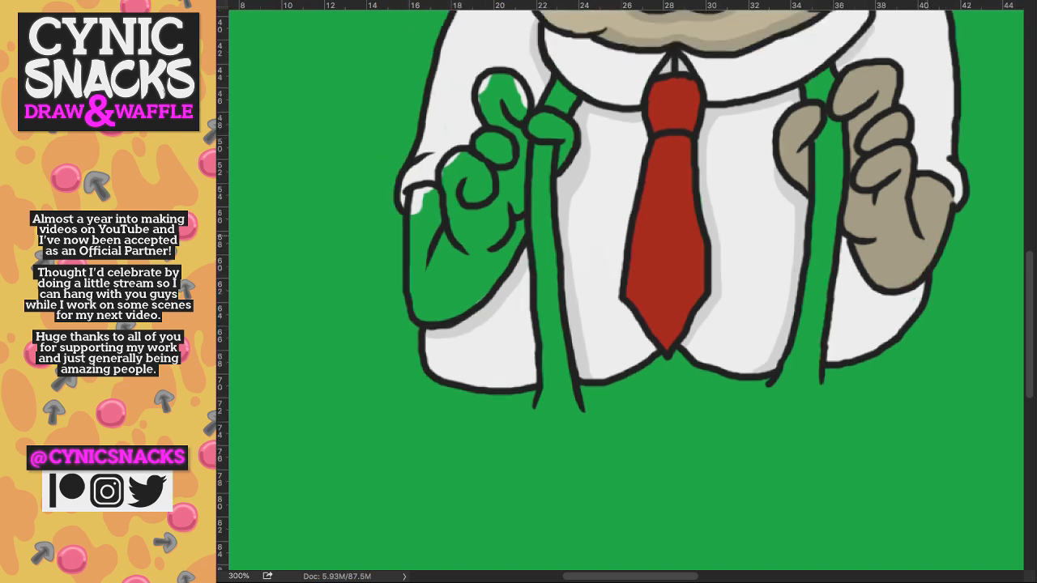
- Paint the thumb, fingers, palm and forearm of the cigar-side hand with the darker grey-brown skin tone
{"action": "left_click_drag", "start_coordinate": [522, 179], "coordinate": [541, 204]}
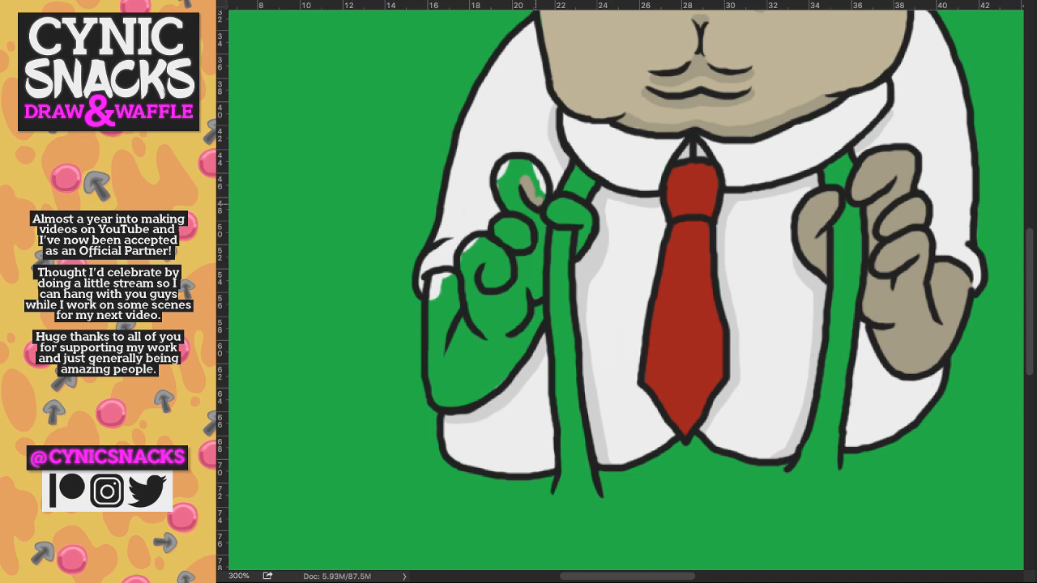
{"action": "left_click", "coordinate": [517, 180]}
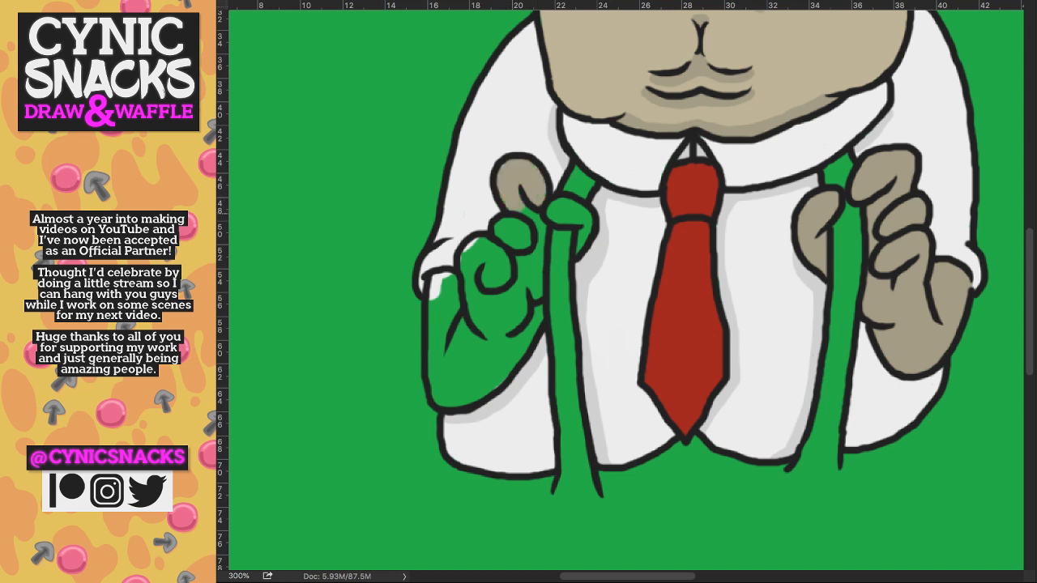
{"action": "mouse_move", "coordinate": [522, 213]}
{"action": "left_mouse_down"}
{"action": "mouse_move", "coordinate": [544, 240]}
{"action": "mouse_move", "coordinate": [556, 204]}
{"action": "mouse_move", "coordinate": [566, 219]}
{"action": "mouse_move", "coordinate": [572, 203]}
{"action": "mouse_move", "coordinate": [583, 214]}
{"action": "mouse_move", "coordinate": [579, 243]}
{"action": "mouse_move", "coordinate": [587, 222]}
{"action": "left_mouse_up"}
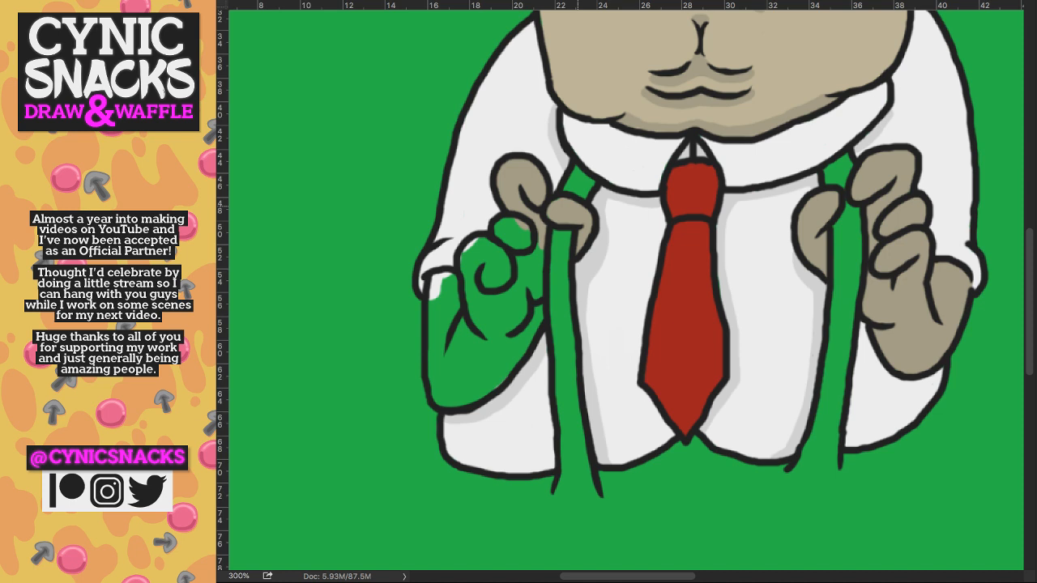
{"action": "mouse_move", "coordinate": [527, 222]}
{"action": "left_mouse_down"}
{"action": "mouse_move", "coordinate": [499, 253]}
{"action": "mouse_move", "coordinate": [463, 255]}
{"action": "mouse_move", "coordinate": [483, 276]}
{"action": "mouse_move", "coordinate": [470, 306]}
{"action": "mouse_move", "coordinate": [480, 328]}
{"action": "mouse_move", "coordinate": [472, 321]}
{"action": "left_mouse_up"}
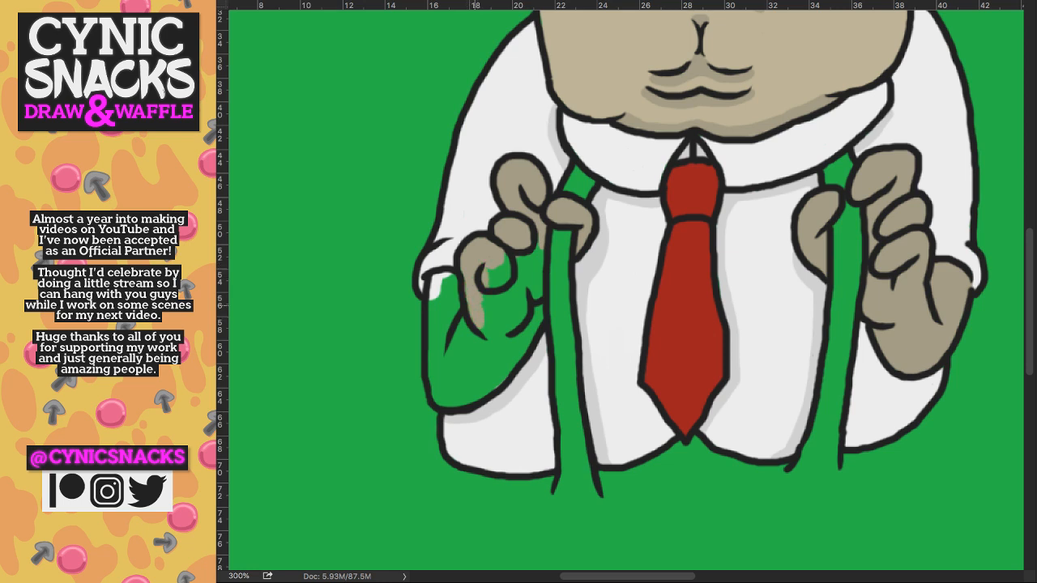
{"action": "mouse_move", "coordinate": [442, 274]}
{"action": "left_mouse_down"}
{"action": "mouse_move", "coordinate": [438, 352]}
{"action": "mouse_move", "coordinate": [451, 371]}
{"action": "mouse_move", "coordinate": [434, 385]}
{"action": "mouse_move", "coordinate": [429, 357]}
{"action": "mouse_move", "coordinate": [436, 404]}
{"action": "mouse_move", "coordinate": [467, 334]}
{"action": "mouse_move", "coordinate": [475, 356]}
{"action": "mouse_move", "coordinate": [483, 344]}
{"action": "mouse_move", "coordinate": [476, 381]}
{"action": "mouse_move", "coordinate": [525, 339]}
{"action": "mouse_move", "coordinate": [542, 306]}
{"action": "left_mouse_up"}
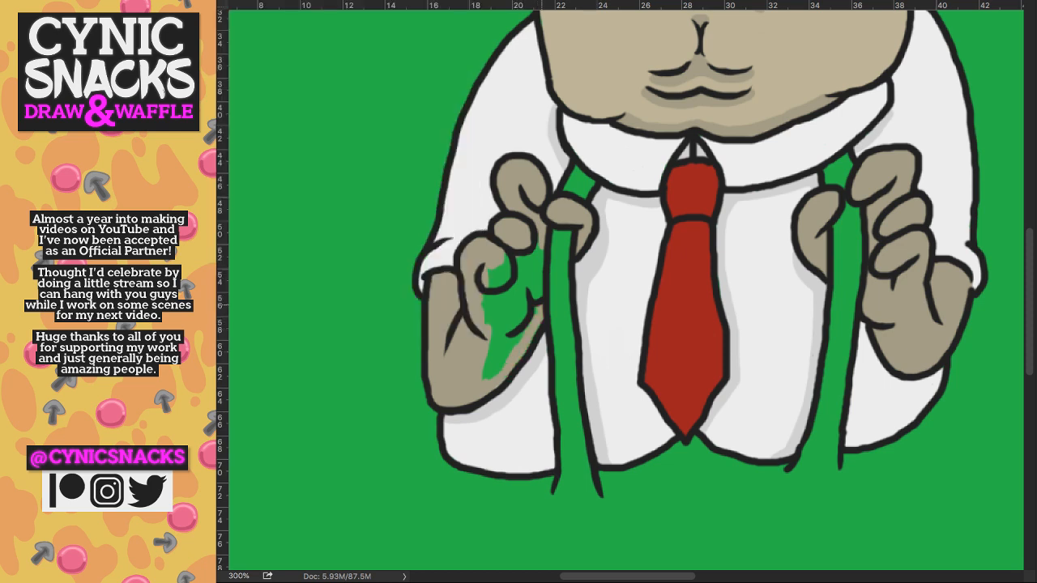
{"action": "mouse_move", "coordinate": [486, 376]}
{"action": "left_mouse_down"}
{"action": "mouse_move", "coordinate": [519, 332]}
{"action": "mouse_move", "coordinate": [491, 276]}
{"action": "mouse_move", "coordinate": [507, 320]}
{"action": "mouse_move", "coordinate": [519, 259]}
{"action": "mouse_move", "coordinate": [525, 316]}
{"action": "mouse_move", "coordinate": [528, 258]}
{"action": "left_mouse_up"}
{"action": "left_click_drag", "start_coordinate": [529, 297], "coordinate": [535, 250]}
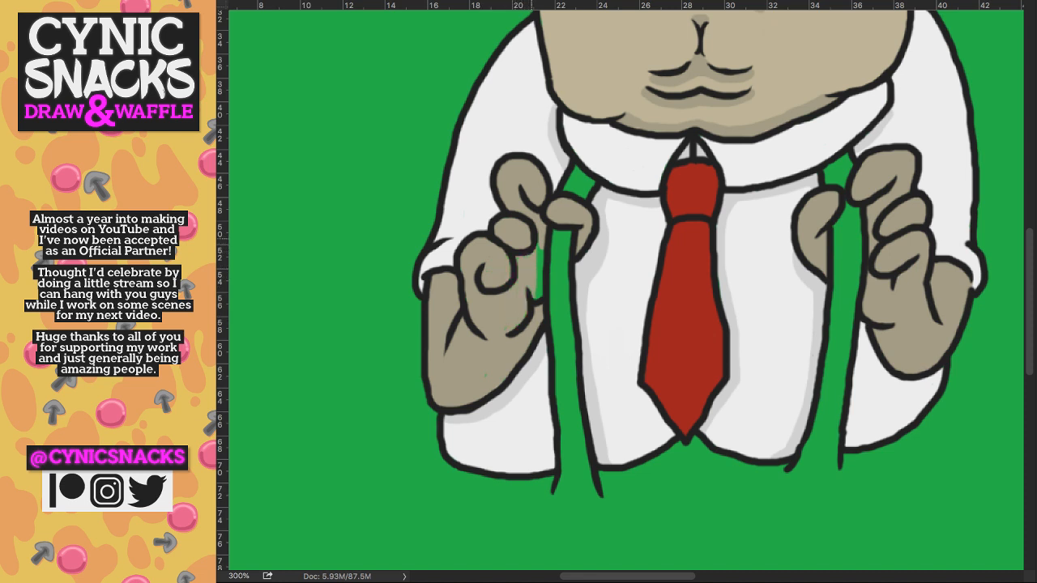
{"action": "left_click_drag", "start_coordinate": [536, 243], "coordinate": [539, 296]}
- Paint the suspender away from the cigar dark red, from the collar to just below the shirt hem
{"action": "mouse_move", "coordinate": [833, 179]}
{"action": "left_mouse_down"}
{"action": "mouse_move", "coordinate": [837, 223]}
{"action": "mouse_move", "coordinate": [845, 211]}
{"action": "mouse_move", "coordinate": [855, 263]}
{"action": "mouse_move", "coordinate": [843, 263]}
{"action": "mouse_move", "coordinate": [841, 344]}
{"action": "mouse_move", "coordinate": [802, 460]}
{"action": "left_mouse_up"}
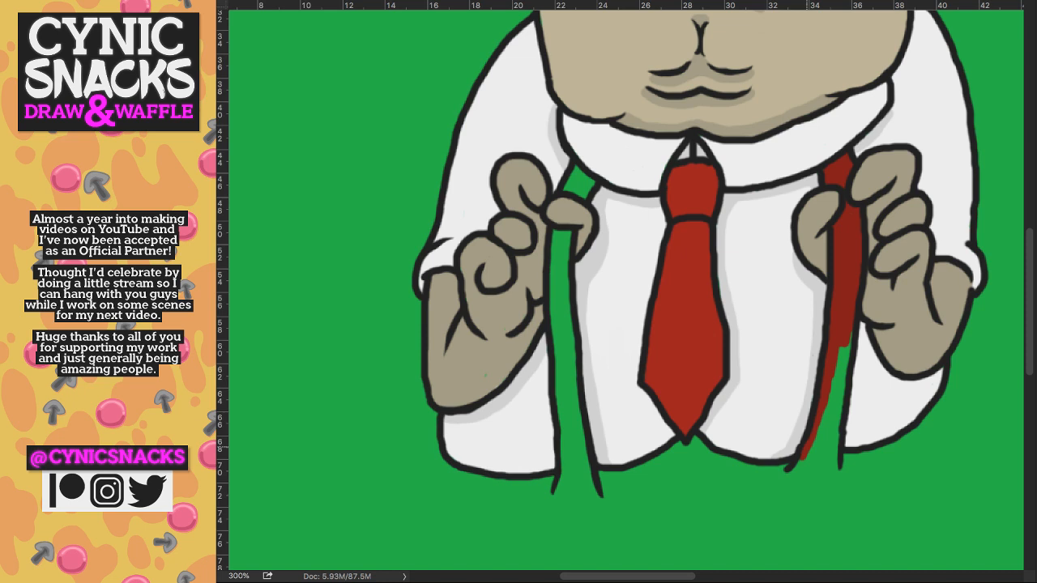
{"action": "mouse_move", "coordinate": [802, 461]}
{"action": "left_mouse_down"}
{"action": "mouse_move", "coordinate": [808, 477]}
{"action": "mouse_move", "coordinate": [838, 413]}
{"action": "mouse_move", "coordinate": [835, 349]}
{"action": "mouse_move", "coordinate": [841, 407]}
{"action": "left_mouse_up"}
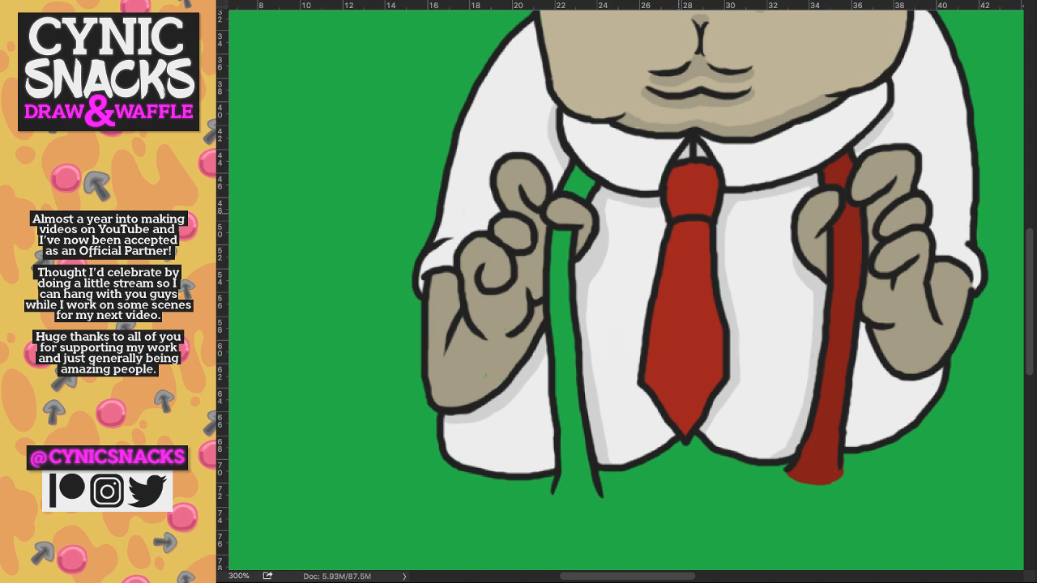
- Identify the colour and shading layers by toggling their visibility, and add darker red shading along the cigar-side edge of the tie and knot
{"action": "key", "text": "super+comma"}
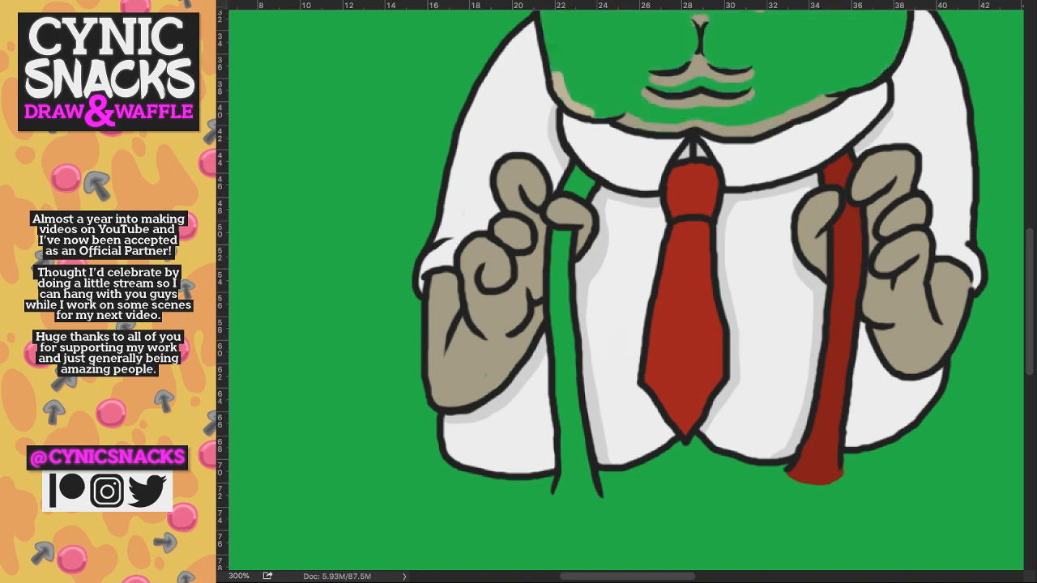
{"action": "key", "text": "super+comma"}
{"action": "key", "text": "super+comma"}
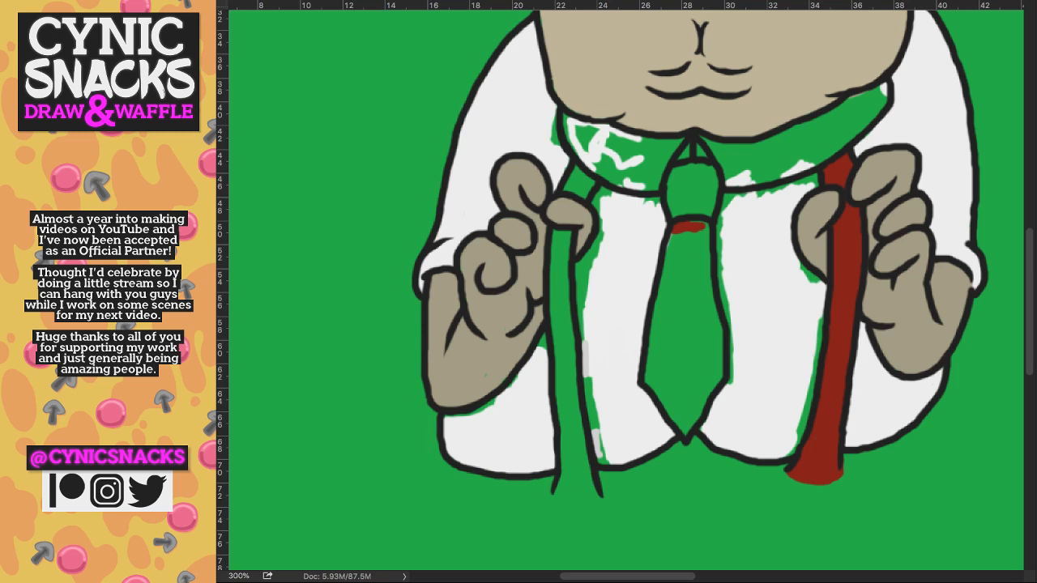
{"action": "key", "text": "super+comma"}
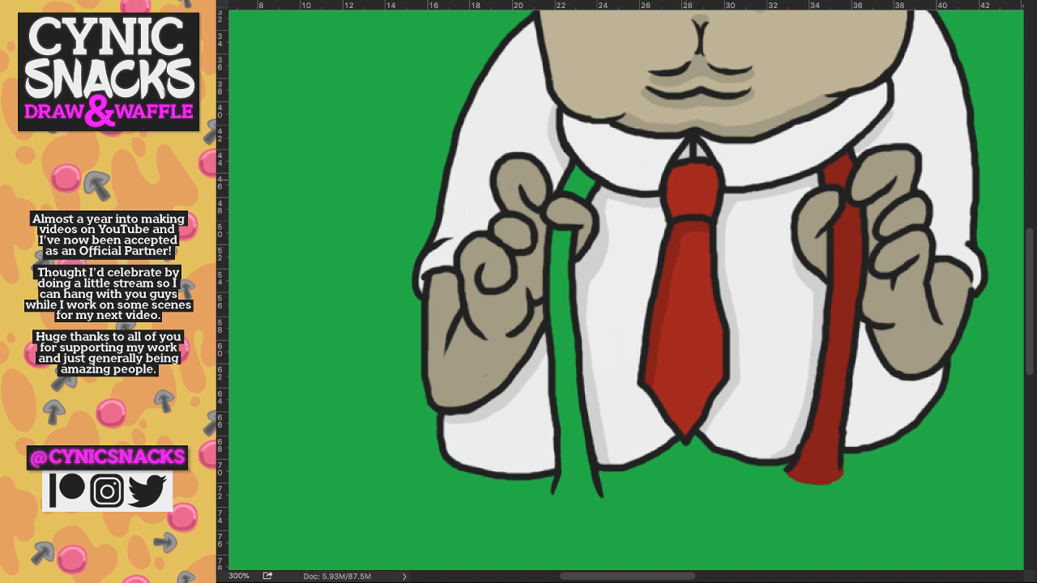
{"action": "mouse_move", "coordinate": [671, 210]}
{"action": "left_mouse_down"}
{"action": "mouse_move", "coordinate": [675, 173]}
{"action": "mouse_move", "coordinate": [698, 165]}
{"action": "left_mouse_up"}
- Paint the cigar-side suspender dark red above and below the gripping thumb, down past the shirt hem
{"action": "mouse_move", "coordinate": [567, 188]}
{"action": "left_mouse_down"}
{"action": "mouse_move", "coordinate": [578, 167]}
{"action": "mouse_move", "coordinate": [566, 191]}
{"action": "mouse_move", "coordinate": [577, 169]}
{"action": "mouse_move", "coordinate": [581, 193]}
{"action": "mouse_move", "coordinate": [588, 179]}
{"action": "left_mouse_up"}
{"action": "key", "text": "super+z"}
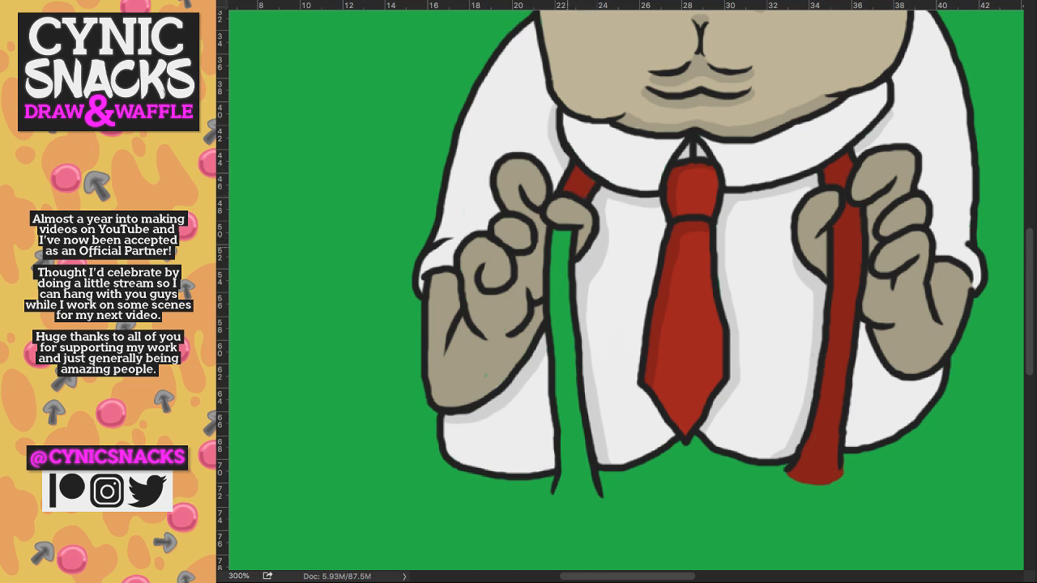
{"action": "left_click_drag", "start_coordinate": [562, 231], "coordinate": [566, 392]}
{"action": "mouse_move", "coordinate": [556, 345]}
{"action": "left_mouse_down"}
{"action": "mouse_move", "coordinate": [560, 496]}
{"action": "mouse_move", "coordinate": [598, 496]}
{"action": "mouse_move", "coordinate": [574, 469]}
{"action": "mouse_move", "coordinate": [567, 490]}
{"action": "mouse_move", "coordinate": [582, 491]}
{"action": "left_mouse_up"}
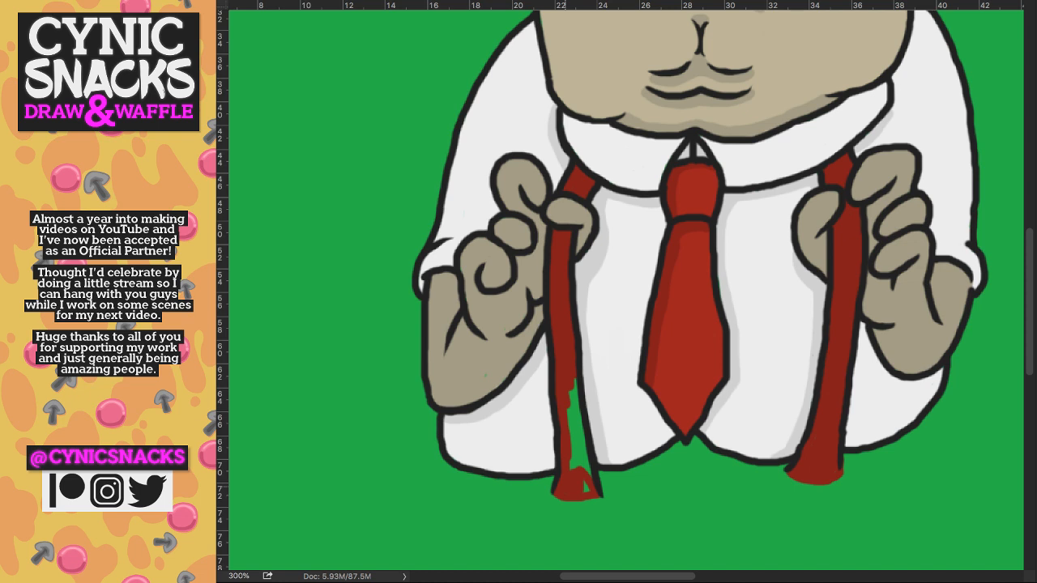
{"action": "left_click_drag", "start_coordinate": [573, 386], "coordinate": [587, 487]}
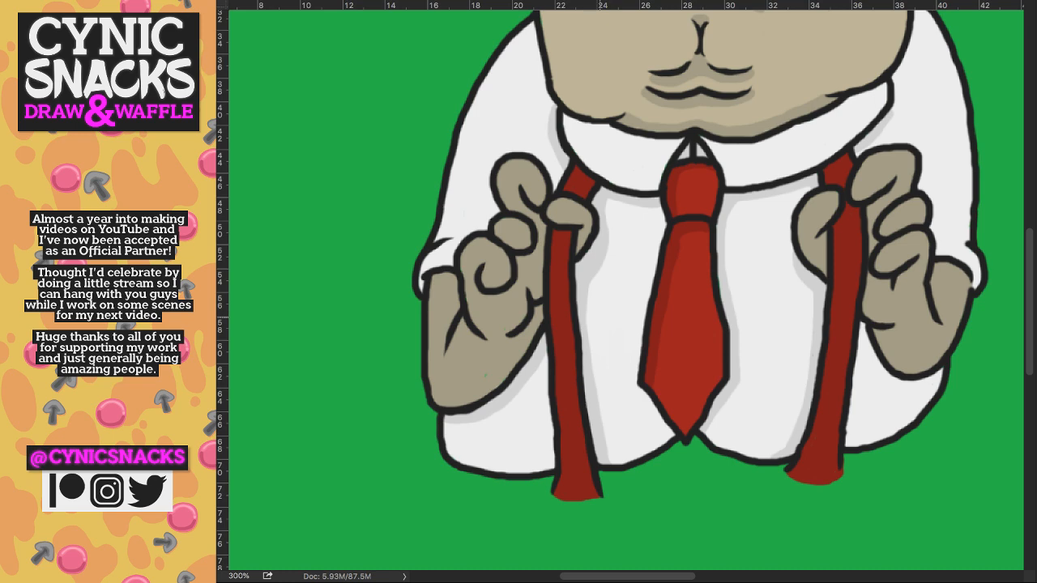
{"action": "key", "text": "super+1"}
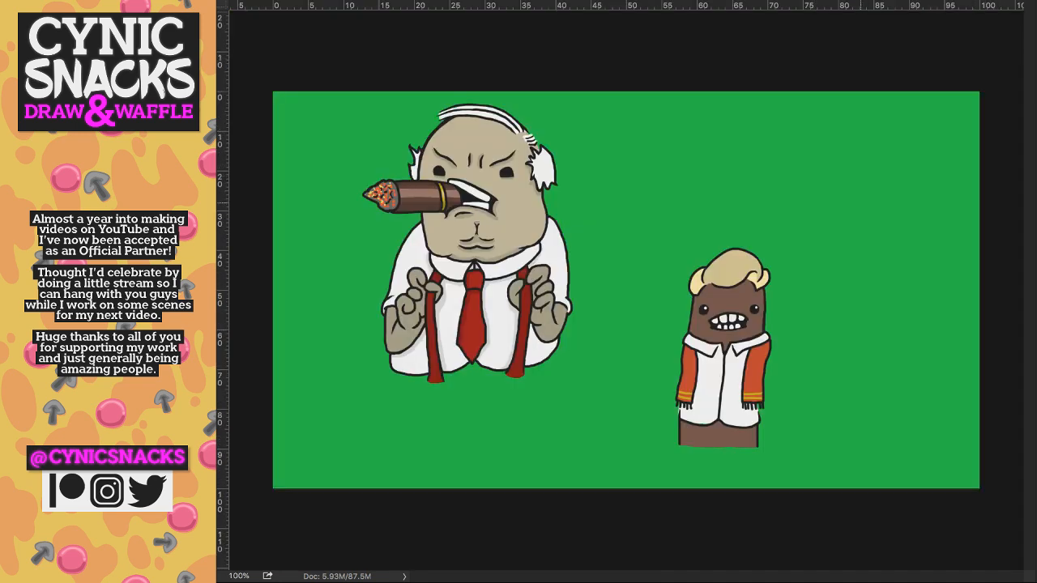
{"action": "key", "text": "super+plus"}
{"action": "left_click_drag", "start_coordinate": [535, 245], "coordinate": [797, 203]}
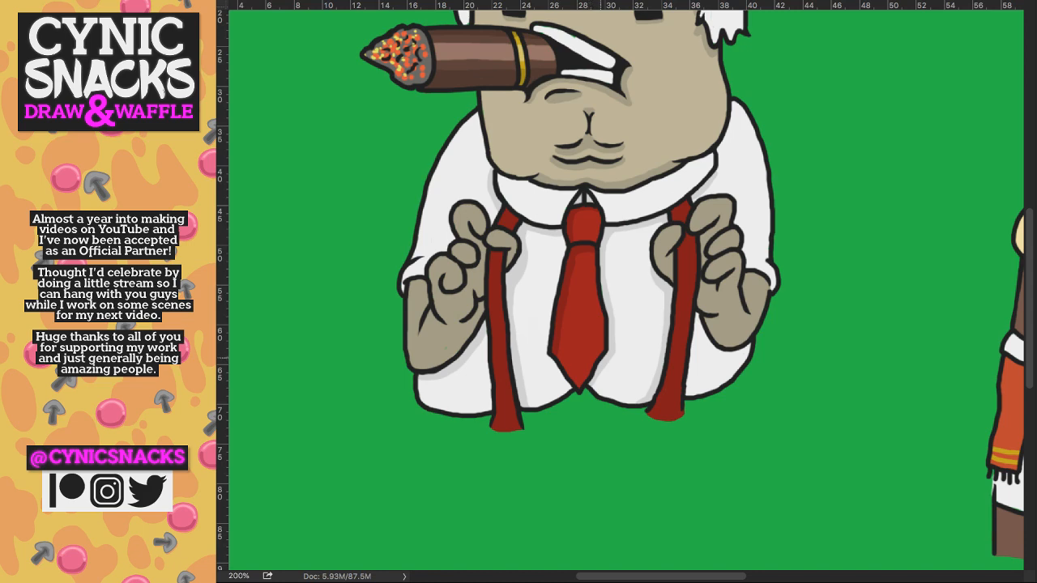
- Draw the dark outlines of both trouser sides, running down from the shirt hem
{"action": "key", "text": "super+plus"}
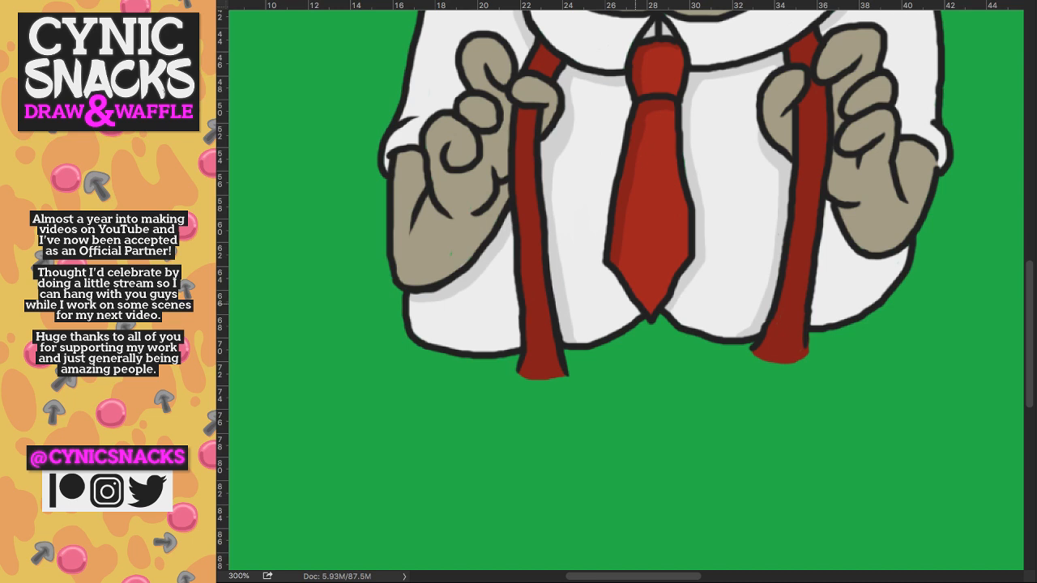
{"action": "left_click_drag", "start_coordinate": [416, 345], "coordinate": [420, 455]}
{"action": "left_click_drag", "start_coordinate": [901, 280], "coordinate": [862, 405]}
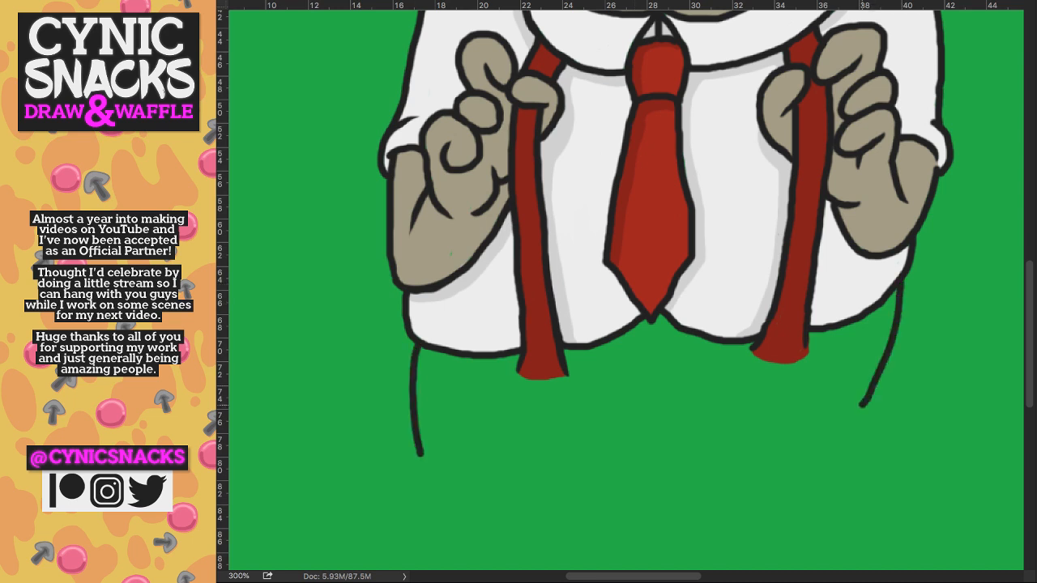
{"action": "key", "text": "super+z"}
{"action": "left_click_drag", "start_coordinate": [901, 281], "coordinate": [883, 421]}
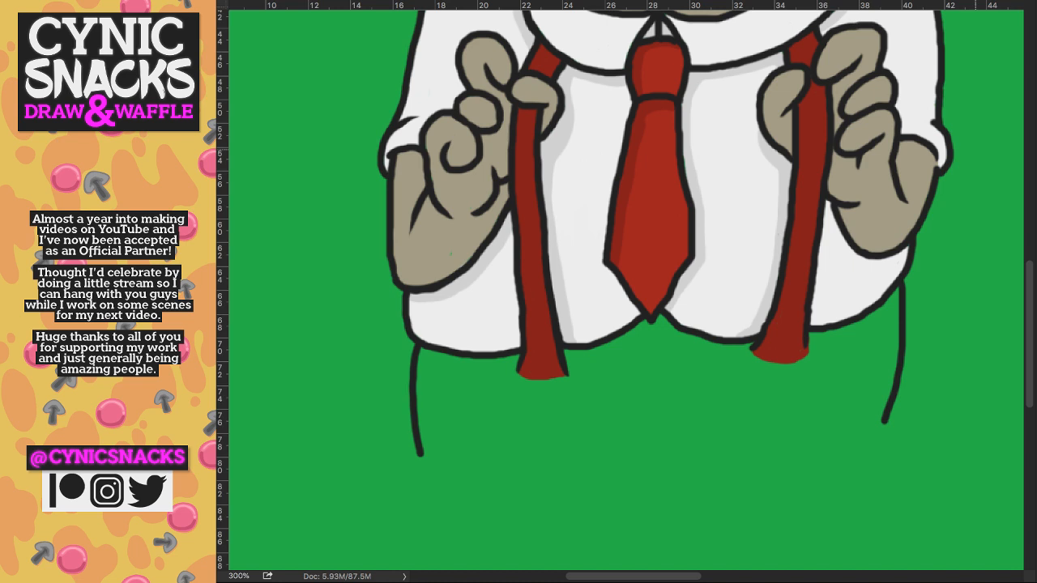
- Paint the trousers dark grey on the cigar side, along the shirt hem, around the suspender ends and along the outer edges
{"action": "mouse_move", "coordinate": [510, 357]}
{"action": "left_mouse_down"}
{"action": "mouse_move", "coordinate": [429, 405]}
{"action": "mouse_move", "coordinate": [430, 437]}
{"action": "mouse_move", "coordinate": [458, 441]}
{"action": "mouse_move", "coordinate": [474, 422]}
{"action": "mouse_move", "coordinate": [476, 437]}
{"action": "left_mouse_up"}
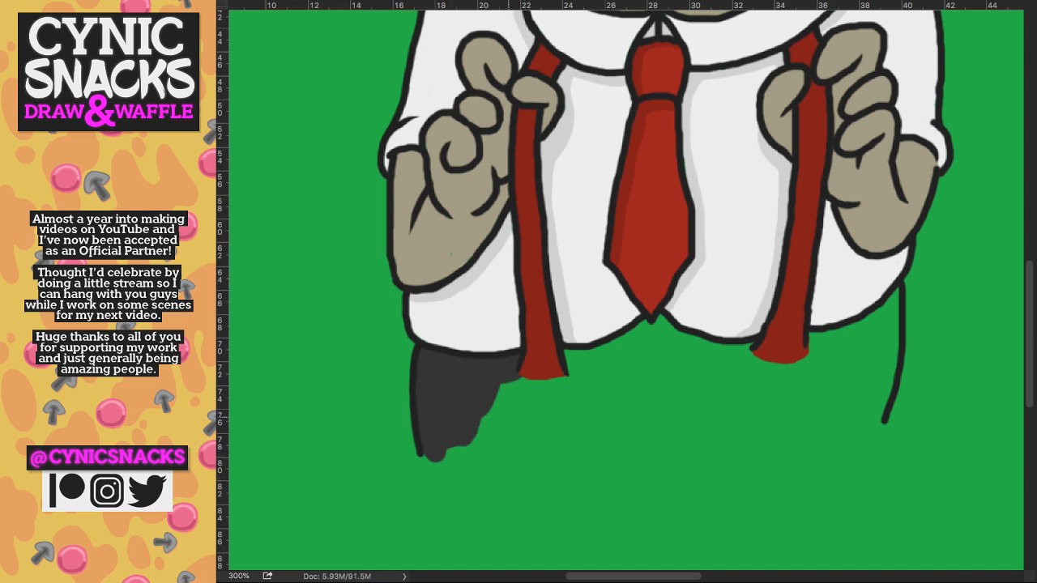
{"action": "mouse_move", "coordinate": [425, 458]}
{"action": "left_mouse_down"}
{"action": "mouse_move", "coordinate": [612, 432]}
{"action": "mouse_move", "coordinate": [486, 409]}
{"action": "mouse_move", "coordinate": [522, 393]}
{"action": "mouse_move", "coordinate": [518, 384]}
{"action": "mouse_move", "coordinate": [762, 350]}
{"action": "left_mouse_up"}
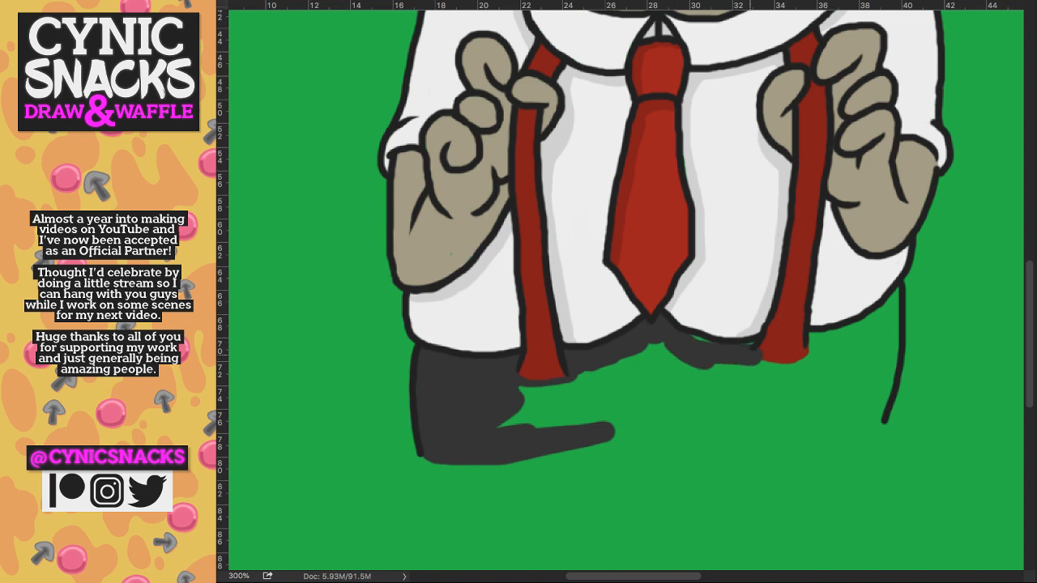
{"action": "left_click_drag", "start_coordinate": [695, 342], "coordinate": [716, 337]}
{"action": "mouse_move", "coordinate": [761, 362]}
{"action": "left_mouse_down"}
{"action": "mouse_move", "coordinate": [851, 341]}
{"action": "mouse_move", "coordinate": [771, 365]}
{"action": "mouse_move", "coordinate": [798, 370]}
{"action": "left_mouse_up"}
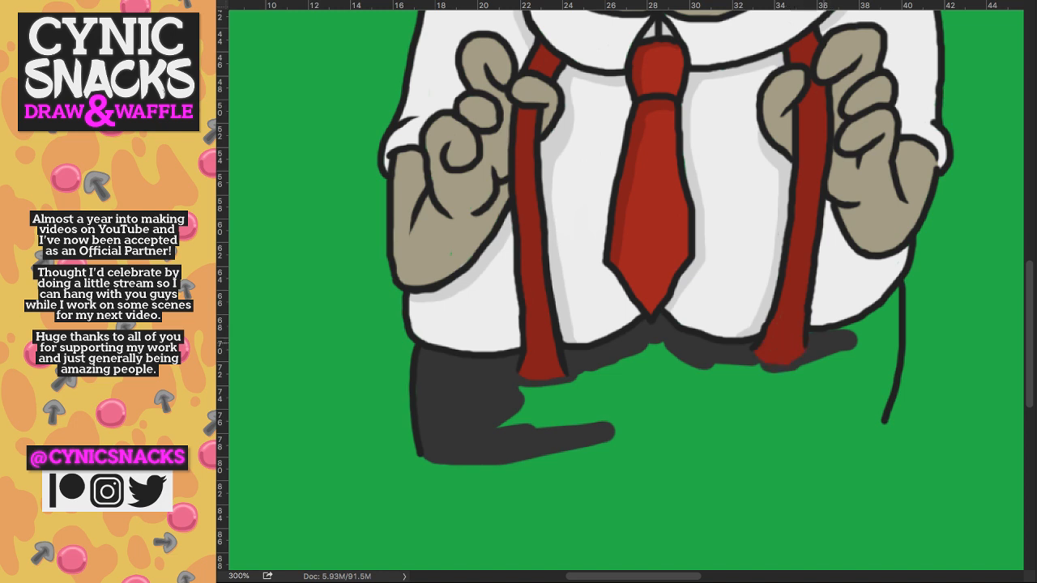
{"action": "left_click_drag", "start_coordinate": [798, 350], "coordinate": [782, 366]}
{"action": "mouse_move", "coordinate": [898, 289]}
{"action": "left_mouse_down"}
{"action": "mouse_move", "coordinate": [881, 417]}
{"action": "mouse_move", "coordinate": [835, 438]}
{"action": "mouse_move", "coordinate": [598, 425]}
{"action": "mouse_move", "coordinate": [698, 431]}
{"action": "mouse_move", "coordinate": [645, 413]}
{"action": "mouse_move", "coordinate": [519, 421]}
{"action": "mouse_move", "coordinate": [507, 412]}
{"action": "mouse_move", "coordinate": [586, 384]}
{"action": "mouse_move", "coordinate": [567, 418]}
{"action": "left_mouse_up"}
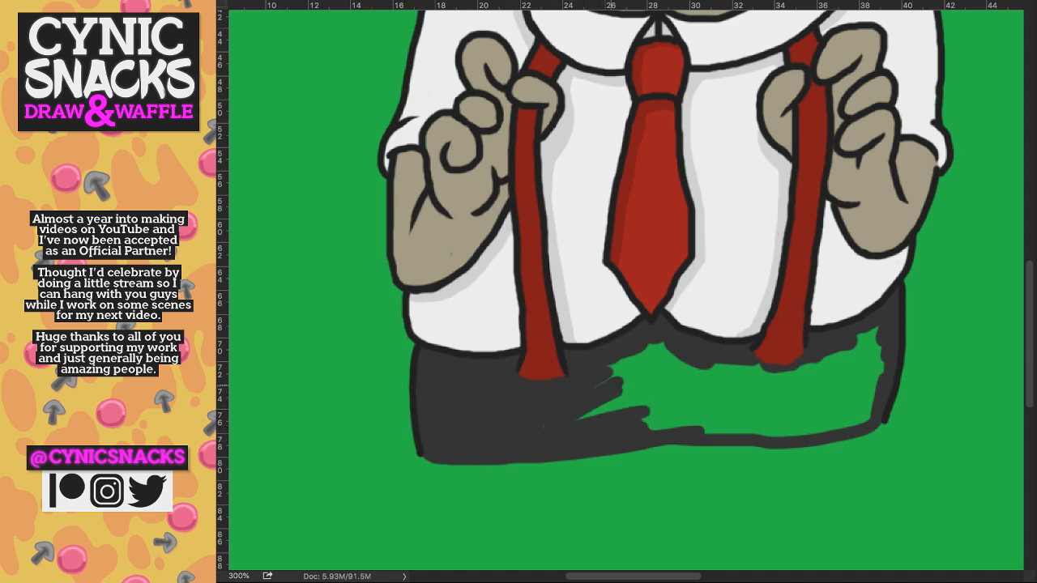
- Fill the remaining gap in the trousers with dark grey and extend their bottom edge into two rounded curves
{"action": "mouse_move", "coordinate": [614, 385]}
{"action": "left_mouse_down"}
{"action": "mouse_move", "coordinate": [636, 402]}
{"action": "mouse_move", "coordinate": [674, 392]}
{"action": "mouse_move", "coordinate": [653, 411]}
{"action": "left_mouse_up"}
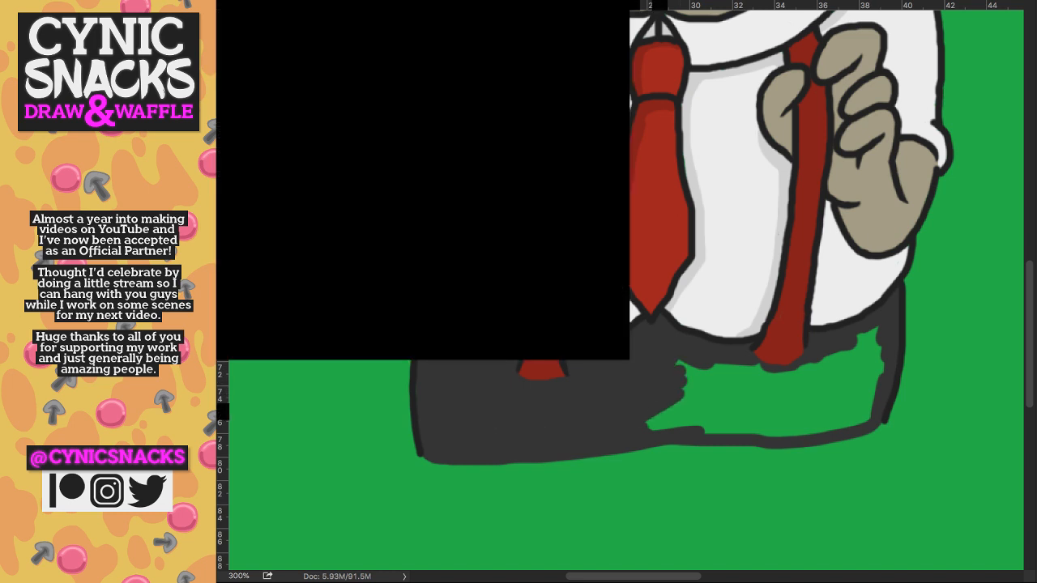
{"action": "mouse_move", "coordinate": [654, 411]}
{"action": "left_mouse_down"}
{"action": "mouse_move", "coordinate": [806, 370]}
{"action": "mouse_move", "coordinate": [713, 383]}
{"action": "mouse_move", "coordinate": [682, 418]}
{"action": "mouse_move", "coordinate": [864, 408]}
{"action": "mouse_move", "coordinate": [877, 343]}
{"action": "mouse_move", "coordinate": [863, 363]}
{"action": "mouse_move", "coordinate": [840, 342]}
{"action": "mouse_move", "coordinate": [760, 388]}
{"action": "mouse_move", "coordinate": [810, 384]}
{"action": "mouse_move", "coordinate": [858, 362]}
{"action": "mouse_move", "coordinate": [802, 395]}
{"action": "mouse_move", "coordinate": [810, 409]}
{"action": "left_mouse_up"}
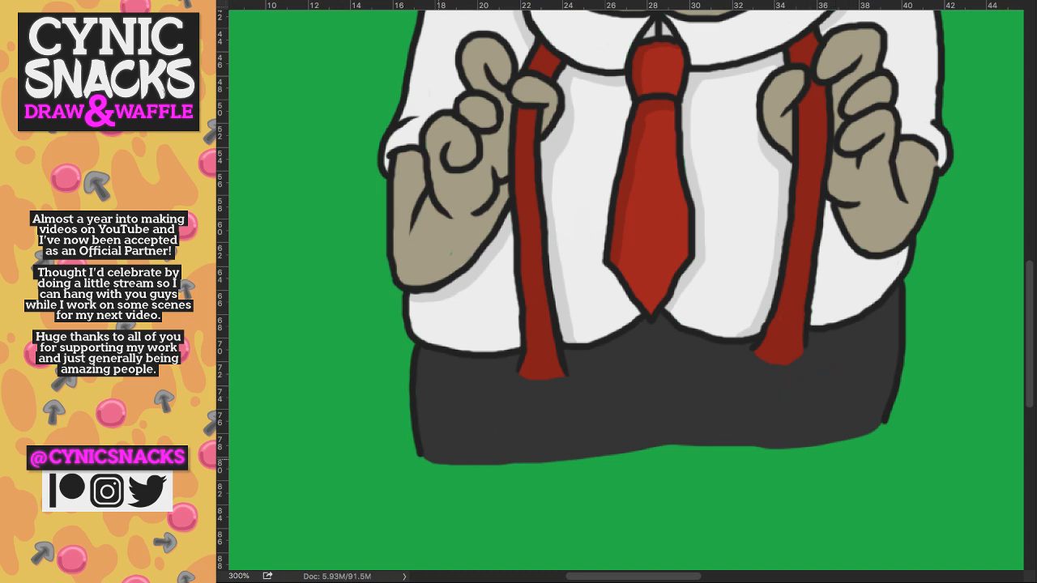
{"action": "left_click_drag", "start_coordinate": [434, 466], "coordinate": [564, 467]}
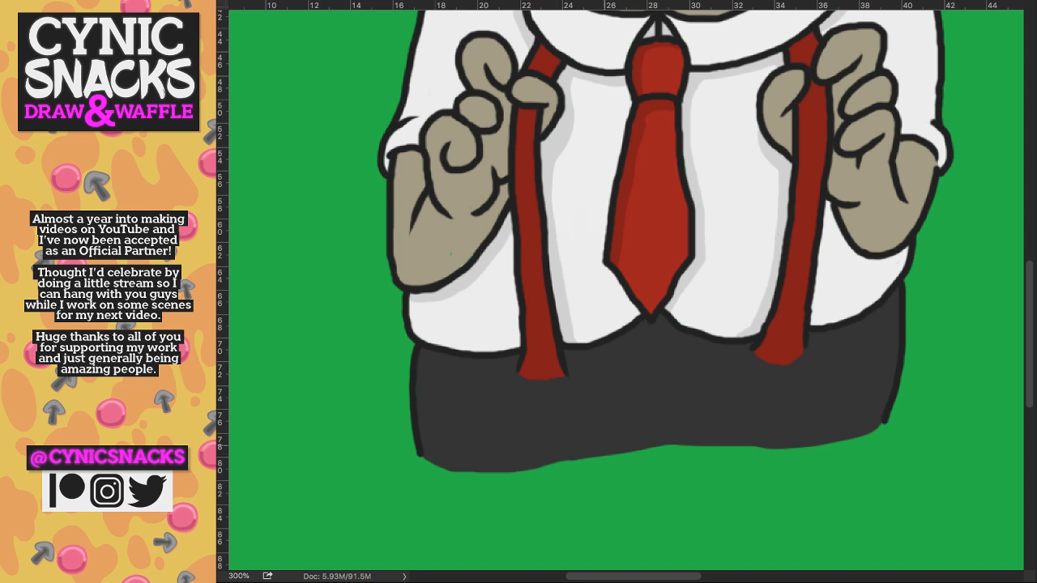
{"action": "mouse_move", "coordinate": [486, 469]}
{"action": "left_mouse_down"}
{"action": "mouse_move", "coordinate": [816, 455]}
{"action": "mouse_move", "coordinate": [712, 452]}
{"action": "left_mouse_up"}
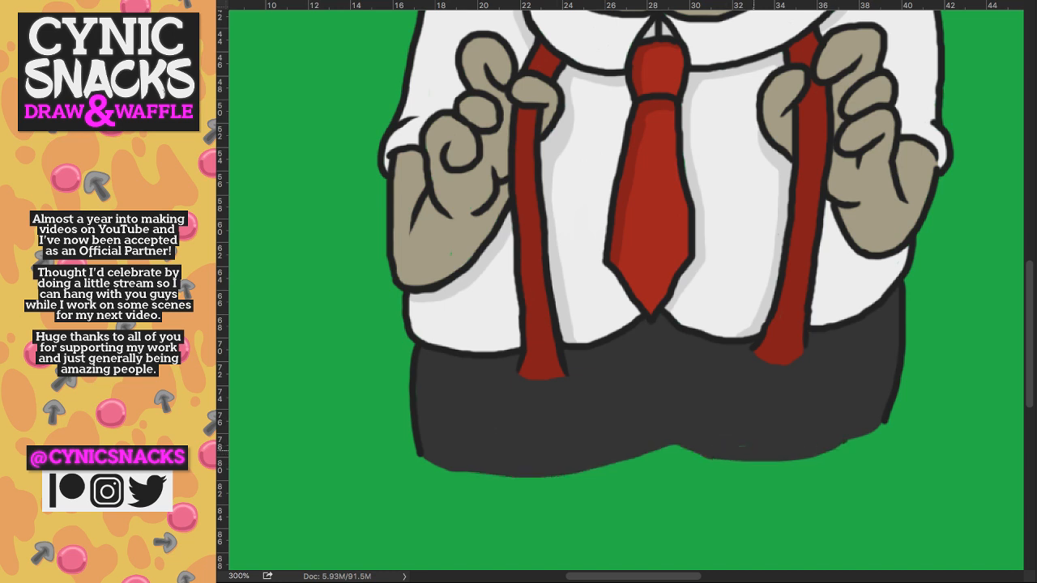
{"action": "mouse_move", "coordinate": [828, 445]}
{"action": "left_mouse_down"}
{"action": "mouse_move", "coordinate": [855, 436]}
{"action": "mouse_move", "coordinate": [833, 449]}
{"action": "left_mouse_up"}
- Draw dark outlines around the bottom ends of both suspenders on the trousers
{"action": "key", "text": "super+plus"}
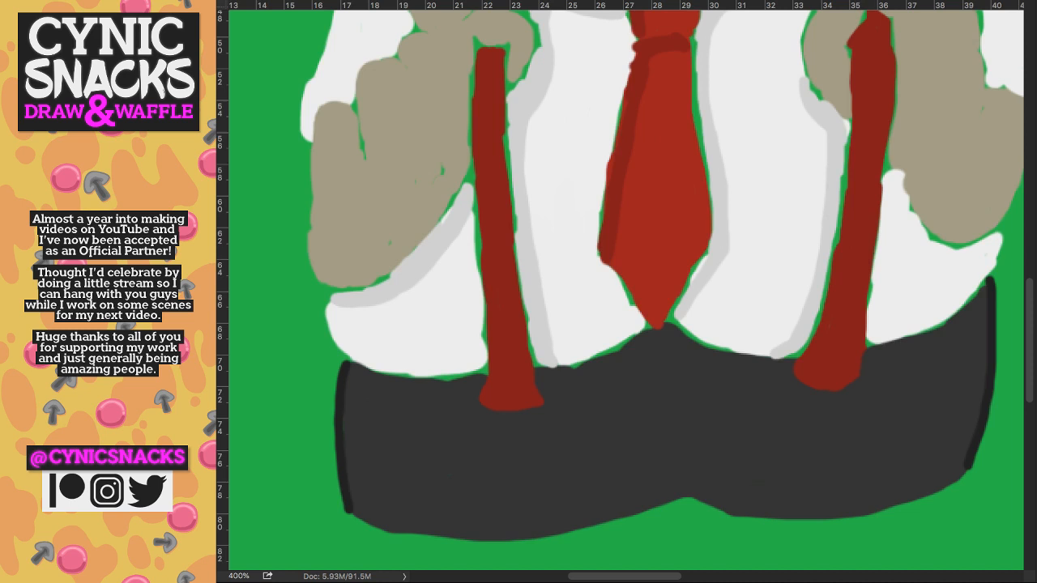
{"action": "key", "text": "super+plus"}
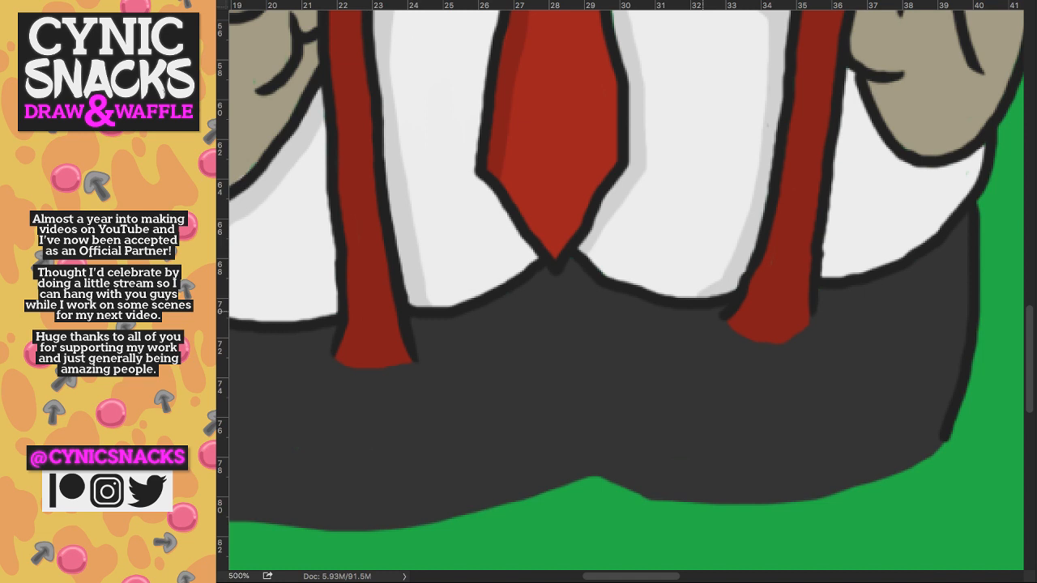
{"action": "scroll", "coordinate": [624, 292], "scroll_direction": "left", "scroll_amount": 5}
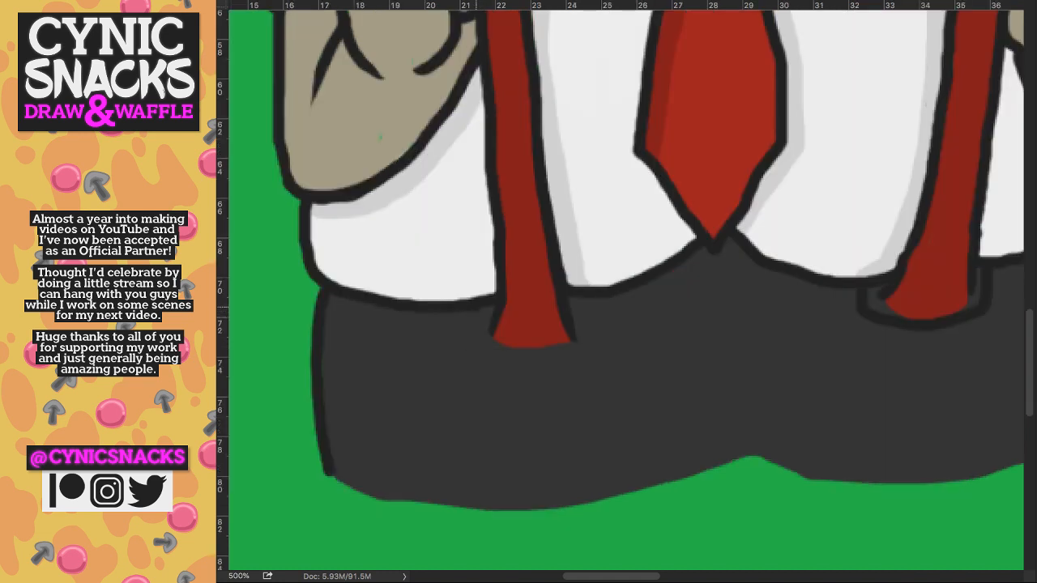
{"action": "mouse_move", "coordinate": [471, 313]}
{"action": "left_mouse_down"}
{"action": "mouse_move", "coordinate": [504, 356]}
{"action": "mouse_move", "coordinate": [571, 355]}
{"action": "mouse_move", "coordinate": [596, 298]}
{"action": "left_mouse_up"}
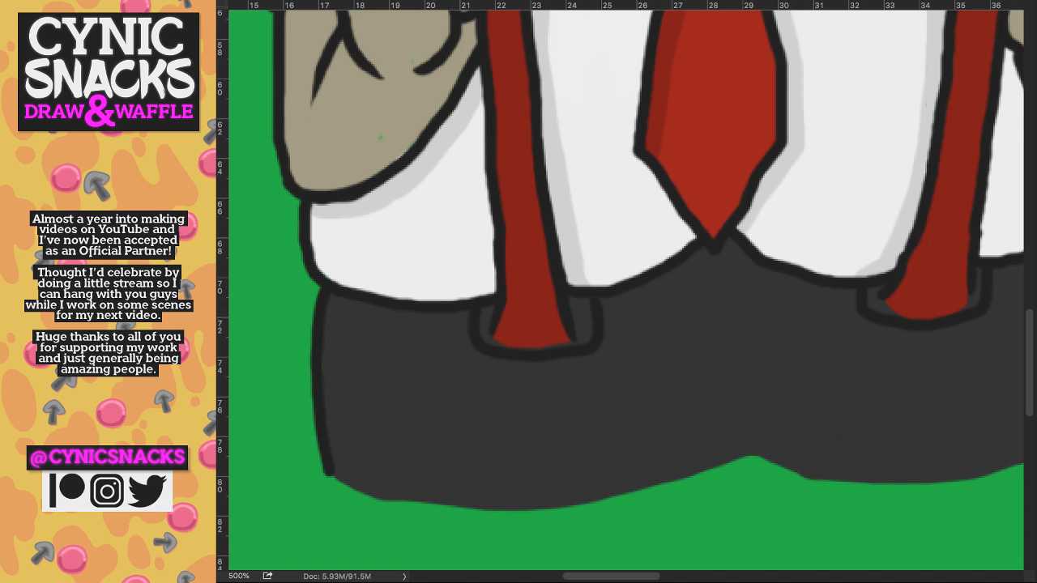
- Nudge the purple-haired woman slightly closer to the cigar-smoking man
{"action": "key", "text": "super+minus"}
{"action": "key", "text": "super+minus"}
{"action": "key", "text": "super+minus"}
{"action": "key", "text": "super+minus"}
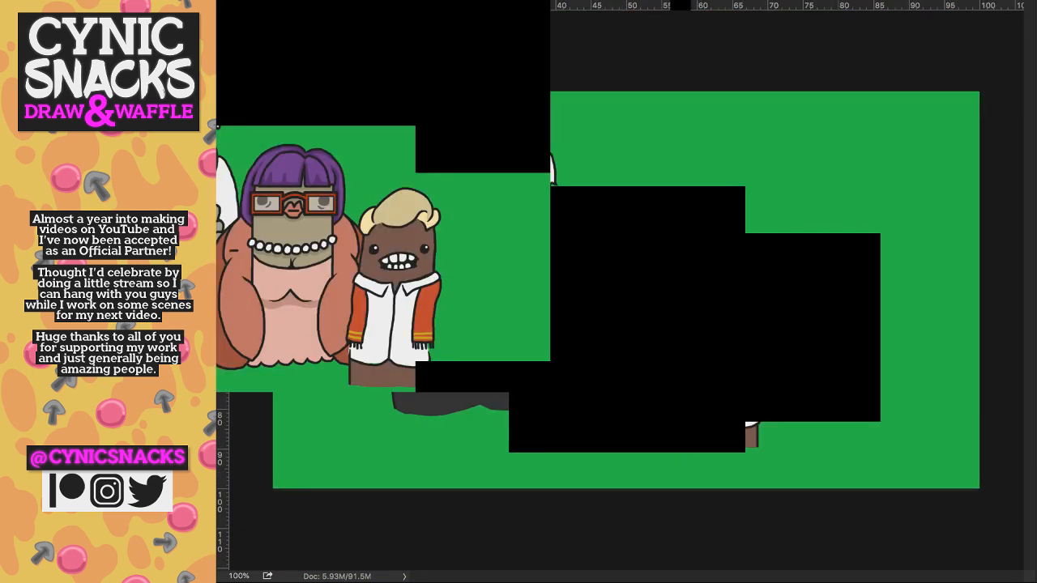
{"action": "left_click_drag", "start_coordinate": [687, 271], "coordinate": [677, 273]}
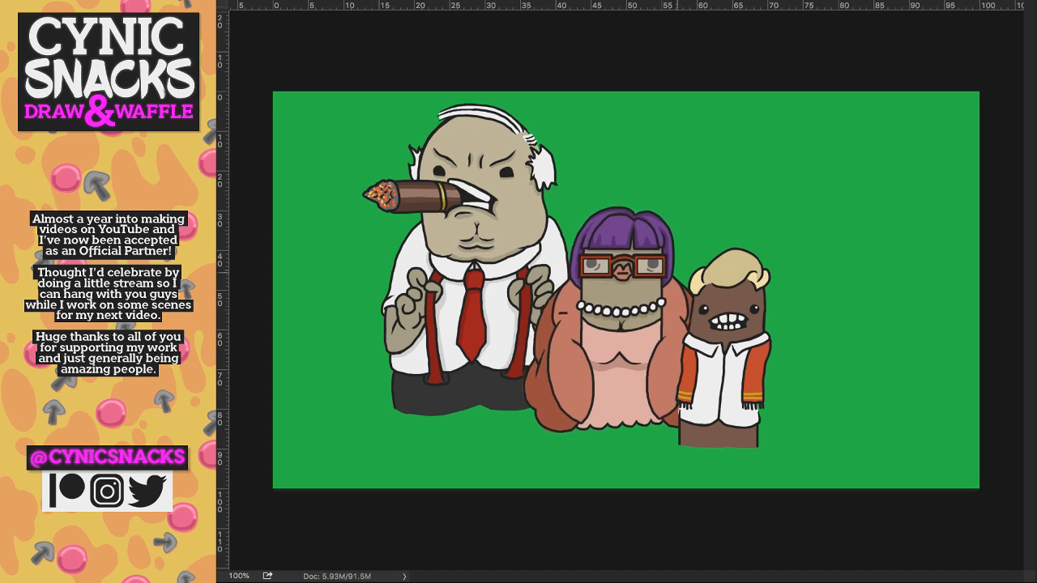
{"action": "key", "text": "Left"}
{"action": "key", "text": "Left"}
{"action": "key", "text": "Left"}
{"action": "key", "text": "Up"}
{"action": "key", "text": "Up"}
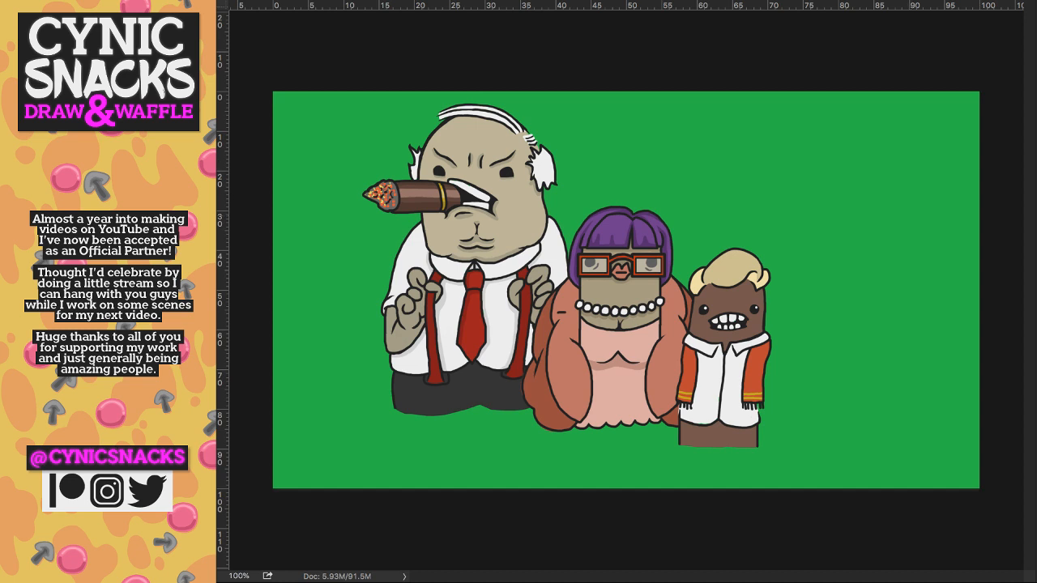
- Undo the rough outline and arrow sketched around the characters, and move the whole group closer to the canvas centre
{"action": "key", "text": "ctrl+z"}
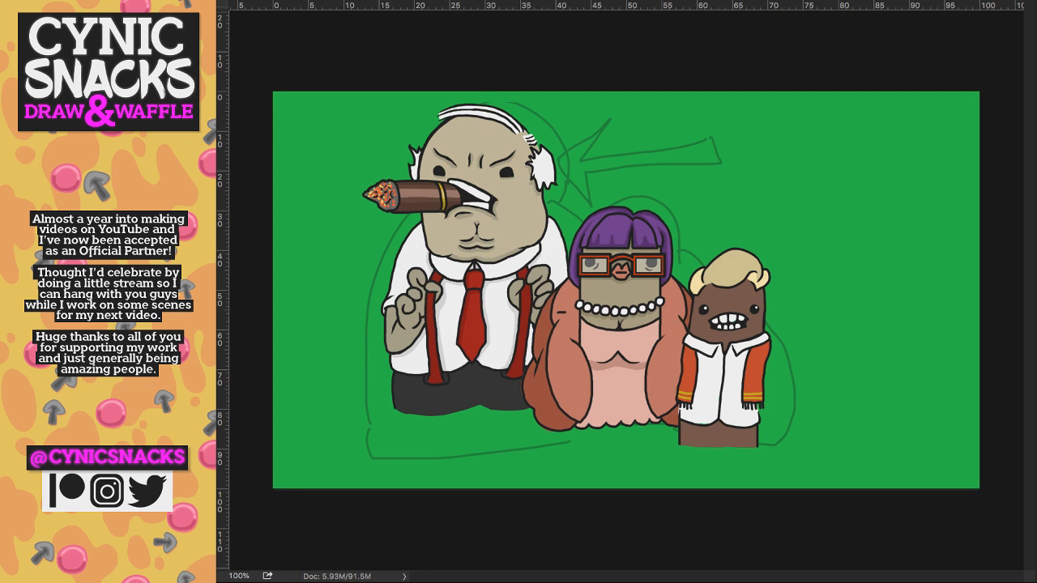
{"action": "key", "text": "ctrl+z"}
{"action": "key", "text": "ctrl+z"}
{"action": "key", "text": "ctrl+z"}
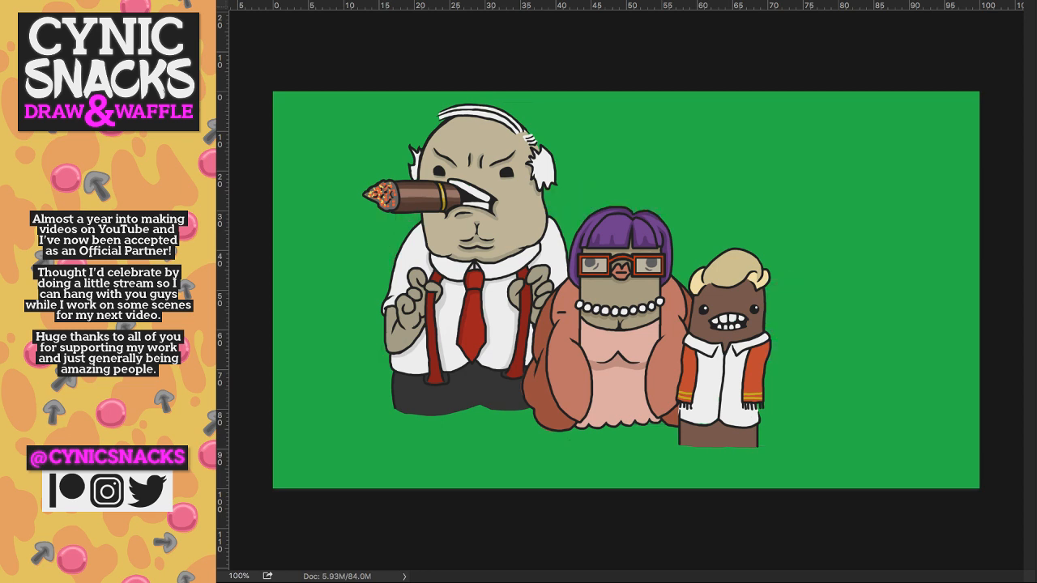
{"action": "left_click_drag", "start_coordinate": [756, 247], "coordinate": [808, 251]}
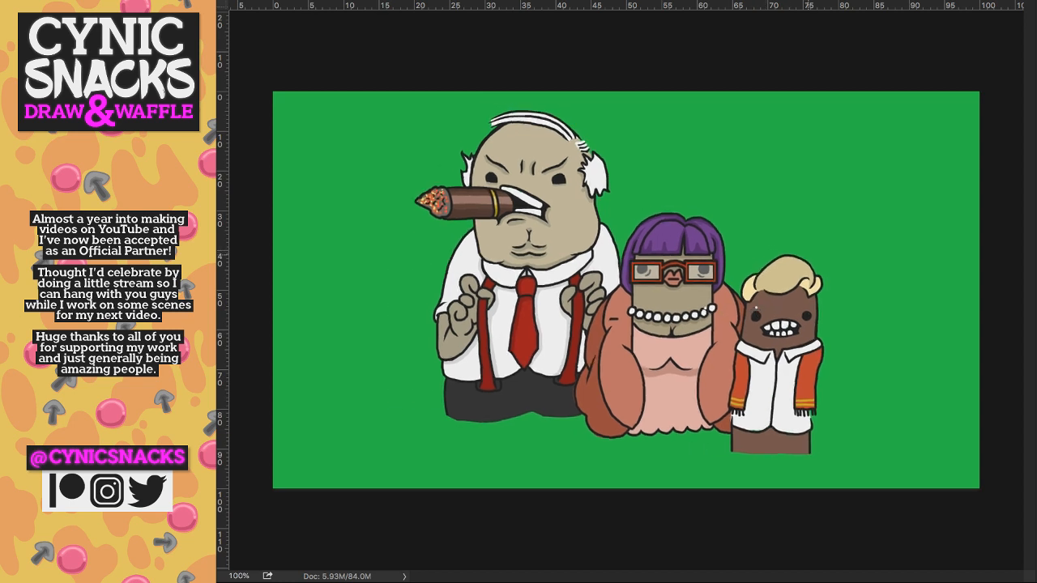
{"action": "left_click_drag", "start_coordinate": [838, 199], "coordinate": [829, 201]}
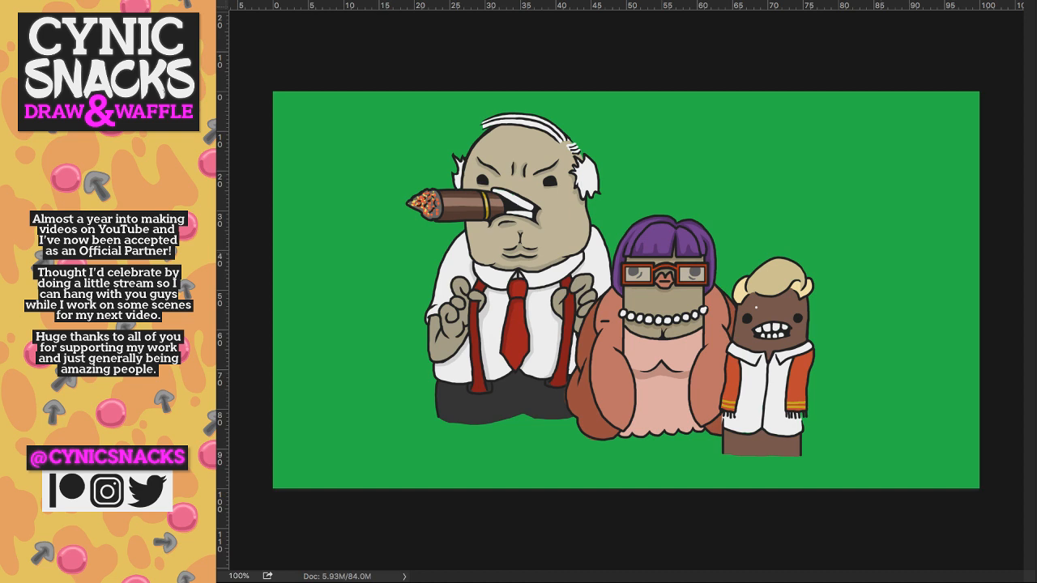
- Add a dark text label reading BOSS on the green background above the blond character
{"action": "key", "text": "super+comma"}
{"action": "key", "text": "super+comma"}
{"action": "type", "text": "BOWW"}
{"action": "key", "text": "BackSpace"}
{"action": "key", "text": "BackSpace"}
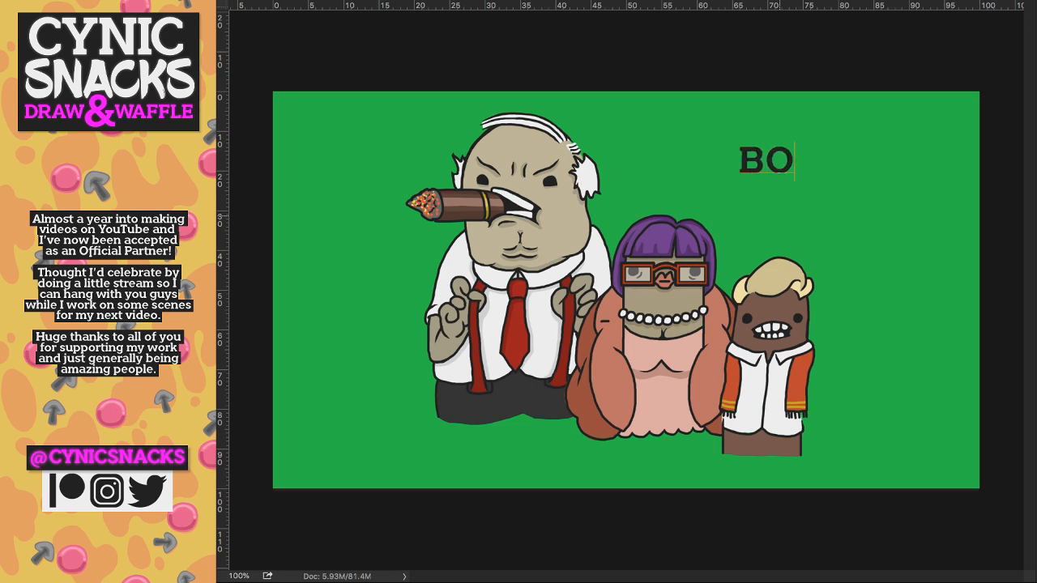
{"action": "type", "text": "SS"}
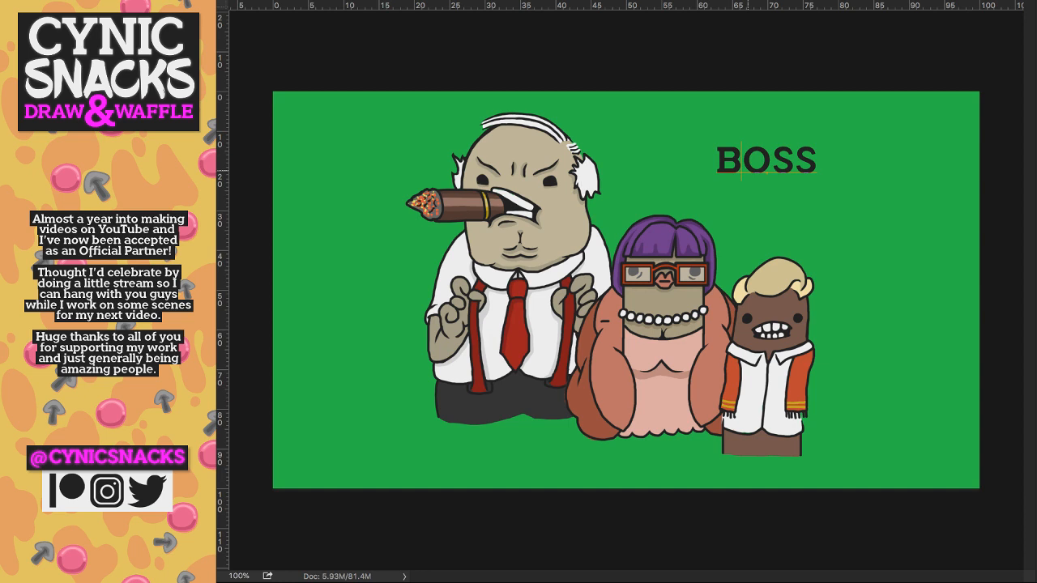
- Scale down the BOSS label and place it just above the blond character's hair
{"action": "key", "text": "super+Return"}
{"action": "key", "text": "super+t"}
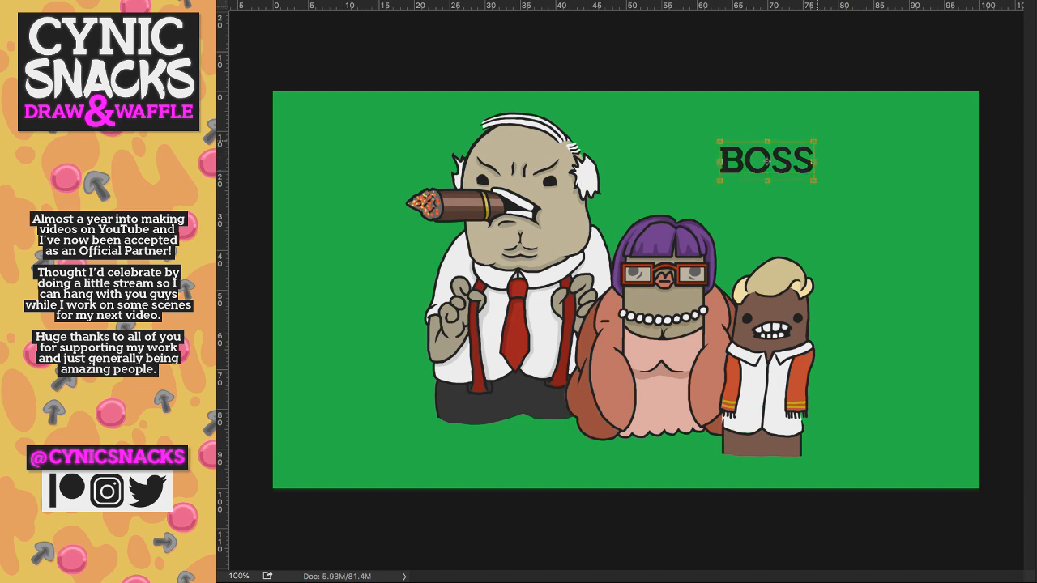
{"action": "left_click_drag", "start_coordinate": [816, 141], "coordinate": [775, 244]}
{"action": "key", "text": "Return"}
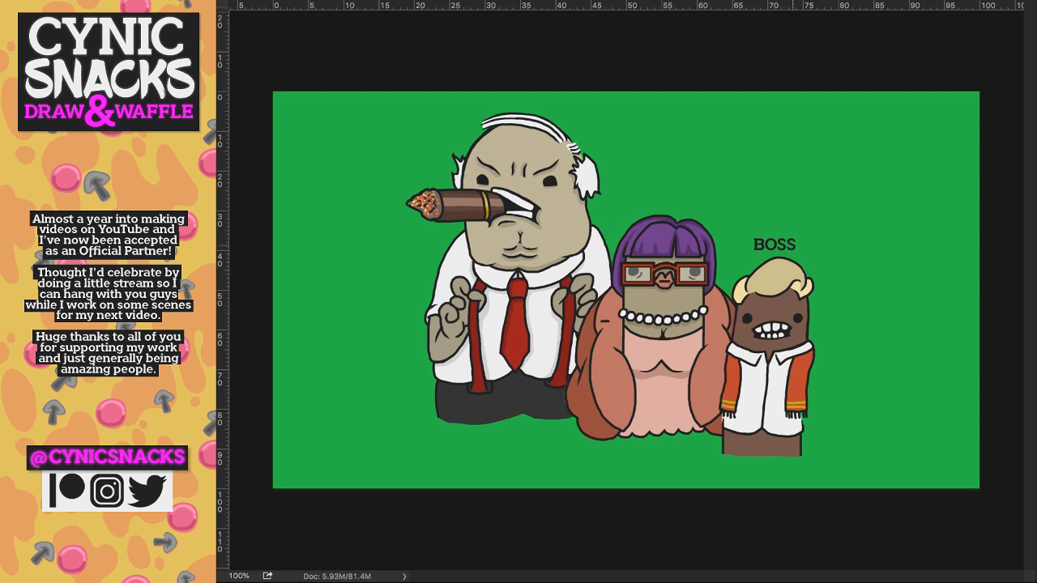
- Duplicate the BOSS label above the purple-haired woman and change its text to BOSS BOSS
{"action": "left_click_drag", "start_coordinate": [792, 245], "coordinate": [668, 202], "text": "alt"}
{"action": "key", "text": "t"}
{"action": "left_click", "coordinate": [669, 202]}
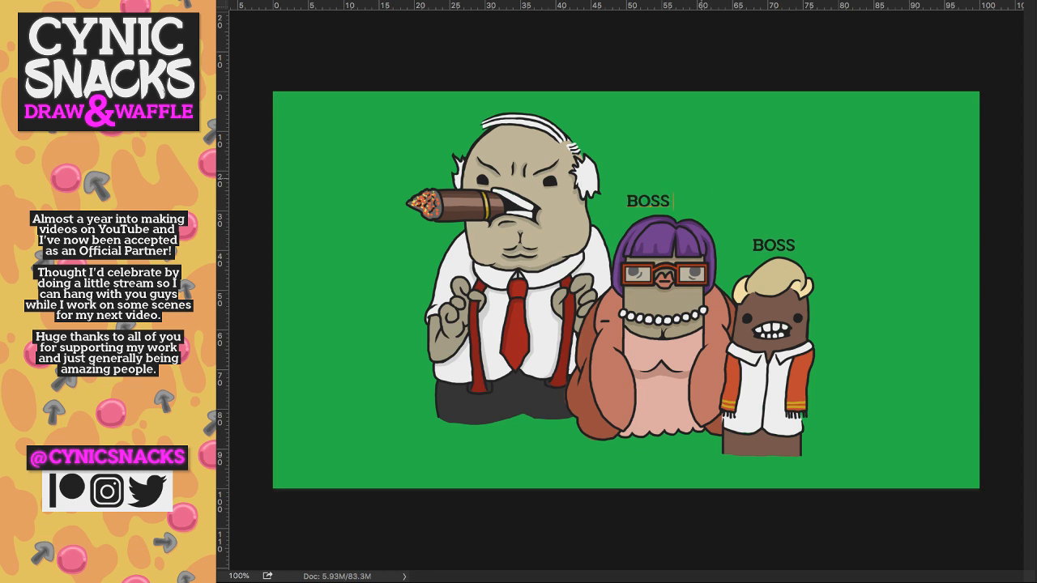
{"action": "type", "text": "BOSS"}
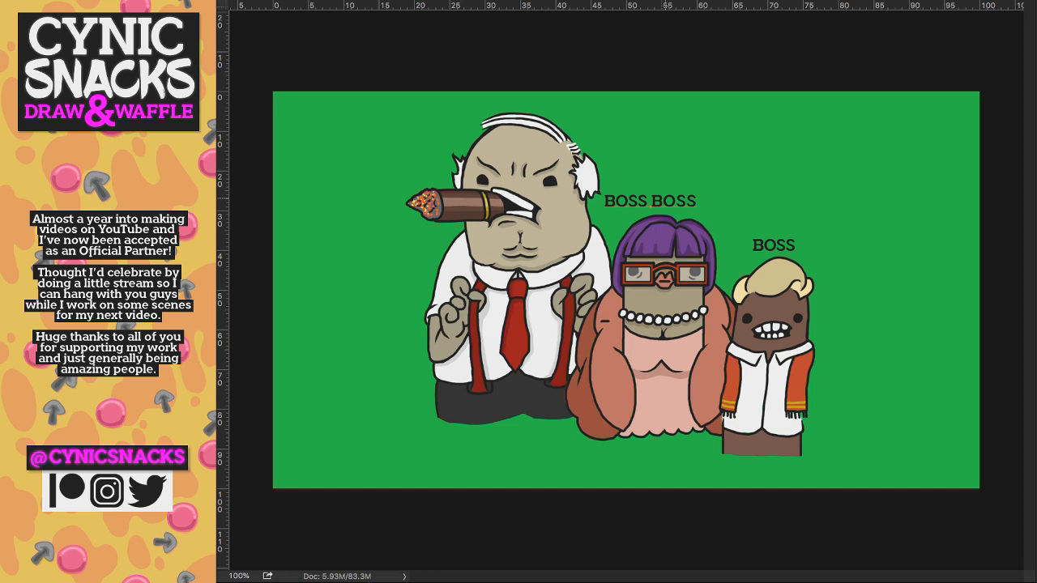
- Duplicate the woman's label for the cigar-smoking man, change it to BOSSES BOSSES BOSS, and position it beside his head
{"action": "left_click_drag", "start_coordinate": [665, 199], "coordinate": [476, 111]}
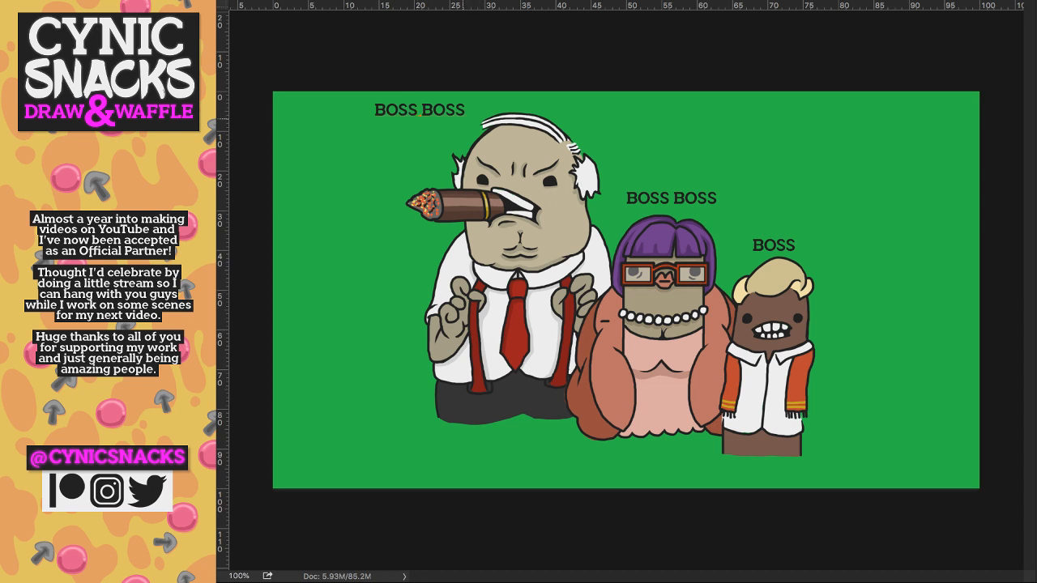
{"action": "type", "text": "ES BOSS"}
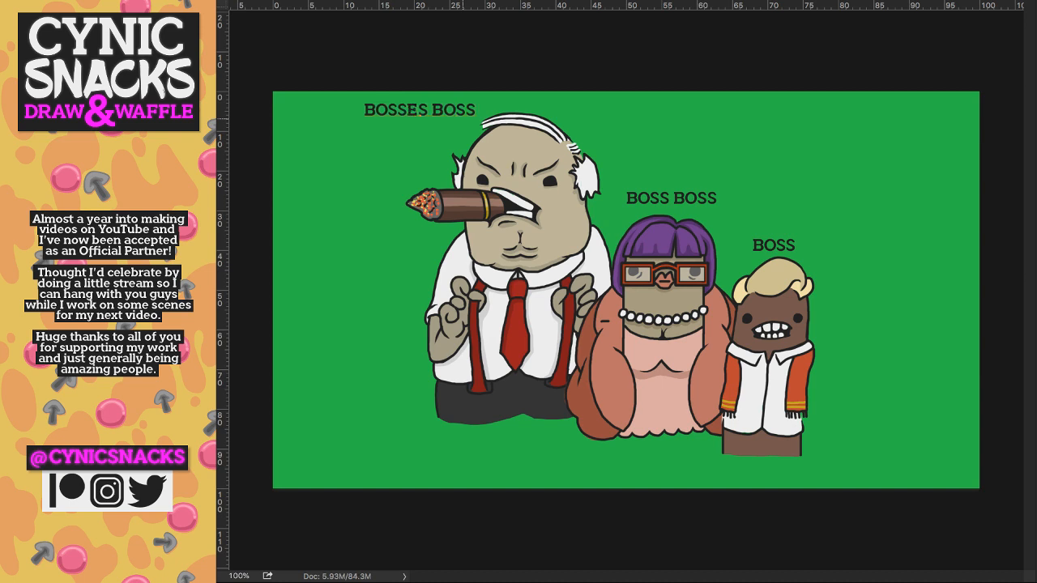
{"action": "type", "text": "ES BOSS"}
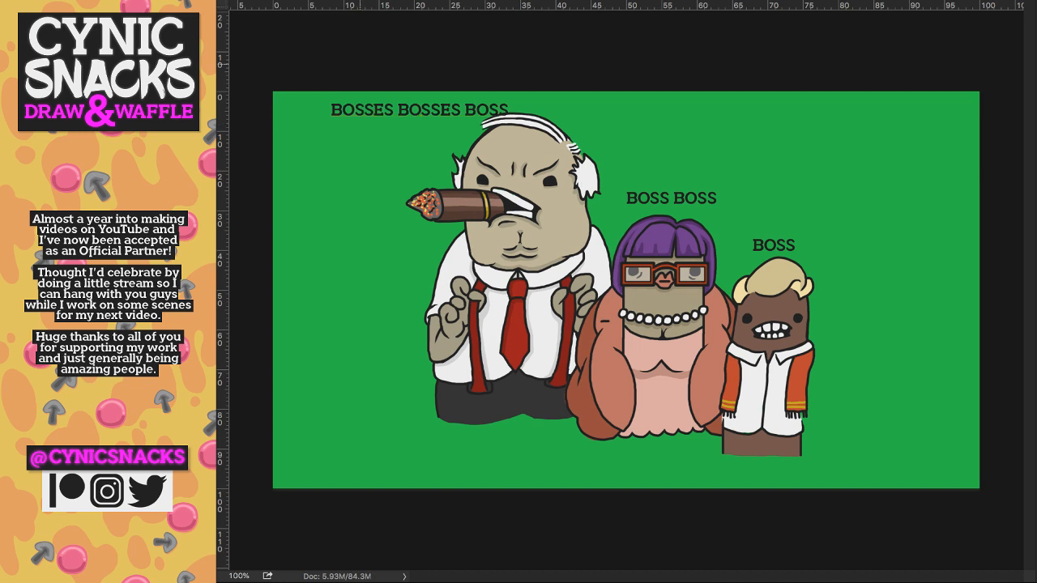
{"action": "mouse_move", "coordinate": [451, 109]}
{"action": "left_mouse_down"}
{"action": "mouse_move", "coordinate": [546, 104]}
{"action": "mouse_move", "coordinate": [402, 162]}
{"action": "mouse_move", "coordinate": [408, 137]}
{"action": "left_mouse_up"}
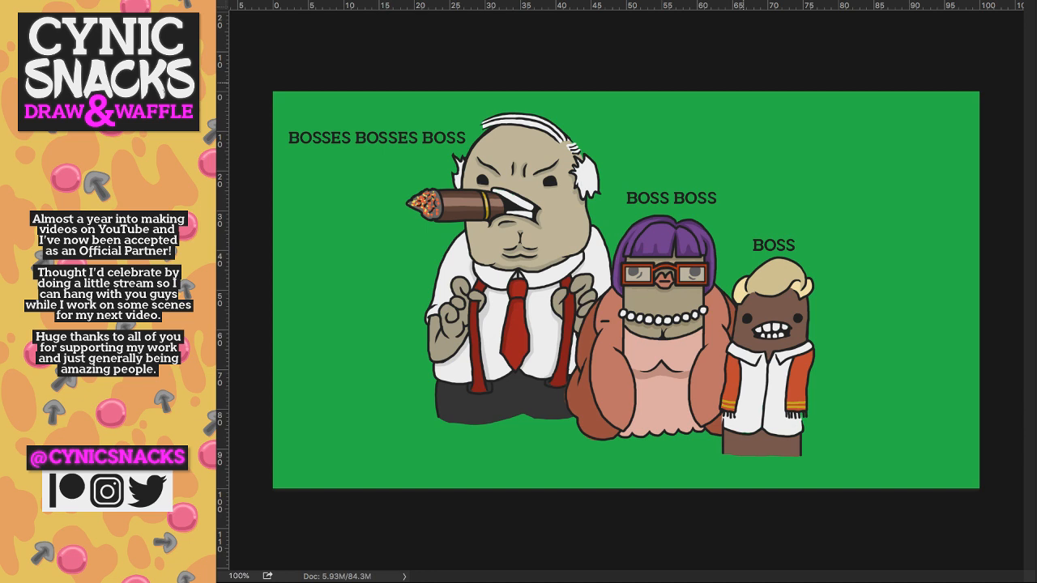
{"action": "mouse_move", "coordinate": [408, 138]}
{"action": "left_mouse_down"}
{"action": "mouse_move", "coordinate": [439, 151]}
{"action": "mouse_move", "coordinate": [417, 133]}
{"action": "left_mouse_up"}
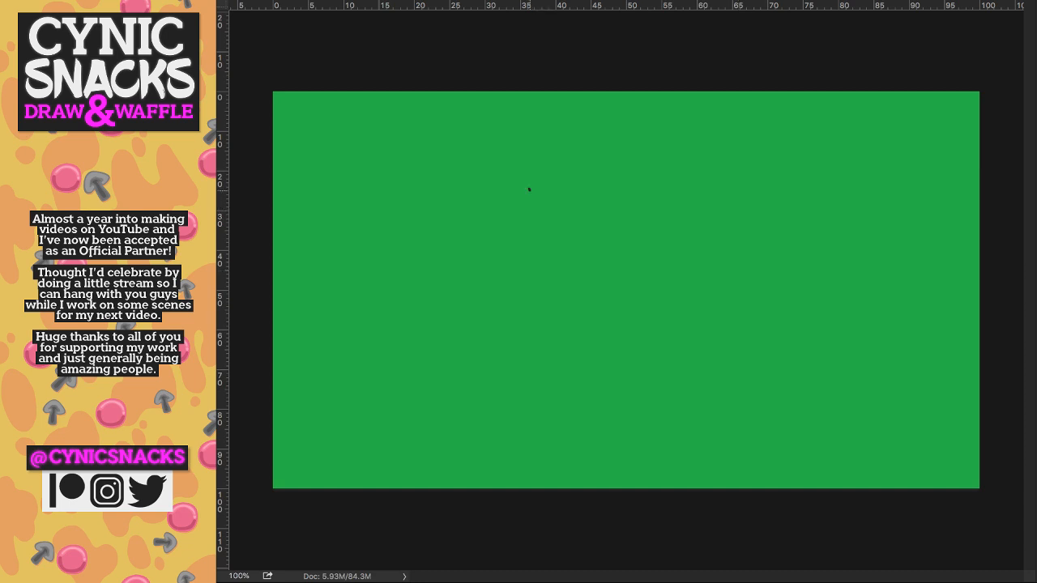
- Sketch four upright fingers and the outer palm edge of a raised open hand in dark lines on the green canvas
{"action": "left_click_drag", "start_coordinate": [528, 186], "coordinate": [525, 270]}
{"action": "mouse_move", "coordinate": [524, 230]}
{"action": "left_mouse_down"}
{"action": "mouse_move", "coordinate": [544, 157]}
{"action": "mouse_move", "coordinate": [564, 207]}
{"action": "left_mouse_up"}
{"action": "left_click_drag", "start_coordinate": [566, 170], "coordinate": [560, 261]}
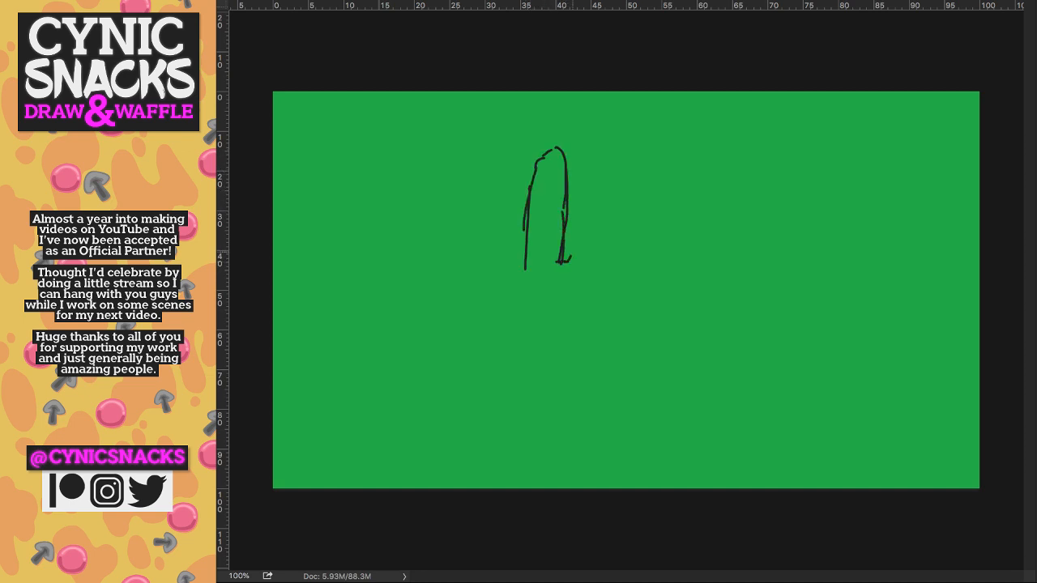
{"action": "mouse_move", "coordinate": [572, 258]}
{"action": "left_mouse_down"}
{"action": "mouse_move", "coordinate": [630, 162]}
{"action": "mouse_move", "coordinate": [609, 257]}
{"action": "mouse_move", "coordinate": [619, 261]}
{"action": "mouse_move", "coordinate": [643, 177]}
{"action": "left_mouse_up"}
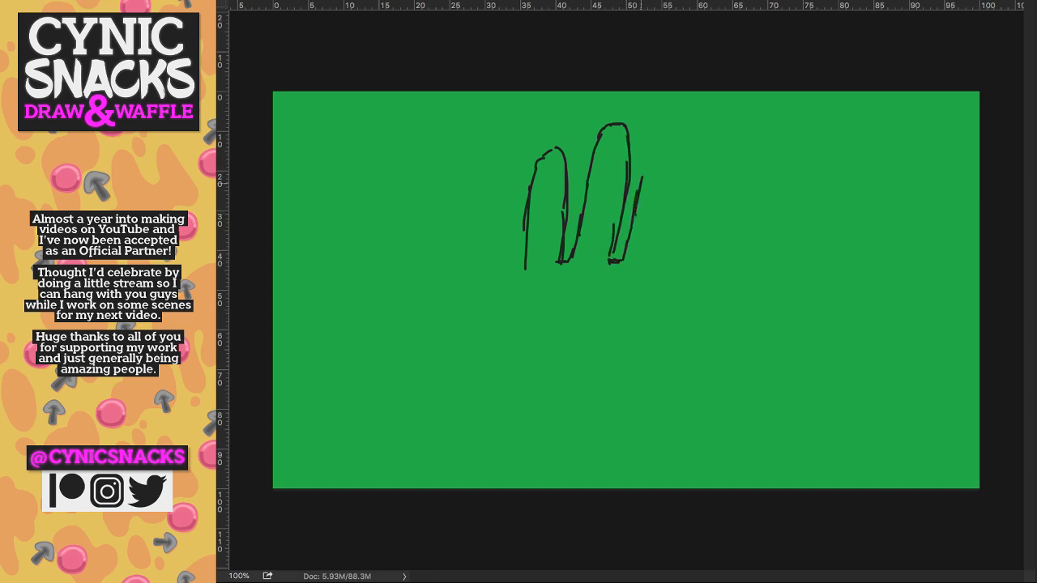
{"action": "mouse_move", "coordinate": [656, 266]}
{"action": "left_mouse_down"}
{"action": "mouse_move", "coordinate": [675, 191]}
{"action": "mouse_move", "coordinate": [674, 246]}
{"action": "mouse_move", "coordinate": [705, 151]}
{"action": "left_mouse_up"}
{"action": "mouse_move", "coordinate": [721, 160]}
{"action": "left_mouse_down"}
{"action": "mouse_move", "coordinate": [692, 350]}
{"action": "mouse_move", "coordinate": [664, 420]}
{"action": "left_mouse_up"}
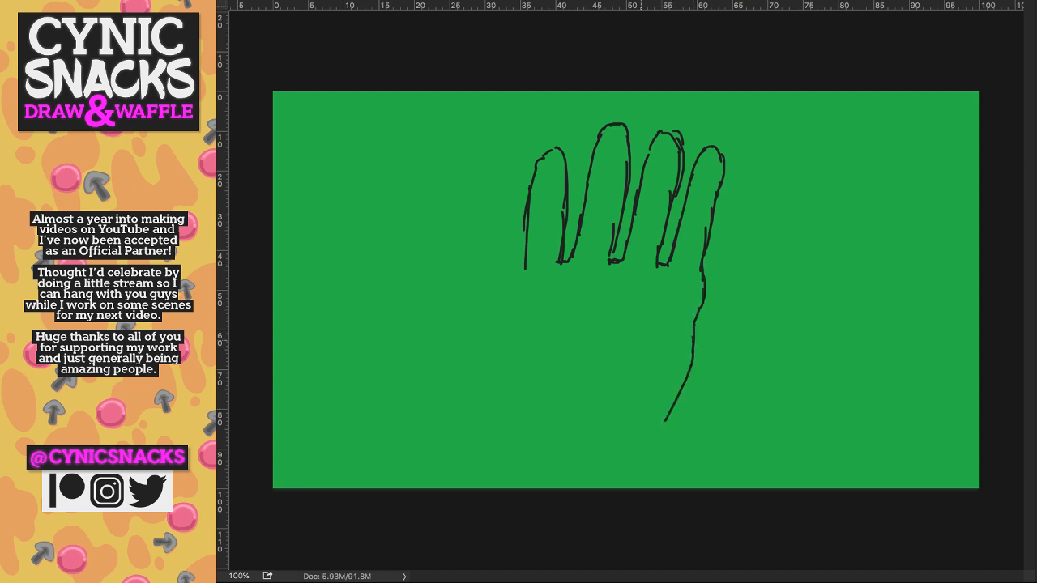
- Sketch the hand's palm creases, its thumb and the rounded heel of the palm
{"action": "left_click_drag", "start_coordinate": [525, 270], "coordinate": [518, 299]}
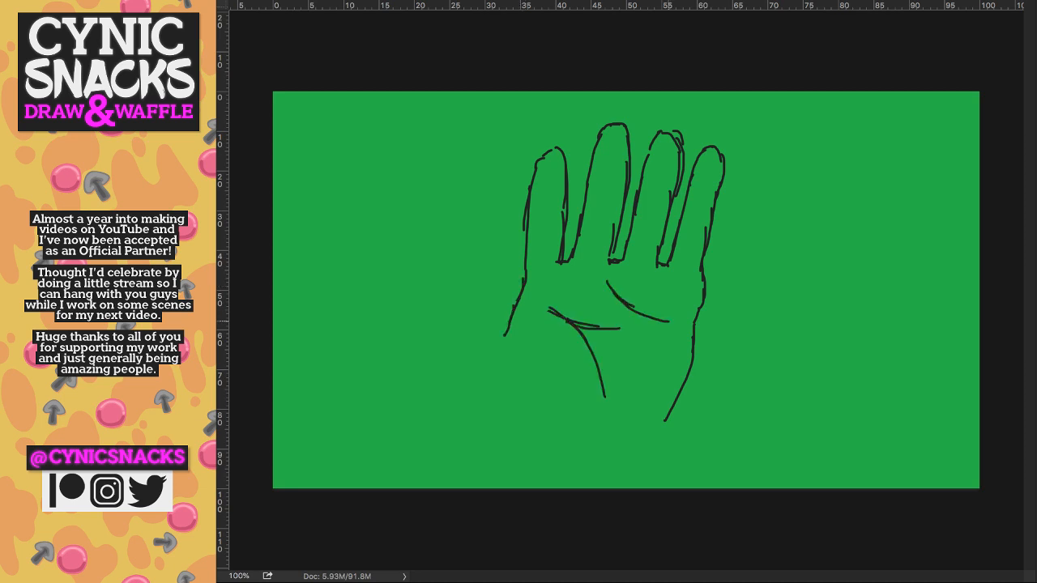
{"action": "left_click_drag", "start_coordinate": [651, 321], "coordinate": [683, 323]}
{"action": "mouse_move", "coordinate": [503, 339]}
{"action": "left_mouse_down"}
{"action": "mouse_move", "coordinate": [468, 256]}
{"action": "mouse_move", "coordinate": [462, 365]}
{"action": "mouse_move", "coordinate": [484, 397]}
{"action": "mouse_move", "coordinate": [503, 411]}
{"action": "mouse_move", "coordinate": [582, 415]}
{"action": "left_mouse_up"}
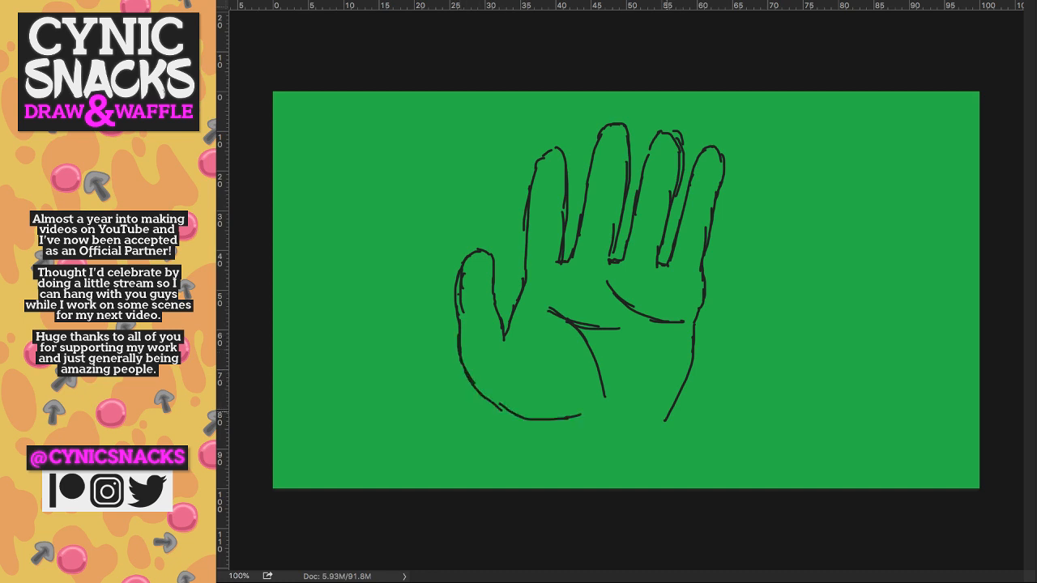
{"action": "mouse_move", "coordinate": [648, 408]}
{"action": "left_mouse_down"}
{"action": "mouse_move", "coordinate": [672, 396]}
{"action": "mouse_move", "coordinate": [689, 331]}
{"action": "mouse_move", "coordinate": [689, 341]}
{"action": "left_mouse_up"}
{"action": "key", "text": "super+z"}
{"action": "key", "text": "super+z"}
- Thicken the hand's outline with extra strokes along the thumb, fingers and outer palm edge
{"action": "mouse_move", "coordinate": [470, 258]}
{"action": "left_mouse_down"}
{"action": "mouse_move", "coordinate": [456, 314]}
{"action": "mouse_move", "coordinate": [455, 278]}
{"action": "mouse_move", "coordinate": [492, 268]}
{"action": "mouse_move", "coordinate": [497, 324]}
{"action": "mouse_move", "coordinate": [524, 260]}
{"action": "left_mouse_up"}
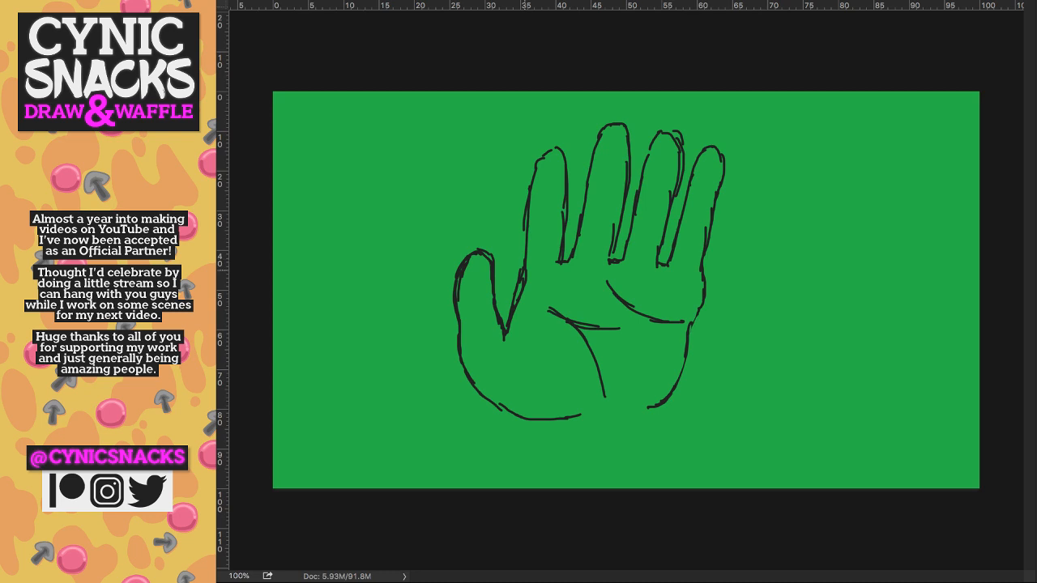
{"action": "left_click_drag", "start_coordinate": [534, 196], "coordinate": [572, 243]}
{"action": "mouse_move", "coordinate": [597, 151]}
{"action": "left_mouse_down"}
{"action": "mouse_move", "coordinate": [614, 126]}
{"action": "mouse_move", "coordinate": [627, 135]}
{"action": "mouse_move", "coordinate": [631, 172]}
{"action": "mouse_move", "coordinate": [662, 134]}
{"action": "mouse_move", "coordinate": [681, 139]}
{"action": "left_mouse_up"}
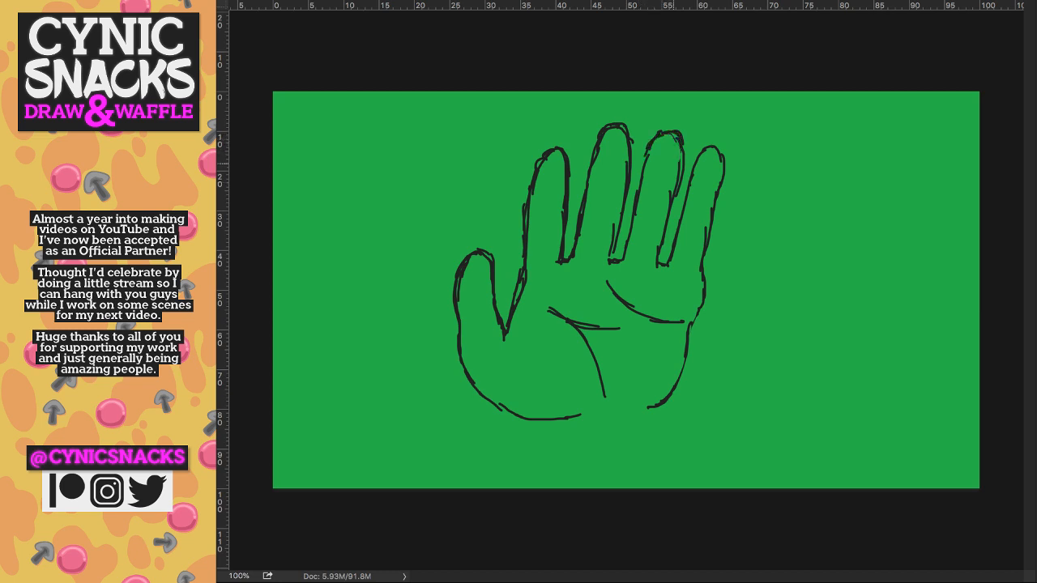
{"action": "mouse_move", "coordinate": [678, 141]}
{"action": "left_mouse_down"}
{"action": "mouse_move", "coordinate": [689, 230]}
{"action": "mouse_move", "coordinate": [700, 157]}
{"action": "mouse_move", "coordinate": [720, 144]}
{"action": "mouse_move", "coordinate": [726, 179]}
{"action": "mouse_move", "coordinate": [683, 362]}
{"action": "left_mouse_up"}
{"action": "left_click_drag", "start_coordinate": [687, 356], "coordinate": [665, 398]}
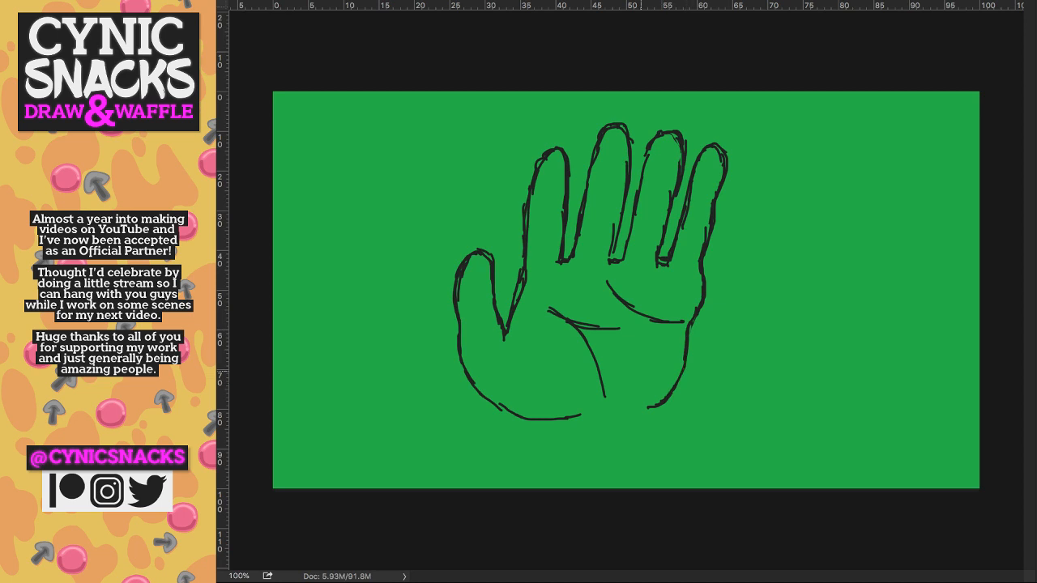
- Redraw the gaps between the middle, ring and little fingers with heavier lines
{"action": "mouse_move", "coordinate": [613, 256]}
{"action": "left_mouse_down"}
{"action": "mouse_move", "coordinate": [629, 123]}
{"action": "mouse_move", "coordinate": [625, 176]}
{"action": "left_mouse_up"}
{"action": "mouse_move", "coordinate": [614, 225]}
{"action": "left_mouse_down"}
{"action": "mouse_move", "coordinate": [611, 254]}
{"action": "mouse_move", "coordinate": [621, 260]}
{"action": "left_mouse_up"}
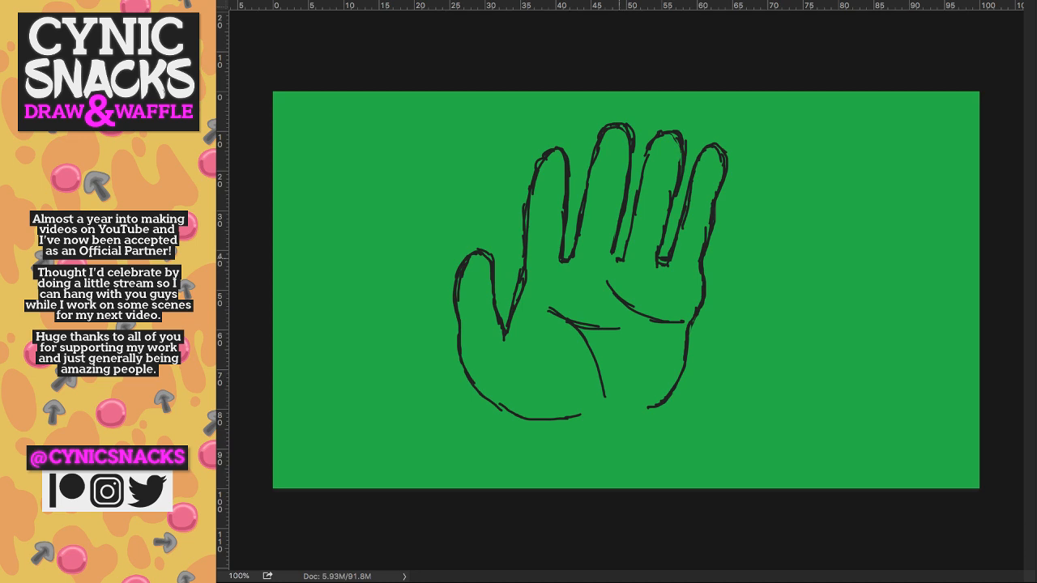
{"action": "left_click_drag", "start_coordinate": [649, 151], "coordinate": [622, 259]}
{"action": "mouse_move", "coordinate": [671, 190]}
{"action": "left_mouse_down"}
{"action": "mouse_move", "coordinate": [657, 263]}
{"action": "mouse_move", "coordinate": [668, 228]}
{"action": "mouse_move", "coordinate": [661, 253]}
{"action": "left_mouse_up"}
{"action": "left_click_drag", "start_coordinate": [662, 250], "coordinate": [669, 220]}
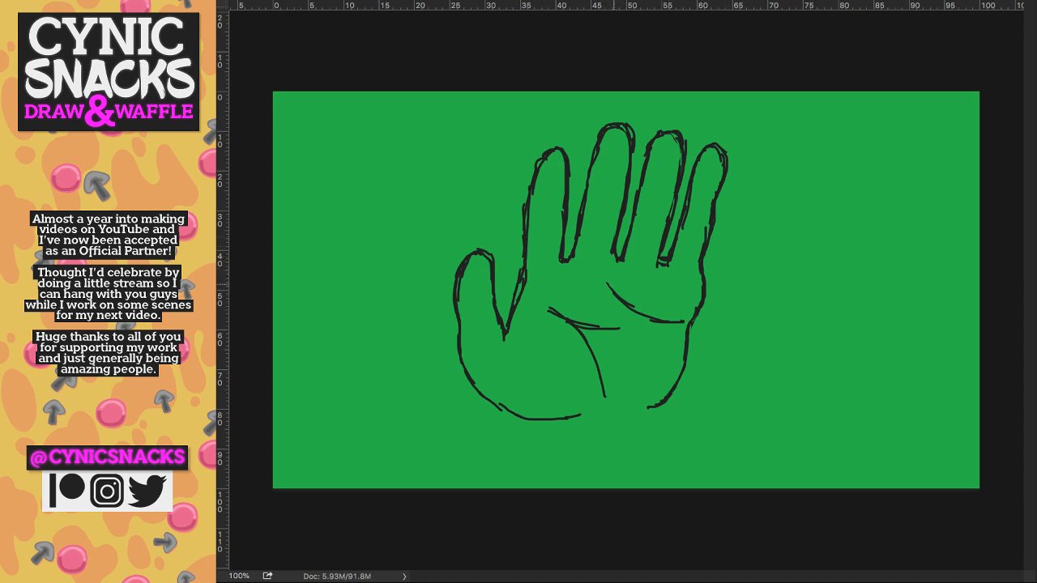
- Tidy the palm creases and redraw the thumb's inner edge with a joint crease and a fold at its base
{"action": "mouse_move", "coordinate": [613, 286]}
{"action": "left_mouse_down"}
{"action": "mouse_move", "coordinate": [682, 324]}
{"action": "mouse_move", "coordinate": [649, 322]}
{"action": "left_mouse_up"}
{"action": "mouse_move", "coordinate": [583, 326]}
{"action": "left_mouse_down"}
{"action": "mouse_move", "coordinate": [595, 325]}
{"action": "mouse_move", "coordinate": [557, 316]}
{"action": "left_mouse_up"}
{"action": "left_click_drag", "start_coordinate": [552, 311], "coordinate": [619, 329]}
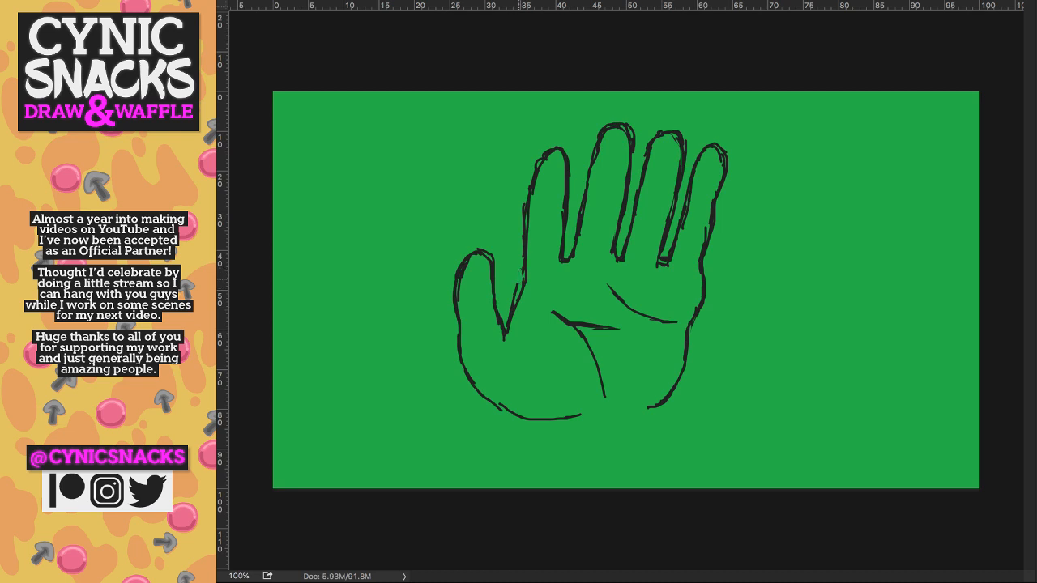
{"action": "key", "text": "super+z"}
{"action": "mouse_move", "coordinate": [494, 253]}
{"action": "left_mouse_down"}
{"action": "mouse_move", "coordinate": [498, 303]}
{"action": "mouse_move", "coordinate": [486, 305]}
{"action": "mouse_move", "coordinate": [508, 321]}
{"action": "mouse_move", "coordinate": [484, 353]}
{"action": "mouse_move", "coordinate": [501, 331]}
{"action": "left_mouse_up"}
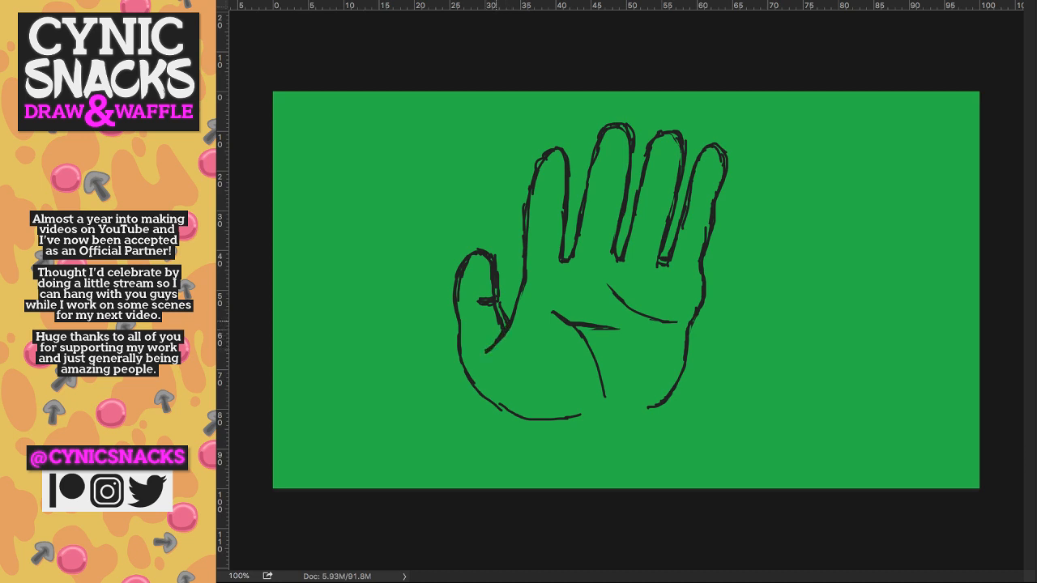
{"action": "key", "text": "ctrl+z"}
- Draw joint creases across the index finger and extend its rounded tip upward
{"action": "left_click_drag", "start_coordinate": [530, 263], "coordinate": [561, 260]}
{"action": "left_click_drag", "start_coordinate": [535, 217], "coordinate": [555, 215]}
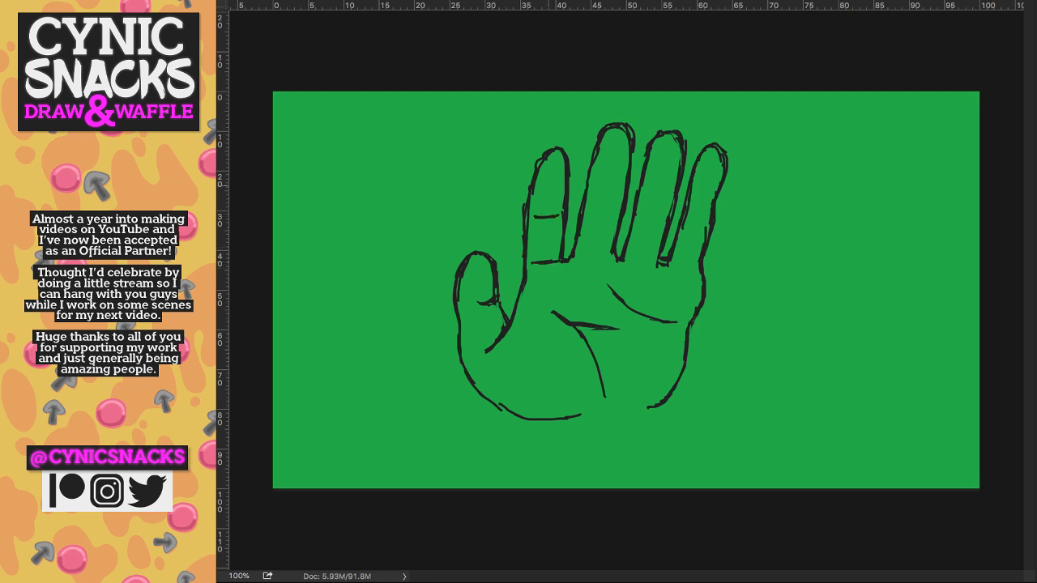
{"action": "mouse_move", "coordinate": [542, 158]}
{"action": "left_mouse_down"}
{"action": "mouse_move", "coordinate": [563, 135]}
{"action": "mouse_move", "coordinate": [572, 172]}
{"action": "mouse_move", "coordinate": [565, 164]}
{"action": "left_mouse_up"}
{"action": "left_click_drag", "start_coordinate": [548, 175], "coordinate": [560, 176]}
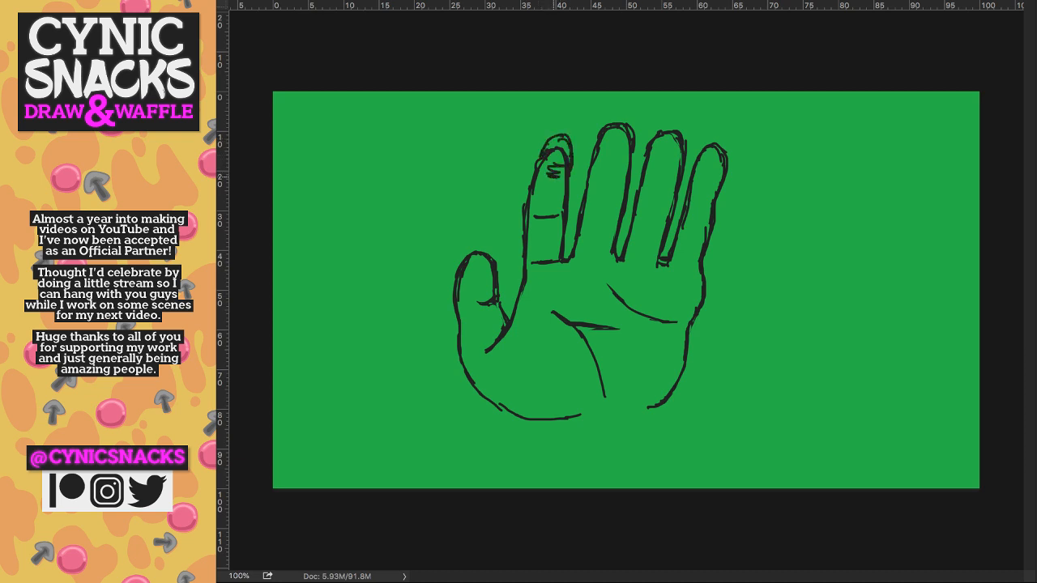
{"action": "key", "text": "ctrl+z"}
{"action": "key", "text": "ctrl+z"}
{"action": "key", "text": "ctrl+z"}
{"action": "key", "text": "ctrl+z"}
- Add short joint creases across the middle, ring and little fingers
{"action": "left_click_drag", "start_coordinate": [583, 258], "coordinate": [600, 256]}
{"action": "left_click_drag", "start_coordinate": [594, 215], "coordinate": [615, 214]}
{"action": "left_click_drag", "start_coordinate": [600, 172], "coordinate": [621, 170]}
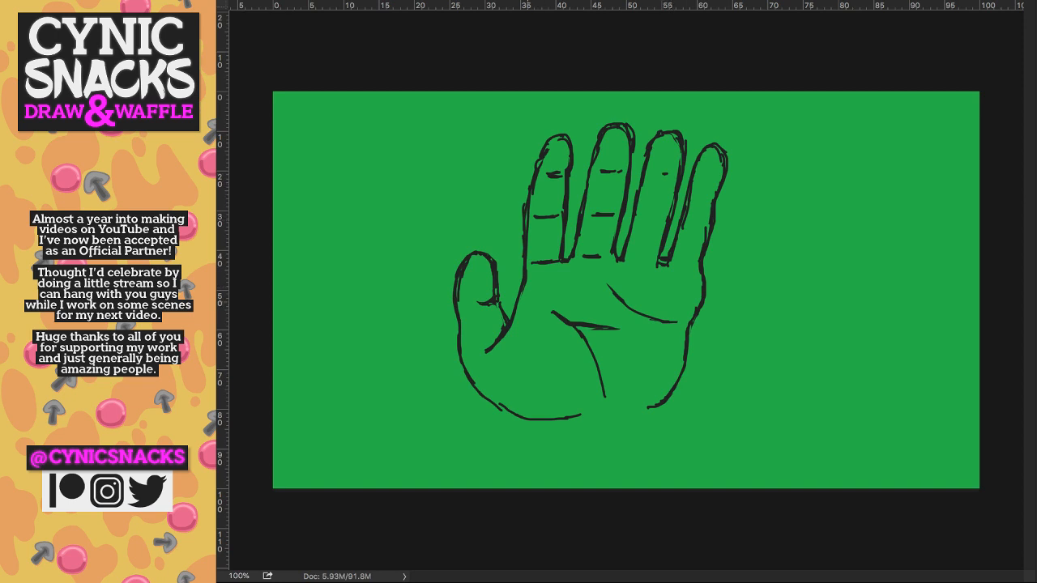
{"action": "left_click_drag", "start_coordinate": [383, 332], "coordinate": [458, 324]}
{"action": "key", "text": "ctrl+z"}
{"action": "left_click_drag", "start_coordinate": [643, 217], "coordinate": [659, 218]}
{"action": "left_click_drag", "start_coordinate": [654, 173], "coordinate": [668, 175]}
{"action": "left_click_drag", "start_coordinate": [632, 258], "coordinate": [694, 267]}
{"action": "left_click_drag", "start_coordinate": [691, 226], "coordinate": [703, 228]}
{"action": "left_click_drag", "start_coordinate": [700, 181], "coordinate": [712, 185]}
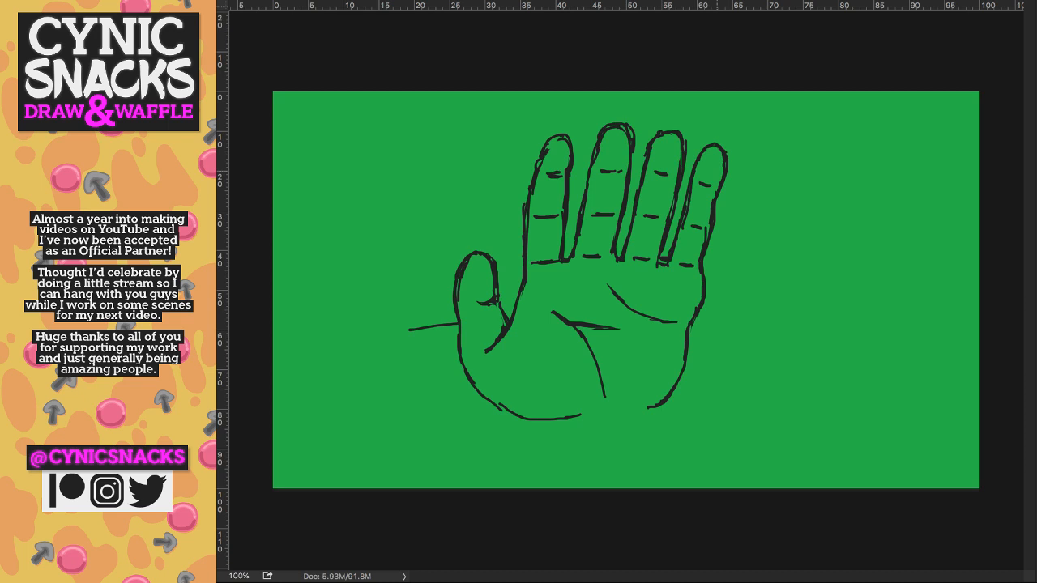
- Sketch the forearm's upper and lower edges from the palm to the canvas edge and reinforce the index finger's outline
{"action": "left_click_drag", "start_coordinate": [408, 329], "coordinate": [457, 325]}
{"action": "mouse_move", "coordinate": [648, 409]}
{"action": "left_mouse_down"}
{"action": "mouse_move", "coordinate": [589, 431]}
{"action": "mouse_move", "coordinate": [513, 435]}
{"action": "left_mouse_up"}
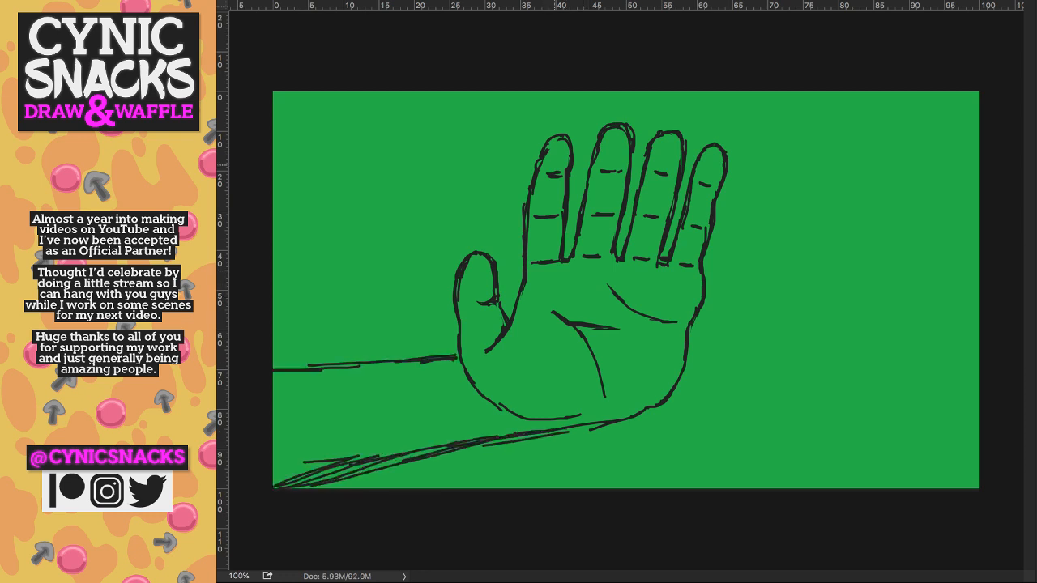
{"action": "left_click_drag", "start_coordinate": [543, 146], "coordinate": [526, 211]}
{"action": "left_click_drag", "start_coordinate": [546, 283], "coordinate": [535, 325]}
{"action": "left_click_drag", "start_coordinate": [550, 281], "coordinate": [578, 278]}
{"action": "left_click_drag", "start_coordinate": [612, 276], "coordinate": [615, 276]}
{"action": "key", "text": "super+z"}
{"action": "key", "text": "super+z"}
{"action": "key", "text": "super+z"}
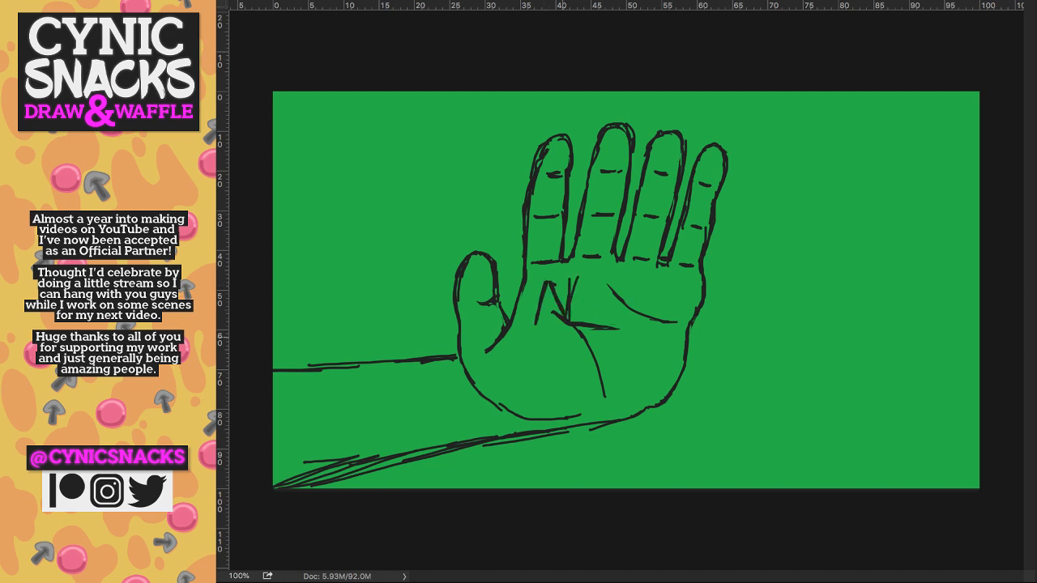
- Letter NO in large strokes across the palm and go over the O again
{"action": "mouse_move", "coordinate": [546, 288]}
{"action": "left_mouse_down"}
{"action": "mouse_move", "coordinate": [531, 356]}
{"action": "mouse_move", "coordinate": [577, 295]}
{"action": "mouse_move", "coordinate": [562, 361]}
{"action": "left_mouse_up"}
{"action": "left_click_drag", "start_coordinate": [622, 298], "coordinate": [599, 378]}
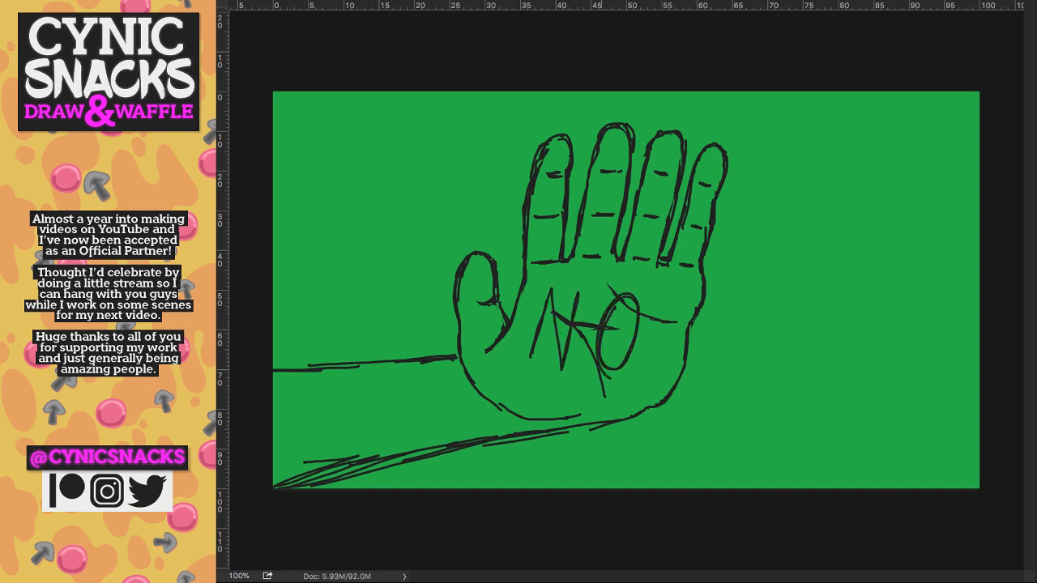
{"action": "left_click_drag", "start_coordinate": [633, 291], "coordinate": [606, 357]}
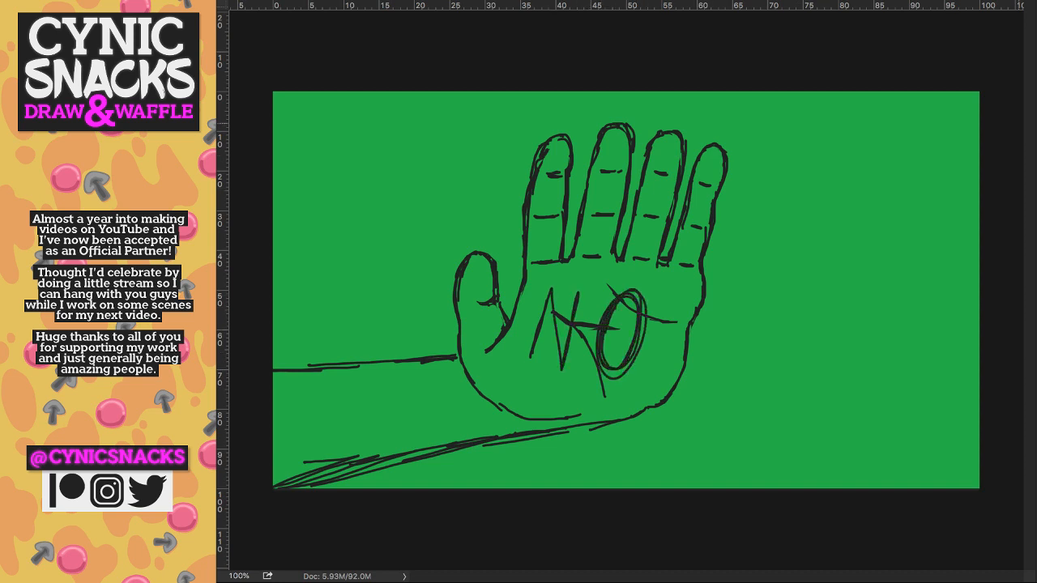
- Warp the hand sketch so the fingers bulge upward, and nudge the sketch down
{"action": "key", "text": "ctrl+t"}
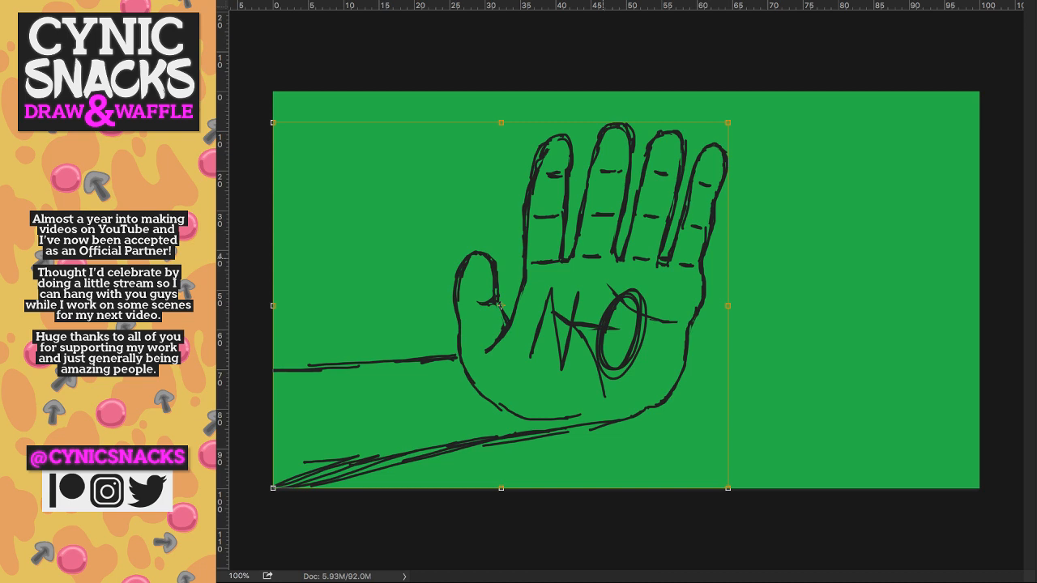
{"action": "left_click_drag", "start_coordinate": [602, 154], "coordinate": [616, 115]}
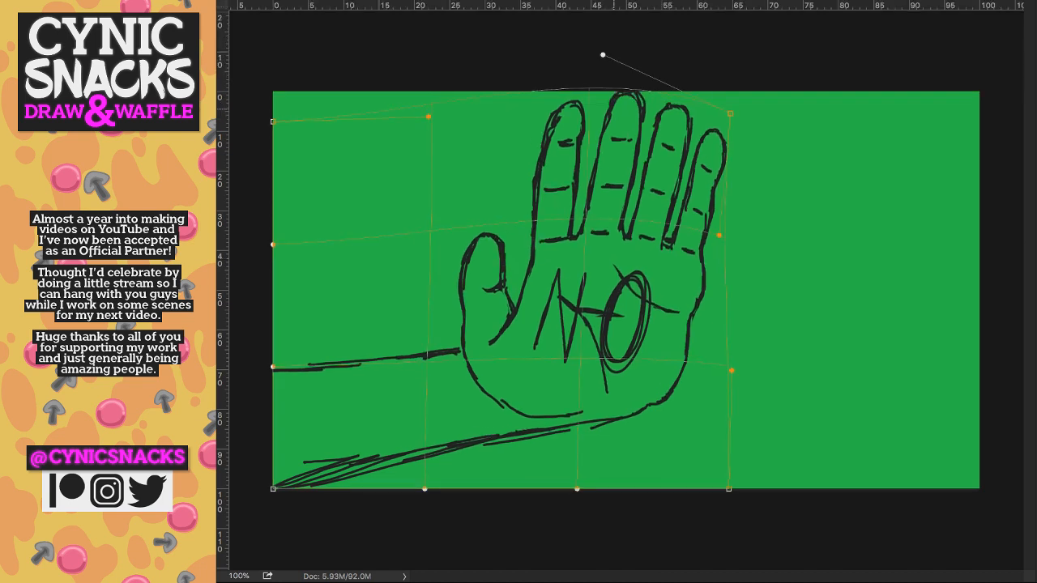
{"action": "key", "text": "Return"}
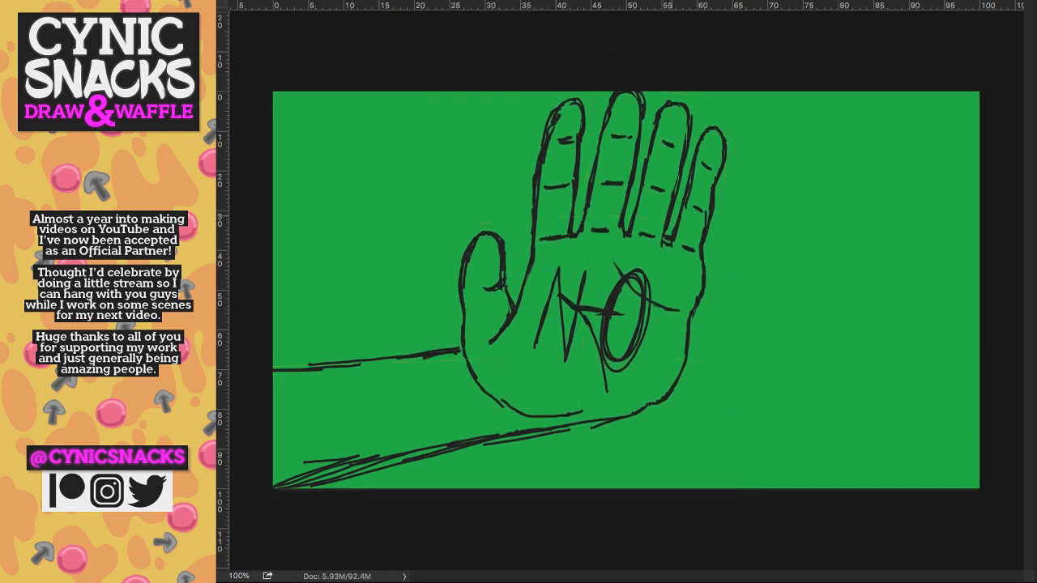
{"action": "key", "text": "shift+Down"}
{"action": "key", "text": "shift+Down"}
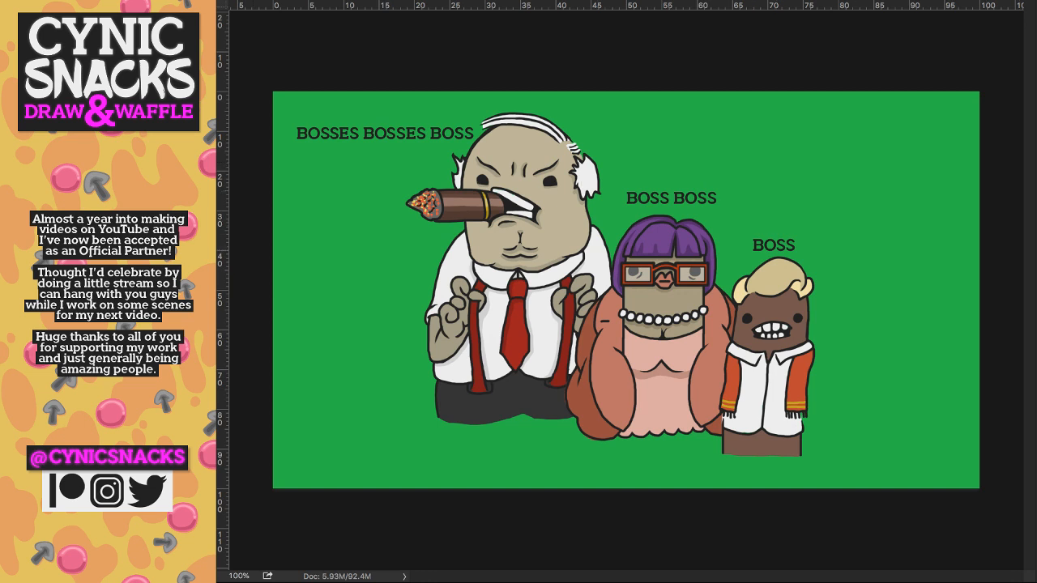
- Change the label above the purple-haired woman to BOSSES BOSS
{"action": "type", "text": "es"}
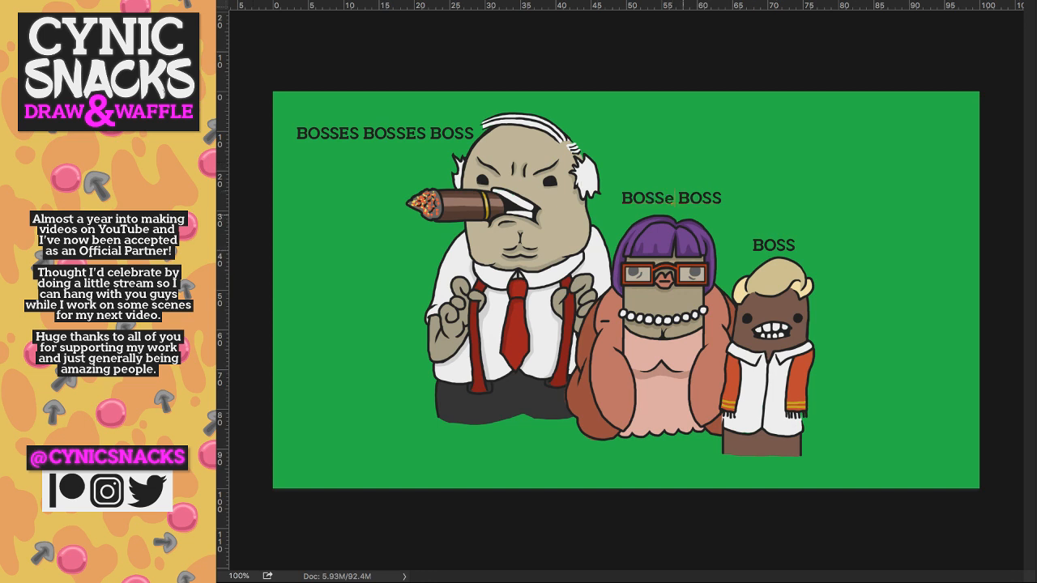
{"action": "key", "text": "BackSpace"}
{"action": "key", "text": "BackSpace"}
{"action": "type", "text": "ES"}
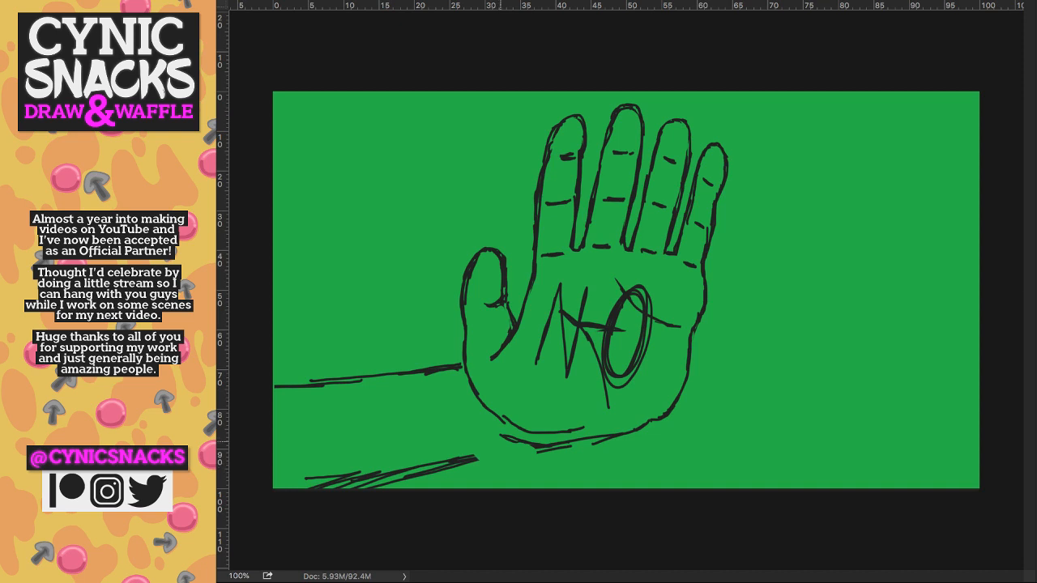
- Erase the forearm lines near the wrist and draw a curved sleeve cuff wrapping under the palm
{"action": "left_click_drag", "start_coordinate": [503, 436], "coordinate": [472, 453]}
{"action": "mouse_move", "coordinate": [472, 453]}
{"action": "left_mouse_down"}
{"action": "mouse_move", "coordinate": [509, 469]}
{"action": "mouse_move", "coordinate": [543, 445]}
{"action": "left_mouse_up"}
{"action": "key", "text": "e"}
{"action": "mouse_move", "coordinate": [541, 452]}
{"action": "left_mouse_down"}
{"action": "mouse_move", "coordinate": [600, 438]}
{"action": "mouse_move", "coordinate": [553, 450]}
{"action": "mouse_move", "coordinate": [576, 443]}
{"action": "mouse_move", "coordinate": [510, 444]}
{"action": "mouse_move", "coordinate": [456, 393]}
{"action": "mouse_move", "coordinate": [451, 370]}
{"action": "mouse_move", "coordinate": [456, 380]}
{"action": "left_mouse_up"}
{"action": "key", "text": "b"}
{"action": "mouse_move", "coordinate": [458, 395]}
{"action": "left_mouse_down"}
{"action": "mouse_move", "coordinate": [477, 416]}
{"action": "mouse_move", "coordinate": [477, 453]}
{"action": "left_mouse_up"}
{"action": "left_click_drag", "start_coordinate": [471, 449], "coordinate": [430, 372]}
{"action": "left_click_drag", "start_coordinate": [427, 370], "coordinate": [424, 358]}
{"action": "mouse_move", "coordinate": [424, 358]}
{"action": "left_mouse_down"}
{"action": "mouse_move", "coordinate": [460, 353]}
{"action": "mouse_move", "coordinate": [432, 361]}
{"action": "mouse_move", "coordinate": [460, 409]}
{"action": "mouse_move", "coordinate": [502, 428]}
{"action": "left_mouse_up"}
- Clean up the lines at the heel of the palm and the forearm's rough lower edge
{"action": "key", "text": "e"}
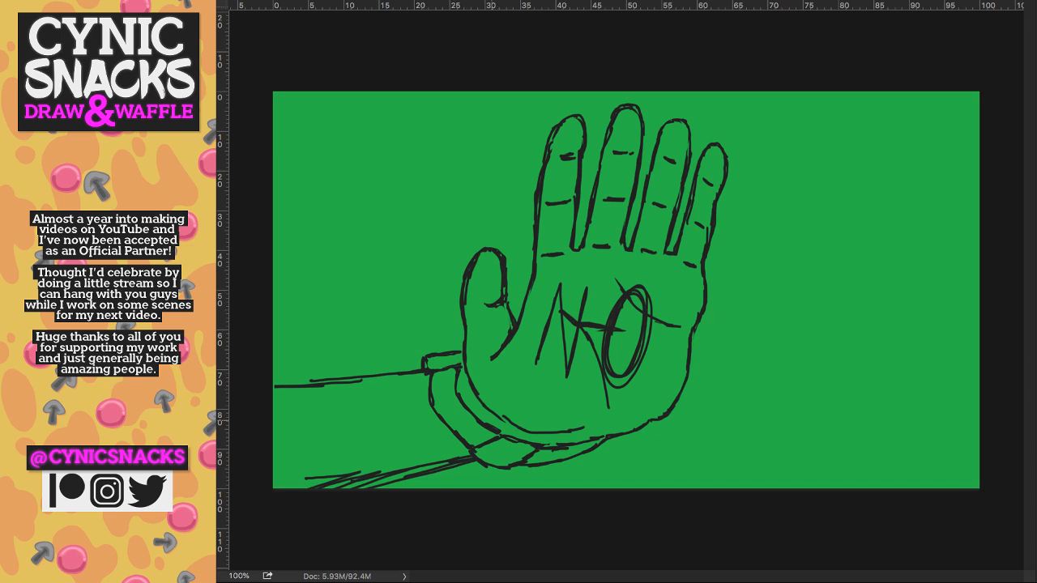
{"action": "left_click_drag", "start_coordinate": [494, 414], "coordinate": [550, 429]}
{"action": "left_click_drag", "start_coordinate": [570, 426], "coordinate": [633, 421]}
{"action": "key", "text": "ctrl+z"}
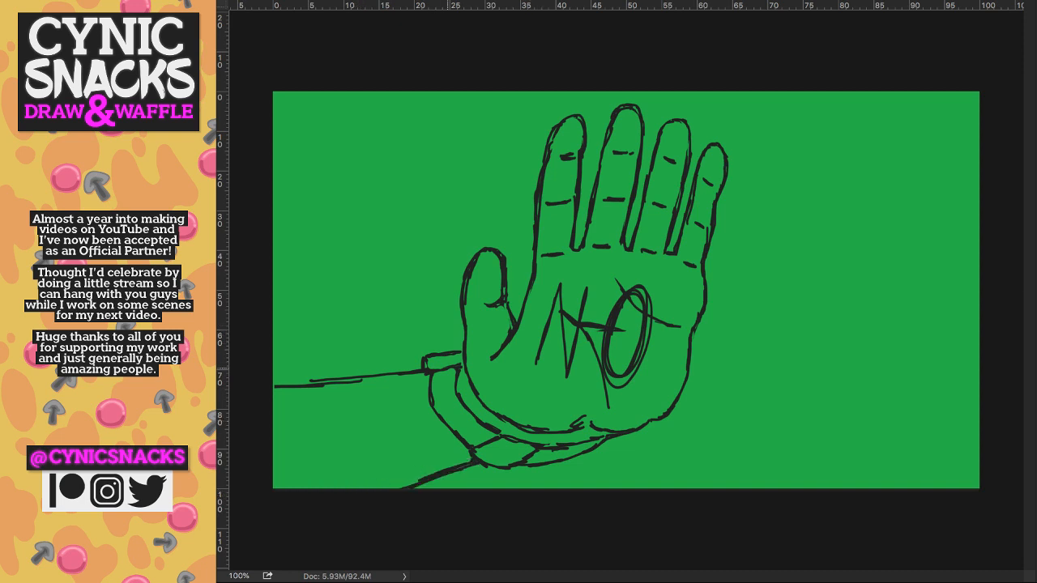
- Draw a second, wider sleeve band curving below the cuff
{"action": "left_click_drag", "start_coordinate": [422, 372], "coordinate": [415, 405]}
{"action": "left_click_drag", "start_coordinate": [421, 385], "coordinate": [428, 454]}
{"action": "mouse_move", "coordinate": [416, 404]}
{"action": "left_mouse_down"}
{"action": "mouse_move", "coordinate": [437, 471]}
{"action": "mouse_move", "coordinate": [465, 488]}
{"action": "mouse_move", "coordinate": [527, 468]}
{"action": "left_mouse_up"}
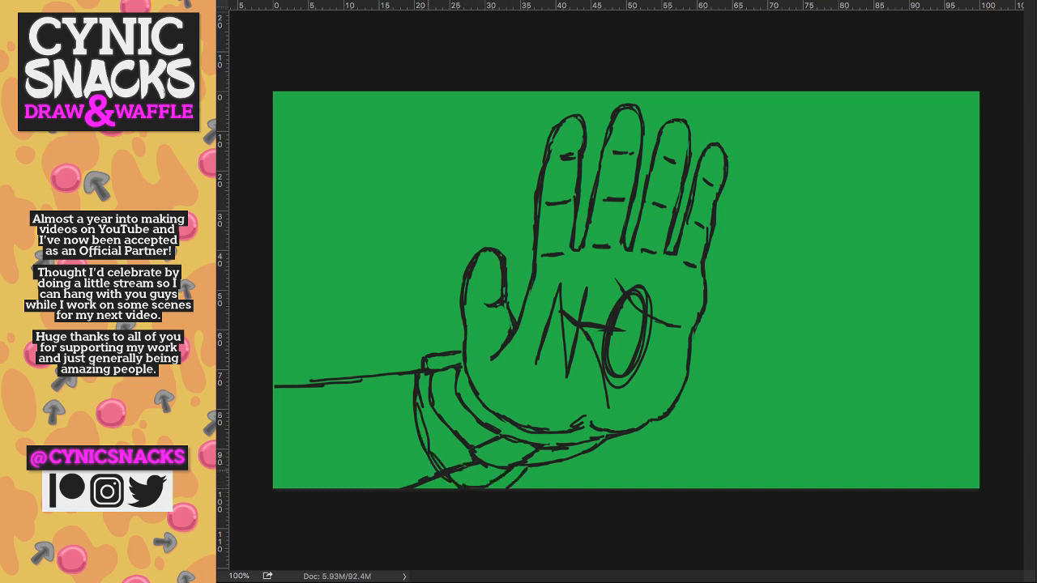
- Erase the forearm's lower line and redraw its upper line higher, from the cuff to the canvas edge
{"action": "left_click_drag", "start_coordinate": [453, 468], "coordinate": [400, 489]}
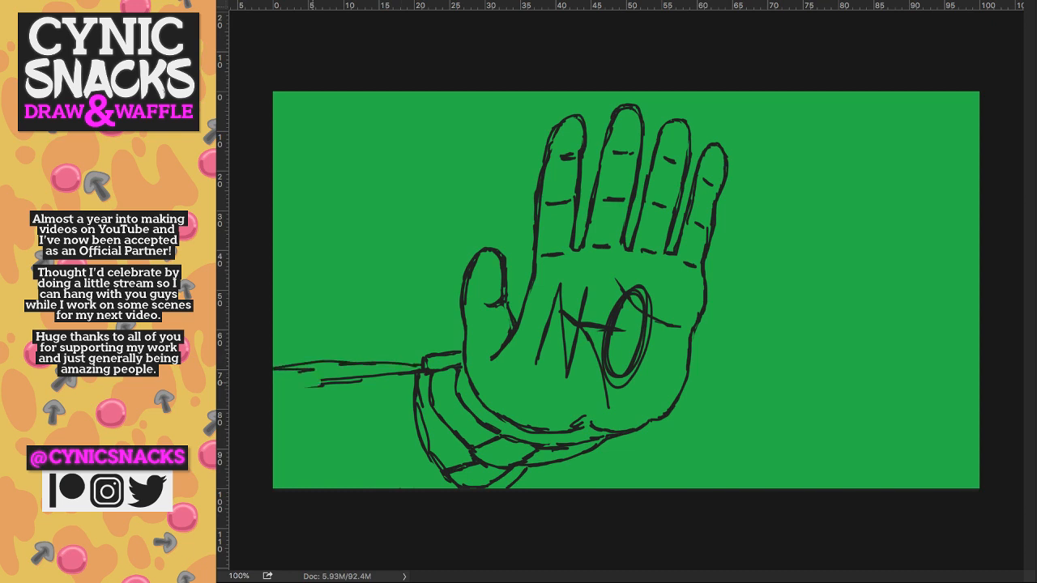
{"action": "key", "text": "ctrl+z"}
{"action": "left_click_drag", "start_coordinate": [415, 365], "coordinate": [274, 371]}
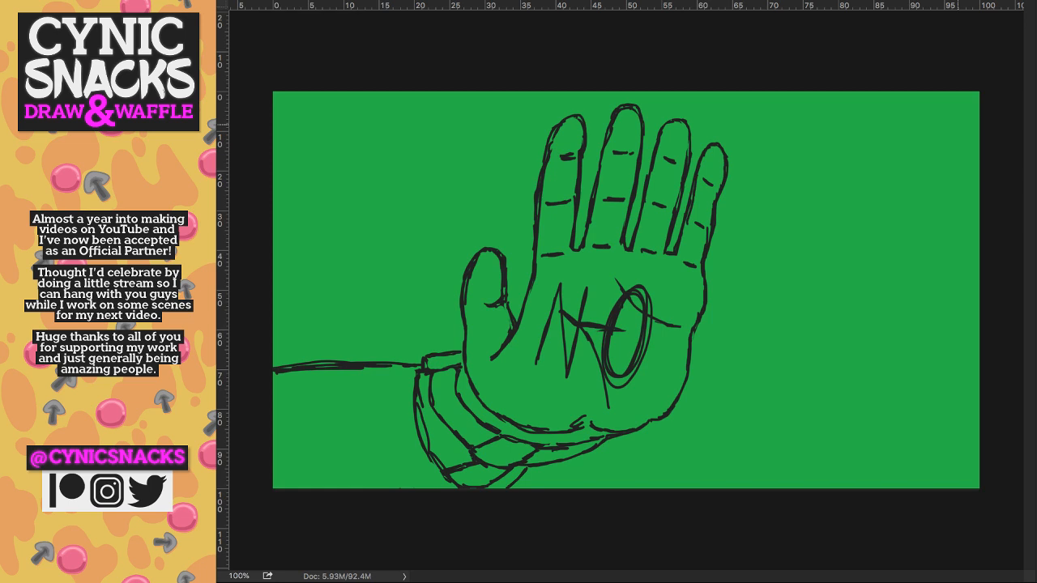
- Reposition the hand sketch up and to the right and clear the stray marks beneath the forearm
{"action": "left_click_drag", "start_coordinate": [567, 340], "coordinate": [586, 300]}
{"action": "mouse_move", "coordinate": [311, 459]}
{"action": "left_mouse_down"}
{"action": "mouse_move", "coordinate": [293, 463]}
{"action": "mouse_move", "coordinate": [360, 459]}
{"action": "left_mouse_up"}
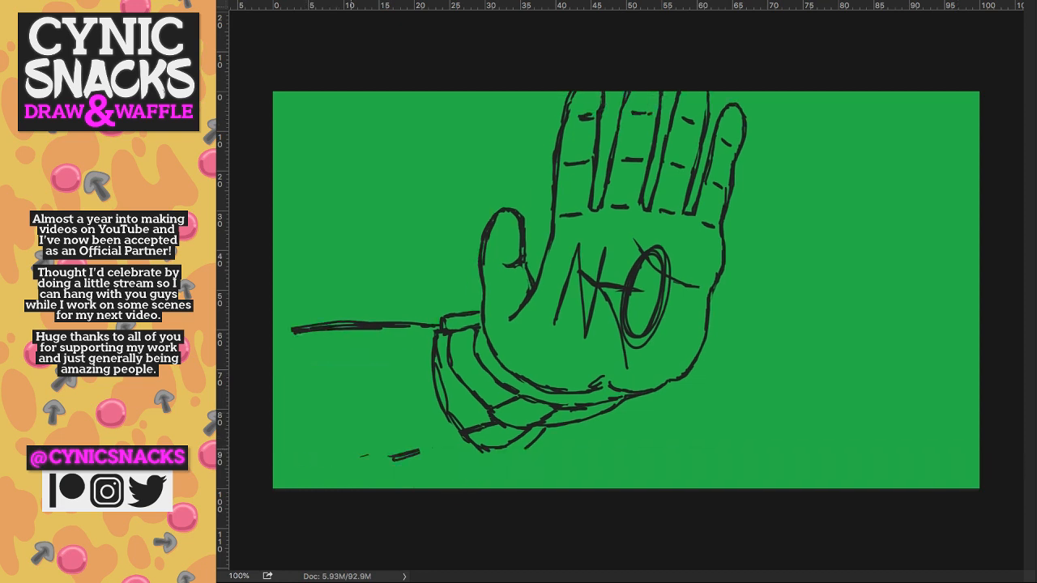
{"action": "left_click_drag", "start_coordinate": [567, 324], "coordinate": [548, 361]}
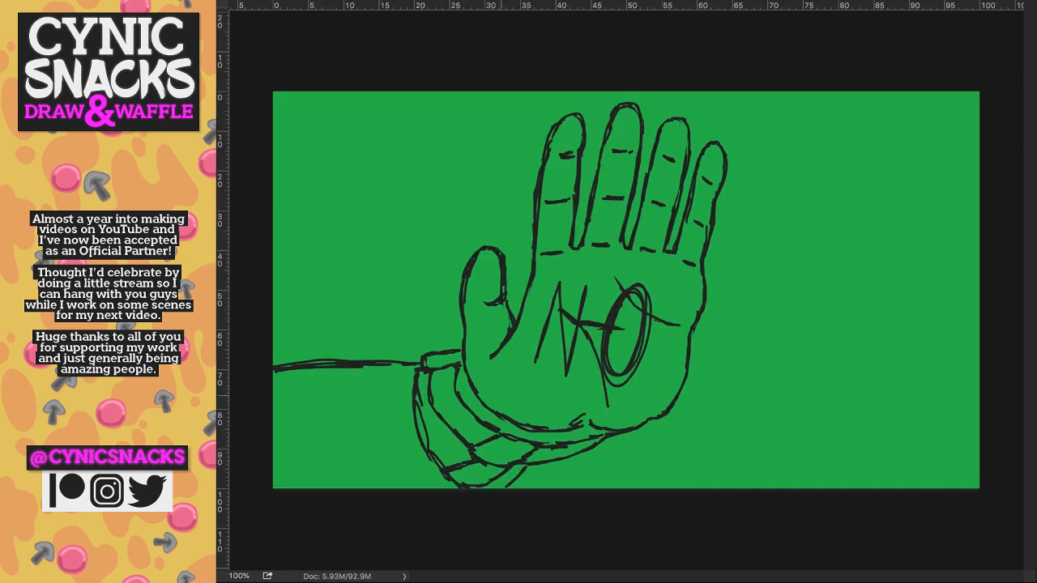
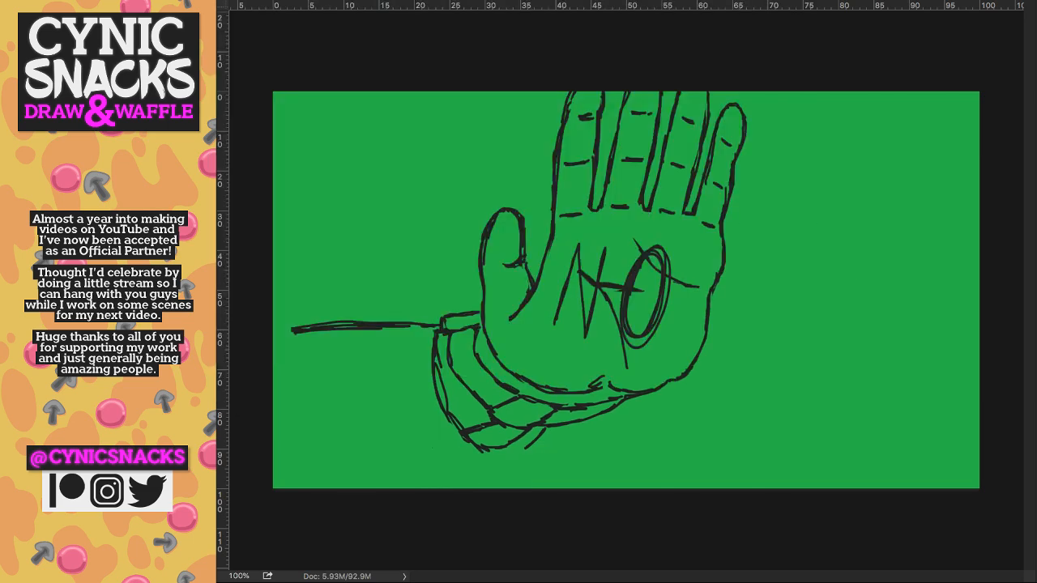
{"action": "key", "text": "super+z"}
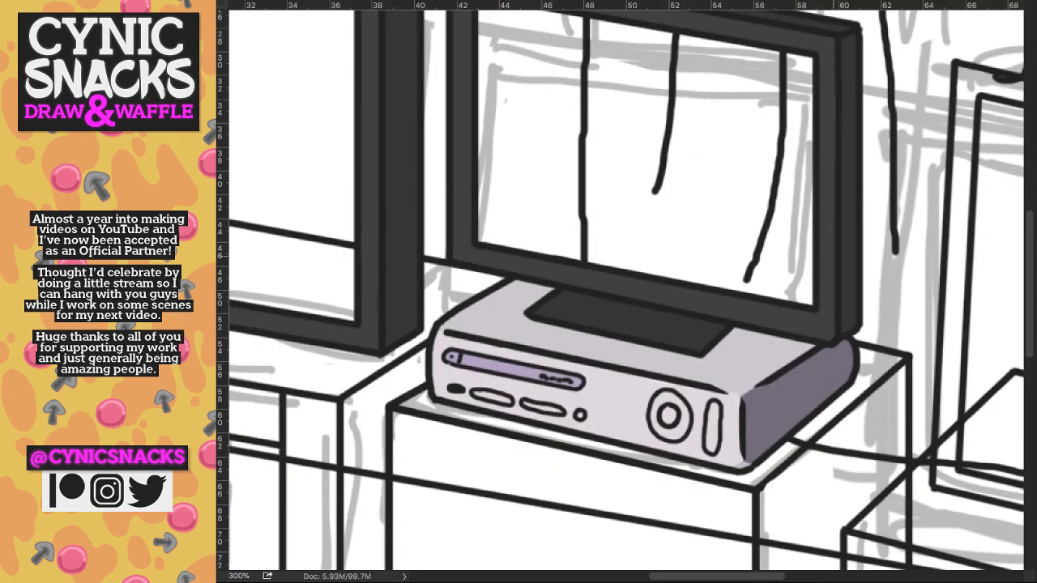
- Paint the near vertical side of the rightmost television's frame dark grey down to its lower corner
{"action": "left_click_drag", "start_coordinate": [785, 258], "coordinate": [620, 229]}
{"action": "left_click_drag", "start_coordinate": [729, 136], "coordinate": [631, 154]}
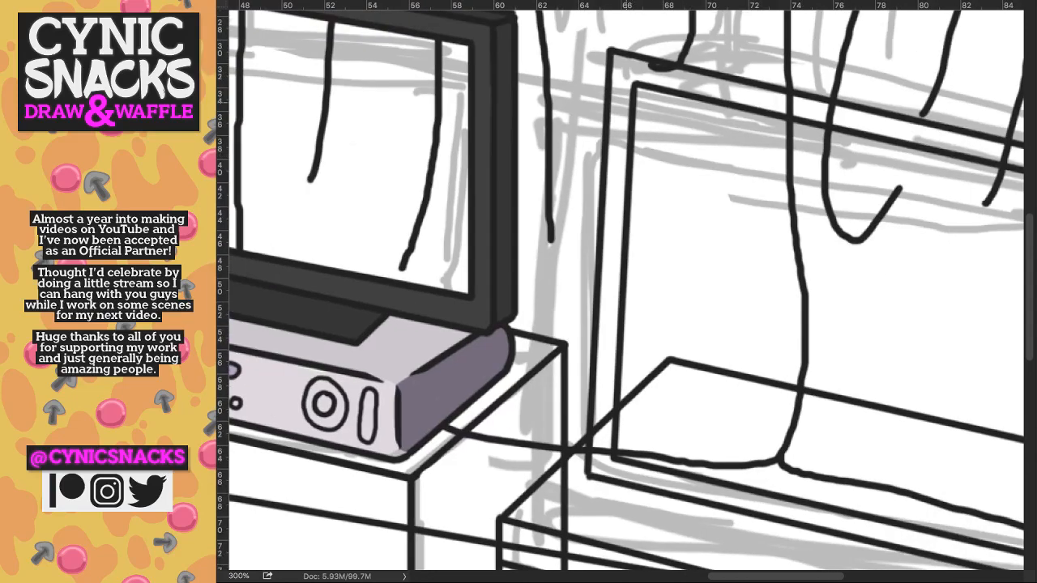
{"action": "mouse_move", "coordinate": [627, 79]}
{"action": "left_mouse_down"}
{"action": "mouse_move", "coordinate": [606, 332]}
{"action": "mouse_move", "coordinate": [653, 104]}
{"action": "left_mouse_up"}
{"action": "mouse_move", "coordinate": [656, 105]}
{"action": "left_mouse_down"}
{"action": "mouse_move", "coordinate": [647, 246]}
{"action": "mouse_move", "coordinate": [652, 235]}
{"action": "left_mouse_up"}
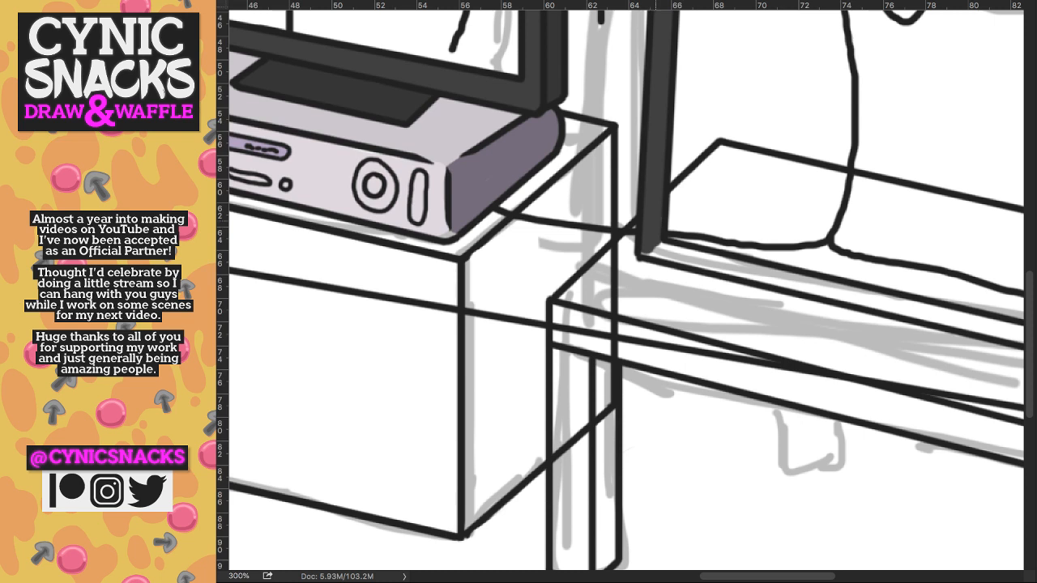
{"action": "left_click_drag", "start_coordinate": [656, 247], "coordinate": [679, 257]}
- Paint the lower edge of the rightmost television's frame dark grey from corner to corner
{"action": "left_click_drag", "start_coordinate": [883, 224], "coordinate": [591, 98]}
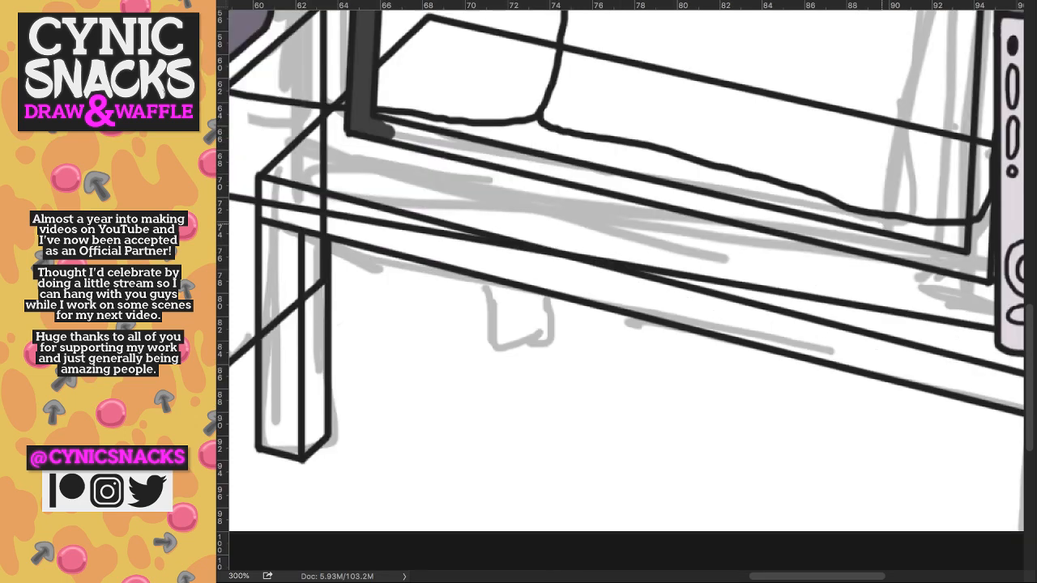
{"action": "left_click_drag", "start_coordinate": [386, 129], "coordinate": [975, 269]}
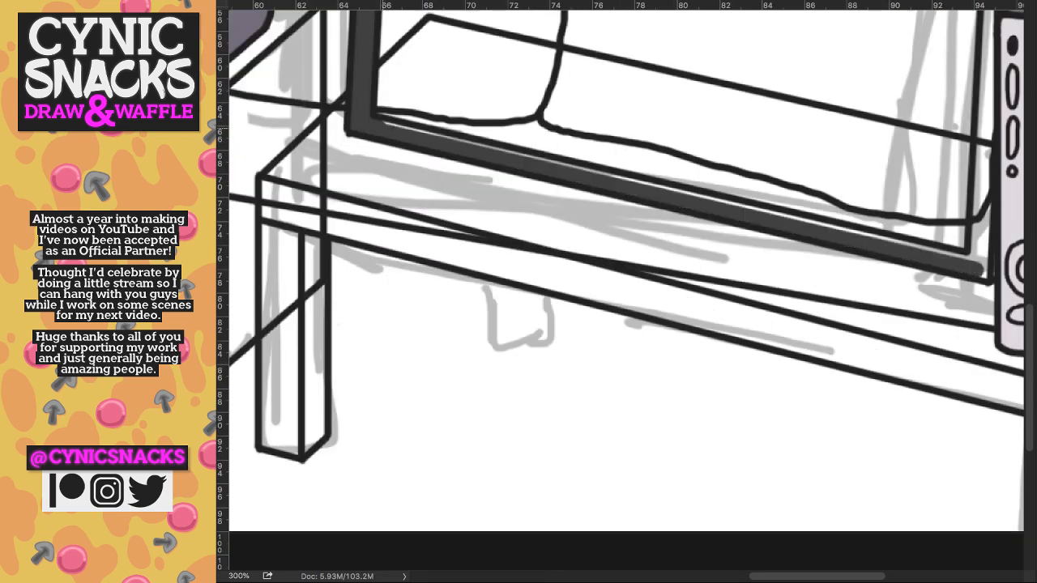
{"action": "left_click", "coordinate": [979, 265], "text": "shift"}
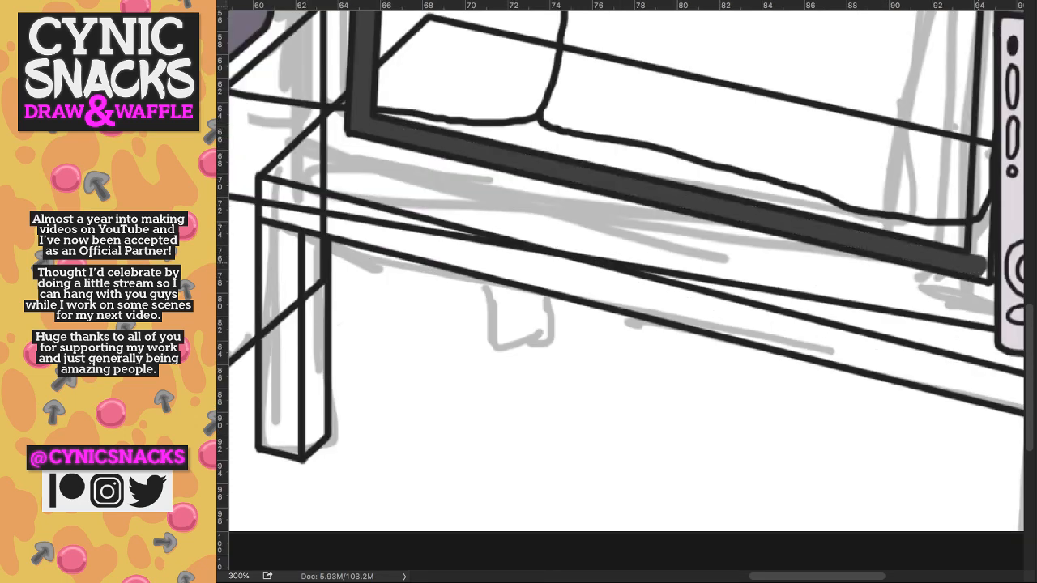
- Paint the frame's vertical edge beside the upright console and its upper edge dark grey
{"action": "mouse_move", "coordinate": [981, 269]}
{"action": "left_mouse_down"}
{"action": "mouse_move", "coordinate": [985, 121]}
{"action": "mouse_move", "coordinate": [896, 331]}
{"action": "left_mouse_up"}
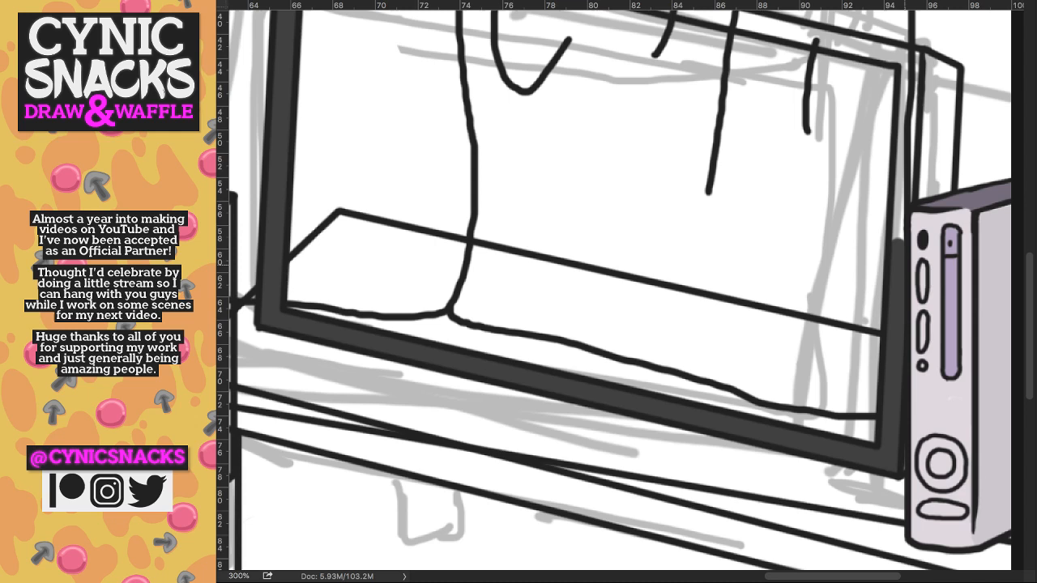
{"action": "left_click_drag", "start_coordinate": [905, 192], "coordinate": [905, 90]}
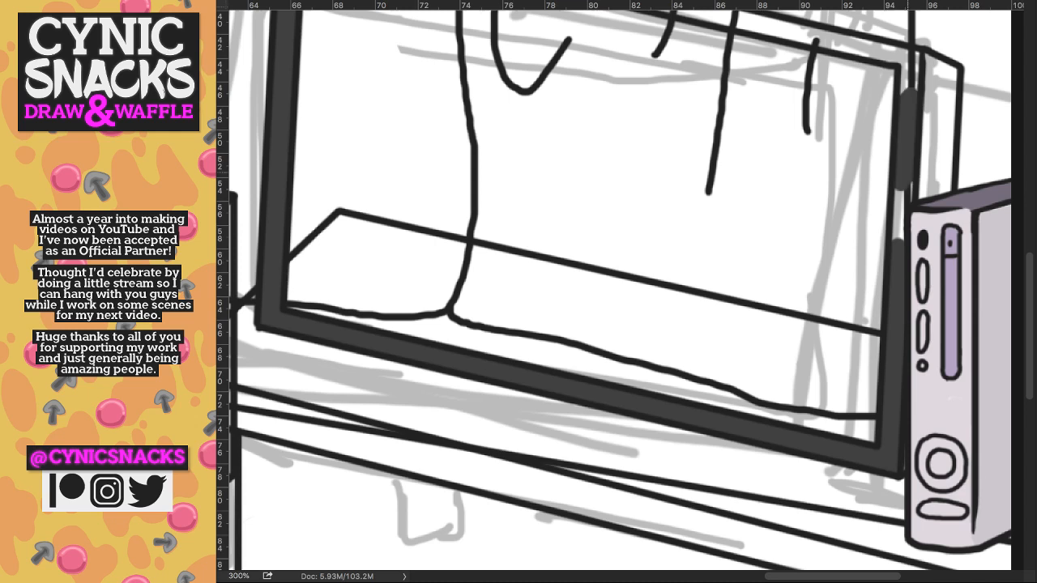
{"action": "mouse_move", "coordinate": [901, 240]}
{"action": "left_mouse_down"}
{"action": "mouse_move", "coordinate": [909, 65]}
{"action": "mouse_move", "coordinate": [895, 53]}
{"action": "left_mouse_up"}
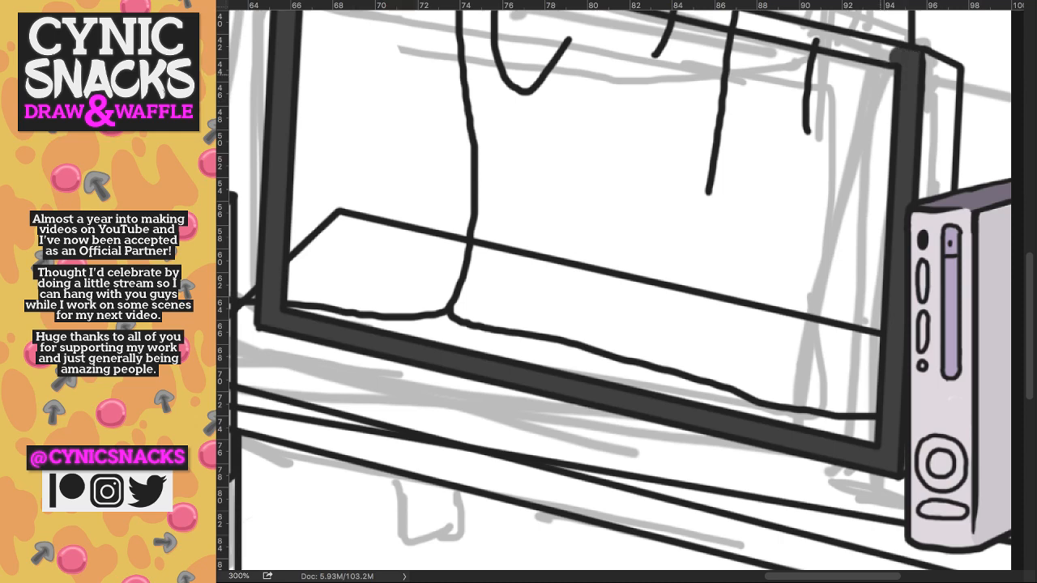
{"action": "mouse_move", "coordinate": [832, 43]}
{"action": "left_mouse_down"}
{"action": "mouse_move", "coordinate": [916, 201]}
{"action": "mouse_move", "coordinate": [921, 191]}
{"action": "mouse_move", "coordinate": [792, 158]}
{"action": "left_mouse_up"}
{"action": "left_click", "coordinate": [917, 201]}
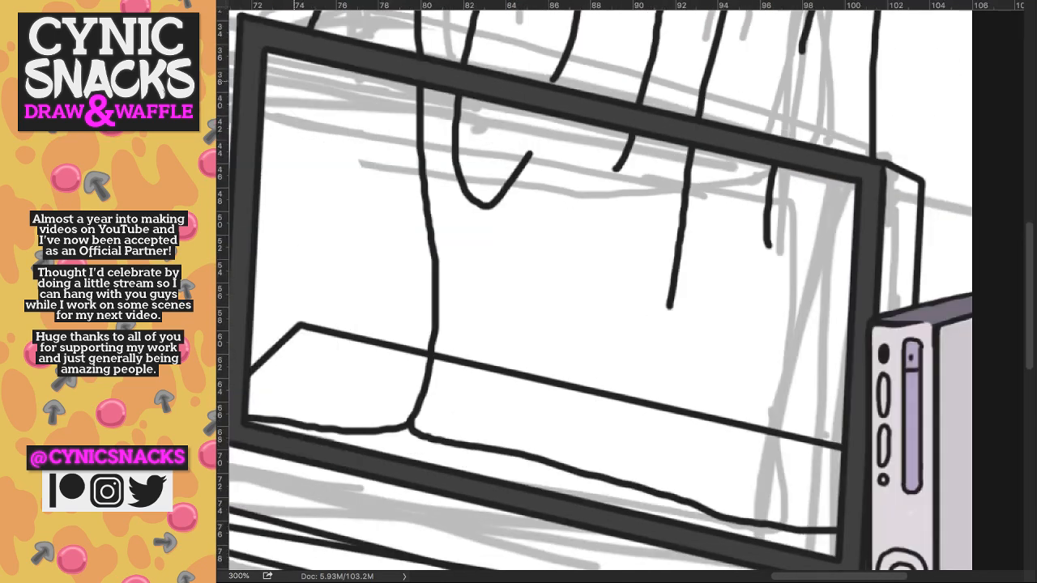
- Fill the rightmost television's outer side panel with a darker grey from its upper corner to its base
{"action": "mouse_move", "coordinate": [1019, 209]}
{"action": "left_mouse_down"}
{"action": "mouse_move", "coordinate": [715, 126]}
{"action": "mouse_move", "coordinate": [883, 114]}
{"action": "left_mouse_up"}
{"action": "mouse_move", "coordinate": [756, 99]}
{"action": "left_mouse_down"}
{"action": "mouse_move", "coordinate": [753, 84]}
{"action": "mouse_move", "coordinate": [773, 136]}
{"action": "mouse_move", "coordinate": [752, 130]}
{"action": "left_mouse_up"}
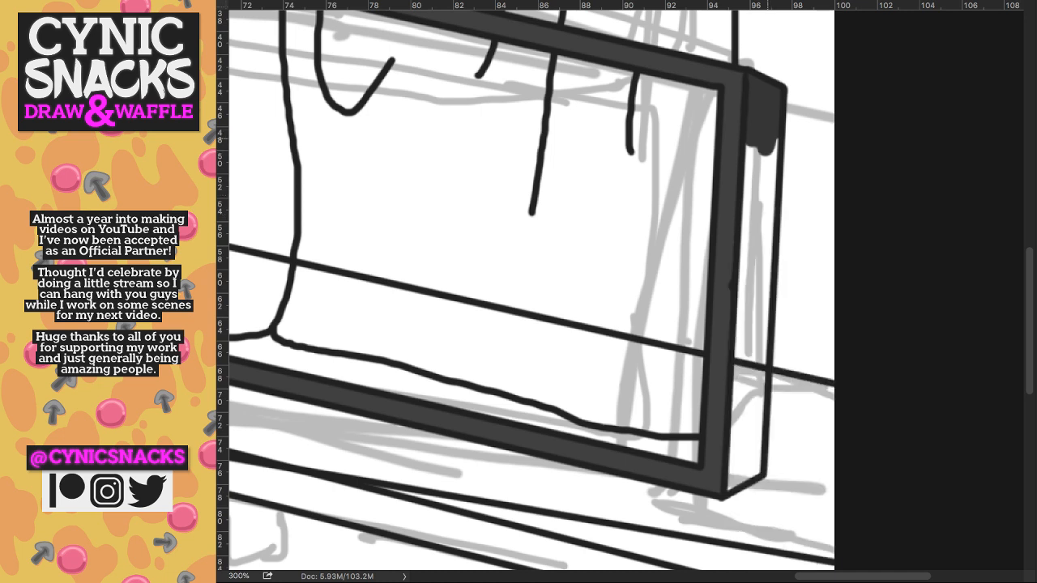
{"action": "mouse_move", "coordinate": [763, 146]}
{"action": "left_mouse_down"}
{"action": "mouse_move", "coordinate": [770, 191]}
{"action": "mouse_move", "coordinate": [747, 206]}
{"action": "mouse_move", "coordinate": [741, 268]}
{"action": "mouse_move", "coordinate": [757, 235]}
{"action": "left_mouse_up"}
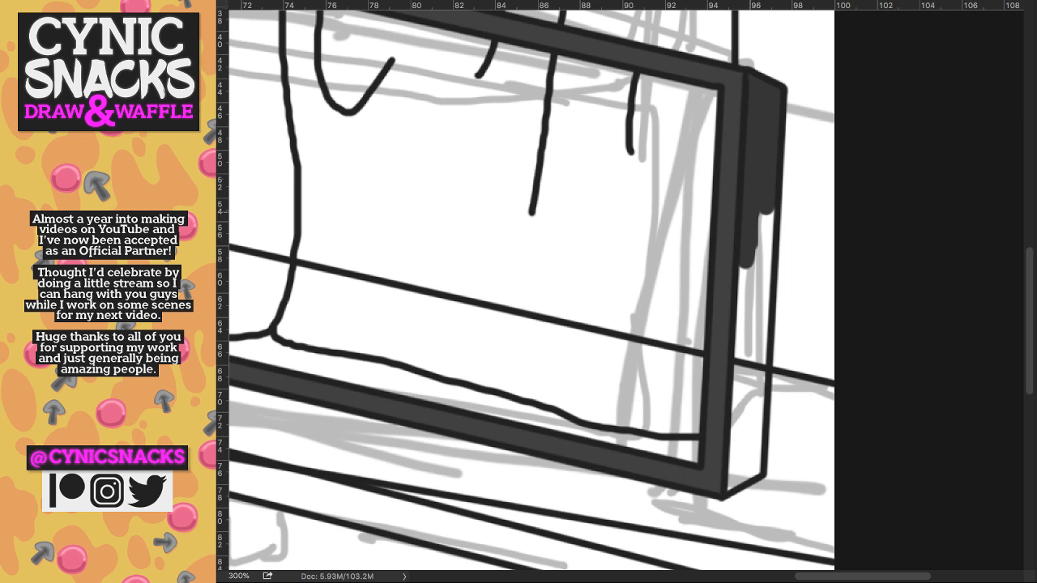
{"action": "mouse_move", "coordinate": [753, 227]}
{"action": "left_mouse_down"}
{"action": "mouse_move", "coordinate": [736, 488]}
{"action": "mouse_move", "coordinate": [758, 434]}
{"action": "left_mouse_up"}
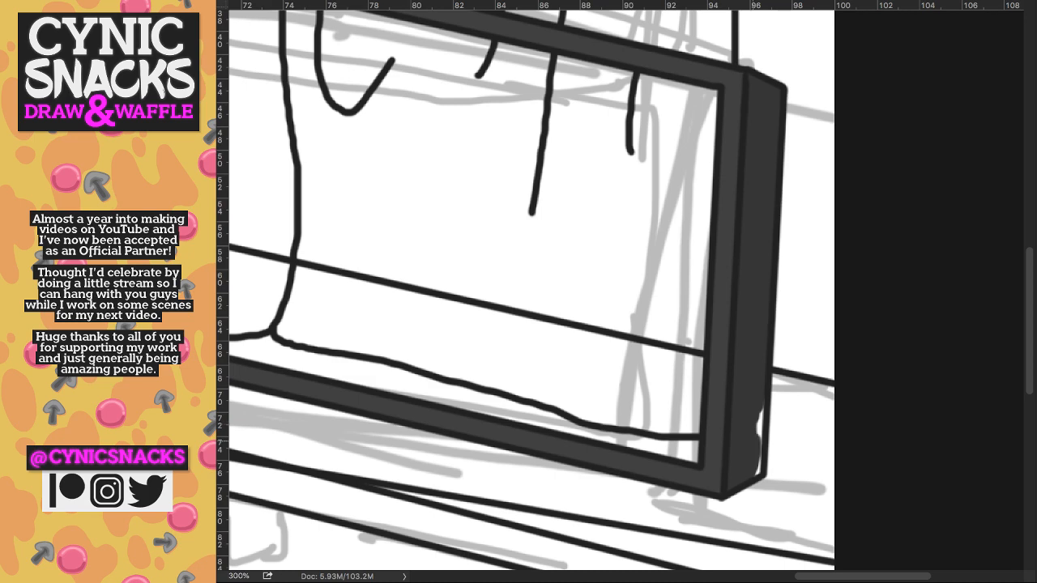
{"action": "left_click_drag", "start_coordinate": [761, 475], "coordinate": [761, 405]}
- Compare the whole scene with and without the rightmost television's grey colouring
{"action": "key", "text": "ctrl+minus"}
{"action": "key", "text": "ctrl+minus"}
{"action": "key", "text": "ctrl+minus"}
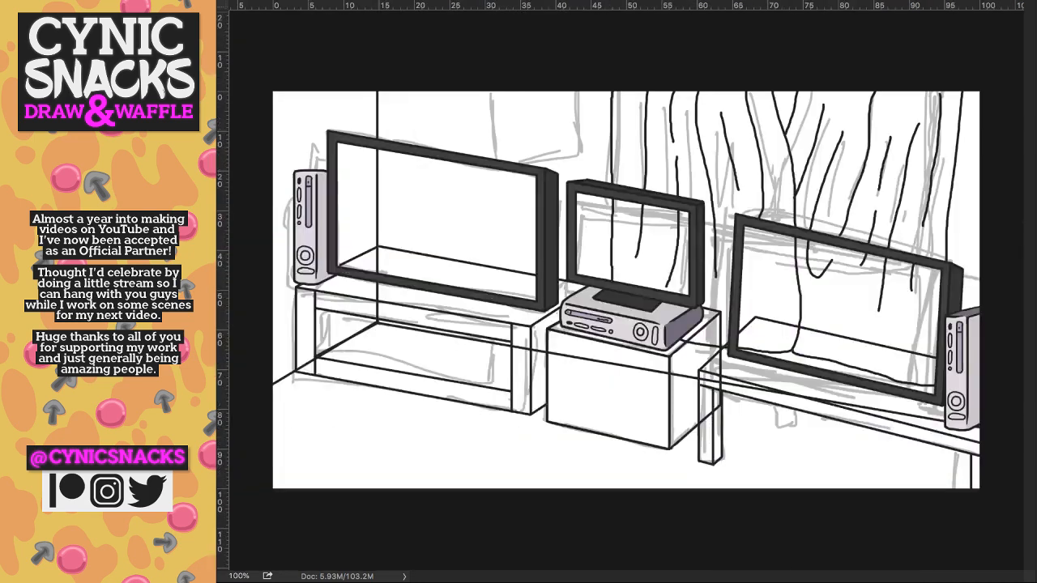
{"action": "key", "text": "ctrl+plus"}
{"action": "key", "text": "ctrl+z"}
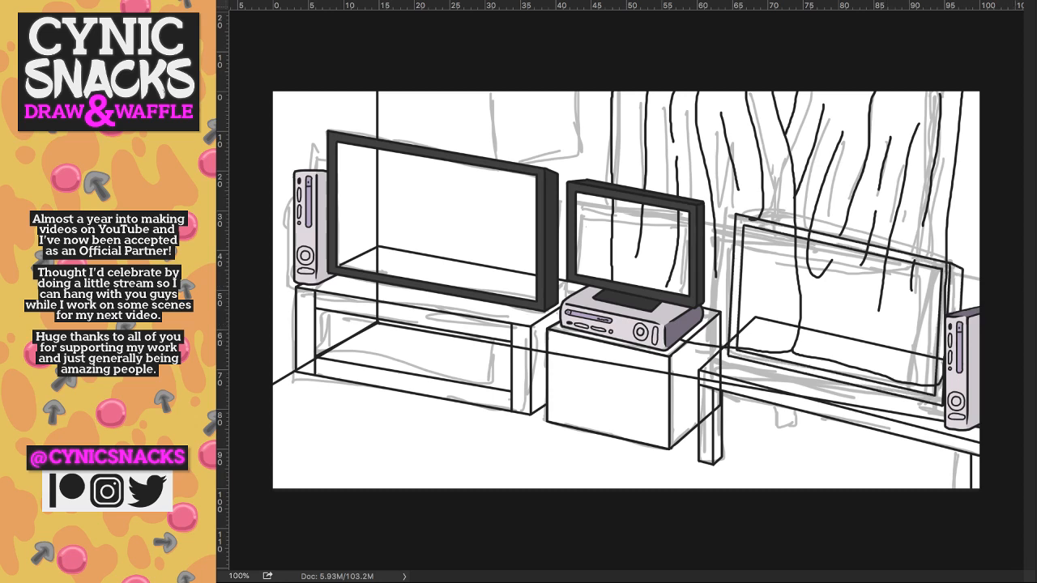
{"action": "key", "text": "ctrl+shift+z"}
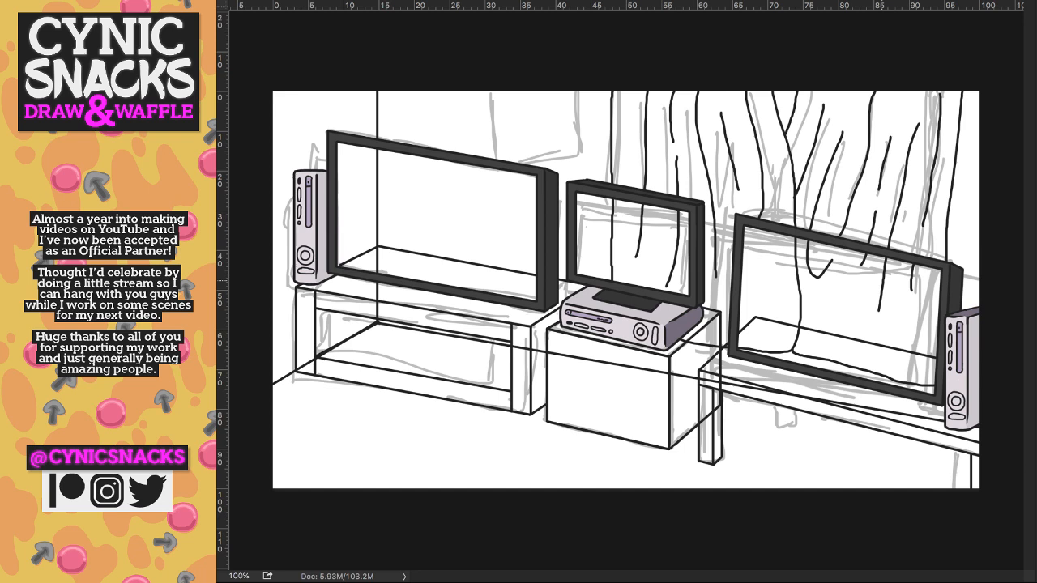
- Outline the front face of the box under the middle console in tan brown and fill its interior
{"action": "left_click", "coordinate": [566, 415], "text": "super"}
{"action": "left_click", "coordinate": [566, 416], "text": "super"}
{"action": "mouse_move", "coordinate": [604, 239]}
{"action": "left_mouse_down"}
{"action": "mouse_move", "coordinate": [609, 216]}
{"action": "mouse_move", "coordinate": [579, 255]}
{"action": "mouse_move", "coordinate": [520, 166]}
{"action": "mouse_move", "coordinate": [869, 249]}
{"action": "mouse_move", "coordinate": [867, 509]}
{"action": "mouse_move", "coordinate": [514, 413]}
{"action": "left_mouse_up"}
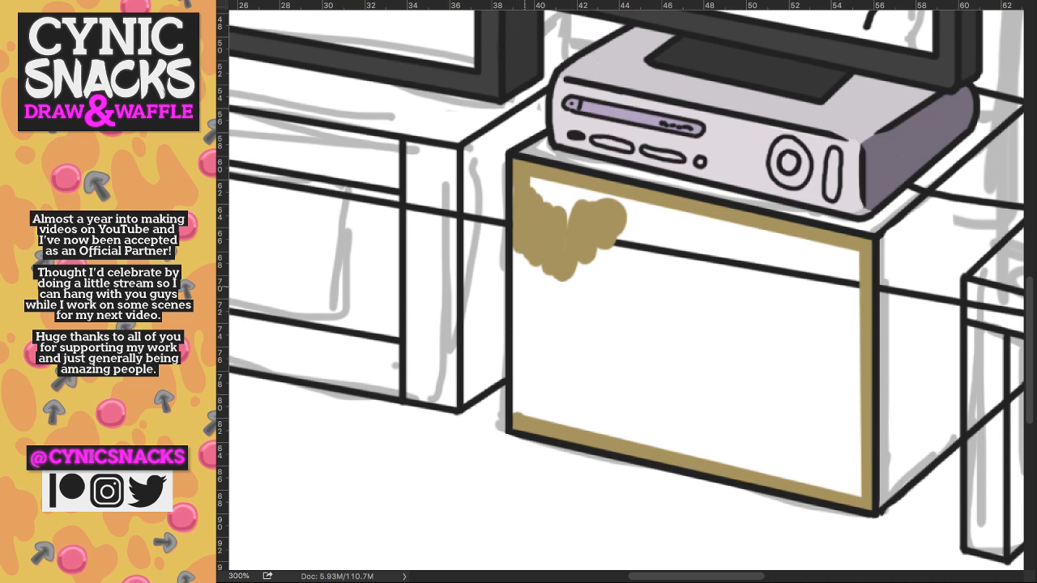
{"action": "left_click_drag", "start_coordinate": [523, 259], "coordinate": [519, 411]}
{"action": "key", "text": "g"}
{"action": "left_click", "coordinate": [613, 318]}
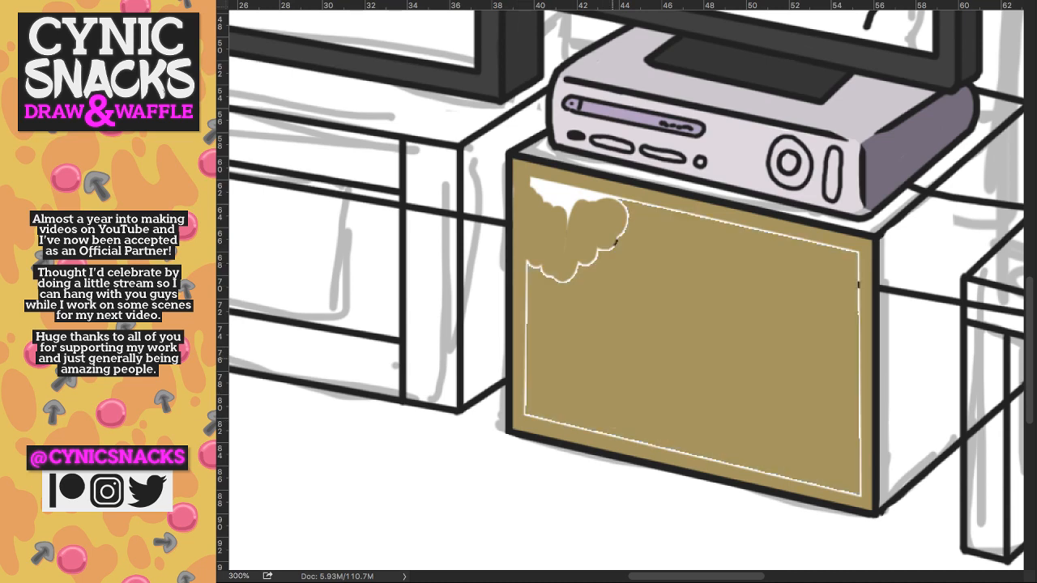
- Fill the remaining white gaps and seams on the box's front face with the same tan brown
{"action": "key", "text": "v"}
{"action": "left_click_drag", "start_coordinate": [539, 254], "coordinate": [525, 344]}
{"action": "key", "text": "b"}
{"action": "key", "text": "g"}
{"action": "left_click", "coordinate": [529, 183]}
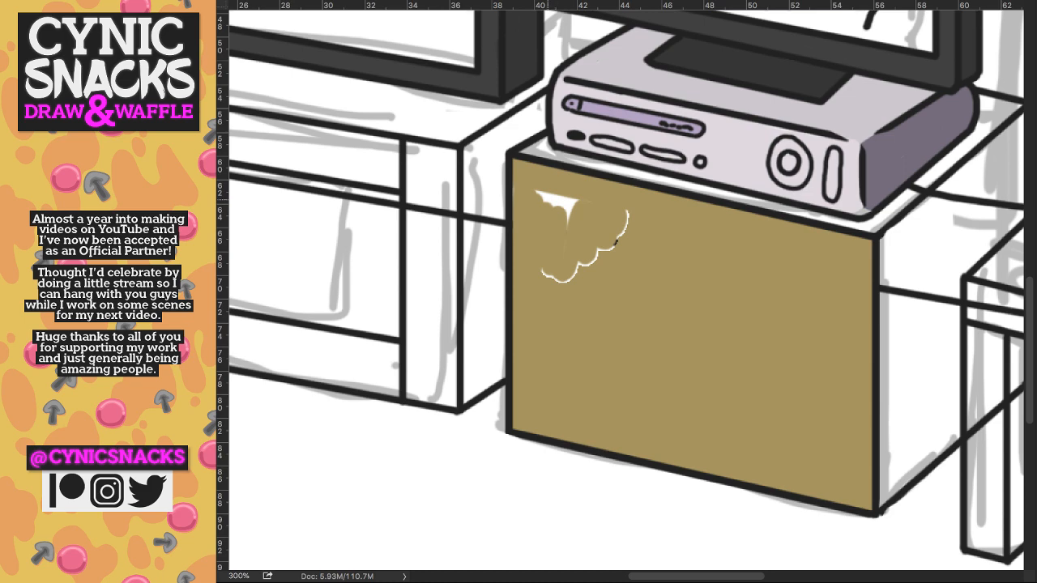
{"action": "left_click", "coordinate": [548, 200]}
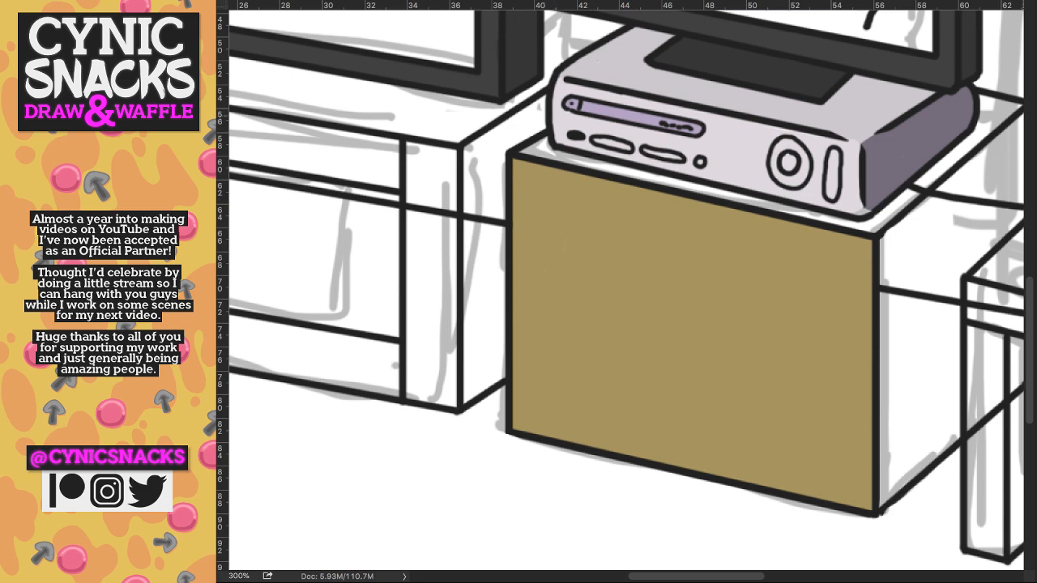
- Outline the box's side face in brown along its front, lower and rear edges
{"action": "left_click_drag", "start_coordinate": [874, 209], "coordinate": [710, 178]}
{"action": "mouse_move", "coordinate": [723, 226]}
{"action": "left_mouse_down"}
{"action": "mouse_move", "coordinate": [753, 188]}
{"action": "mouse_move", "coordinate": [727, 243]}
{"action": "mouse_move", "coordinate": [723, 285]}
{"action": "left_mouse_up"}
{"action": "left_click", "coordinate": [724, 455], "text": "shift"}
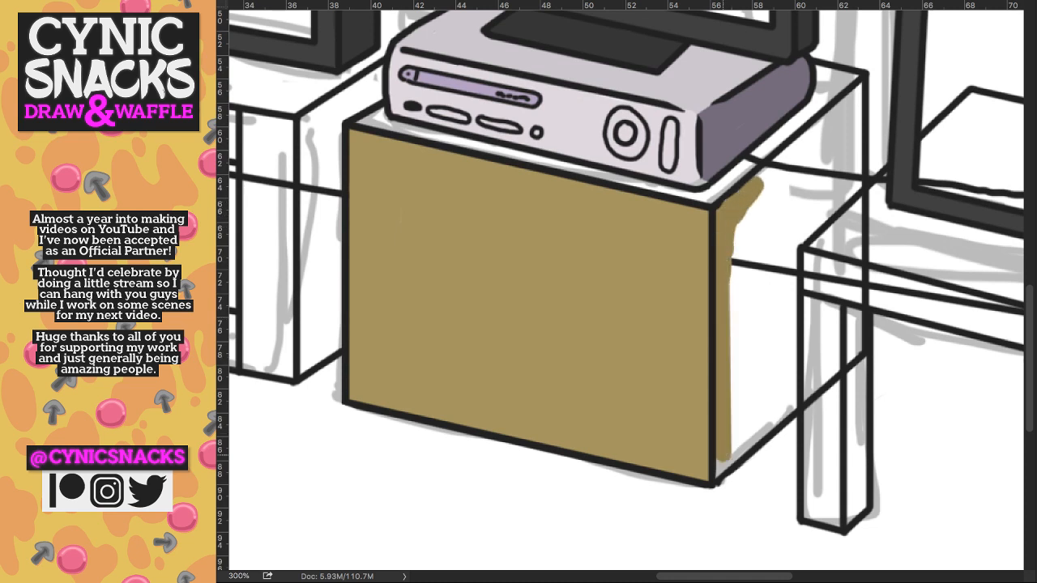
{"action": "mouse_move", "coordinate": [723, 457]}
{"action": "left_mouse_down"}
{"action": "mouse_move", "coordinate": [722, 467]}
{"action": "mouse_move", "coordinate": [741, 449]}
{"action": "left_mouse_up"}
{"action": "left_click", "coordinate": [861, 358], "text": "shift"}
{"action": "left_click", "coordinate": [859, 80], "text": "shift"}
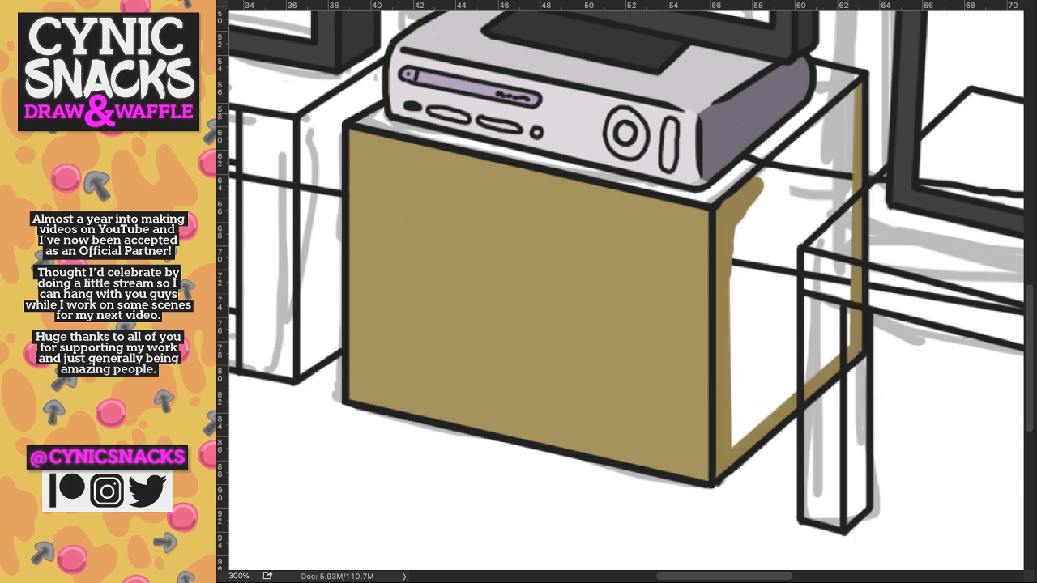
- Fill the interior of the box's side face with a darker brown than the front
{"action": "left_click_drag", "start_coordinate": [854, 91], "coordinate": [848, 108]}
{"action": "mouse_move", "coordinate": [757, 185]}
{"action": "left_mouse_down"}
{"action": "mouse_move", "coordinate": [850, 113]}
{"action": "mouse_move", "coordinate": [839, 158]}
{"action": "mouse_move", "coordinate": [752, 209]}
{"action": "mouse_move", "coordinate": [735, 244]}
{"action": "left_mouse_up"}
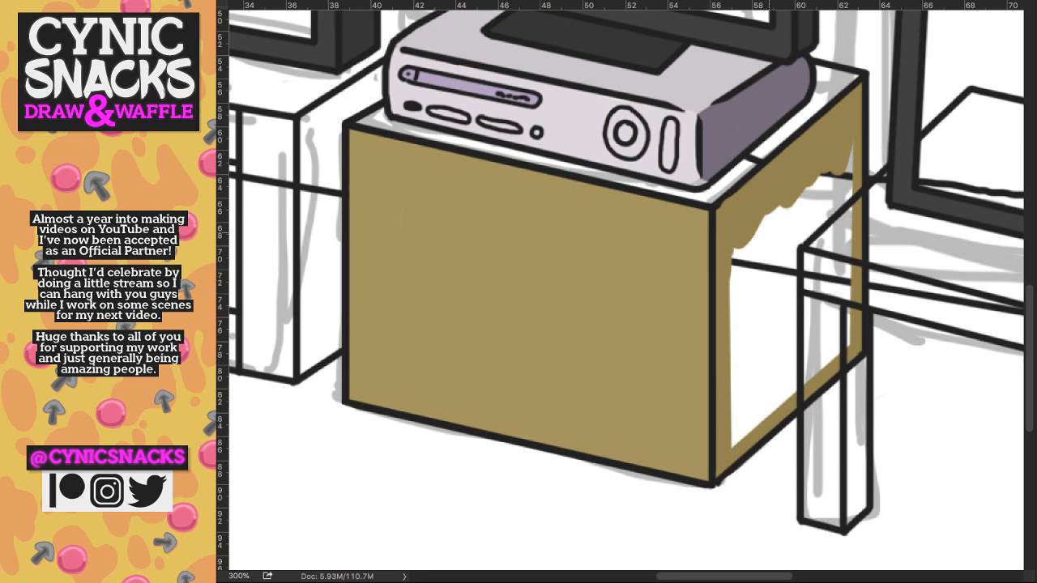
{"action": "mouse_move", "coordinate": [847, 154]}
{"action": "left_mouse_down"}
{"action": "mouse_move", "coordinate": [826, 283]}
{"action": "mouse_move", "coordinate": [754, 357]}
{"action": "mouse_move", "coordinate": [741, 442]}
{"action": "mouse_move", "coordinate": [766, 380]}
{"action": "mouse_move", "coordinate": [847, 279]}
{"action": "mouse_move", "coordinate": [828, 360]}
{"action": "left_mouse_up"}
- Hide the middle console and monitor and outline the box's top face in light tan
{"action": "left_click_drag", "start_coordinate": [588, 280], "coordinate": [603, 334]}
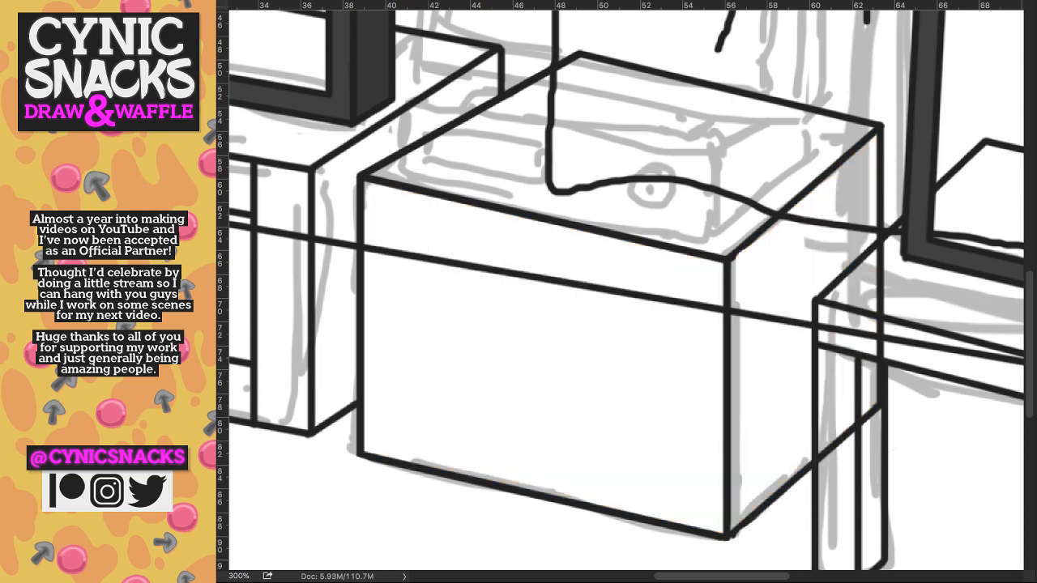
{"action": "left_click_drag", "start_coordinate": [510, 119], "coordinate": [590, 74]}
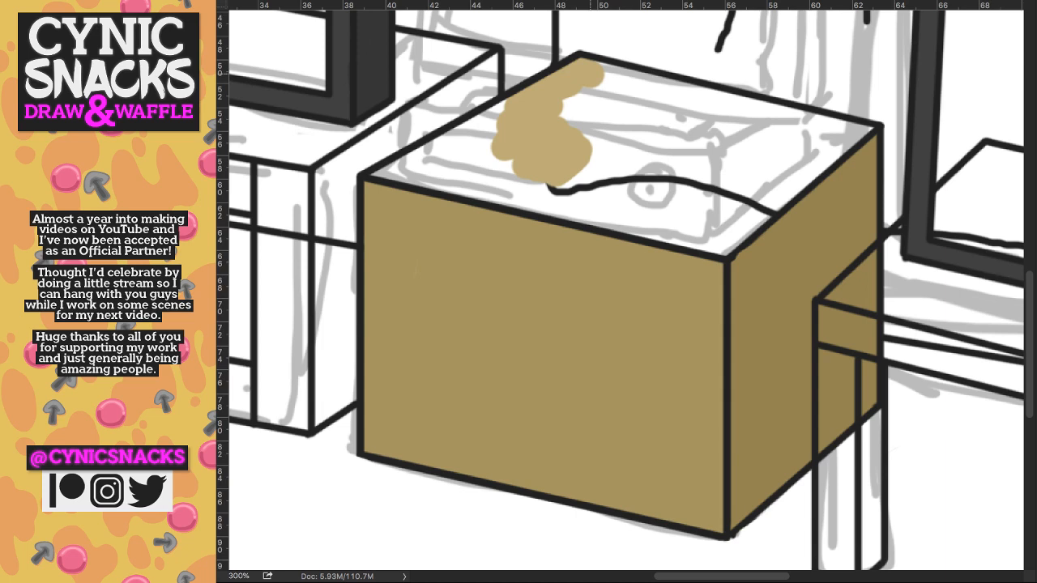
{"action": "left_click_drag", "start_coordinate": [596, 75], "coordinate": [620, 75]}
{"action": "left_click", "coordinate": [851, 126], "text": "shift"}
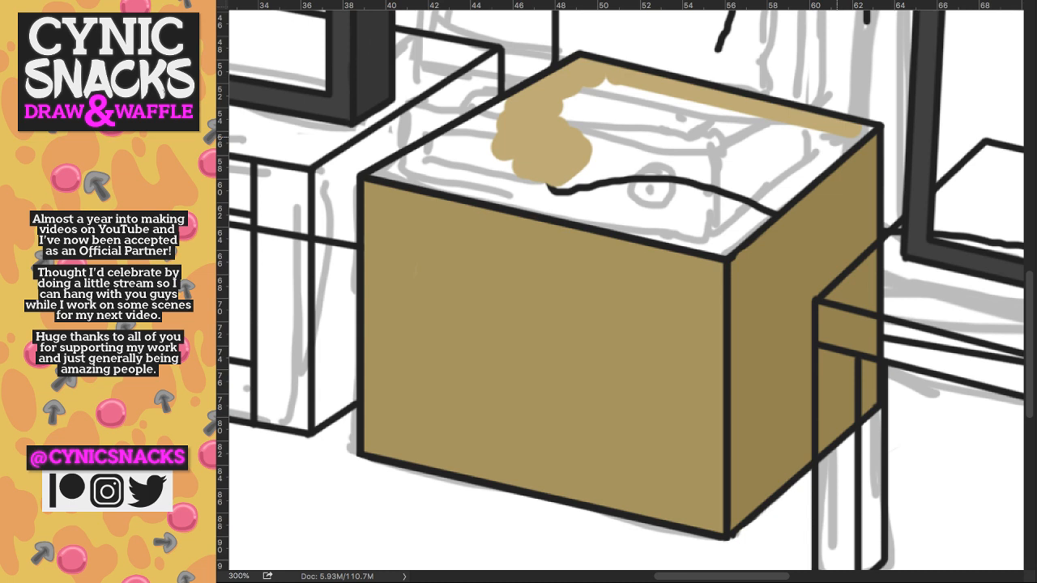
{"action": "left_click_drag", "start_coordinate": [851, 128], "coordinate": [859, 135]}
{"action": "left_click", "coordinate": [723, 248], "text": "shift"}
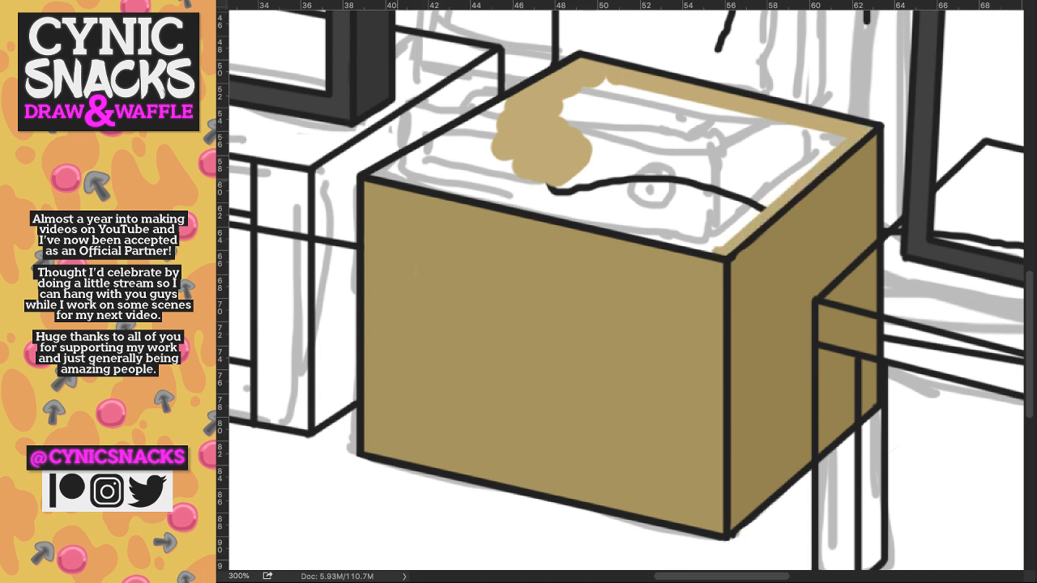
{"action": "left_click", "coordinate": [379, 172], "text": "shift"}
{"action": "left_click", "coordinate": [489, 107], "text": "shift"}
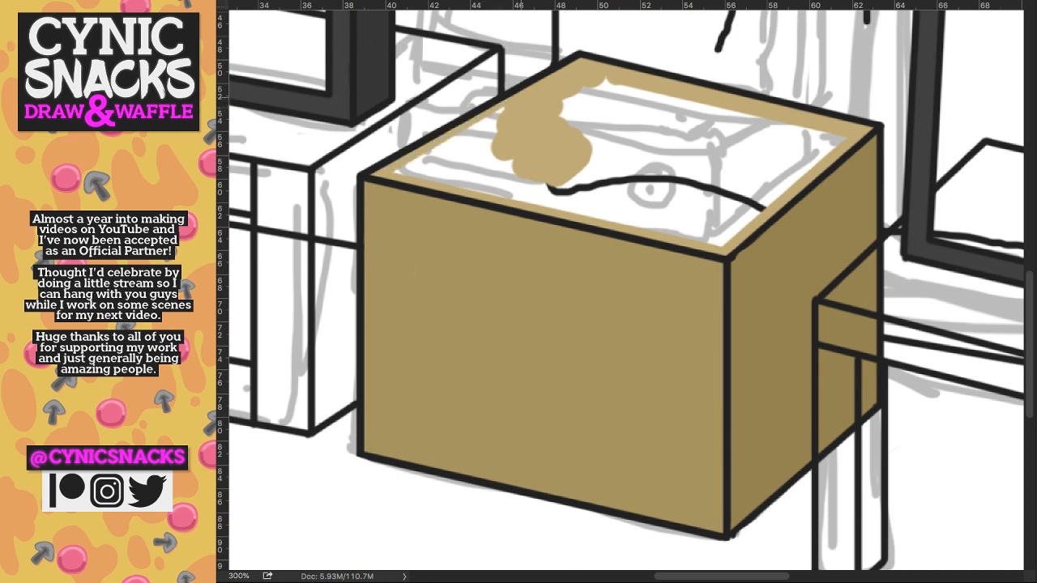
- Fill the rest of the box's top face with light tan
{"action": "left_click_drag", "start_coordinate": [496, 111], "coordinate": [459, 135]}
{"action": "mouse_move", "coordinate": [577, 129]}
{"action": "left_mouse_down"}
{"action": "mouse_move", "coordinate": [598, 105]}
{"action": "mouse_move", "coordinate": [711, 117]}
{"action": "mouse_move", "coordinate": [480, 154]}
{"action": "mouse_move", "coordinate": [451, 148]}
{"action": "mouse_move", "coordinate": [404, 174]}
{"action": "mouse_move", "coordinate": [513, 195]}
{"action": "mouse_move", "coordinate": [671, 175]}
{"action": "mouse_move", "coordinate": [703, 129]}
{"action": "mouse_move", "coordinate": [723, 122]}
{"action": "mouse_move", "coordinate": [776, 130]}
{"action": "mouse_move", "coordinate": [640, 218]}
{"action": "left_mouse_up"}
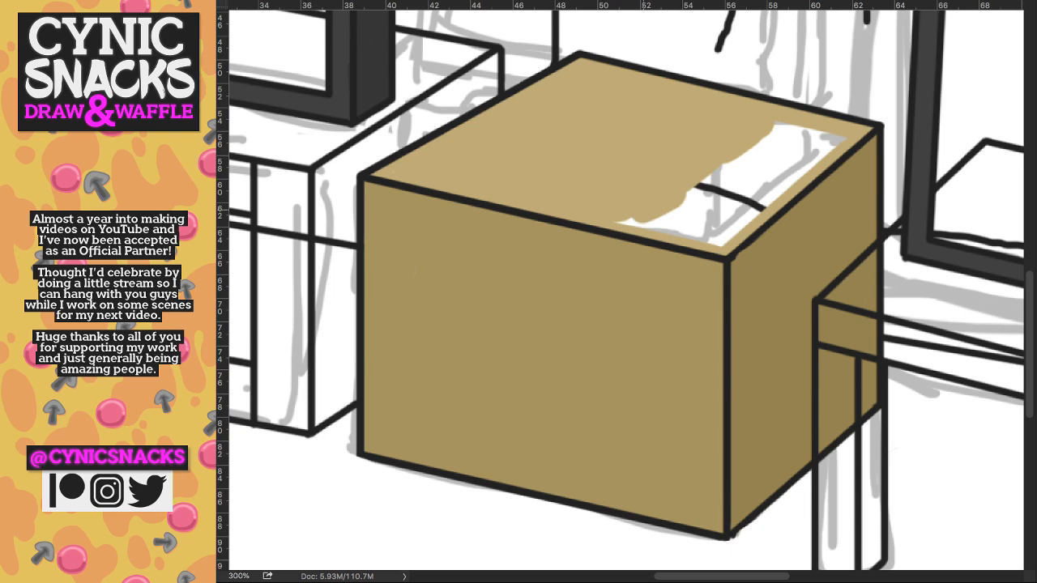
{"action": "mouse_move", "coordinate": [622, 224]}
{"action": "left_mouse_down"}
{"action": "mouse_move", "coordinate": [825, 142]}
{"action": "mouse_move", "coordinate": [717, 233]}
{"action": "left_mouse_up"}
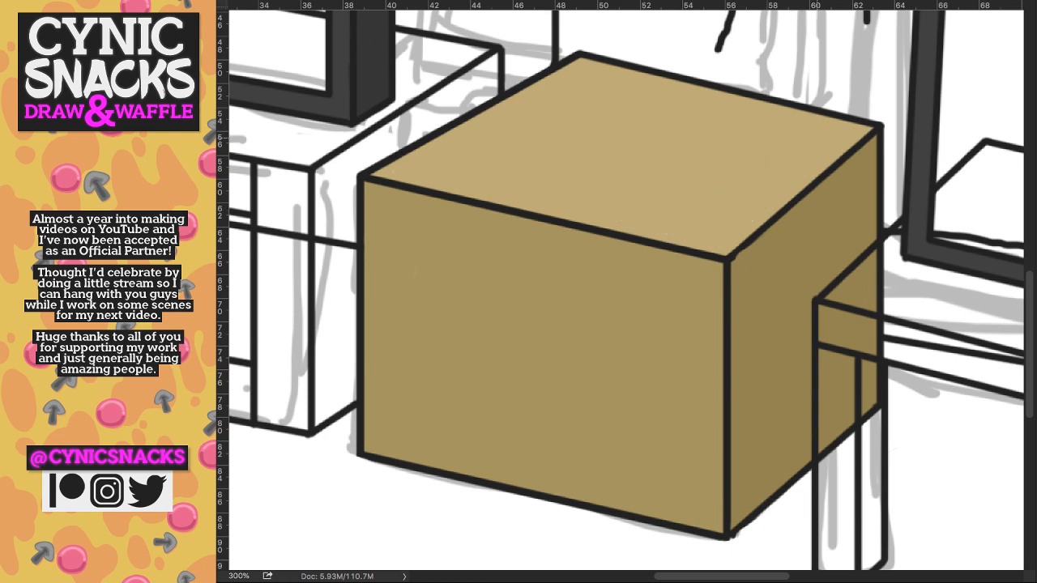
- Hide the box's line art and brown colouring to expose the furniture lines behind it
{"action": "key", "text": "super+minus"}
{"action": "key", "text": "super+minus"}
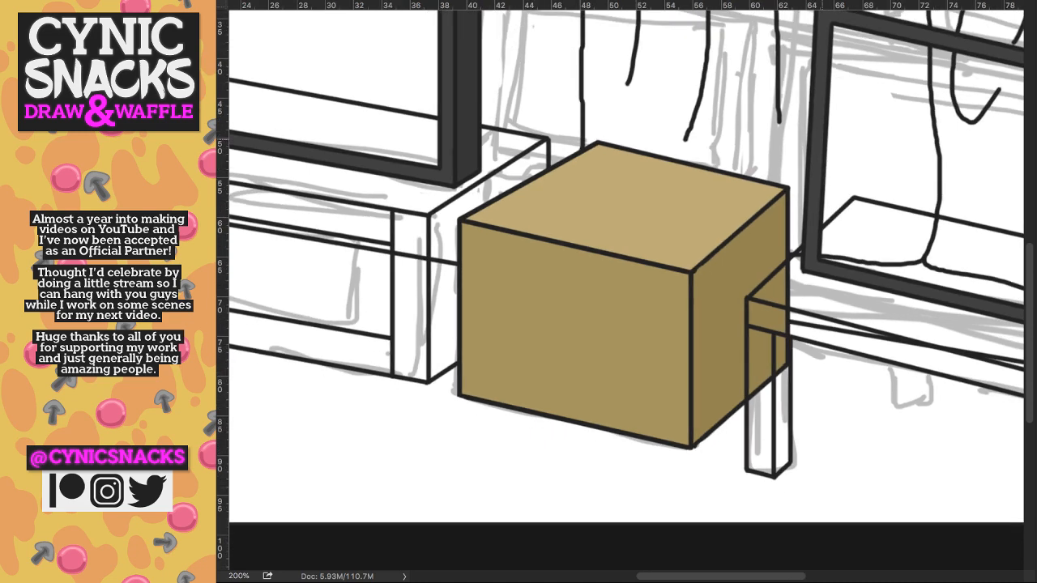
{"action": "key", "text": "super+minus"}
{"action": "key", "text": "super+equal"}
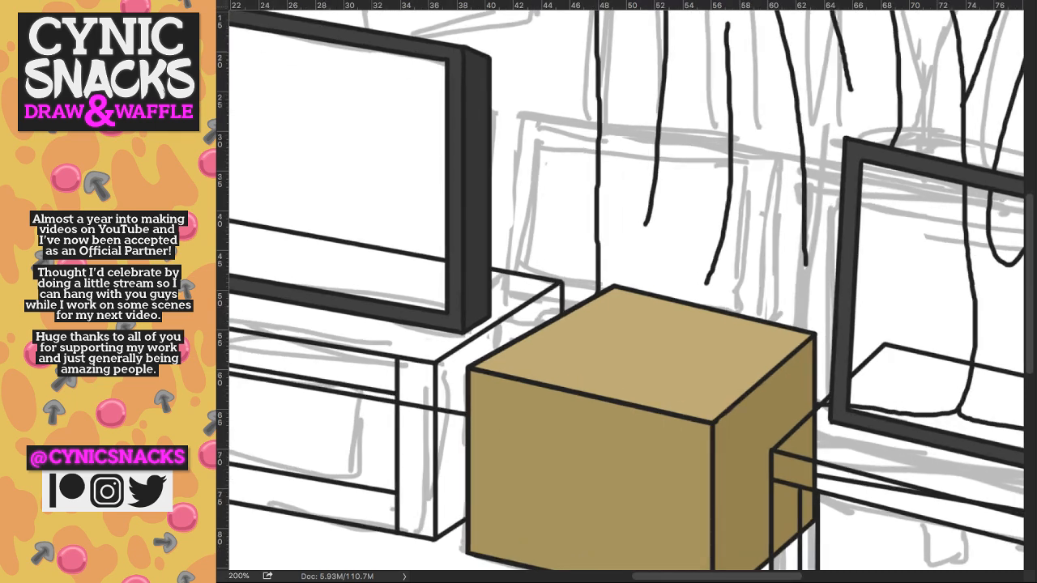
{"action": "left_click_drag", "start_coordinate": [502, 364], "coordinate": [722, 163]}
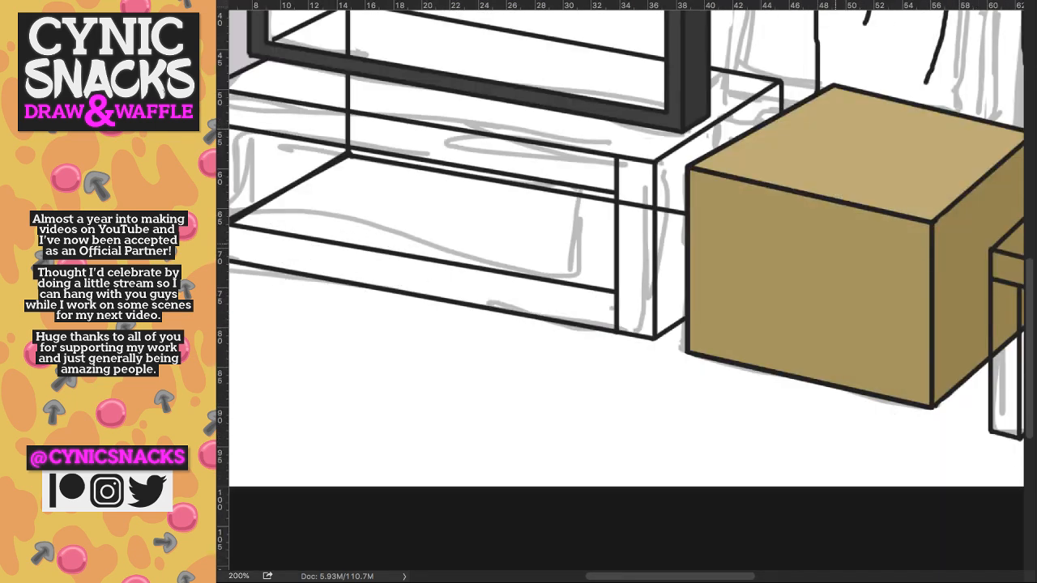
{"action": "key", "text": "super+comma"}
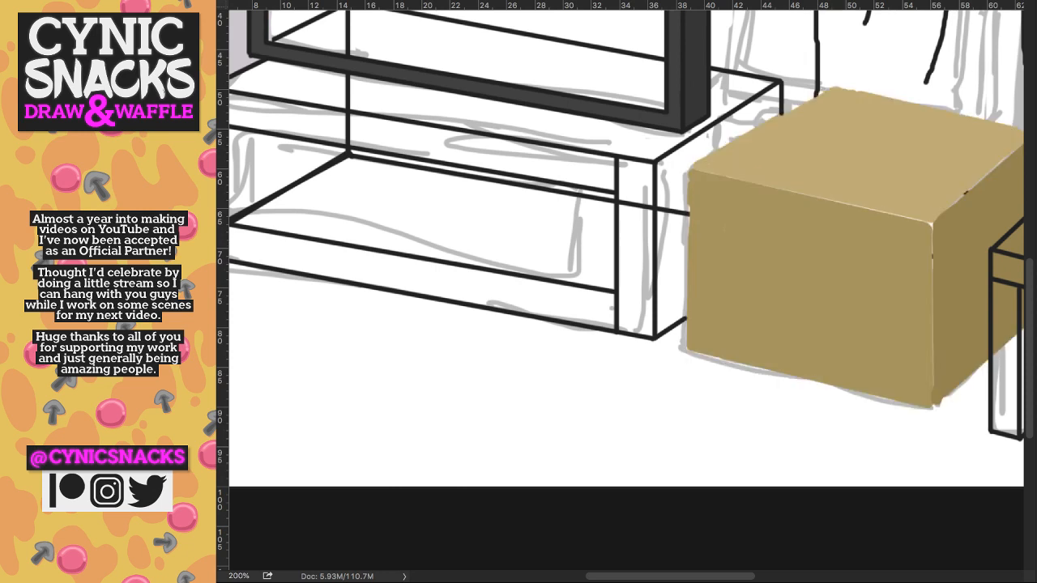
{"action": "key", "text": "super+comma"}
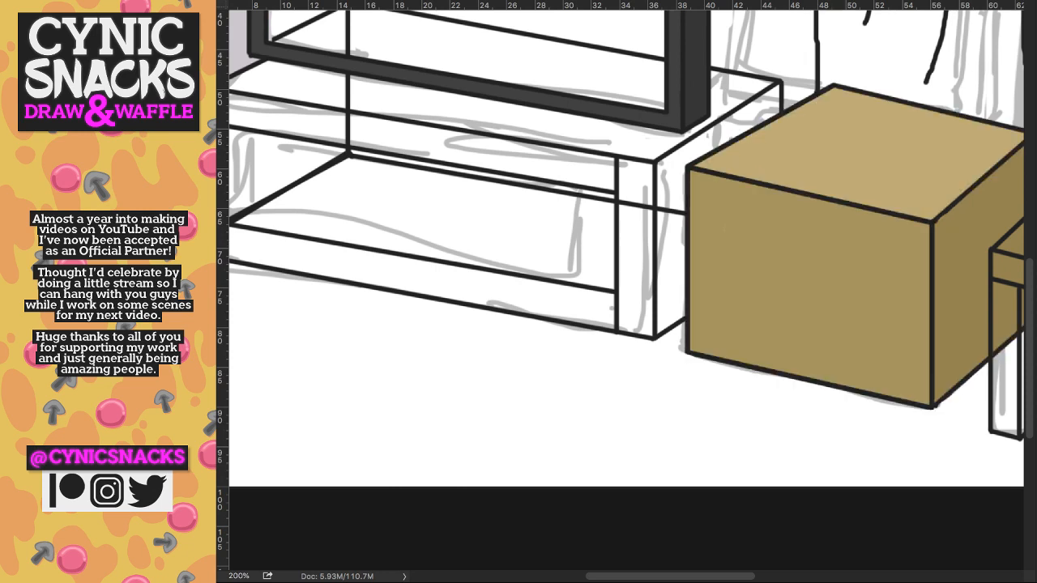
{"action": "key", "text": "super+comma"}
{"action": "key", "text": "super+comma"}
{"action": "left_click_drag", "start_coordinate": [946, 249], "coordinate": [770, 217]}
{"action": "key", "text": "super+comma"}
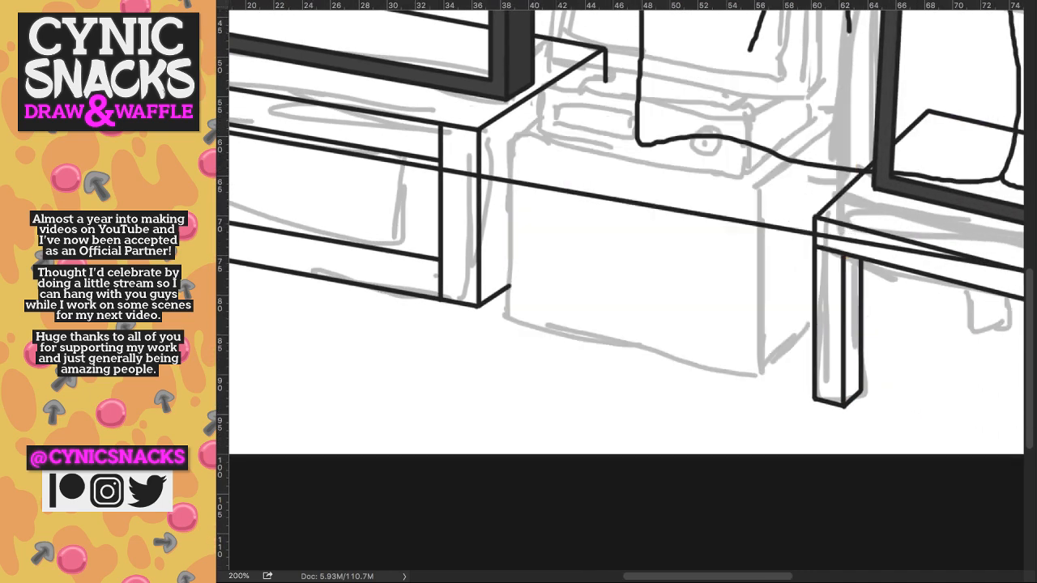
- Show the brown box's line art and colouring again
{"action": "key", "text": "super+comma"}
{"action": "left_click_drag", "start_coordinate": [802, 303], "coordinate": [649, 291]}
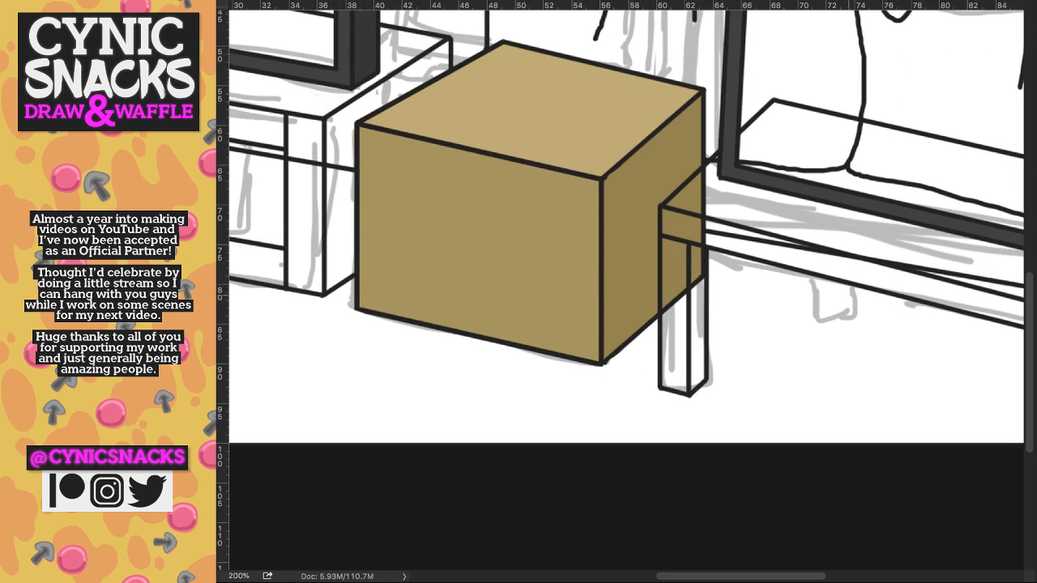
{"action": "scroll", "coordinate": [624, 227], "scroll_direction": "right", "scroll_amount": 4}
{"action": "scroll", "coordinate": [624, 227], "scroll_direction": "left", "scroll_amount": 3}
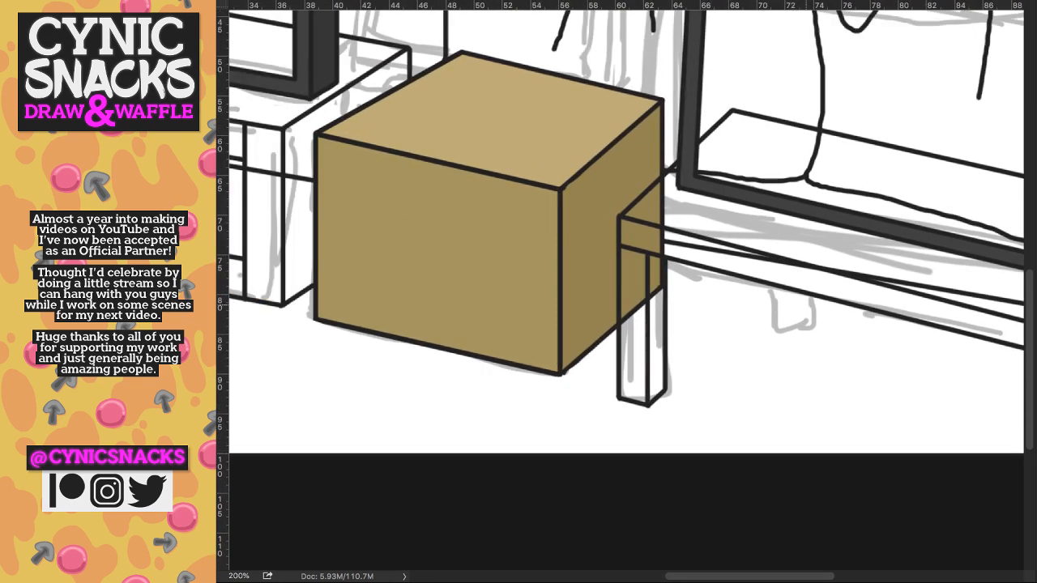
{"action": "left_click_drag", "start_coordinate": [806, 304], "coordinate": [894, 326]}
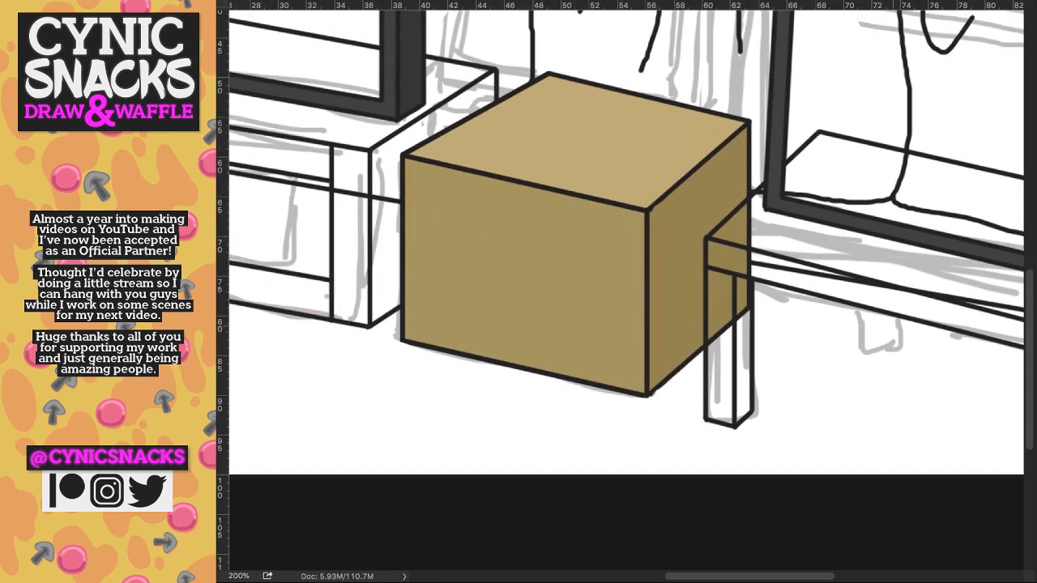
- Fill both front legs and the upper front rail of the large TV's stand with mid grey
{"action": "left_click_drag", "start_coordinate": [476, 256], "coordinate": [894, 327]}
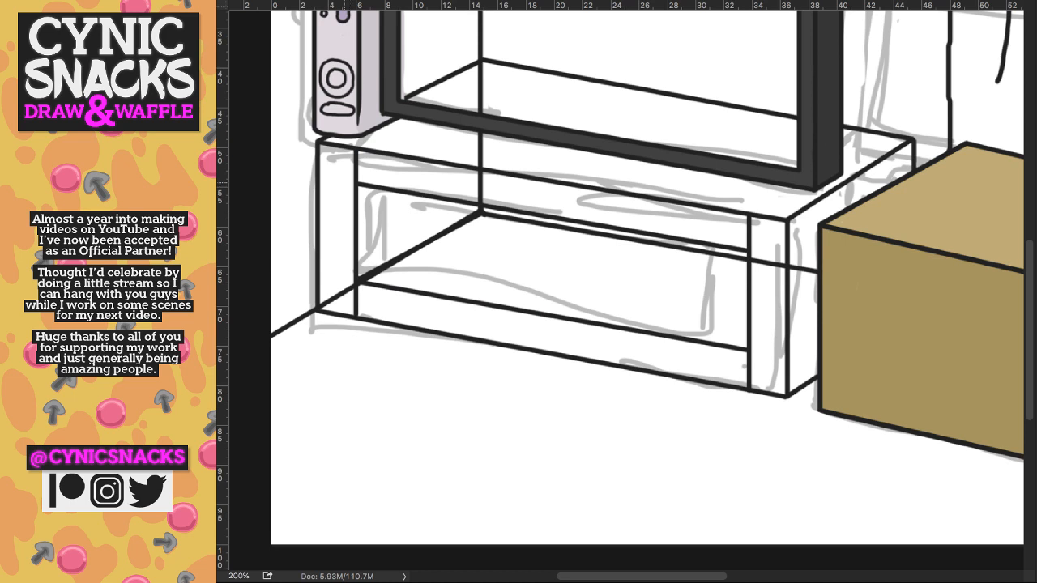
{"action": "mouse_move", "coordinate": [344, 154]}
{"action": "left_mouse_down"}
{"action": "mouse_move", "coordinate": [336, 311]}
{"action": "mouse_move", "coordinate": [348, 301]}
{"action": "mouse_move", "coordinate": [337, 188]}
{"action": "mouse_move", "coordinate": [353, 264]}
{"action": "left_mouse_up"}
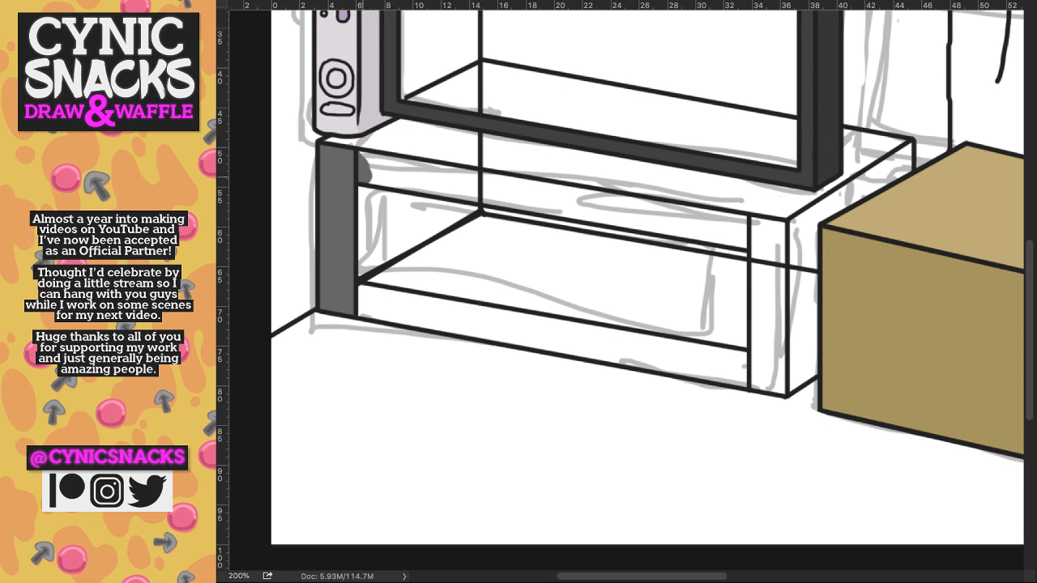
{"action": "mouse_move", "coordinate": [369, 170]}
{"action": "left_mouse_down"}
{"action": "mouse_move", "coordinate": [372, 183]}
{"action": "mouse_move", "coordinate": [745, 243]}
{"action": "left_mouse_up"}
{"action": "left_click_drag", "start_coordinate": [756, 237], "coordinate": [760, 389]}
{"action": "mouse_move", "coordinate": [778, 224]}
{"action": "left_mouse_down"}
{"action": "mouse_move", "coordinate": [778, 394]}
{"action": "mouse_move", "coordinate": [776, 235]}
{"action": "left_mouse_up"}
{"action": "mouse_move", "coordinate": [385, 171]}
{"action": "left_mouse_down"}
{"action": "mouse_move", "coordinate": [750, 243]}
{"action": "mouse_move", "coordinate": [768, 236]}
{"action": "mouse_move", "coordinate": [768, 376]}
{"action": "left_mouse_up"}
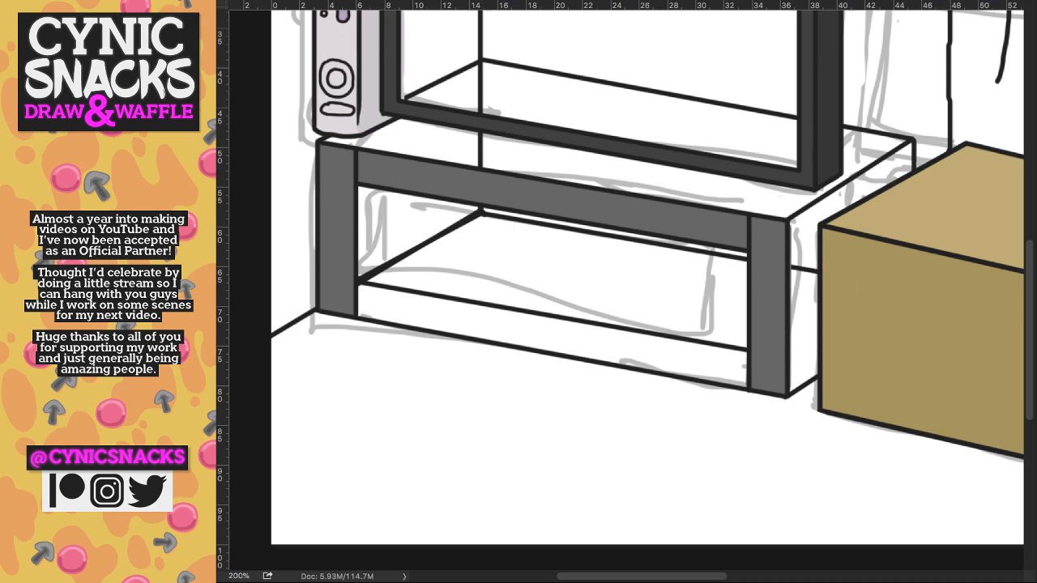
- Hide the brown box and fill the TV stand's side face with a darker grey than its front
{"action": "key", "text": "ctrl+comma"}
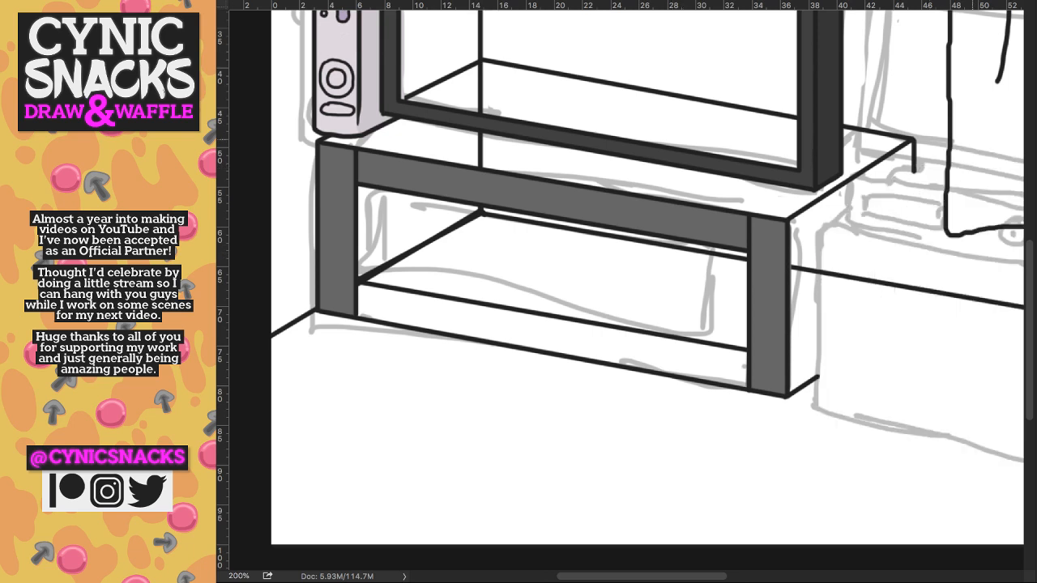
{"action": "mouse_move", "coordinate": [814, 253]}
{"action": "left_mouse_down"}
{"action": "mouse_move", "coordinate": [800, 227]}
{"action": "mouse_move", "coordinate": [828, 209]}
{"action": "mouse_move", "coordinate": [798, 298]}
{"action": "left_mouse_up"}
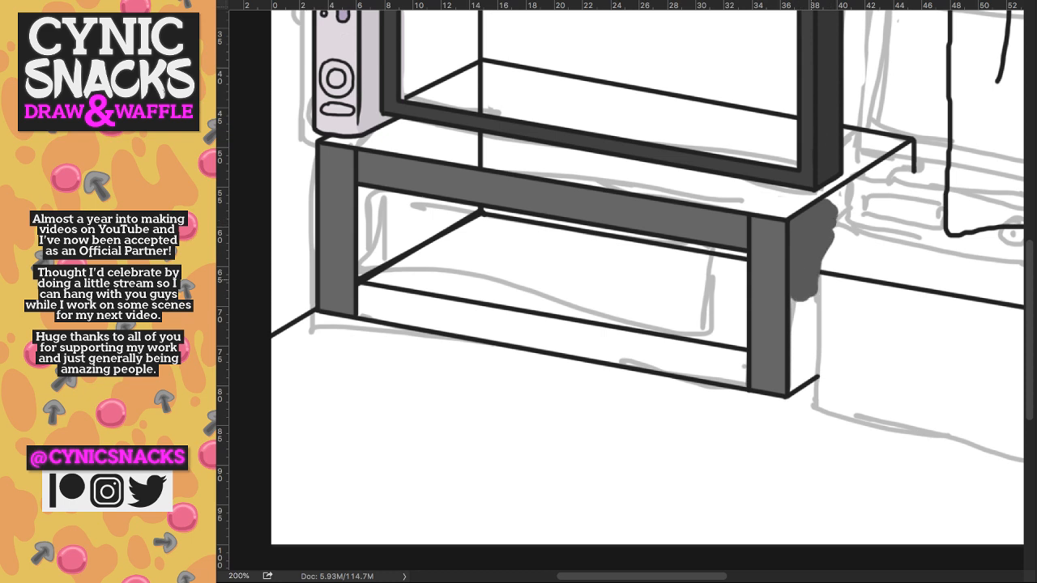
{"action": "mouse_move", "coordinate": [833, 204]}
{"action": "left_mouse_down"}
{"action": "mouse_move", "coordinate": [894, 164]}
{"action": "mouse_move", "coordinate": [909, 314]}
{"action": "left_mouse_up"}
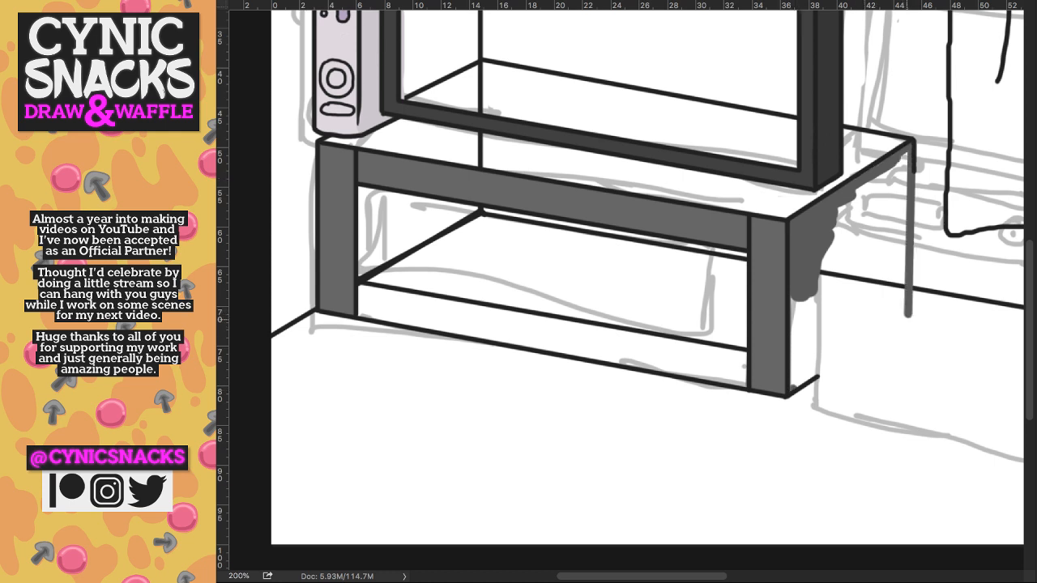
{"action": "left_click", "coordinate": [790, 387], "text": "shift"}
{"action": "mouse_move", "coordinate": [843, 211]}
{"action": "left_mouse_down"}
{"action": "mouse_move", "coordinate": [796, 324]}
{"action": "mouse_move", "coordinate": [792, 385]}
{"action": "left_mouse_up"}
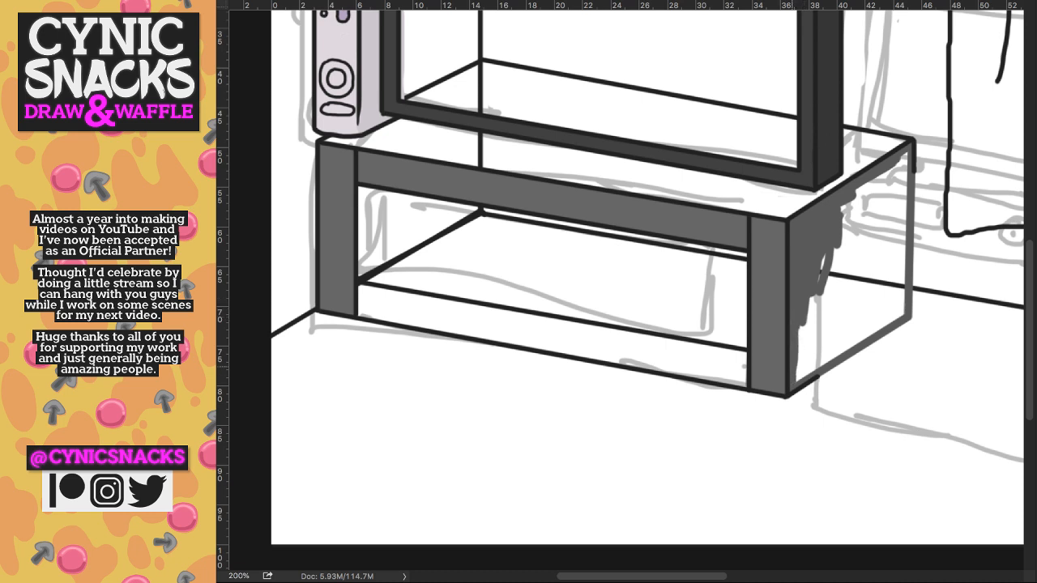
{"action": "left_click_drag", "start_coordinate": [804, 328], "coordinate": [799, 381]}
{"action": "left_click_drag", "start_coordinate": [836, 239], "coordinate": [816, 295]}
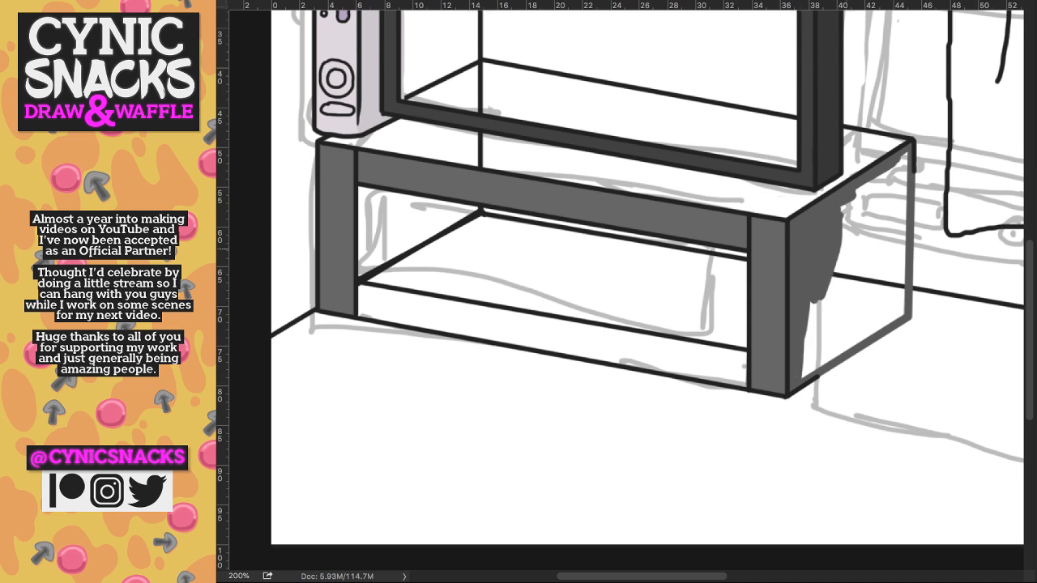
{"action": "mouse_move", "coordinate": [883, 162]}
{"action": "left_mouse_down"}
{"action": "mouse_move", "coordinate": [859, 292]}
{"action": "mouse_move", "coordinate": [826, 292]}
{"action": "mouse_move", "coordinate": [806, 357]}
{"action": "mouse_move", "coordinate": [847, 328]}
{"action": "mouse_move", "coordinate": [850, 295]}
{"action": "mouse_move", "coordinate": [879, 345]}
{"action": "mouse_move", "coordinate": [891, 292]}
{"action": "mouse_move", "coordinate": [901, 317]}
{"action": "left_mouse_up"}
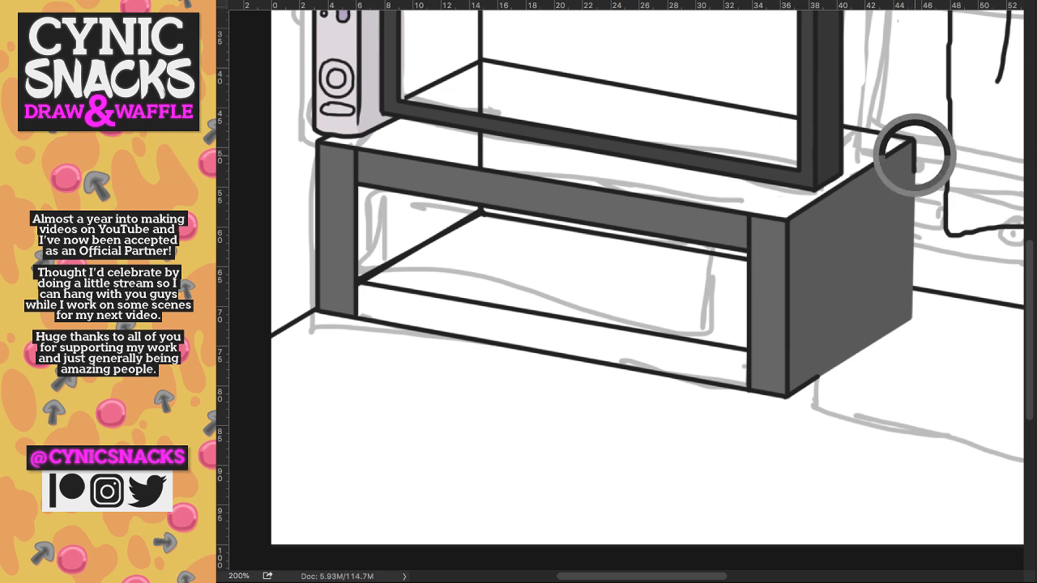
- Complete the black line art along the rear vertical and lower edges of the TV stand's side face
{"action": "left_click_drag", "start_coordinate": [913, 142], "coordinate": [914, 317]}
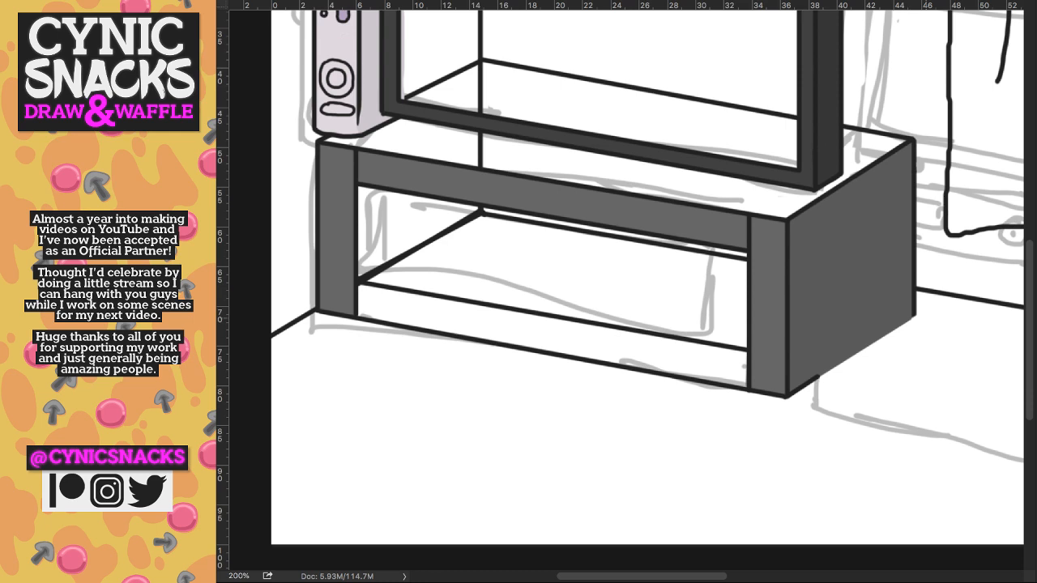
{"action": "left_click_drag", "start_coordinate": [914, 316], "coordinate": [816, 378]}
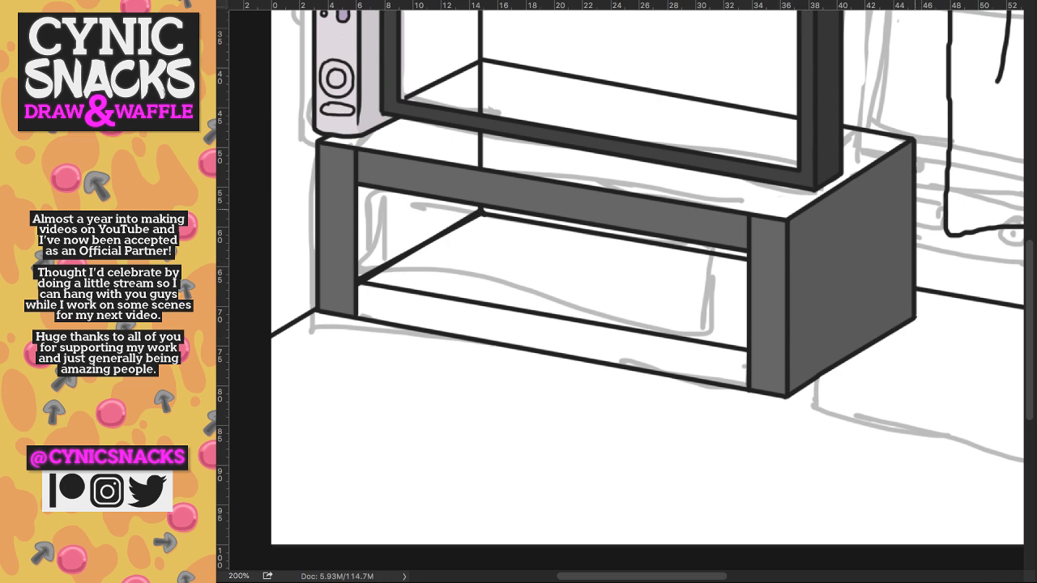
{"action": "key", "text": "super+minus"}
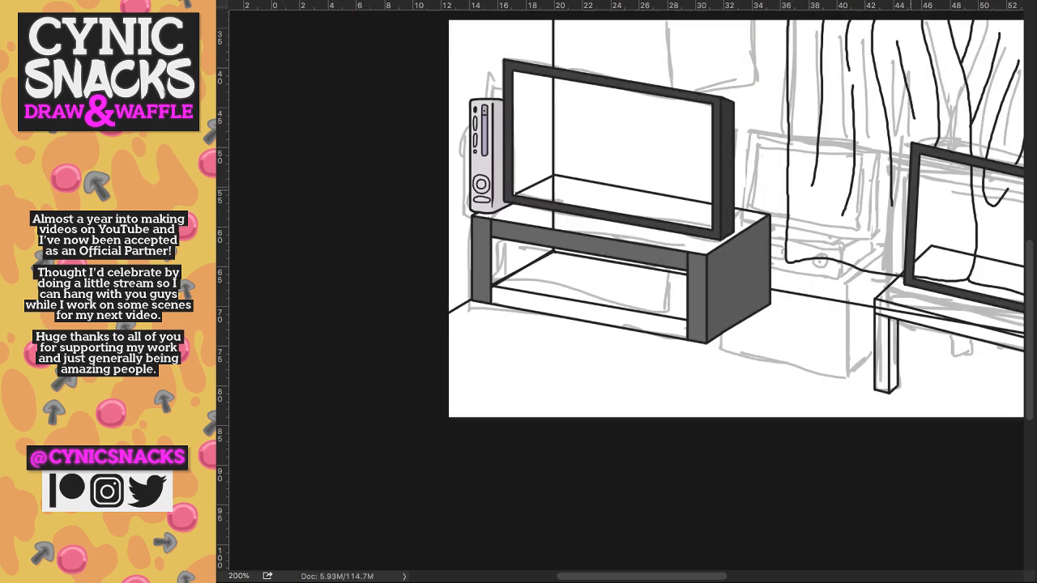
{"action": "key", "text": "super+plus"}
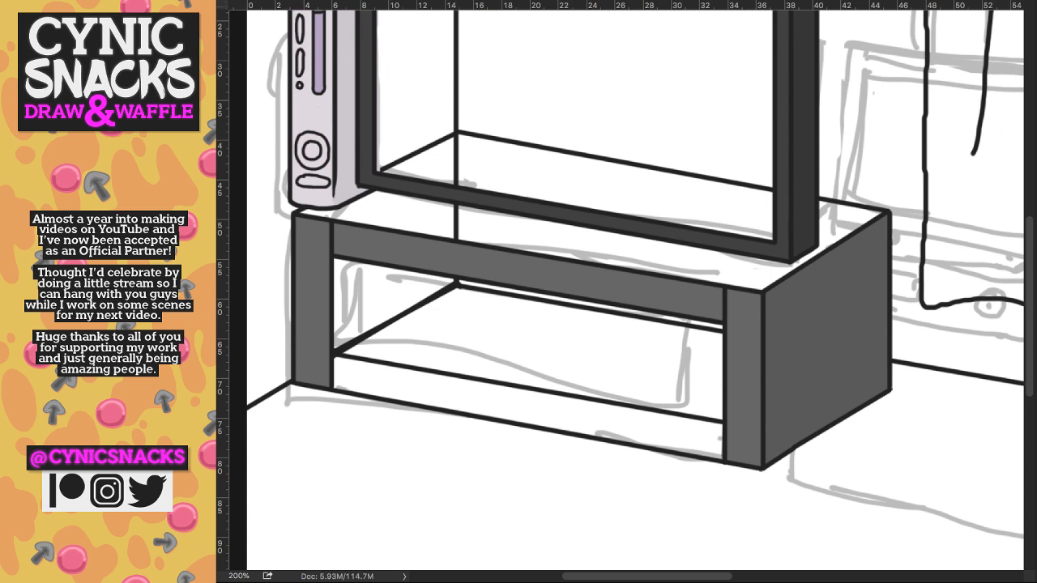
- Line the front and side edges of the TV stand's top face with a lighter grey
{"action": "key", "text": "super+z"}
{"action": "key", "text": "super+shift+z"}
{"action": "mouse_move", "coordinate": [336, 217]}
{"action": "left_mouse_down"}
{"action": "mouse_move", "coordinate": [381, 212]}
{"action": "mouse_move", "coordinate": [366, 220]}
{"action": "mouse_move", "coordinate": [388, 222]}
{"action": "left_mouse_up"}
{"action": "key", "text": "ctrl+z"}
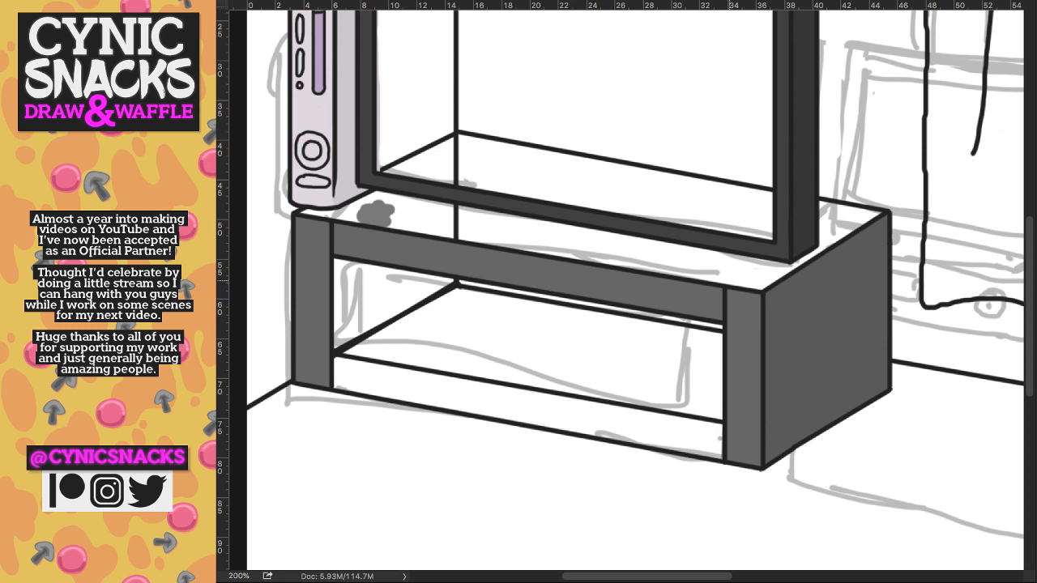
{"action": "mouse_move", "coordinate": [386, 217]}
{"action": "left_mouse_down"}
{"action": "mouse_move", "coordinate": [771, 285]}
{"action": "mouse_move", "coordinate": [882, 213]}
{"action": "left_mouse_up"}
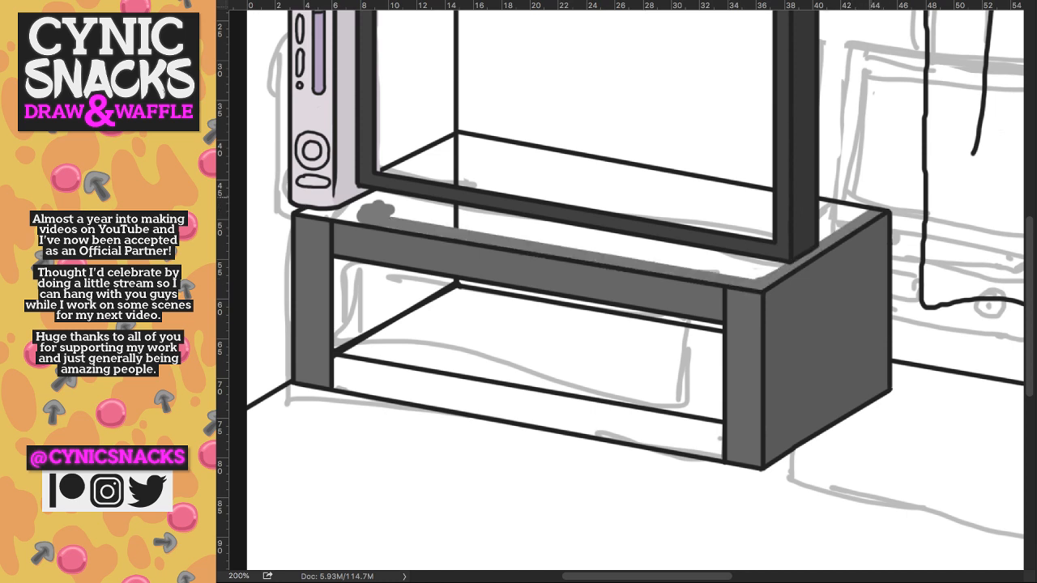
- Show the box and middle console again, and reorder the layers so the box covers the TV stand's colouring and the table lines
{"action": "scroll", "coordinate": [625, 285], "scroll_direction": "up", "scroll_amount": 3}
{"action": "key", "text": "ctrl+minus"}
{"action": "key", "text": "ctrl+minus"}
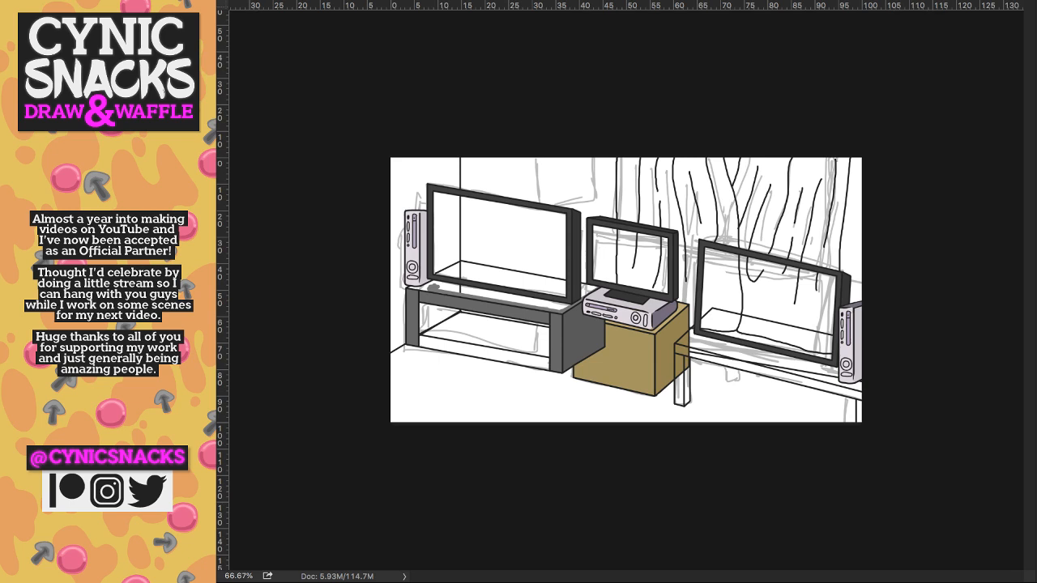
{"action": "key", "text": "super+]"}
{"action": "key", "text": "super+["}
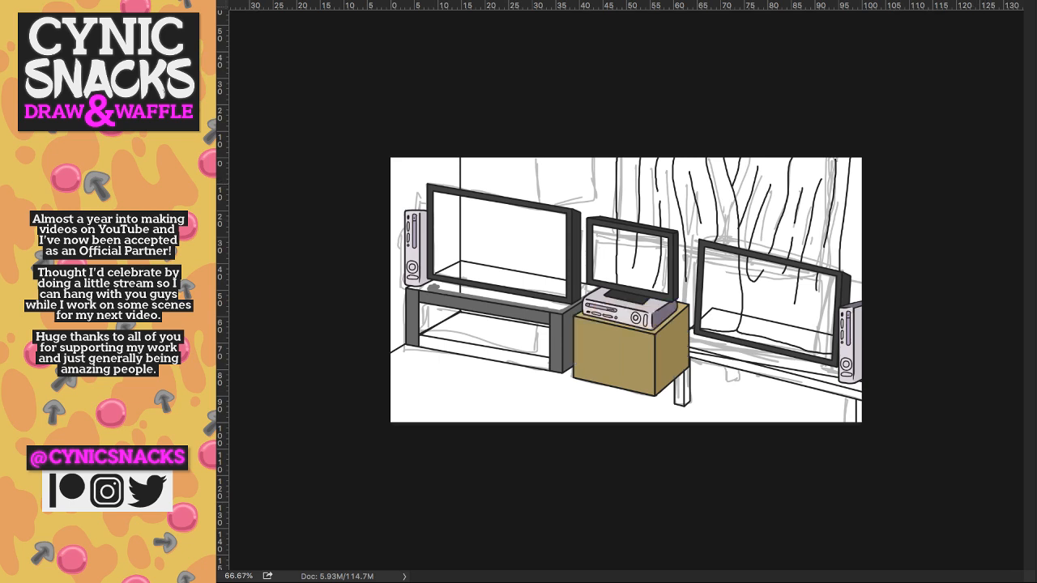
{"action": "key", "text": "super+["}
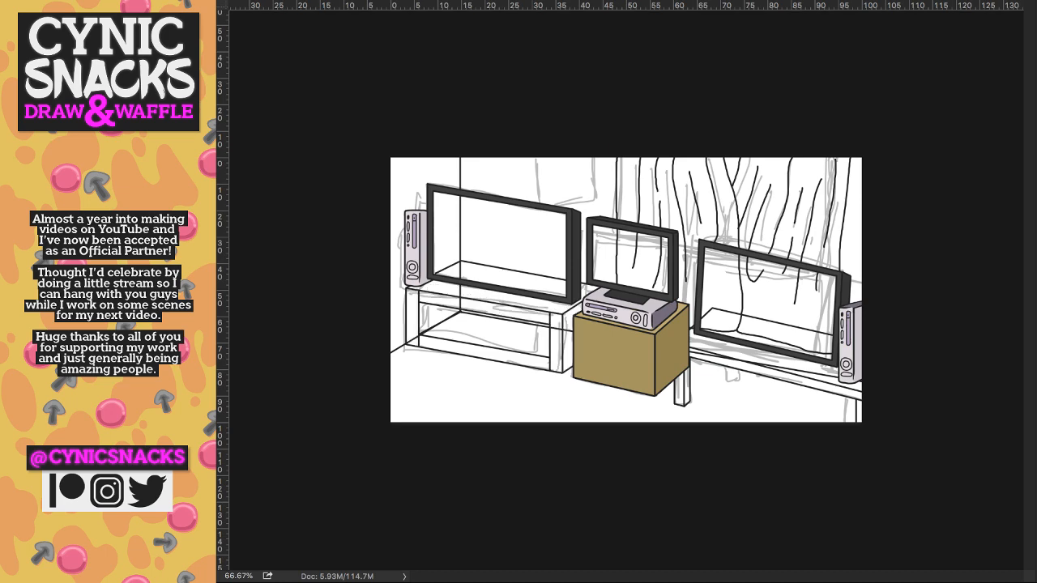
{"action": "key", "text": "super+]"}
- Fill the rest of the TV stand's top face with lighter grey, including the area seen through the TV frame
{"action": "key", "text": "super+="}
{"action": "key", "text": "super+="}
{"action": "left_click_drag", "start_coordinate": [513, 219], "coordinate": [839, 202]}
{"action": "mouse_move", "coordinate": [356, 264]}
{"action": "left_mouse_down"}
{"action": "mouse_move", "coordinate": [303, 266]}
{"action": "mouse_move", "coordinate": [361, 254]}
{"action": "mouse_move", "coordinate": [455, 193]}
{"action": "left_mouse_up"}
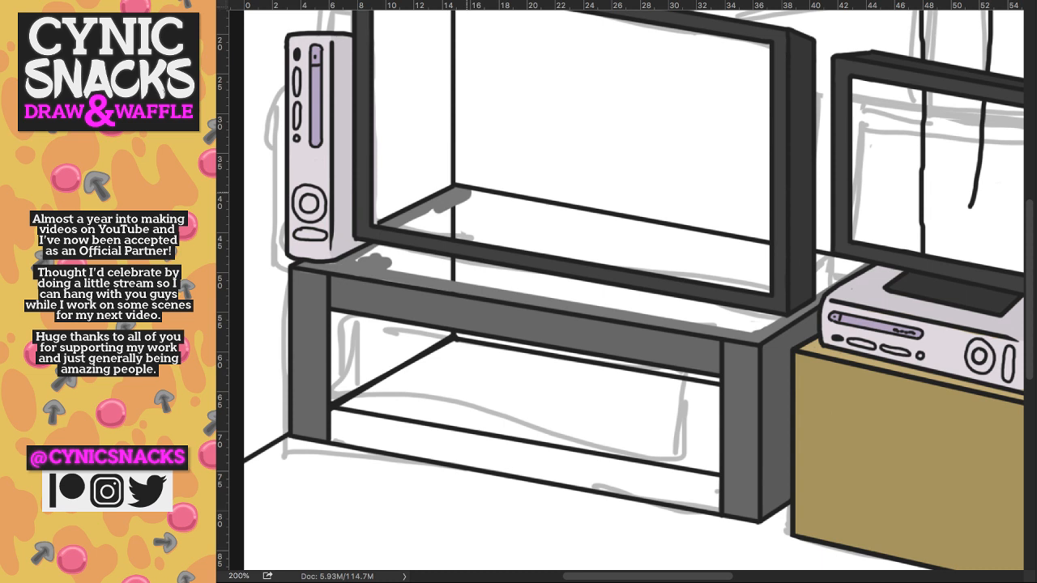
{"action": "mouse_move", "coordinate": [361, 267]}
{"action": "left_mouse_down"}
{"action": "mouse_move", "coordinate": [478, 194]}
{"action": "mouse_move", "coordinate": [859, 269]}
{"action": "mouse_move", "coordinate": [835, 291]}
{"action": "mouse_move", "coordinate": [820, 288]}
{"action": "left_mouse_up"}
{"action": "left_click_drag", "start_coordinate": [783, 316], "coordinate": [735, 327]}
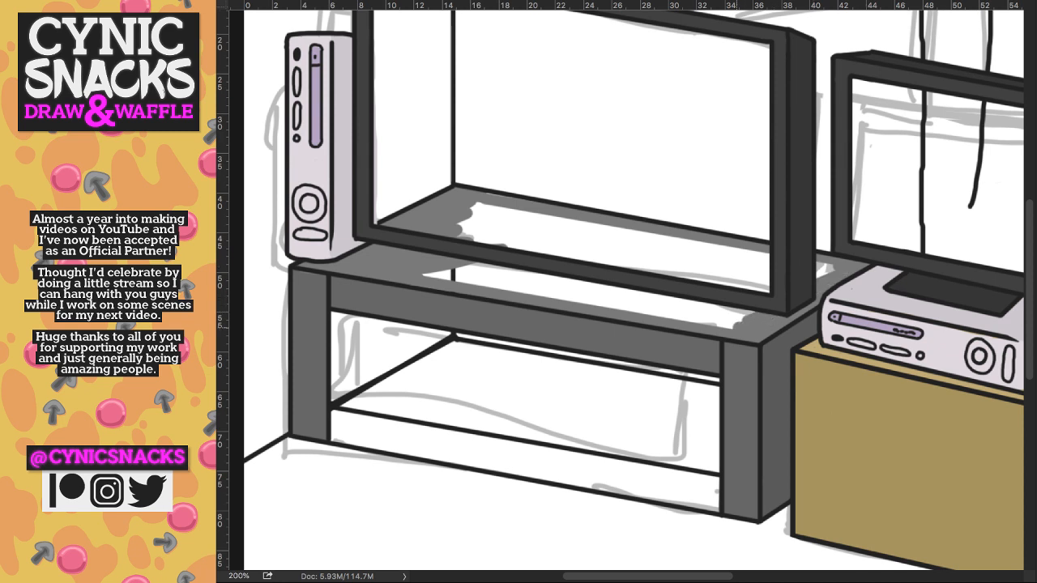
{"action": "mouse_move", "coordinate": [737, 325]}
{"action": "left_mouse_down"}
{"action": "mouse_move", "coordinate": [446, 277]}
{"action": "mouse_move", "coordinate": [648, 296]}
{"action": "left_mouse_up"}
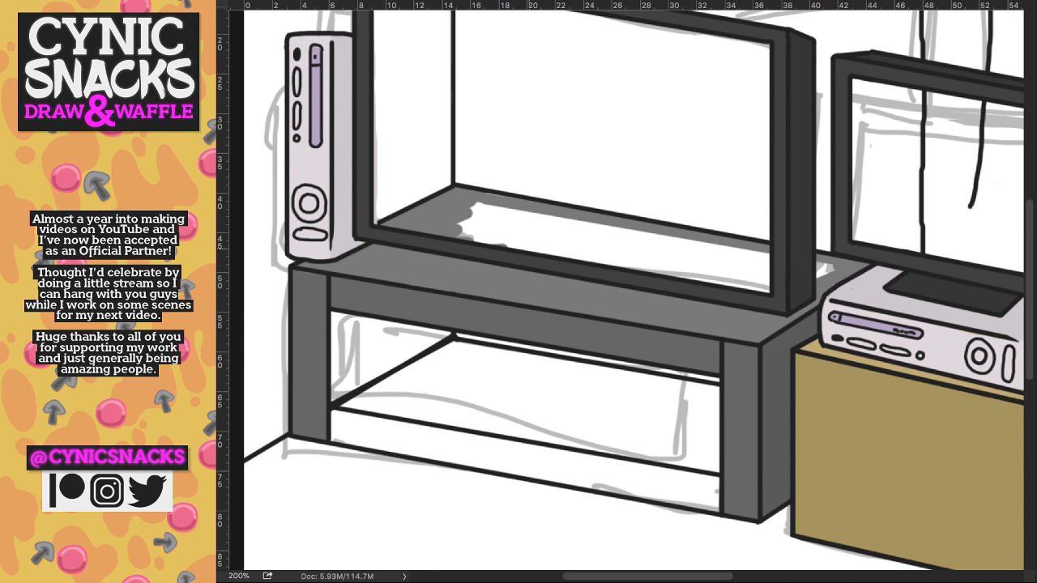
{"action": "mouse_move", "coordinate": [539, 247]}
{"action": "left_mouse_down"}
{"action": "mouse_move", "coordinate": [462, 230]}
{"action": "mouse_move", "coordinate": [478, 208]}
{"action": "left_mouse_up"}
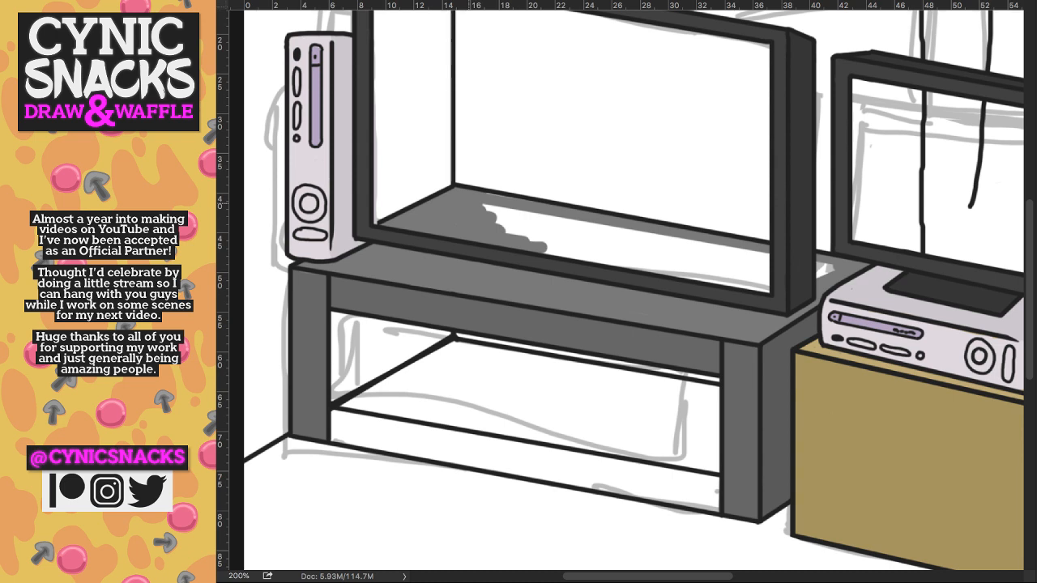
{"action": "mouse_move", "coordinate": [489, 204]}
{"action": "left_mouse_down"}
{"action": "mouse_move", "coordinate": [619, 243]}
{"action": "mouse_move", "coordinate": [710, 255]}
{"action": "mouse_move", "coordinate": [730, 269]}
{"action": "mouse_move", "coordinate": [713, 280]}
{"action": "mouse_move", "coordinate": [763, 252]}
{"action": "mouse_move", "coordinate": [753, 282]}
{"action": "mouse_move", "coordinate": [825, 266]}
{"action": "mouse_move", "coordinate": [831, 274]}
{"action": "mouse_move", "coordinate": [818, 277]}
{"action": "left_mouse_up"}
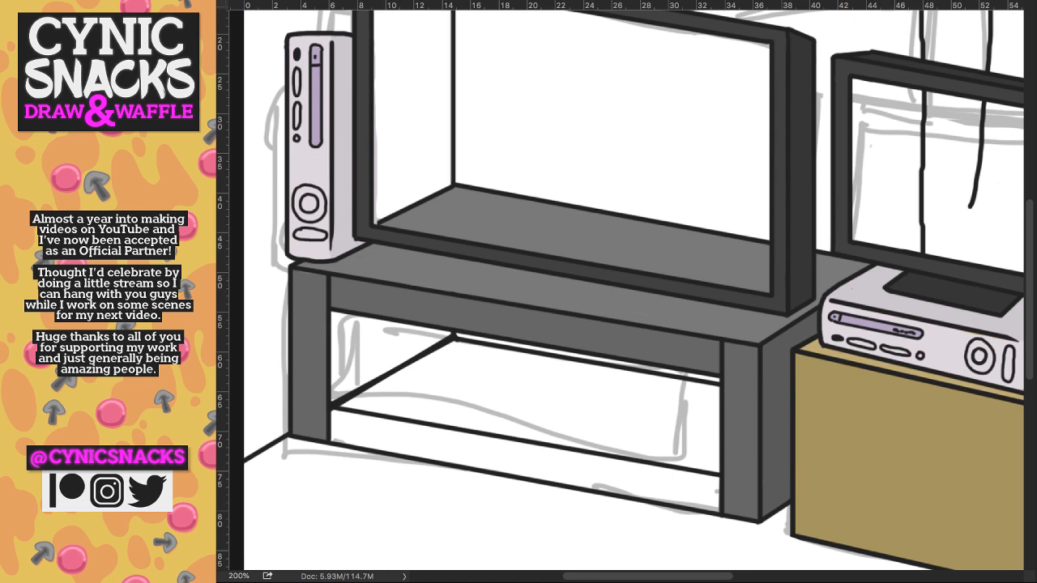
- Hide the box and middle console and fill the TV stand's lower front rail with mid grey
{"action": "scroll", "coordinate": [595, 332], "scroll_direction": "down", "scroll_amount": 1}
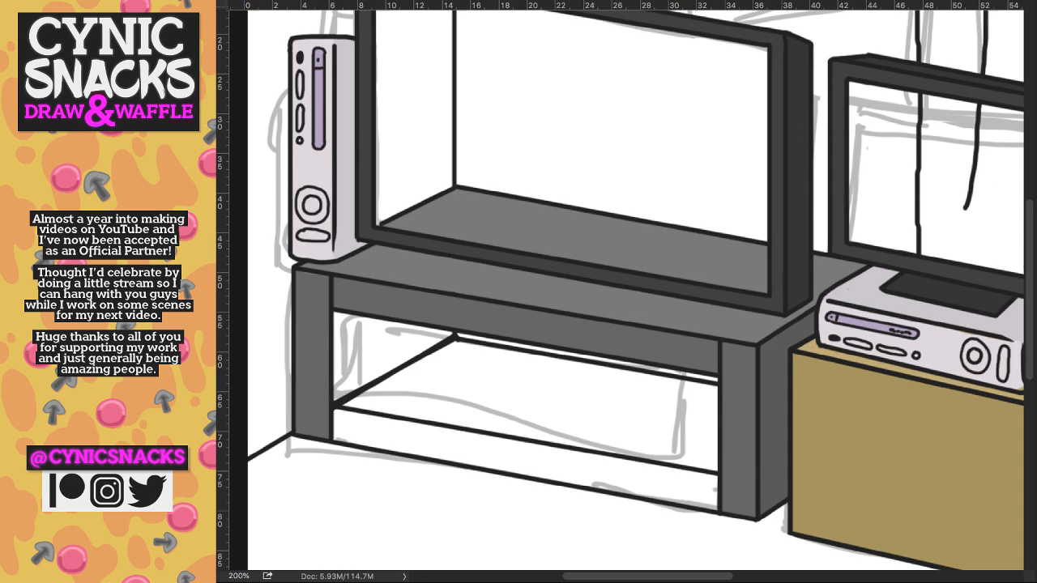
{"action": "key", "text": "super+minus"}
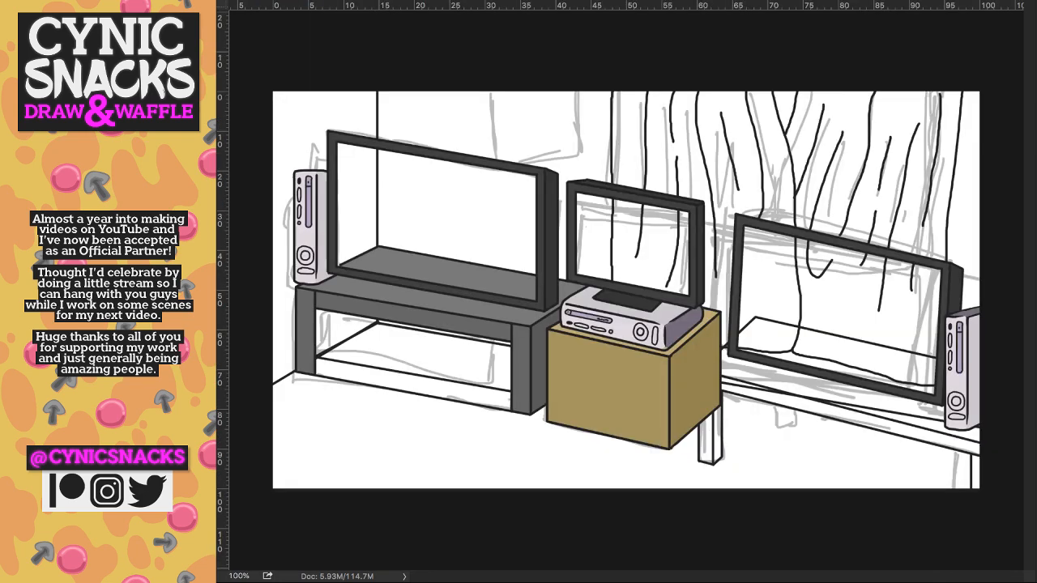
{"action": "key", "text": "super+z"}
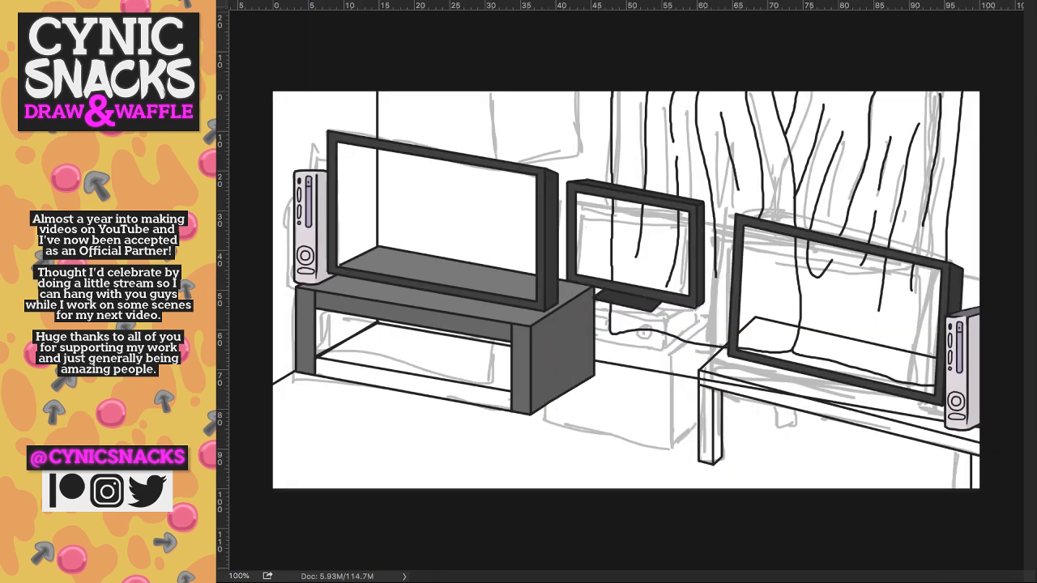
{"action": "key", "text": "super+plus"}
{"action": "left_click_drag", "start_coordinate": [405, 348], "coordinate": [828, 210]}
{"action": "mouse_move", "coordinate": [434, 295]}
{"action": "left_mouse_down"}
{"action": "mouse_move", "coordinate": [816, 362]}
{"action": "mouse_move", "coordinate": [431, 314]}
{"action": "mouse_move", "coordinate": [694, 350]}
{"action": "left_mouse_up"}
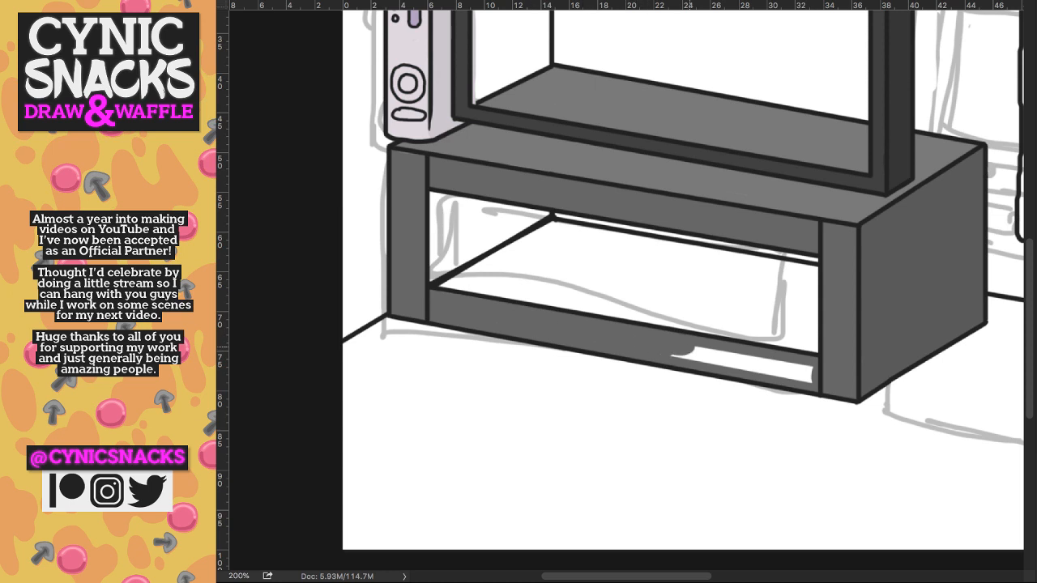
{"action": "left_click_drag", "start_coordinate": [673, 351], "coordinate": [812, 374]}
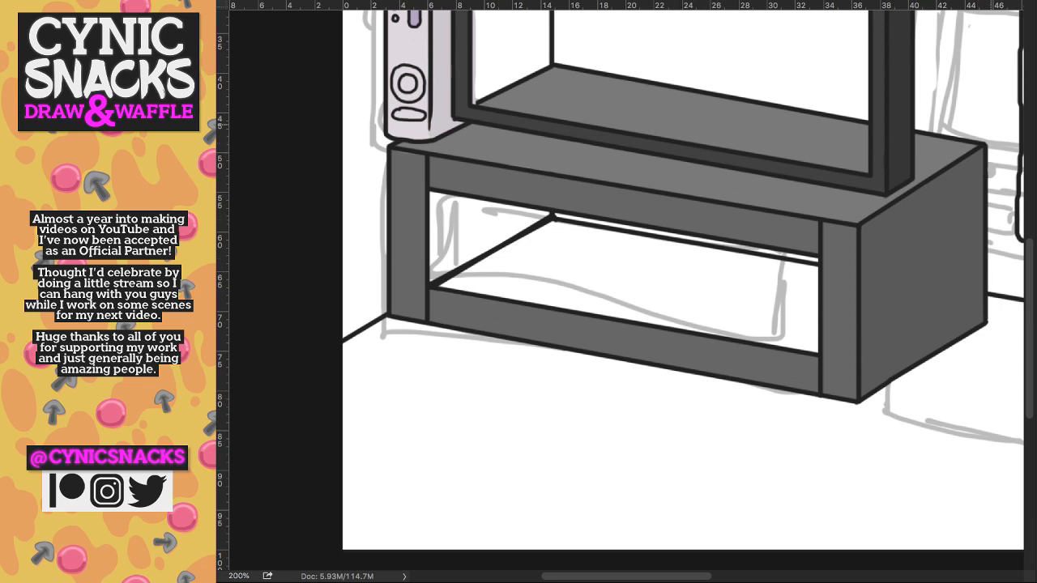
- Fill the TV stand's visible inner side wall with dark grey and outline the inner shelf floor in dark grey
{"action": "mouse_move", "coordinate": [436, 194]}
{"action": "left_mouse_down"}
{"action": "mouse_move", "coordinate": [446, 216]}
{"action": "mouse_move", "coordinate": [459, 198]}
{"action": "mouse_move", "coordinate": [437, 267]}
{"action": "mouse_move", "coordinate": [486, 243]}
{"action": "mouse_move", "coordinate": [458, 220]}
{"action": "mouse_move", "coordinate": [474, 203]}
{"action": "mouse_move", "coordinate": [476, 220]}
{"action": "mouse_move", "coordinate": [487, 206]}
{"action": "mouse_move", "coordinate": [547, 214]}
{"action": "left_mouse_up"}
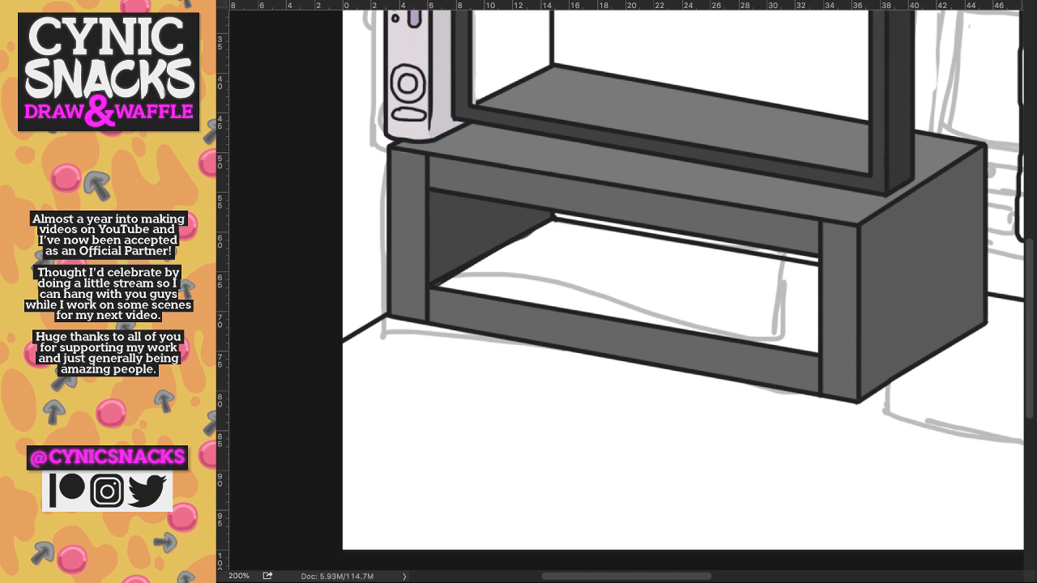
{"action": "mouse_move", "coordinate": [491, 259]}
{"action": "left_mouse_down"}
{"action": "mouse_move", "coordinate": [563, 228]}
{"action": "mouse_move", "coordinate": [463, 275]}
{"action": "left_mouse_up"}
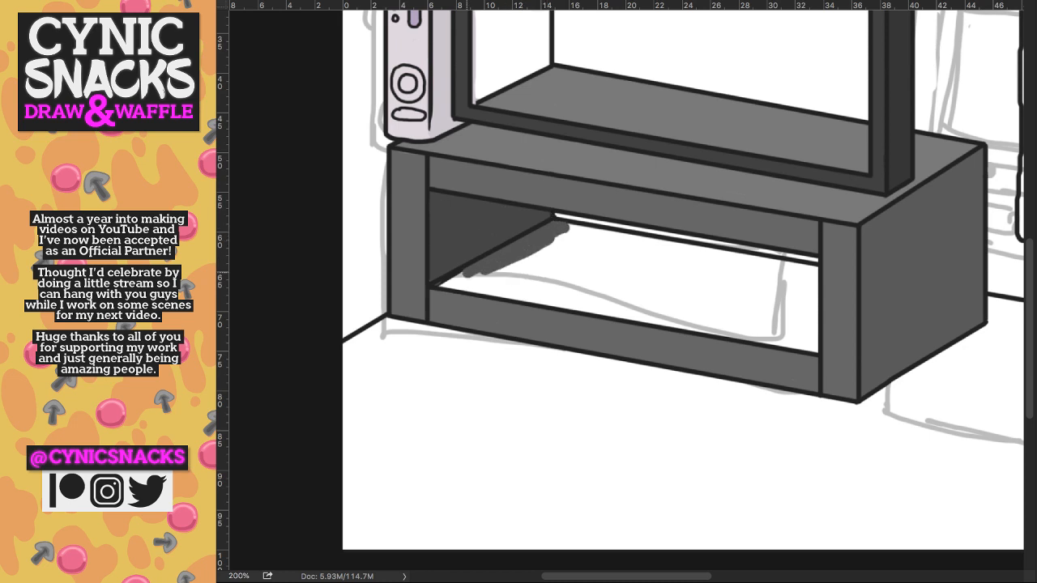
{"action": "left_click_drag", "start_coordinate": [464, 275], "coordinate": [437, 287]}
{"action": "left_click_drag", "start_coordinate": [503, 272], "coordinate": [458, 292]}
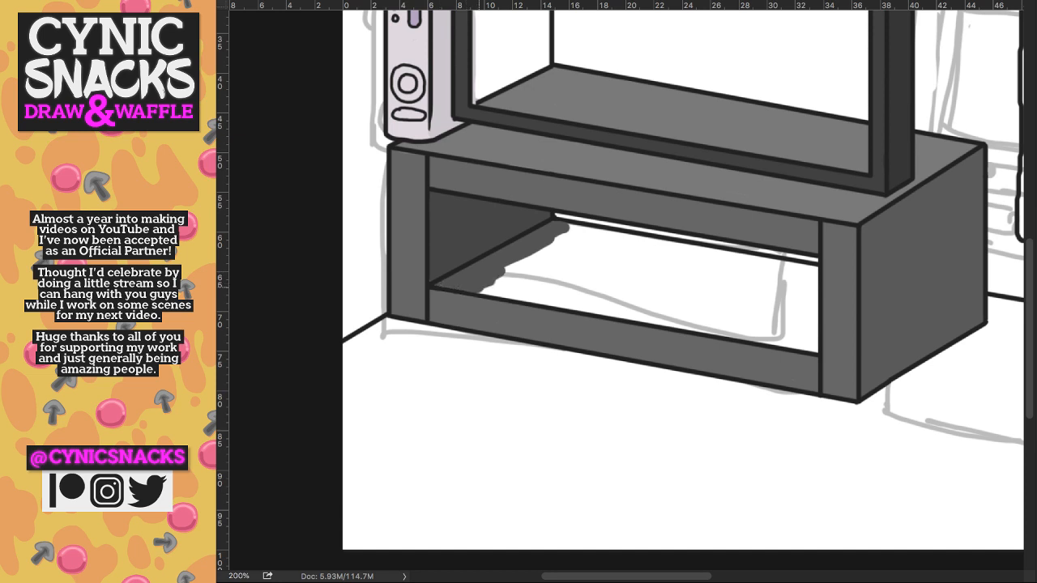
{"action": "left_click", "coordinate": [816, 347], "text": "shift"}
{"action": "left_click", "coordinate": [815, 269], "text": "shift"}
{"action": "left_click", "coordinate": [565, 228], "text": "shift"}
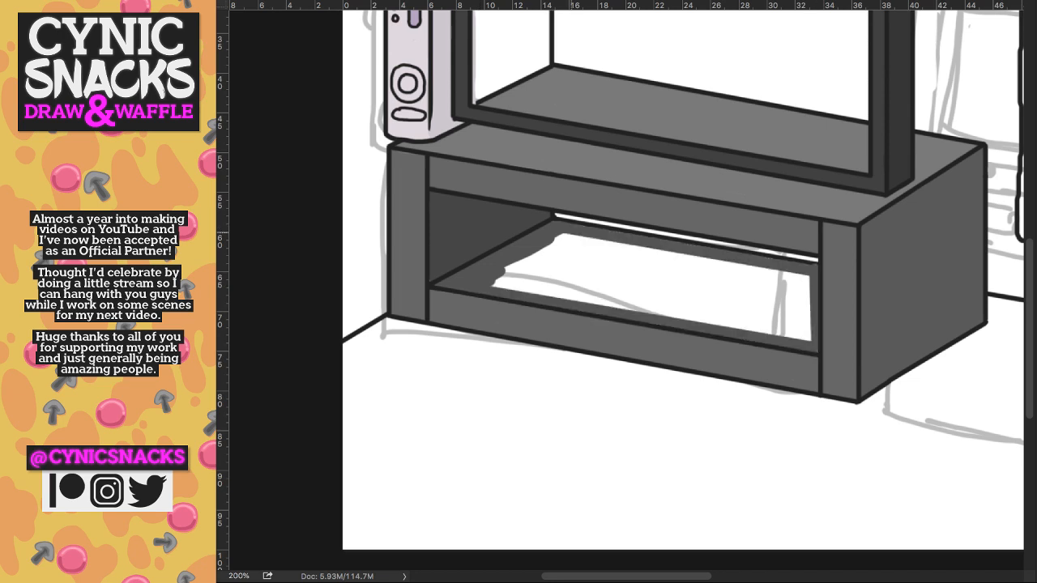
- Fill the rest of the TV stand's inner shelf floor with dark grey
{"action": "mouse_move", "coordinate": [562, 237]}
{"action": "left_mouse_down"}
{"action": "mouse_move", "coordinate": [518, 282]}
{"action": "mouse_move", "coordinate": [577, 243]}
{"action": "mouse_move", "coordinate": [606, 243]}
{"action": "mouse_move", "coordinate": [526, 292]}
{"action": "mouse_move", "coordinate": [614, 285]}
{"action": "mouse_move", "coordinate": [636, 248]}
{"action": "mouse_move", "coordinate": [660, 264]}
{"action": "mouse_move", "coordinate": [619, 277]}
{"action": "left_mouse_up"}
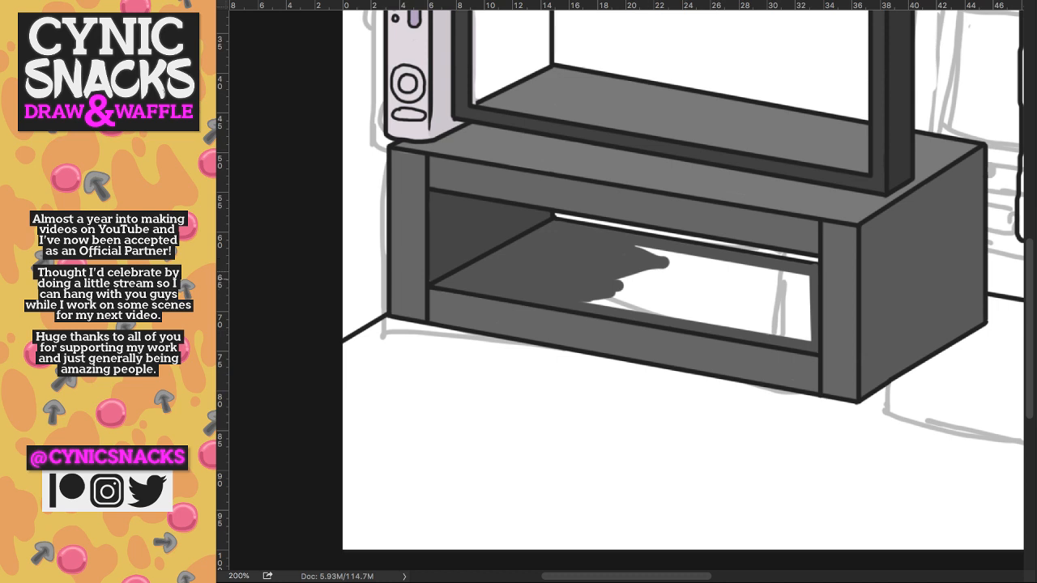
{"action": "left_click_drag", "start_coordinate": [641, 278], "coordinate": [669, 267]}
{"action": "mouse_move", "coordinate": [624, 288]}
{"action": "left_mouse_down"}
{"action": "mouse_move", "coordinate": [674, 267]}
{"action": "mouse_move", "coordinate": [592, 297]}
{"action": "mouse_move", "coordinate": [727, 278]}
{"action": "mouse_move", "coordinate": [685, 302]}
{"action": "mouse_move", "coordinate": [695, 305]}
{"action": "left_mouse_up"}
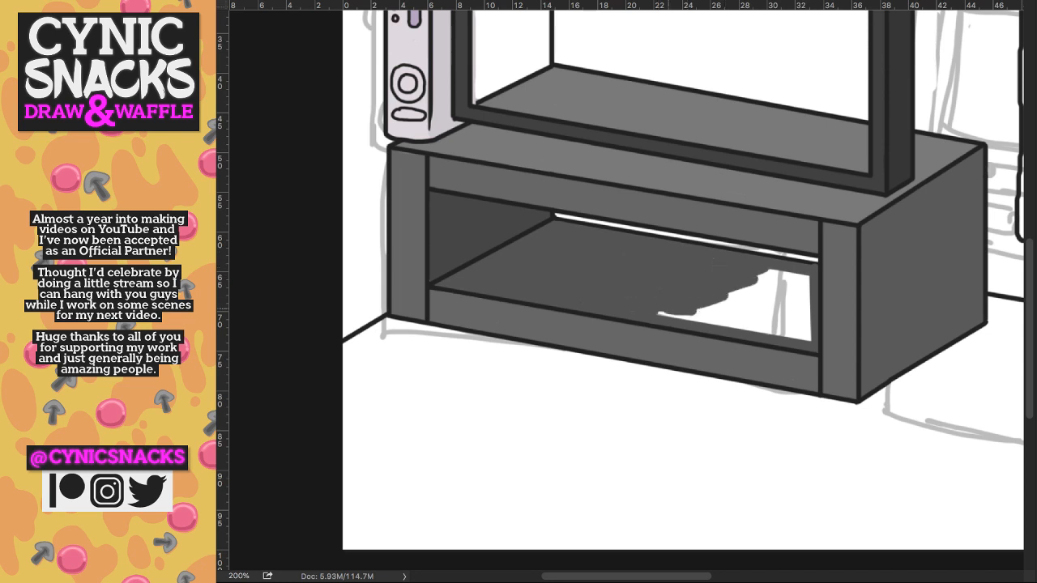
{"action": "mouse_move", "coordinate": [660, 315]}
{"action": "left_mouse_down"}
{"action": "mouse_move", "coordinate": [723, 313]}
{"action": "mouse_move", "coordinate": [772, 275]}
{"action": "mouse_move", "coordinate": [793, 301]}
{"action": "mouse_move", "coordinate": [784, 274]}
{"action": "mouse_move", "coordinate": [803, 286]}
{"action": "mouse_move", "coordinate": [802, 298]}
{"action": "left_mouse_up"}
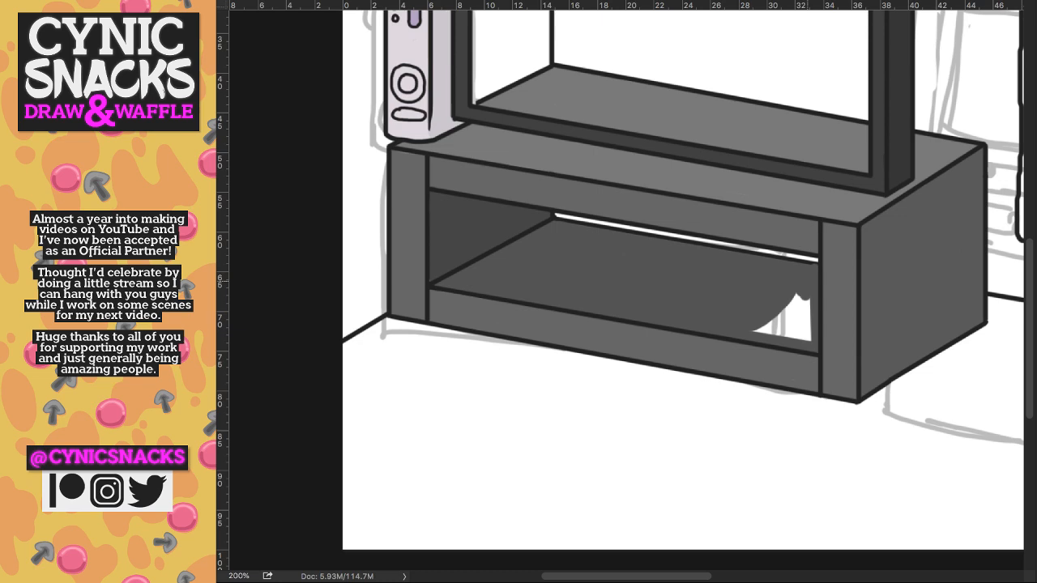
{"action": "left_click_drag", "start_coordinate": [808, 282], "coordinate": [800, 327]}
{"action": "key", "text": "super+minus"}
{"action": "key", "text": "super+minus"}
{"action": "key", "text": "super+plus"}
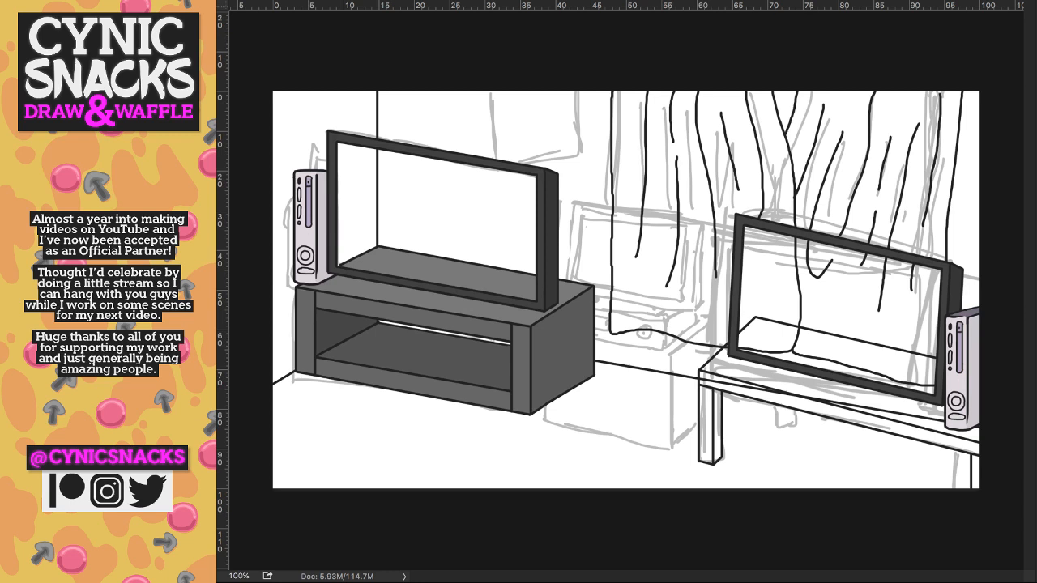
- Hide and reshow the furniture line art to check the TV stand's colouring, and inspect the scene around it
{"action": "key", "text": "super+comma"}
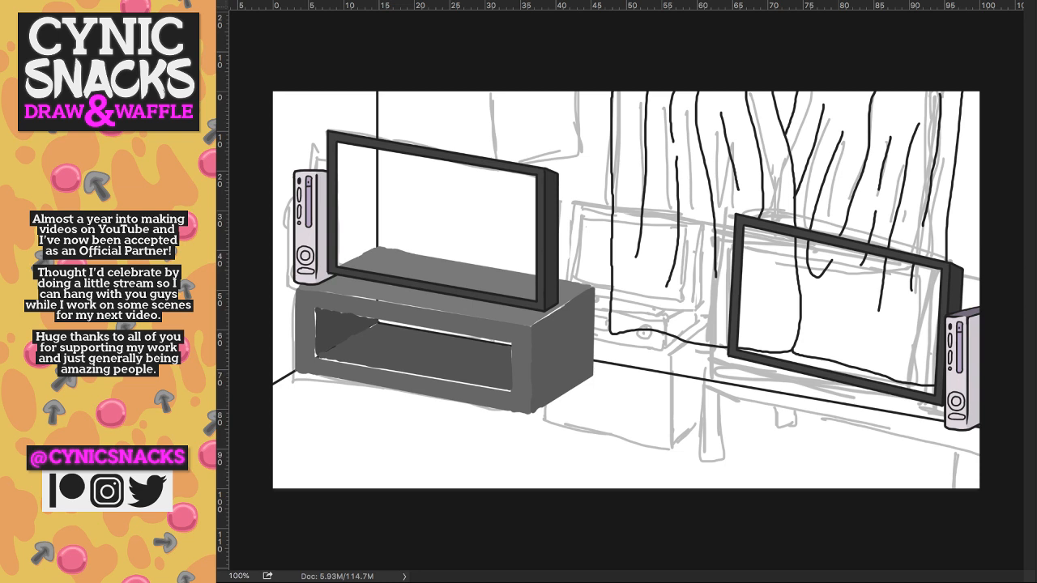
{"action": "key", "text": "super+comma"}
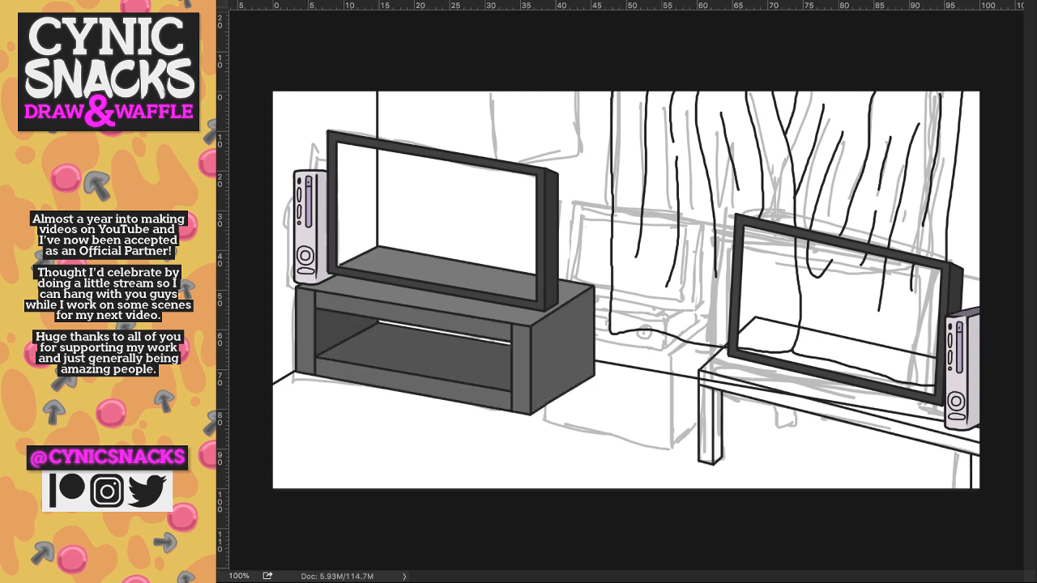
{"action": "key", "text": "super+equal"}
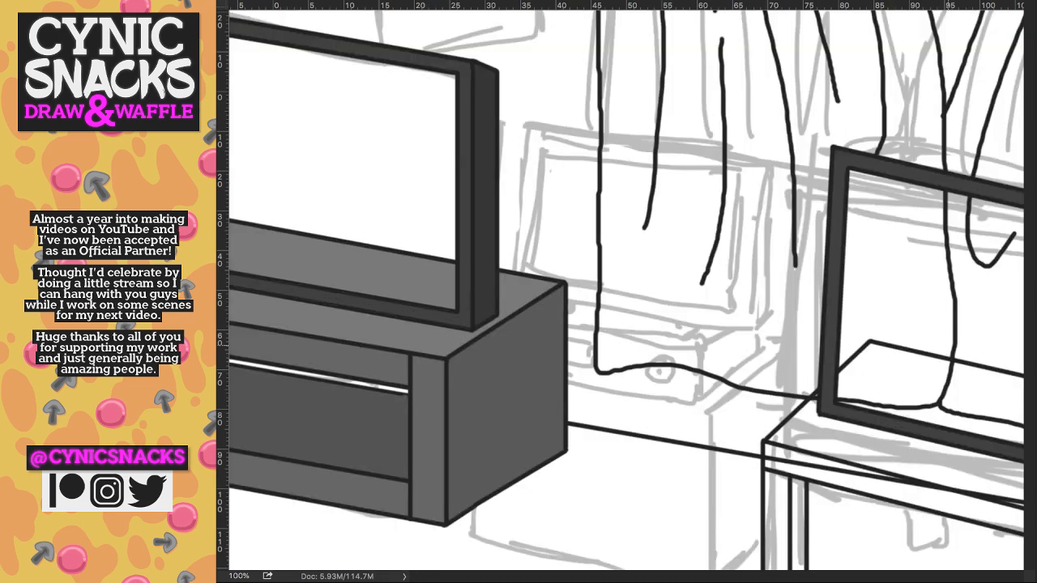
{"action": "key", "text": "super+minus"}
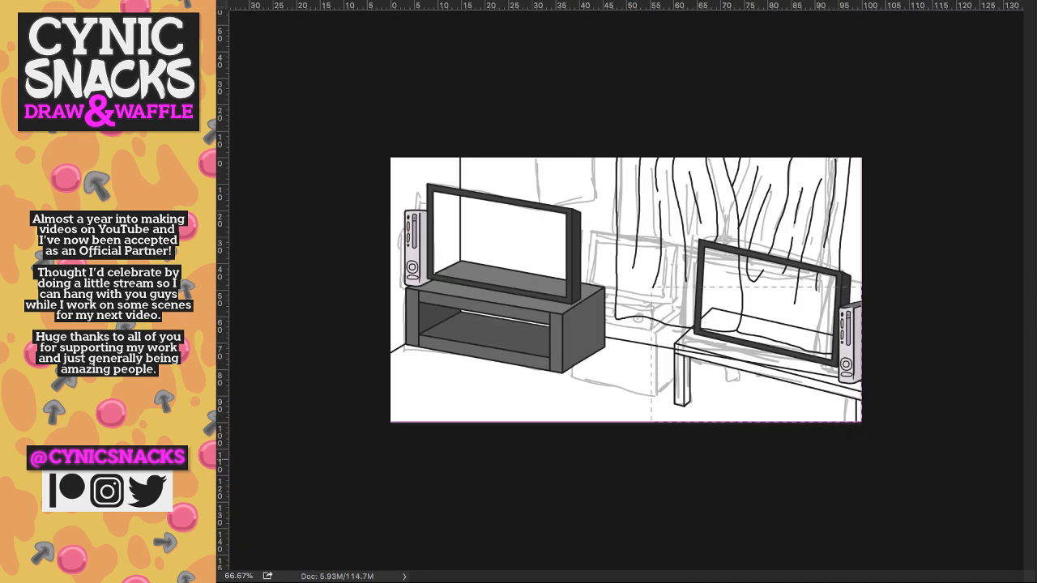
{"action": "key", "text": "alt+super+z"}
{"action": "key", "text": "alt+super+z"}
{"action": "key", "text": "alt+super+z"}
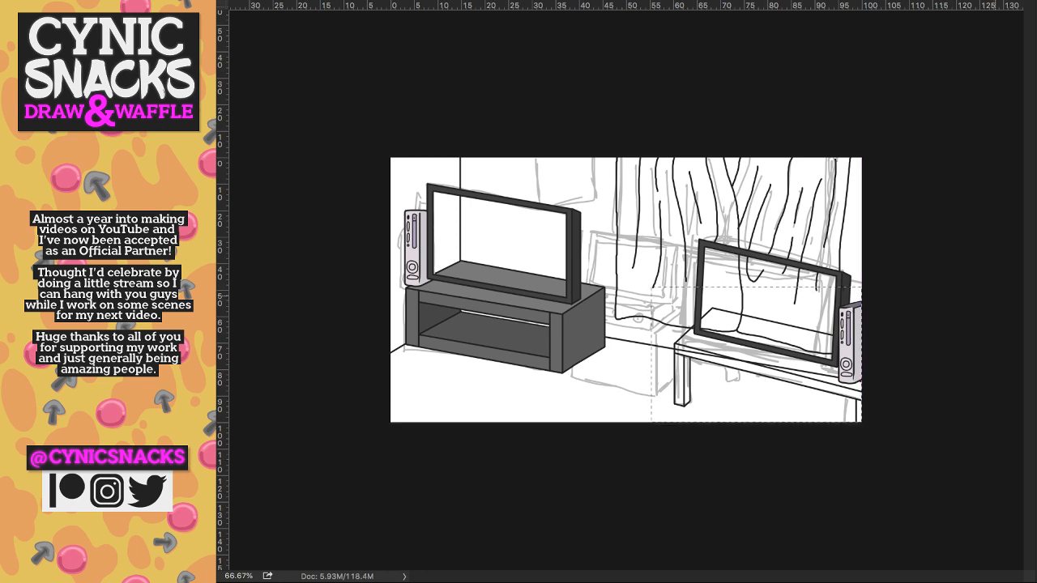
{"action": "key", "text": "shift+super+z"}
{"action": "key", "text": "shift+super+z"}
{"action": "key", "text": "shift+super+z"}
{"action": "key", "text": "shift+super+z"}
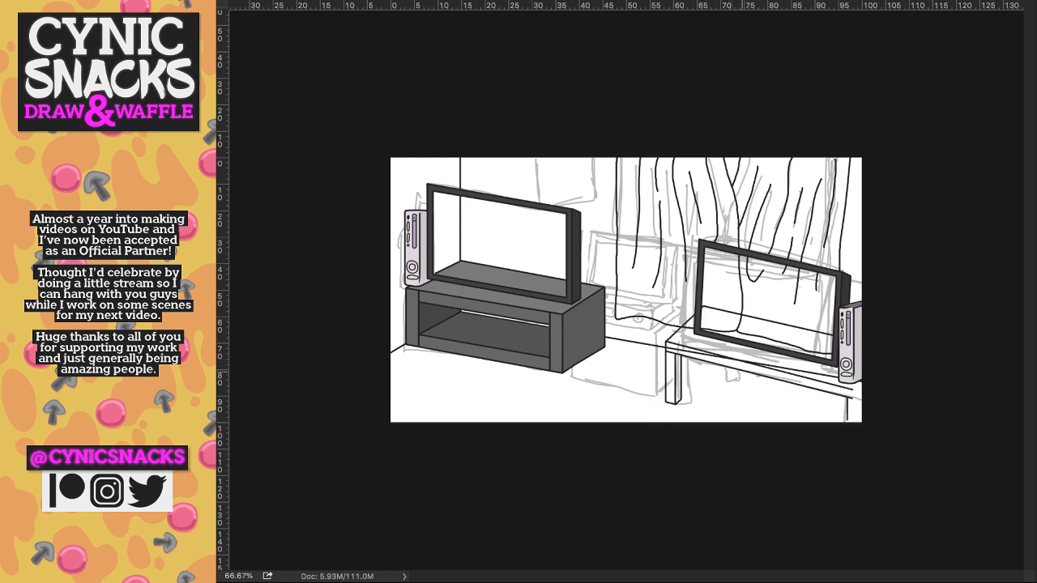
{"action": "key", "text": "shift+super+z"}
{"action": "key", "text": "shift+super+z"}
{"action": "key", "text": "shift+super+z"}
{"action": "key", "text": "shift+super+z"}
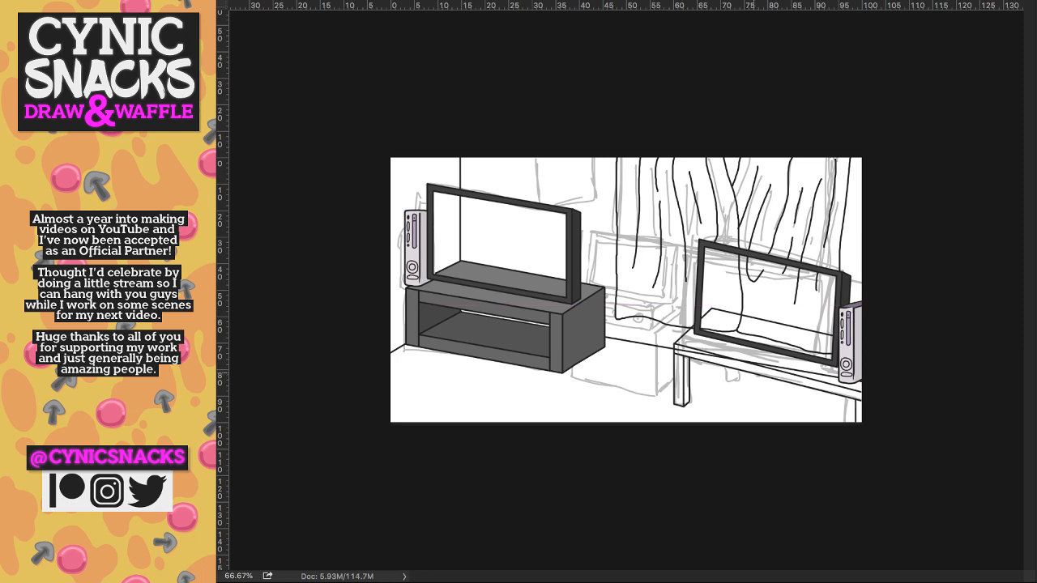
{"action": "key", "text": "shift+super+z"}
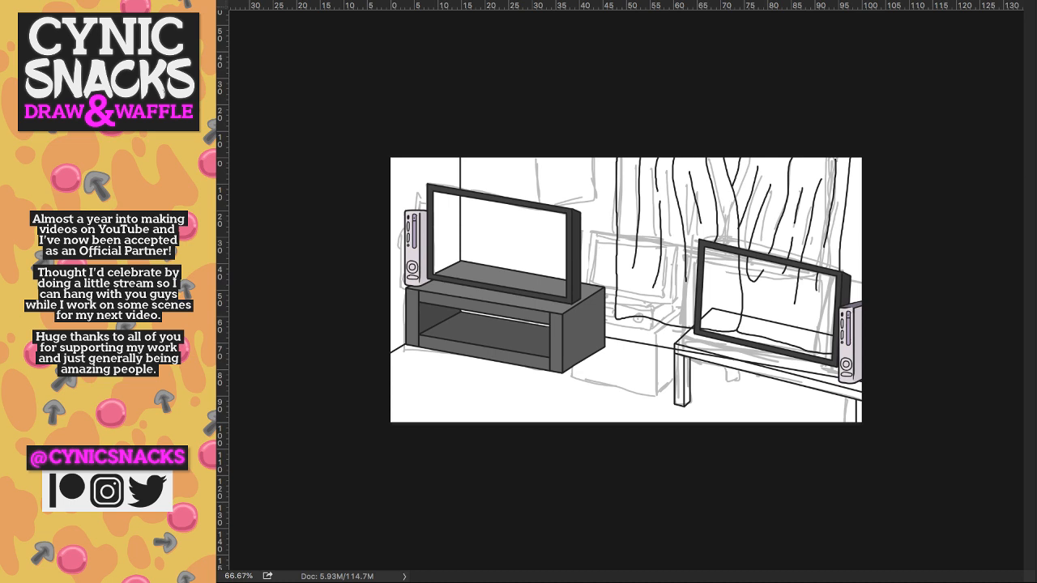
- Hide and restore the curtain lines, the second TV and the console beside the first TV in turn to check each element
{"action": "key", "text": "super+z"}
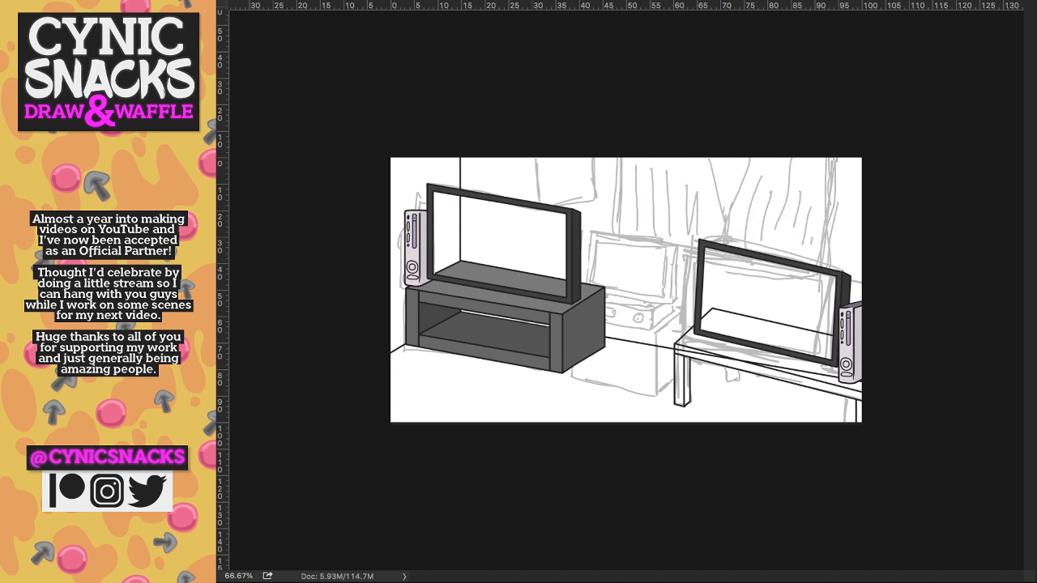
{"action": "key", "text": "shift+super+z"}
{"action": "key", "text": "super+z"}
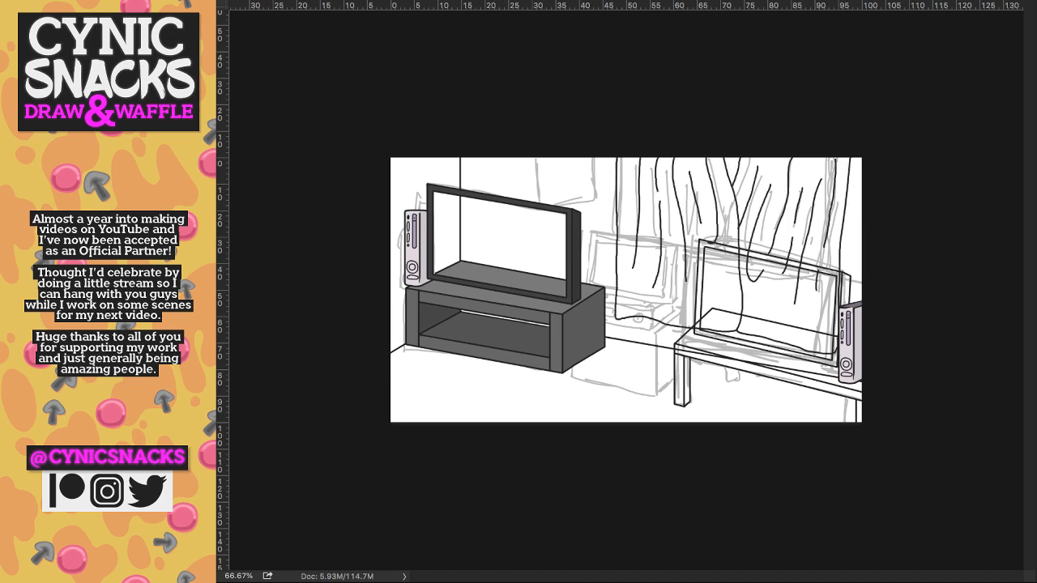
{"action": "key", "text": "shift+super+z"}
{"action": "key", "text": "Delete"}
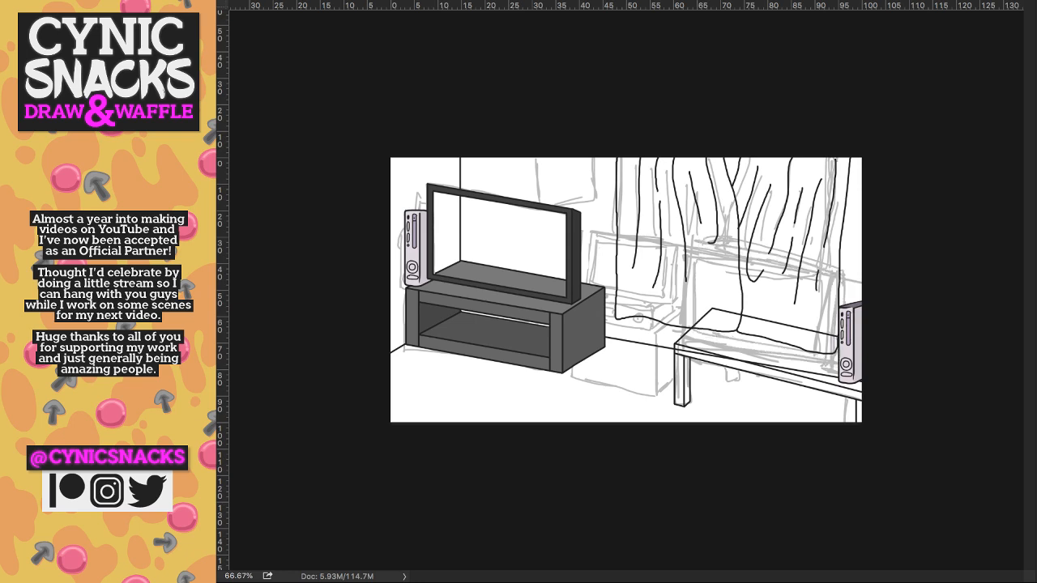
{"action": "key", "text": "super+z"}
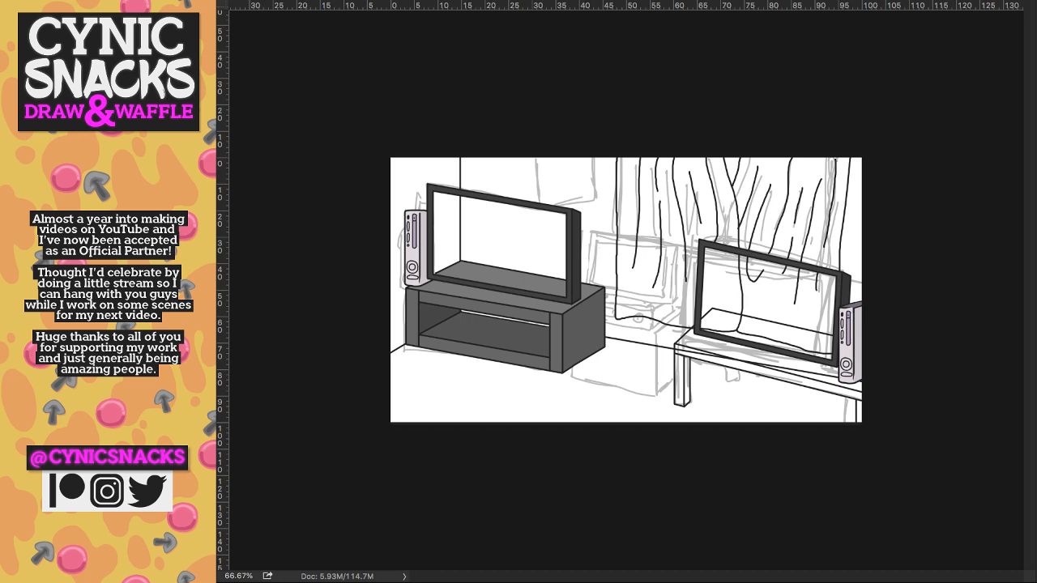
{"action": "key", "text": "Delete"}
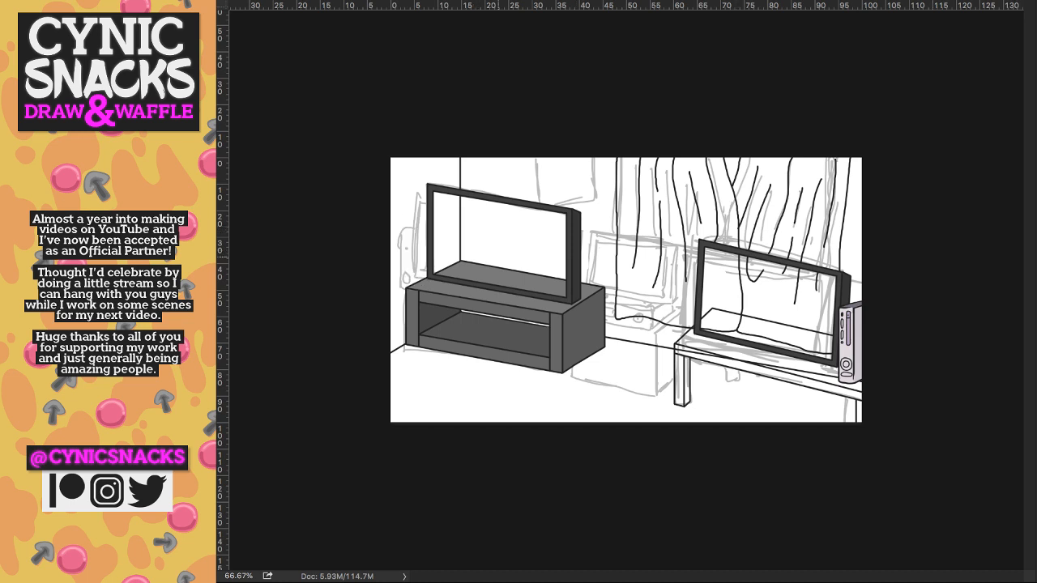
{"action": "key", "text": "ctrl+z"}
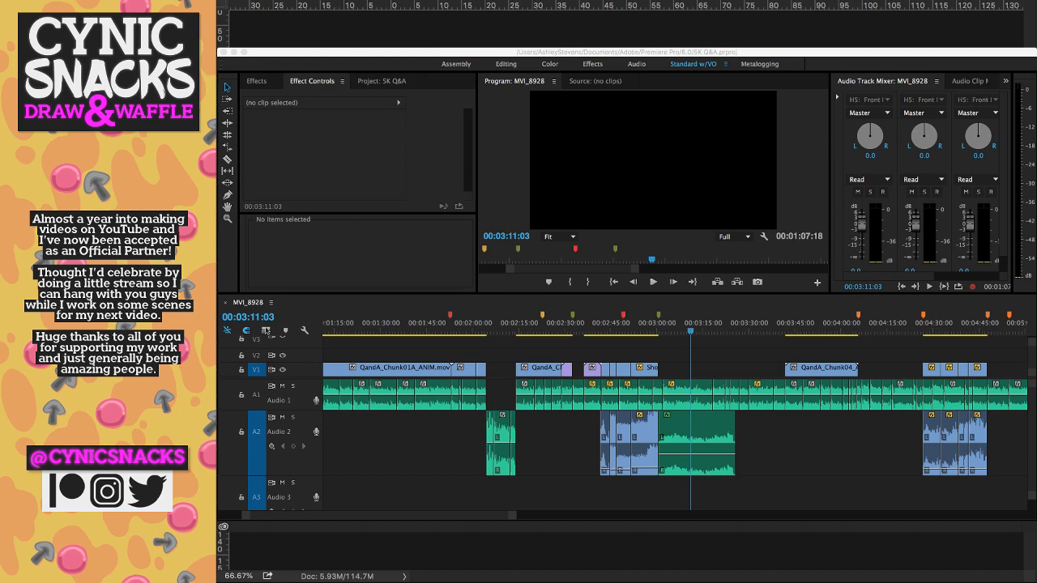
- Switch to Premiere Pro, look over the Q&A project's MVI_8928 timeline and move the playhead to 00:03:39:15
{"action": "key", "text": "super+Tab"}
{"action": "key", "text": "minus"}
{"action": "key", "text": "minus"}
{"action": "key", "text": "minus"}
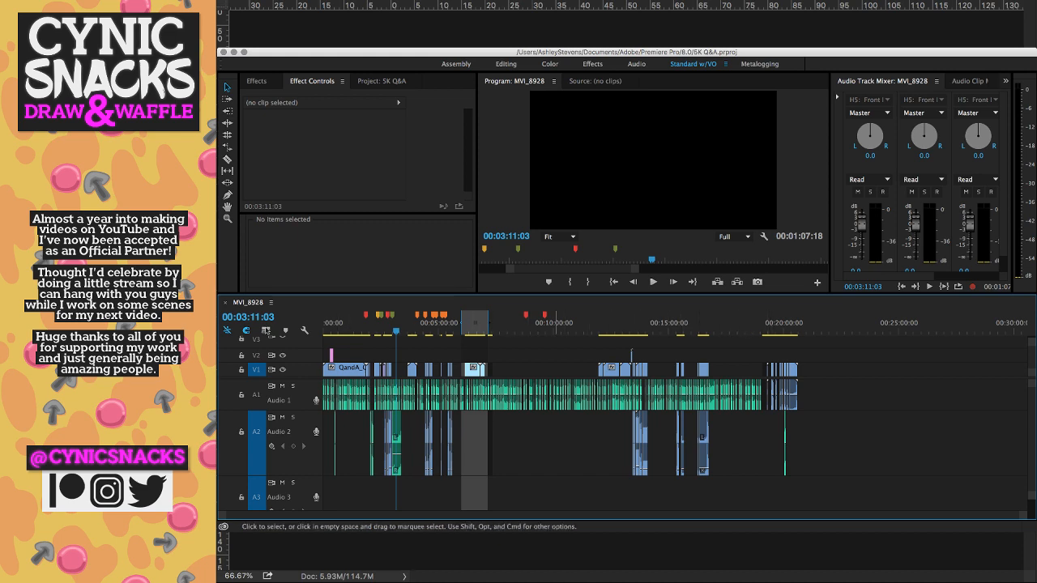
{"action": "key", "text": "="}
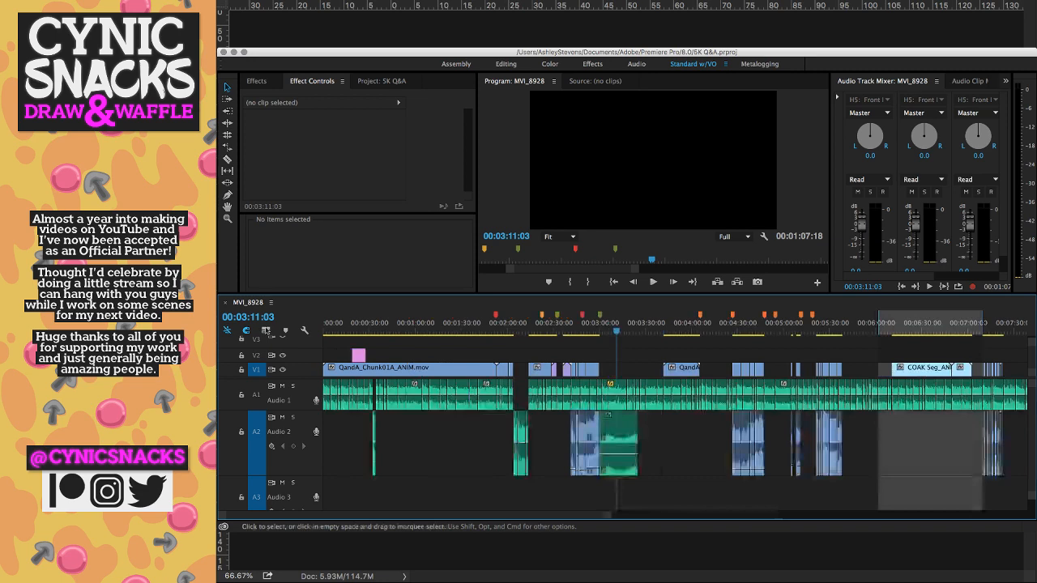
{"action": "key", "text": "="}
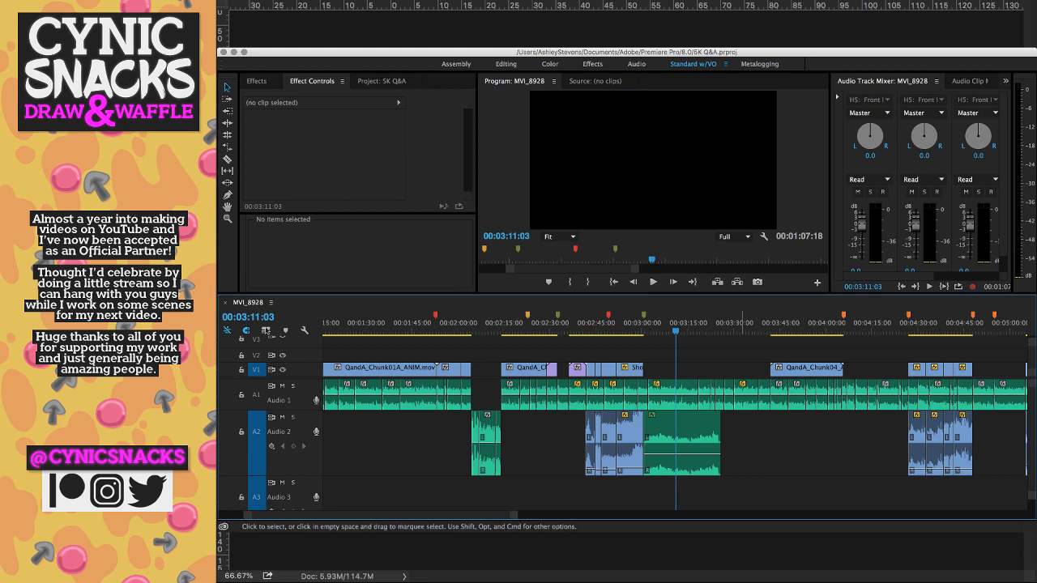
{"action": "key", "text": "backslash"}
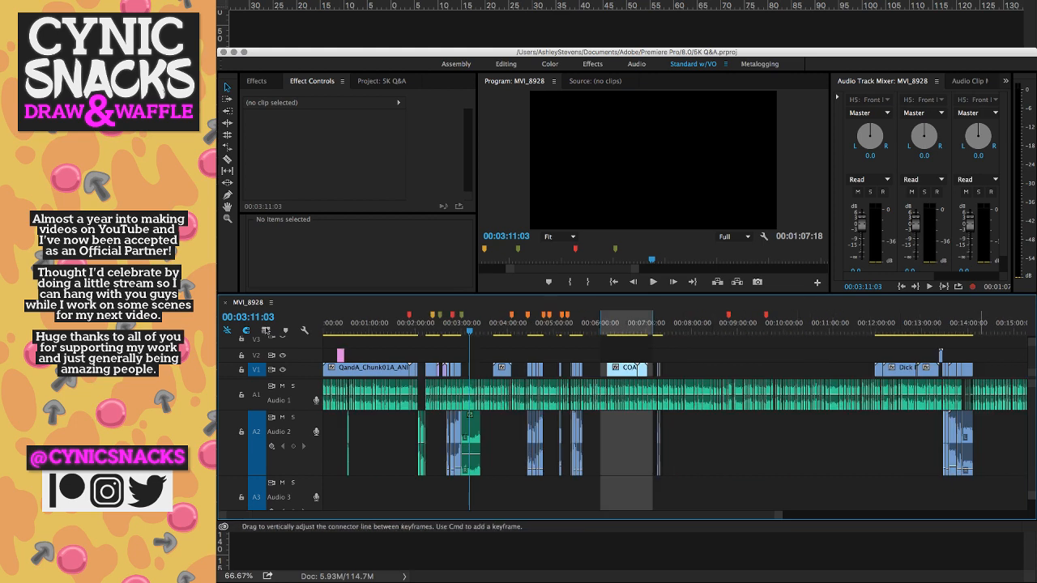
{"action": "key", "text": "="}
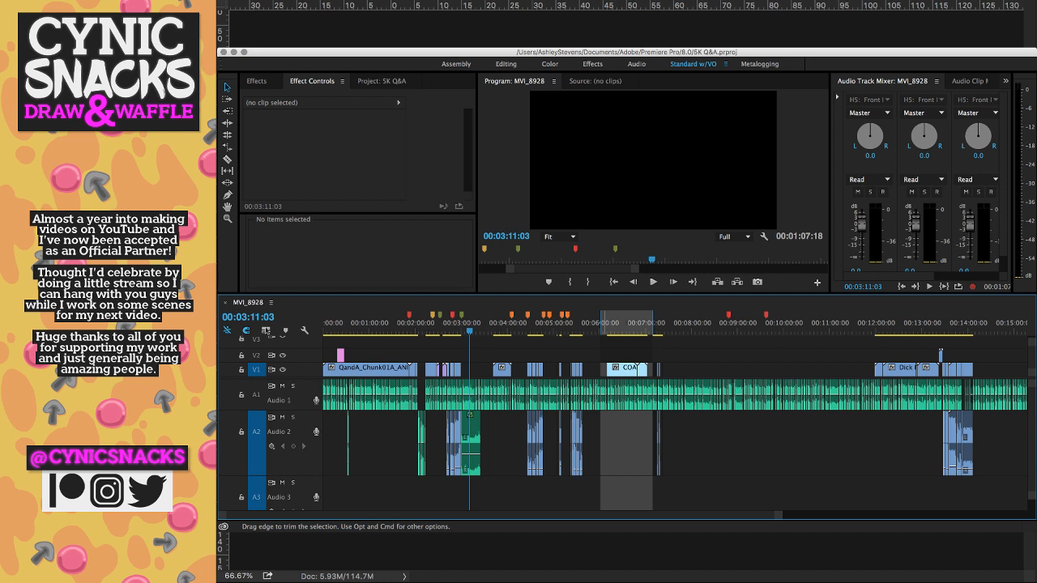
{"action": "key", "text": "Down"}
{"action": "key", "text": "Down"}
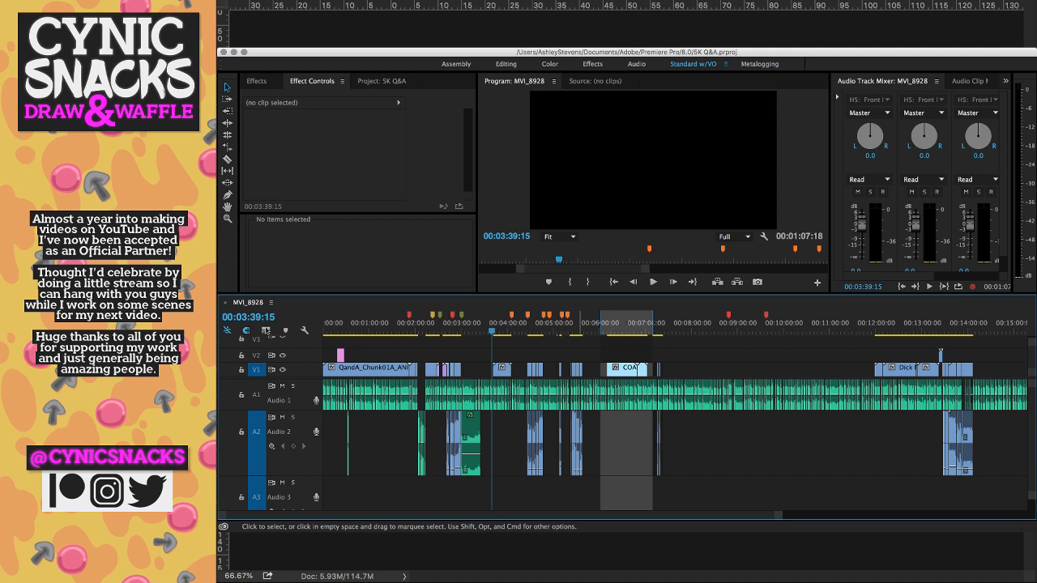
- Move the playhead to the start of the sequence and maximise the program preview
{"action": "key", "text": "super+Tab"}
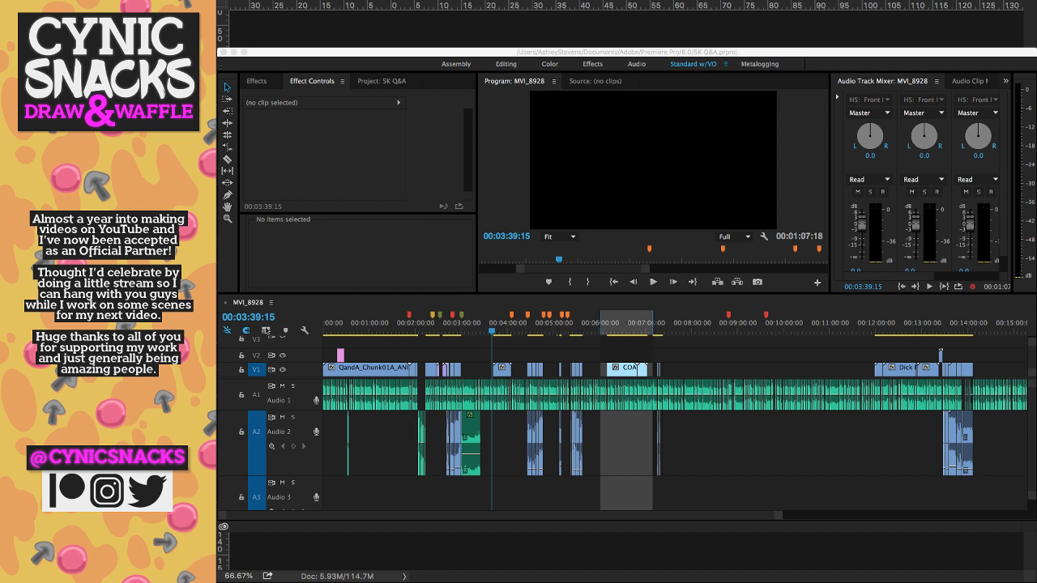
{"action": "key", "text": "super+Tab"}
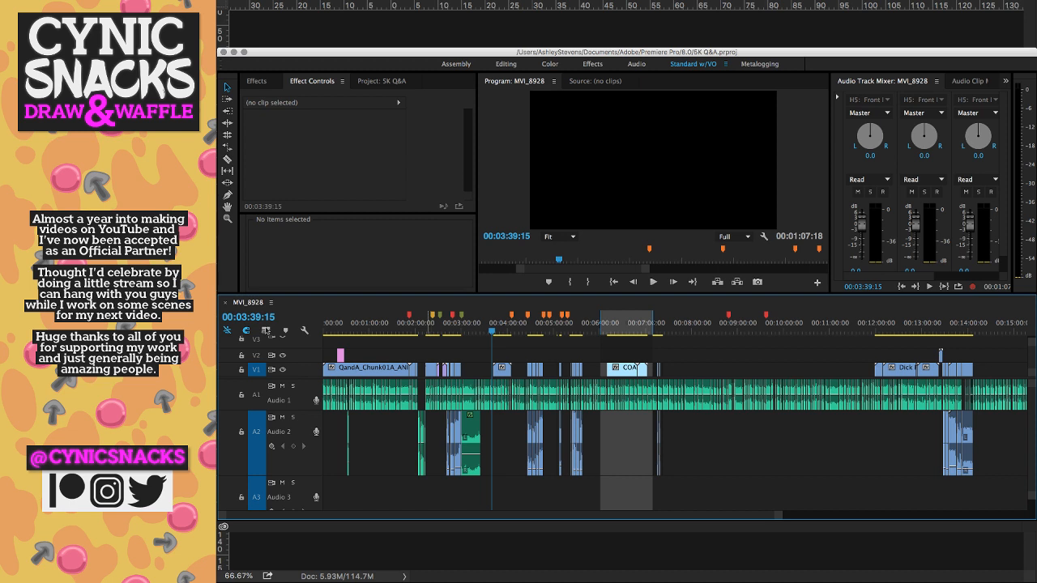
{"action": "left_click", "coordinate": [427, 323]}
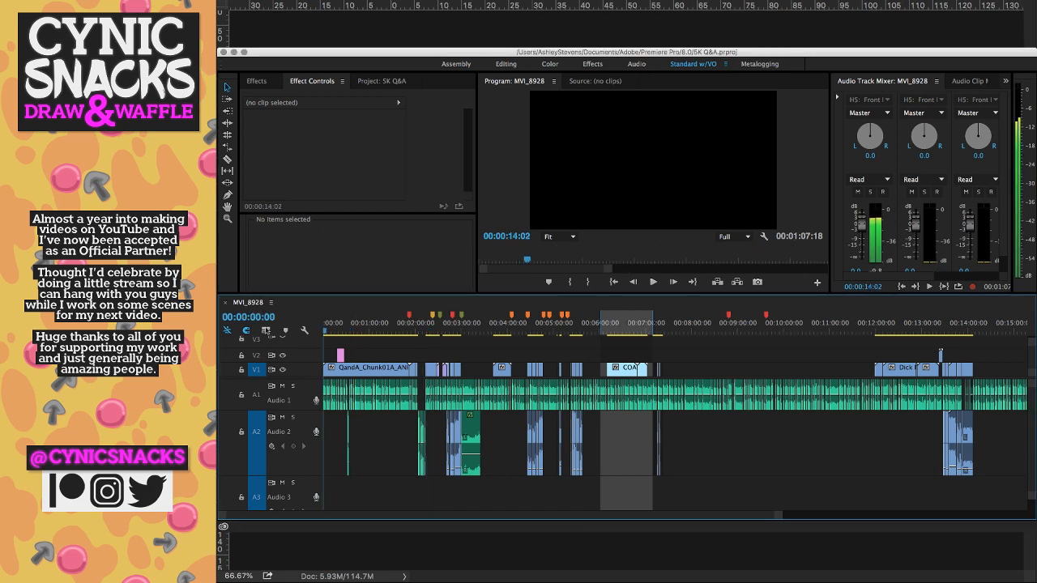
{"action": "key", "text": "Home"}
{"action": "left_click", "coordinate": [653, 160]}
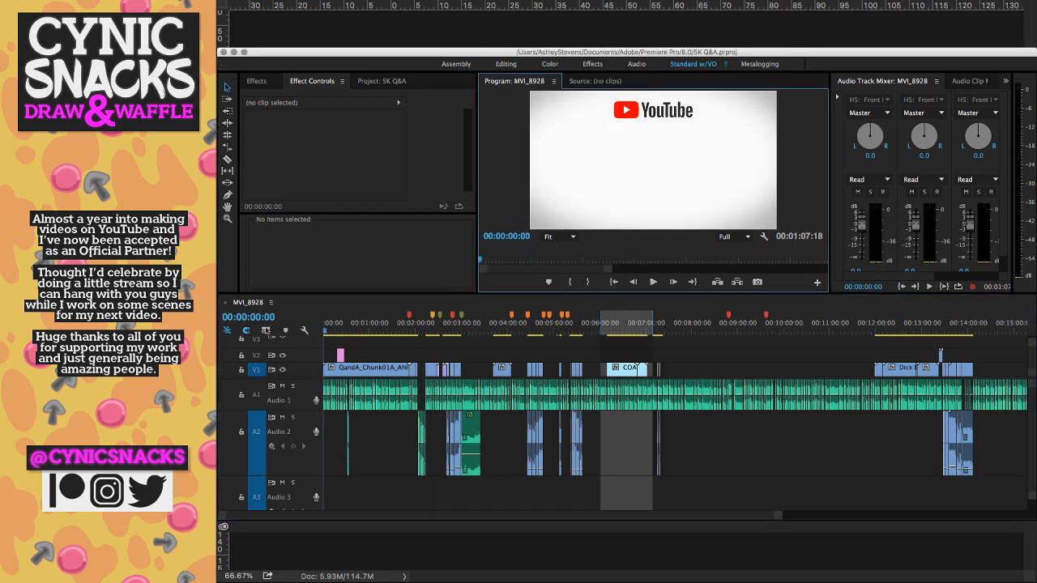
{"action": "key", "text": "grave"}
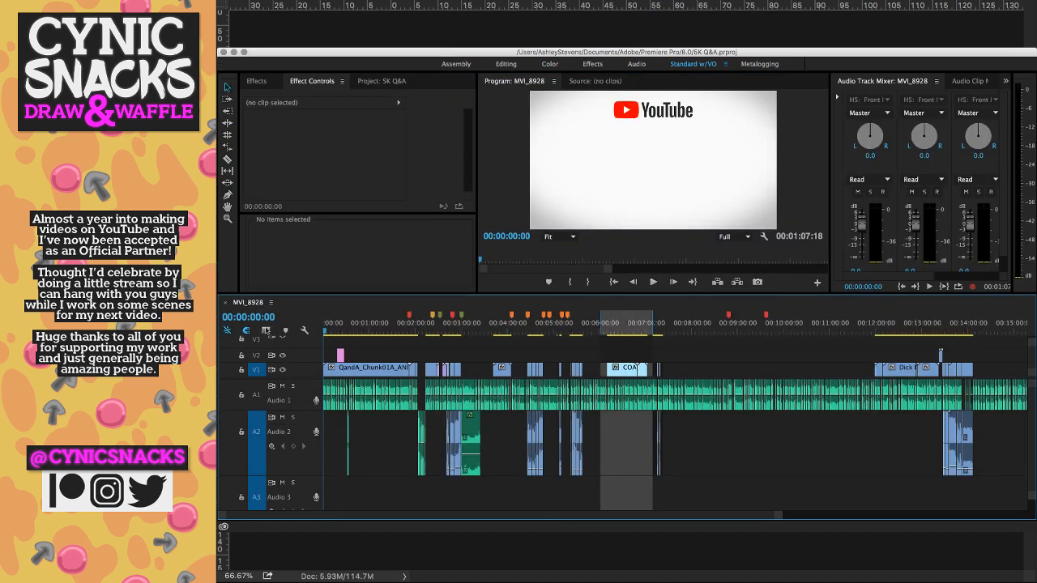
{"action": "key", "text": "grave"}
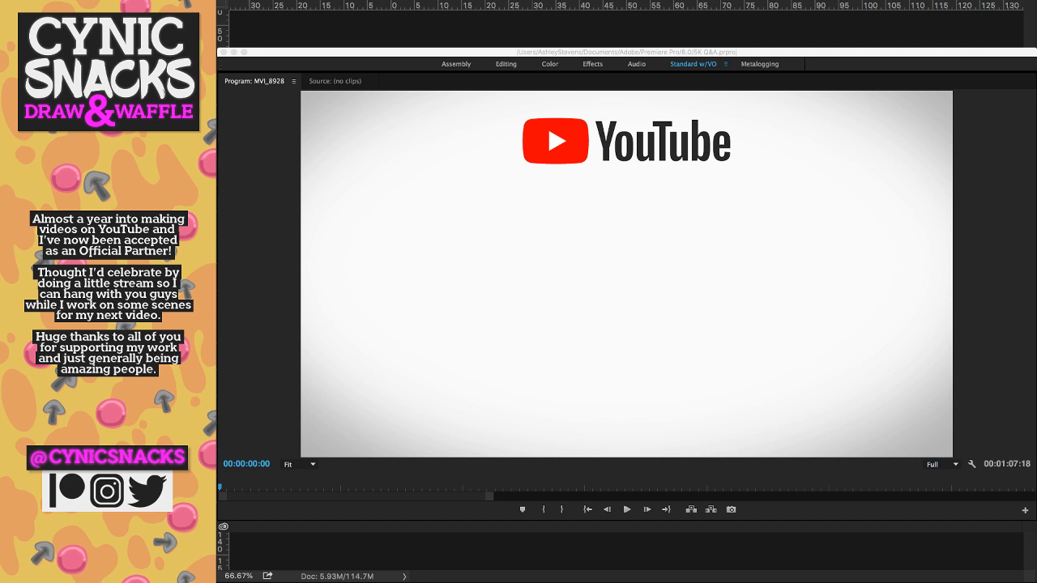
- Play the sequence's opening YouTube channel animation in the maximised preview and stop playback
{"action": "key", "text": "super+Tab"}
{"action": "key", "text": "space"}
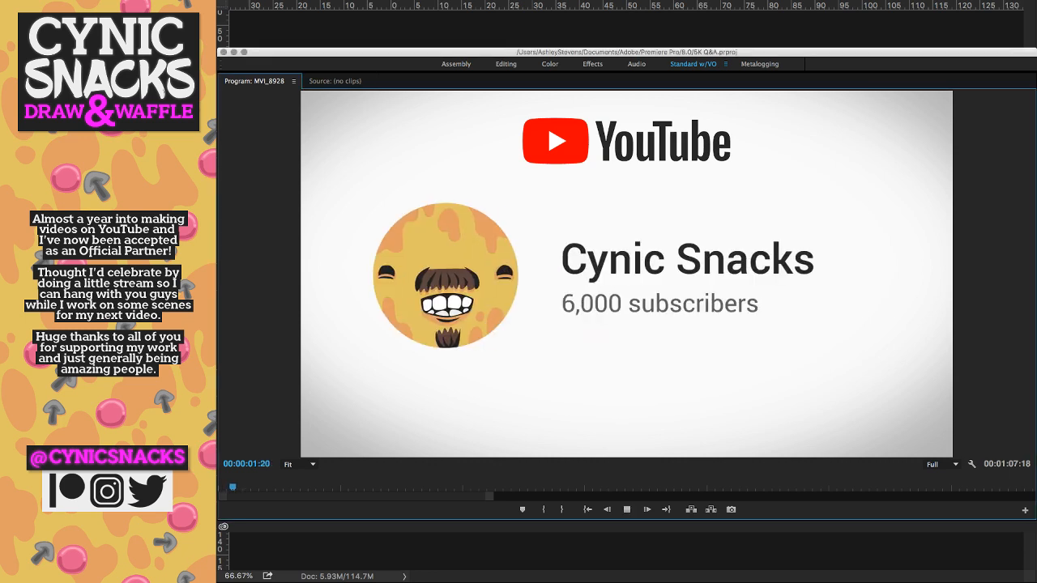
{"action": "key", "text": "super+Tab"}
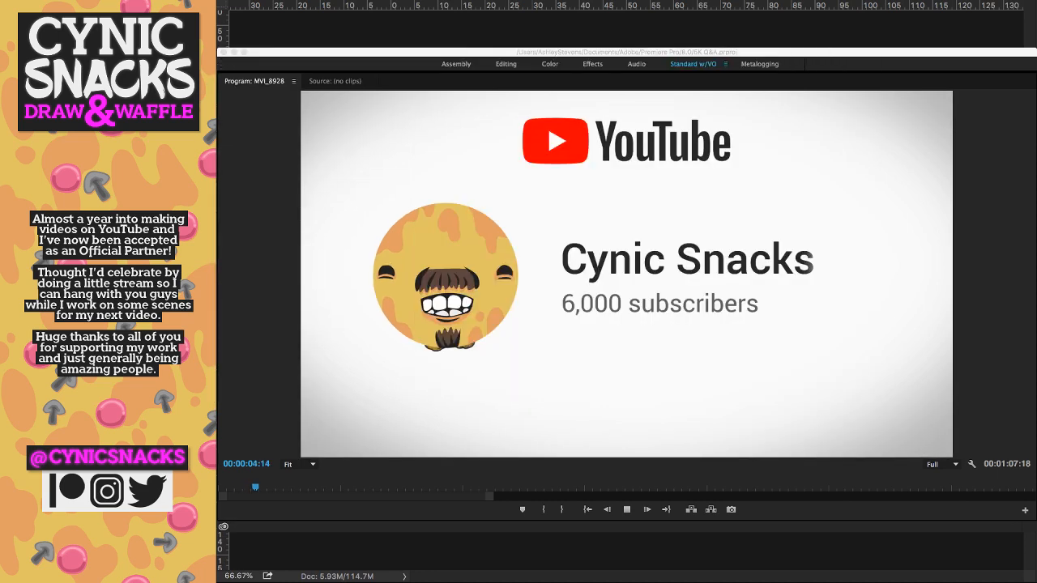
{"action": "key", "text": "super+Tab"}
{"action": "key", "text": "space"}
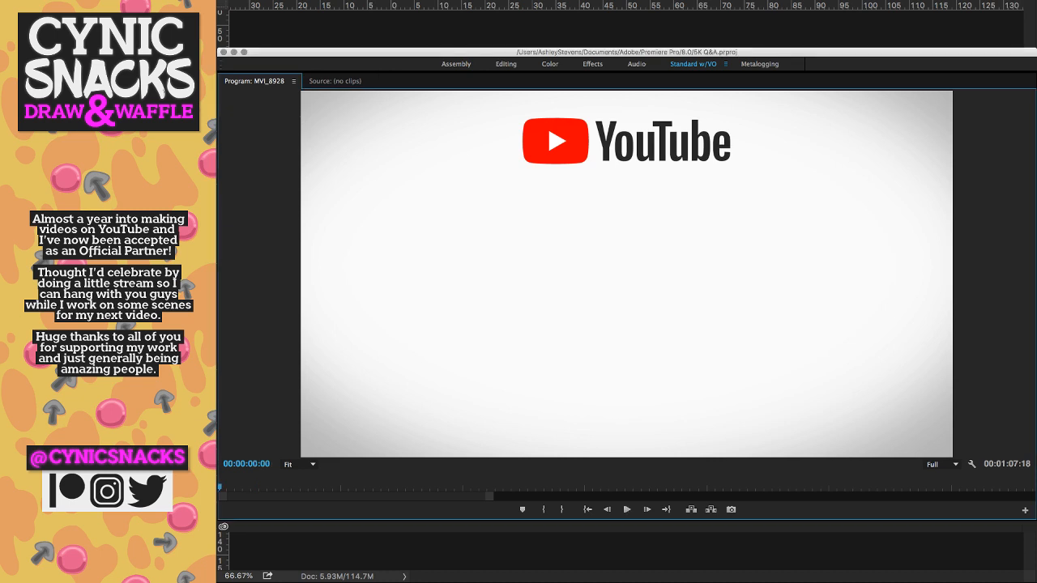
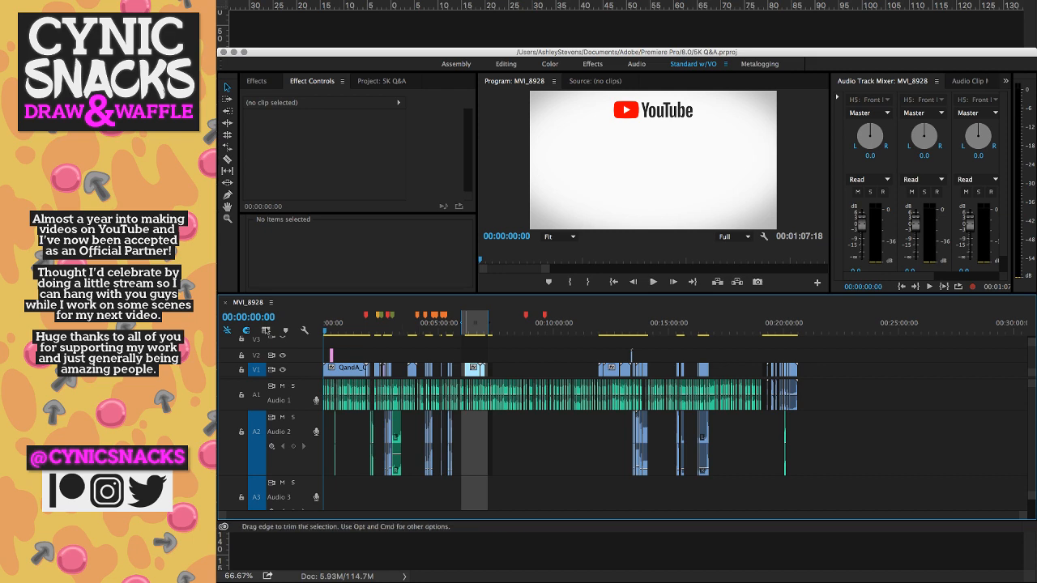
- Examine the first two minutes of the timeline and play part of the QandA_Chunk01A_ANIM.mov clip
{"action": "key", "text": "equal"}
{"action": "key", "text": "equal"}
{"action": "key", "text": "equal"}
{"action": "key", "text": "equal"}
{"action": "key", "text": "space"}
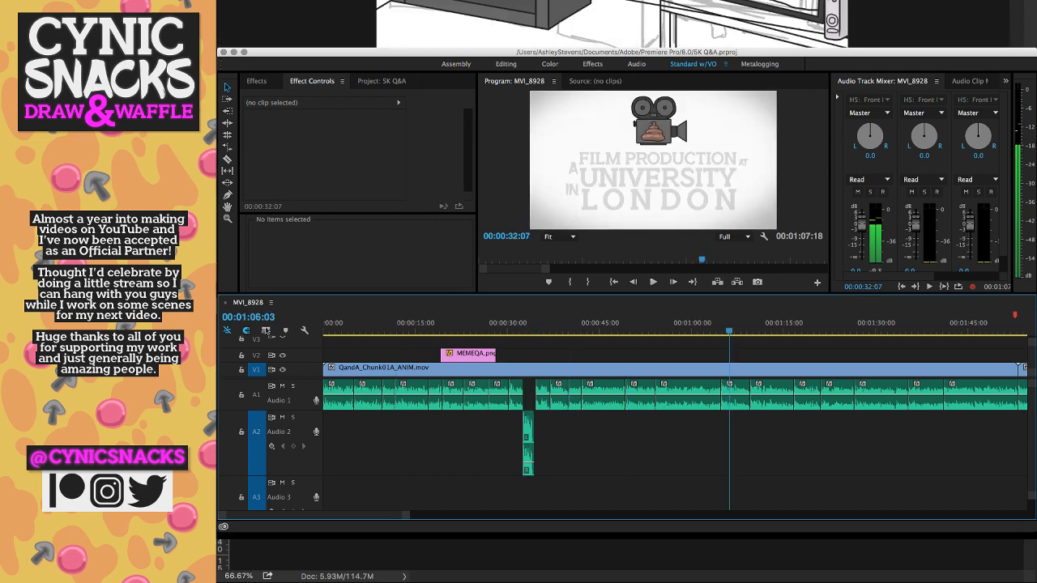
- Stop playback and scrub the sequence from the chair animation to 00:03:47:00
{"action": "key", "text": "space"}
{"action": "key", "text": "minus"}
{"action": "key", "text": "minus"}
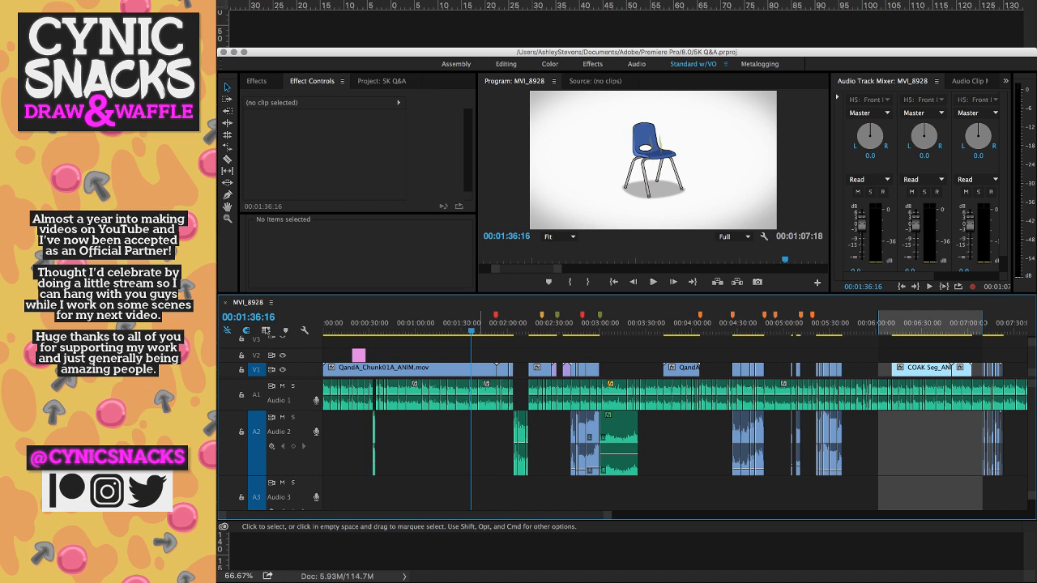
{"action": "left_click_drag", "start_coordinate": [559, 325], "coordinate": [671, 324]}
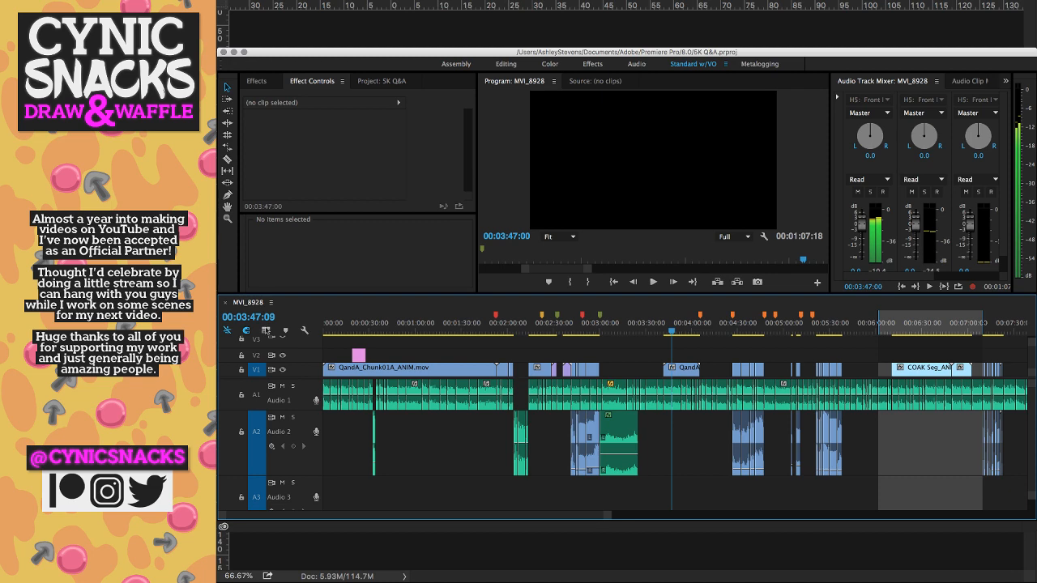
- Scrub the second half of the sequence, checking 00:12:30:00, 00:11:47:00 and 00:13:44:24 around the Dick Related animation clip
{"action": "key", "text": "minus"}
{"action": "left_click_drag", "start_coordinate": [649, 324], "coordinate": [661, 324]}
{"action": "left_click_drag", "start_coordinate": [876, 324], "coordinate": [898, 324]}
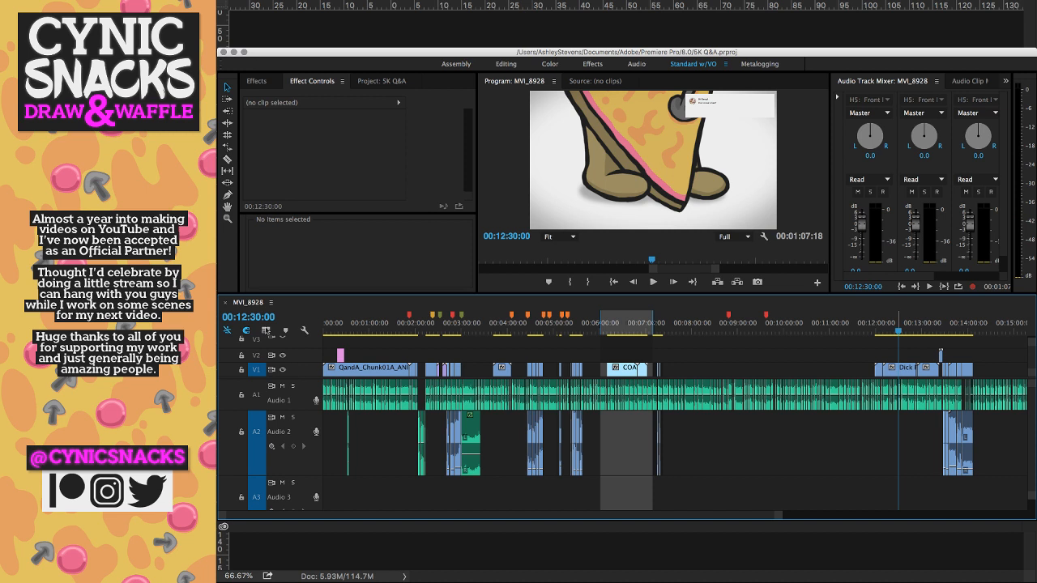
{"action": "left_click_drag", "start_coordinate": [897, 324], "coordinate": [865, 324]}
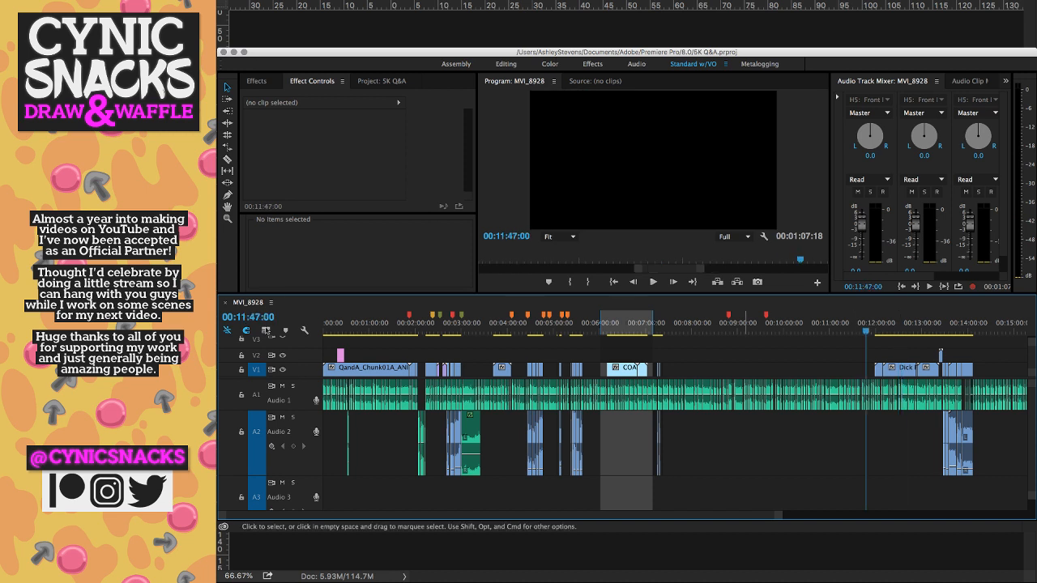
{"action": "left_click_drag", "start_coordinate": [955, 324], "coordinate": [956, 324]}
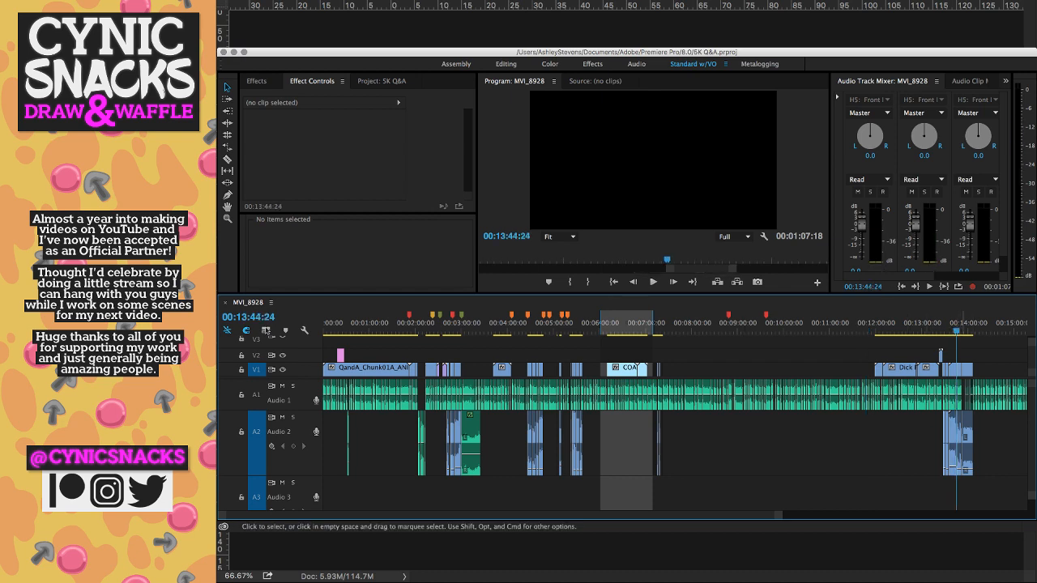
- Preview the sequence at 00:14:00:02, 00:15:31:06 and 00:15:33:17, inspecting the clips around each point
{"action": "left_click", "coordinate": [969, 324]}
{"action": "key", "text": "equal"}
{"action": "key", "text": "equal"}
{"action": "key", "text": "minus"}
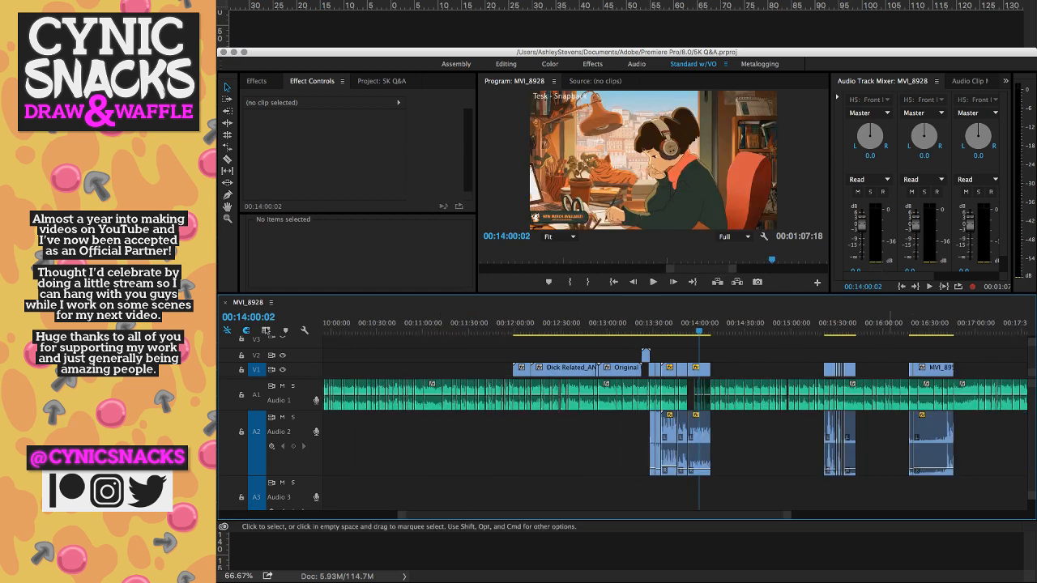
{"action": "left_click", "coordinate": [839, 324]}
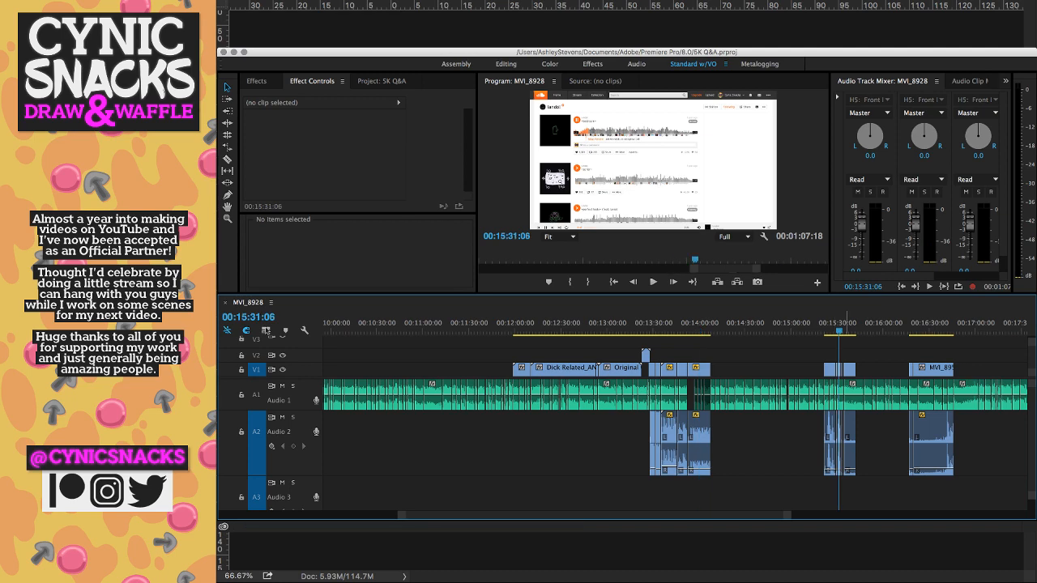
{"action": "key", "text": "equal"}
{"action": "key", "text": "equal"}
{"action": "left_click", "coordinate": [690, 325]}
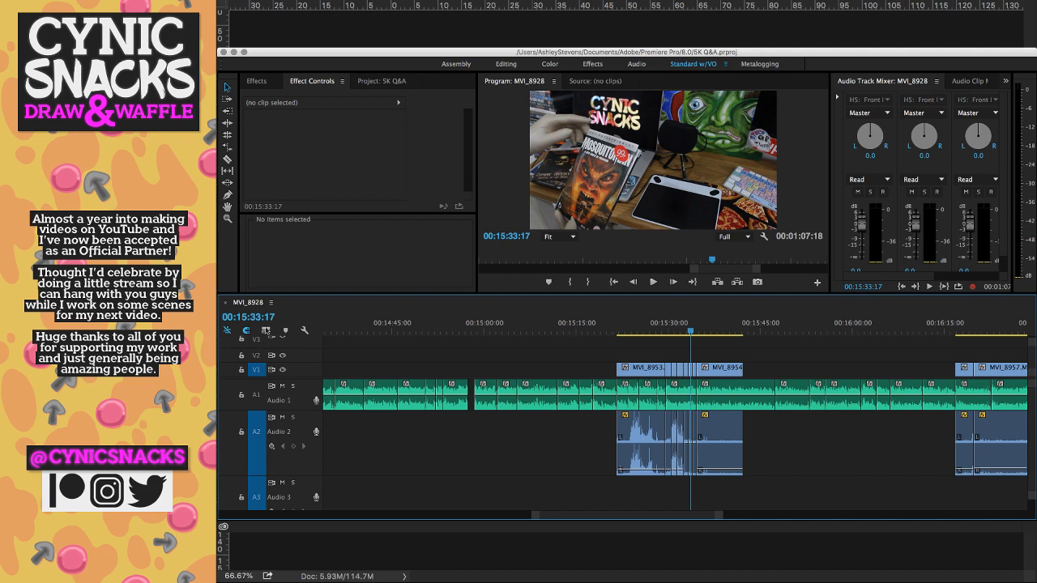
- Check the MVI_8953 to MVI_8954 segment from 00:15:14:02 to 00:15:35:10 and show the whole sequence in the timeline
{"action": "key", "text": "minus"}
{"action": "left_click", "coordinate": [623, 326]}
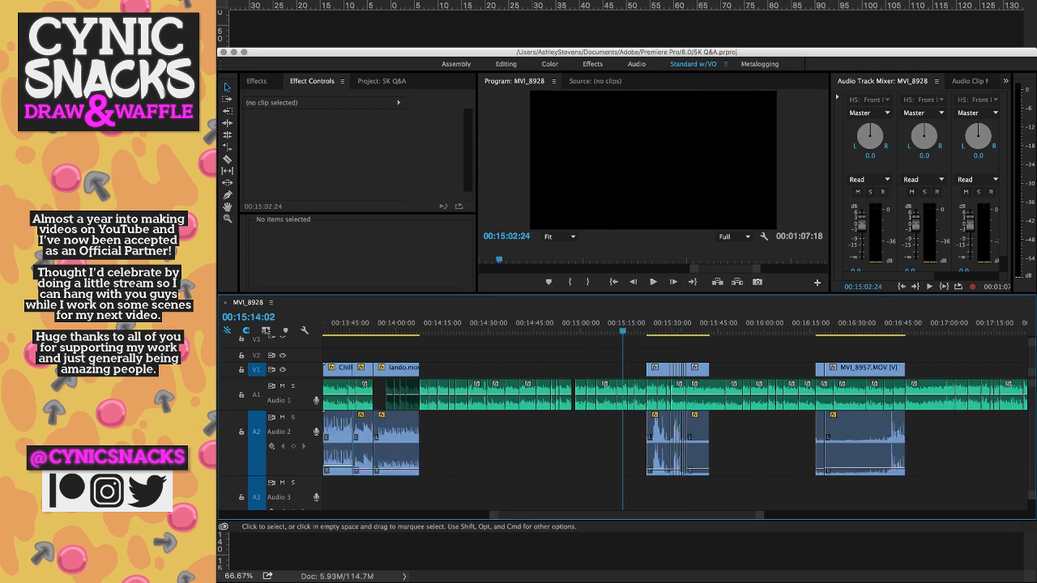
{"action": "left_click", "coordinate": [655, 326]}
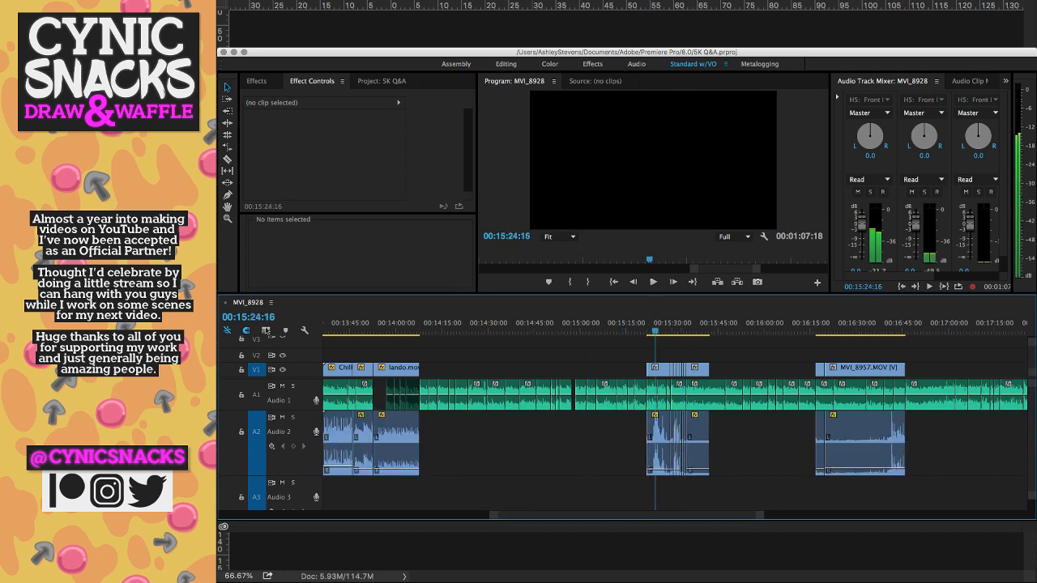
{"action": "left_click", "coordinate": [688, 327]}
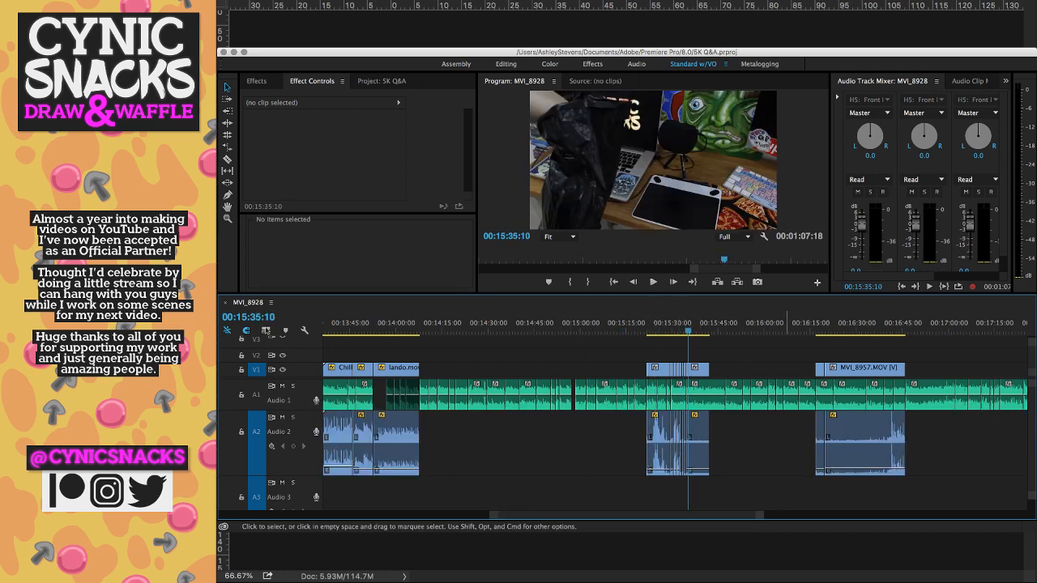
{"action": "key", "text": "minus"}
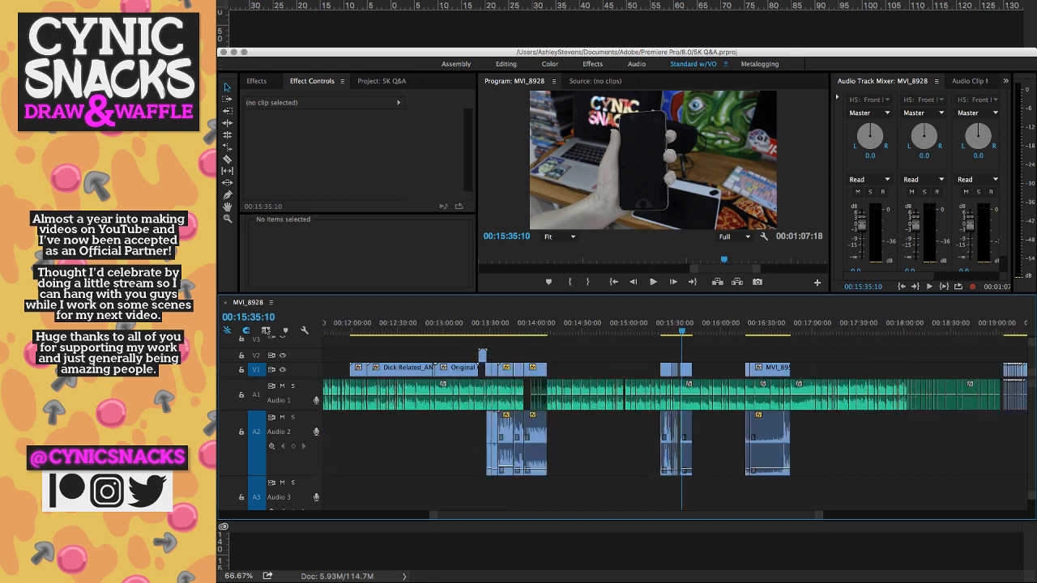
{"action": "key", "text": "minus"}
{"action": "key", "text": "minus"}
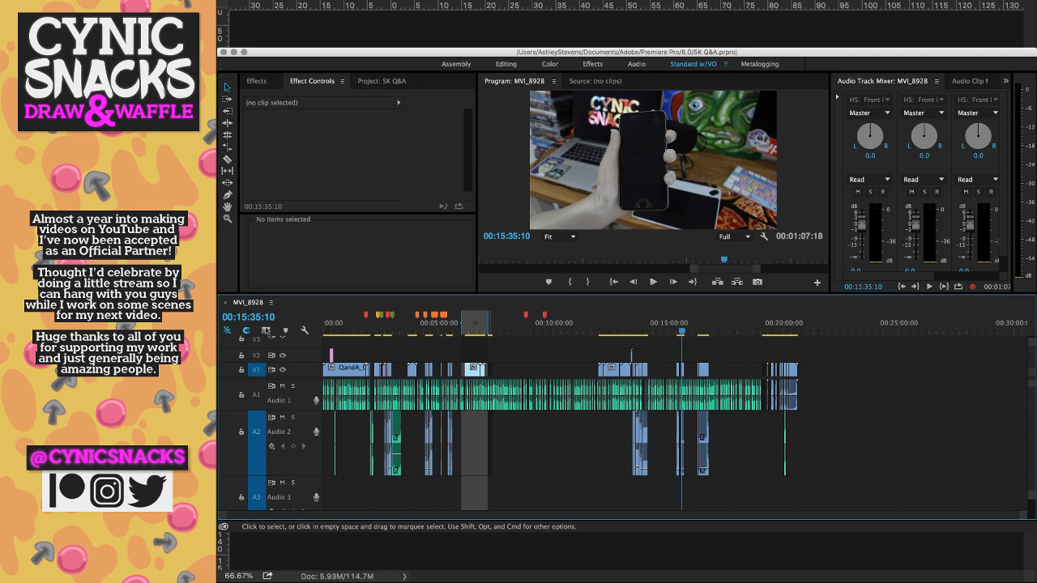
- Switch to Photoshop, go through the open drawings and show the gameplay image on the television above the EGGSBUCKS 360 console
{"action": "key", "text": "super+Tab"}
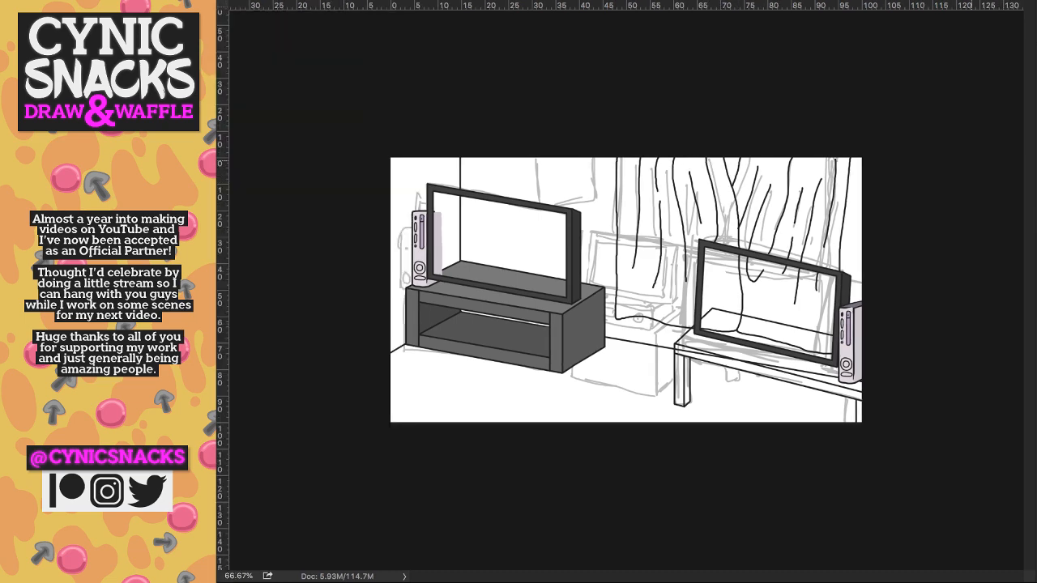
{"action": "key", "text": "ctrl+Tab"}
{"action": "key", "text": "ctrl+Tab"}
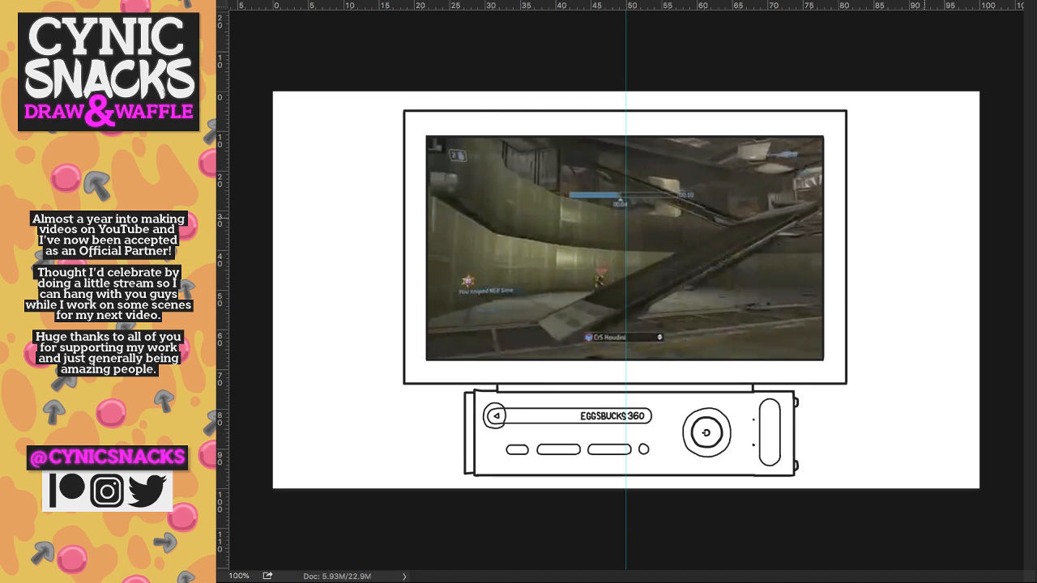
{"action": "key", "text": "ctrl+Tab"}
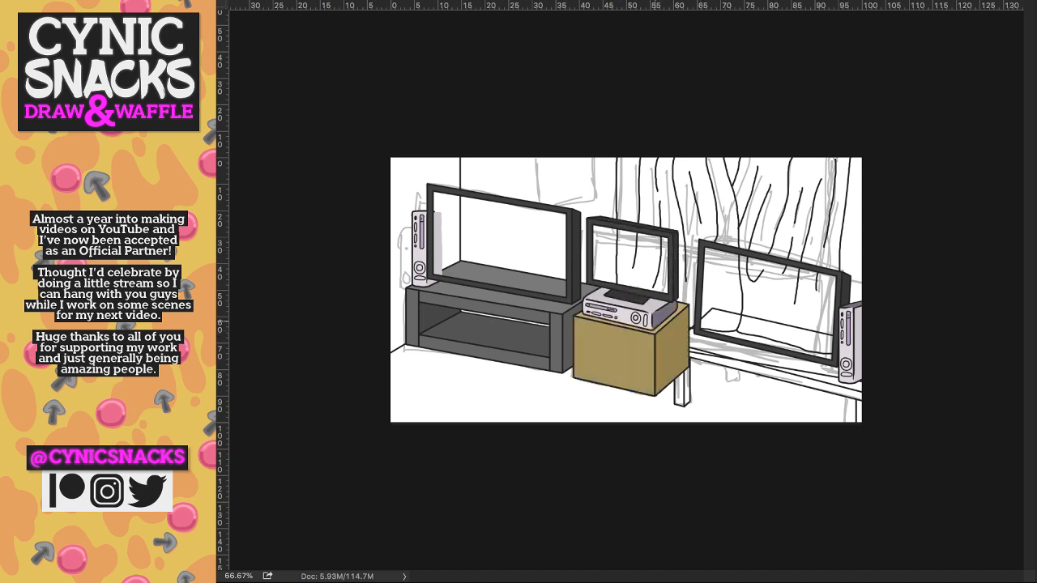
{"action": "key", "text": "ctrl+Tab"}
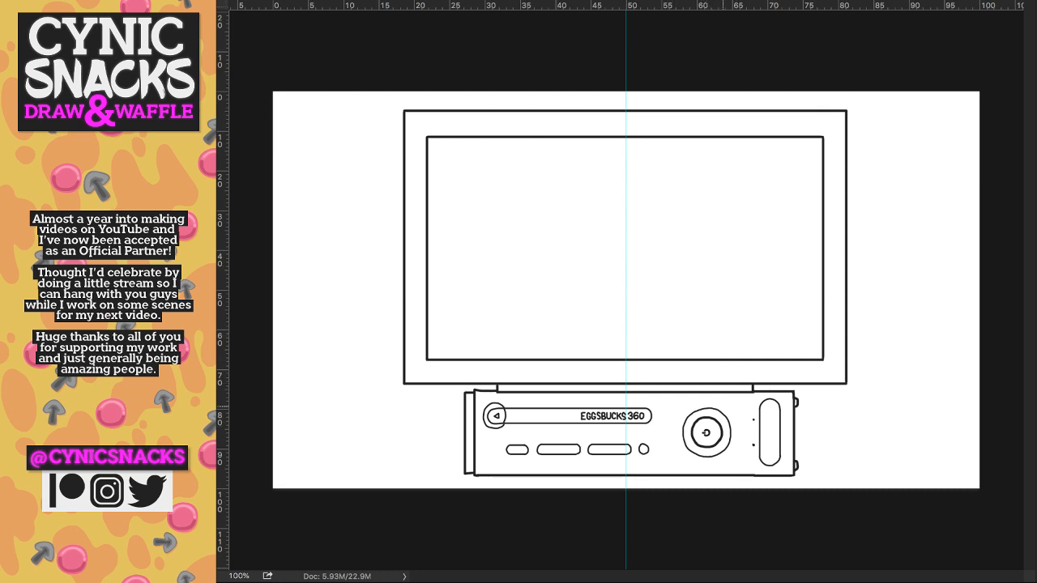
{"action": "key", "text": "super+comma"}
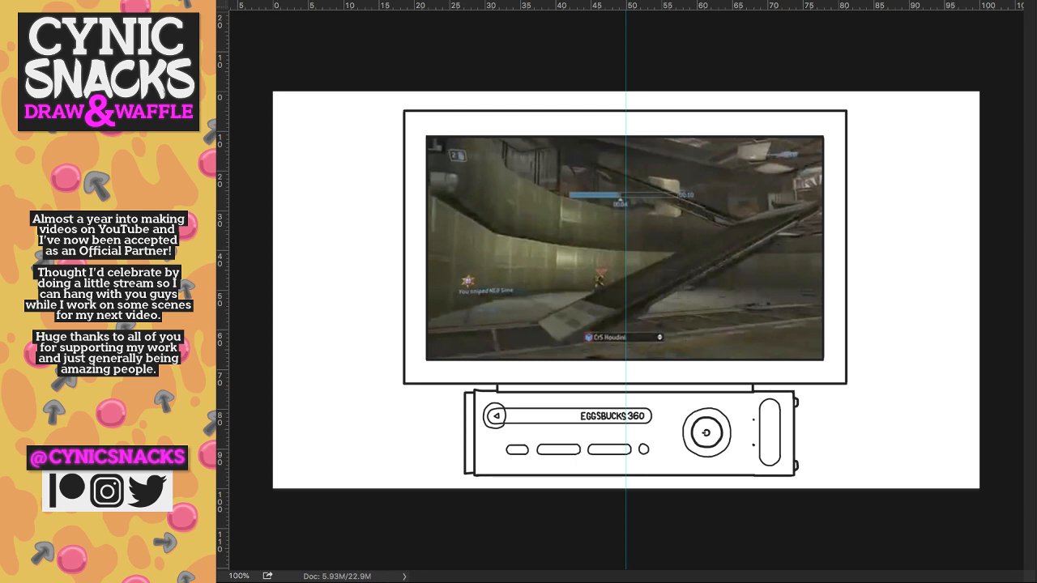
- Look over a blank white canvas, the green-background bosses drawing and the television scene, and close the open drawings
{"action": "key", "text": "Return"}
{"action": "key", "text": "Return"}
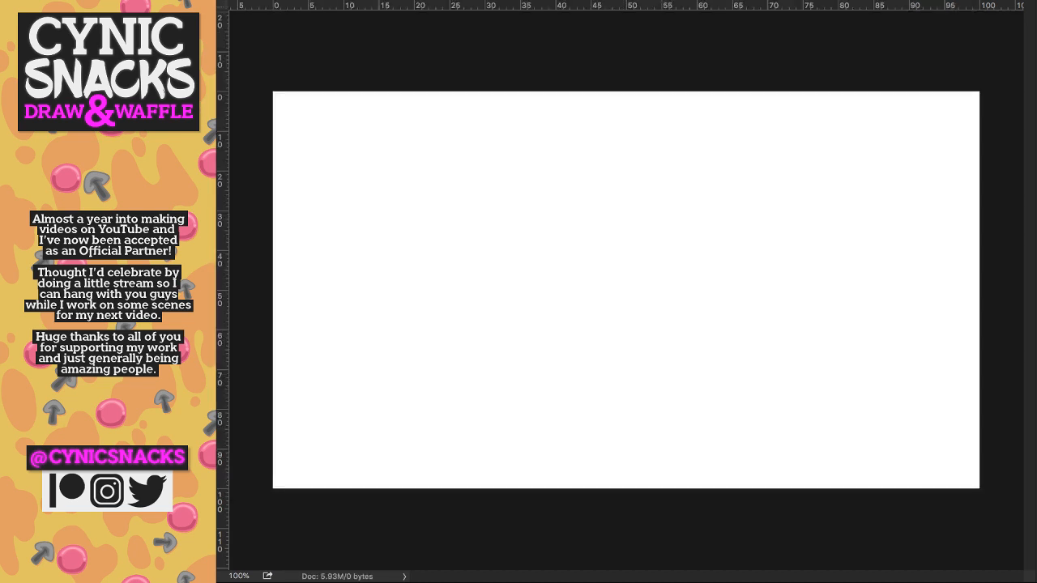
{"action": "key", "text": "alt+BackSpace"}
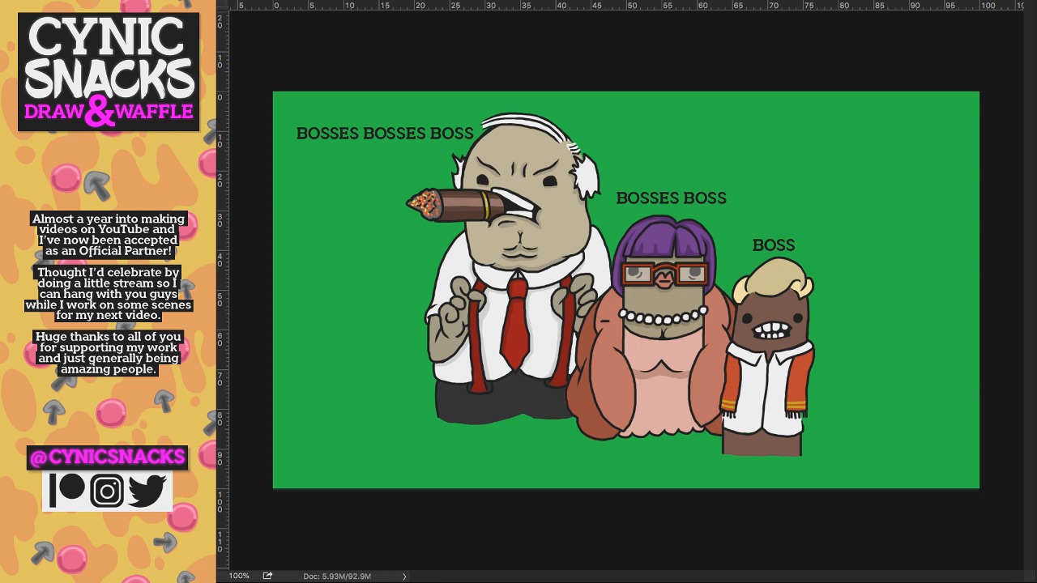
{"action": "key", "text": "ctrl+Tab"}
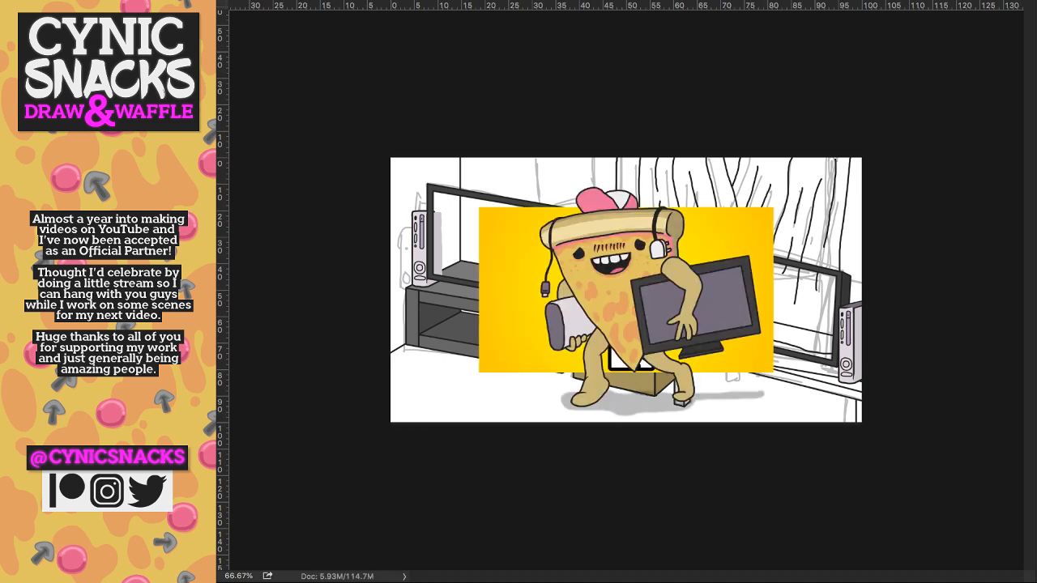
{"action": "key", "text": "super+w"}
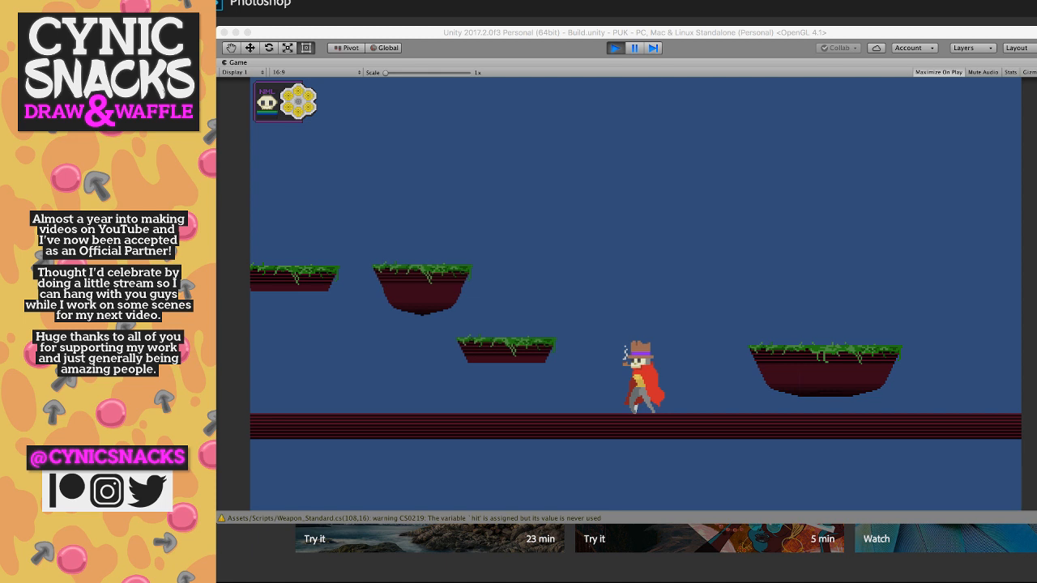
- Switch to the Unity game running in play mode, fire the character's revolver and jump onto the small low platform
{"action": "left_click", "coordinate": [729, 373]}
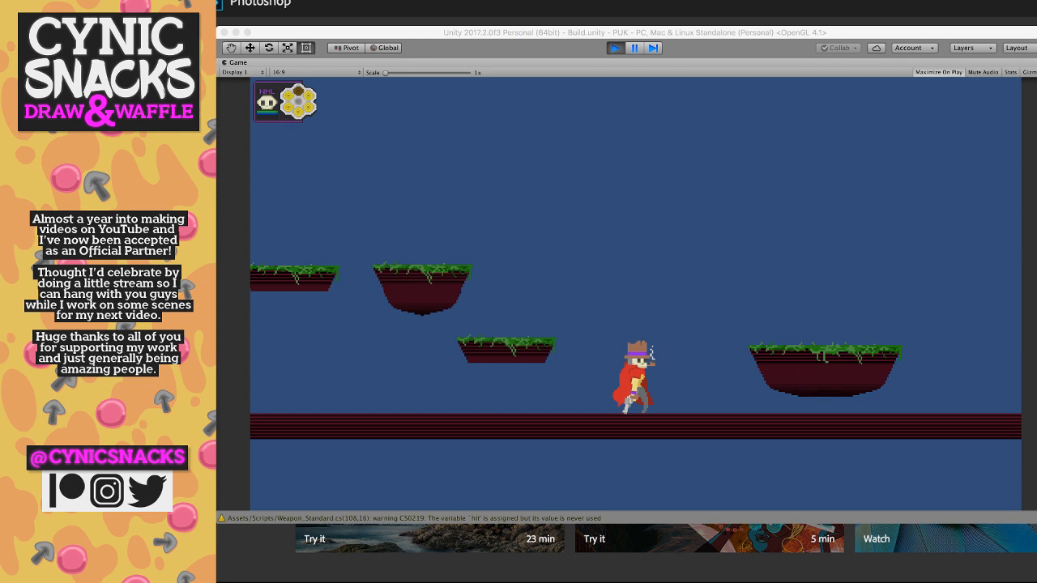
{"action": "left_click", "coordinate": [729, 308]}
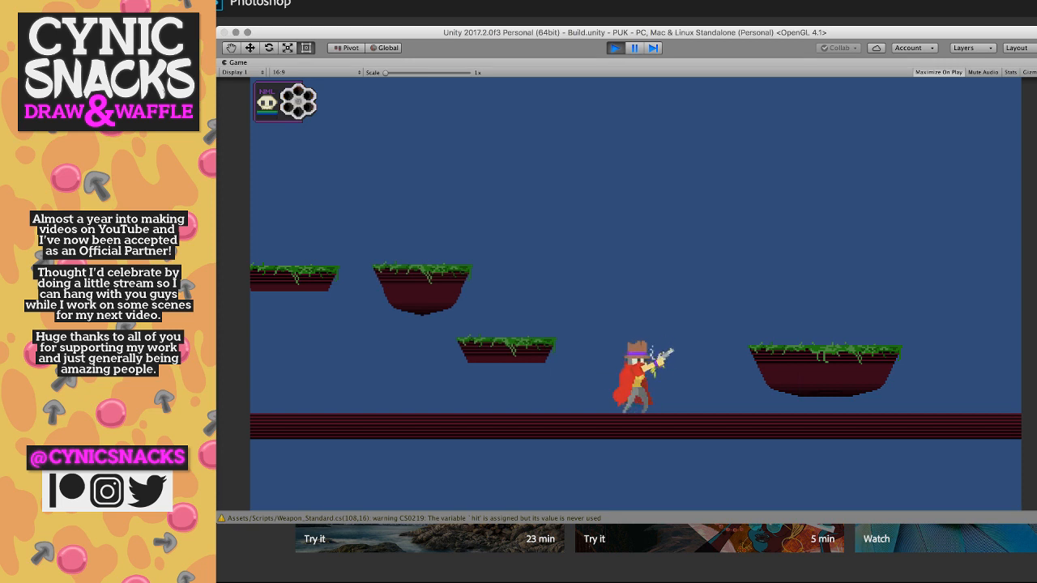
{"action": "key", "text": "d"}
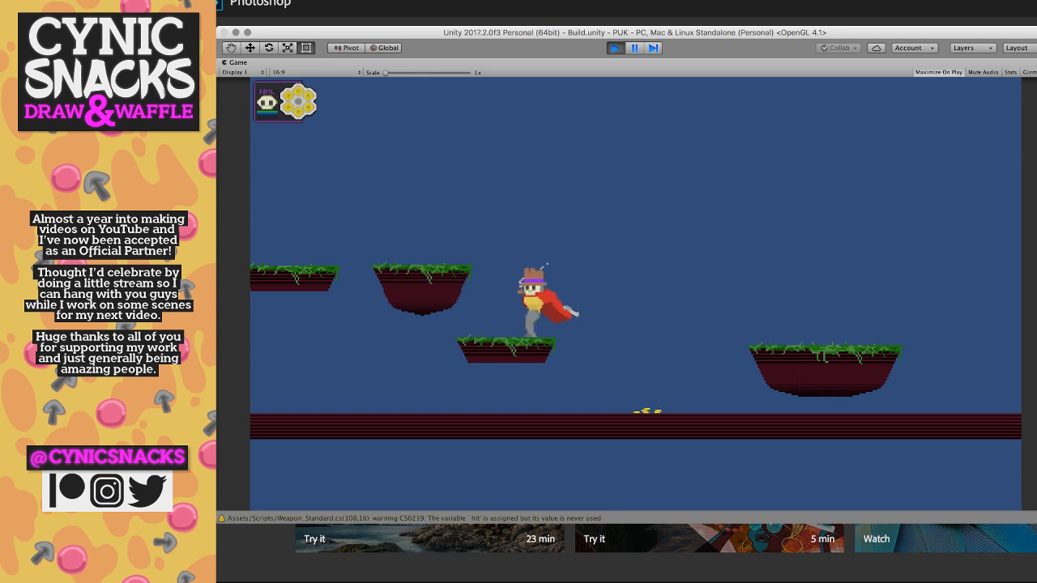
- Test the character's movement by leaping from the low platform towards the wide one, turning in mid-air and landing on the ground
{"action": "key", "text": "d"}
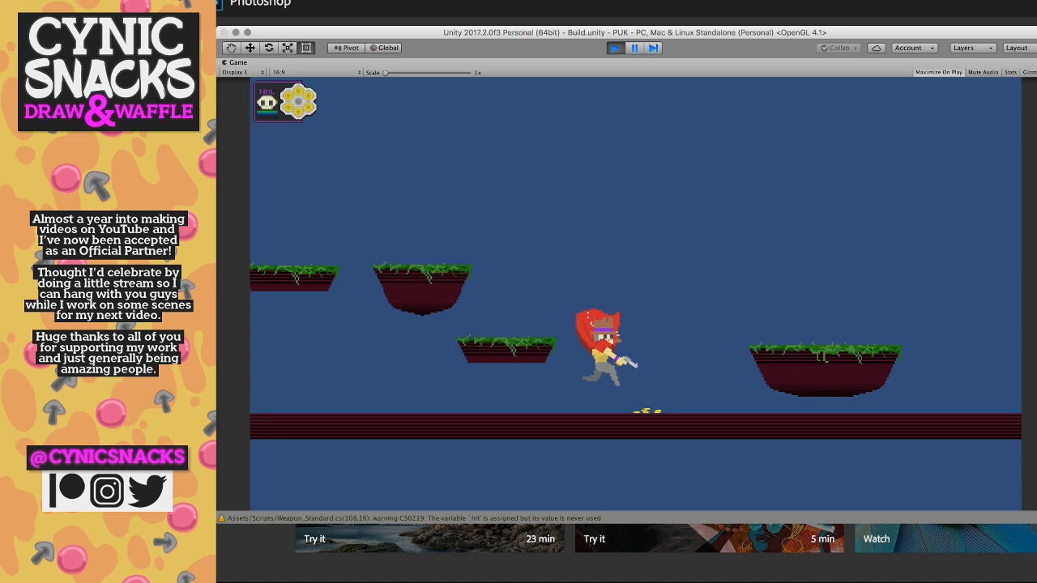
{"action": "key", "text": "d"}
{"action": "key", "text": "space"}
{"action": "key", "text": "a"}
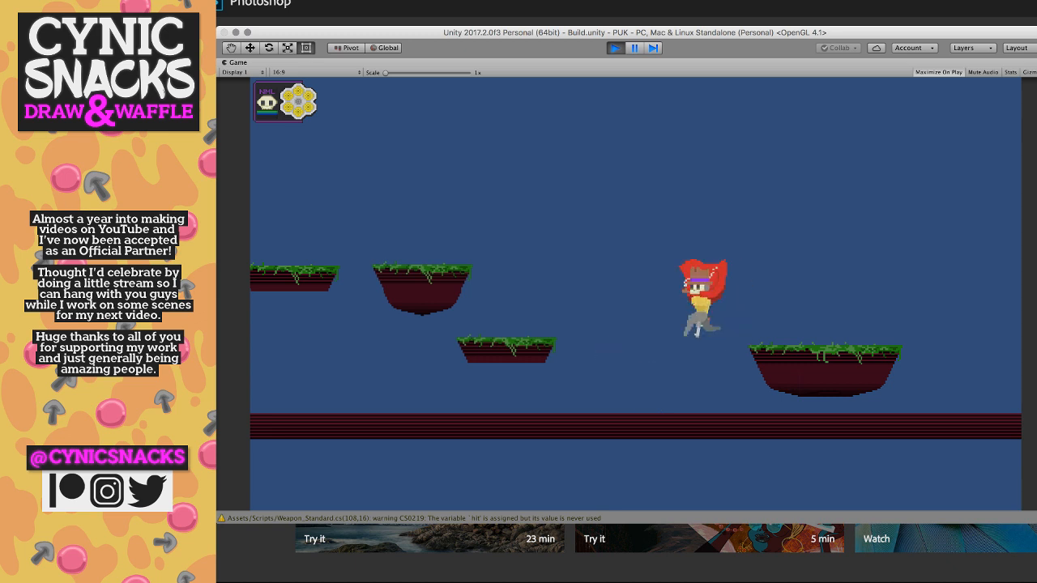
{"action": "key", "text": "a"}
{"action": "key", "text": "space"}
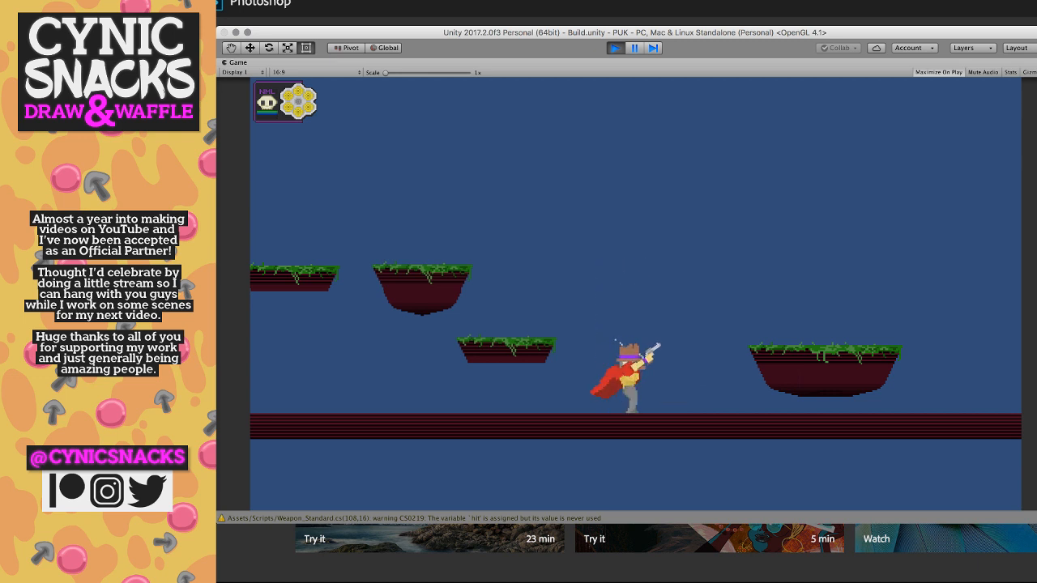
- Move the character back and forth along the ground and jump onto the wide floating platform
{"action": "key", "text": "d"}
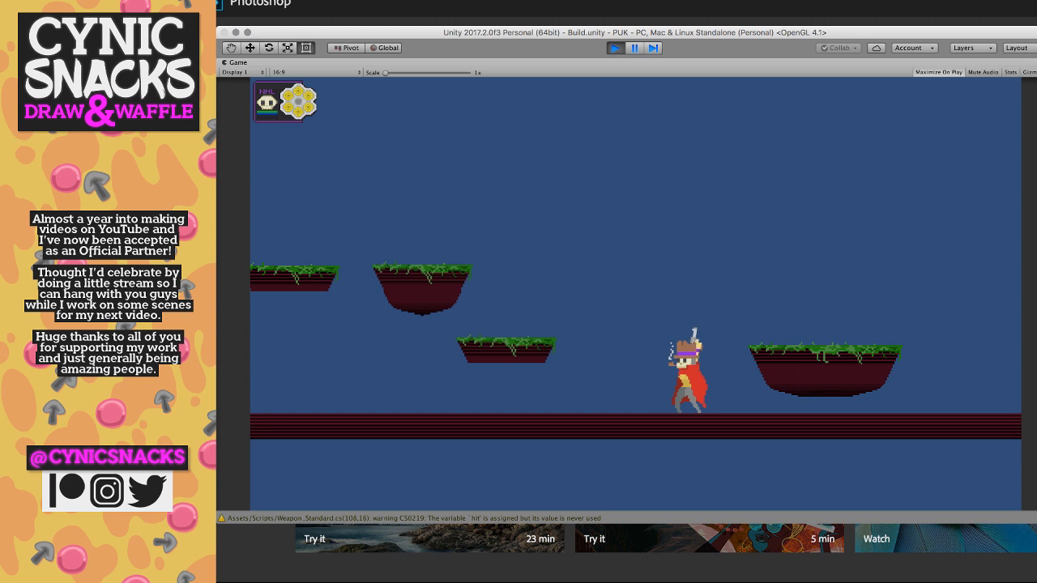
{"action": "key", "text": "a"}
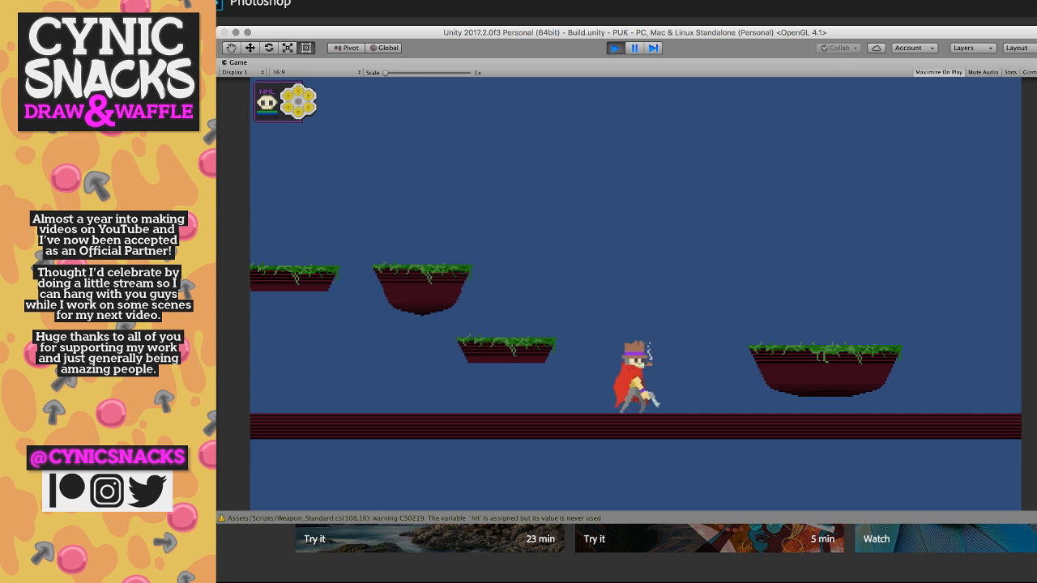
{"action": "key", "text": "d"}
{"action": "key", "text": "space"}
{"action": "key", "text": "a"}
{"action": "key", "text": "space"}
{"action": "key", "text": "d"}
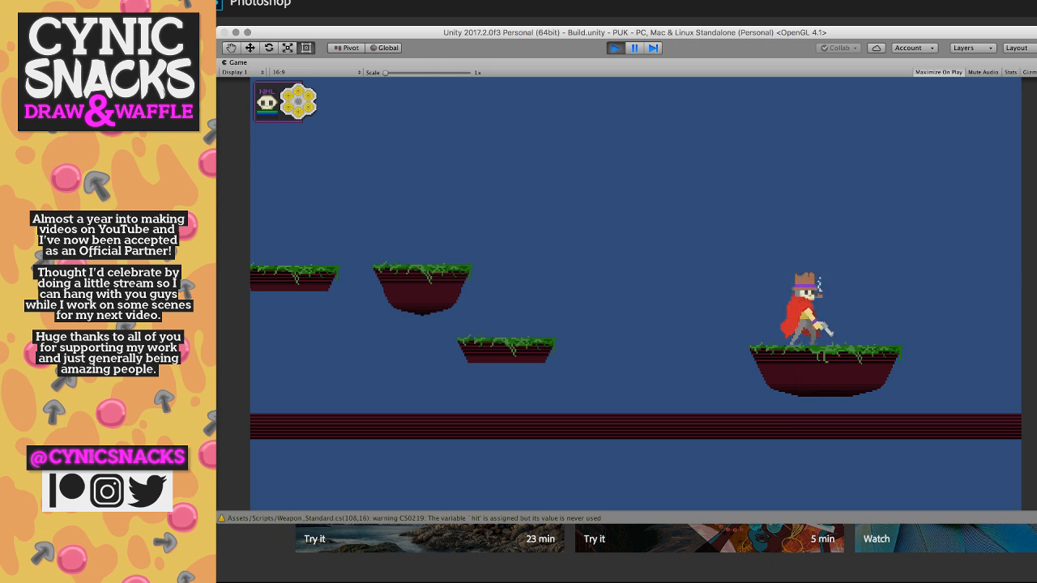
- Test the jump's air control by leaping off the wide platform and steering the character back onto it
{"action": "key", "text": "space"}
{"action": "key", "text": "Left"}
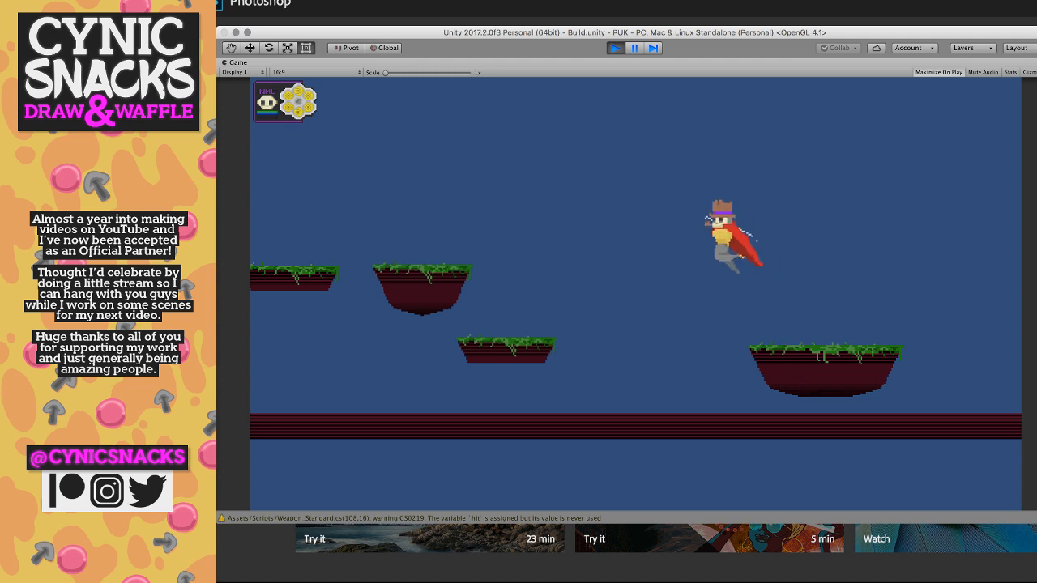
{"action": "key", "text": "Right"}
{"action": "key", "text": "space"}
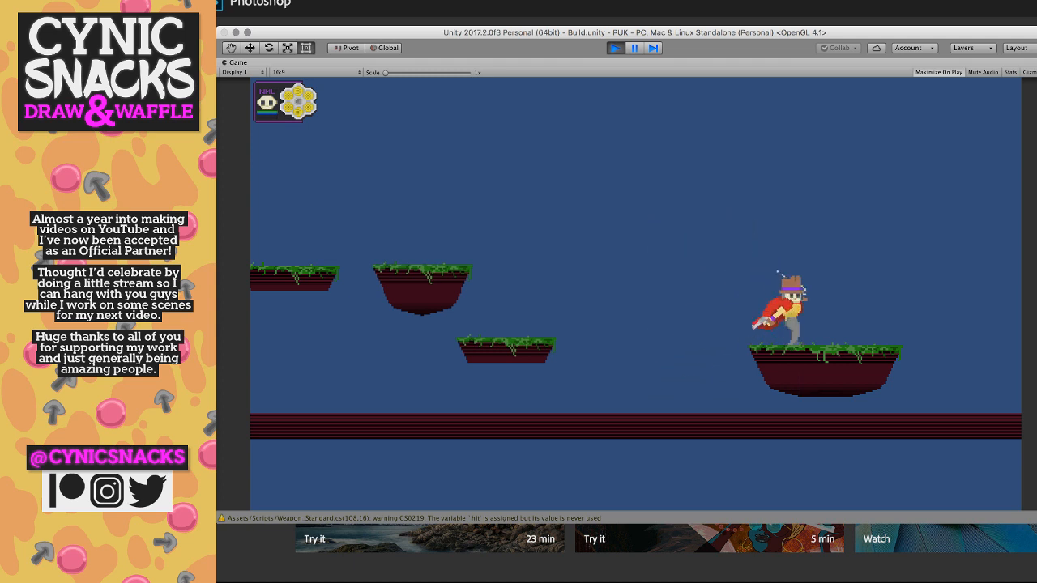
{"action": "key", "text": "Right"}
{"action": "key", "text": "space"}
- Fire the revolver from the wide platform, drop to the ground and aim diagonally upwards
{"action": "key", "text": "Left"}
{"action": "key", "text": "Left"}
{"action": "key", "text": "x"}
{"action": "key", "text": "Left"}
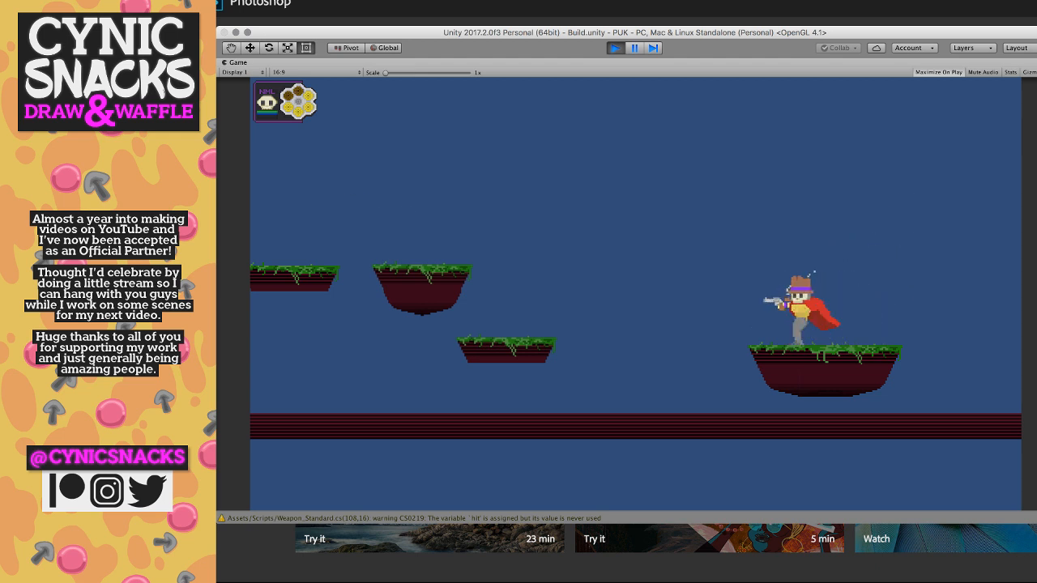
{"action": "key", "text": "Left"}
{"action": "key", "text": "x"}
{"action": "key", "text": "Up"}
{"action": "key", "text": "Right"}
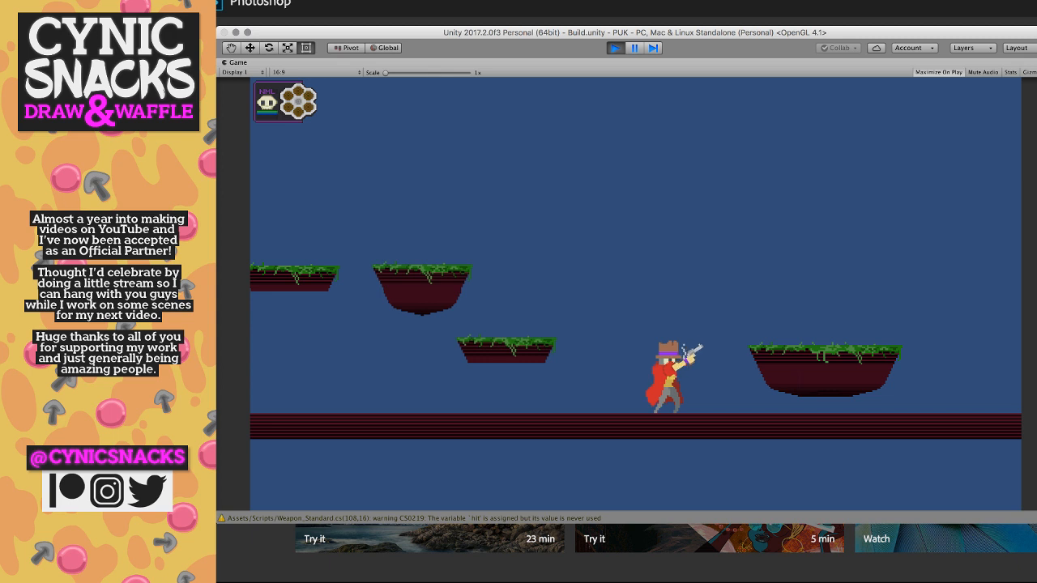
- Reload the revolver on the ground, jump onto the wide floating platform and turn the character around
{"action": "key", "text": "a"}
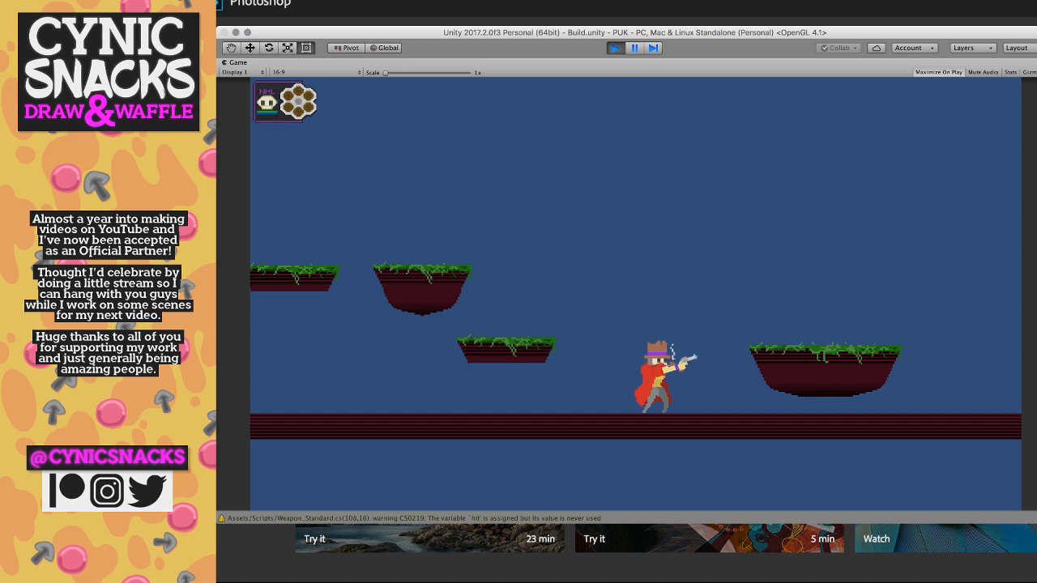
{"action": "key", "text": "space"}
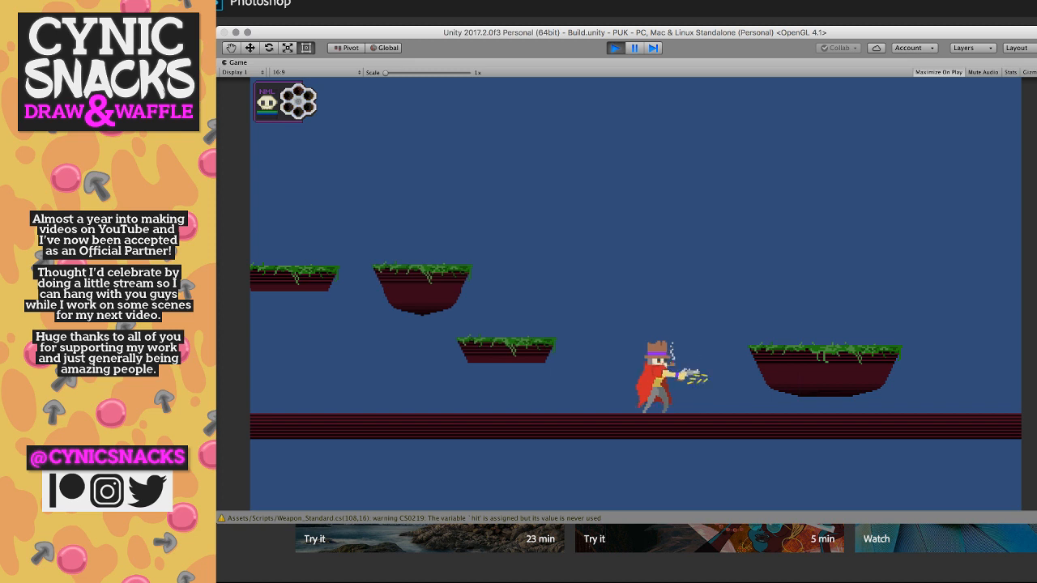
{"action": "key", "text": "d"}
{"action": "key", "text": "space"}
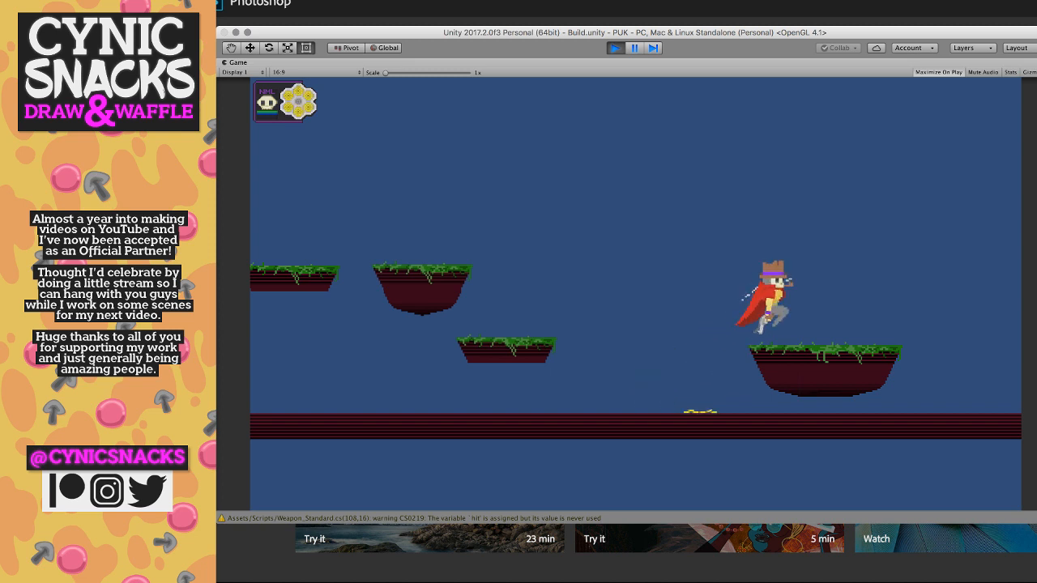
{"action": "key", "text": "a"}
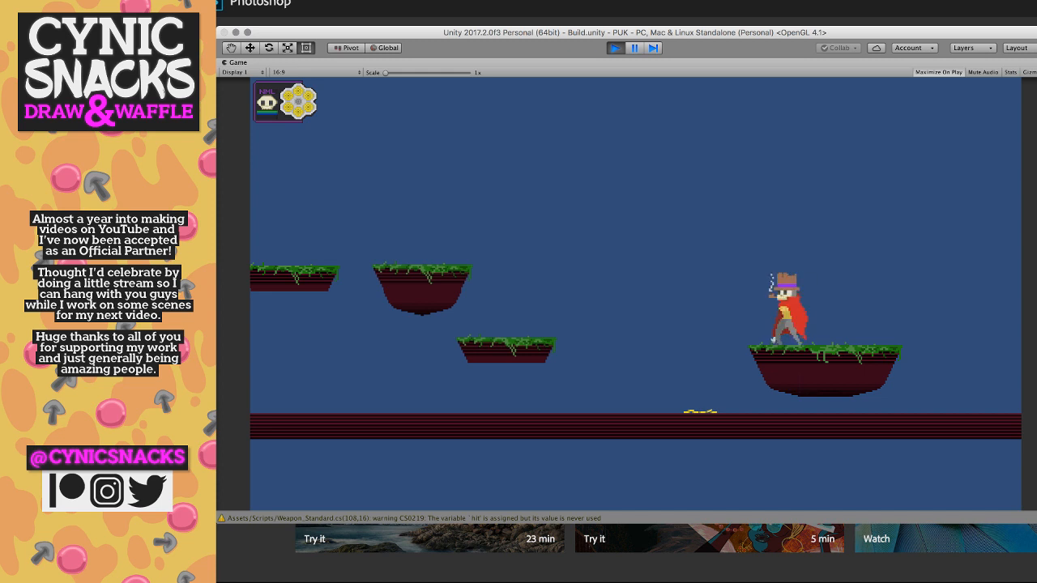
- Leap from the wide platform across to the low platform and turn to face the wide one
{"action": "key", "text": "shift"}
{"action": "key", "text": "a"}
{"action": "key", "text": "space"}
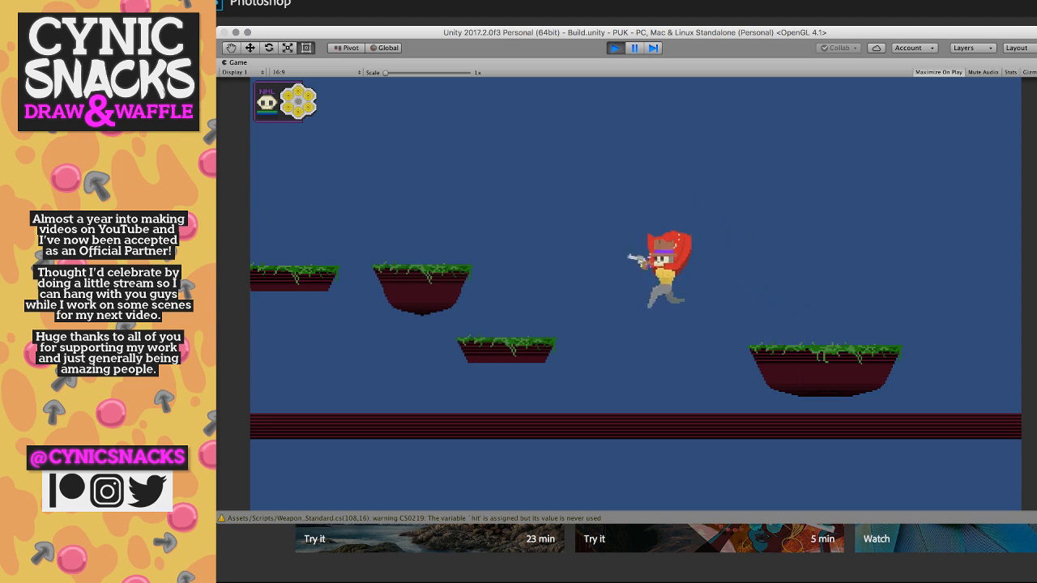
{"action": "key", "text": "d"}
{"action": "key", "text": "space"}
{"action": "key", "text": "a"}
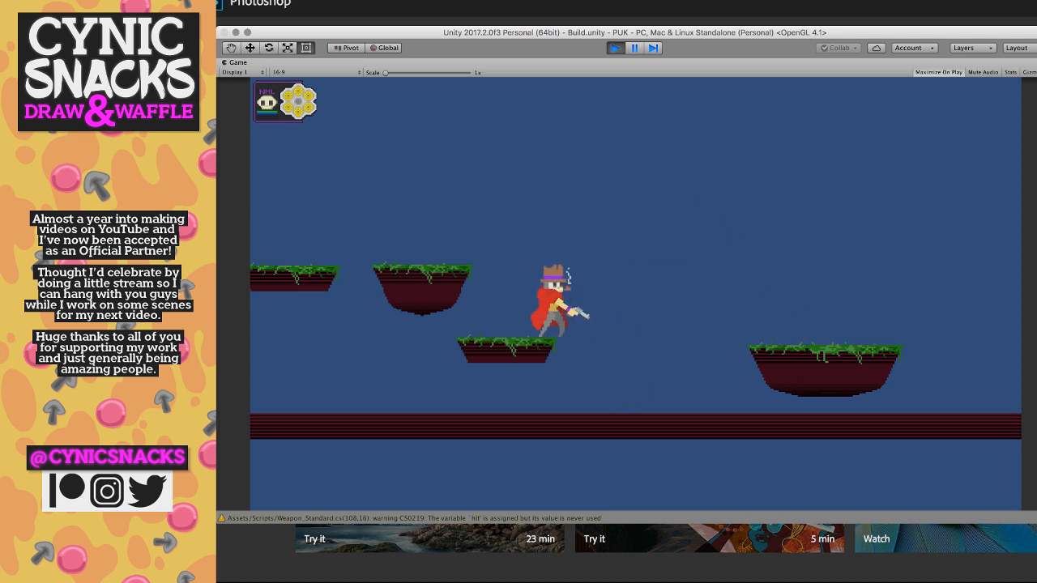
- Reload the revolver on the low platform, leap across to the wide platform and turn to aim back
{"action": "key", "text": "r"}
{"action": "key", "text": "d"}
{"action": "key", "text": "space"}
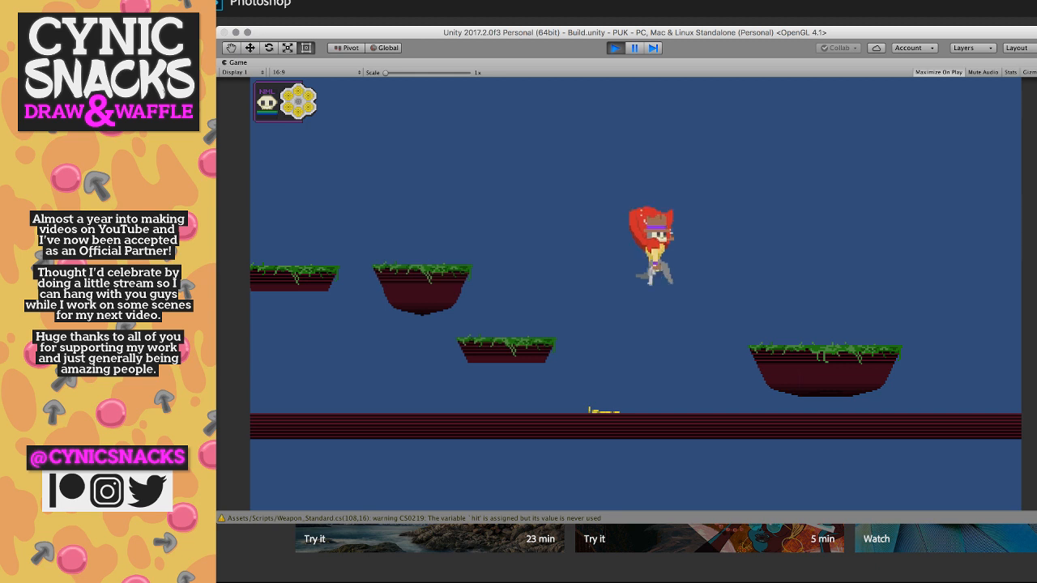
{"action": "key", "text": "Left"}
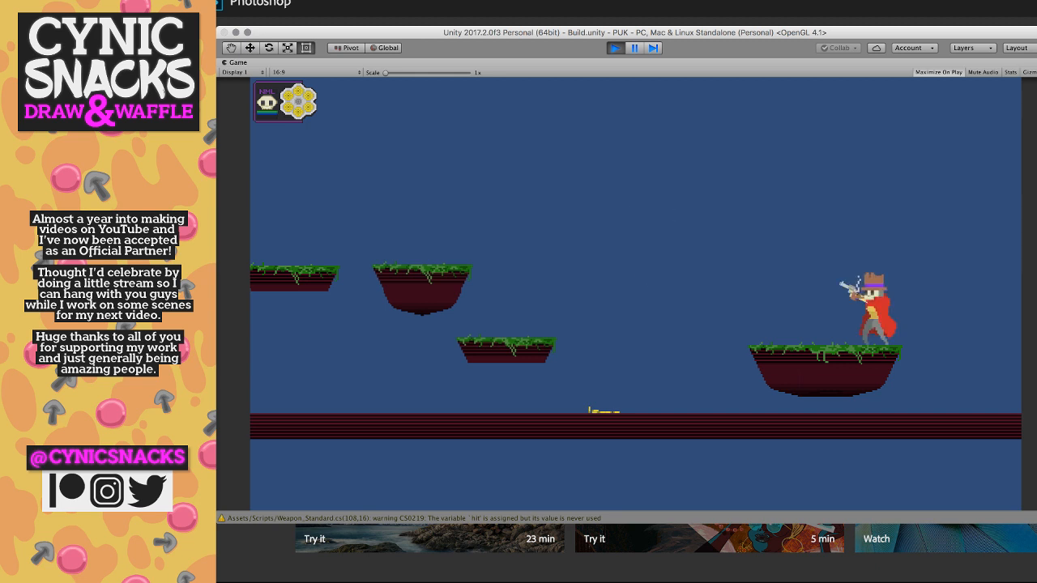
- Test mid-air turning and aiming by jumping off the wide platform and returning to it
{"action": "key", "text": "Left"}
{"action": "key", "text": "space"}
{"action": "key", "text": "Right"}
{"action": "key", "text": "space"}
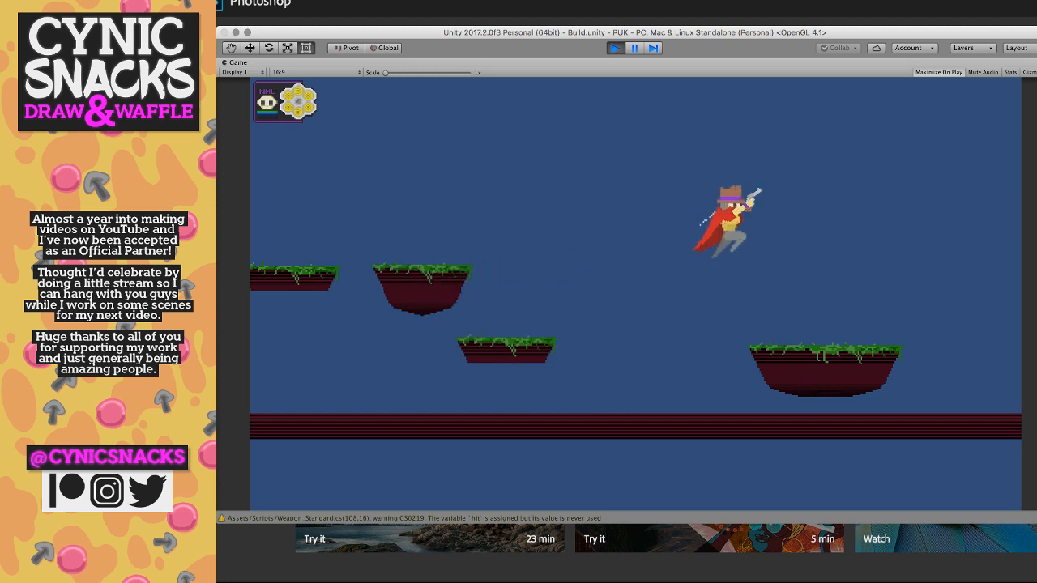
{"action": "key", "text": "Left"}
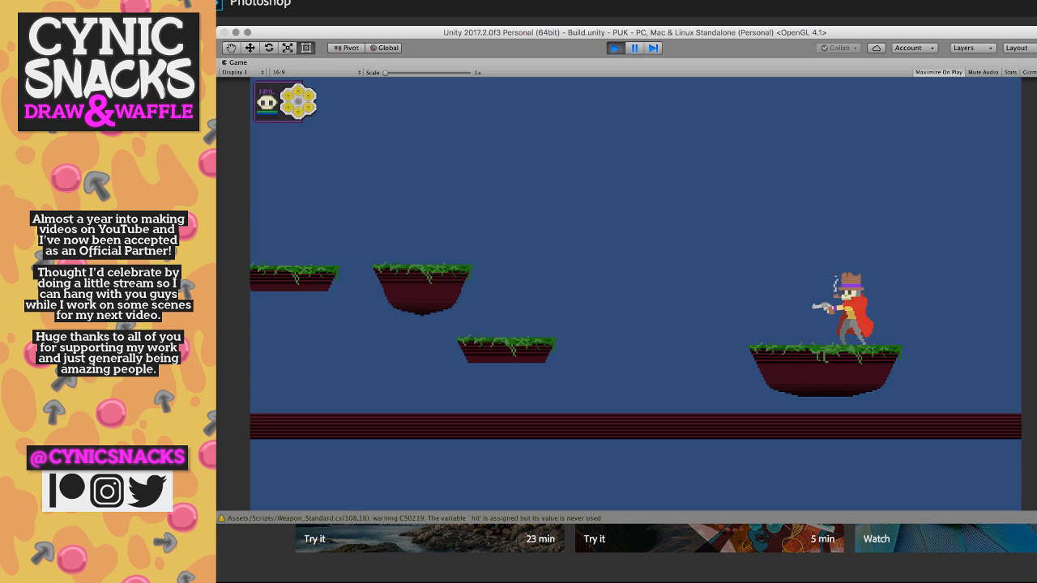
- Jump to the low platform, fire and reload the revolver, and leap back onto the wide platform
{"action": "key", "text": "space"}
{"action": "key", "text": "Left"}
{"action": "key", "text": "Right"}
{"action": "key", "text": "x"}
{"action": "key", "text": "space"}
{"action": "key", "text": "Right"}
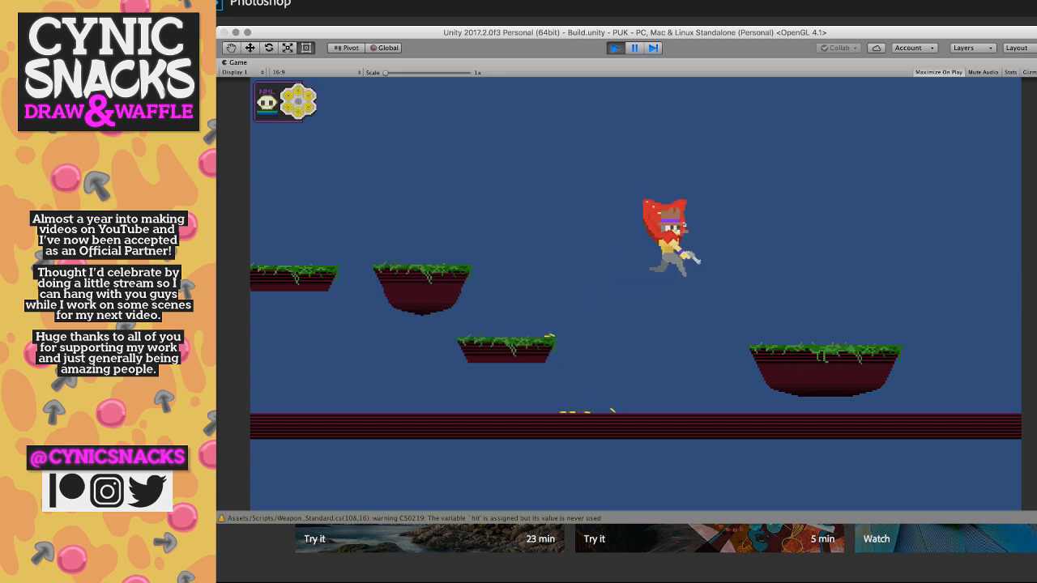
{"action": "key", "text": "Left"}
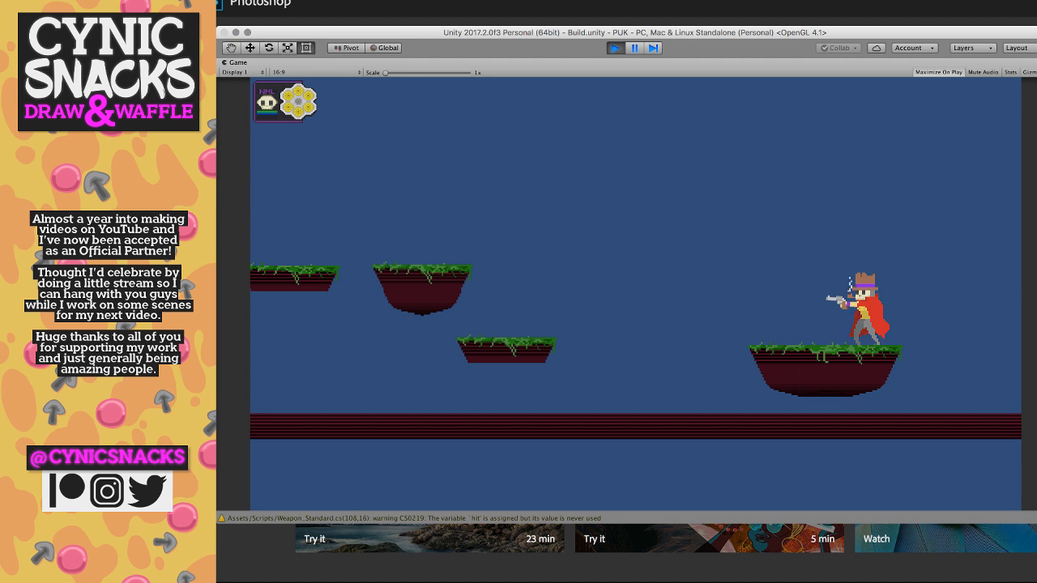
- Jump once more and turn the character back and forth on the wide platform with the revolver drawn
{"action": "key", "text": "Left"}
{"action": "key", "text": "space"}
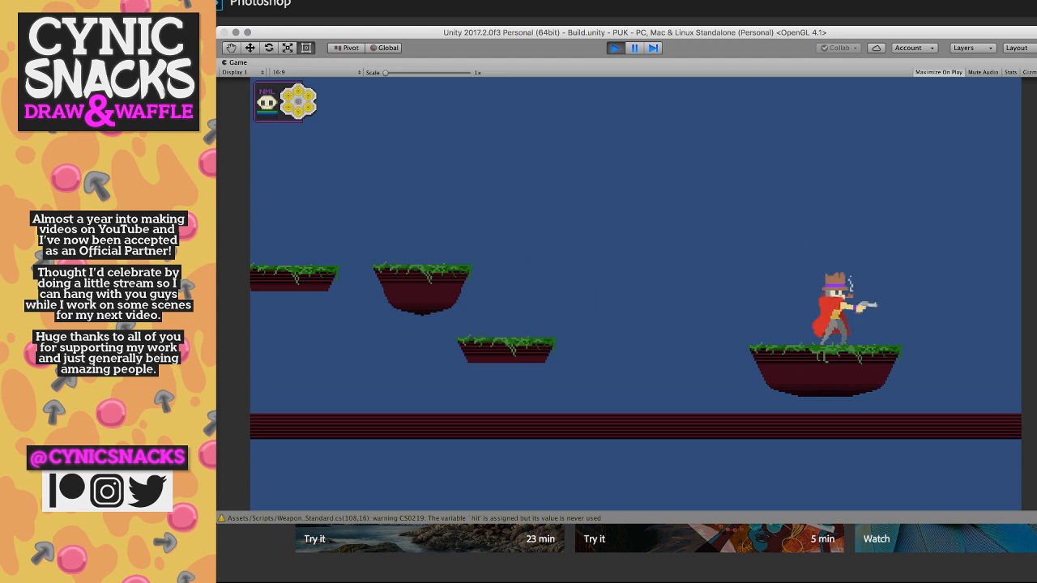
{"action": "key", "text": "Left"}
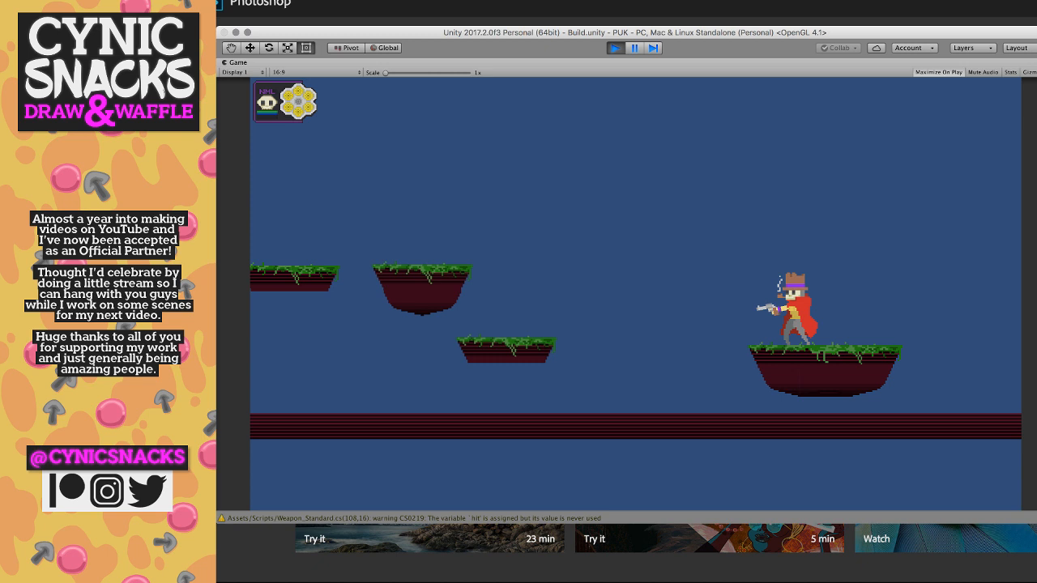
{"action": "key", "text": "Right"}
{"action": "key", "text": "Left"}
{"action": "key", "text": "Right"}
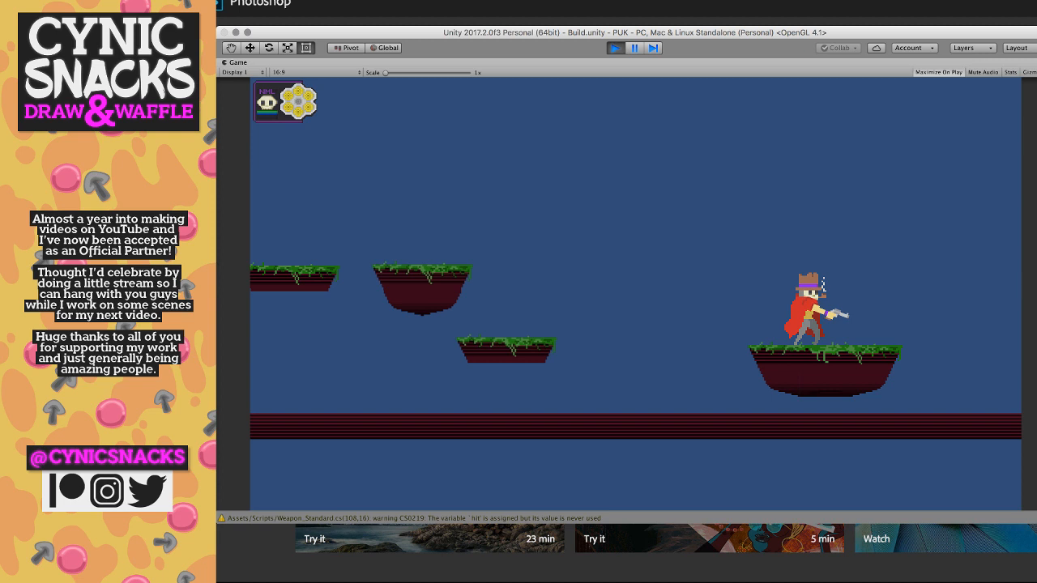
- Leap from the wide platform to the low one and test quick turns and jumps around the low platform
{"action": "key", "text": "Left"}
{"action": "key", "text": "space"}
{"action": "key", "text": "Right"}
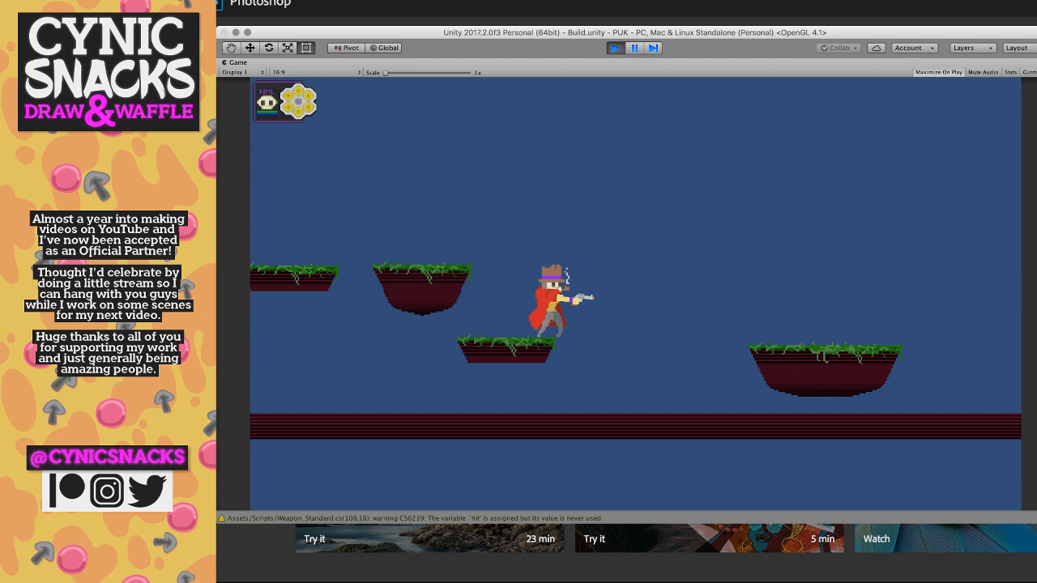
{"action": "key", "text": "Right"}
{"action": "key", "text": "Left"}
{"action": "key", "text": "Right"}
{"action": "key", "text": "space"}
{"action": "key", "text": "Left"}
{"action": "key", "text": "Right"}
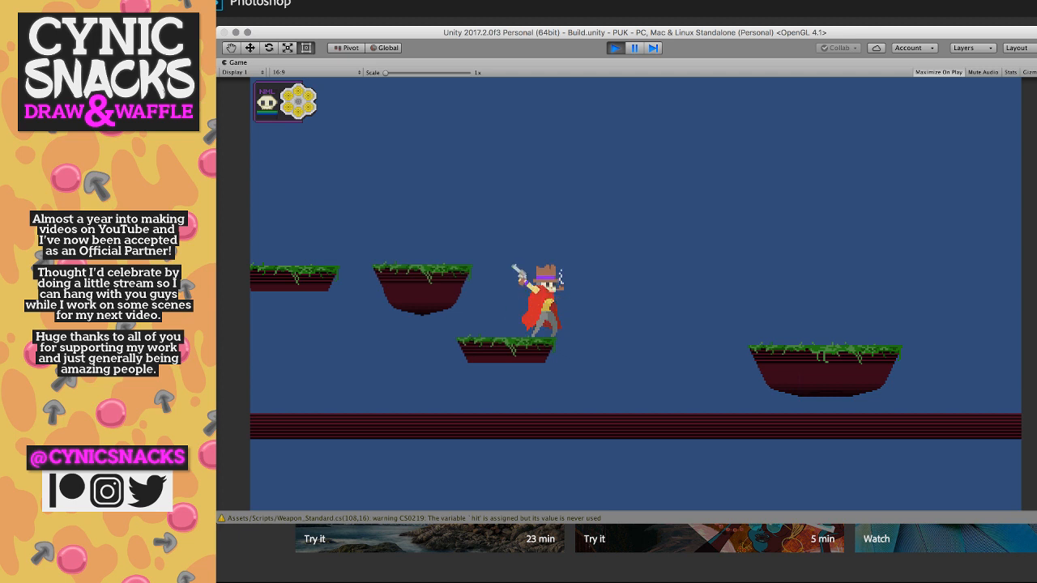
- Run off the low platform's edge, leap towards the wide platform and turn the character in mid-air
{"action": "key", "text": "Right"}
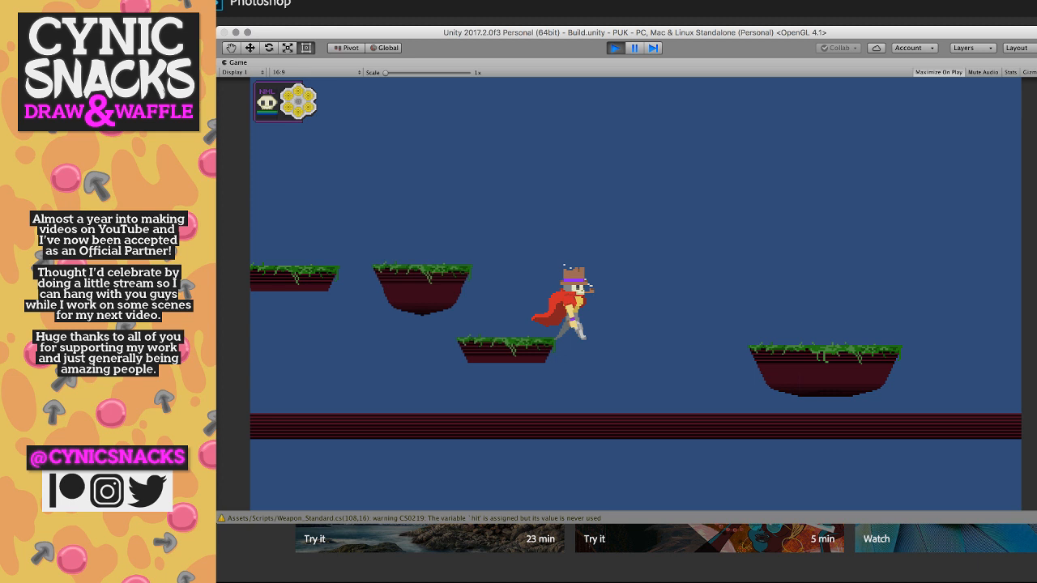
{"action": "key", "text": "Right"}
{"action": "key", "text": "Left"}
{"action": "key", "text": "space"}
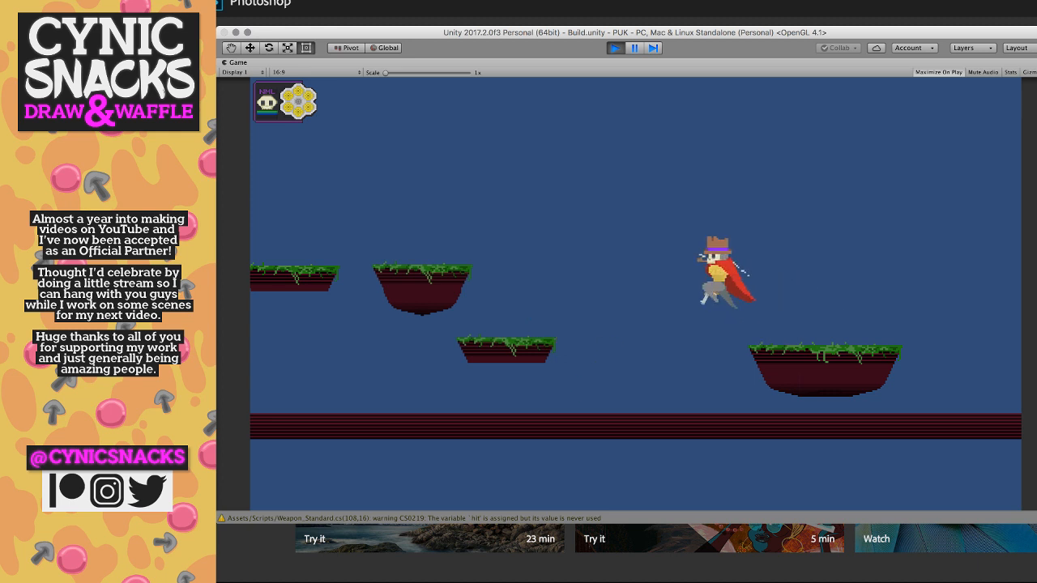
- Fire the revolver in mid-air above the wide platform, land on it and reload
{"action": "key", "text": "Right"}
{"action": "key", "text": "space"}
{"action": "key", "text": "Right"}
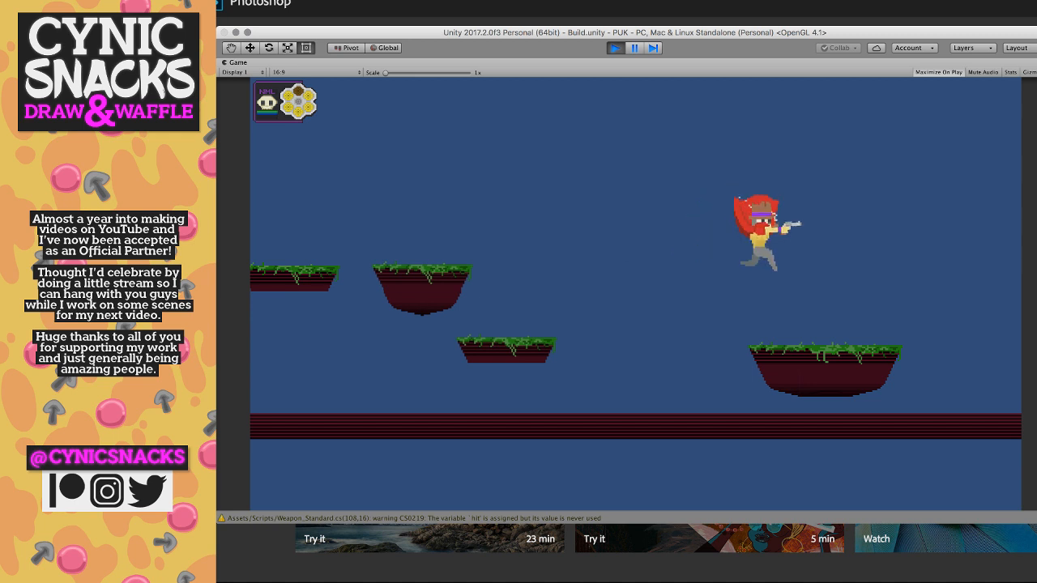
{"action": "key", "text": "Left"}
{"action": "key", "text": "r"}
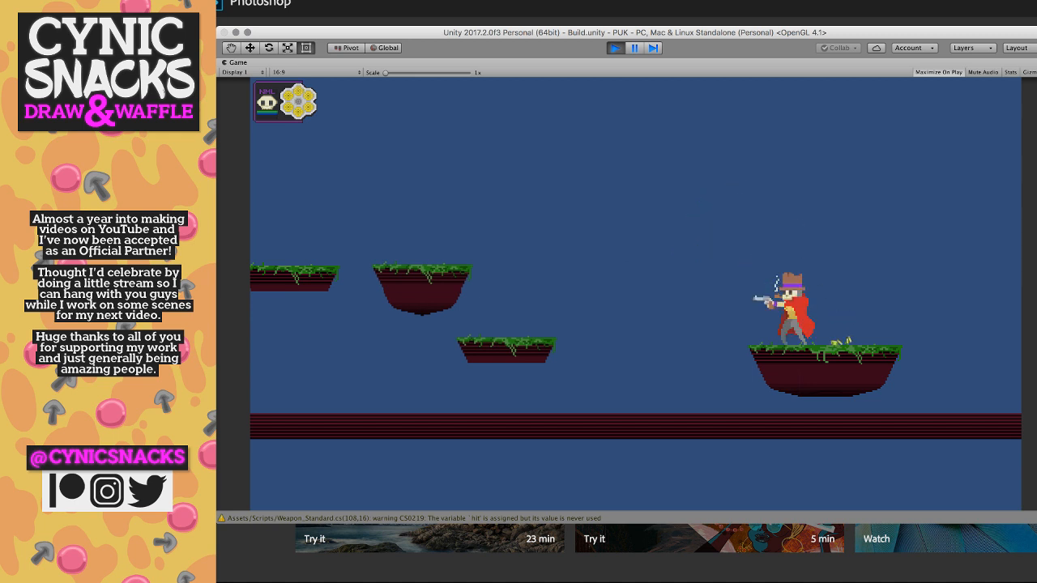
- Cross from the wide platform to the low one and walk the character to the edge facing the gap
{"action": "key", "text": "Right"}
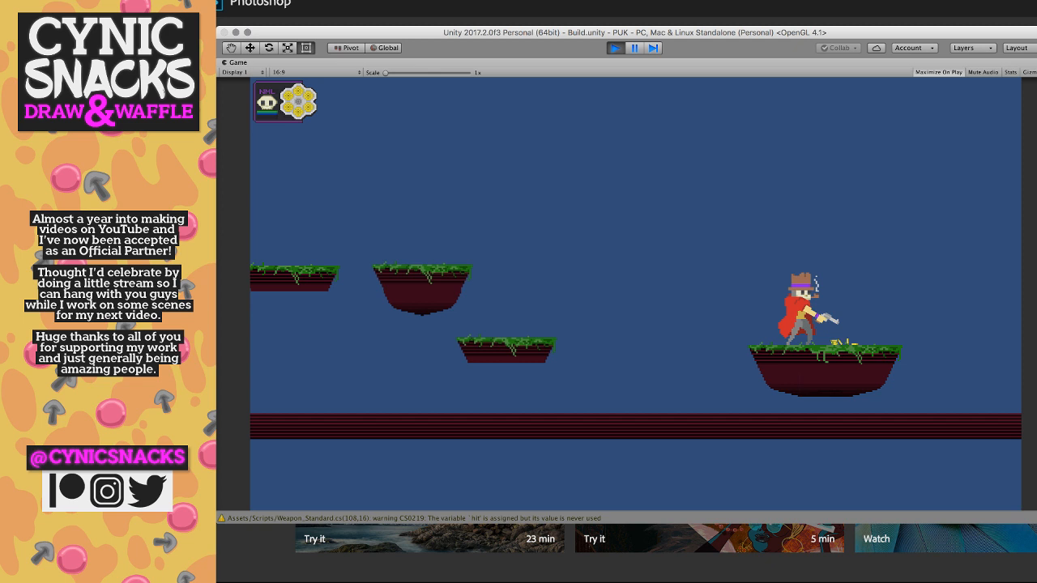
{"action": "key", "text": "Left"}
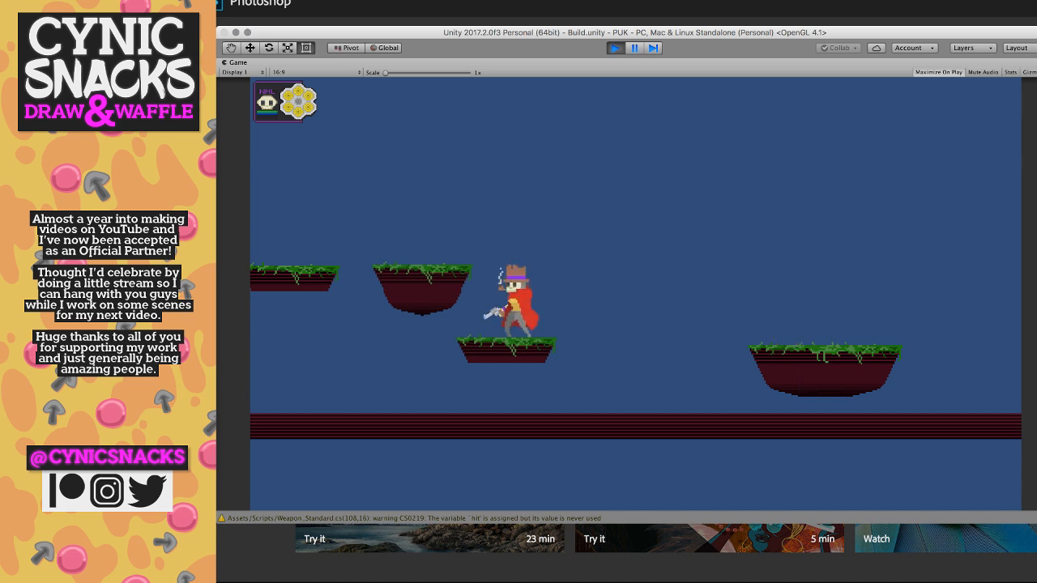
{"action": "key", "text": "Left"}
{"action": "key", "text": "space"}
{"action": "key", "text": "Right"}
{"action": "key", "text": "Right"}
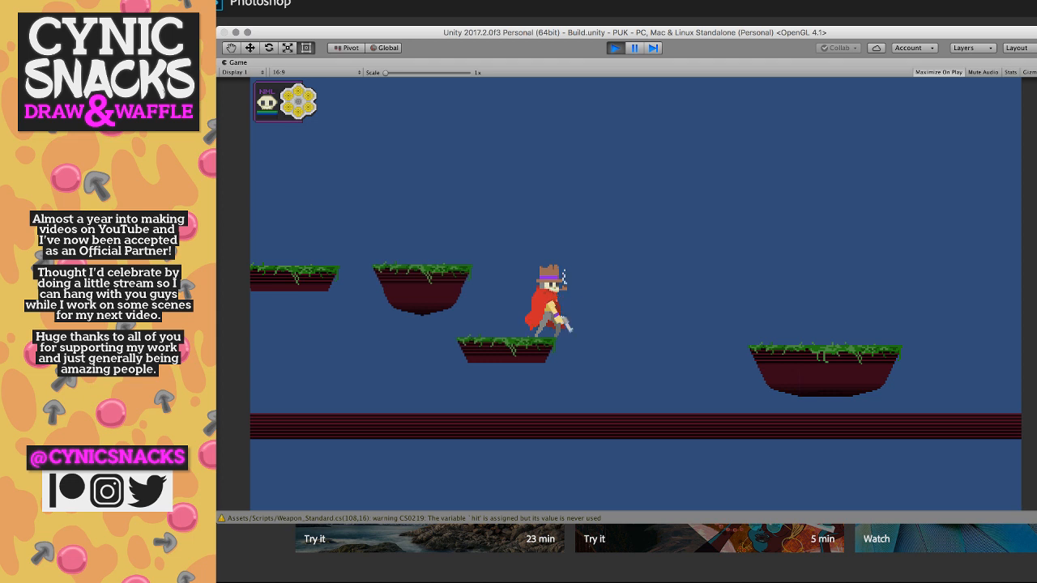
- Fire three shots from the edge of the low platform and reload the revolver
{"action": "key", "text": "x"}
{"action": "key", "text": "x"}
{"action": "key", "text": "x"}
{"action": "key", "text": "r"}
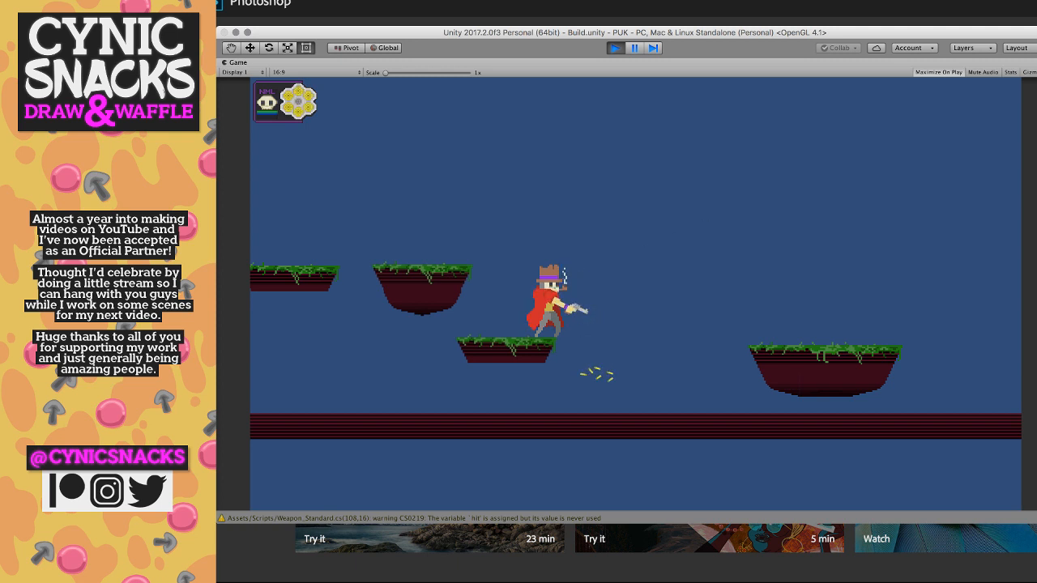
- Drop from the low platform to the ground and run back and forth beside the ejected shells
{"action": "key", "text": "Right"}
{"action": "key", "text": "Left"}
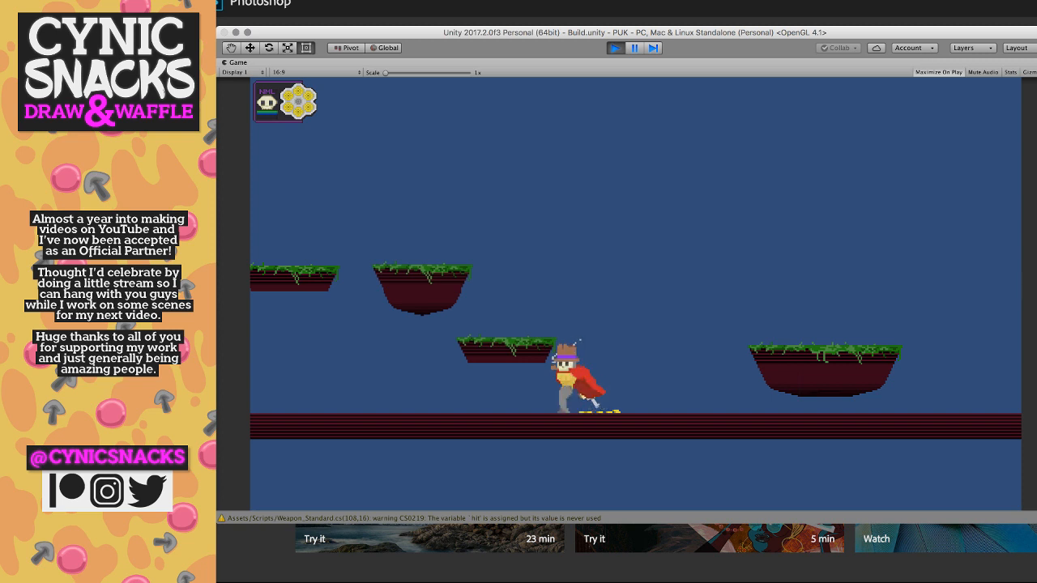
{"action": "key", "text": "Right"}
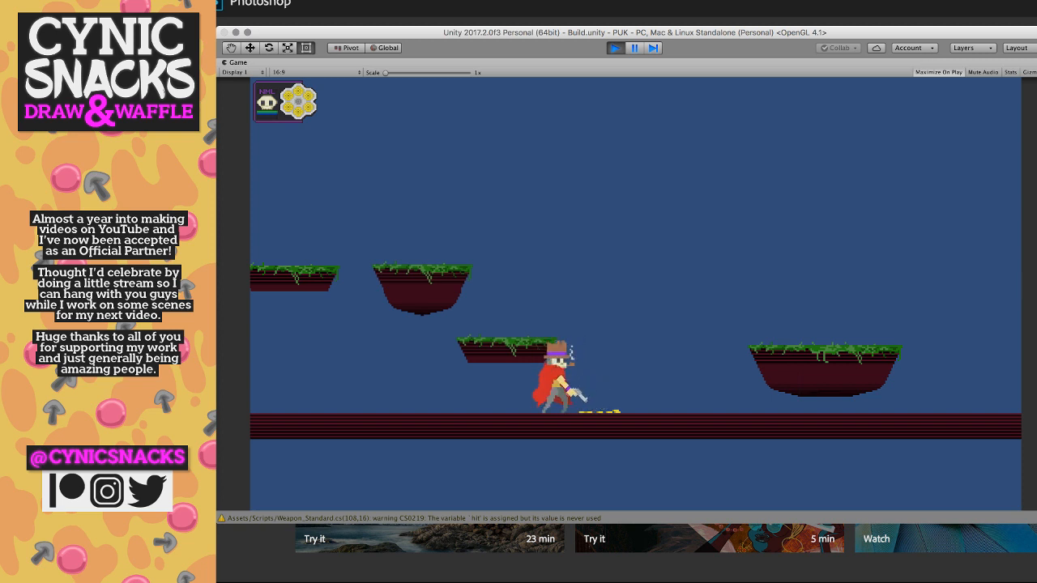
{"action": "key", "text": "Right"}
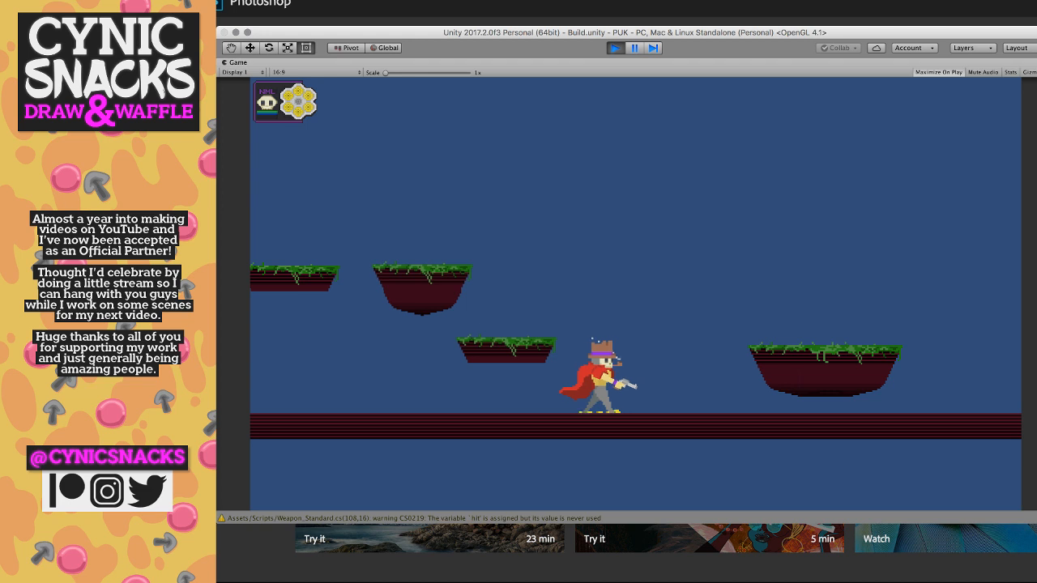
- Reload on the low platform, leap across to the wide platform and turn the character back
{"action": "key", "text": "r"}
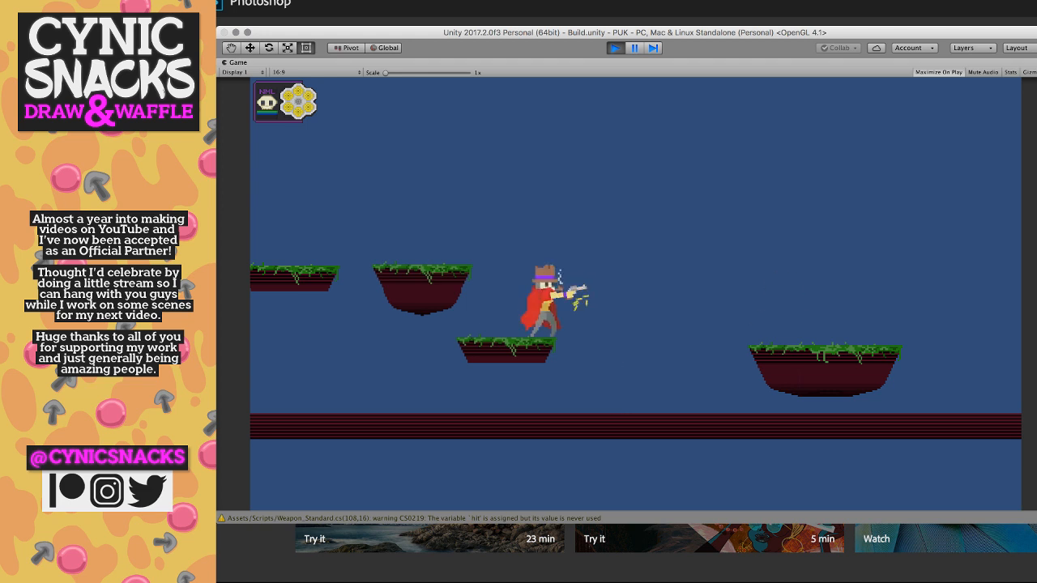
{"action": "key", "text": "d"}
{"action": "key", "text": "space"}
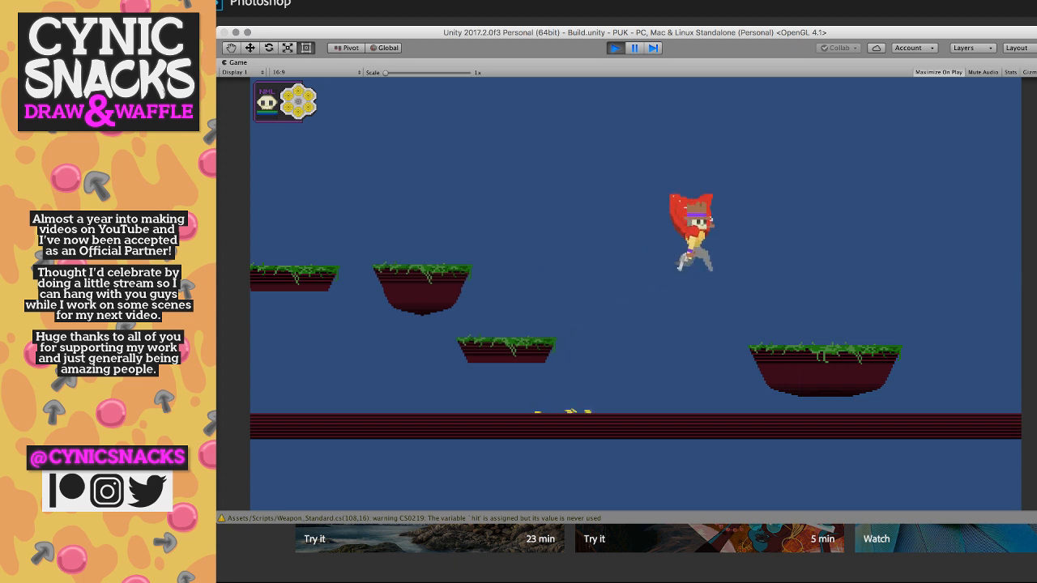
{"action": "key", "text": "a"}
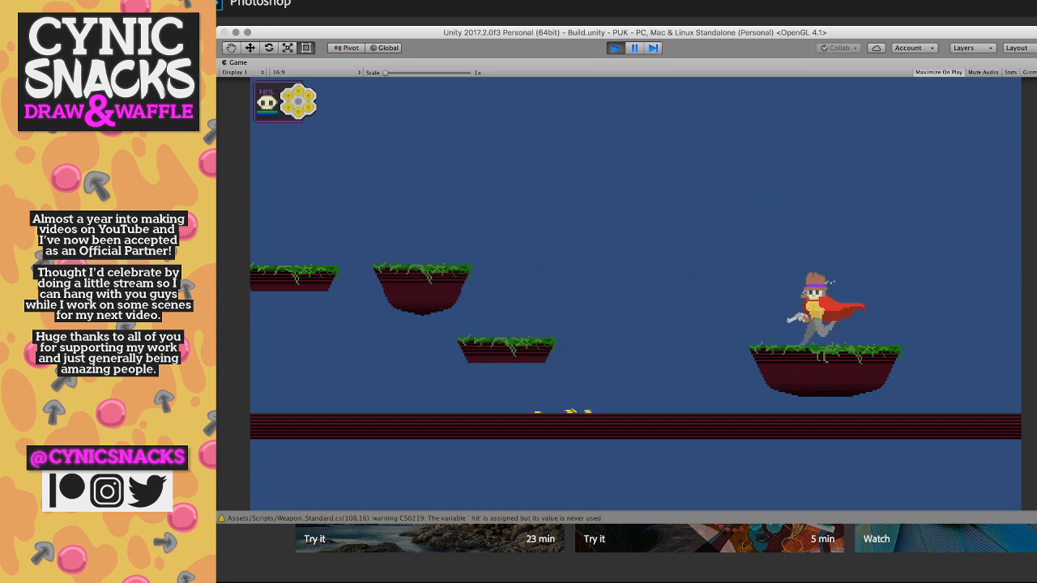
- Leap down to the ground and run and jump back and forth while aiming backwards and scattering revolver shells
{"action": "key", "text": "space"}
{"action": "key", "text": "d"}
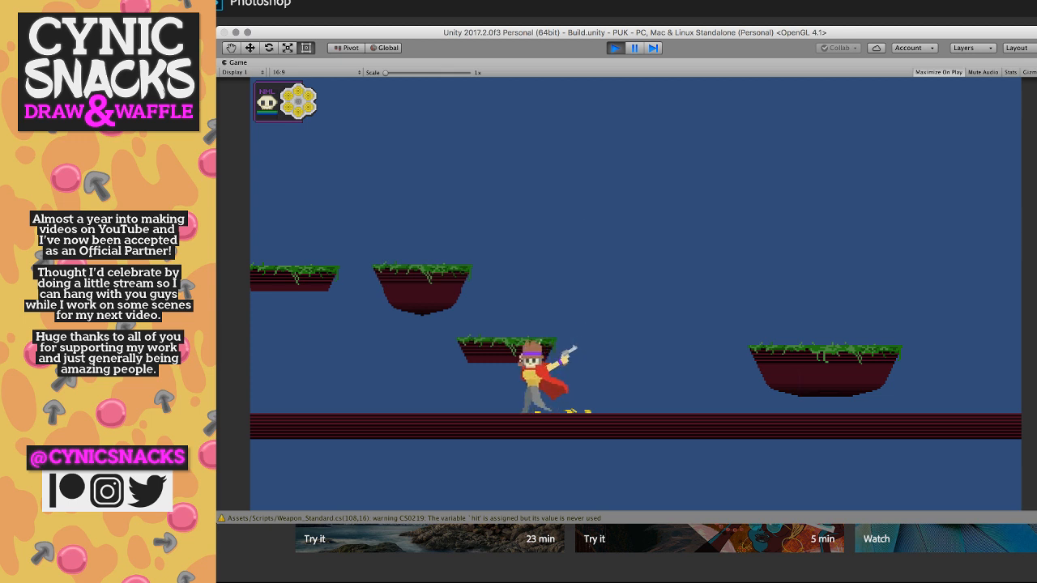
{"action": "key", "text": "d"}
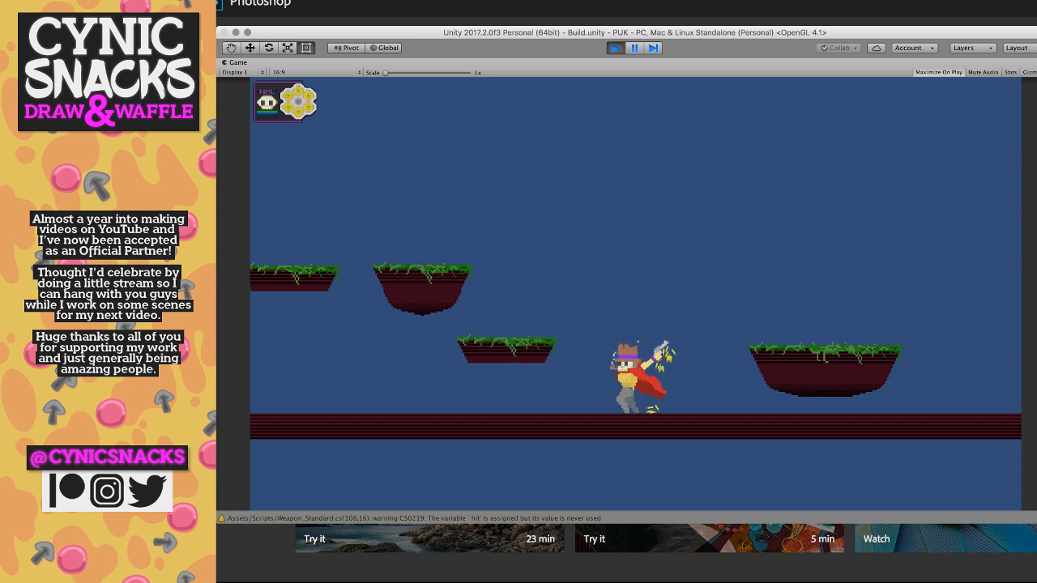
{"action": "key", "text": "a"}
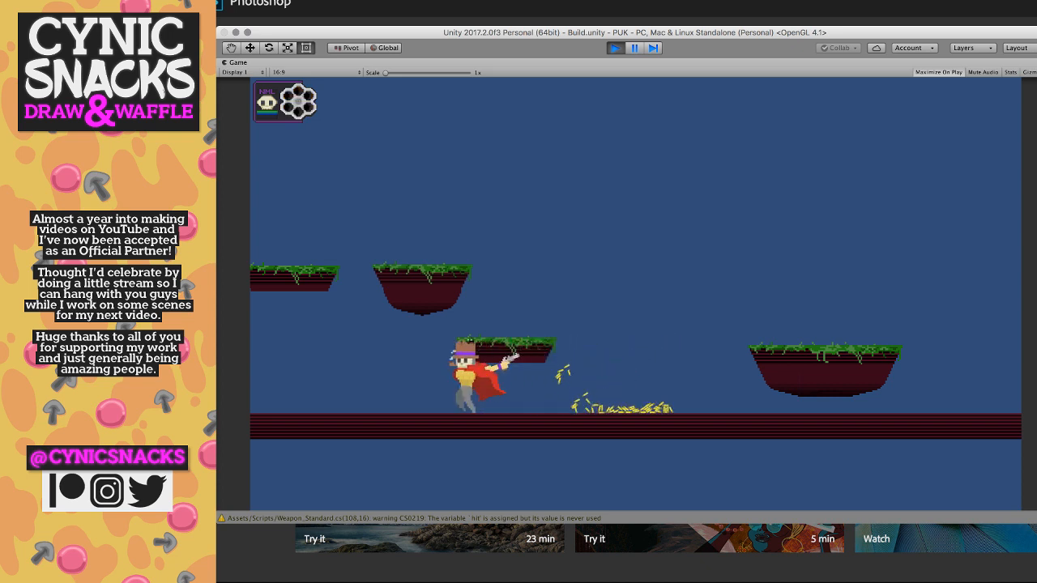
{"action": "key", "text": "d"}
{"action": "key", "text": "space"}
{"action": "key", "text": "a"}
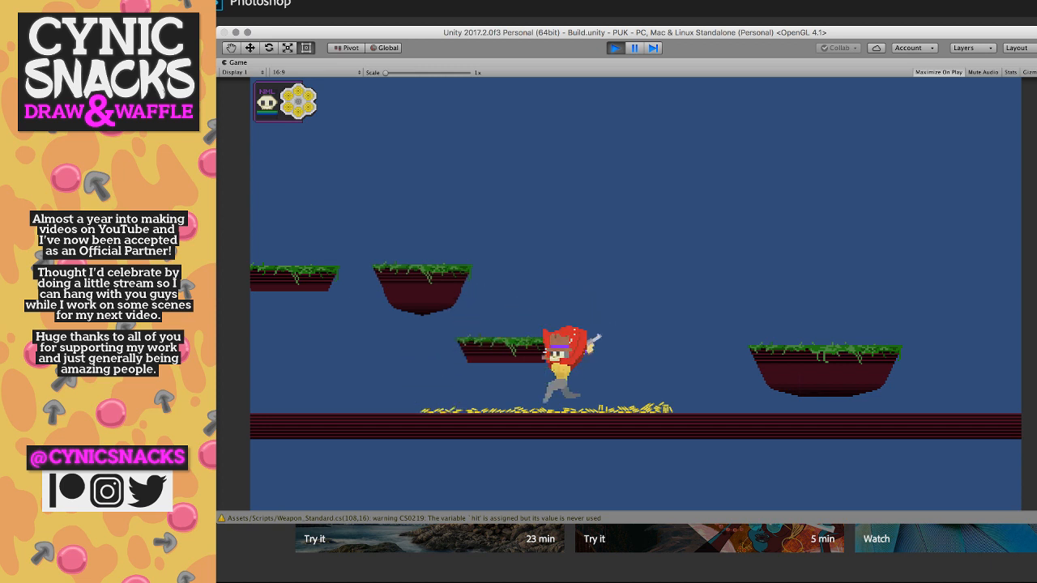
- Run past the shells on the ground, leap up onto the wide platform and face the character back towards the low platform
{"action": "key", "text": "d"}
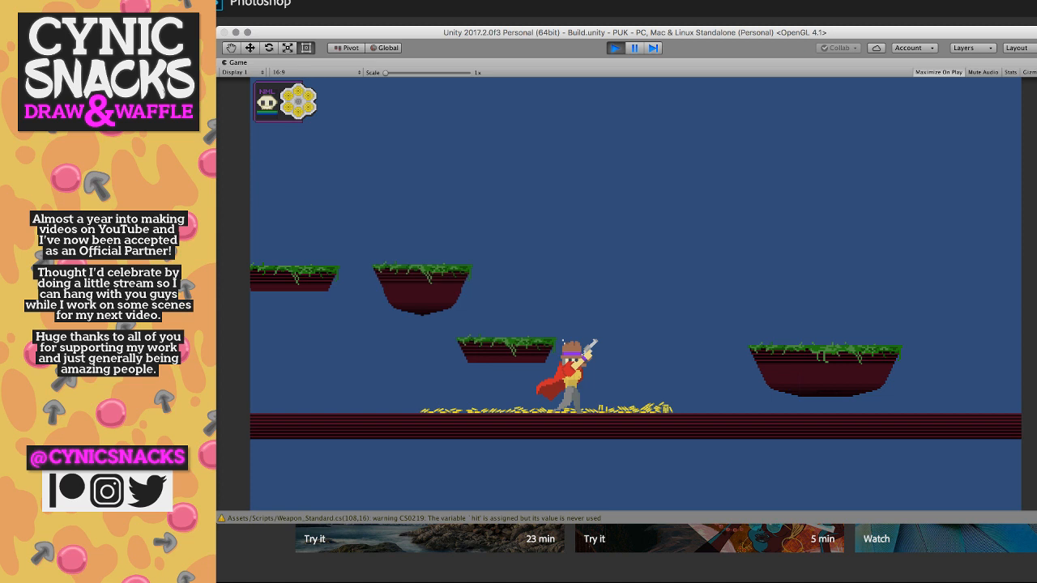
{"action": "key", "text": "d"}
{"action": "key", "text": "space"}
{"action": "key", "text": "a"}
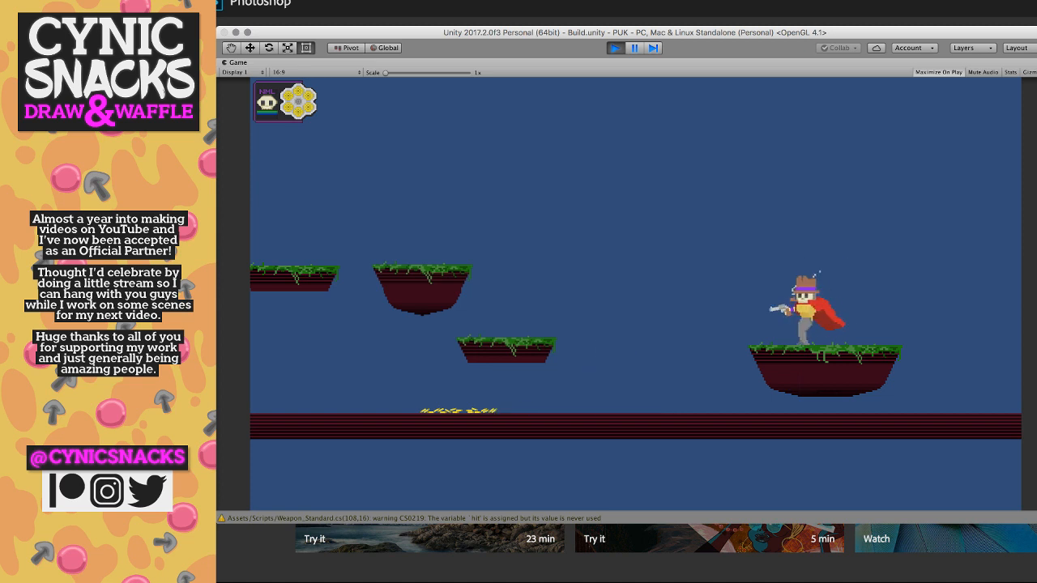
- Turn the character back and forth beside the shells on the wide platform, jumping off its edge while aiming backwards and returning
{"action": "key", "text": "d"}
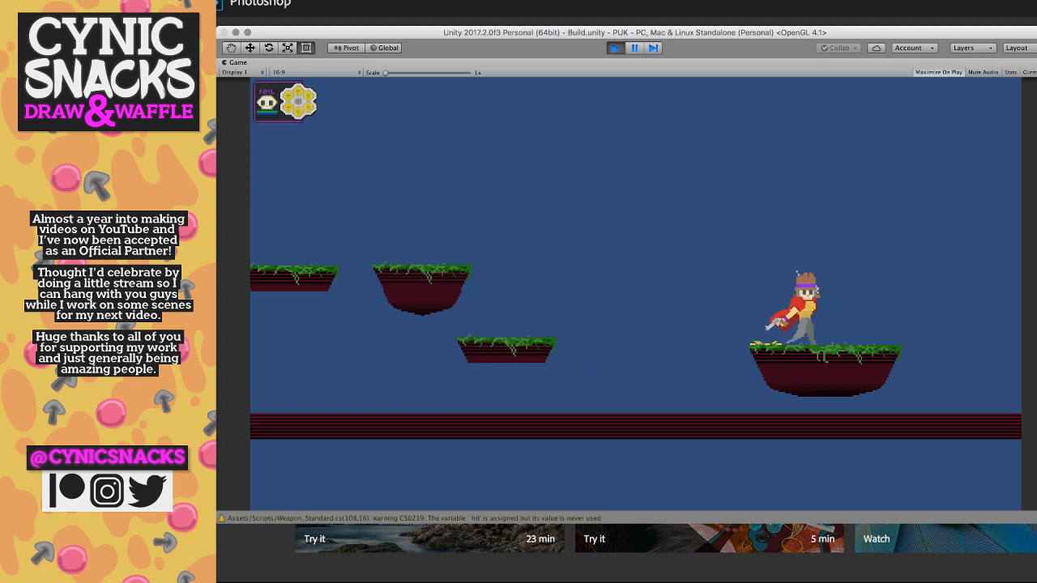
{"action": "key", "text": "a"}
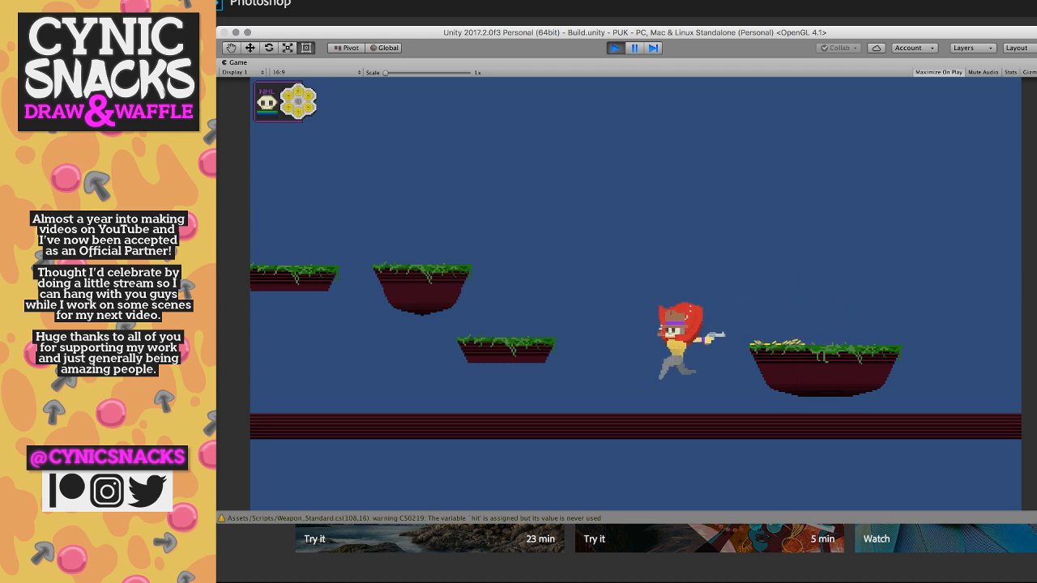
{"action": "key", "text": "d"}
{"action": "key", "text": "a"}
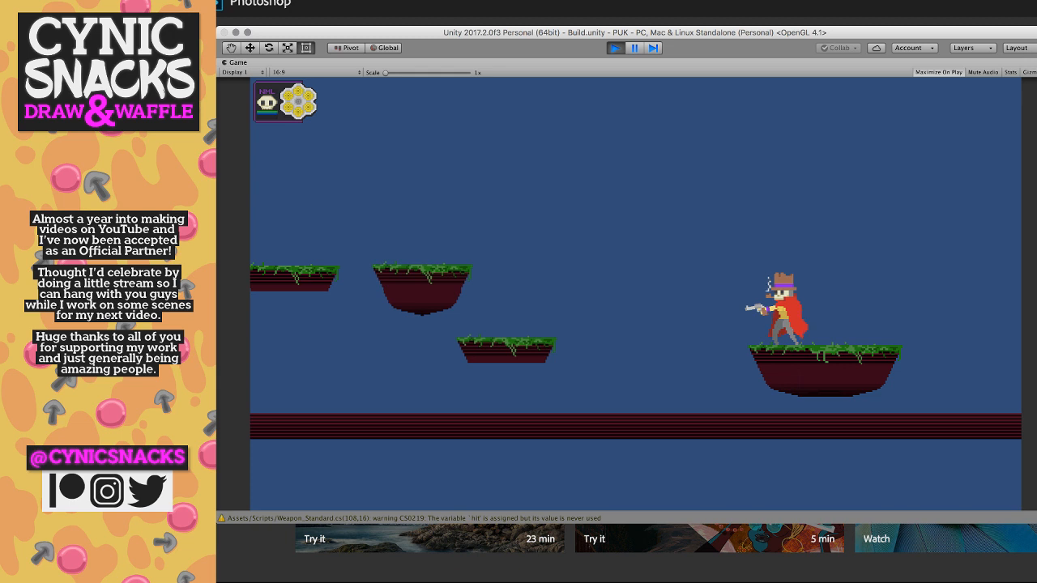
- Leap from the wide platform across to the small rounded platform's edge, turn around in the air and land on the low platform
{"action": "key", "text": "Up"}
{"action": "key", "text": "a"}
{"action": "key", "text": "space"}
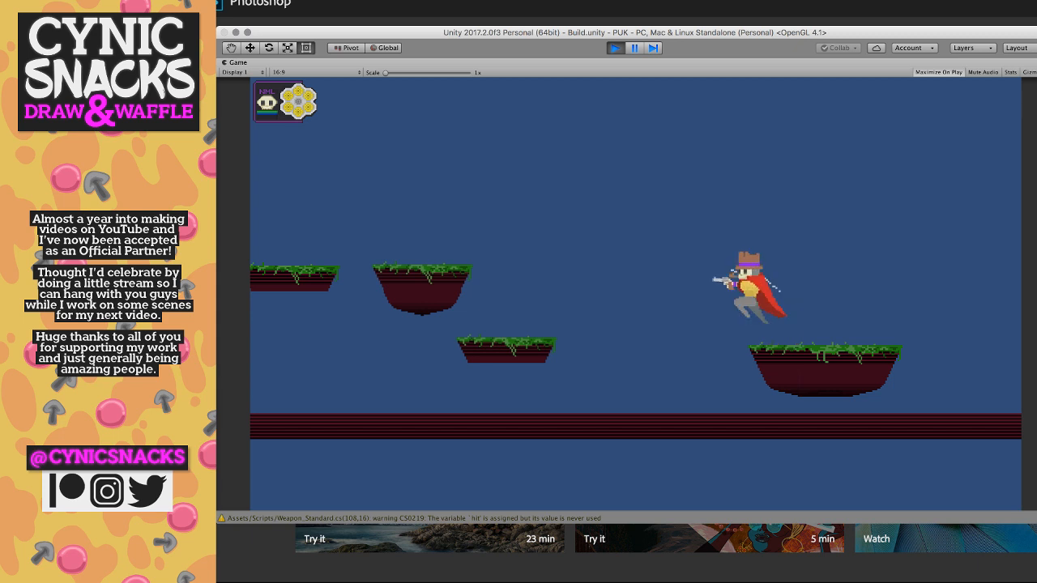
{"action": "key", "text": "space"}
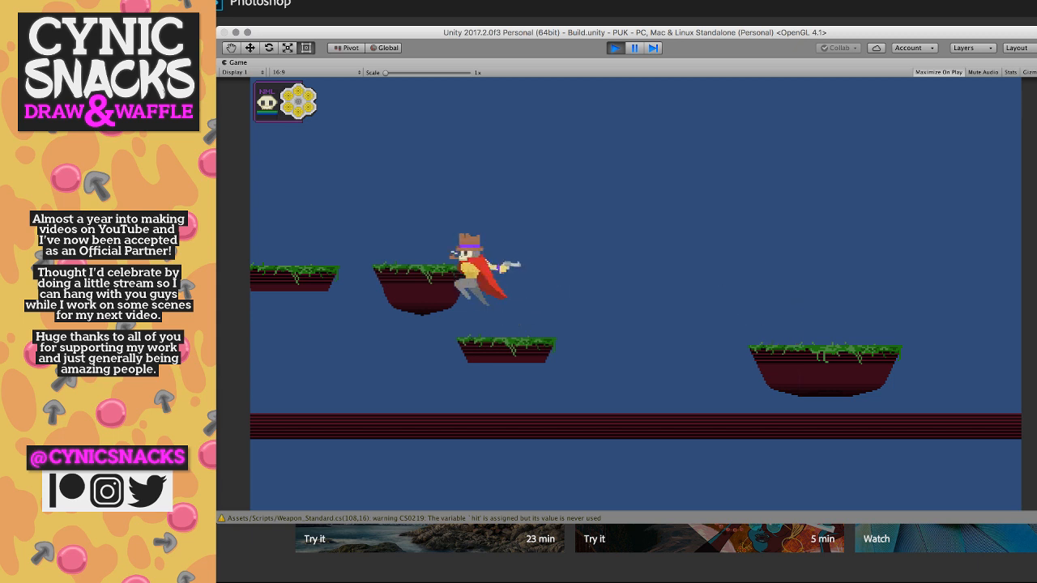
{"action": "key", "text": "d"}
{"action": "key", "text": "space"}
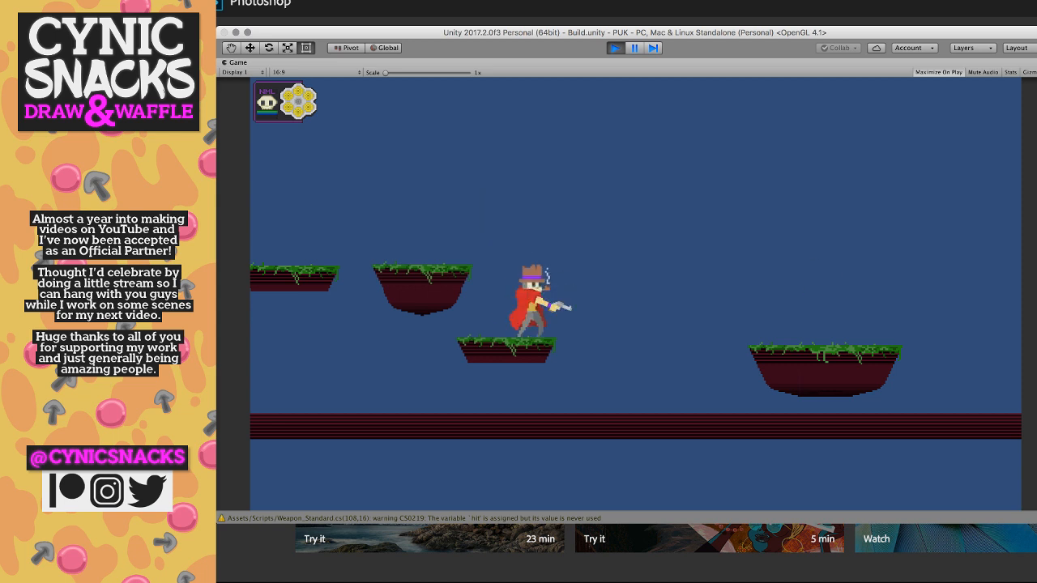
- Eject the revolver's shells on the low platform, leap via the rounded platform and across the gap, and return to the low platform aiming upwards
{"action": "left_click", "coordinate": [729, 242]}
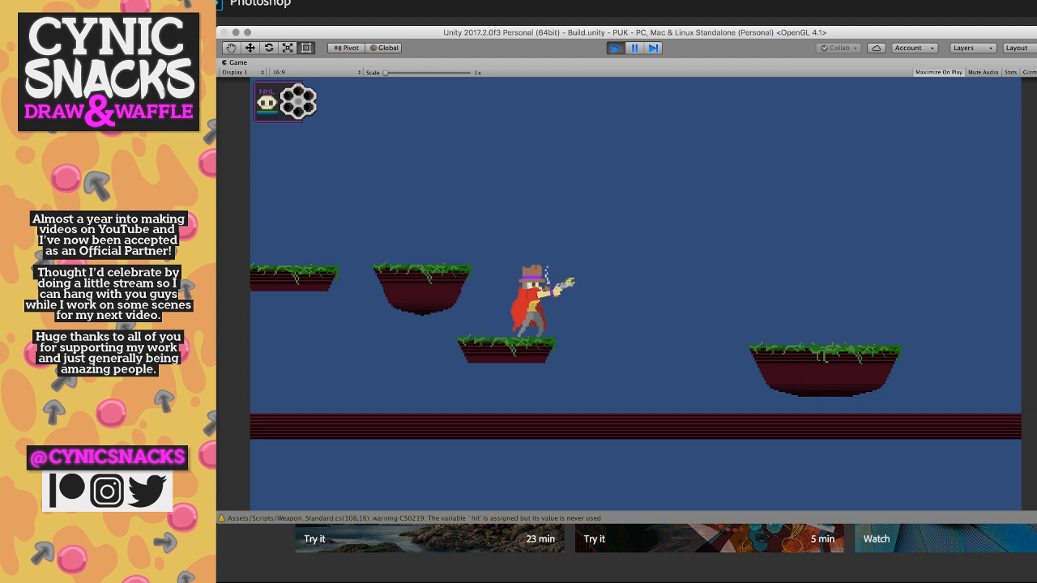
{"action": "key", "text": "a"}
{"action": "key", "text": "space"}
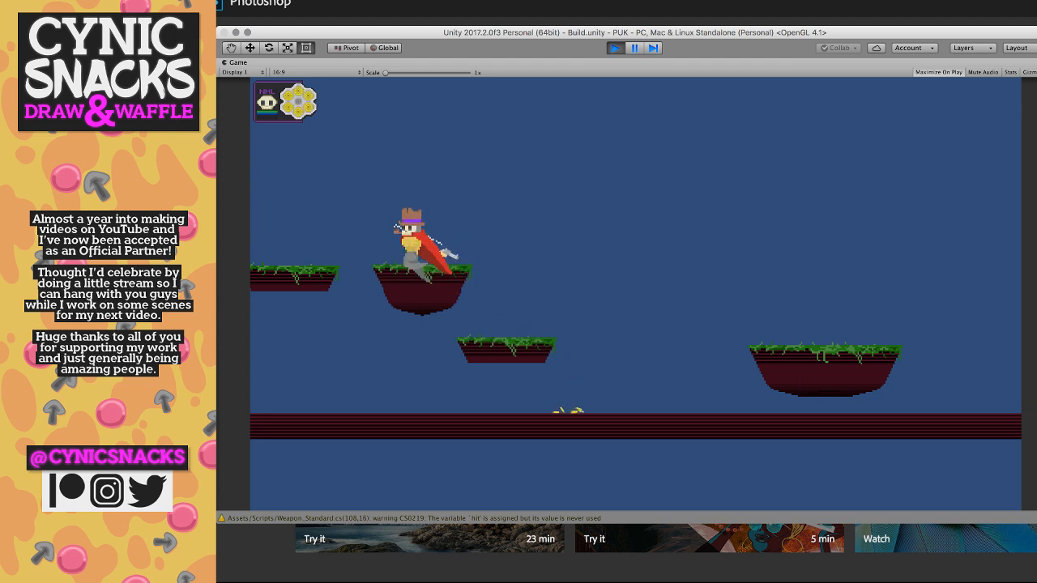
{"action": "key", "text": "d"}
{"action": "key", "text": "space"}
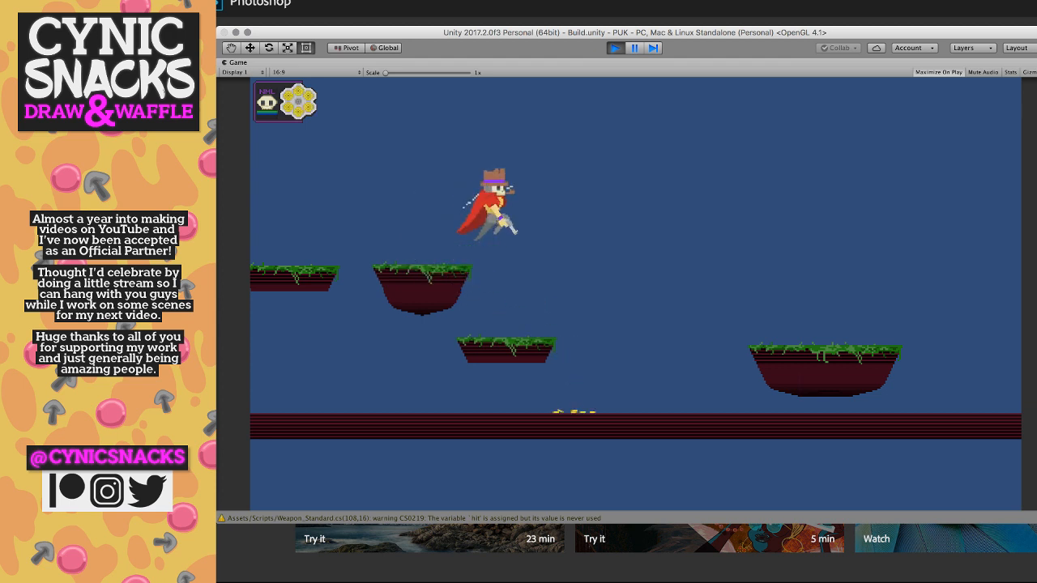
{"action": "key", "text": "a"}
{"action": "key", "text": "space"}
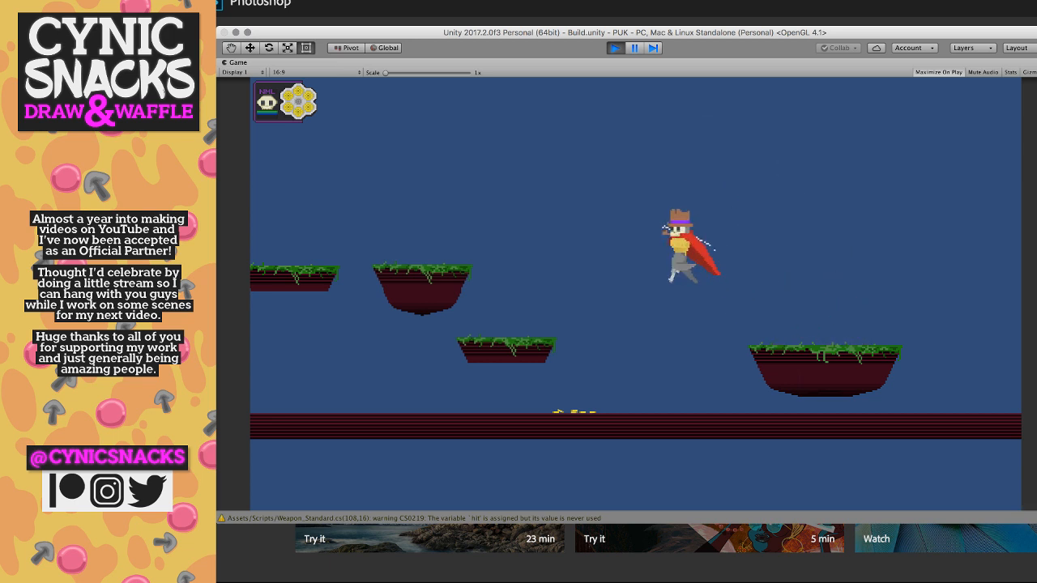
{"action": "key", "text": "d"}
{"action": "key", "text": "j"}
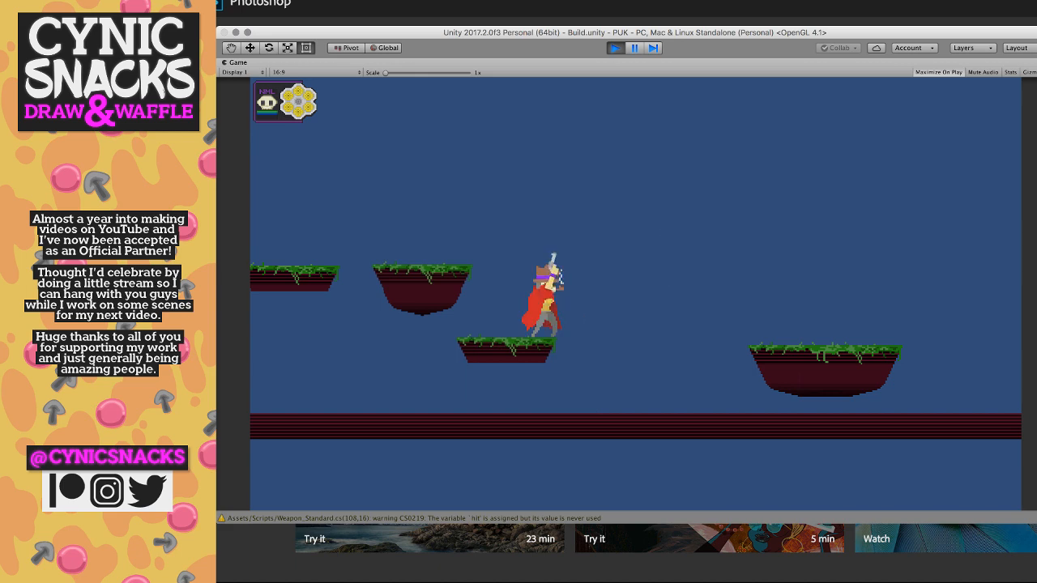
- Stop the running game in the Unity editor and switch back to the Photoshop start screen
{"action": "left_click", "coordinate": [615, 48]}
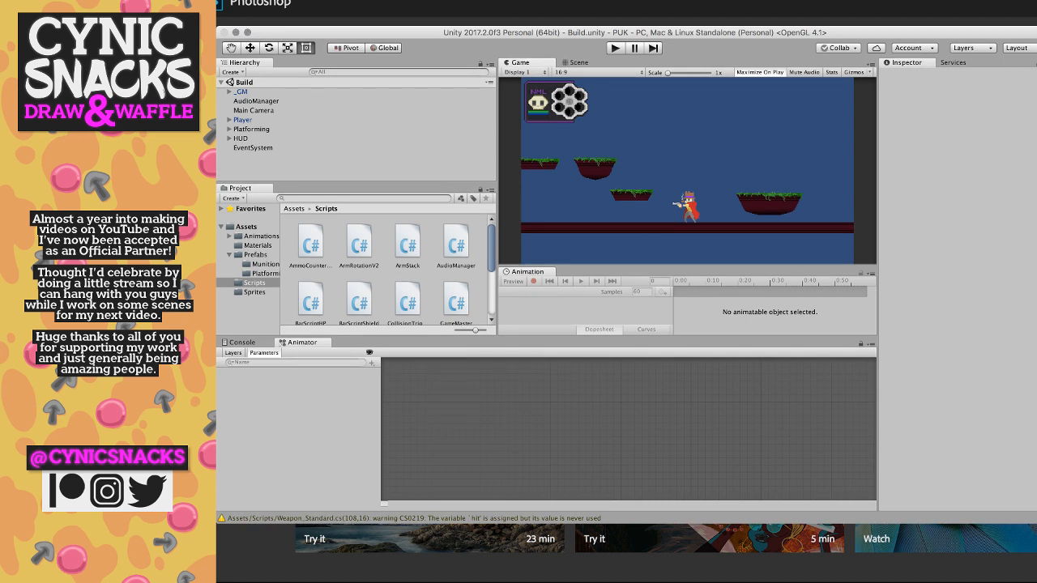
{"action": "key", "text": "super+Tab"}
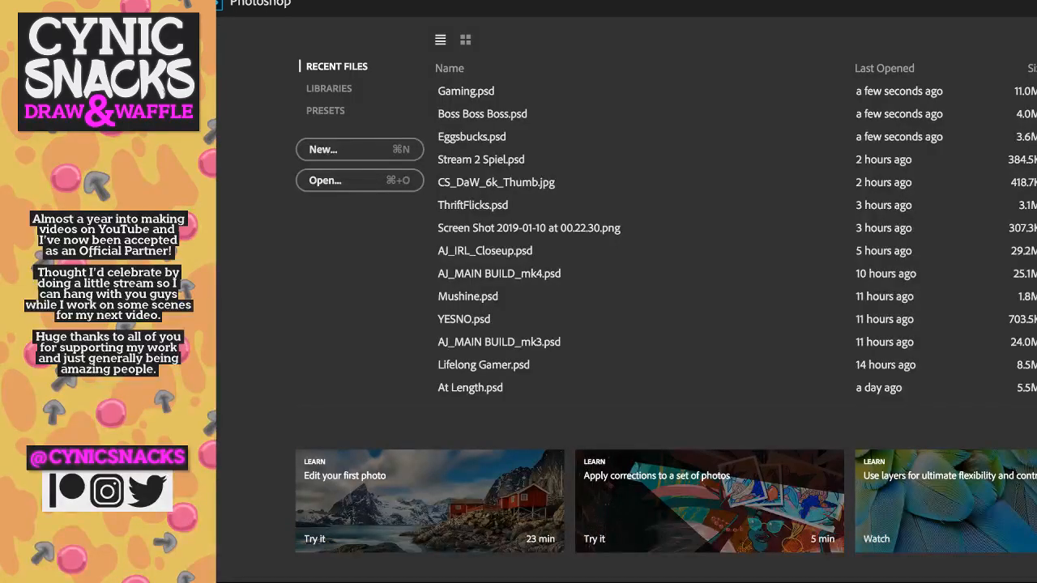